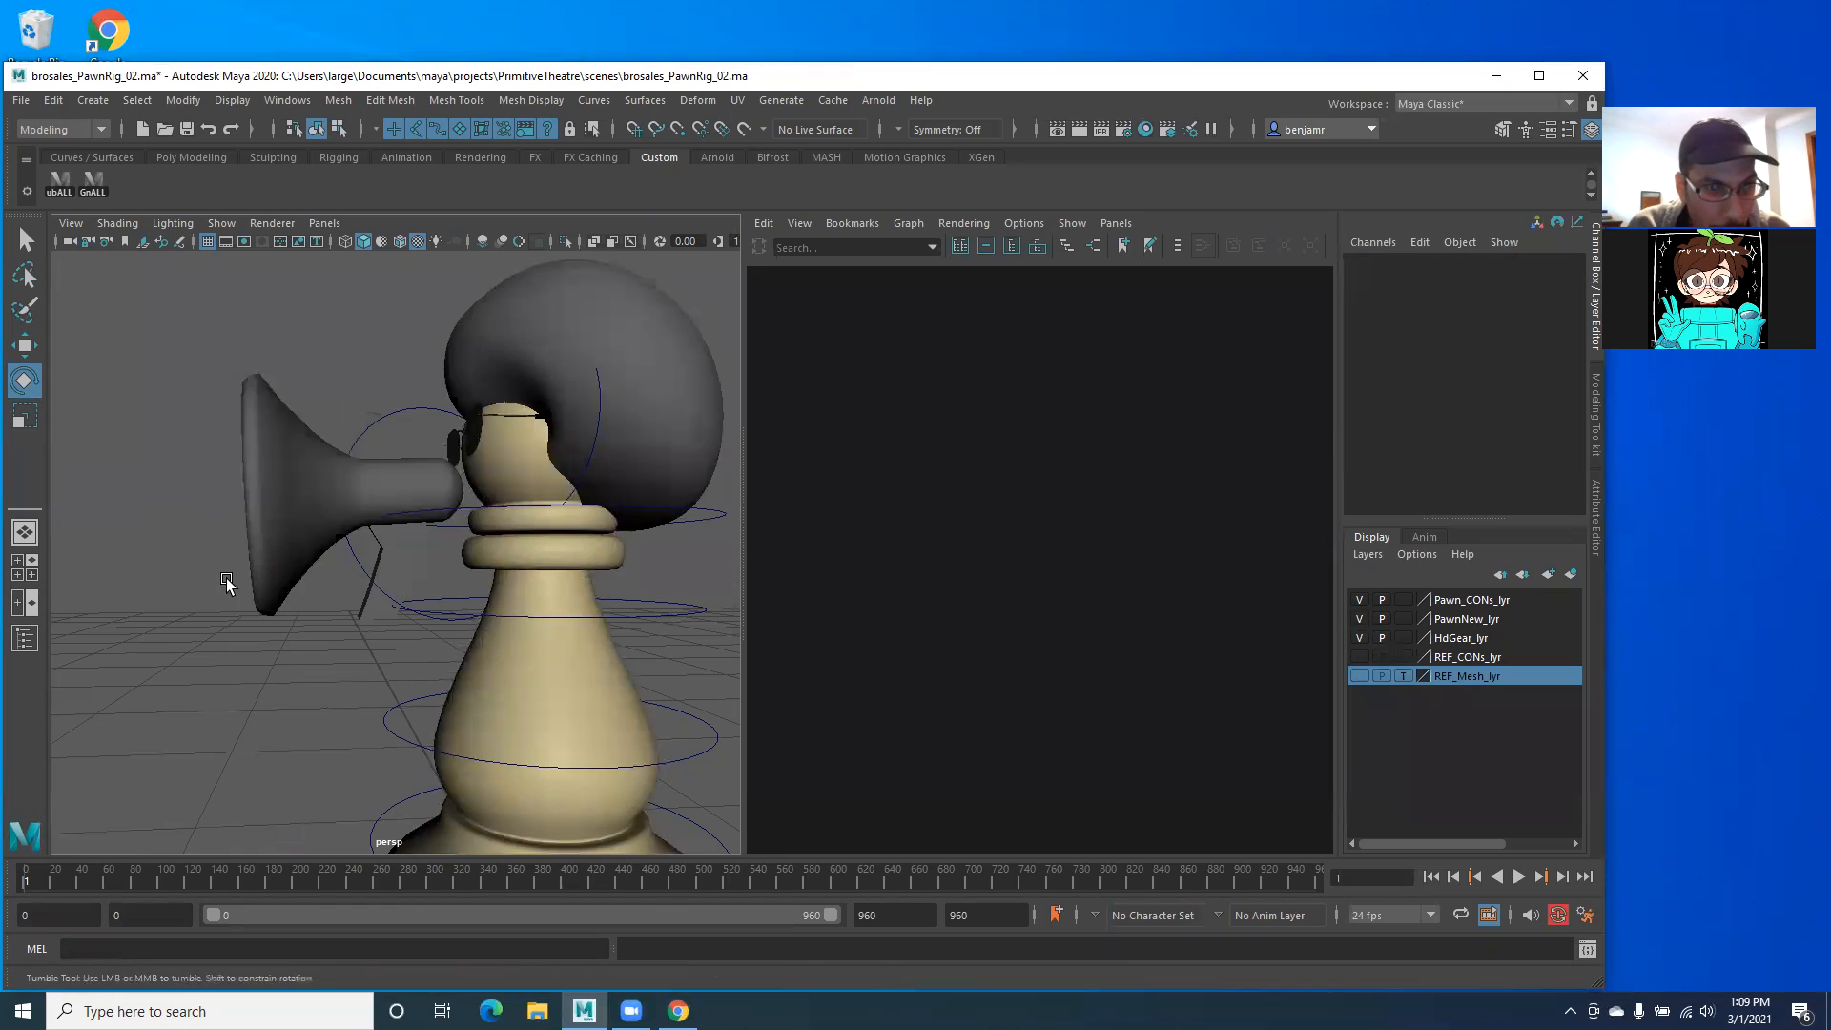
Step: Select the megaphone mesh and examine how its handle meets the barrel
left_click(216, 542)
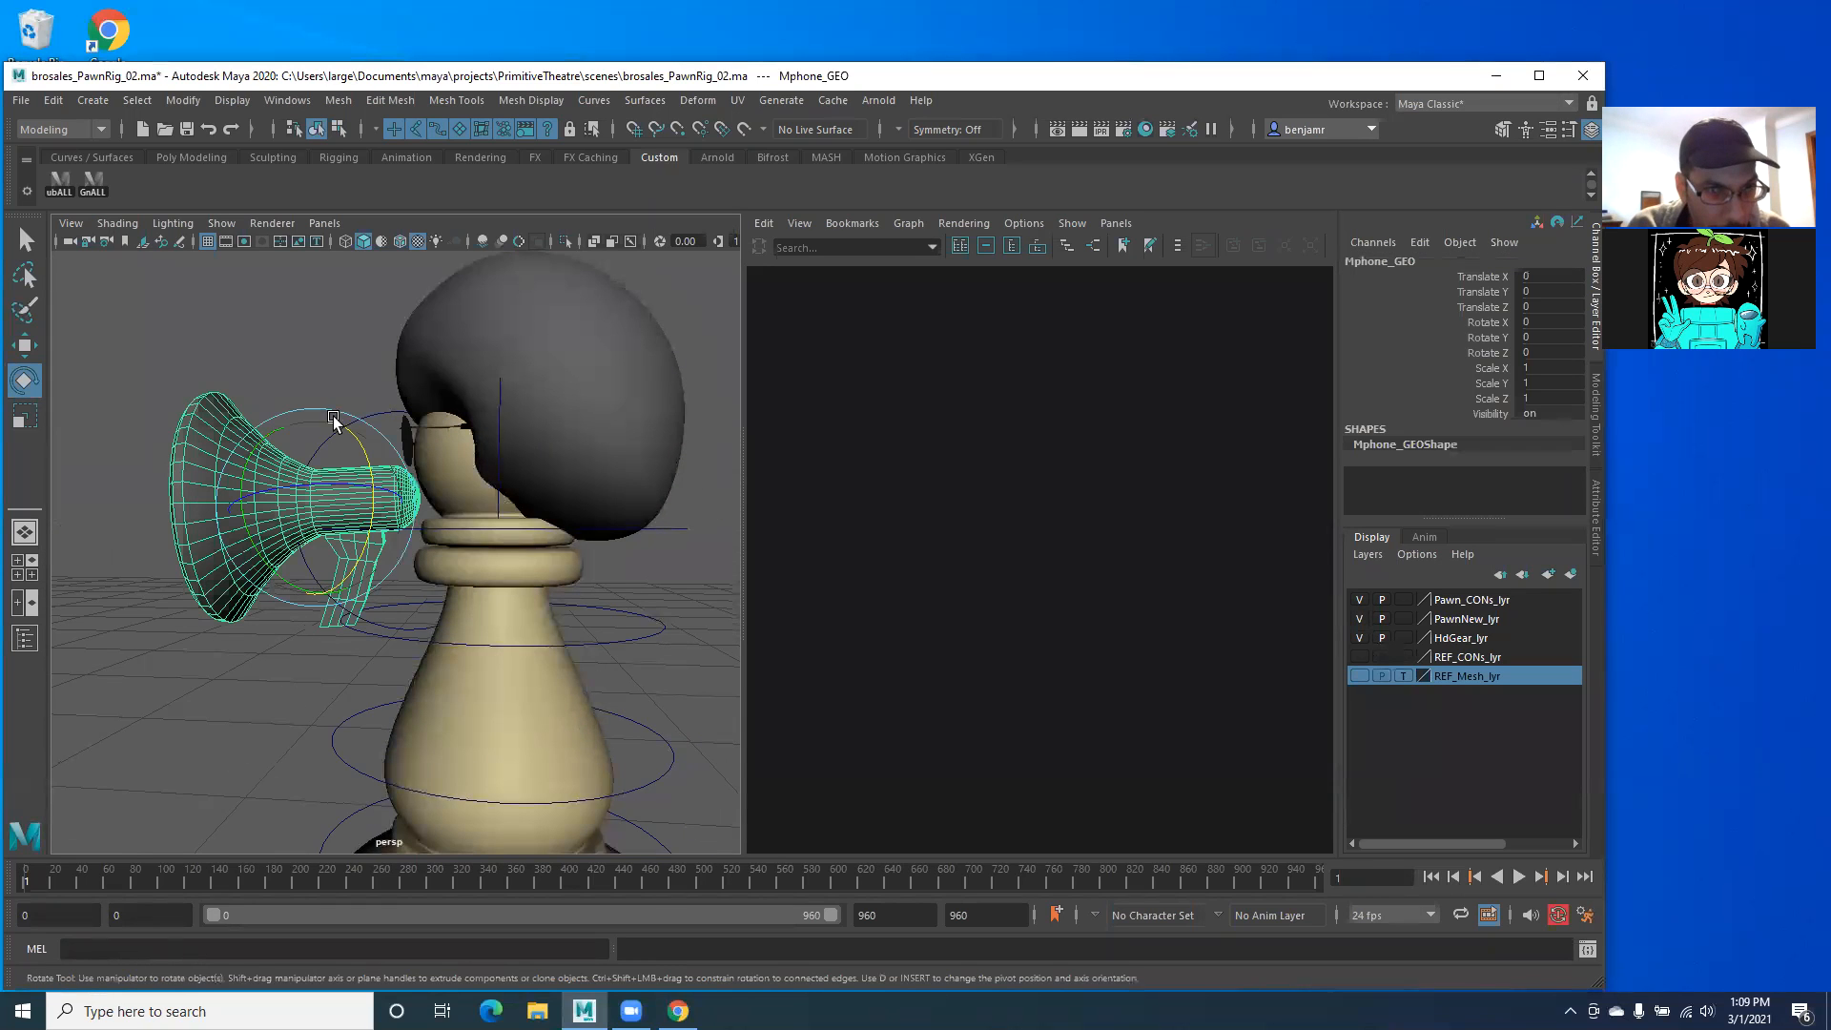
left_click(324, 635)
left_click(343, 542)
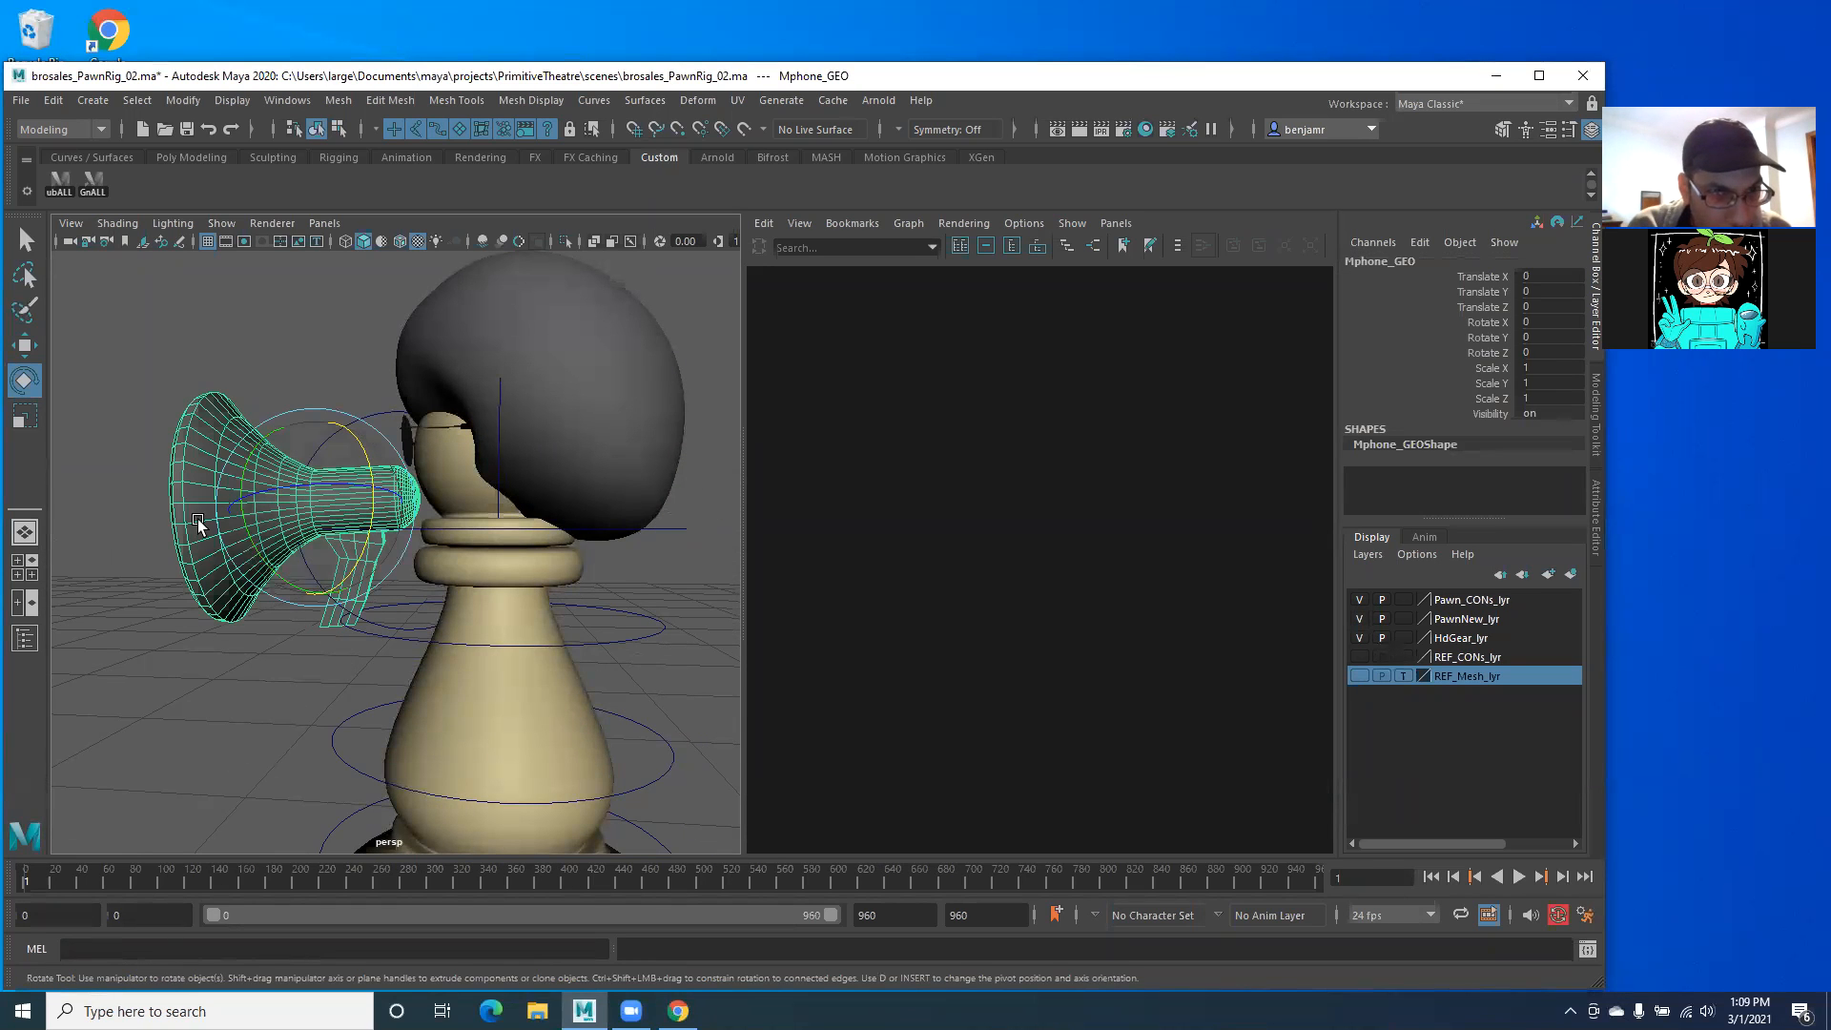
right_click_drag(145, 507, 428, 556, "alt")
left_click_drag(429, 556, 429, 503, "alt")
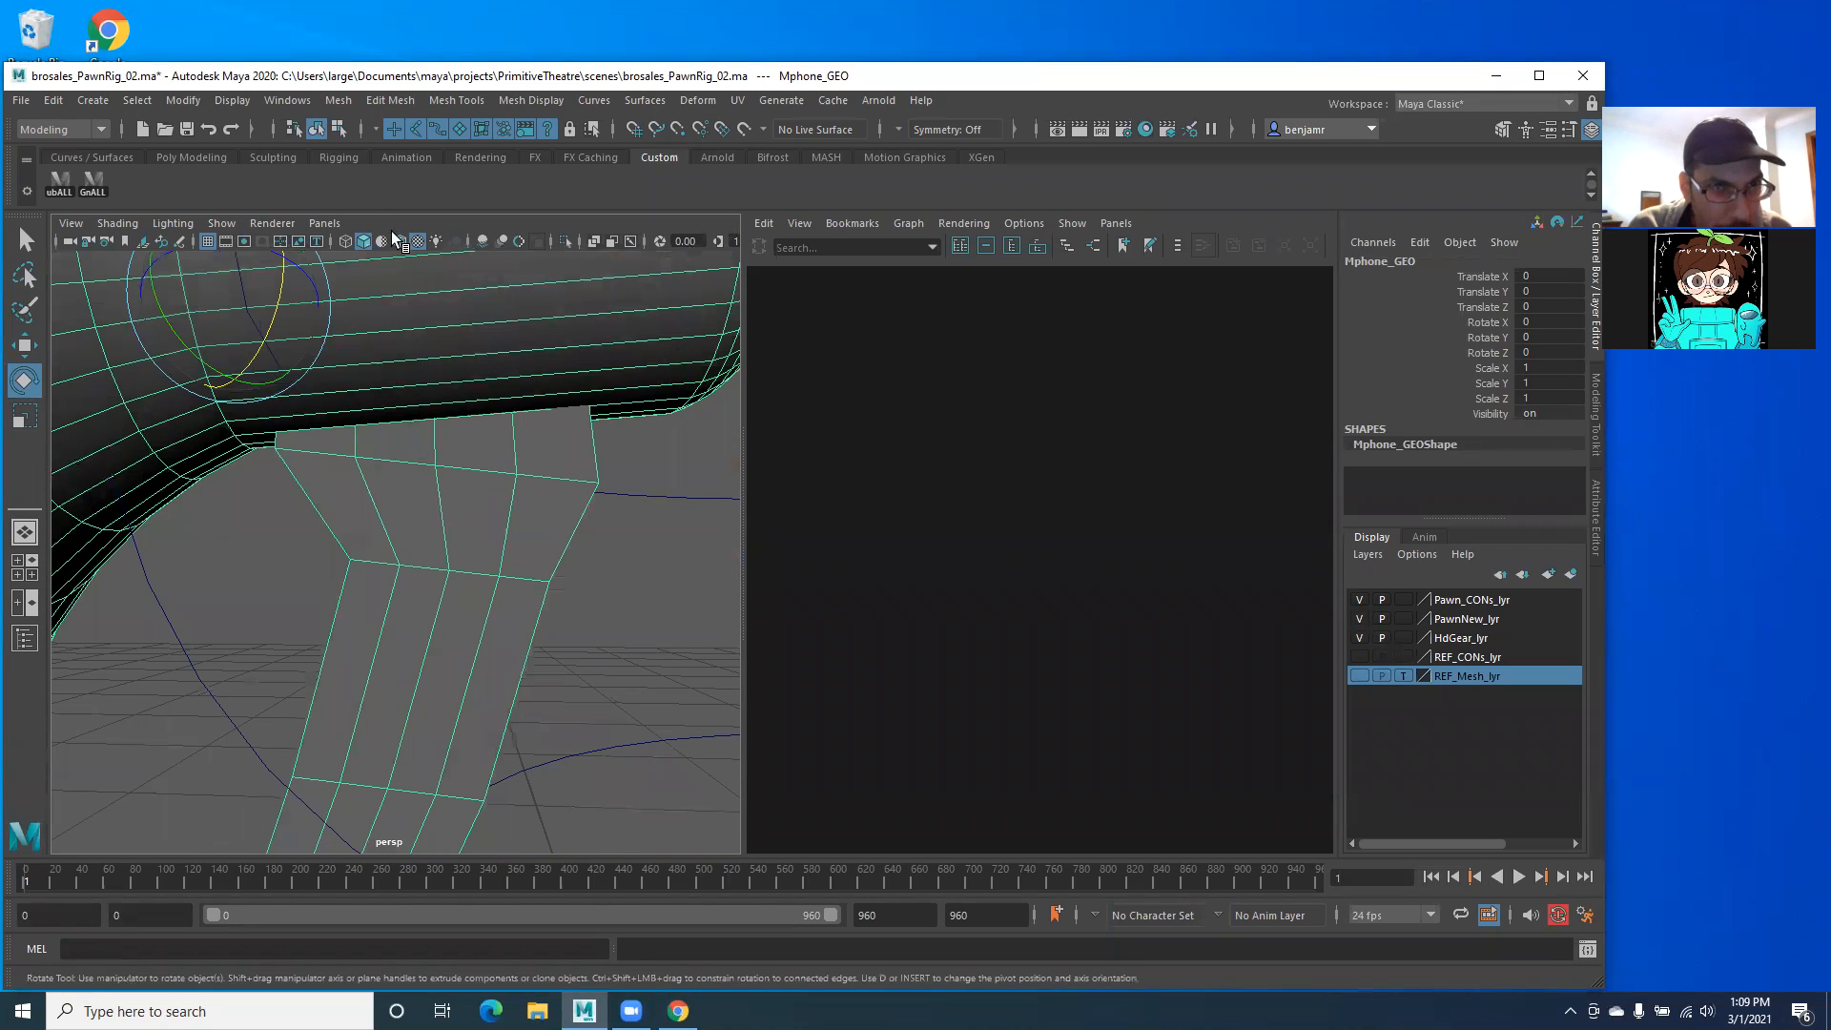
left_click(340, 102)
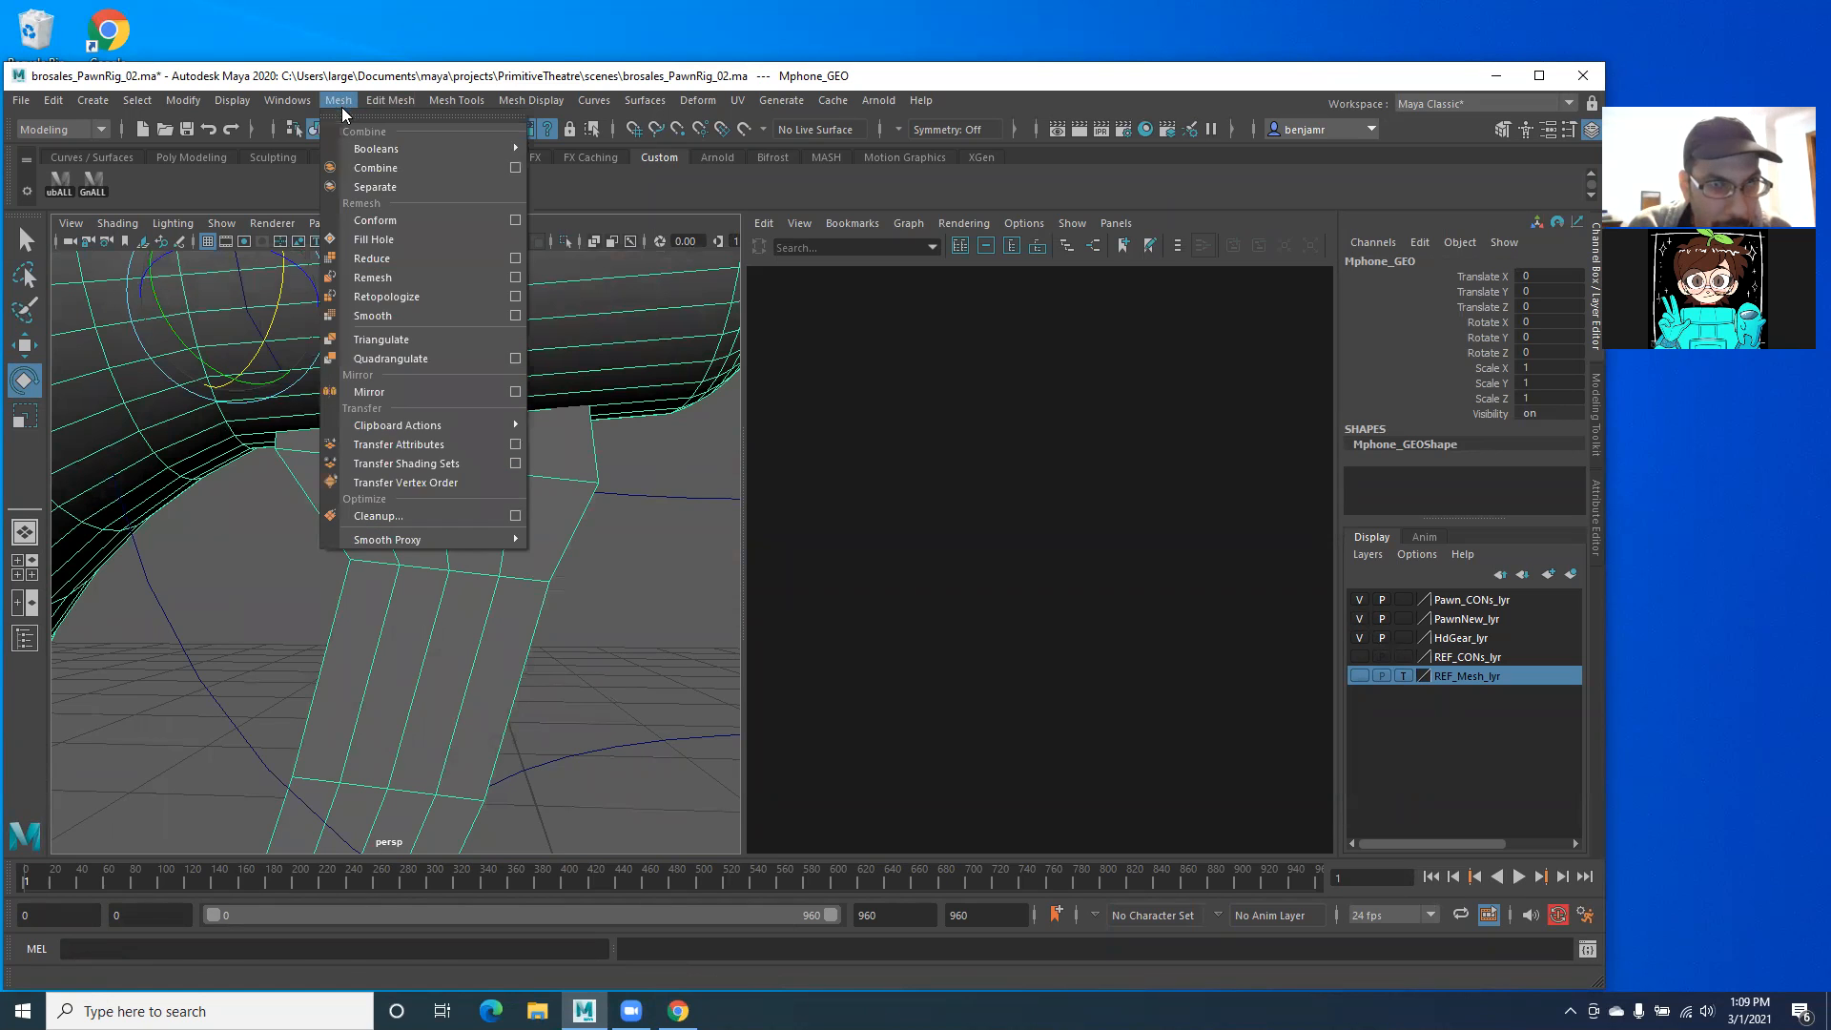
left_click(178, 559)
left_click(306, 487)
left_click_drag(287, 412, 505, 547, "alt")
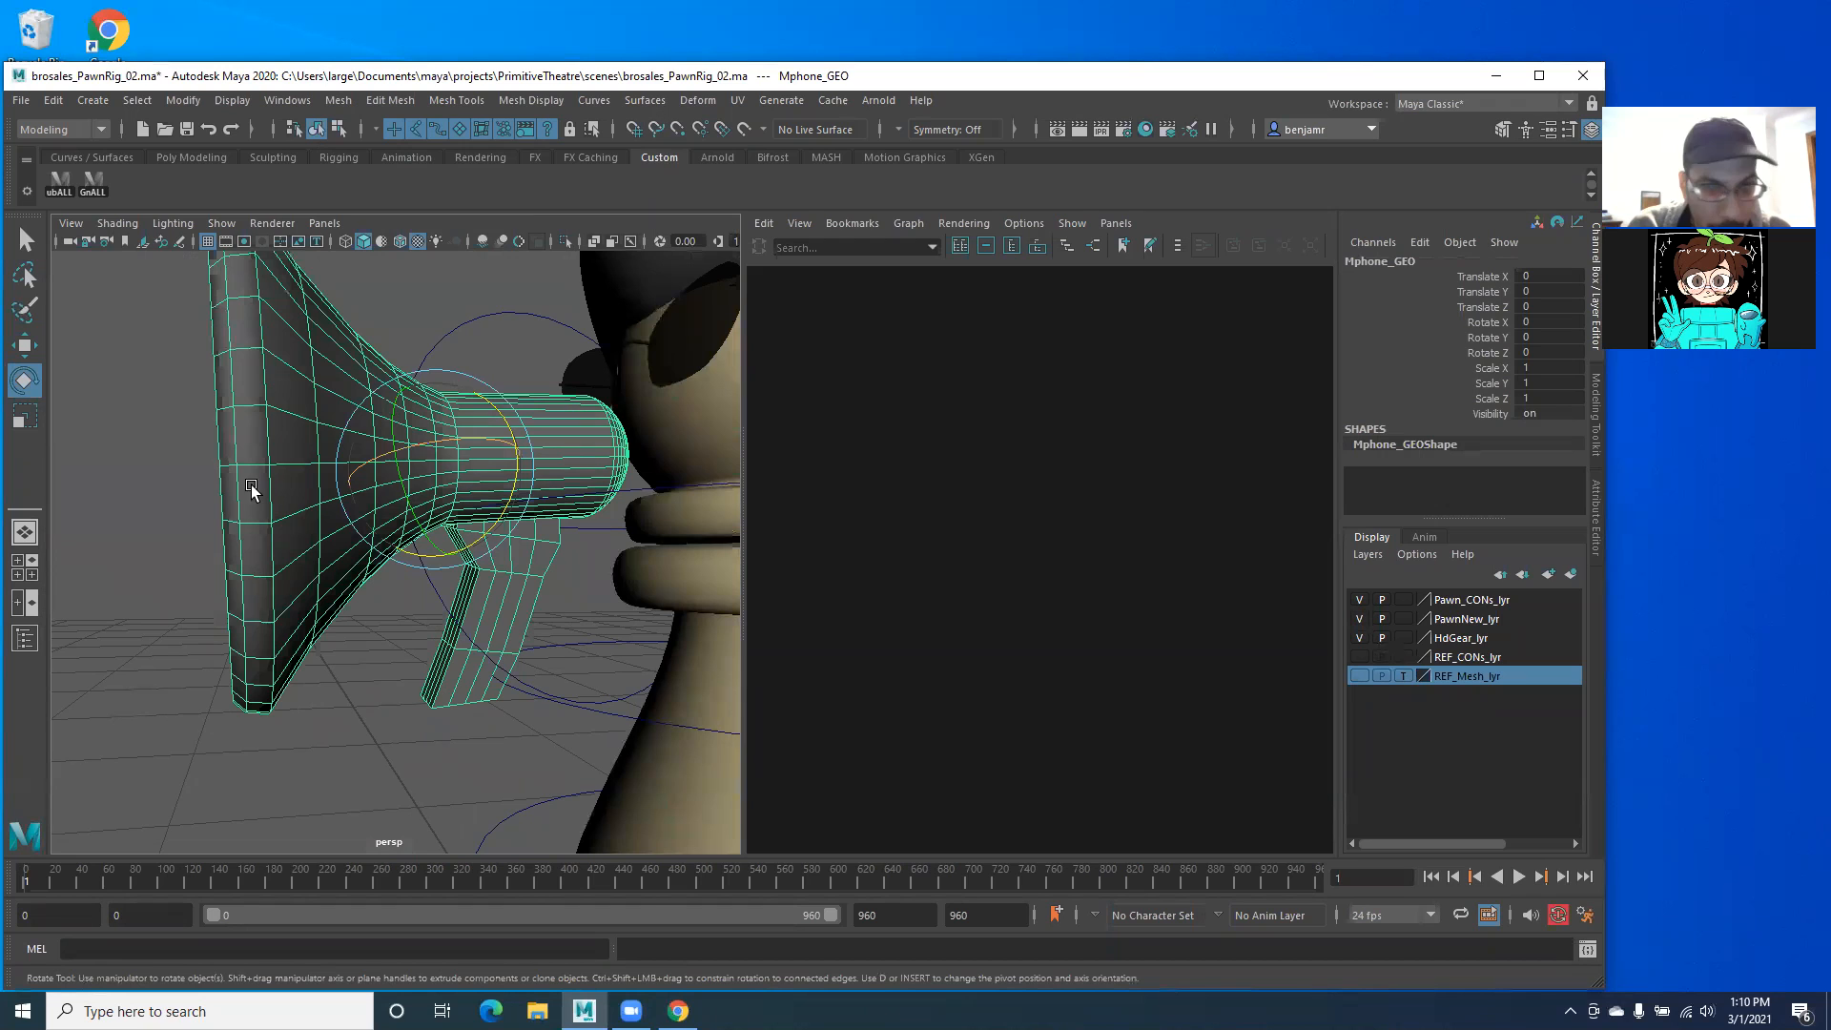
Step: Hide NURBS curves in the perspective view
left_click(1357, 601)
left_click(1358, 601)
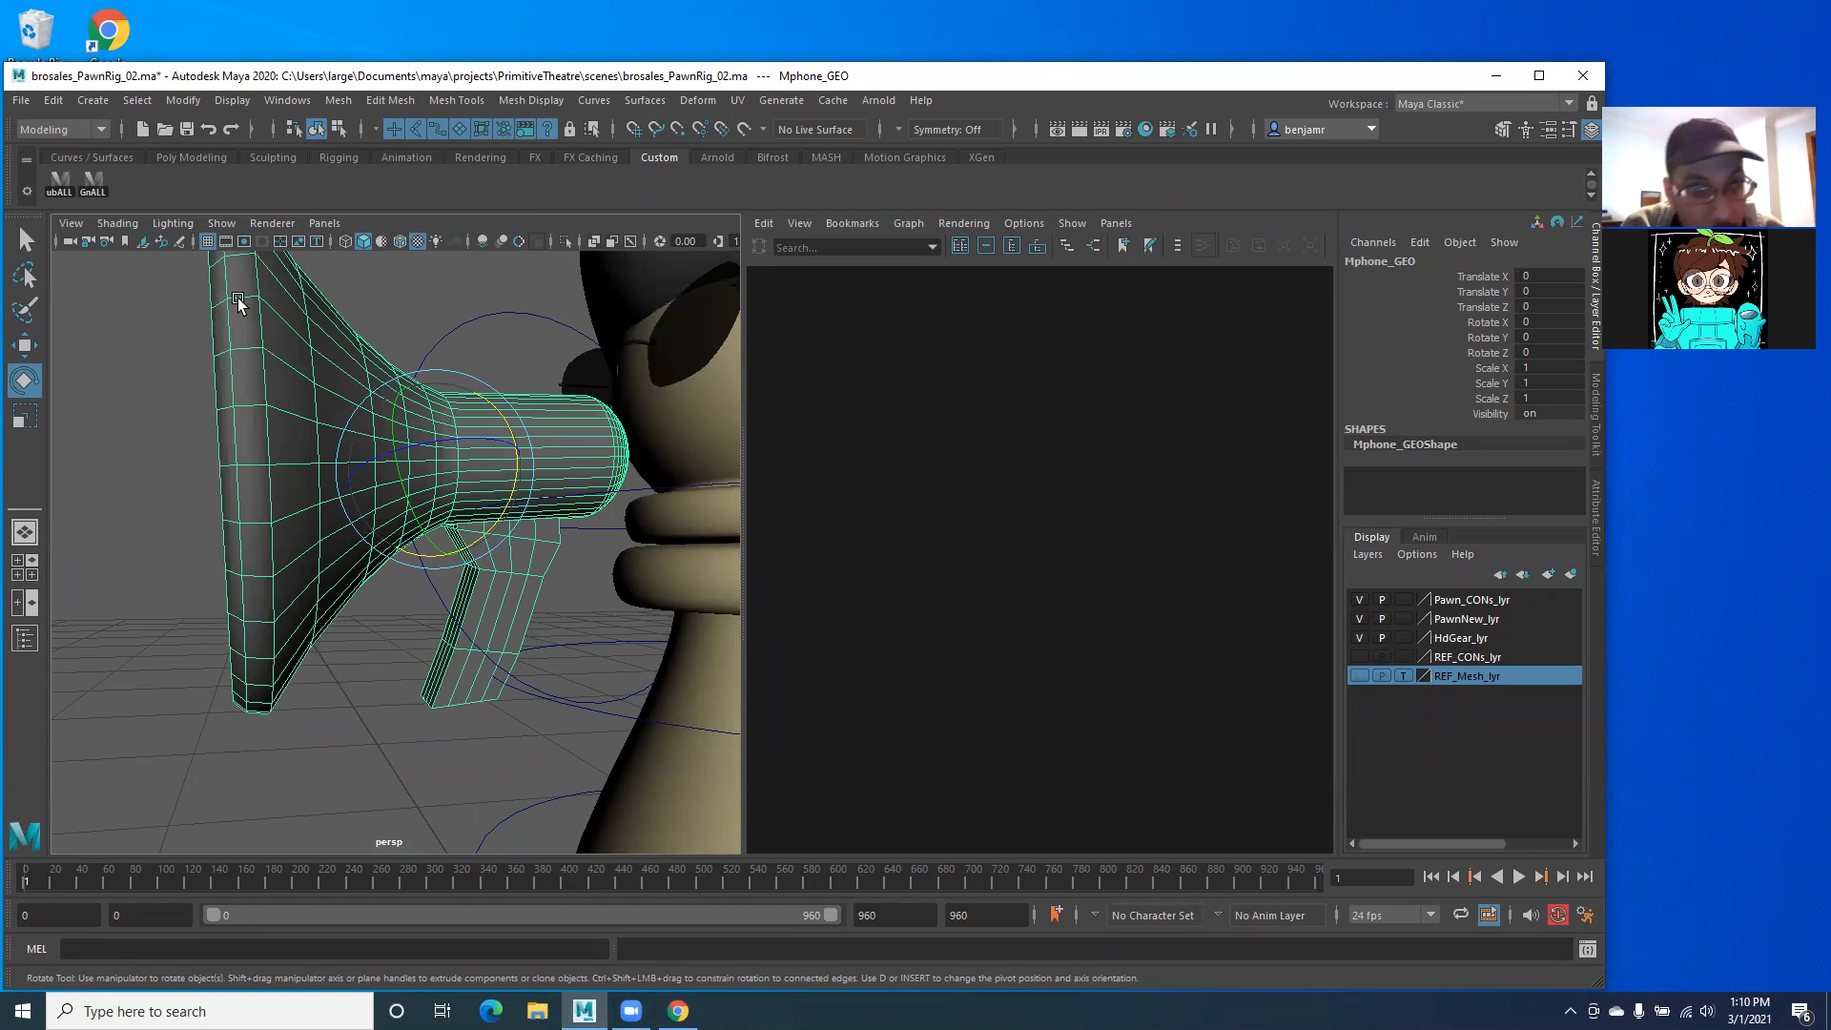
left_click(221, 223)
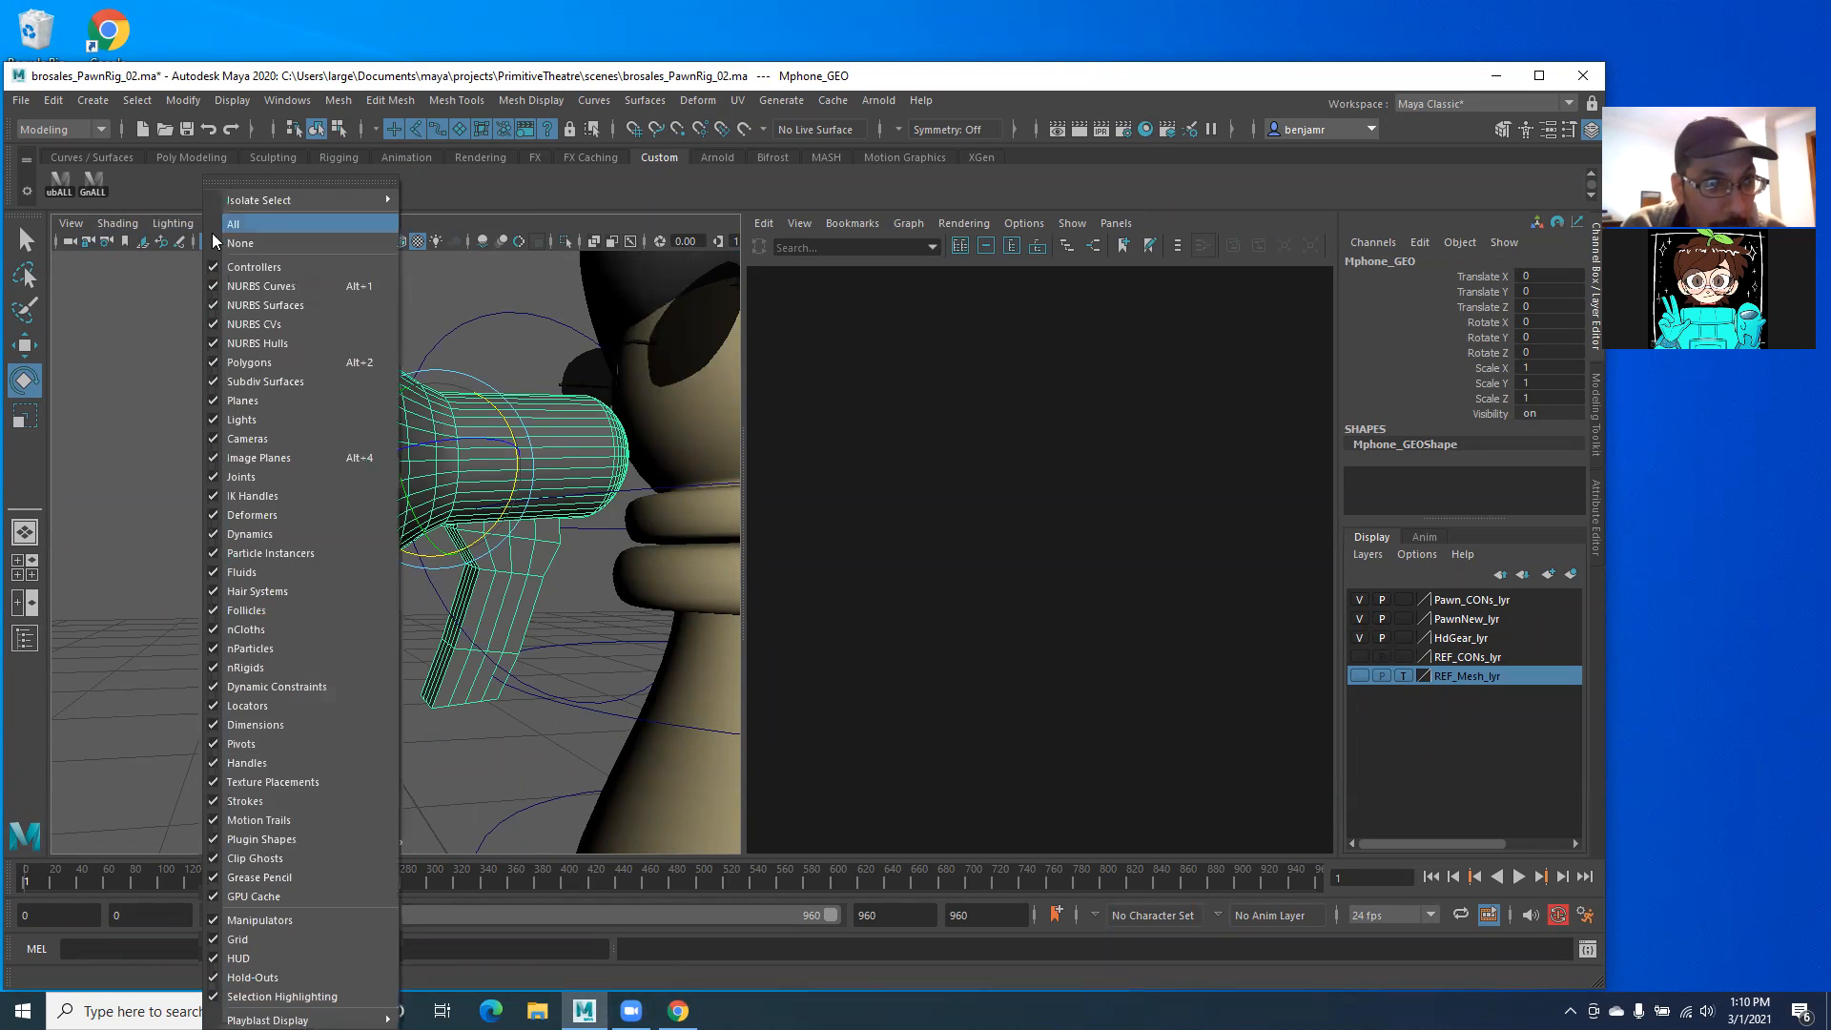
left_click(213, 289)
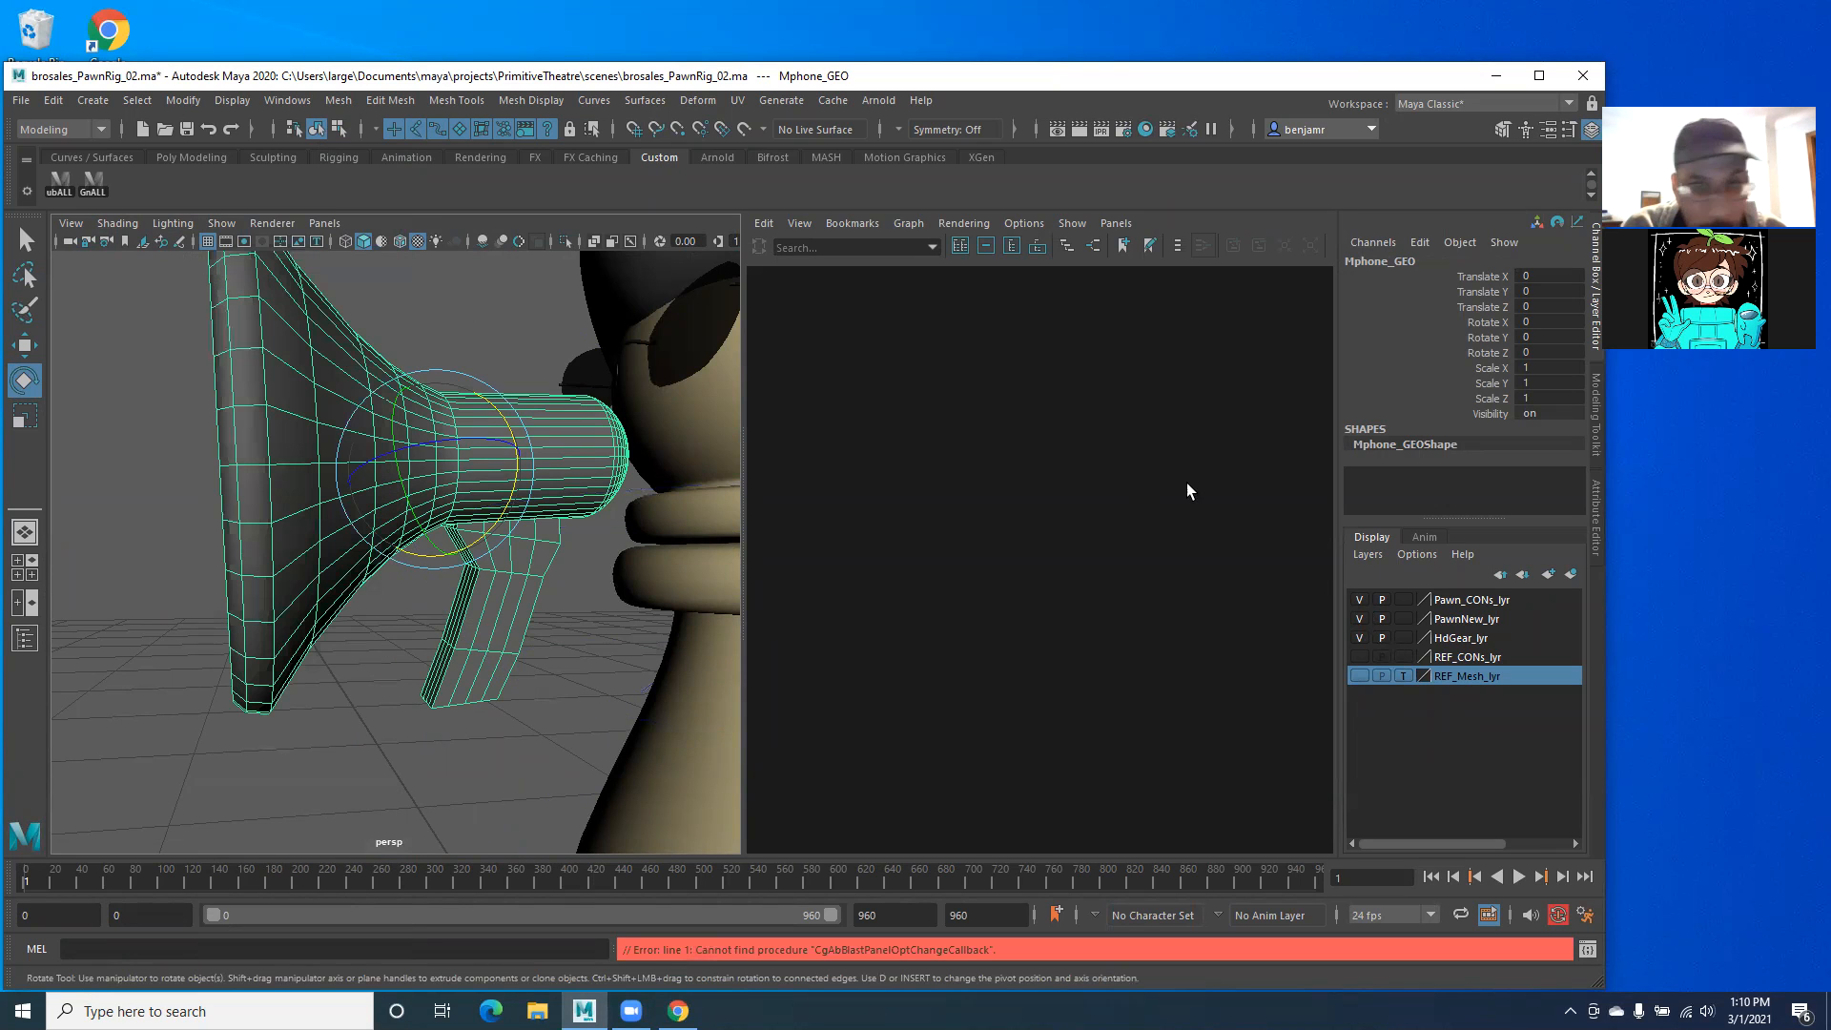
Step: Hide the PawnNew_lyr and HdGear_lyr display layers and turn off joints in the perspective view
left_click(1361, 618)
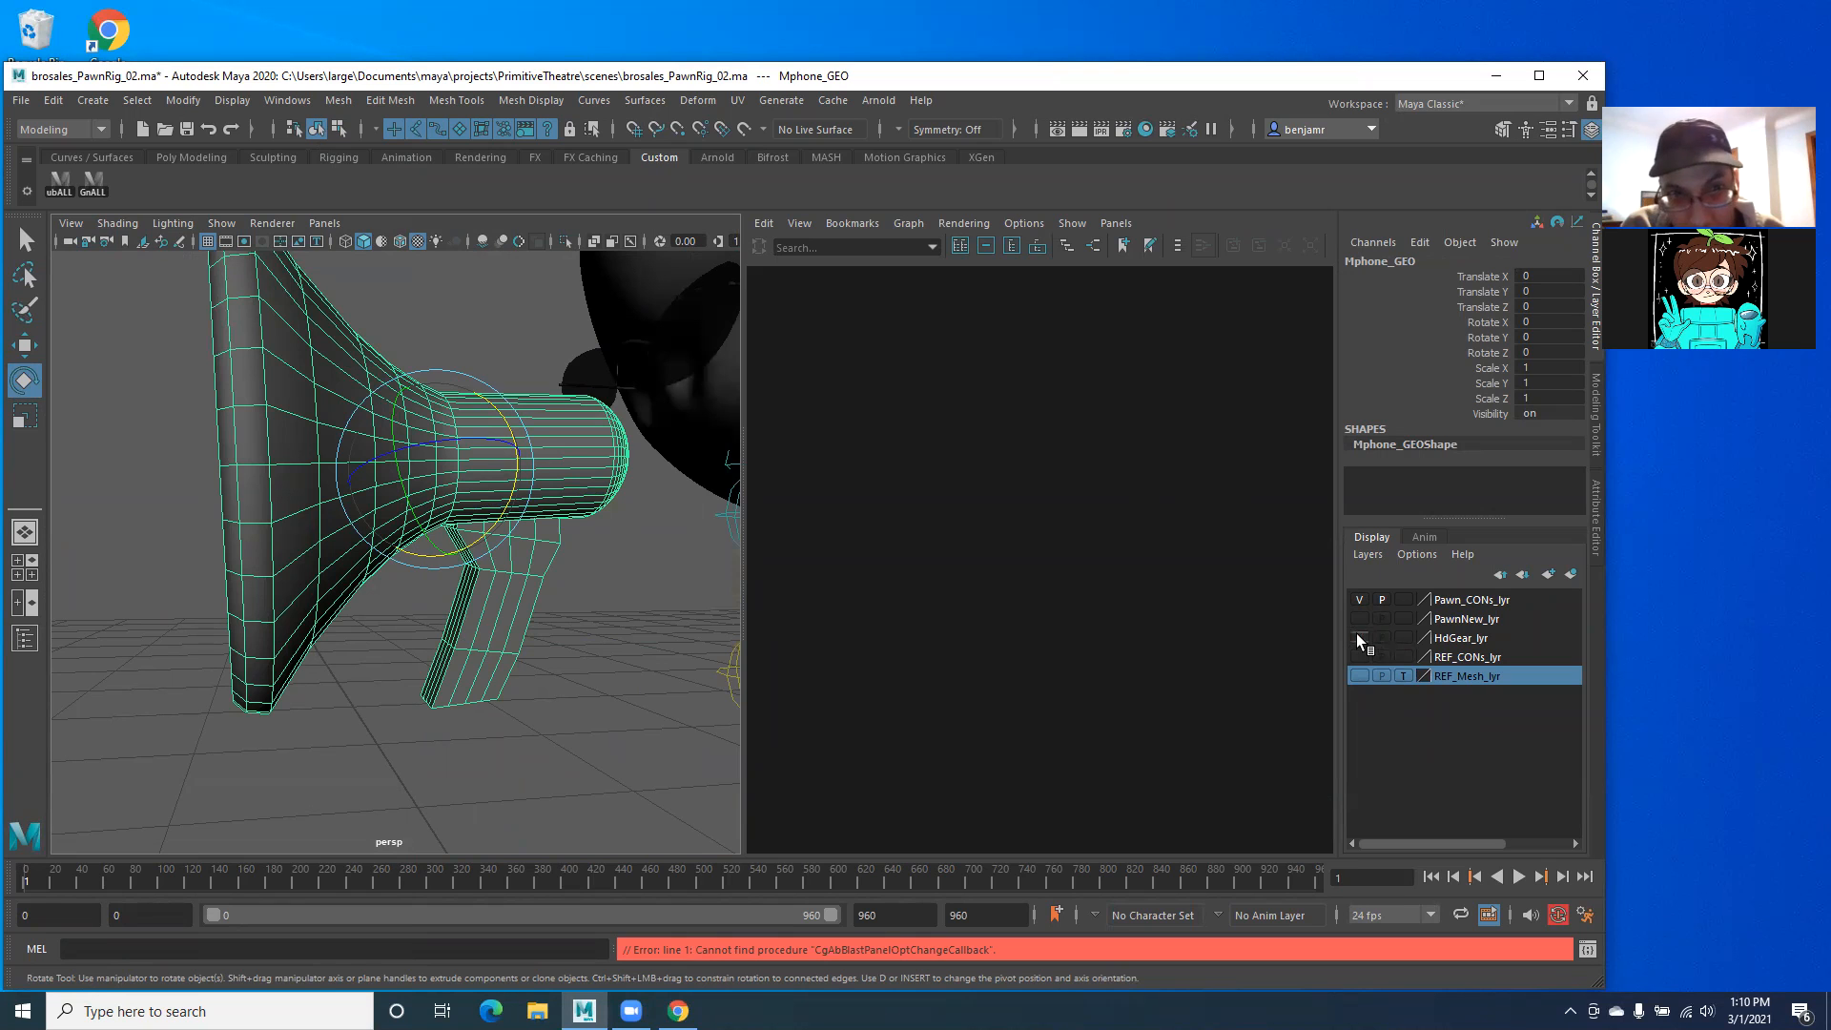
right_click_drag(564, 505, 400, 477, "alt")
left_click(222, 223)
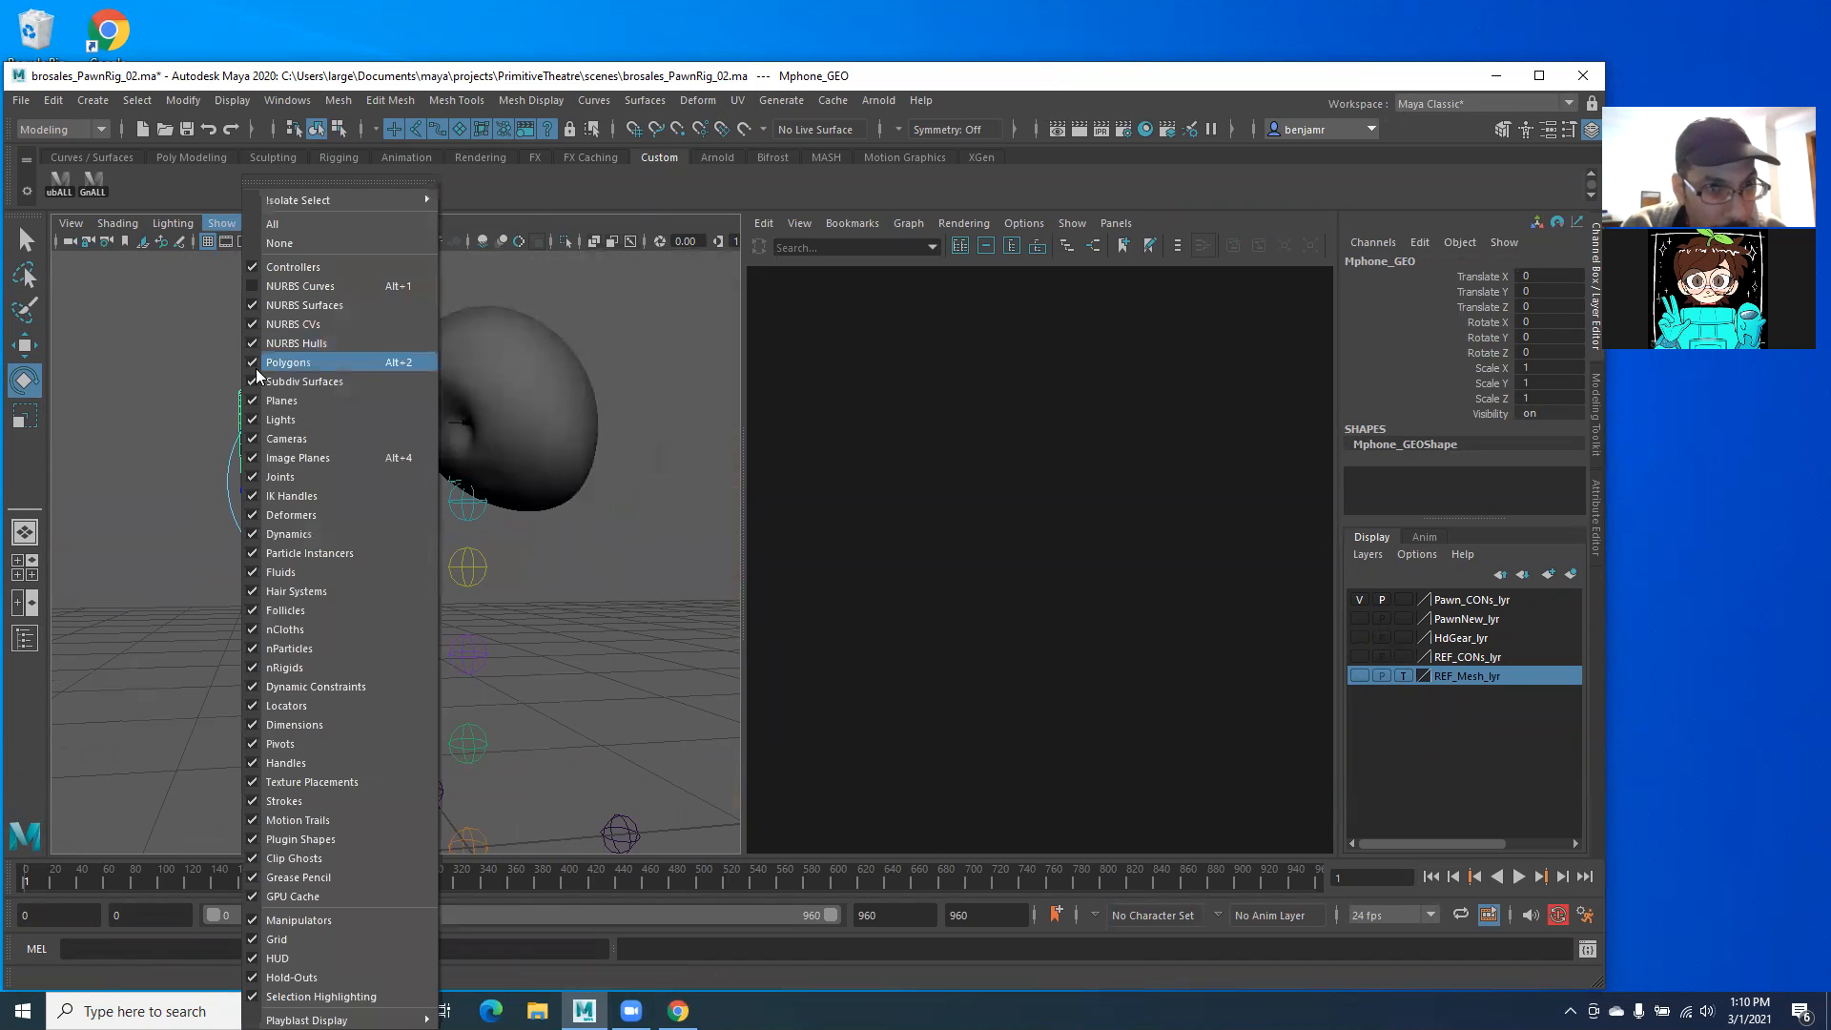
left_click(252, 478)
Step: Add the afro mesh to the HdGear_lyr display layer and hide that layer
left_click_drag(409, 509, 467, 511, "alt")
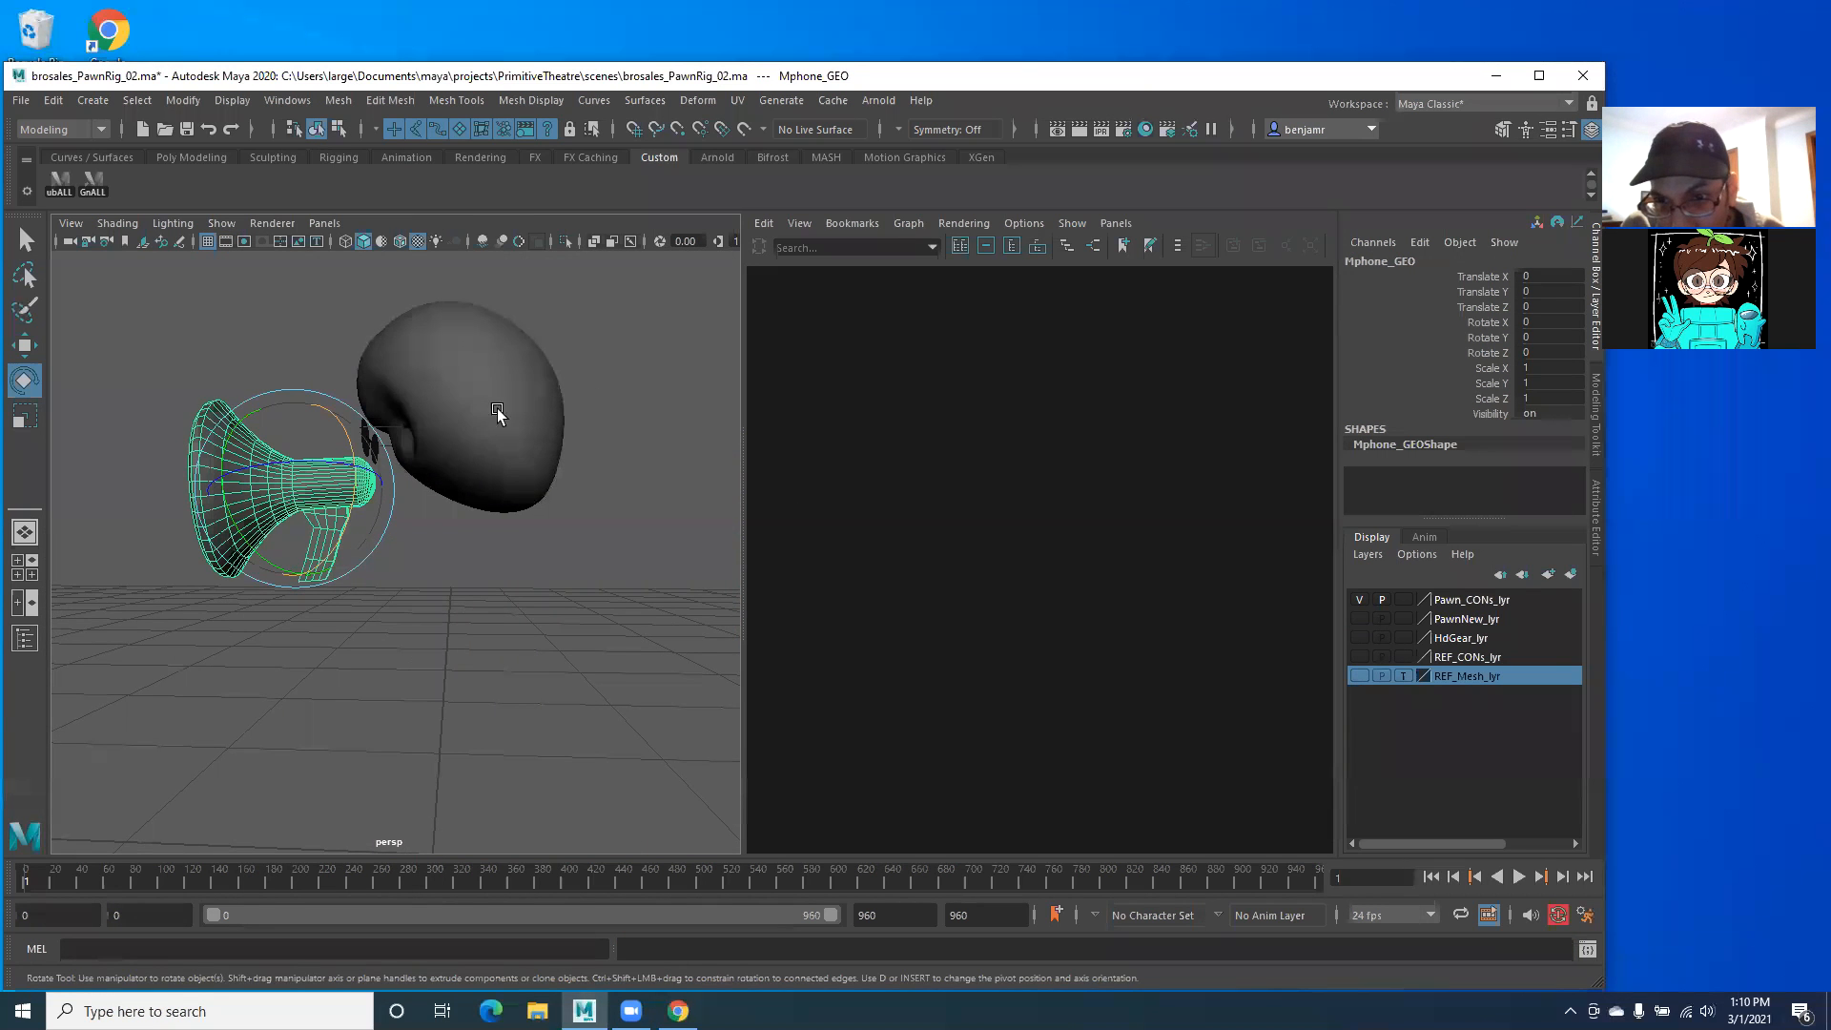
left_click_drag(496, 408, 524, 412, "alt")
right_click_drag(524, 412, 1085, 617, "alt")
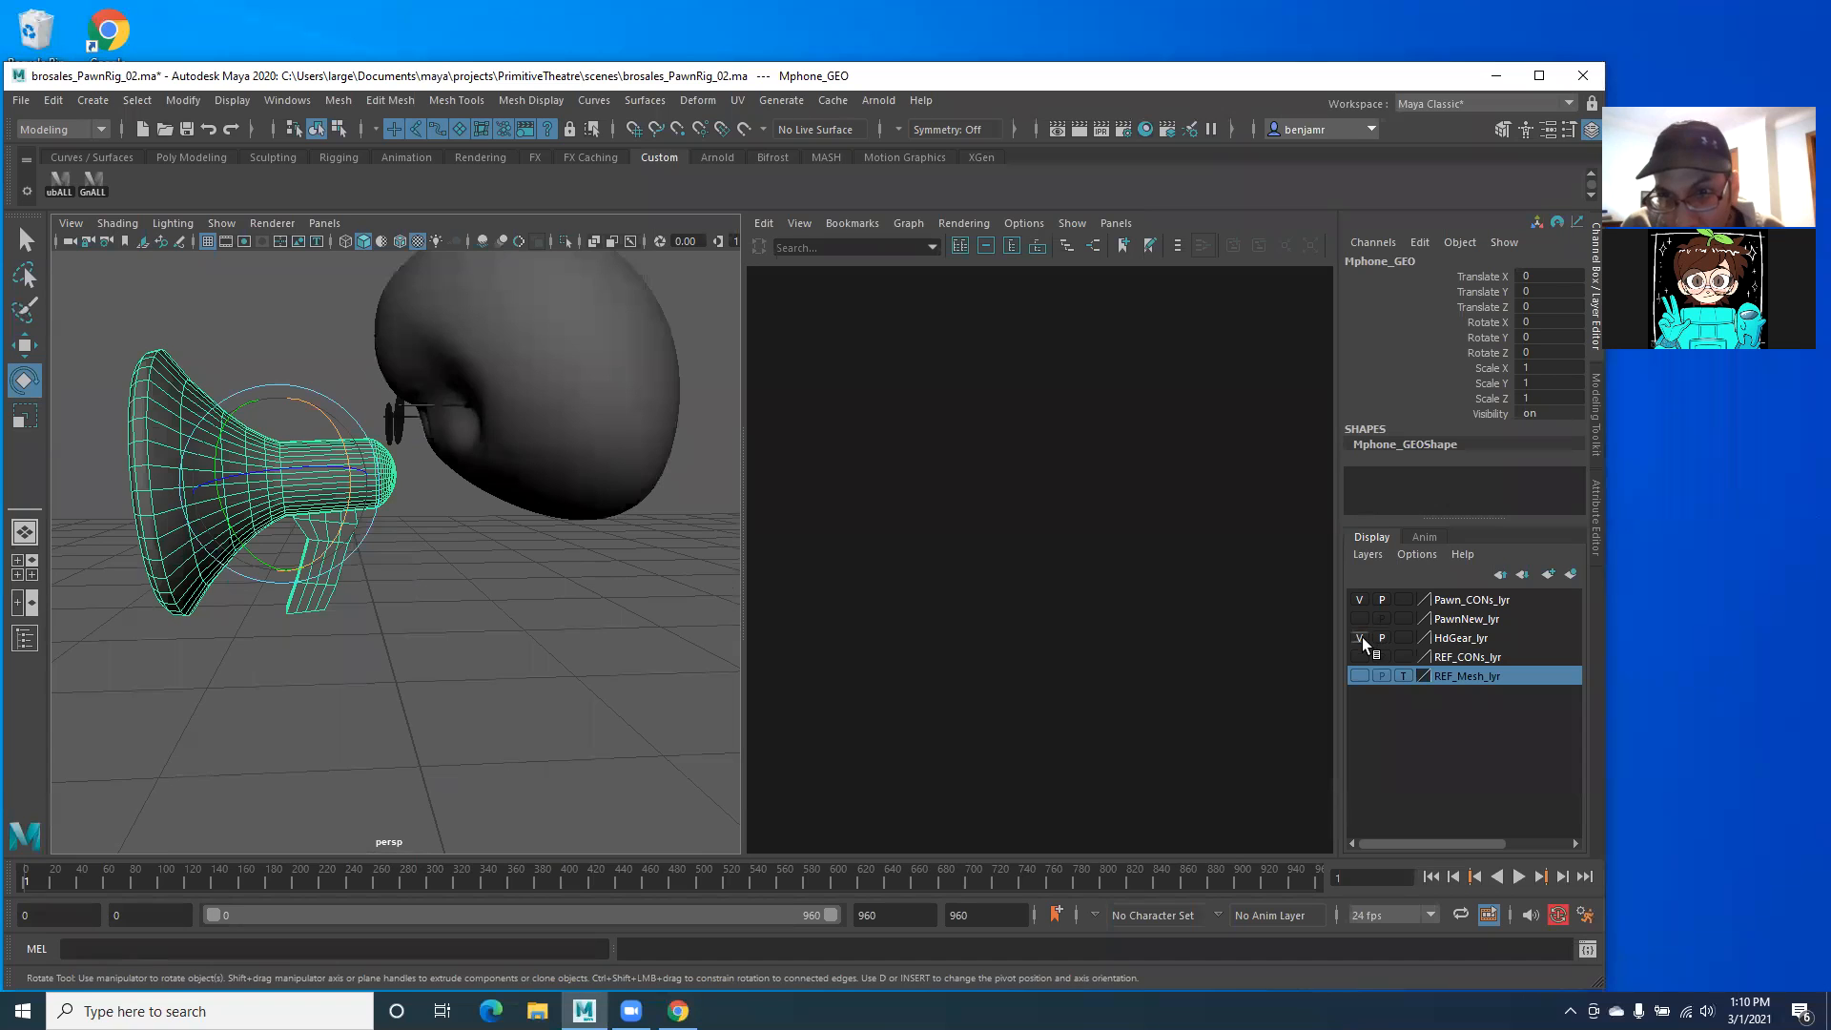
left_click_drag(529, 580, 578, 575, "alt")
left_click(530, 377)
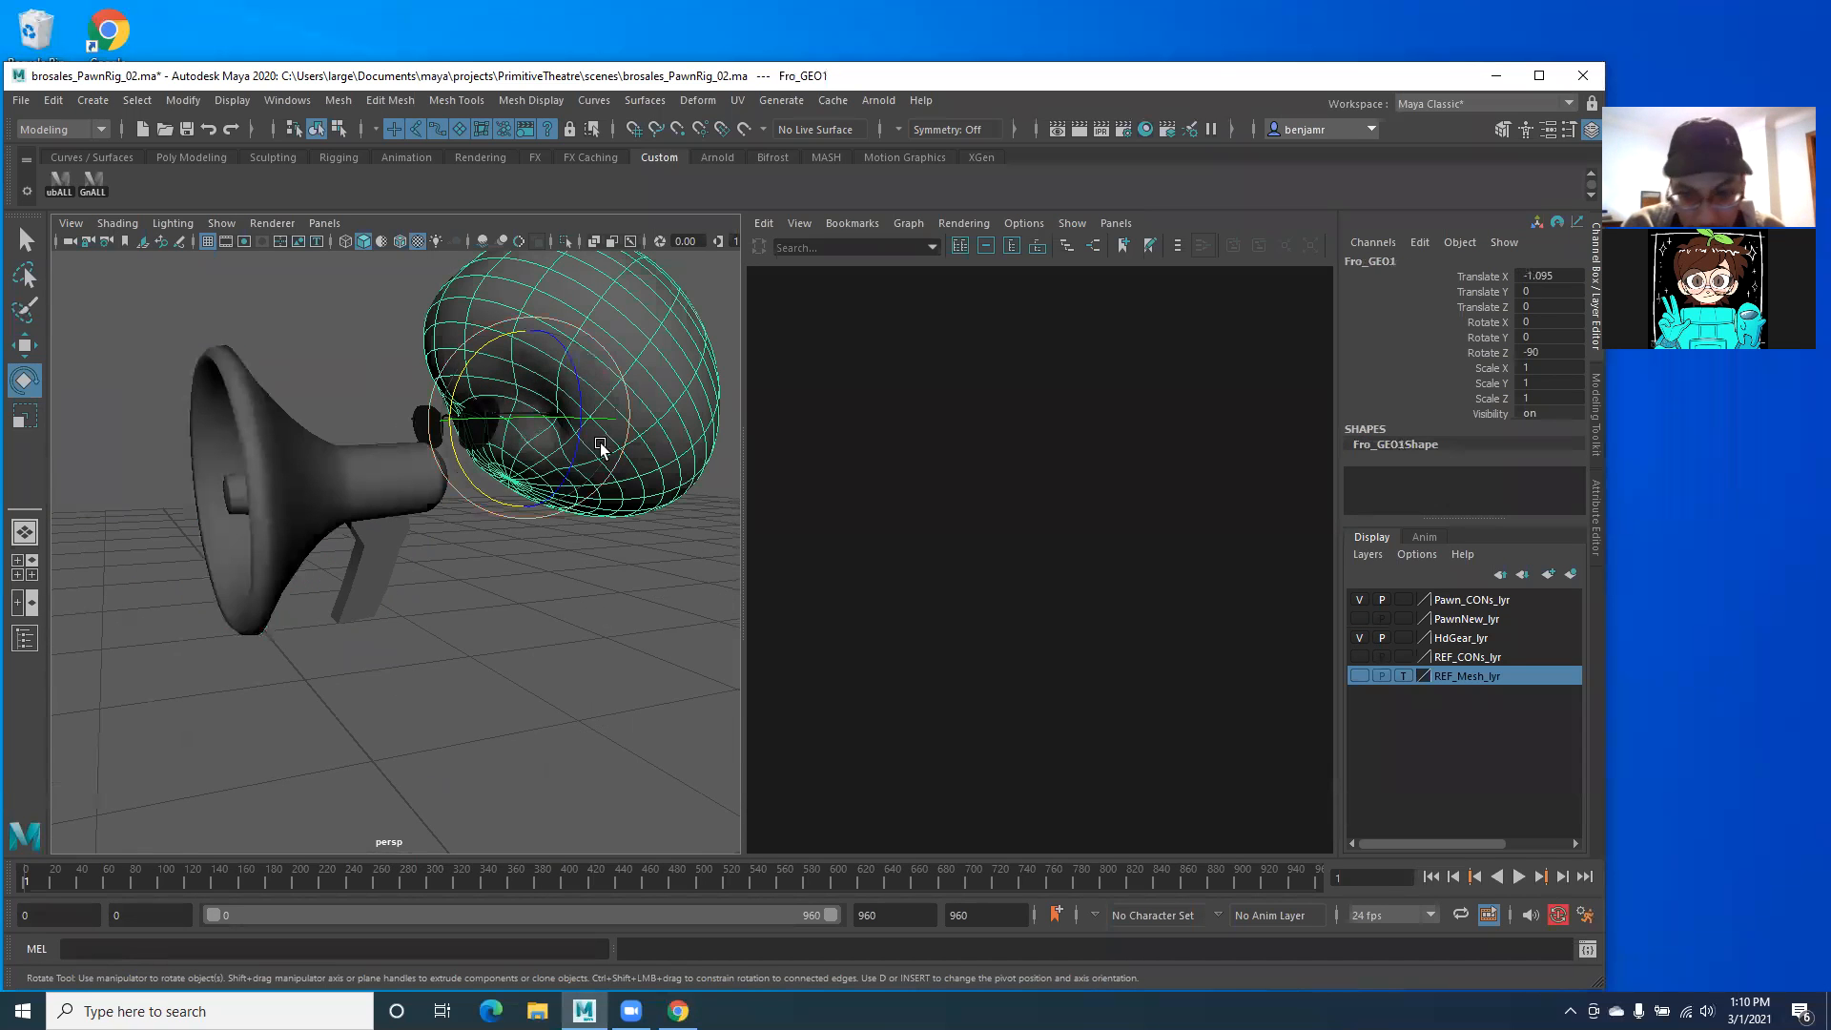
left_click(1484, 637)
right_click(1488, 637)
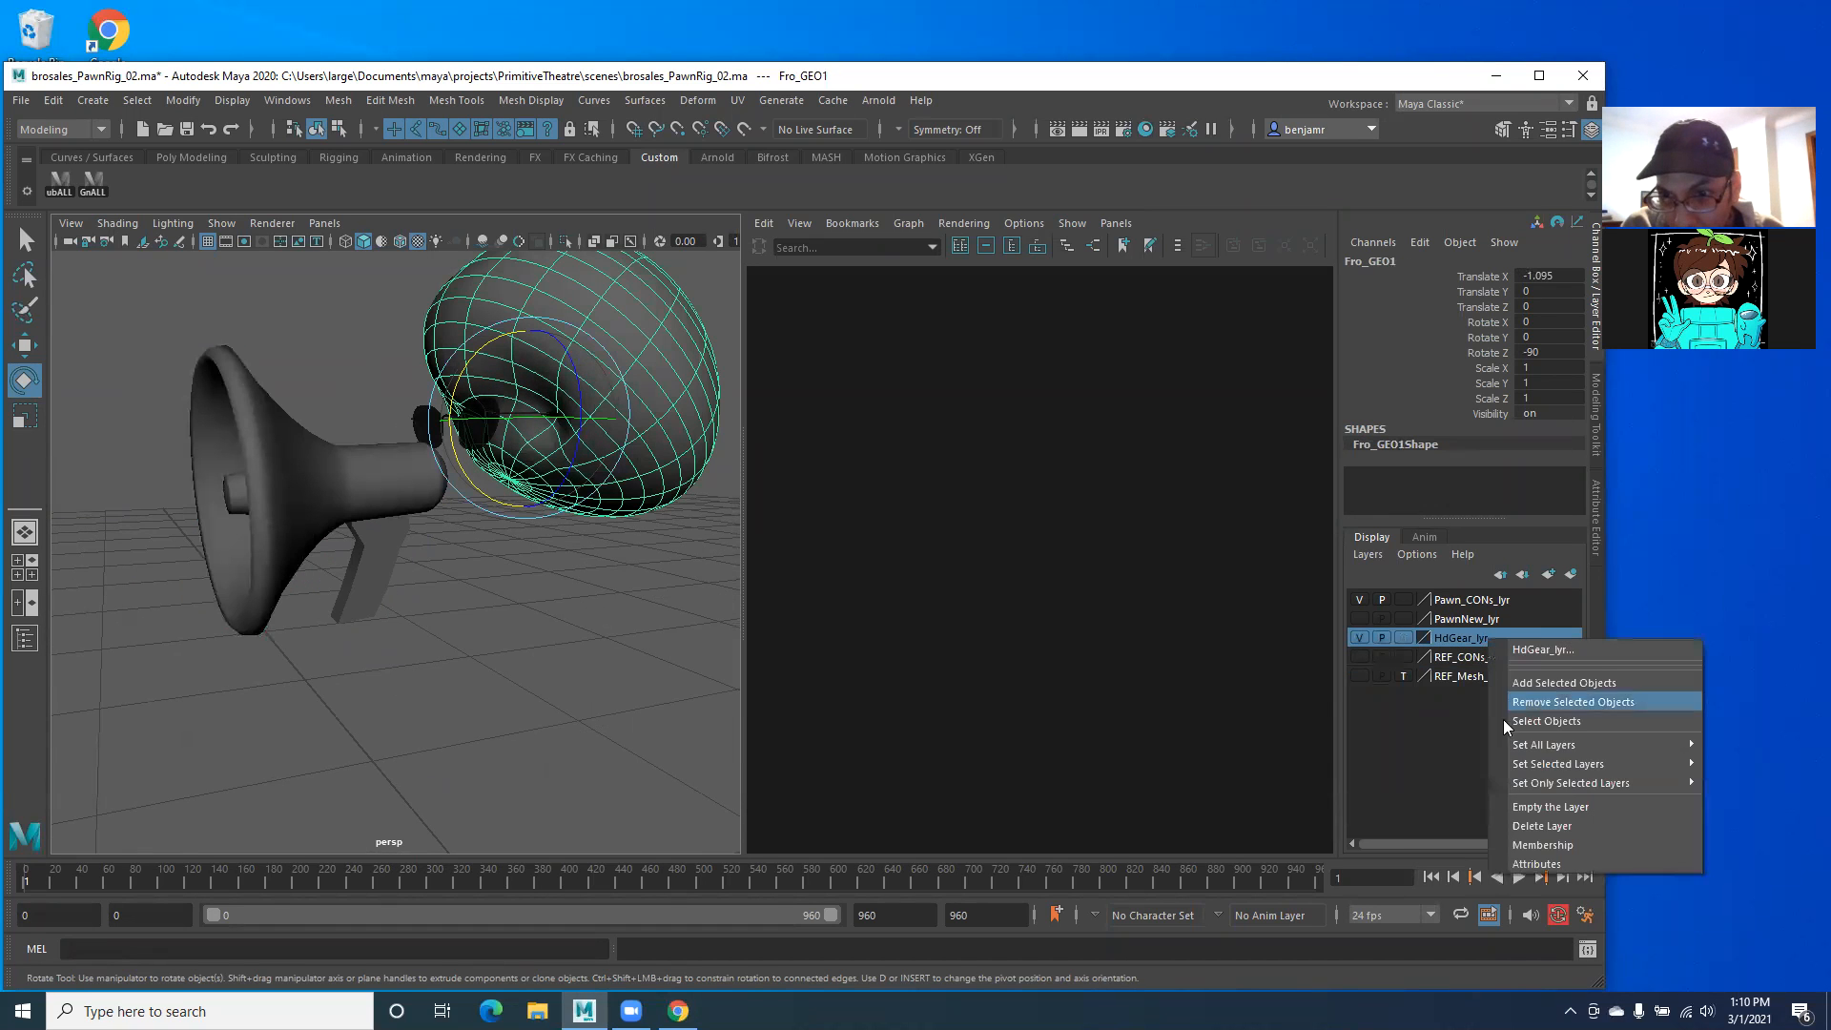
left_click(1545, 683)
left_click(1360, 637)
left_click(431, 386)
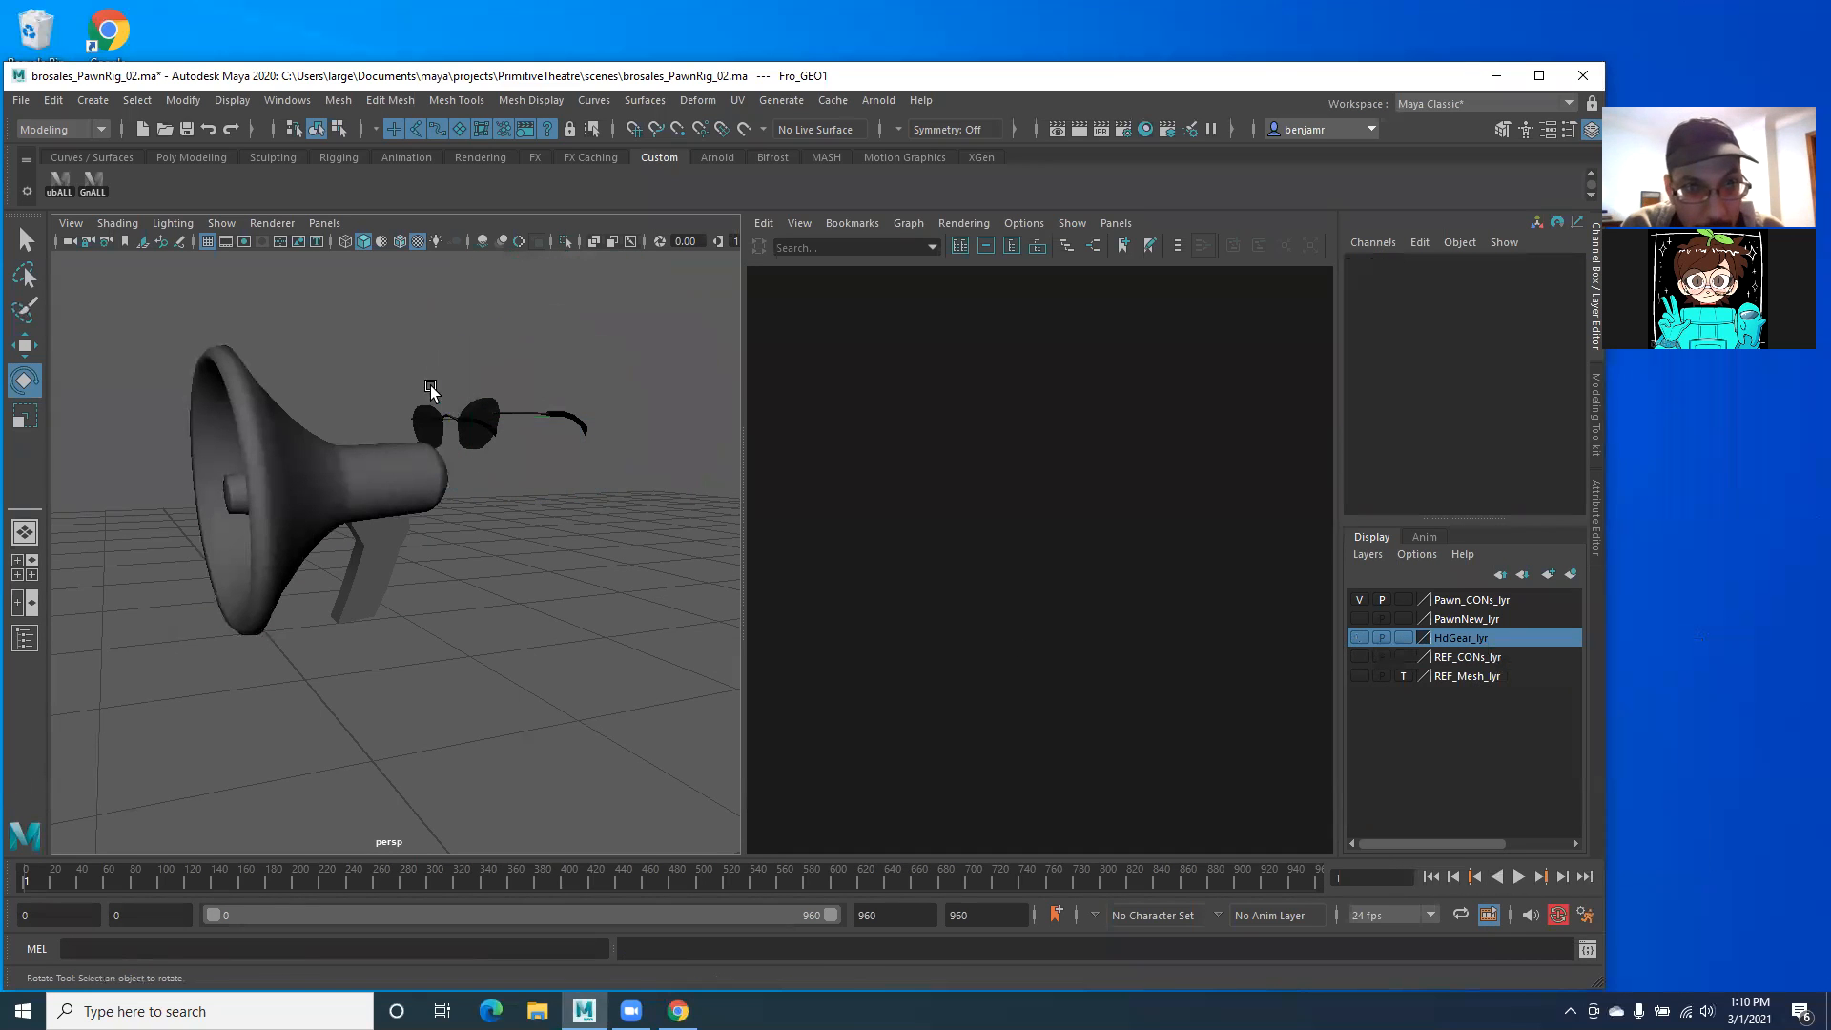
Step: Add the glasses to the HdGear_lyr display layer through their parent HdGear_CON
left_click(494, 419)
key("Up")
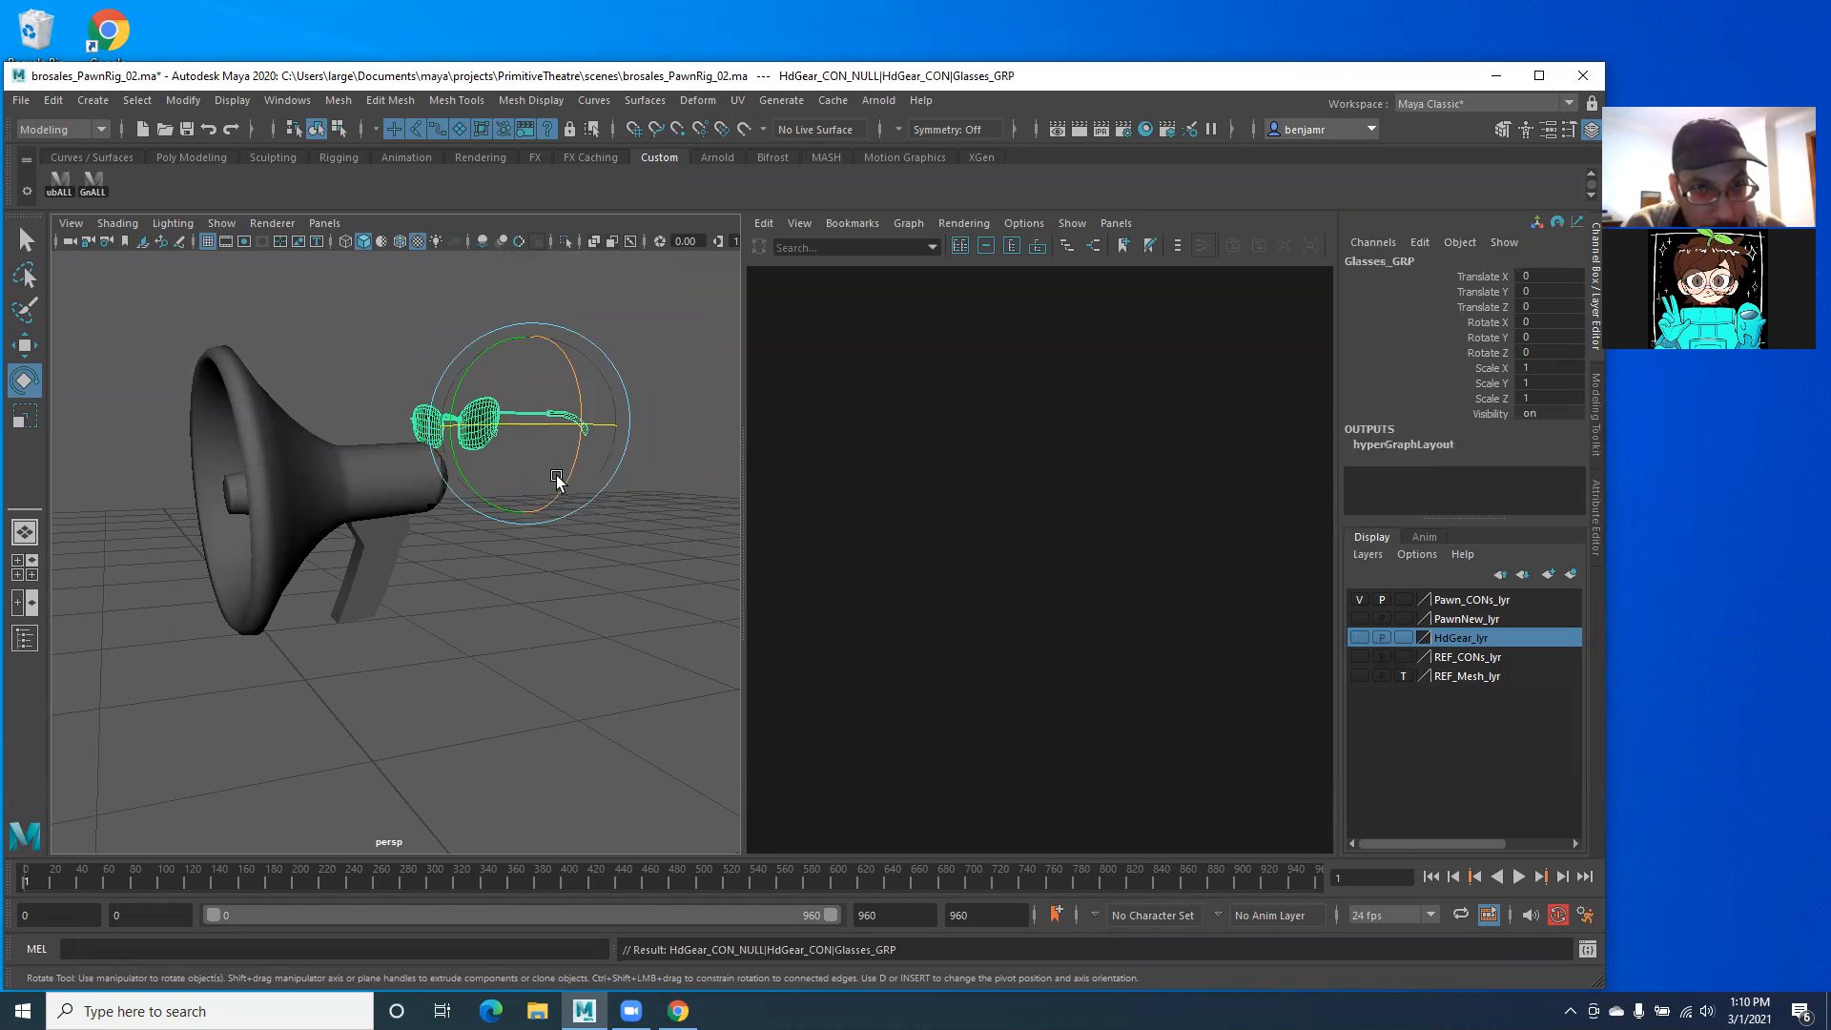
right_click(1459, 643)
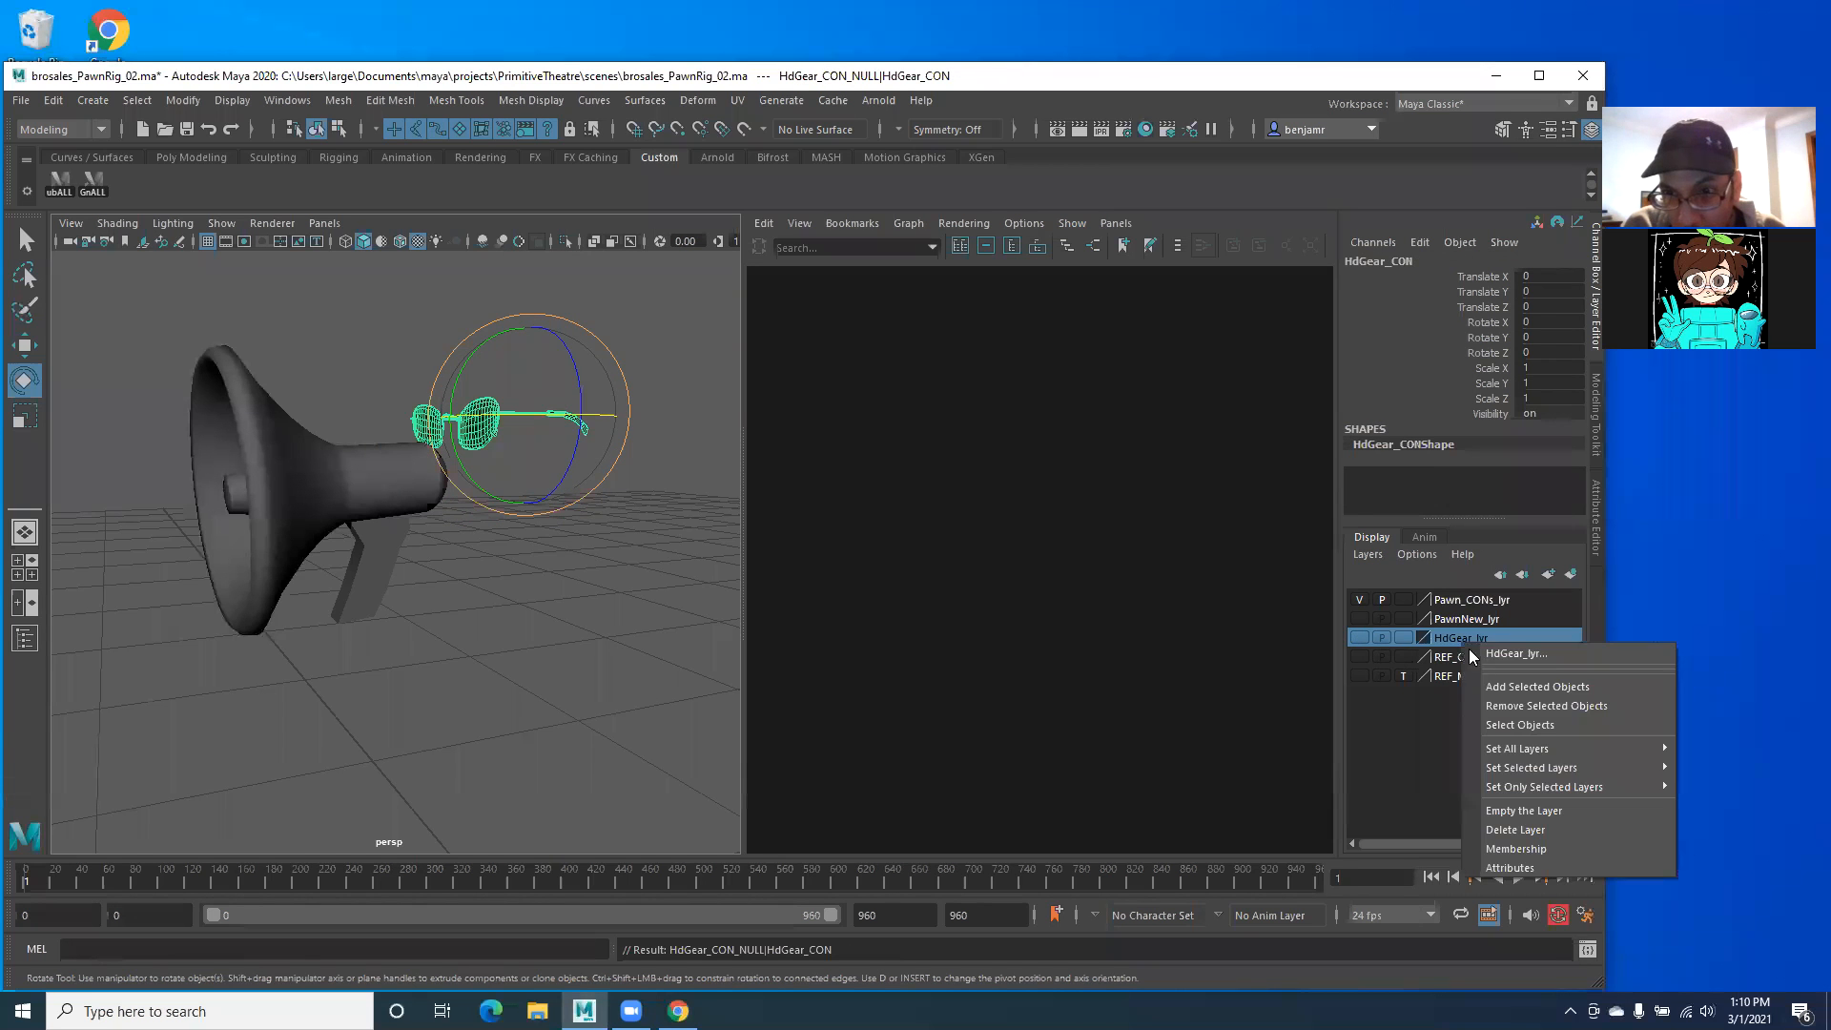
left_click(1511, 687)
left_click(505, 537)
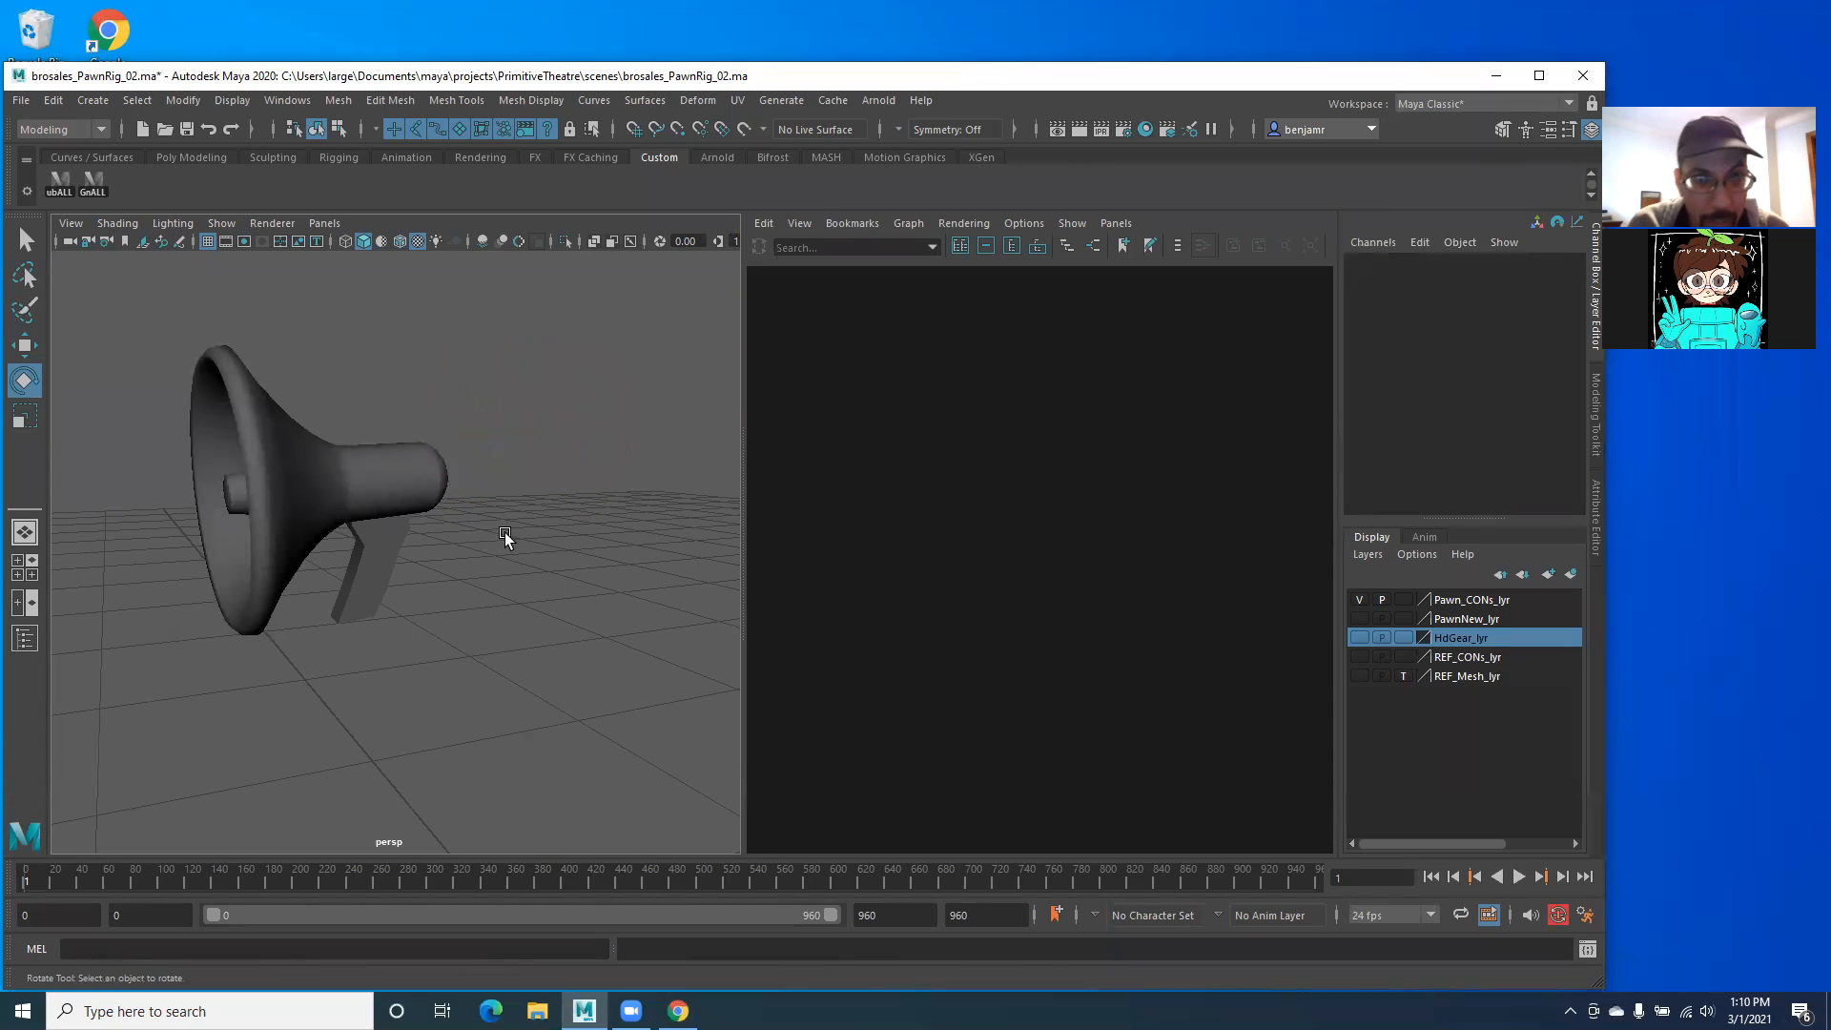
Step: Select the megaphone mesh and maximize the perspective view with the megaphone framed in it
left_click_drag(358, 594, 384, 431, "alt")
left_click(272, 494)
key("f")
key("space")
right_click_drag(384, 431, 506, 474, "alt")
middle_click_drag(507, 474, 445, 547, "alt")
left_click_drag(445, 548, 527, 588, "alt")
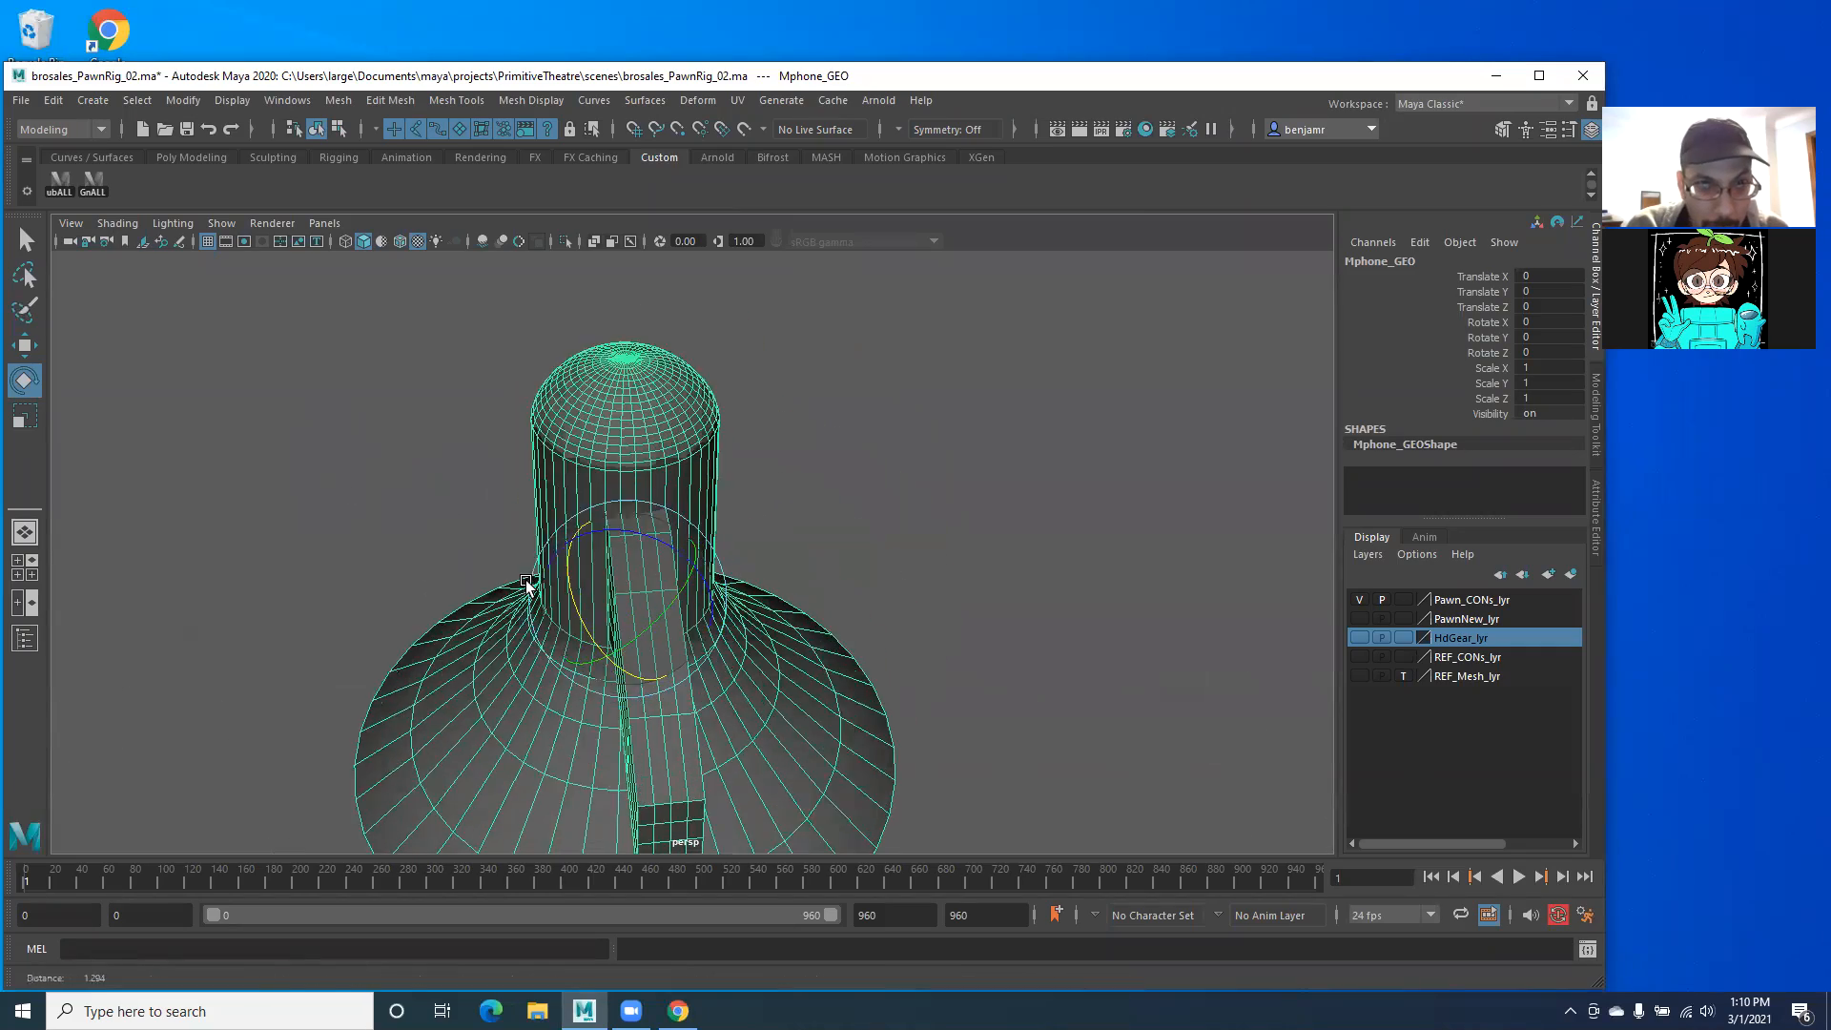
Step: Examine the handle's upper end against the barrel's edge lines from behind, below and the side
right_click_drag(527, 589, 442, 450, "alt")
left_click_drag(441, 450, 667, 520, "alt")
right_click_drag(667, 520, 403, 476, "alt")
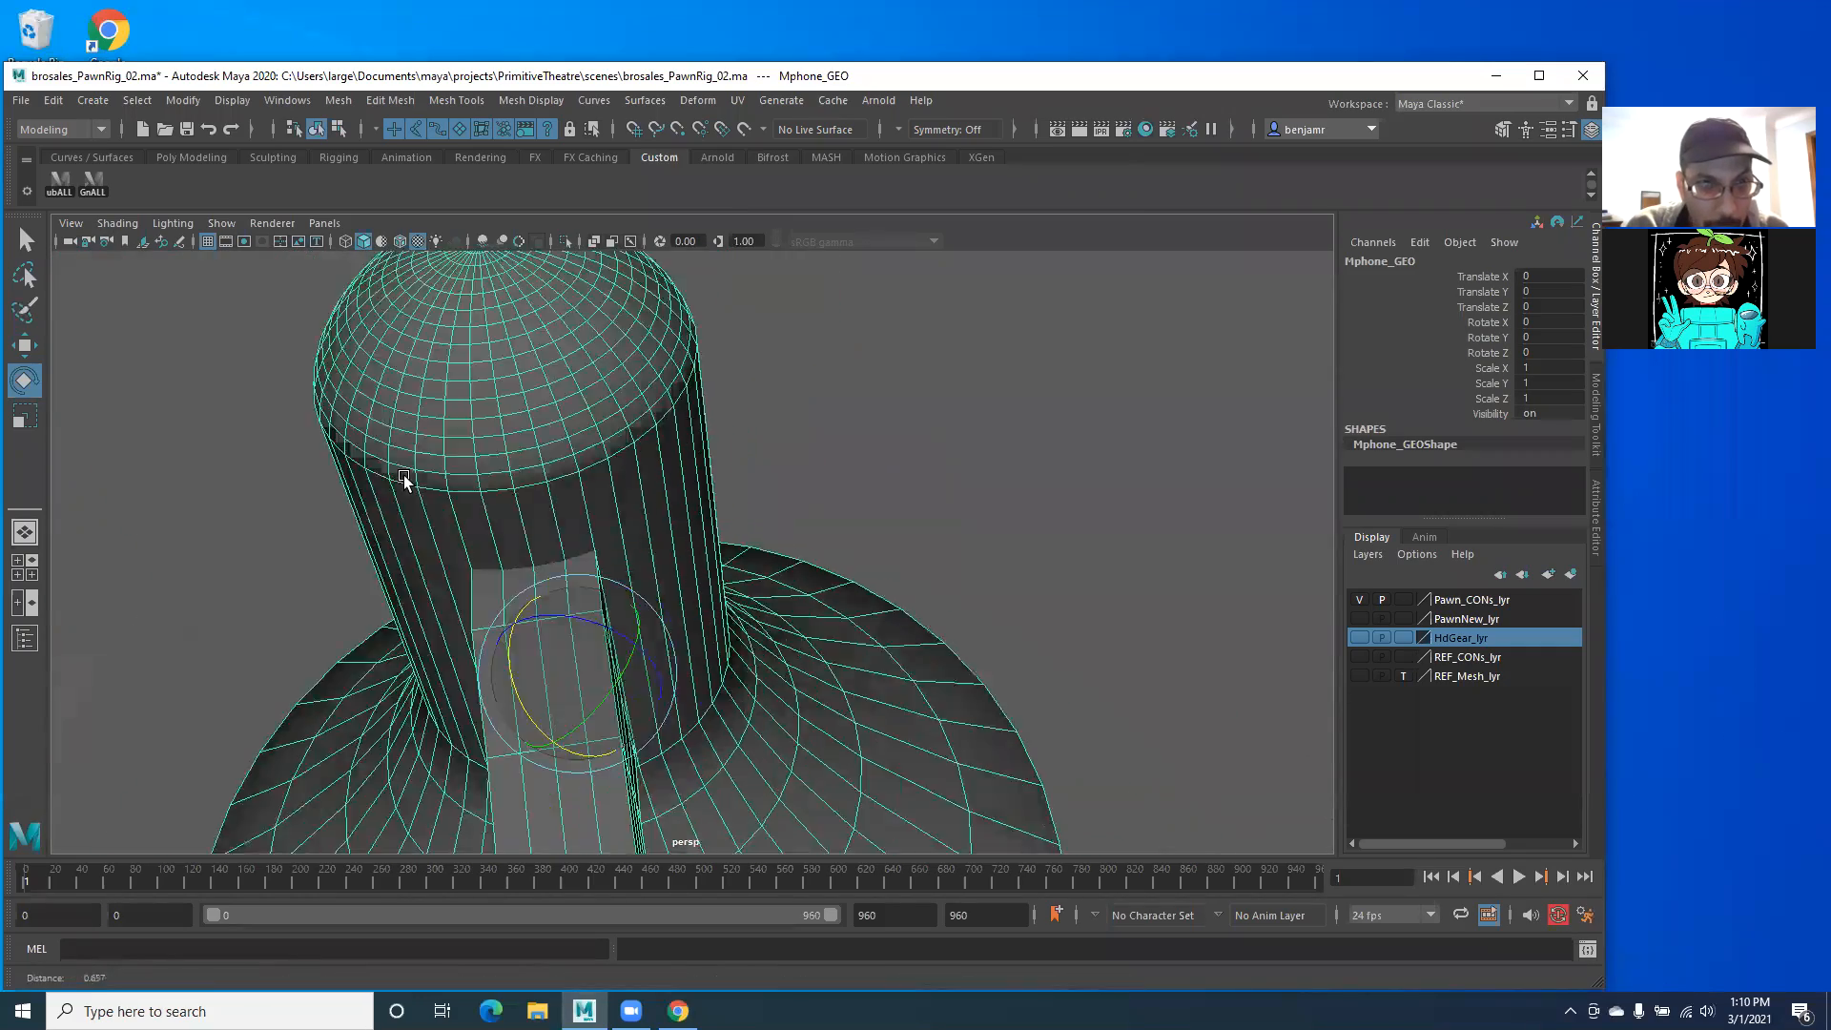
middle_click_drag(403, 477, 487, 446, "alt")
right_click_drag(487, 445, 558, 492, "alt")
left_click_drag(556, 495, 611, 494, "alt")
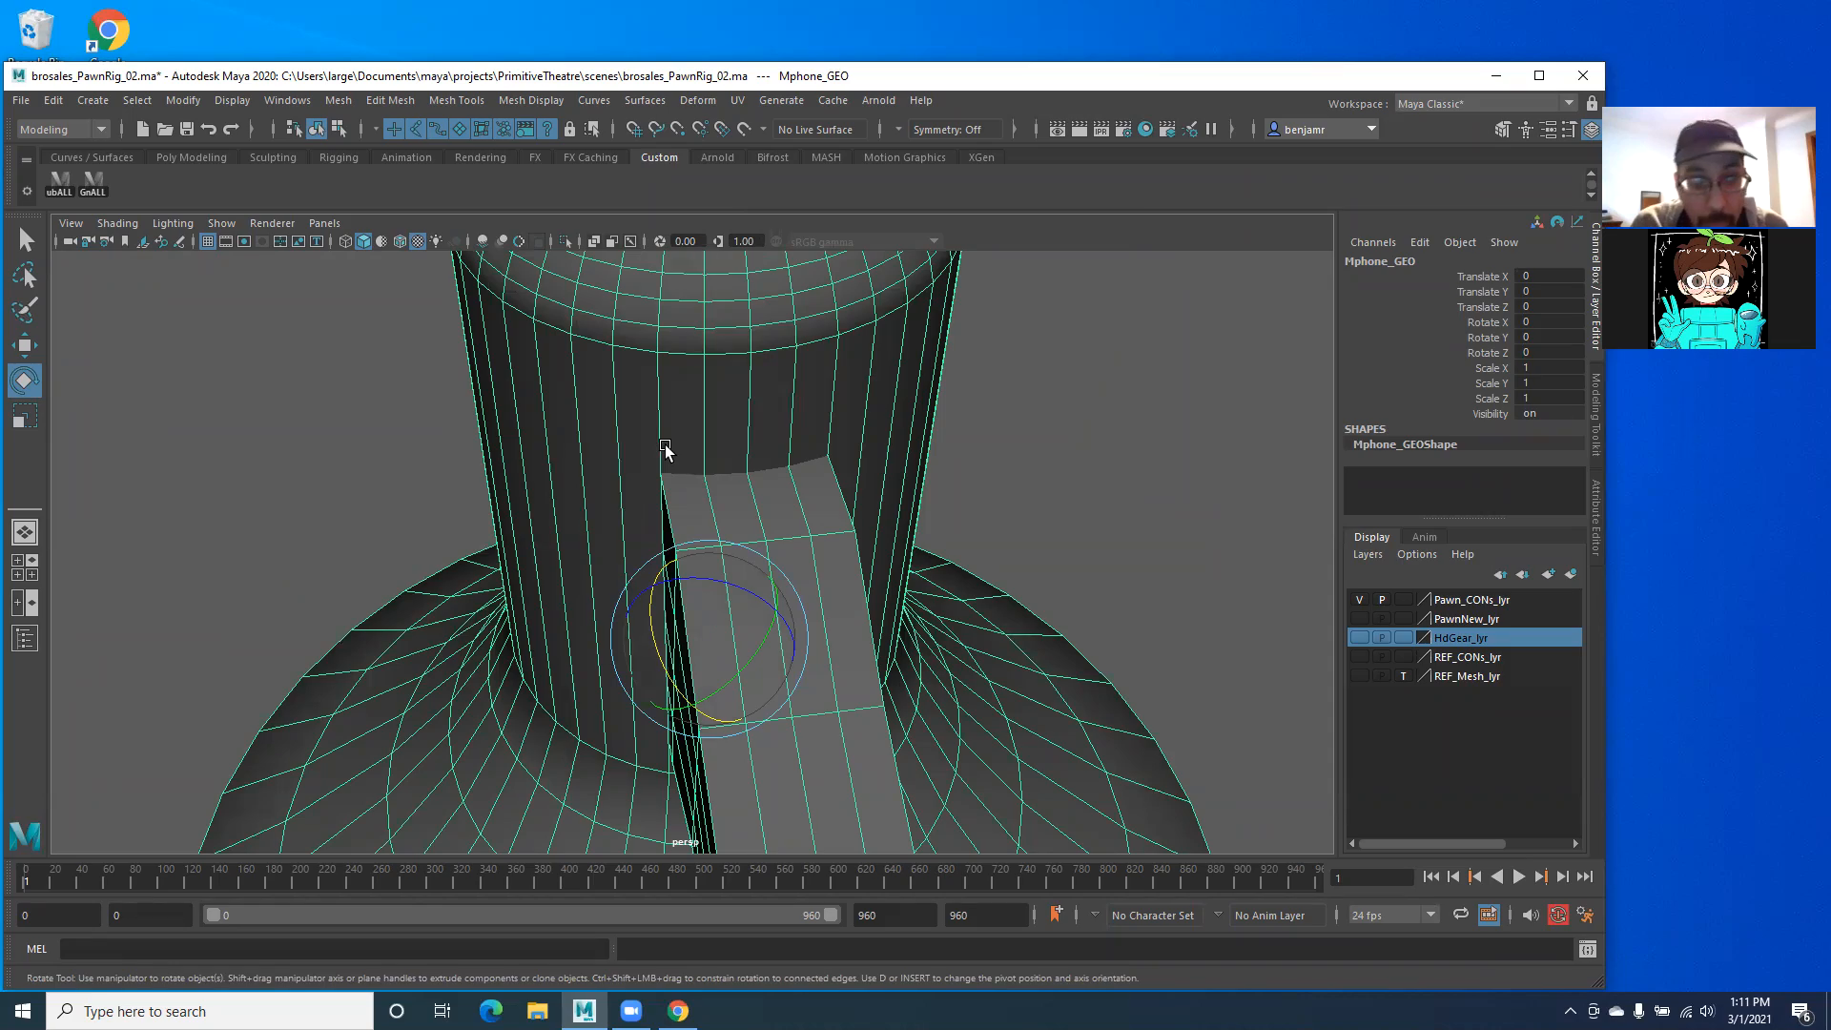
left_click_drag(645, 425, 655, 522, "alt")
left_click_drag(1069, 534, 858, 457, "alt")
left_click_drag(640, 633, 368, 633, "alt")
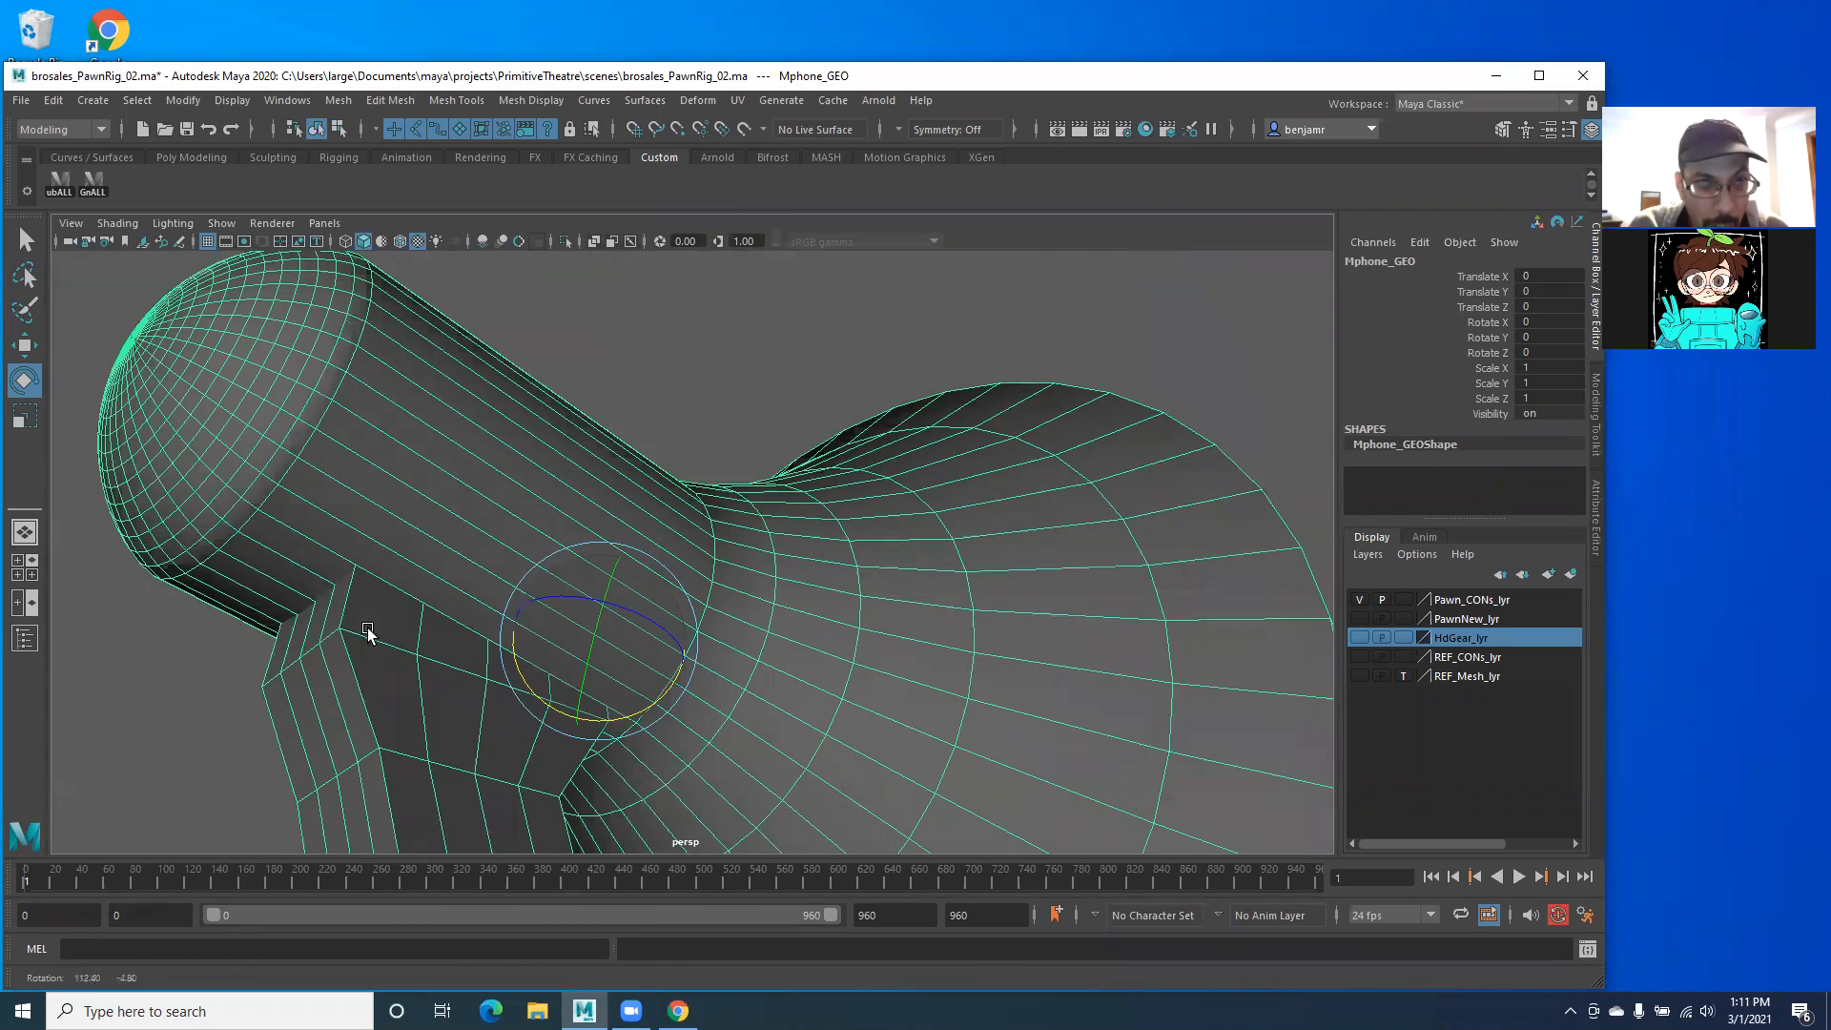
middle_click_drag(228, 642, 428, 536, "alt")
right_click_drag(428, 536, 552, 621, "alt")
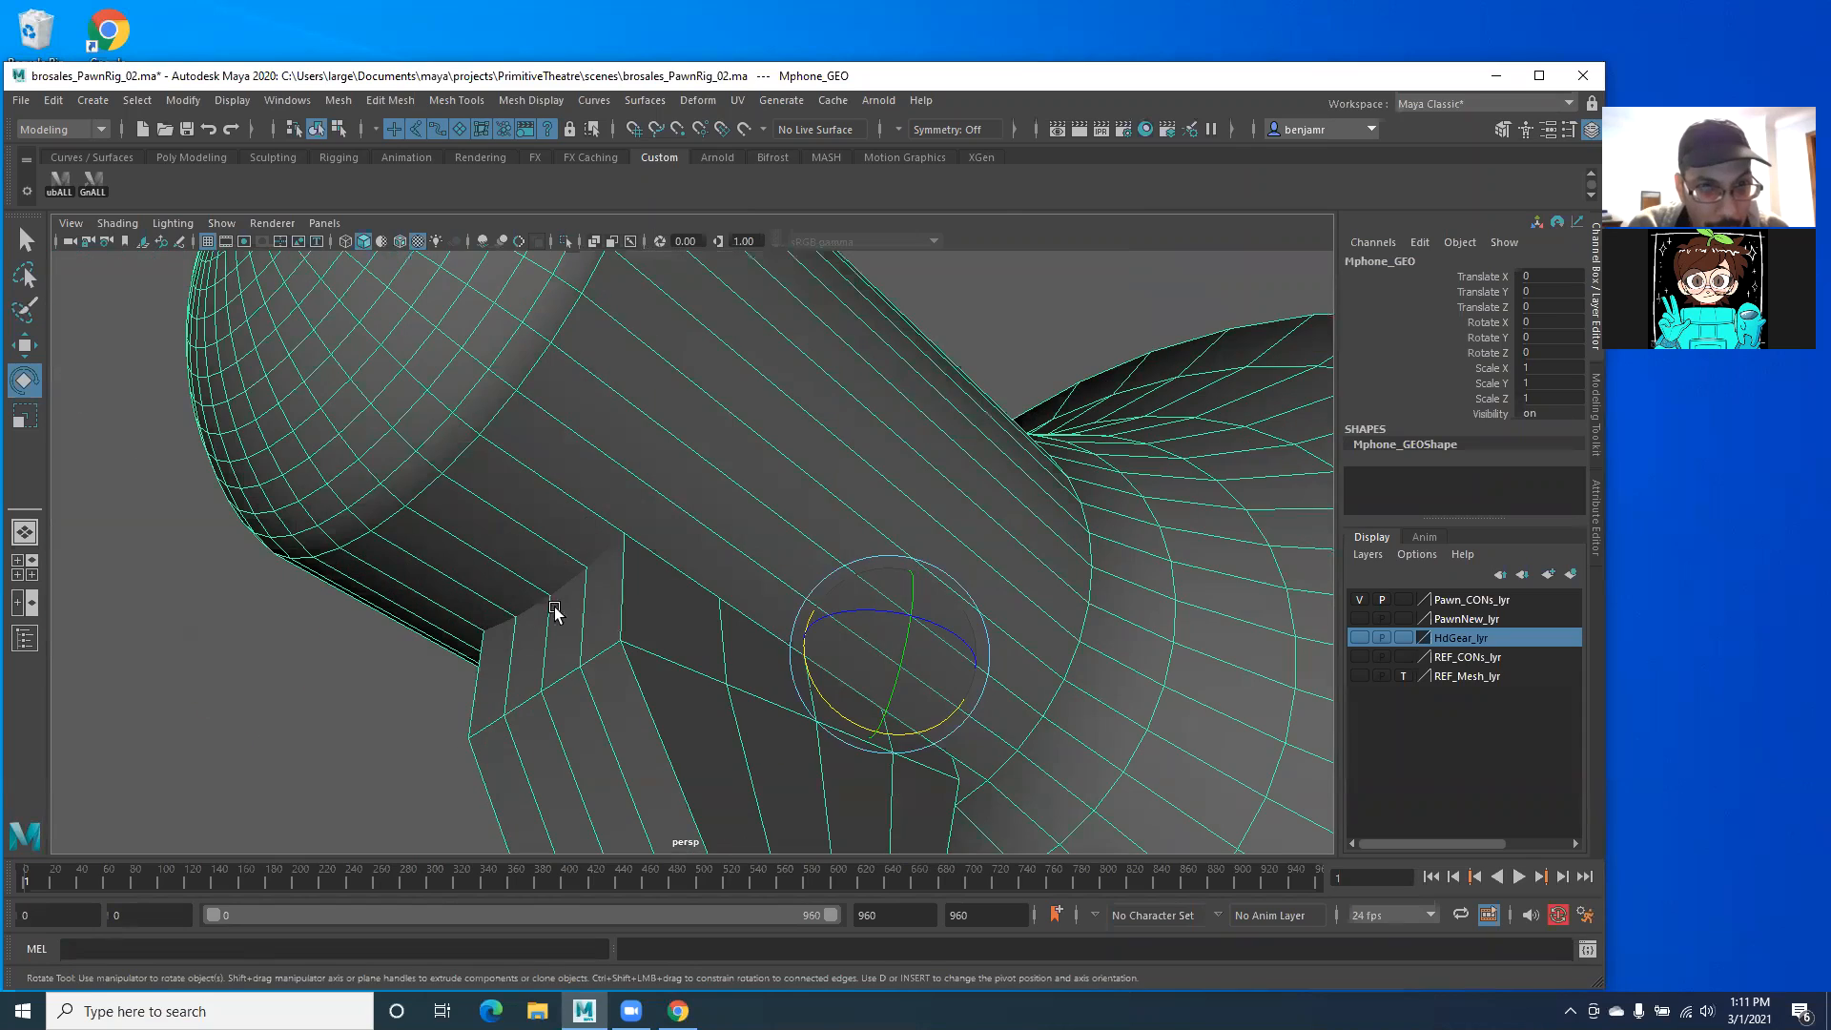
scroll(445, 479, "down", 5)
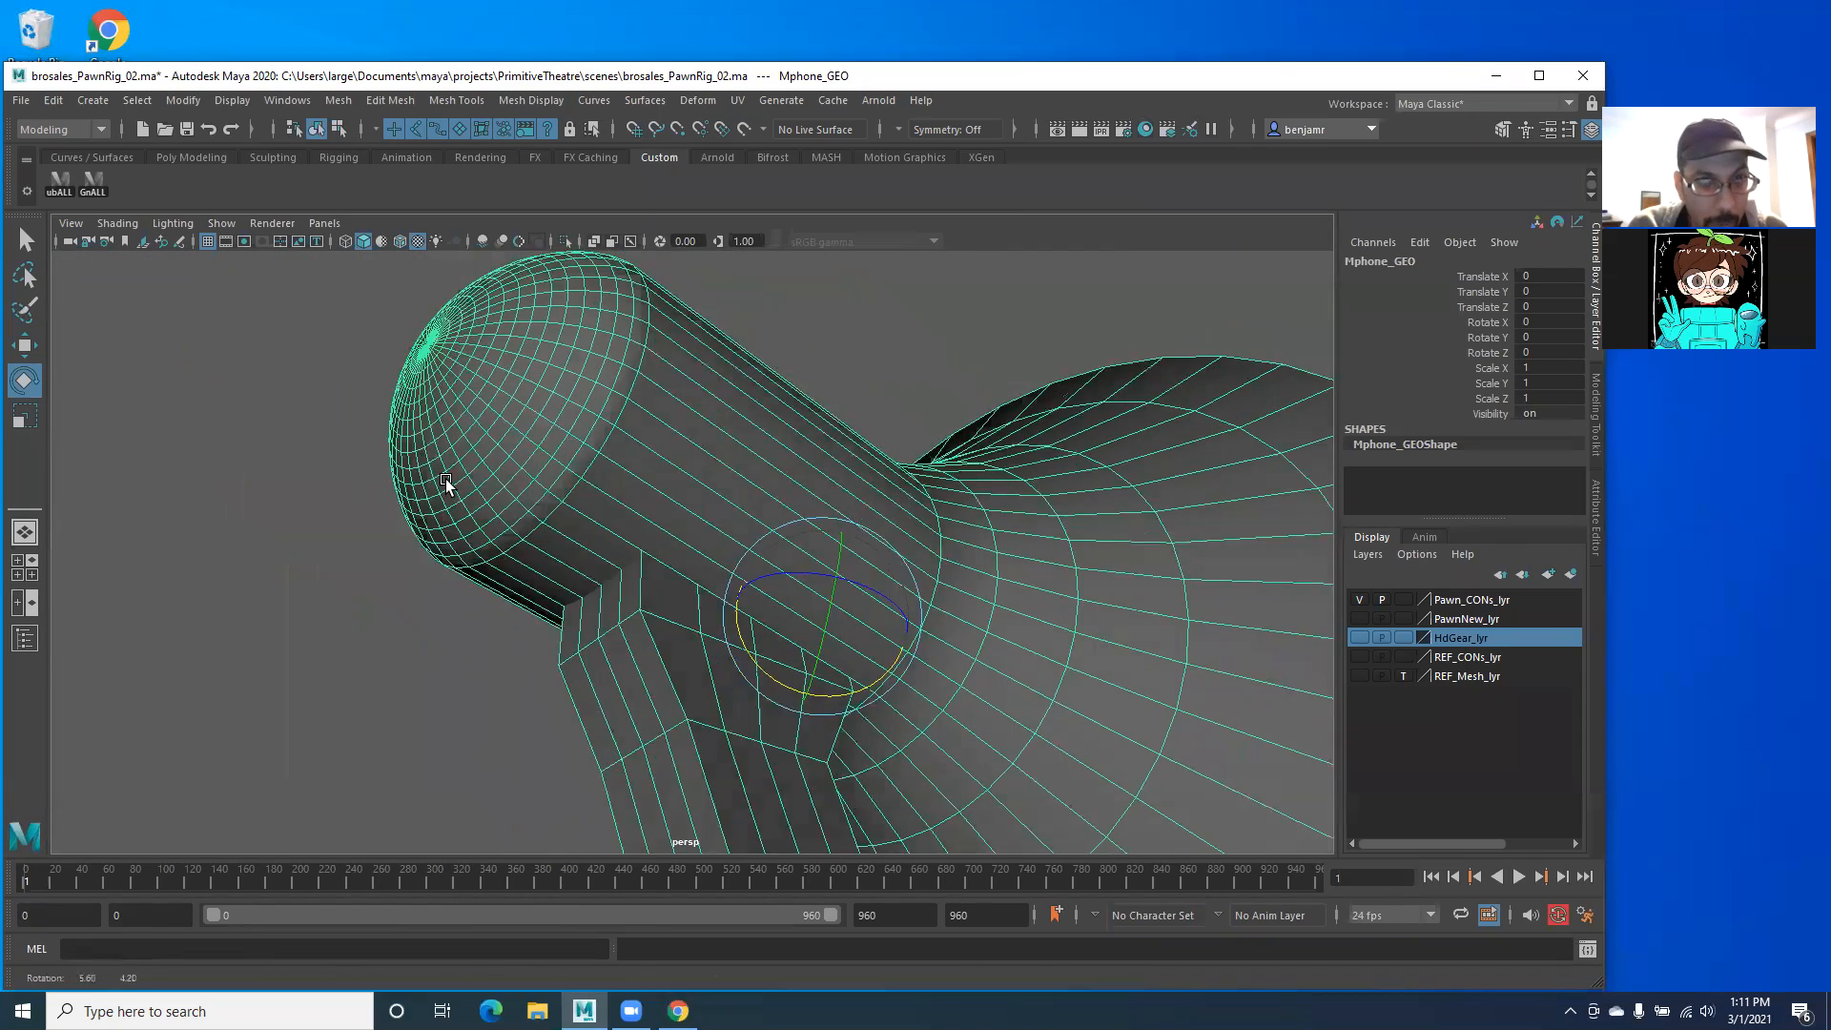
Step: Insert two edge loops around the megaphone's barrel, one at each end of the handle's attachment
left_click_drag(445, 479, 411, 448, "alt")
left_click(379, 101)
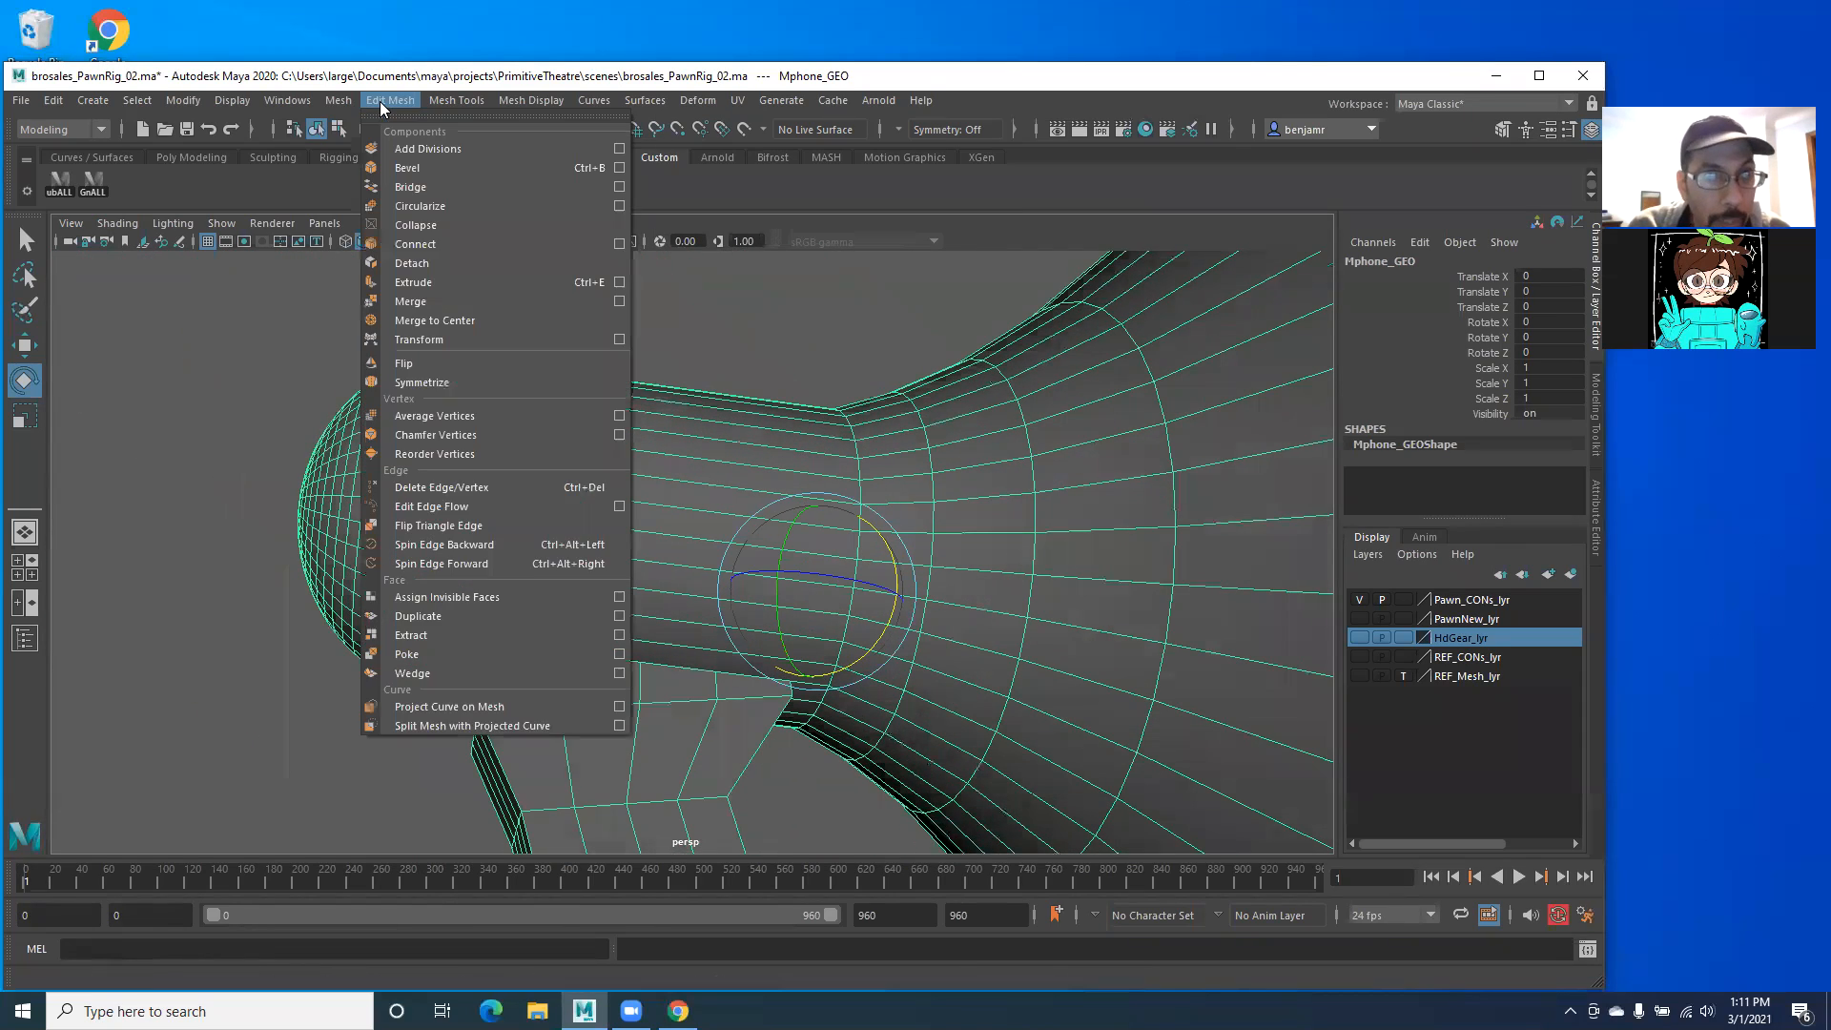
mouse_move(349, 103)
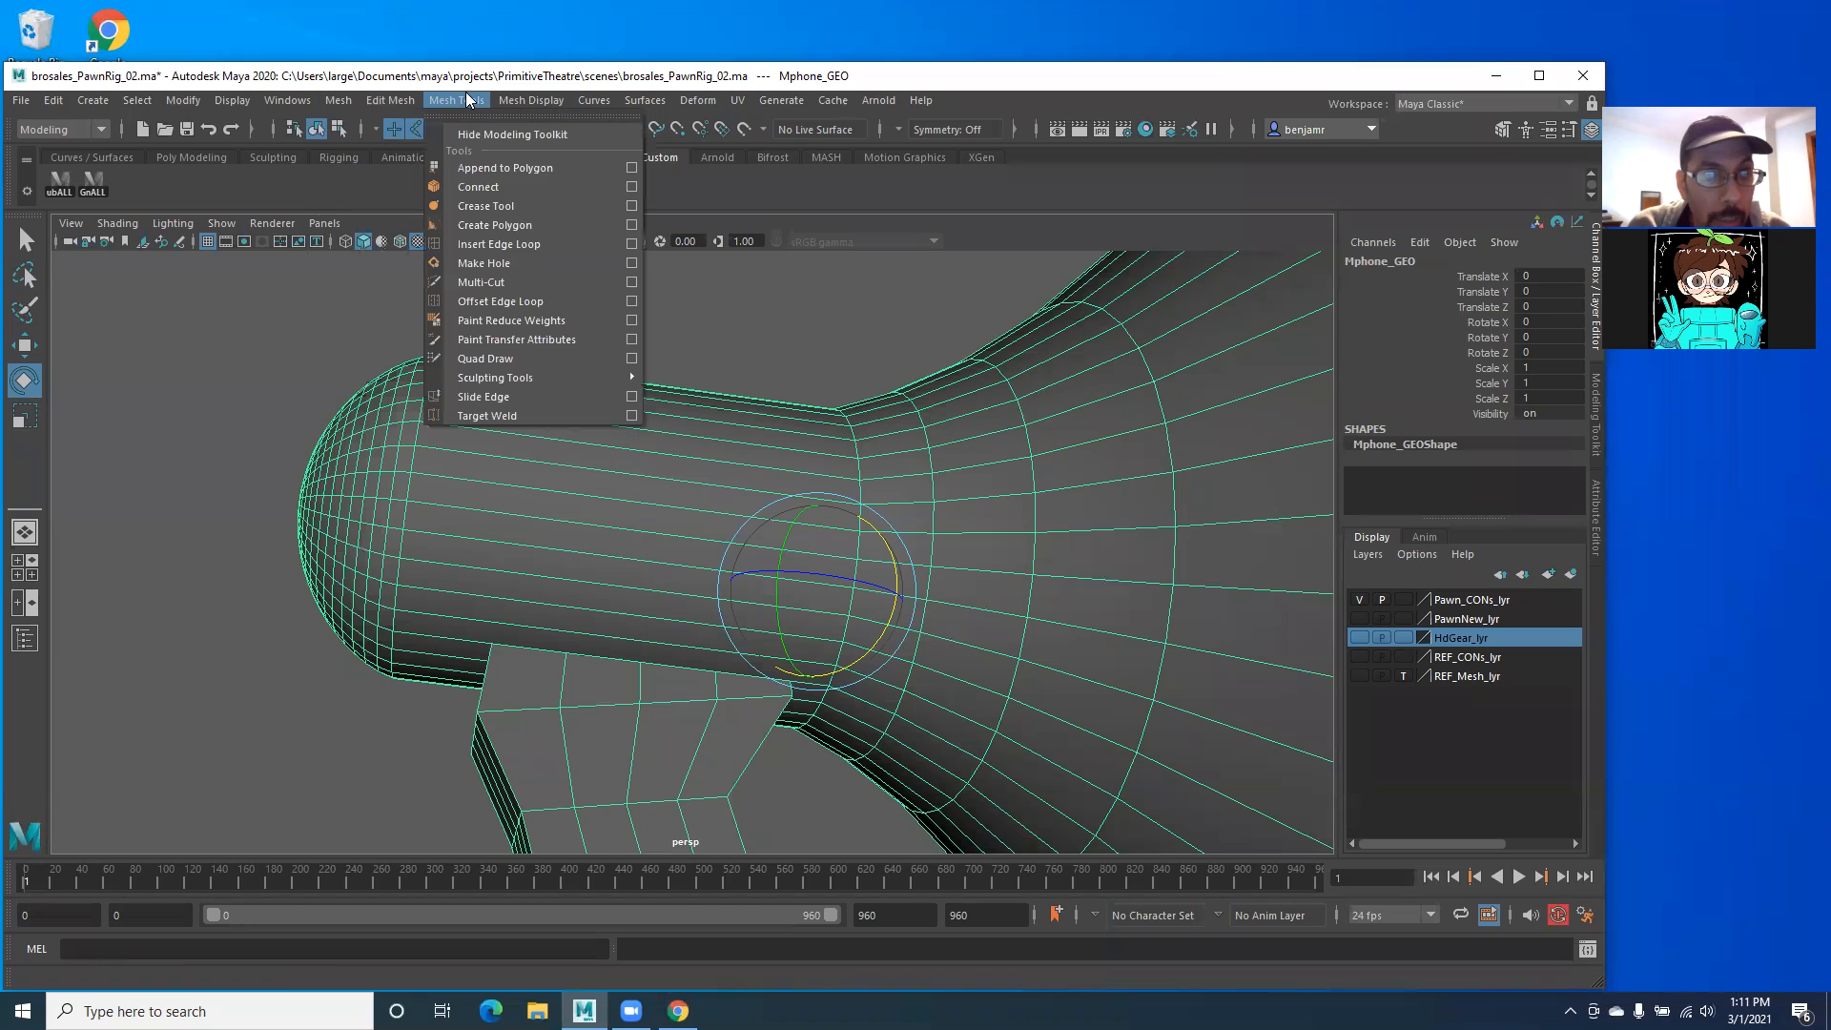
left_click(477, 246)
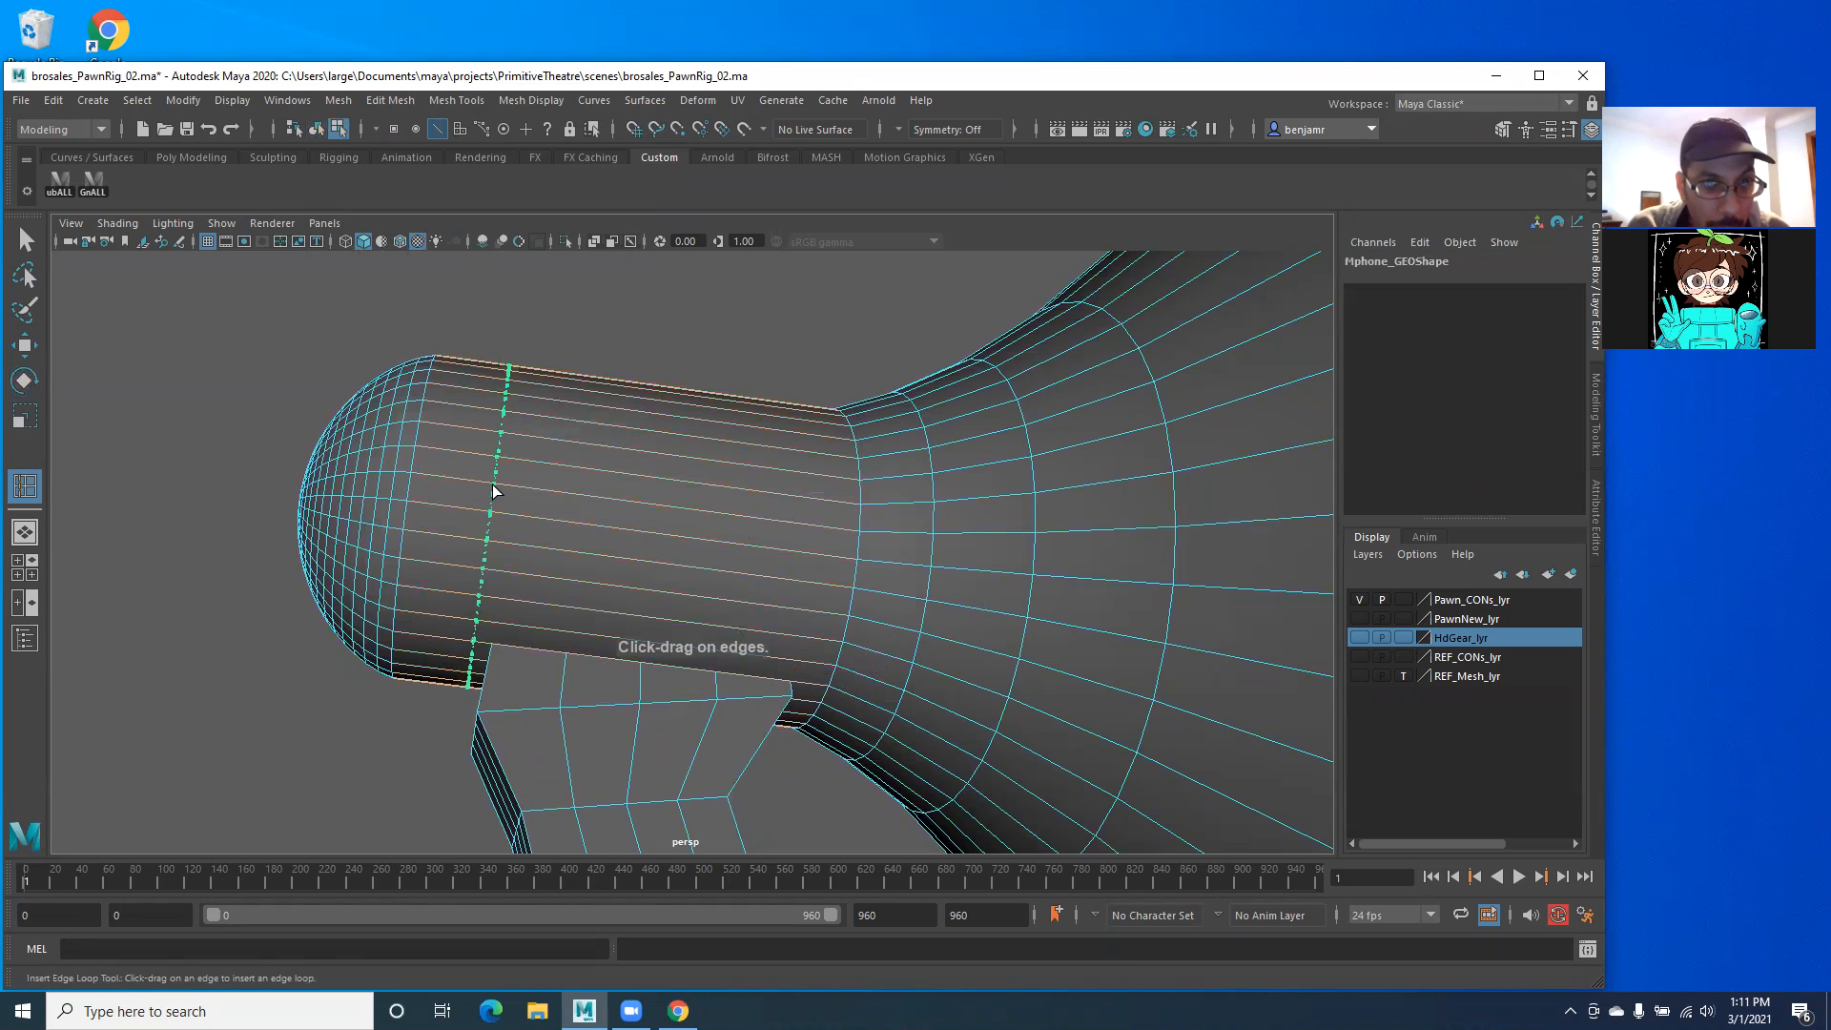
left_click(525, 495)
left_click_drag(525, 496, 674, 507, "alt")
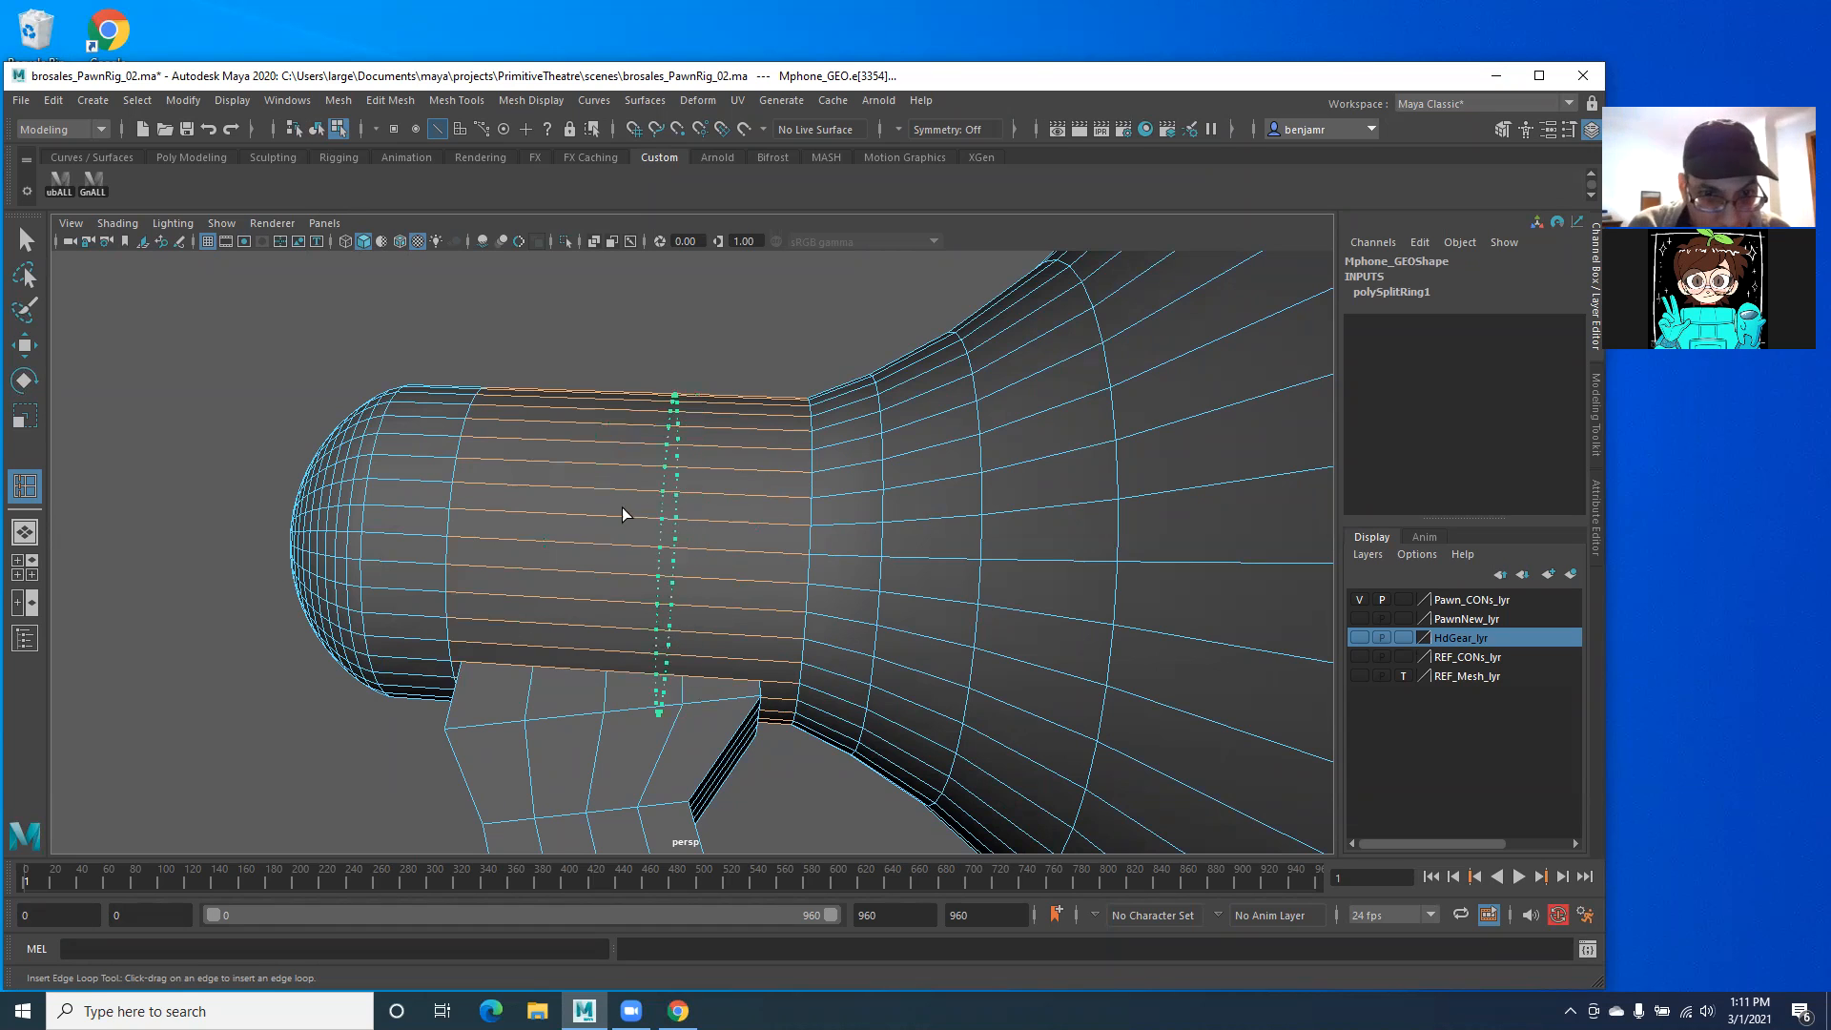
left_click_drag(798, 487, 924, 462)
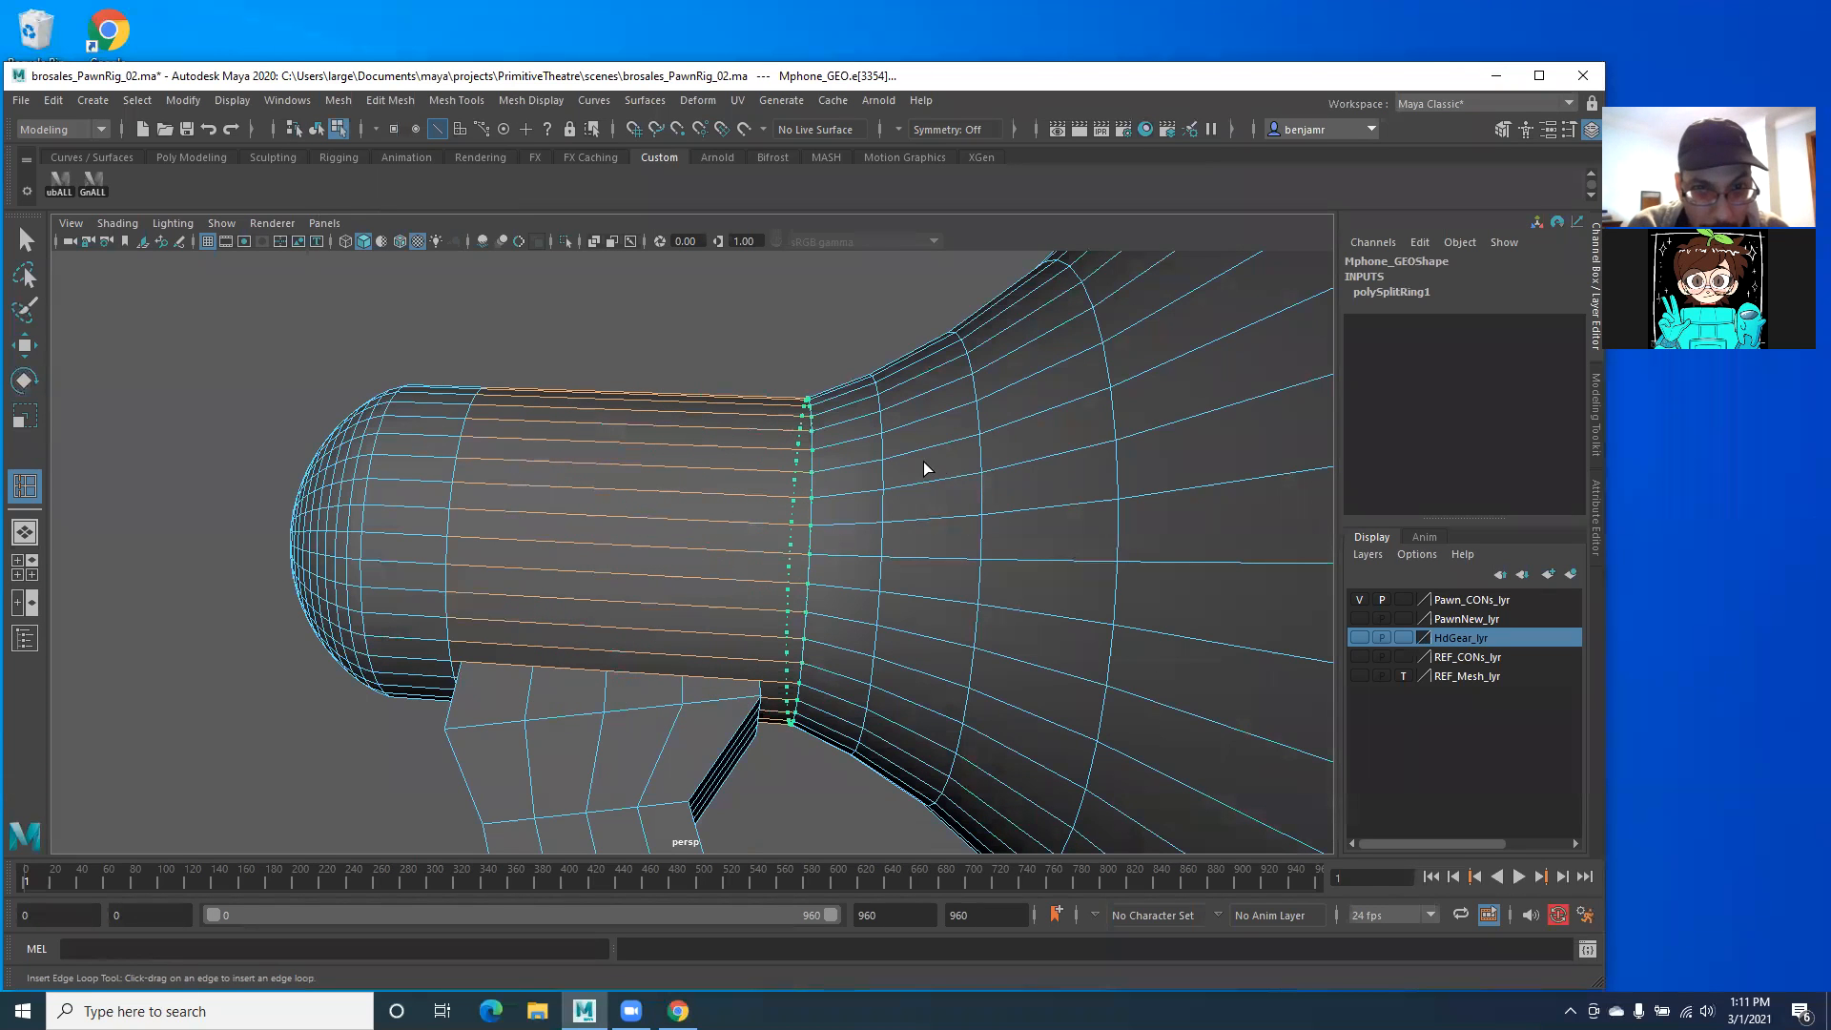
left_click(782, 496)
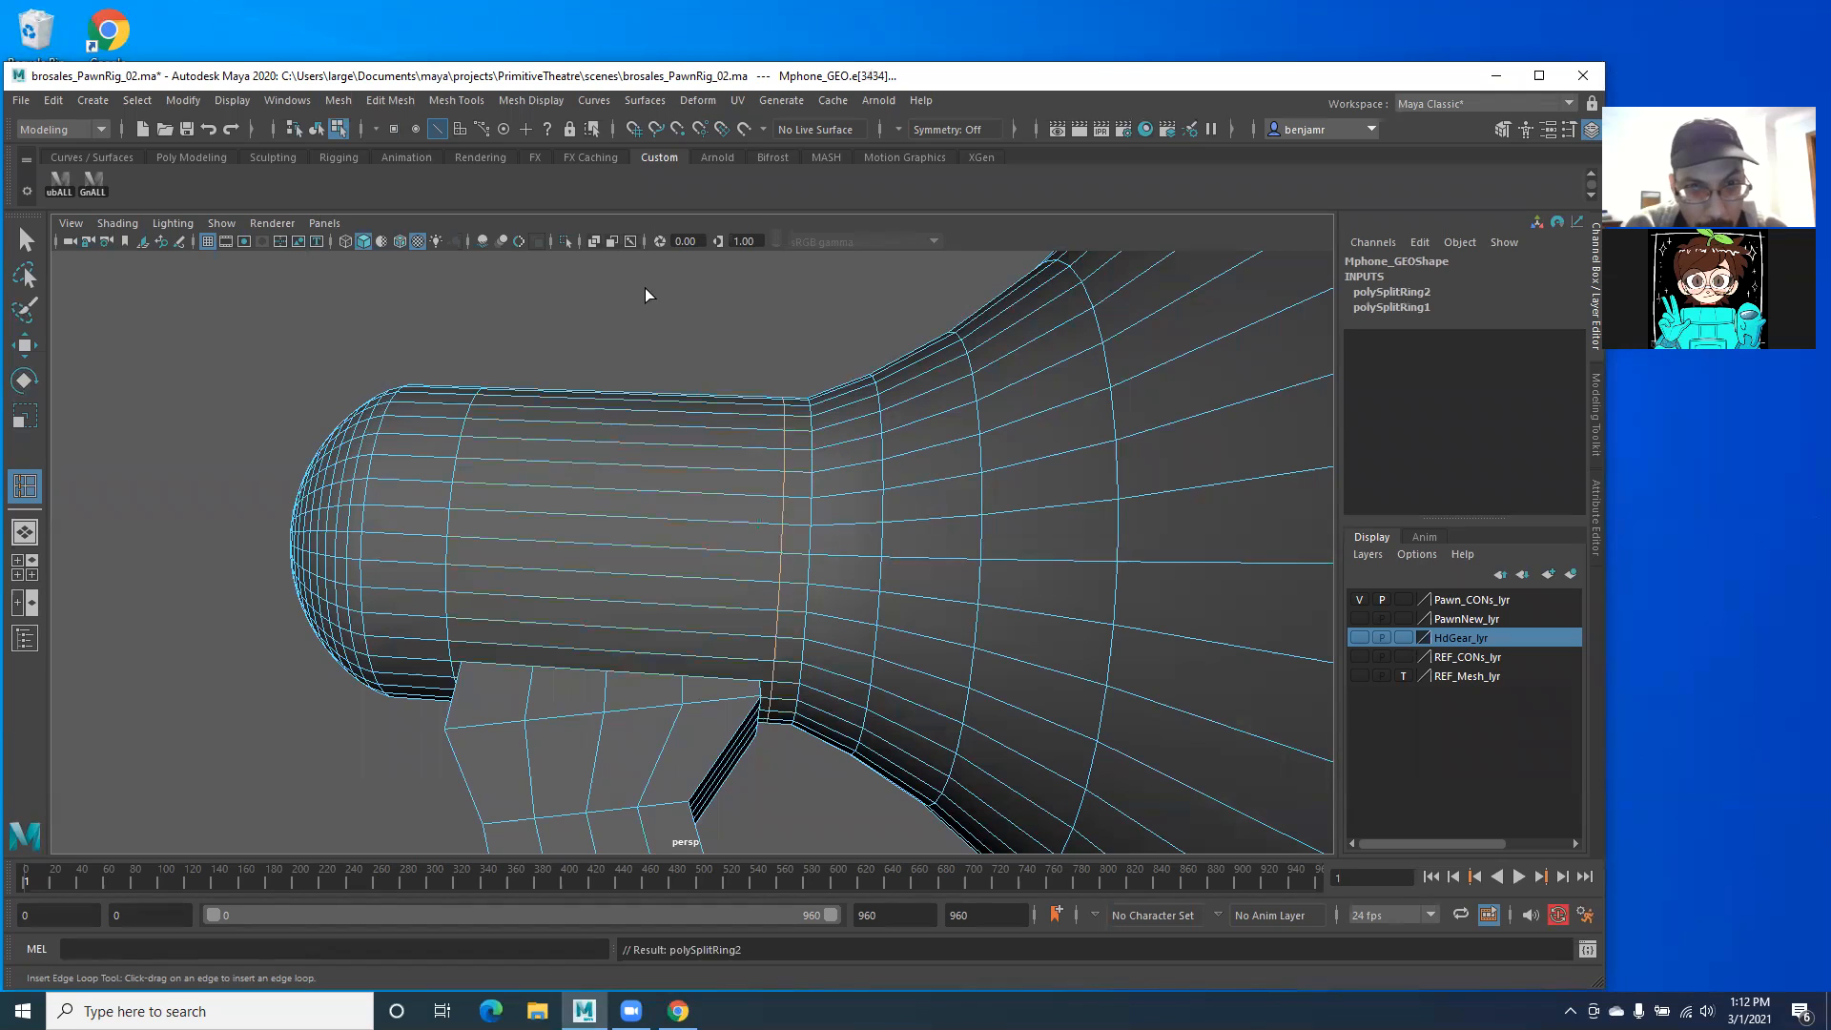
Step: Select the strip of barrel faces between the new edge loops that surround the handle's upper end
left_click(26, 238)
left_click_drag(225, 542, 736, 456, "alt")
scroll(764, 477, "up", 3)
right_click_drag(820, 445, 813, 479)
left_click(813, 475)
left_click_drag(812, 476, 603, 467, "alt")
left_click(600, 465, "shift")
left_click(643, 450, "shift")
left_click(690, 423, "shift")
left_click(740, 393, "shift")
left_click(781, 380, "shift")
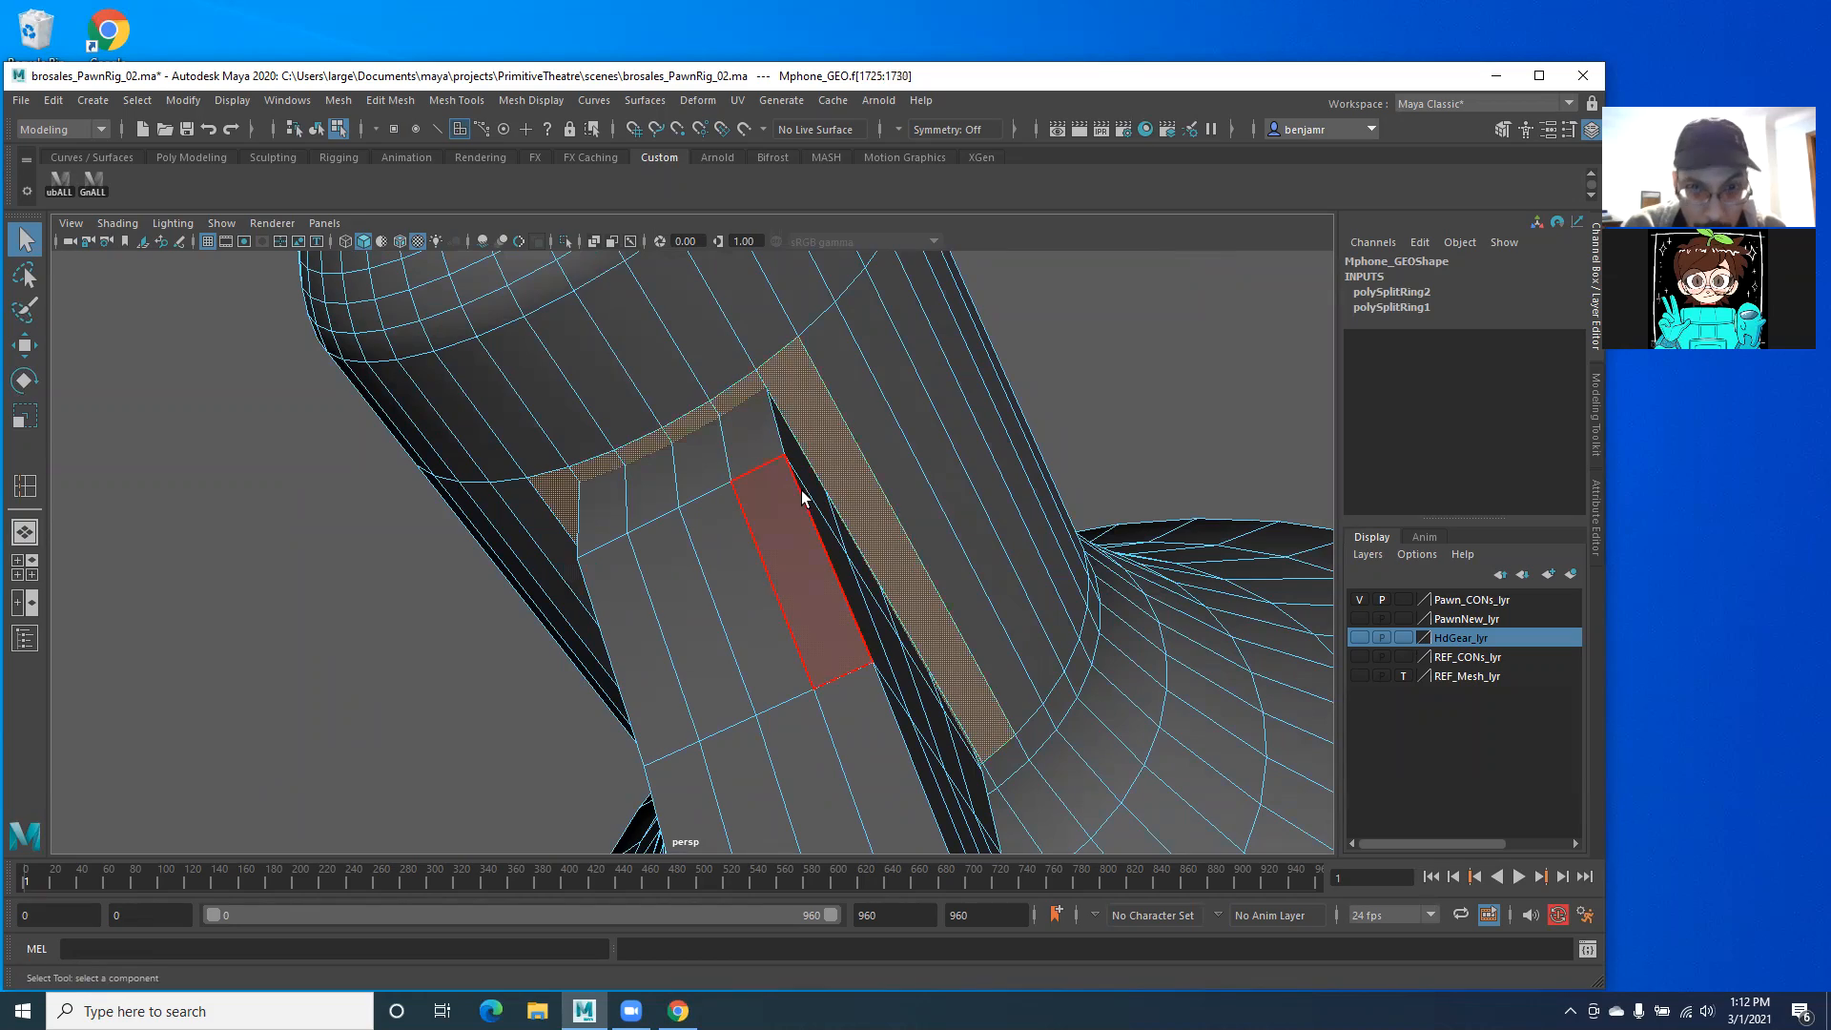
Step: Examine the selected barrel faces around the handle from several sides with the Move tool active
left_click_drag(625, 551, 668, 715, "alt")
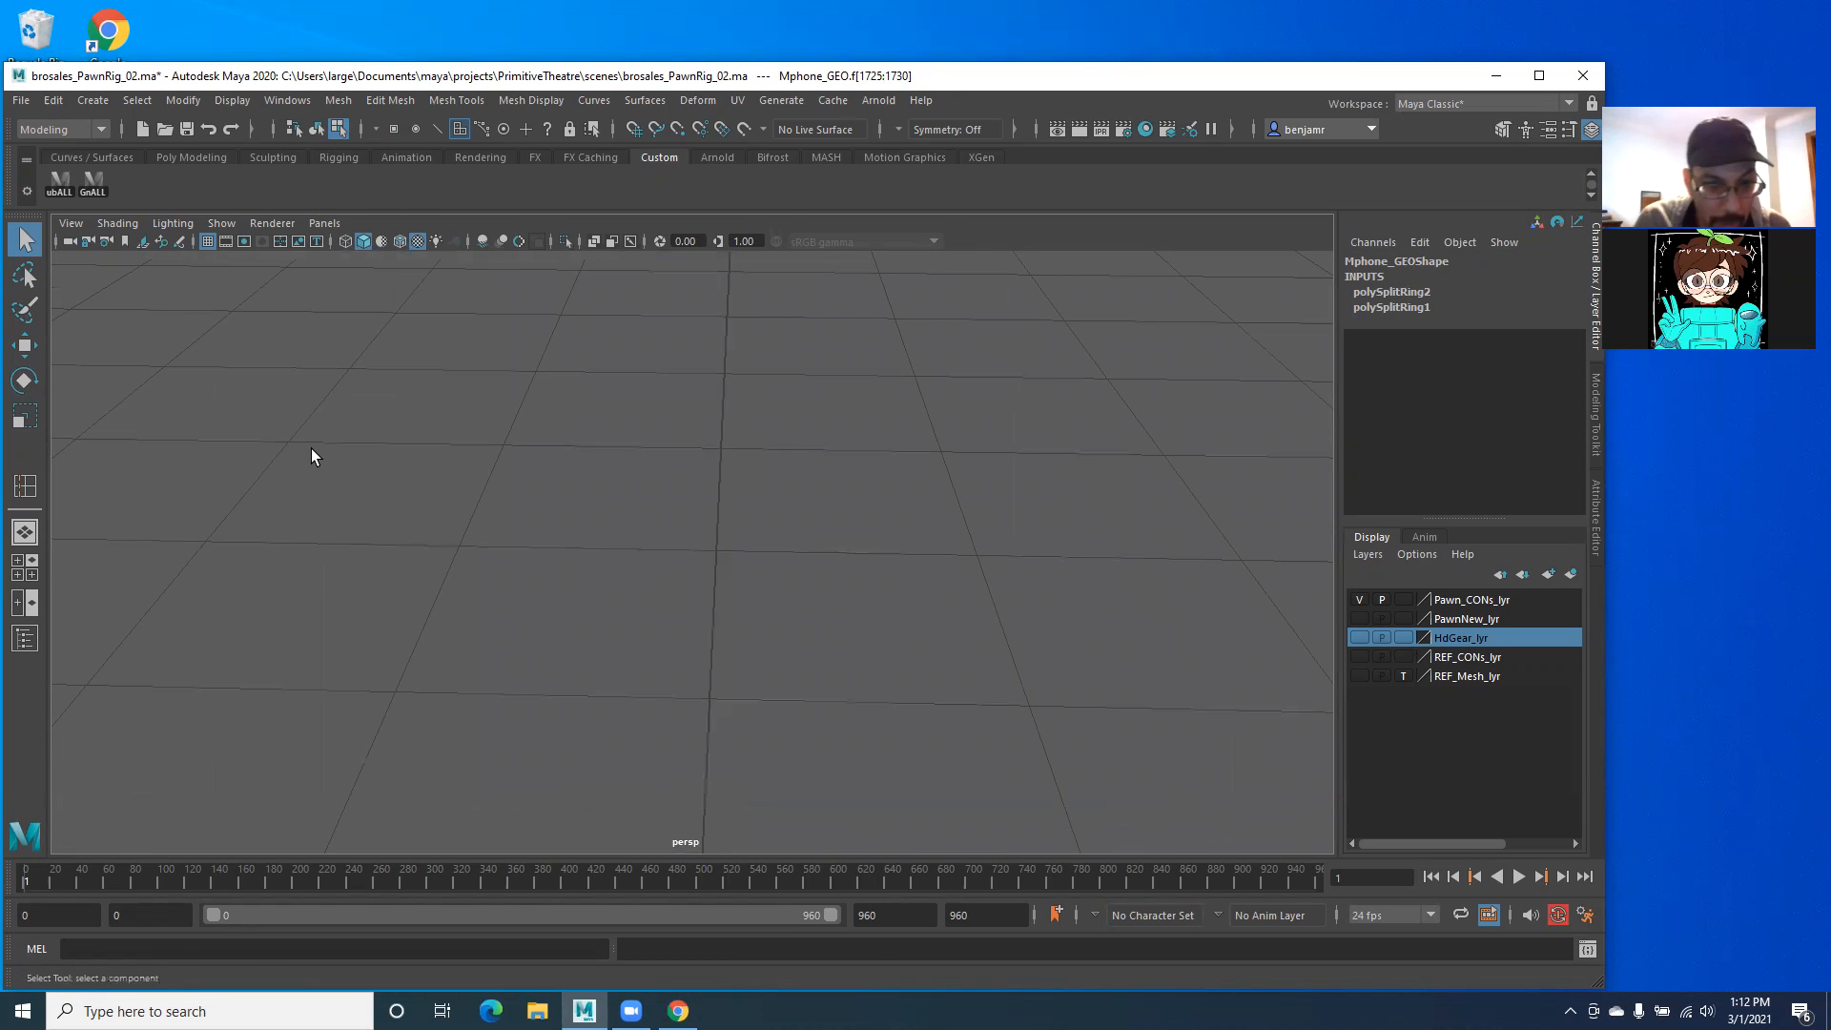
key("f")
left_click_drag(607, 531, 506, 493, "alt")
left_click_drag(496, 566, 740, 505, "alt")
left_click_drag(587, 546, 461, 593, "alt")
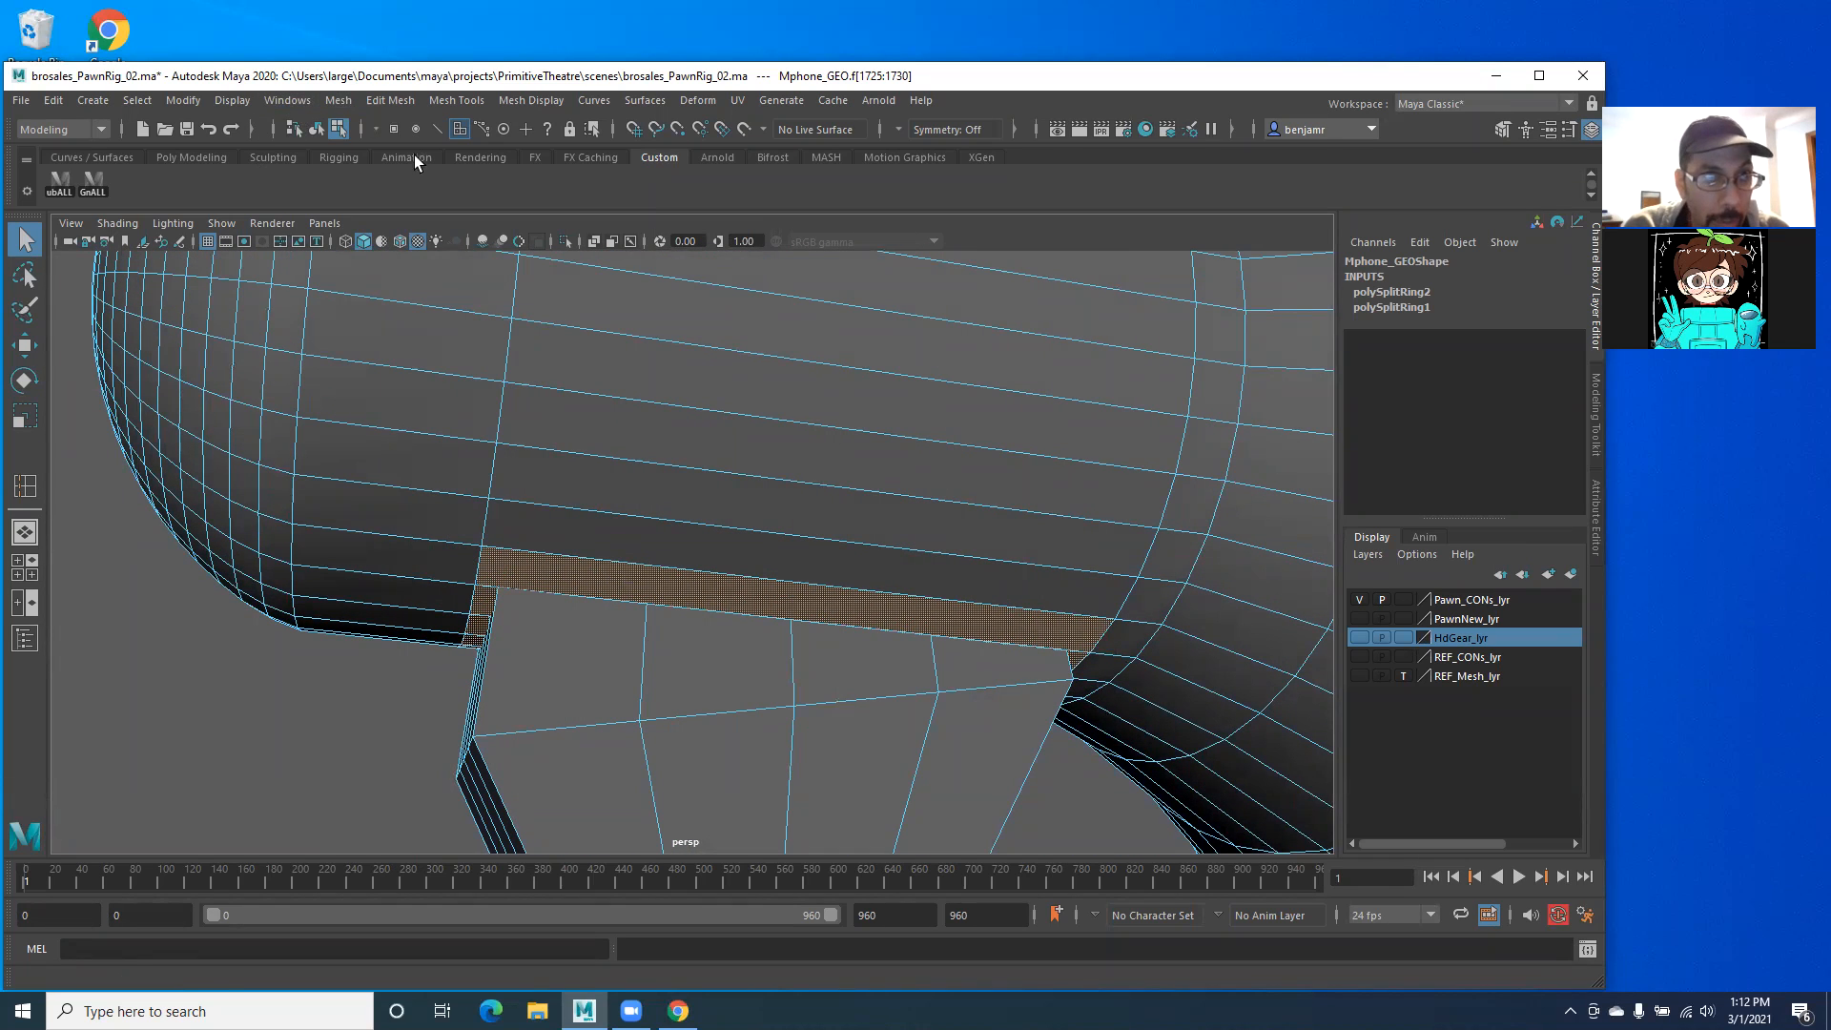
scroll(673, 603, "down", 2)
key("w")
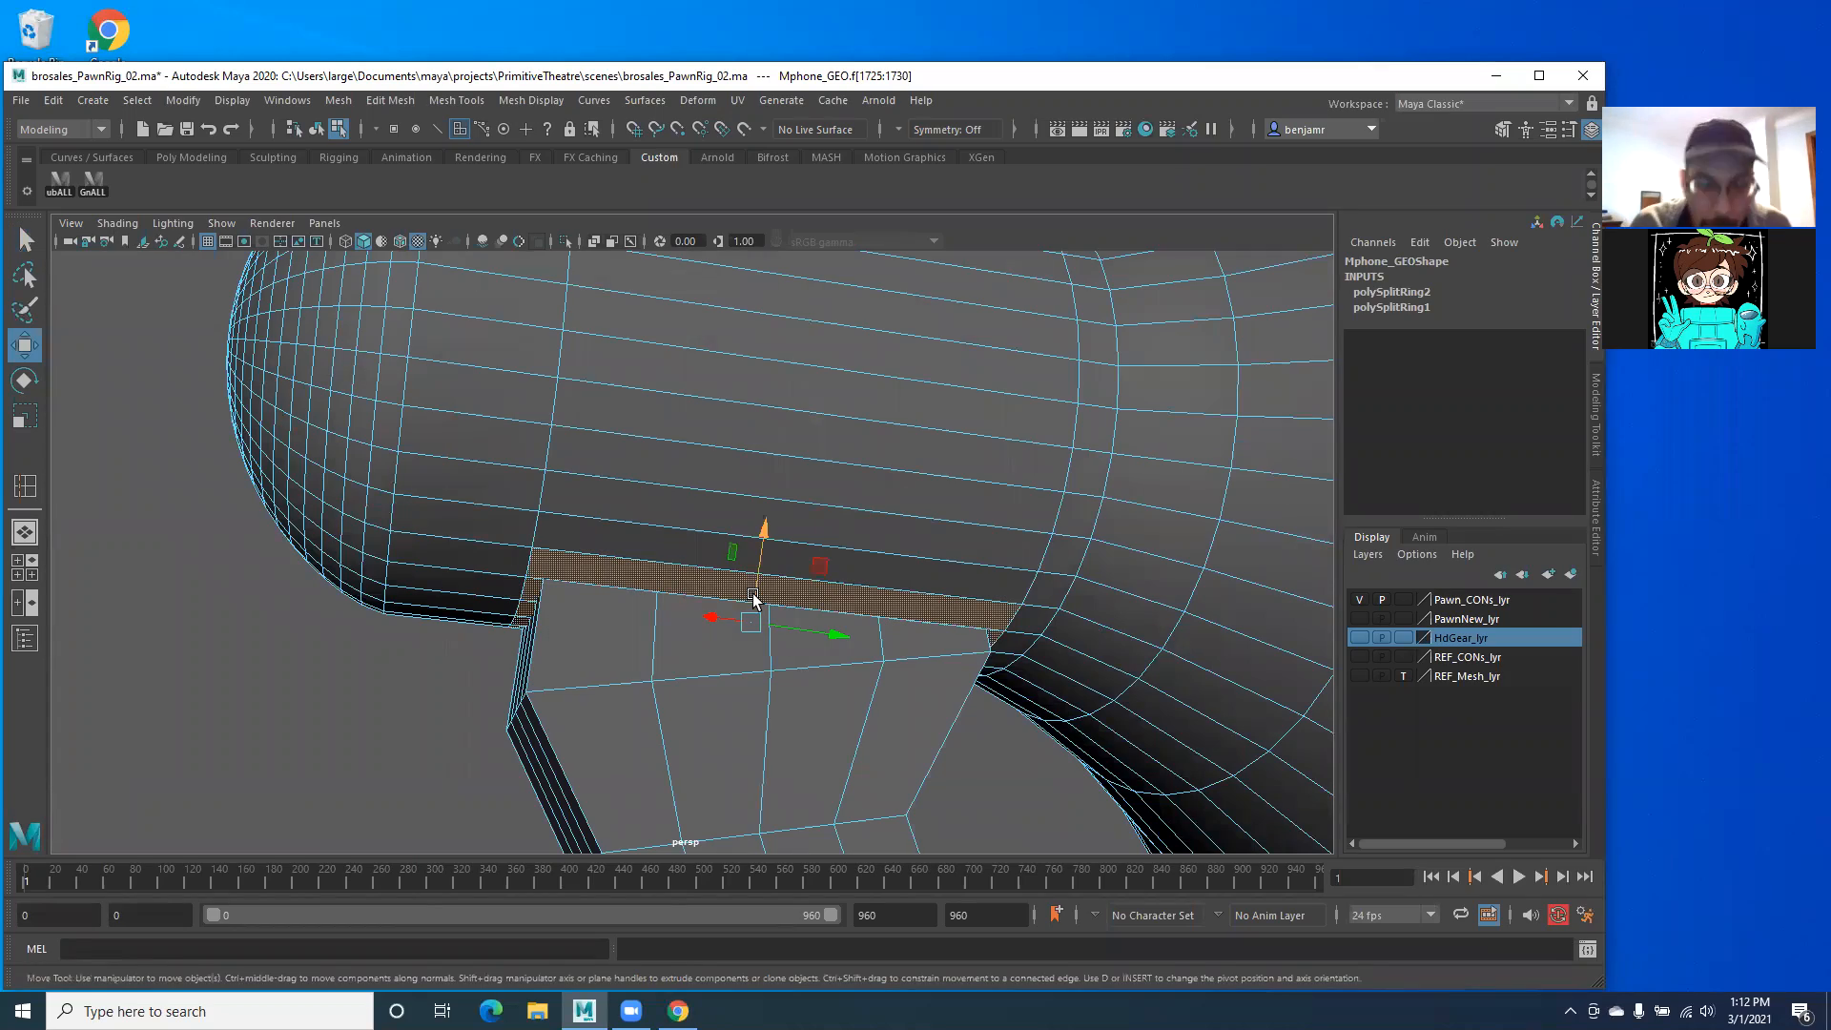
left_click_drag(717, 660, 881, 662, "alt")
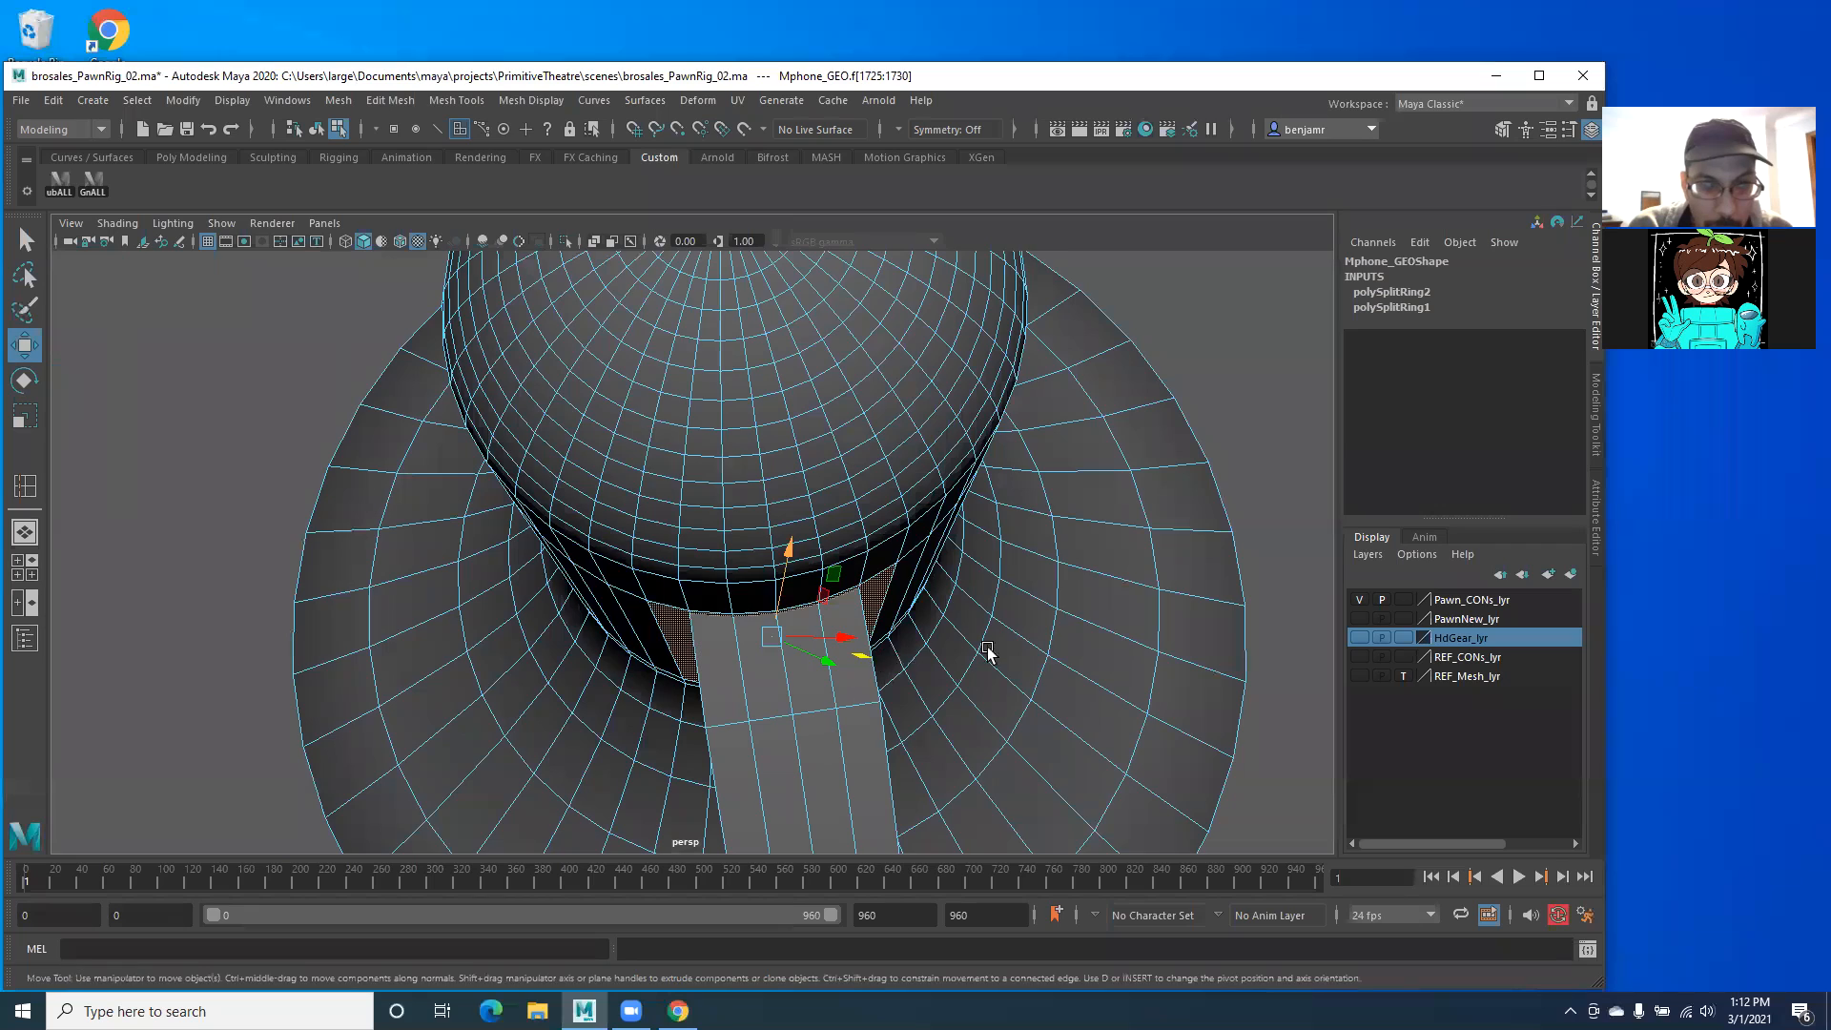
Step: Extrude the selected barrel faces surrounding the handle's upper end
right_click_drag(894, 656, 778, 587, "alt")
right_click_drag(564, 569, 803, 633, "alt")
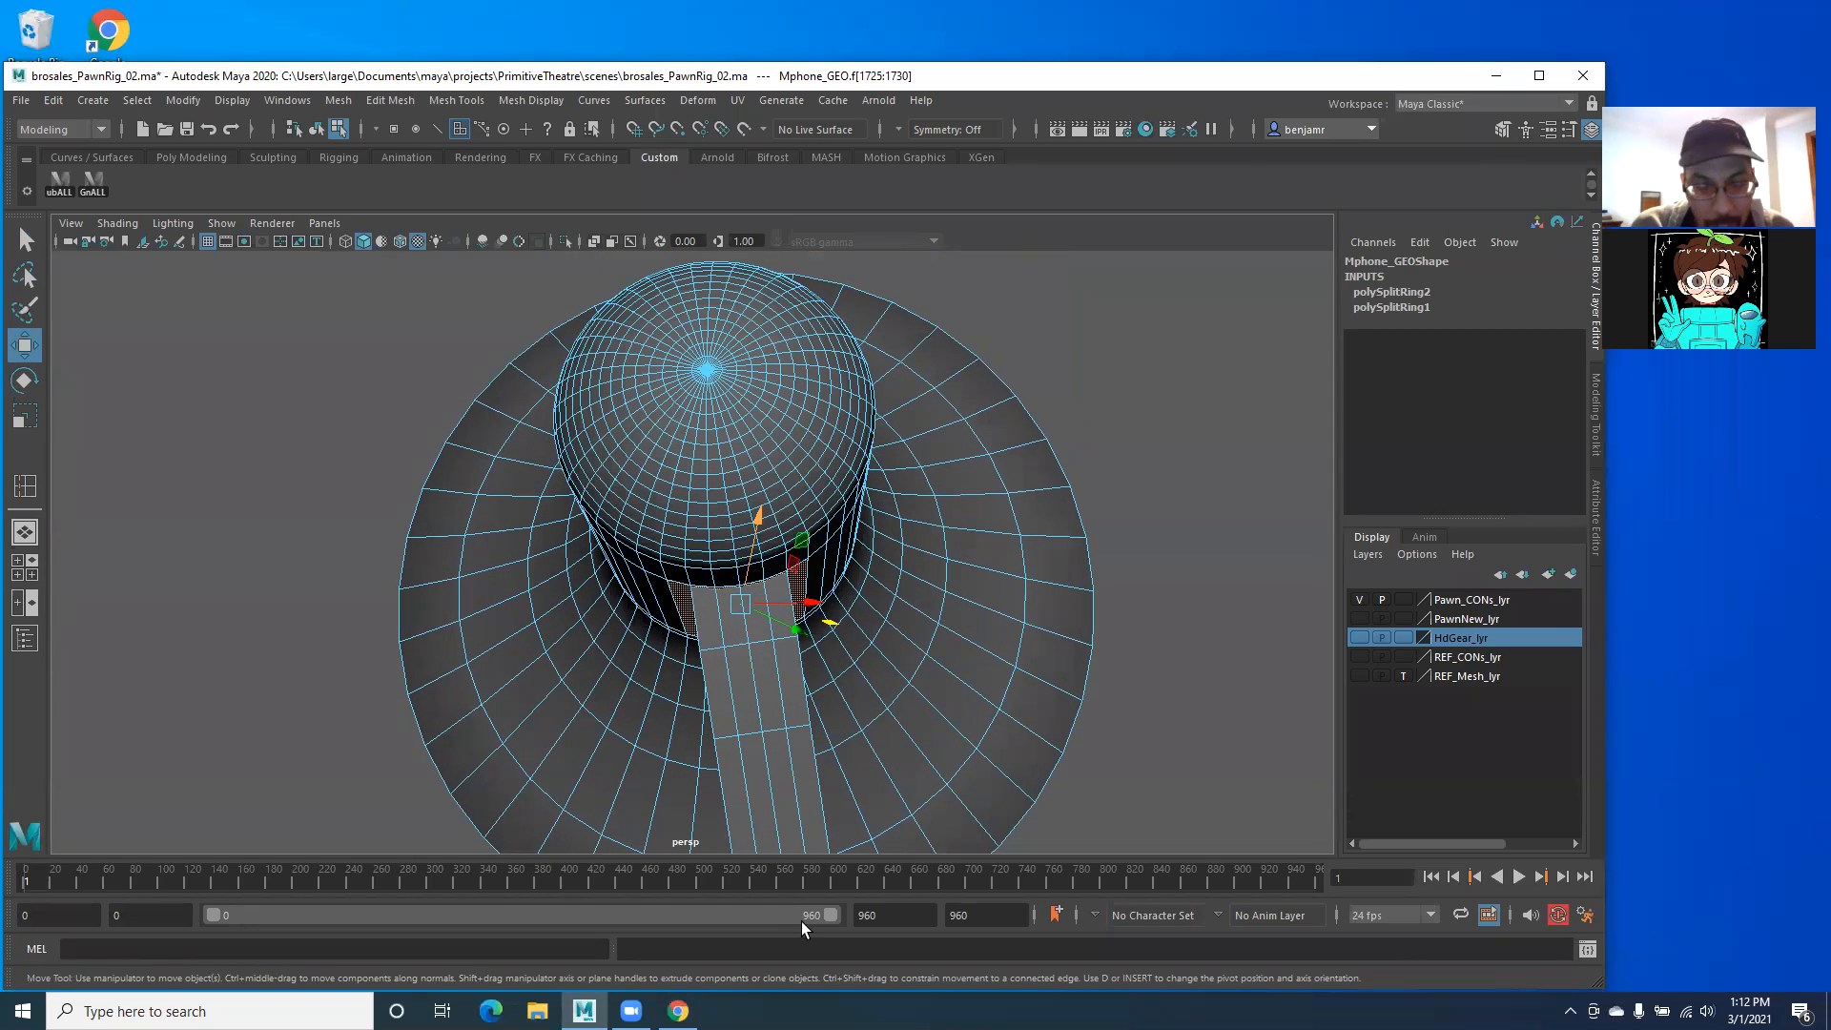
left_click(753, 601)
left_click_drag(724, 624, 724, 580, "alt")
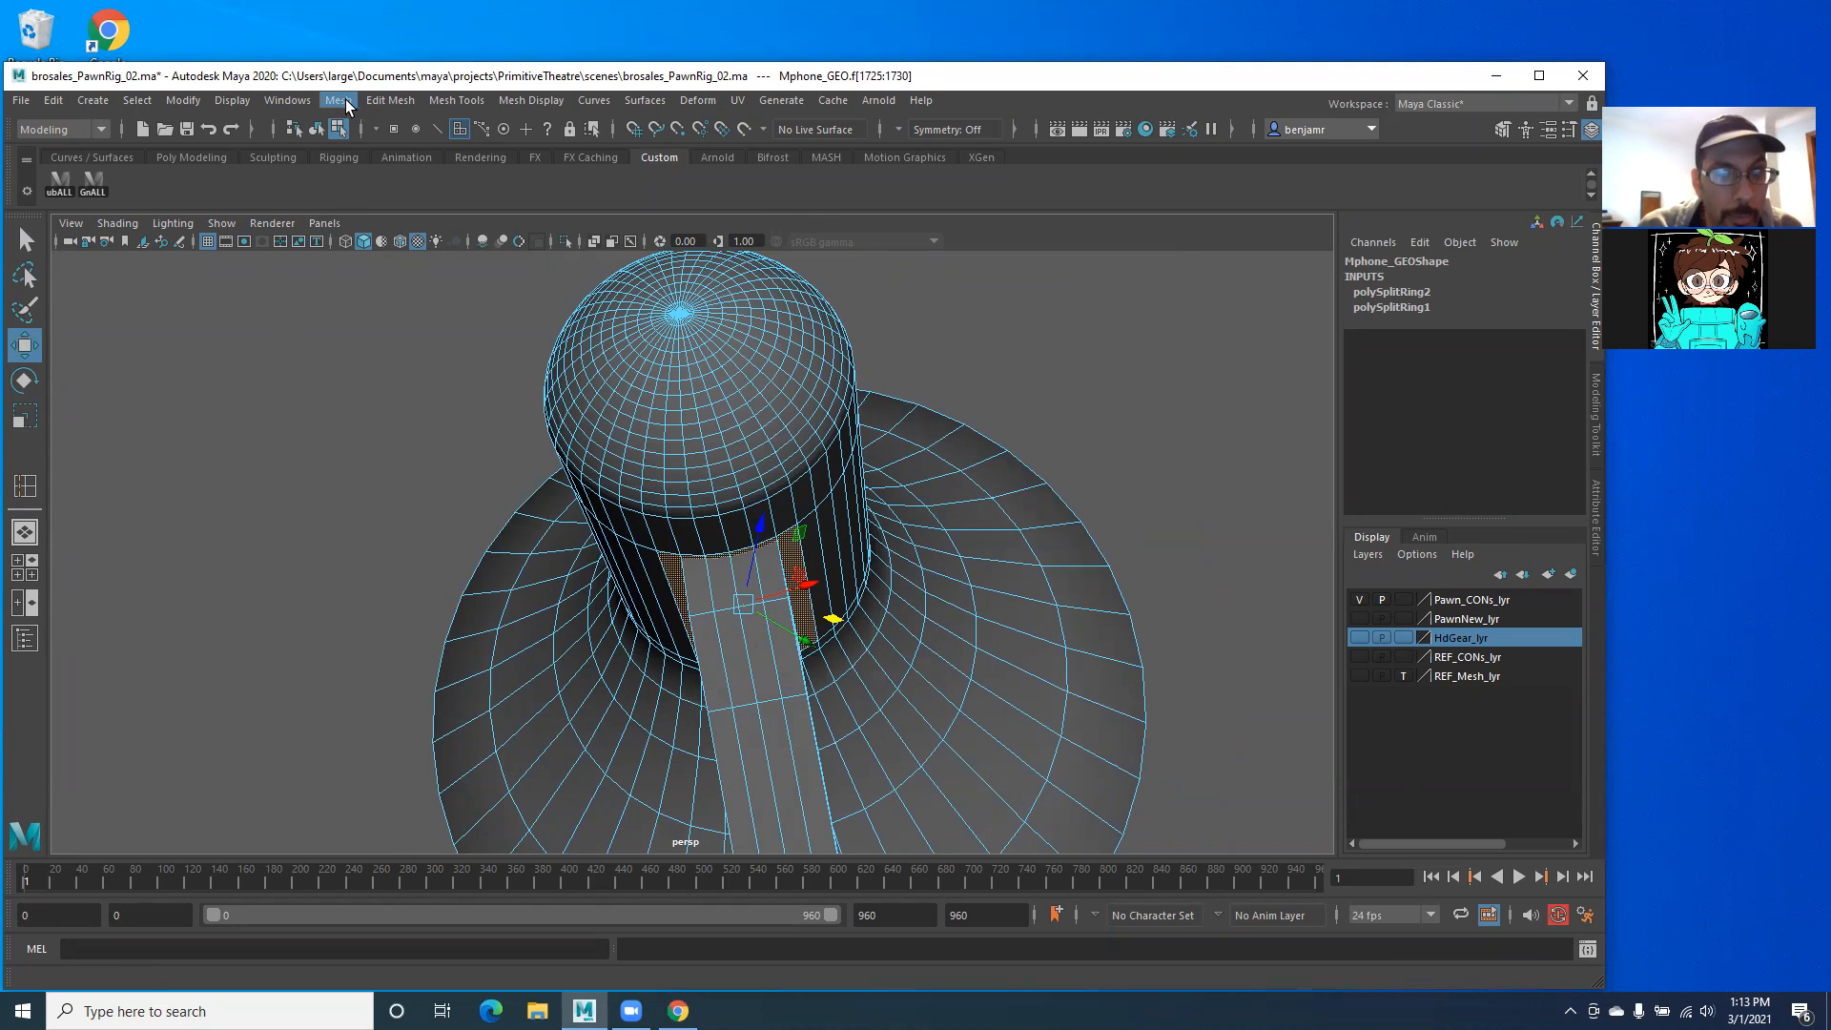
left_click(378, 101)
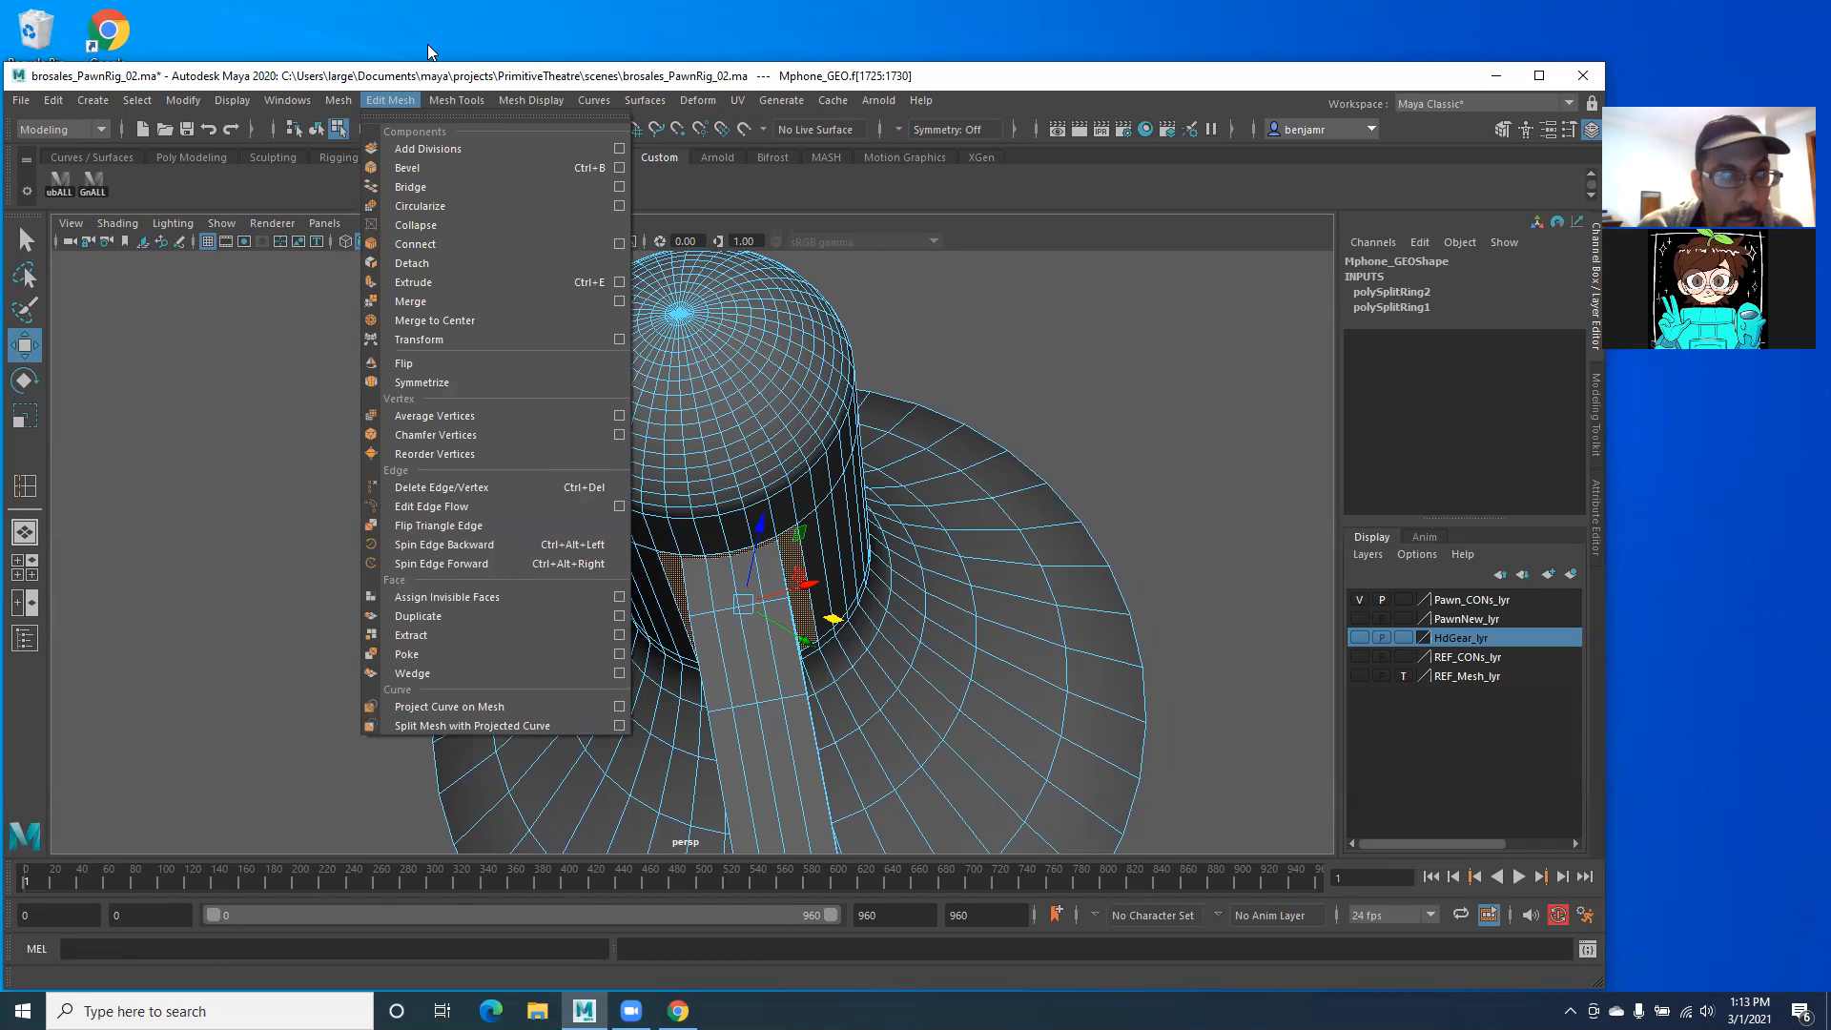
left_click(428, 69)
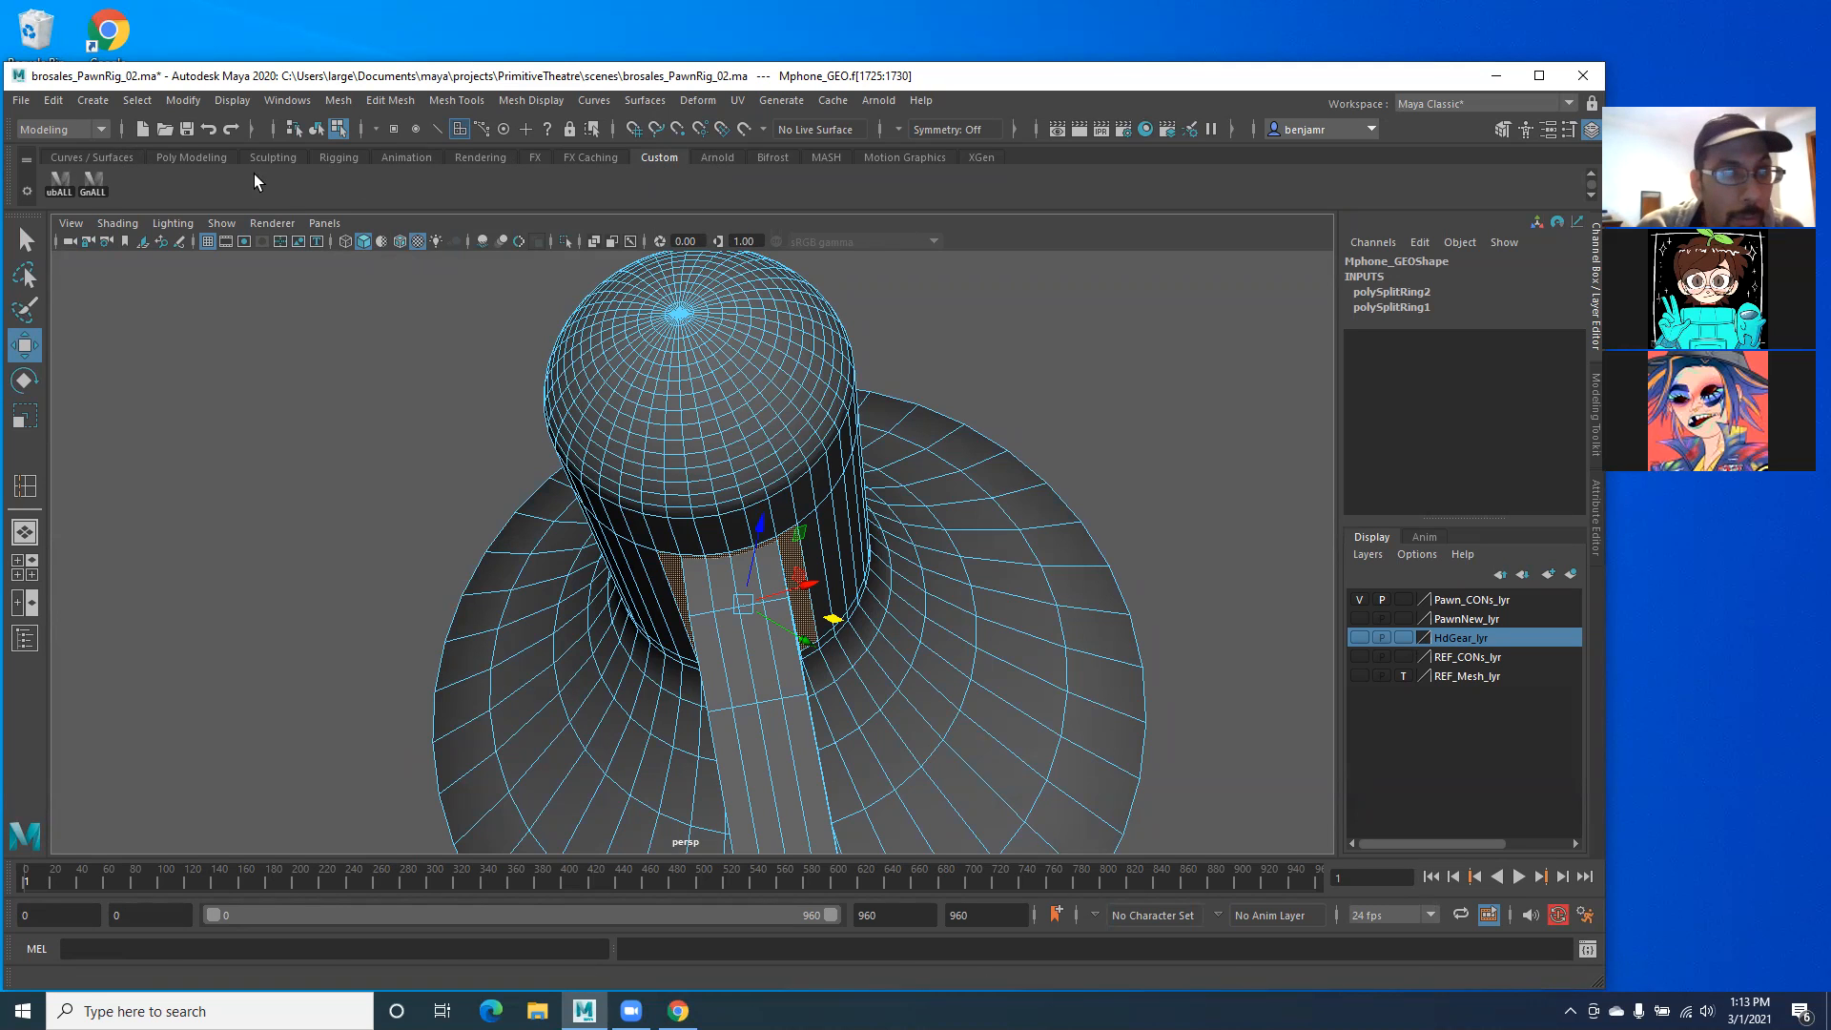
left_click(170, 157)
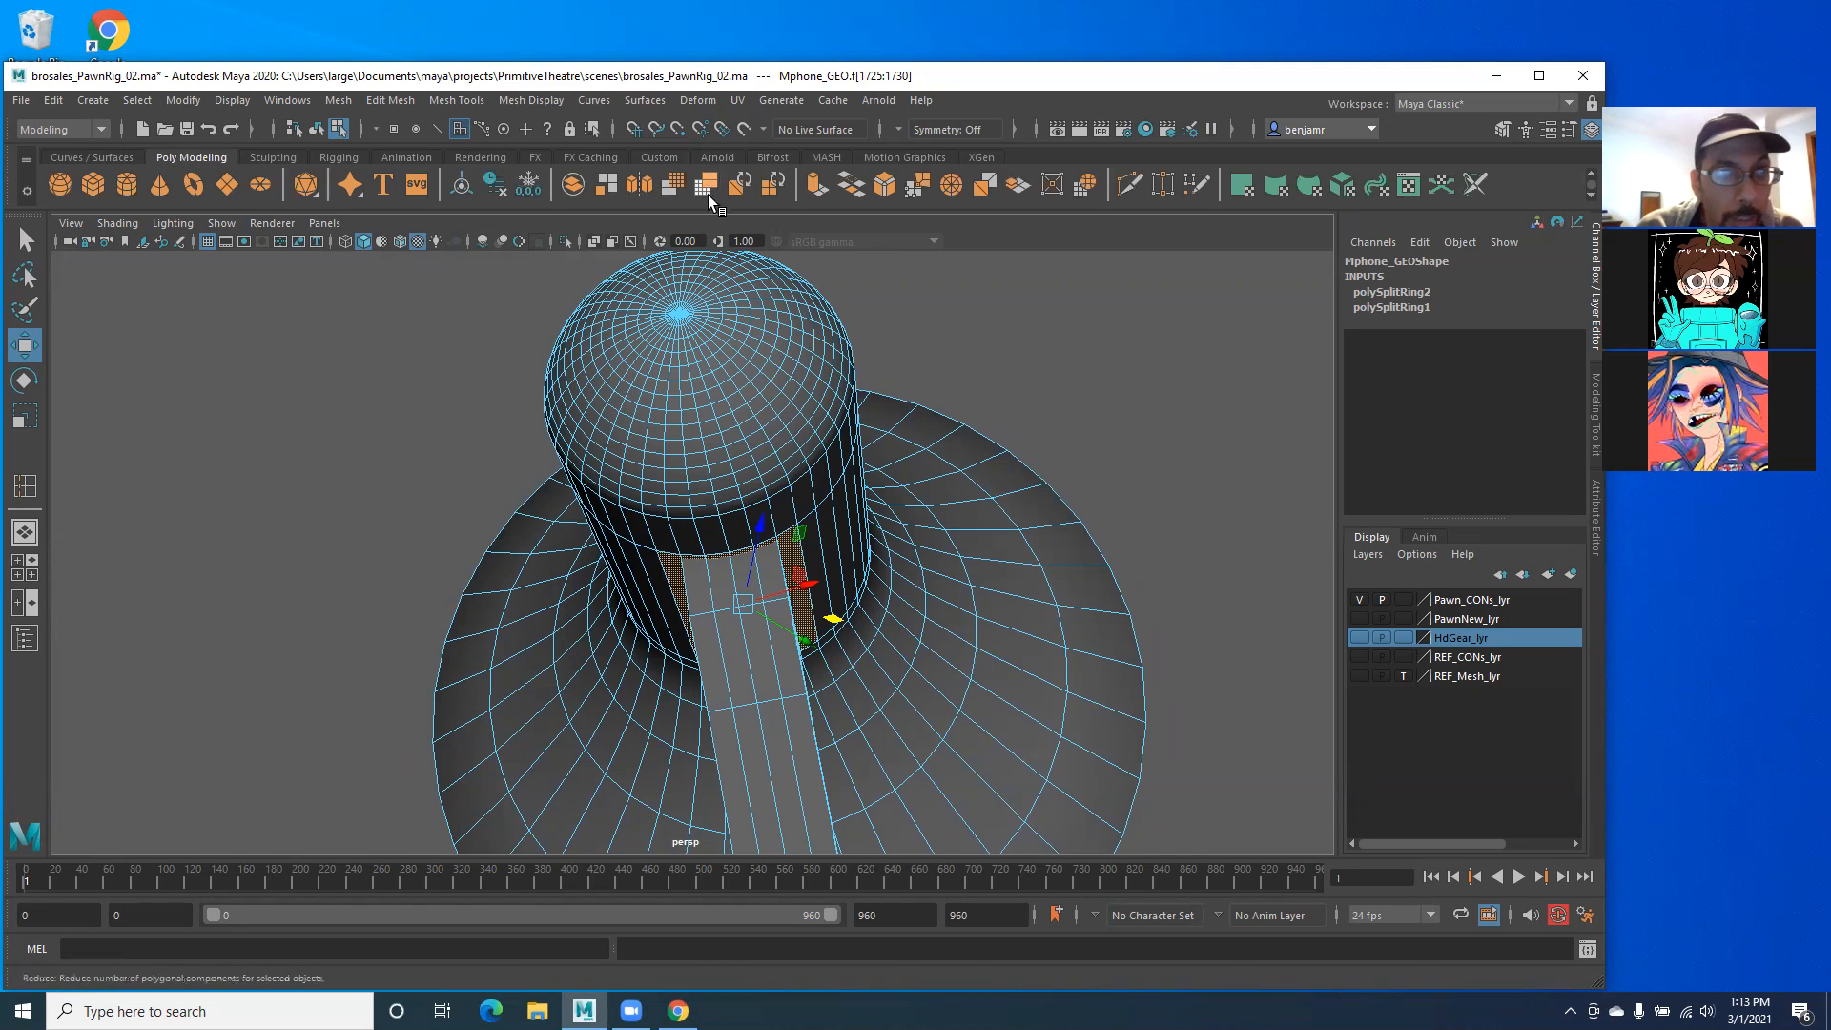
left_click(819, 188)
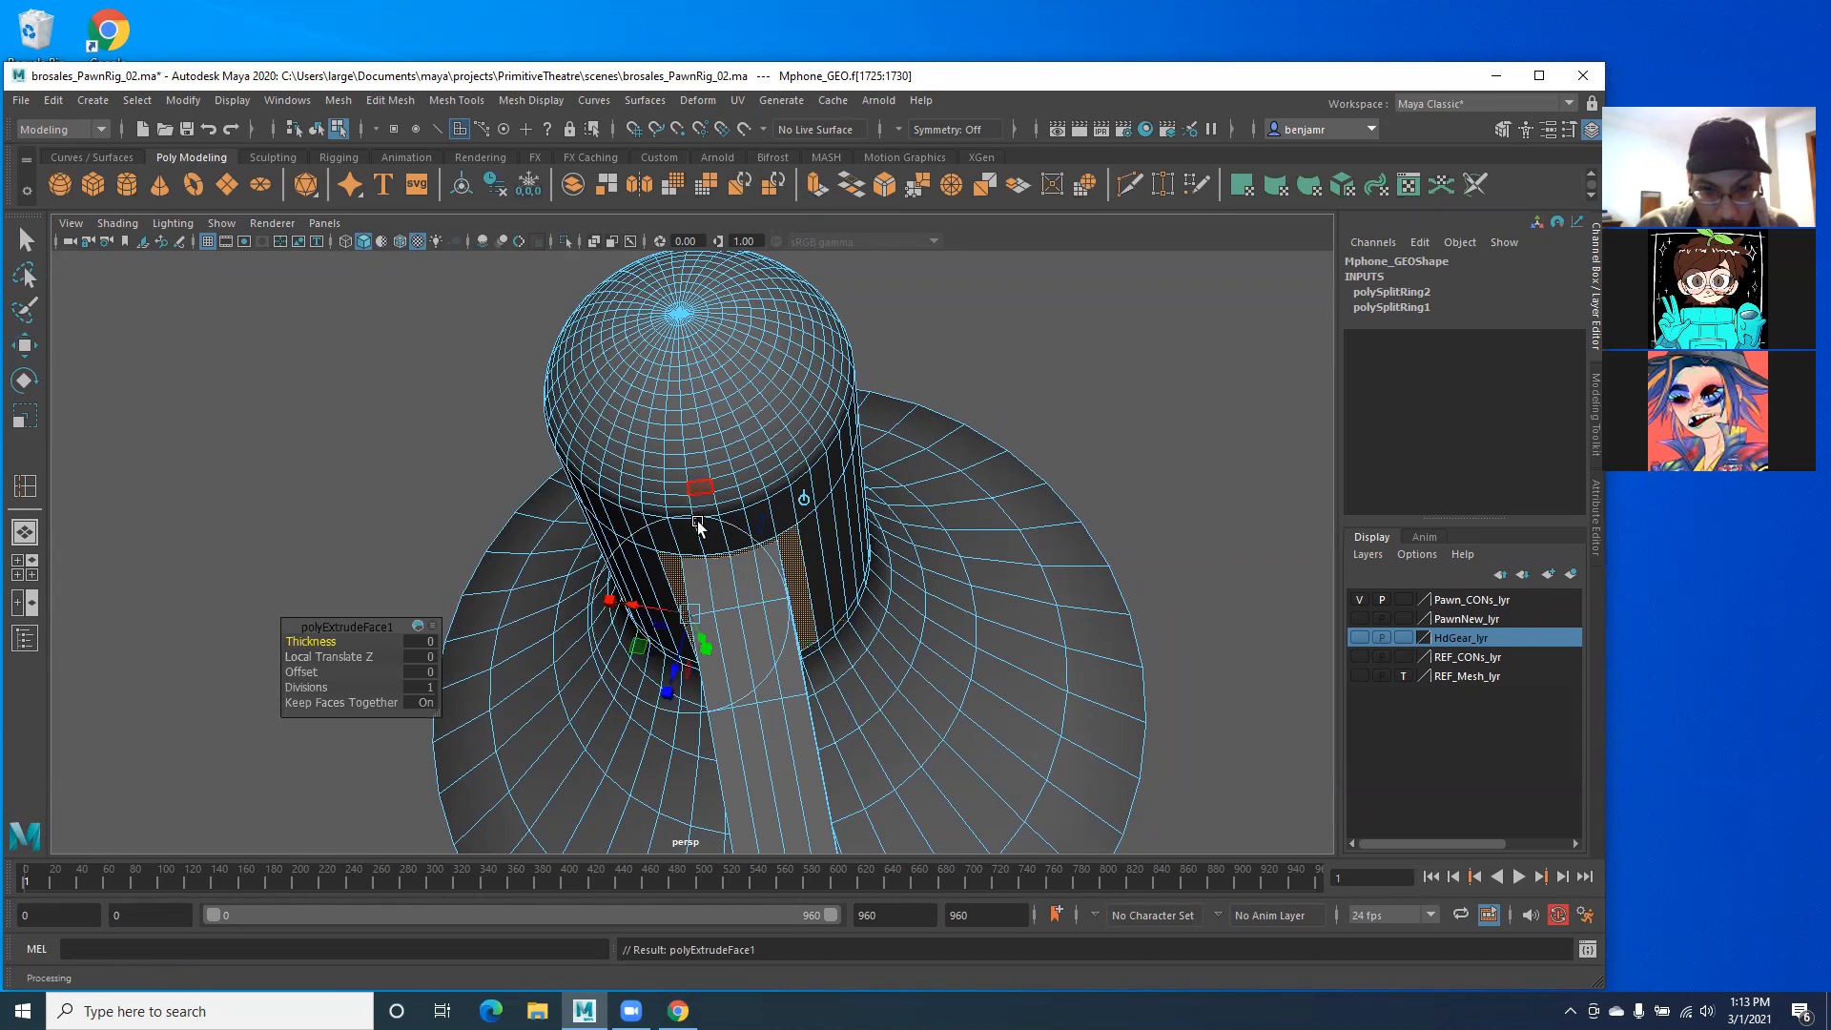
Step: Scale the extruded faces slightly inward so they form an inset border around the handle's attachment
left_click_drag(581, 532, 720, 553, "alt")
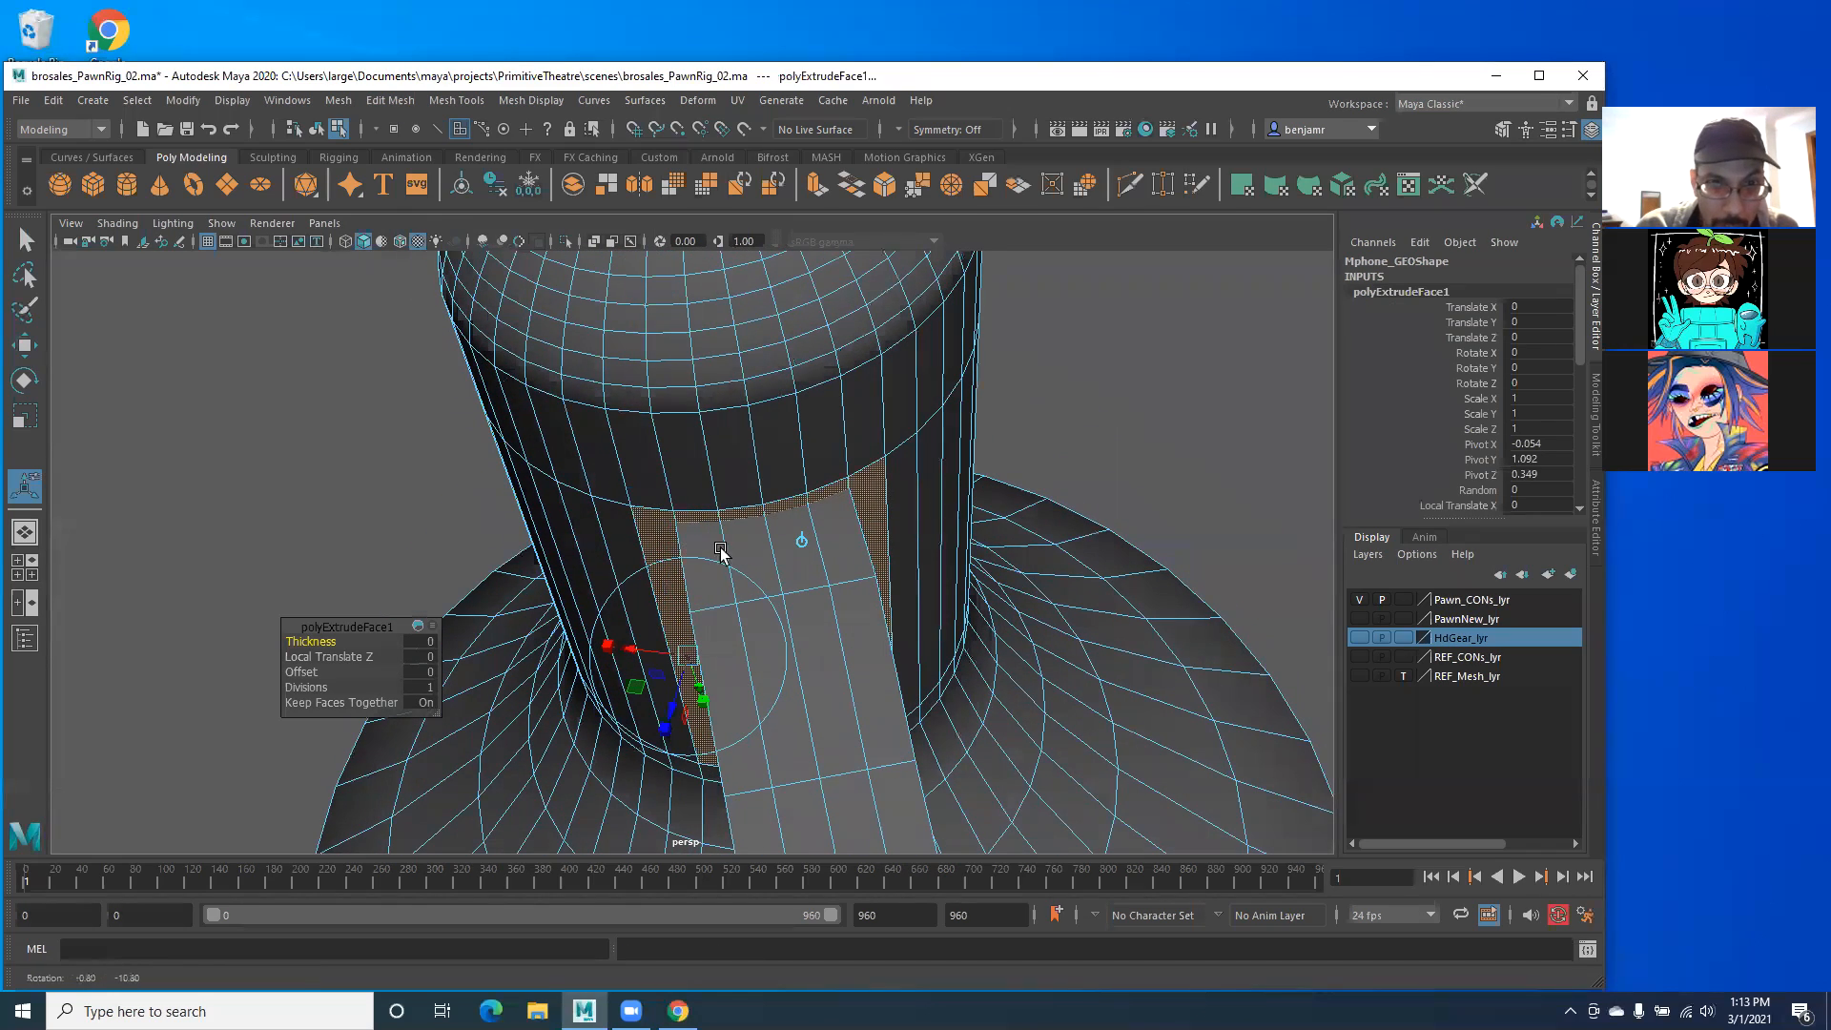
left_click(801, 540)
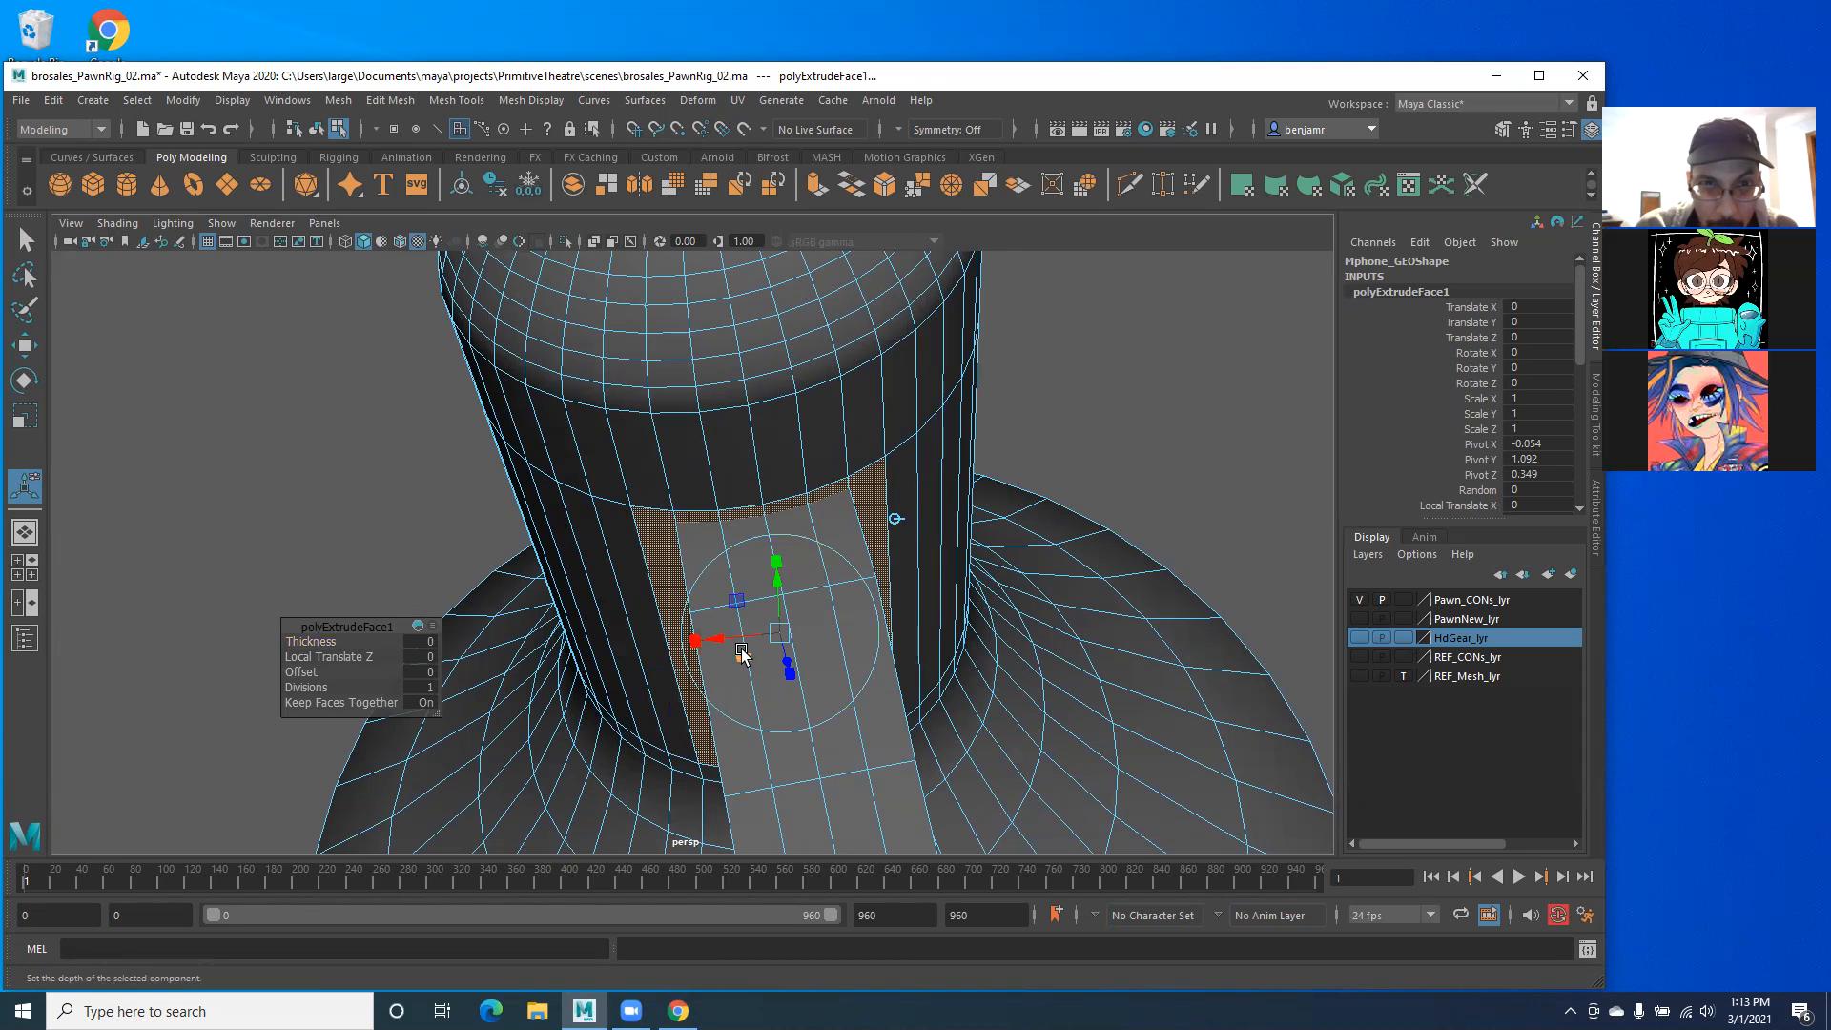
key("r")
left_click_drag(776, 639, 620, 557)
scroll(594, 561, "up", 3)
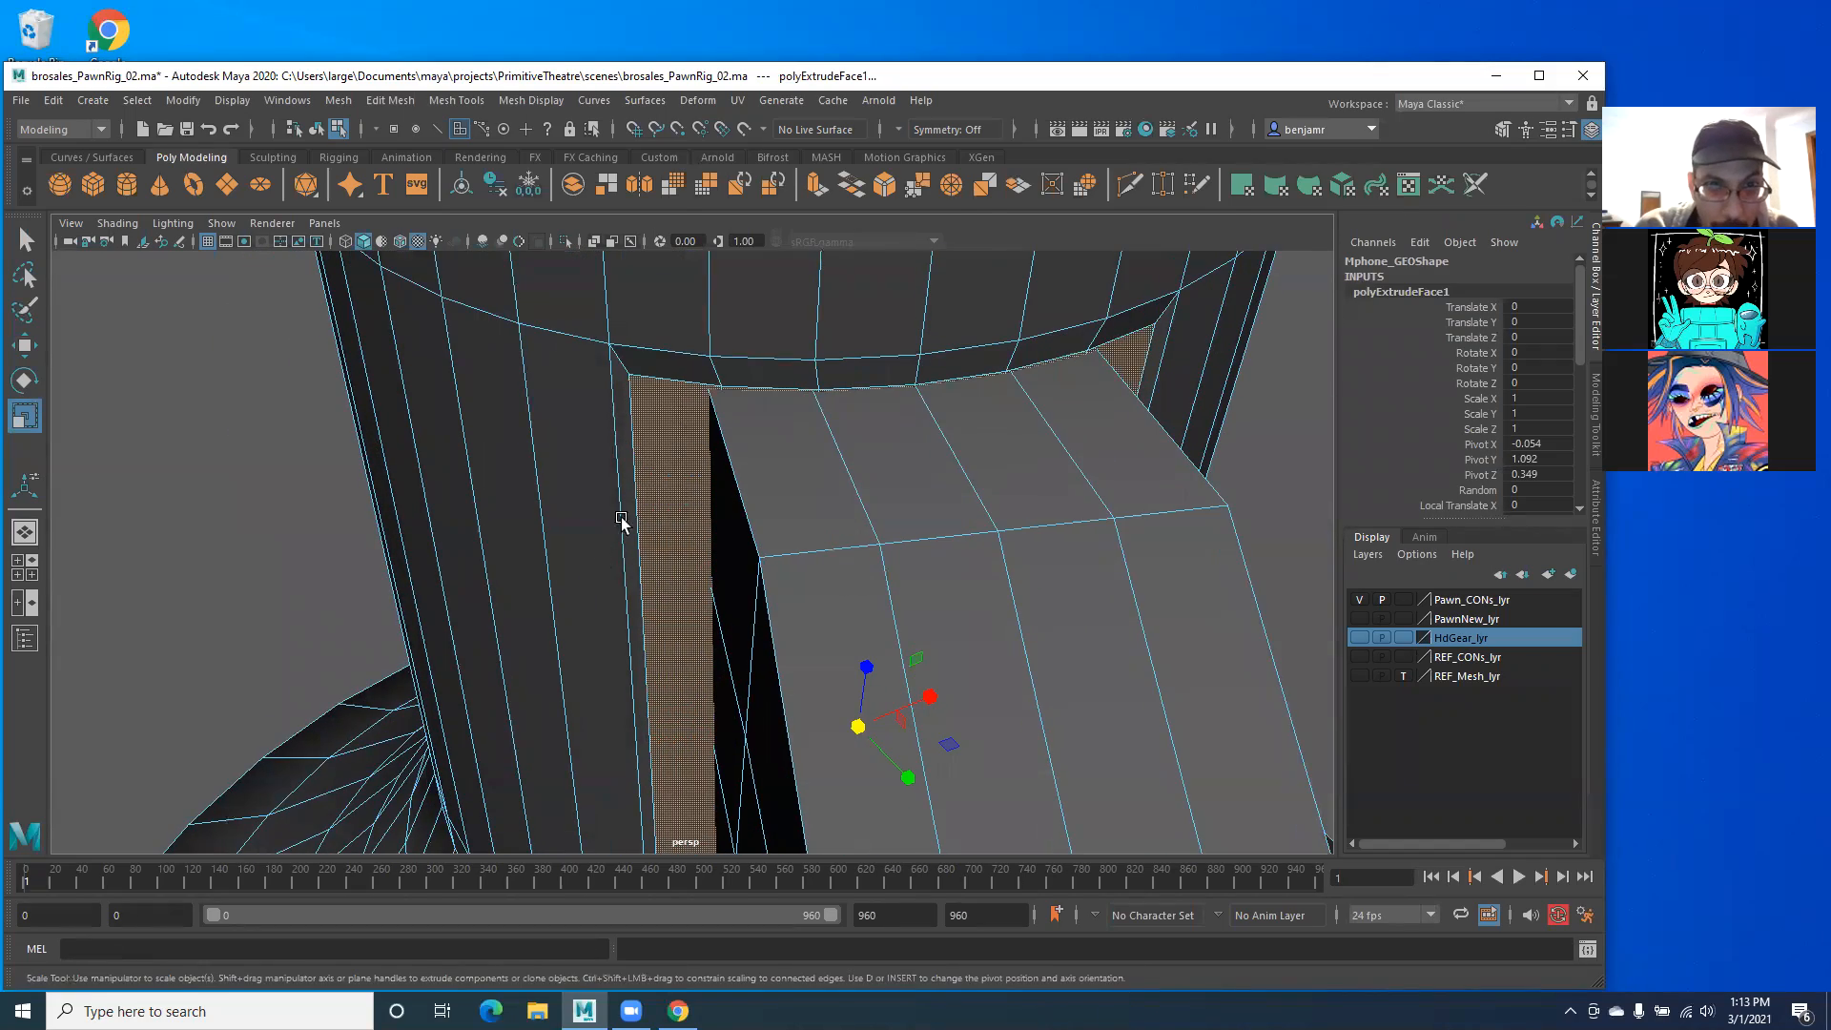
Step: Select the two long border edges of the inset barrel faces, one on each side of the handle
right_click_drag(707, 431, 706, 378)
left_click_drag(736, 462, 608, 465, "alt")
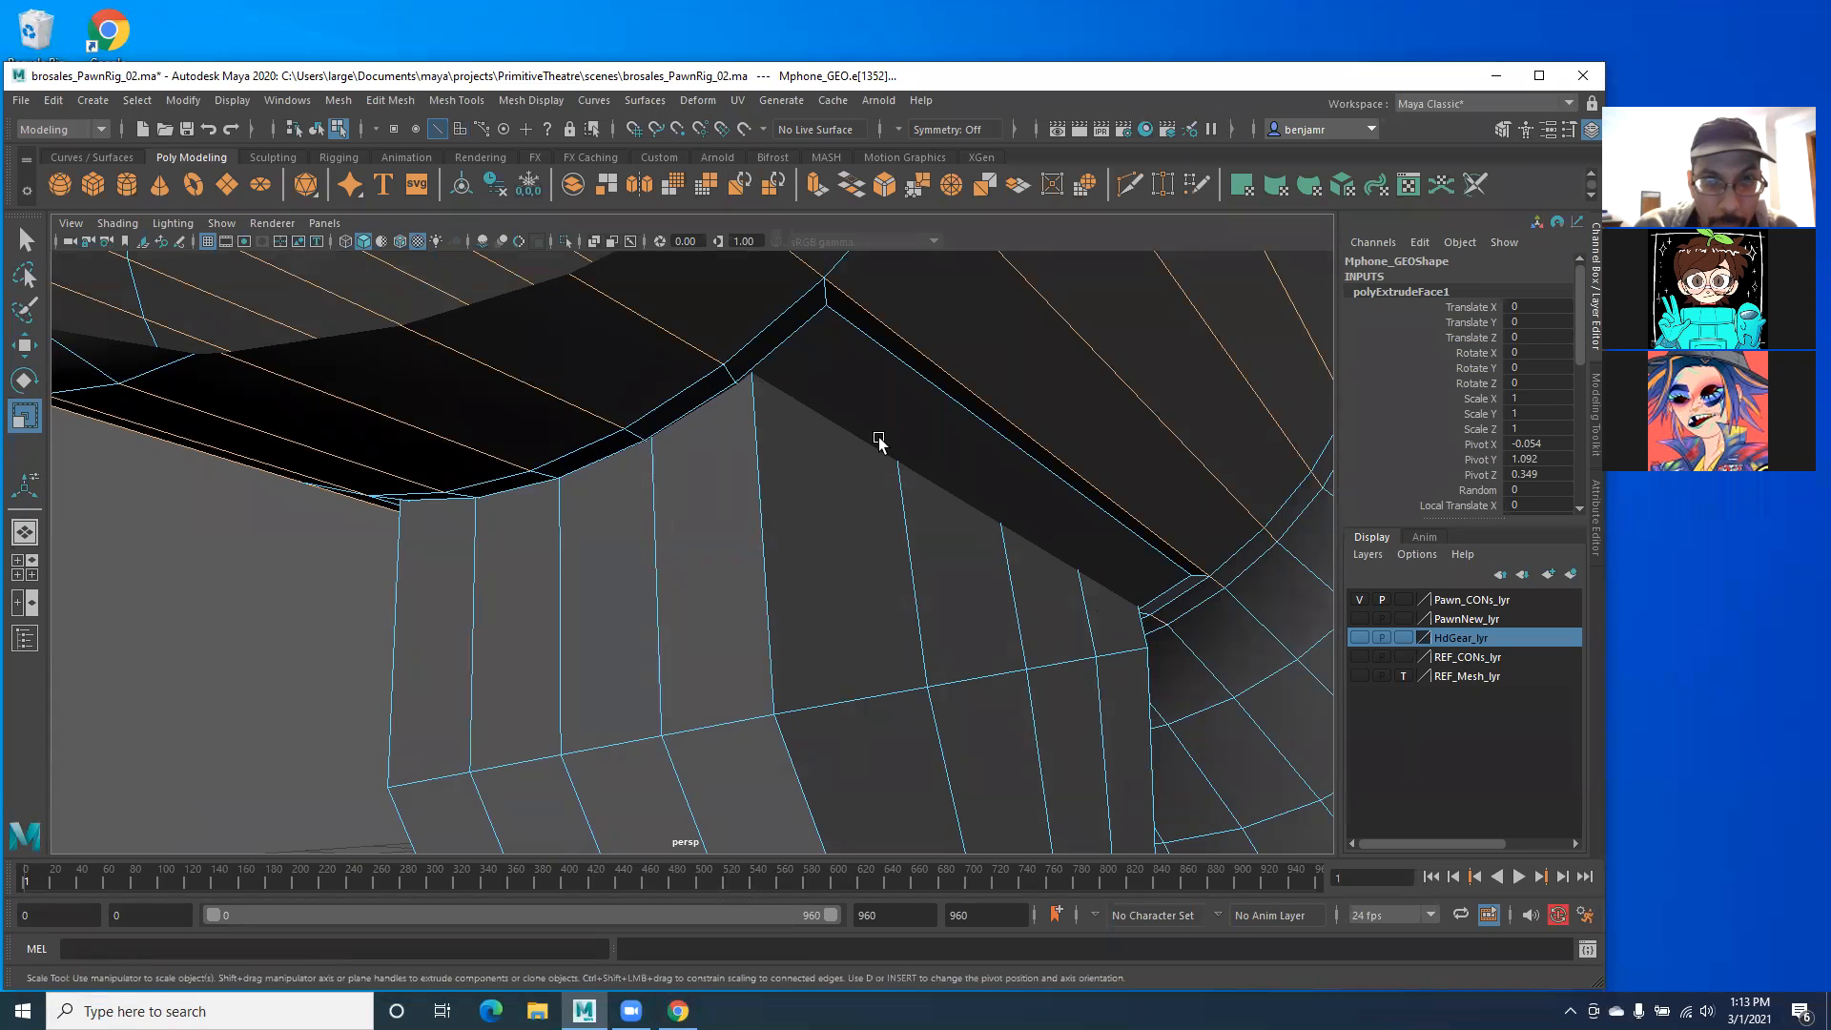
left_click(913, 386)
left_click_drag(633, 466, 588, 553, "alt")
left_click(586, 495)
right_click_drag(588, 552, 368, 476, "alt")
left_click_drag(367, 476, 439, 547, "alt")
right_click_drag(439, 547, 541, 572, "alt")
left_click_drag(541, 571, 553, 527, "alt")
right_click_drag(553, 526, 710, 584, "alt")
left_click_drag(604, 565, 620, 565, "alt")
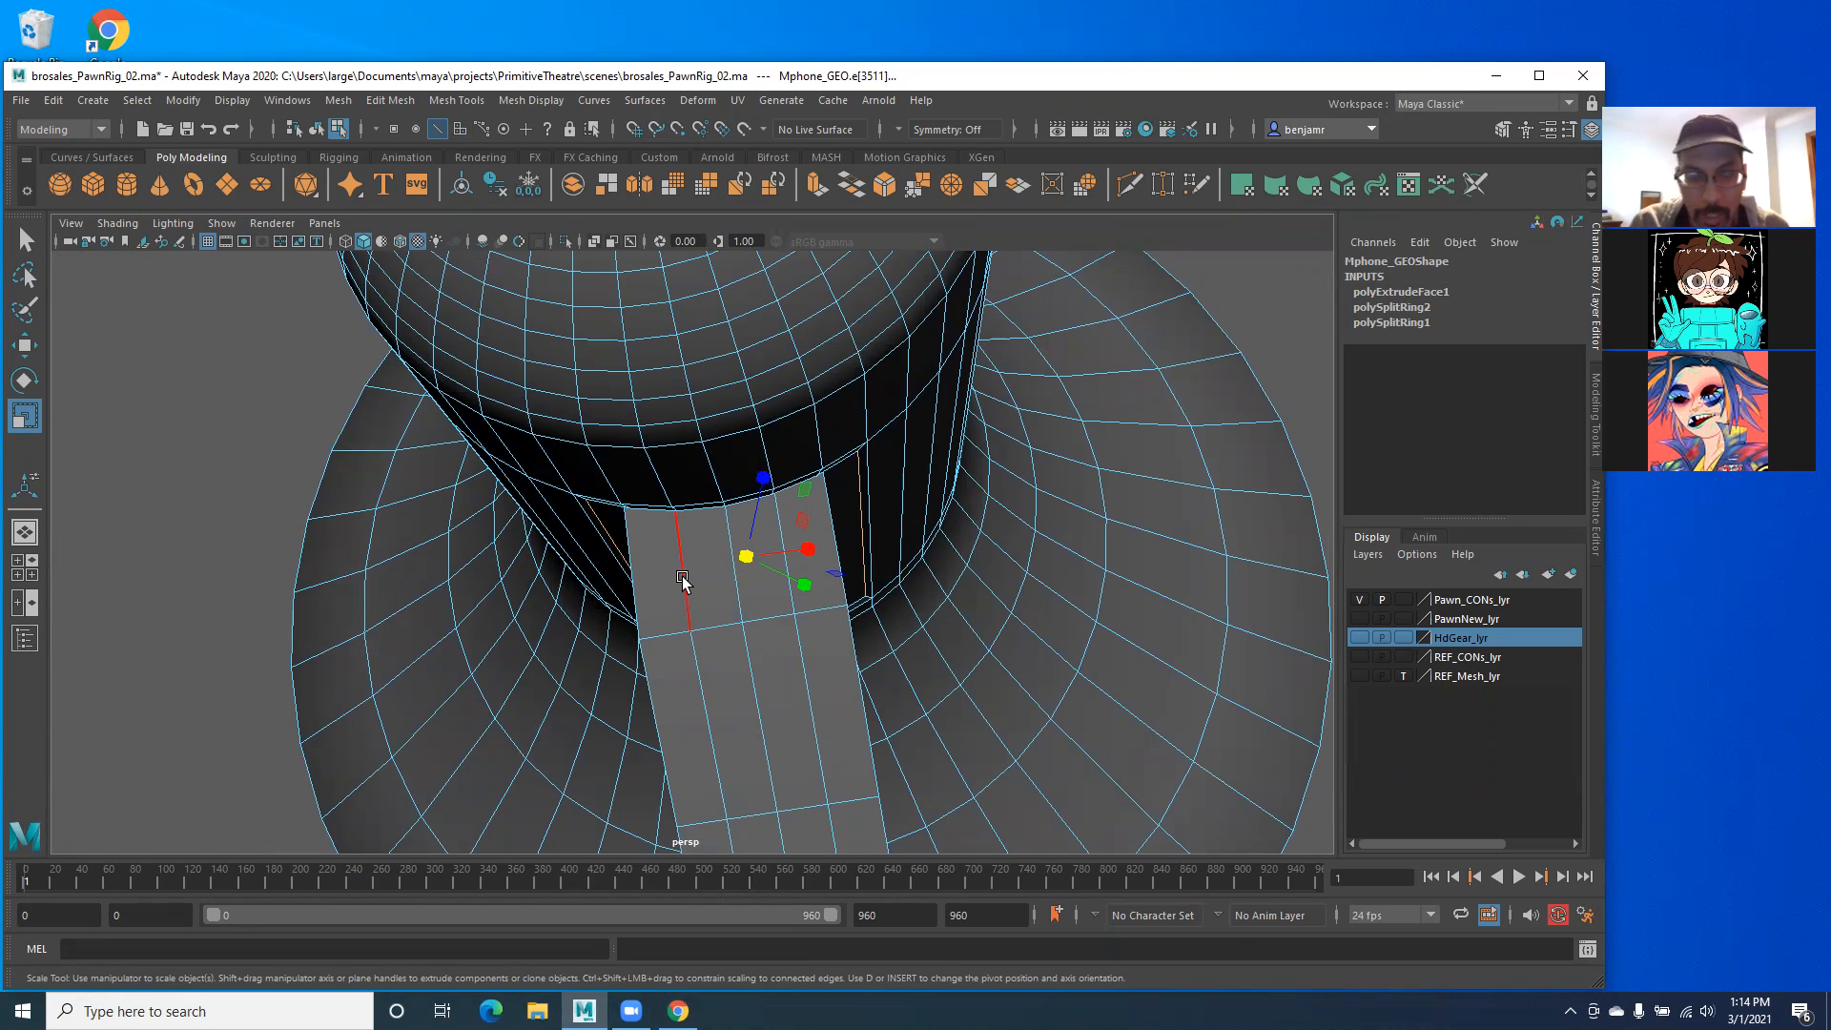
Step: Set the Scale tool's axis orientation to World for the two selected inset edges
right_click_drag(683, 580, 343, 597, "alt")
left_click_drag(344, 597, 572, 662, "alt")
right_click_drag(573, 662, 799, 618, "alt")
left_click_drag(798, 584, 795, 579, "alt")
right_click_drag(795, 579, 821, 600, "alt")
left_click_drag(740, 570, 656, 559, "alt")
left_click_drag(613, 624, 694, 599, "alt")
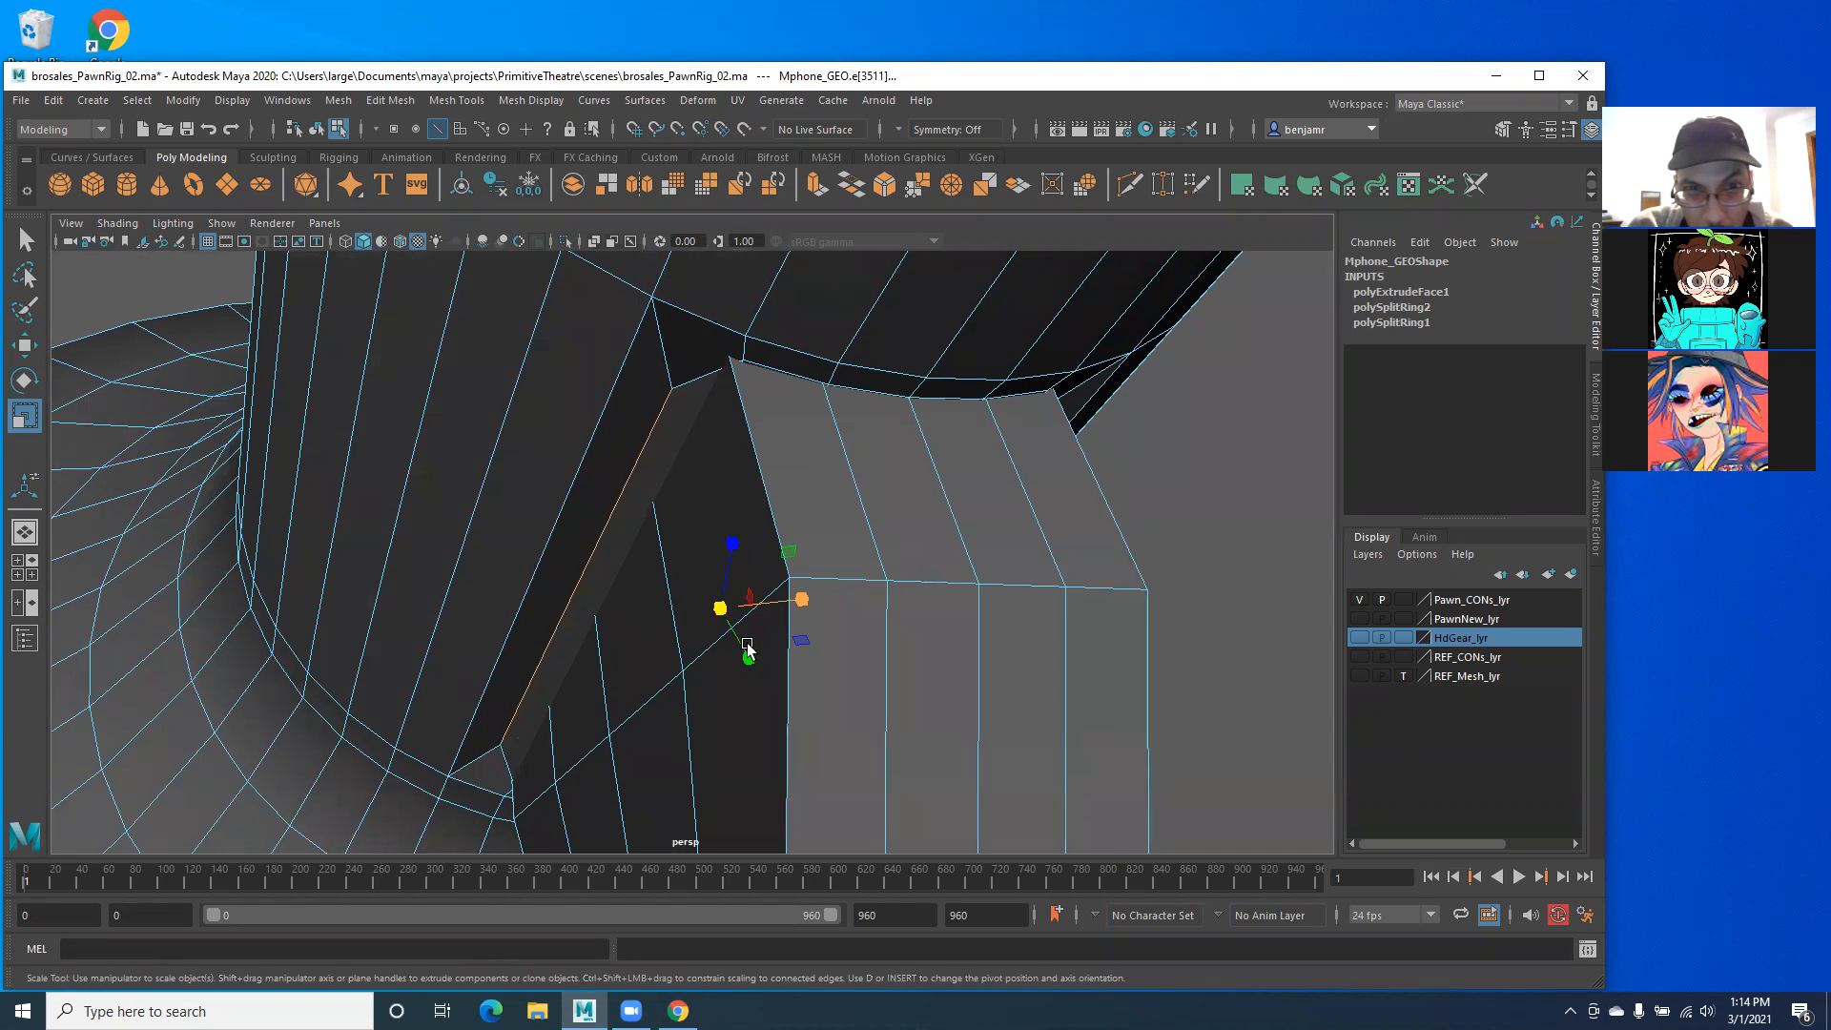
left_click(1597, 412)
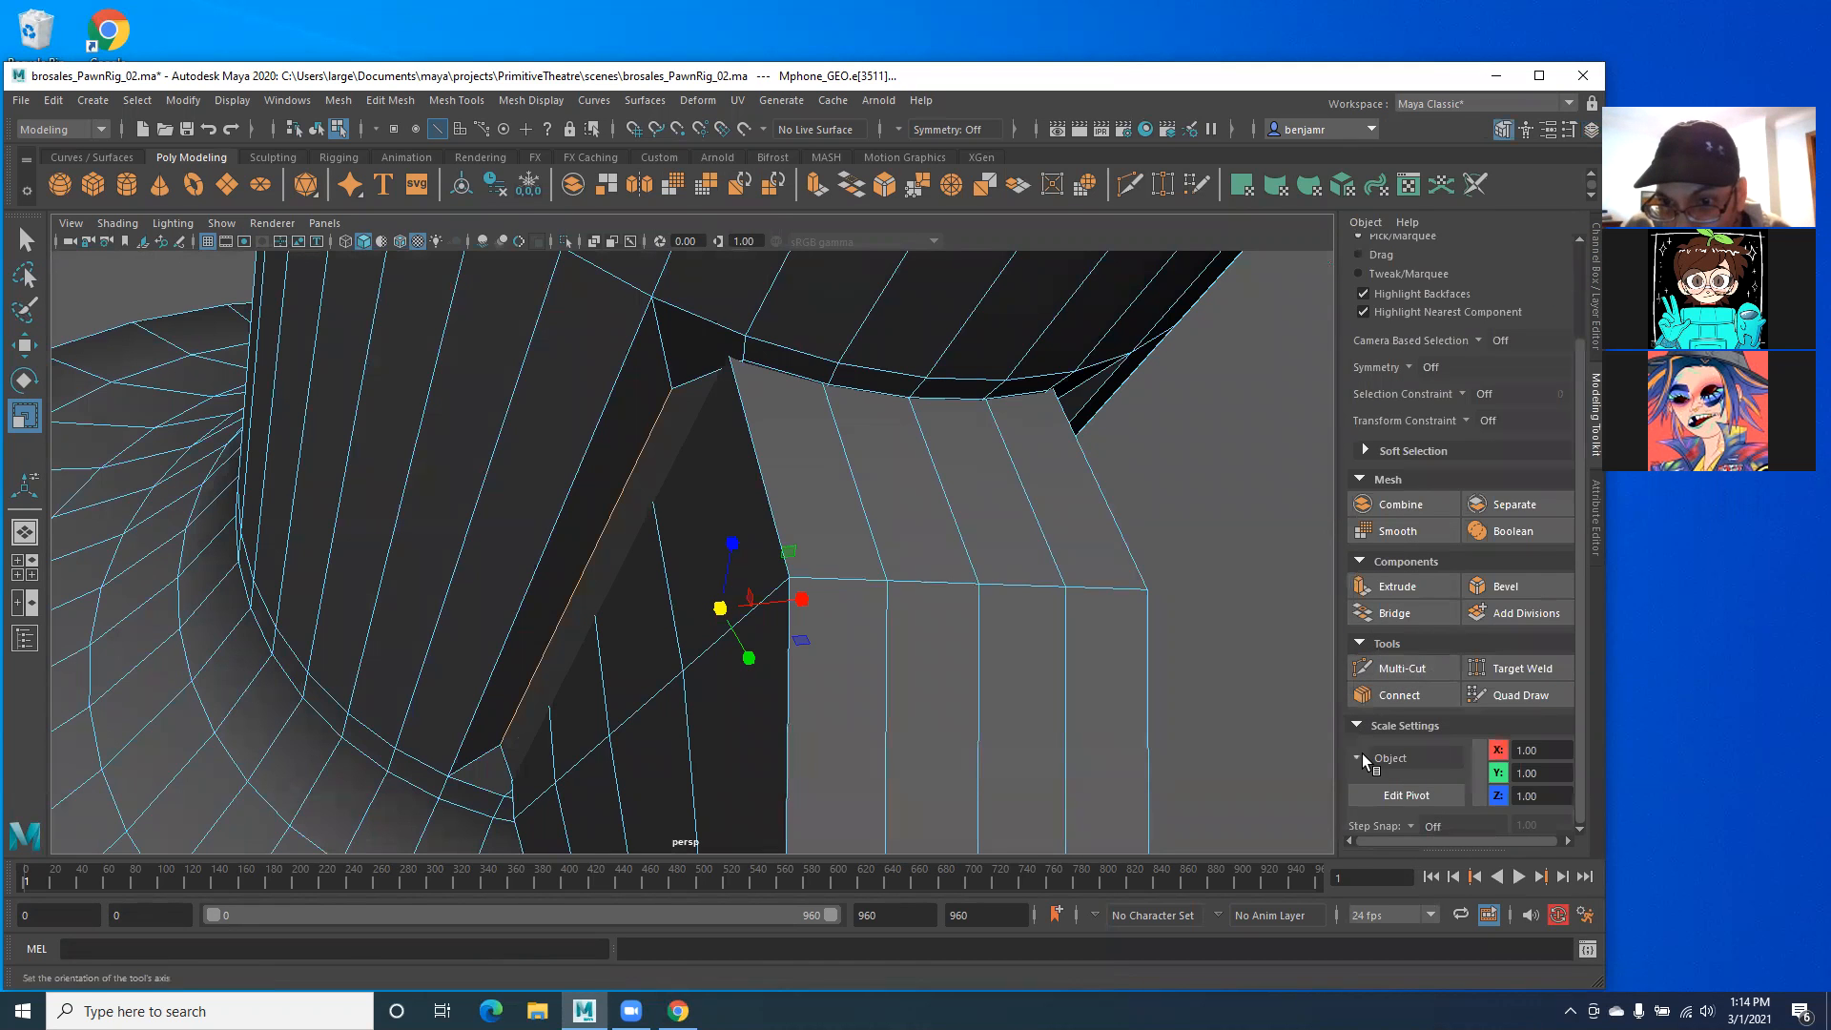
left_click(1353, 754)
left_click(1397, 782)
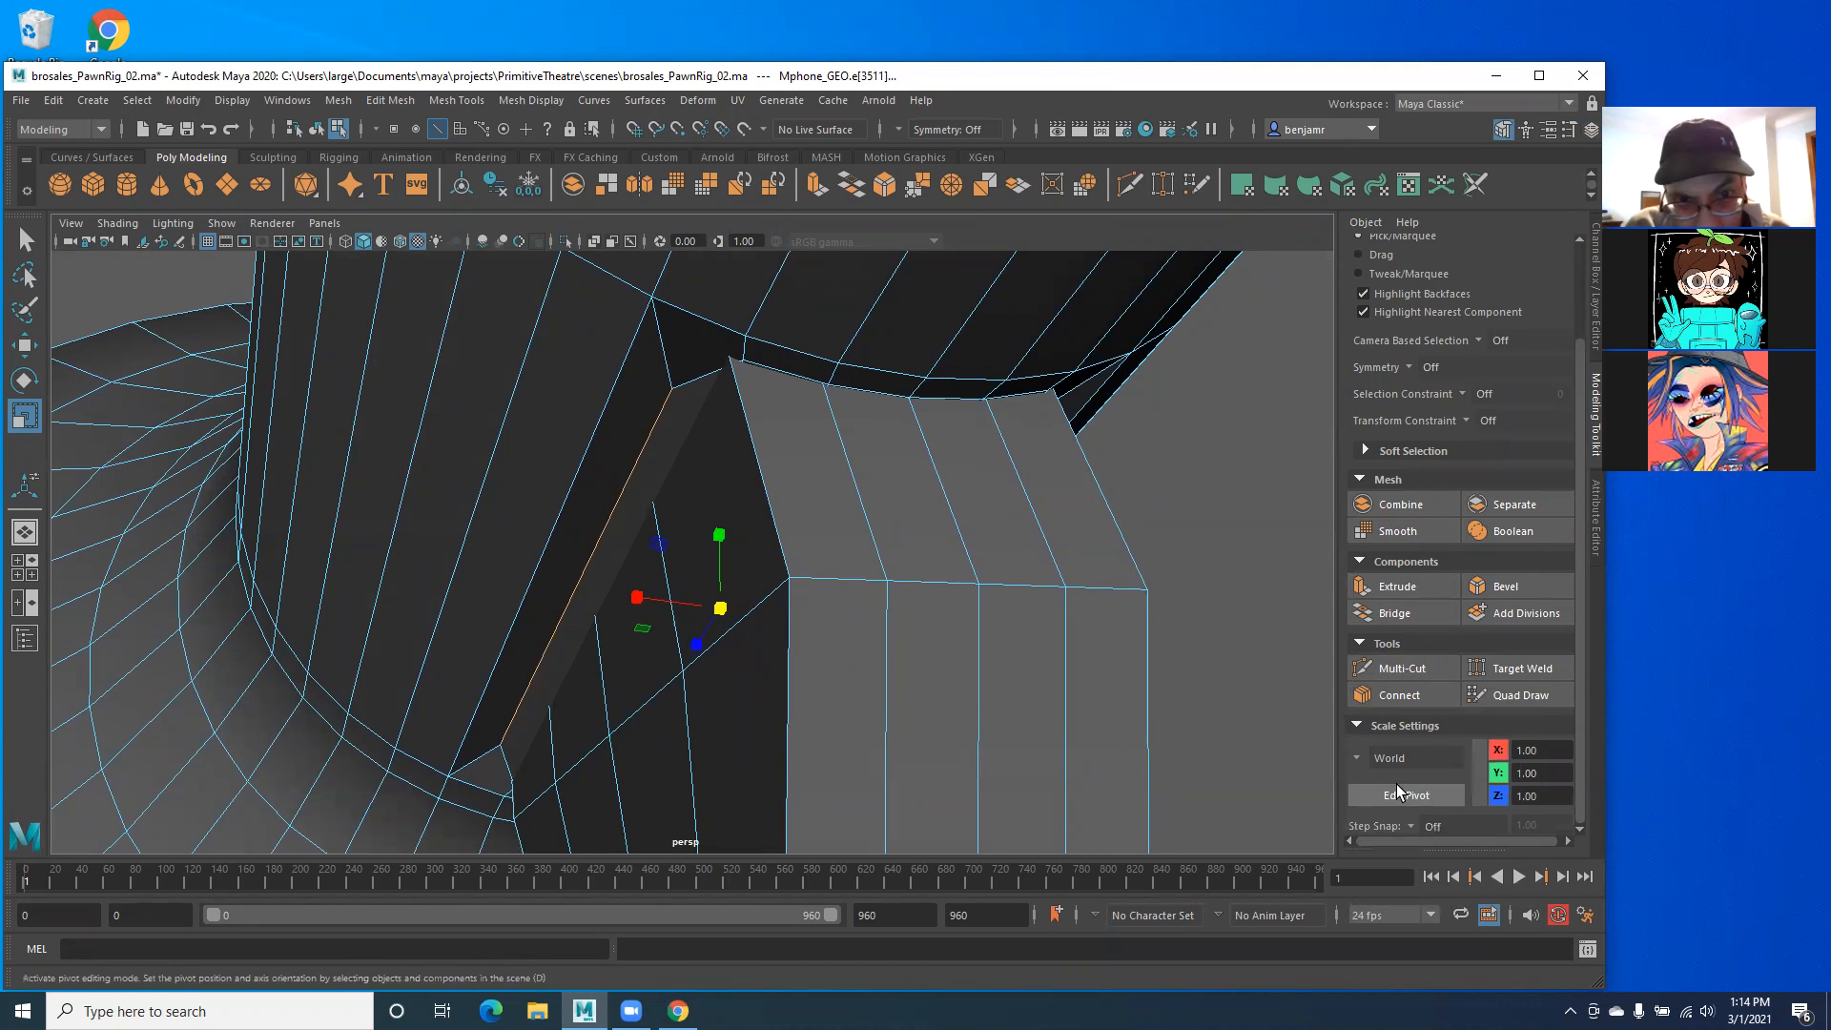
Step: Scale the two selected inset edges along the barrel's length to stretch them towards both ends of the attachment
left_click_drag(623, 525, 694, 483, "alt")
right_click_drag(694, 483, 540, 511, "alt")
left_click_drag(540, 514, 352, 658, "alt")
left_click_drag(631, 607, 839, 561, "alt")
scroll(615, 592, "up", 3)
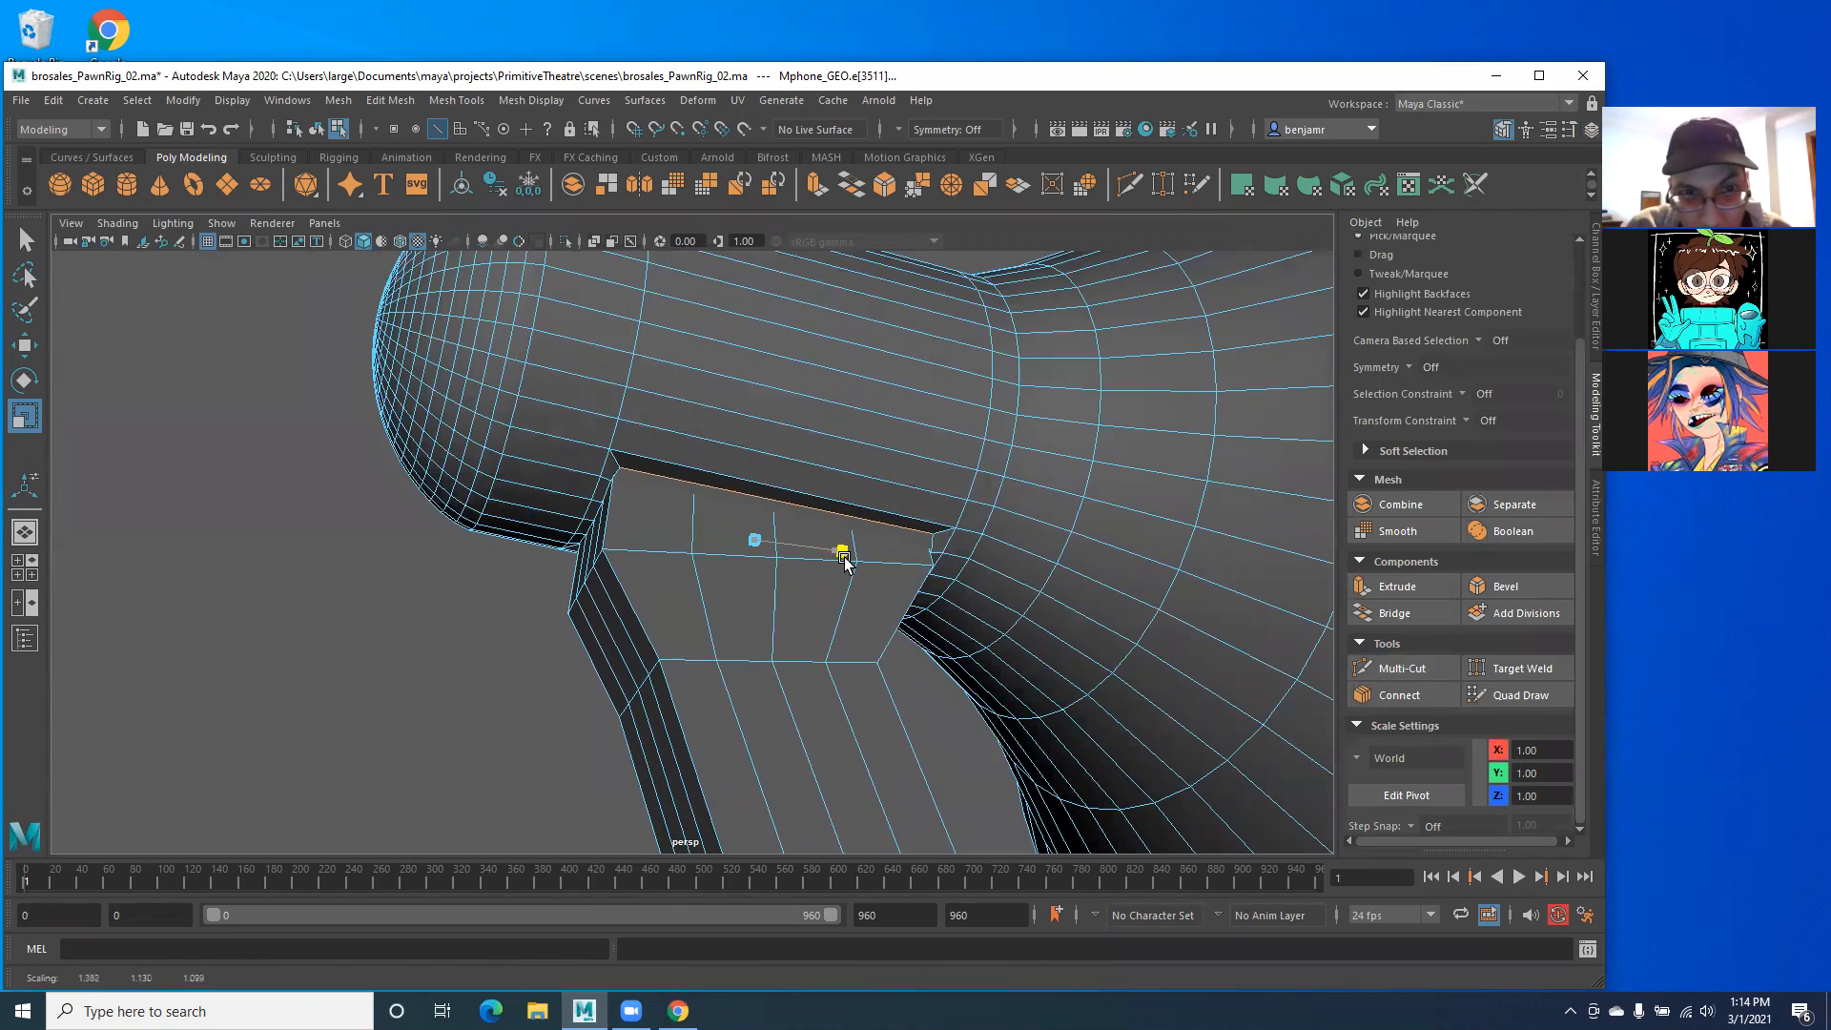
left_click_drag(599, 611, 544, 560, "alt")
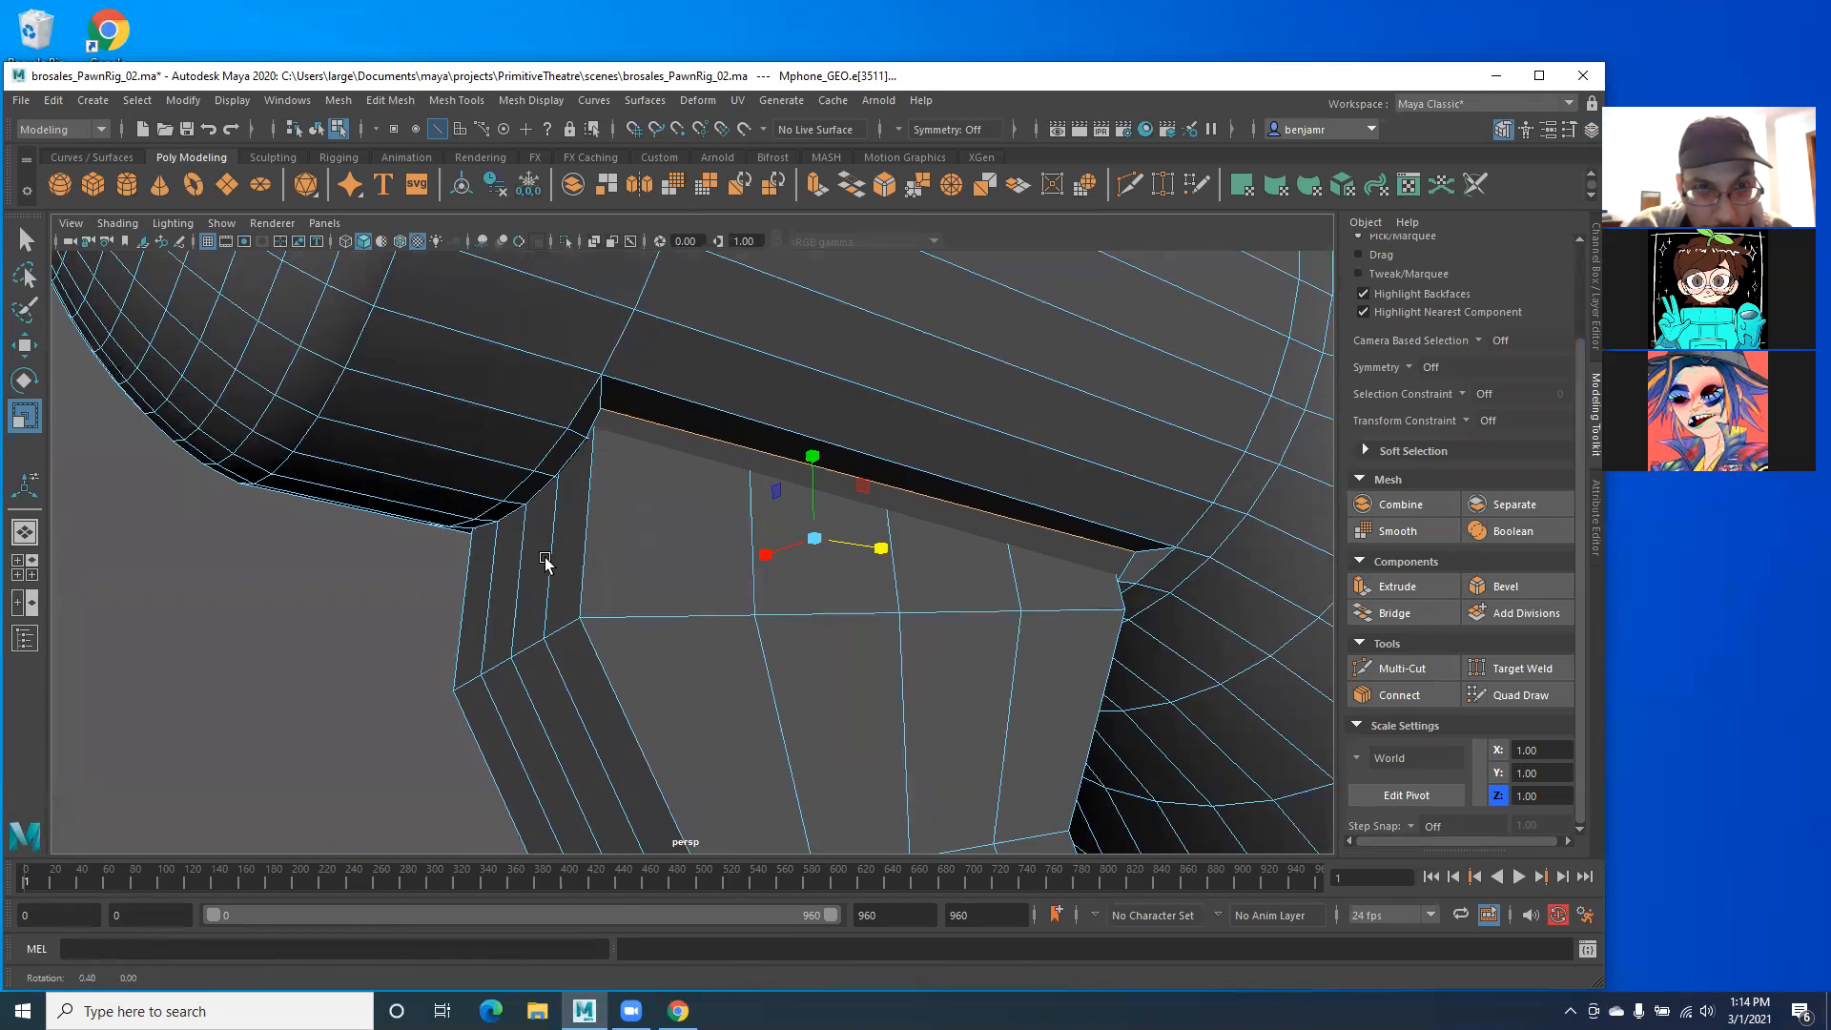
Step: Delete the two outer inset faces of the barrel, one on each side of the handle's upper end
right_click_drag(541, 485, 540, 549)
right_click_drag(452, 488, 452, 488)
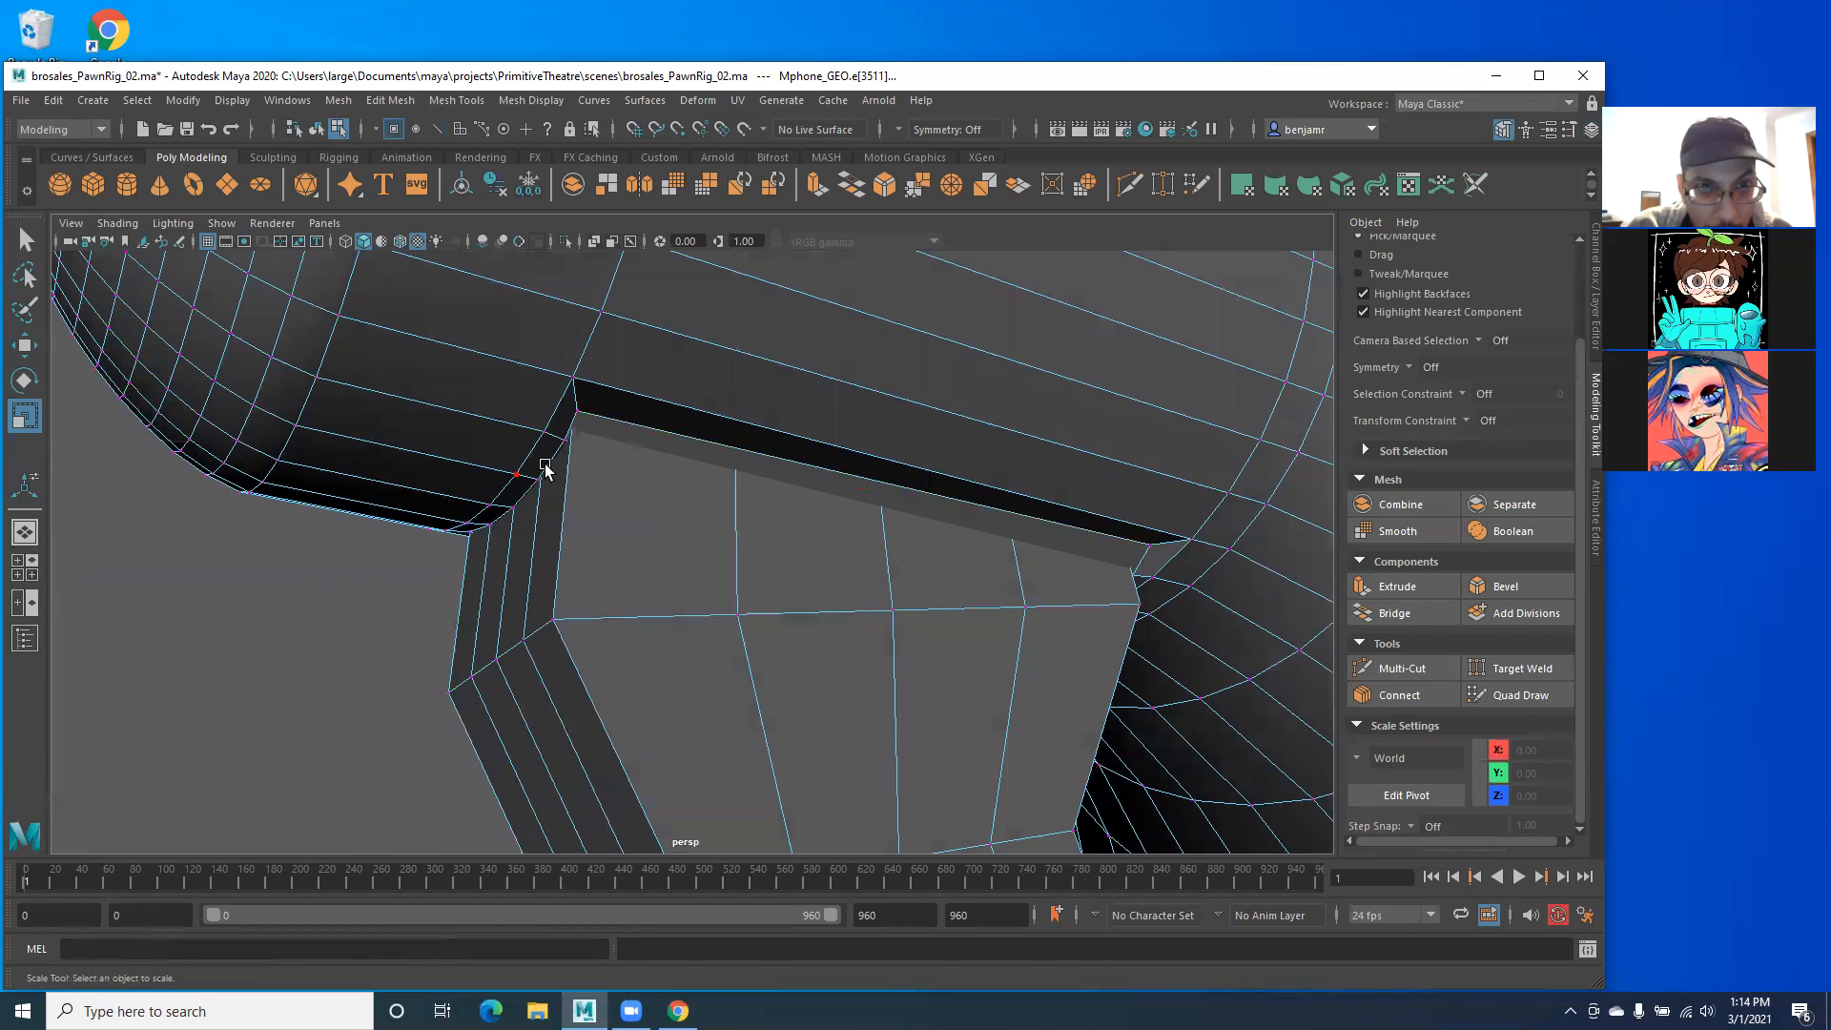
right_click(595, 452)
right_click_drag(575, 500, 575, 506)
left_click(645, 446)
left_click_drag(445, 475, 506, 607, "alt")
key("f")
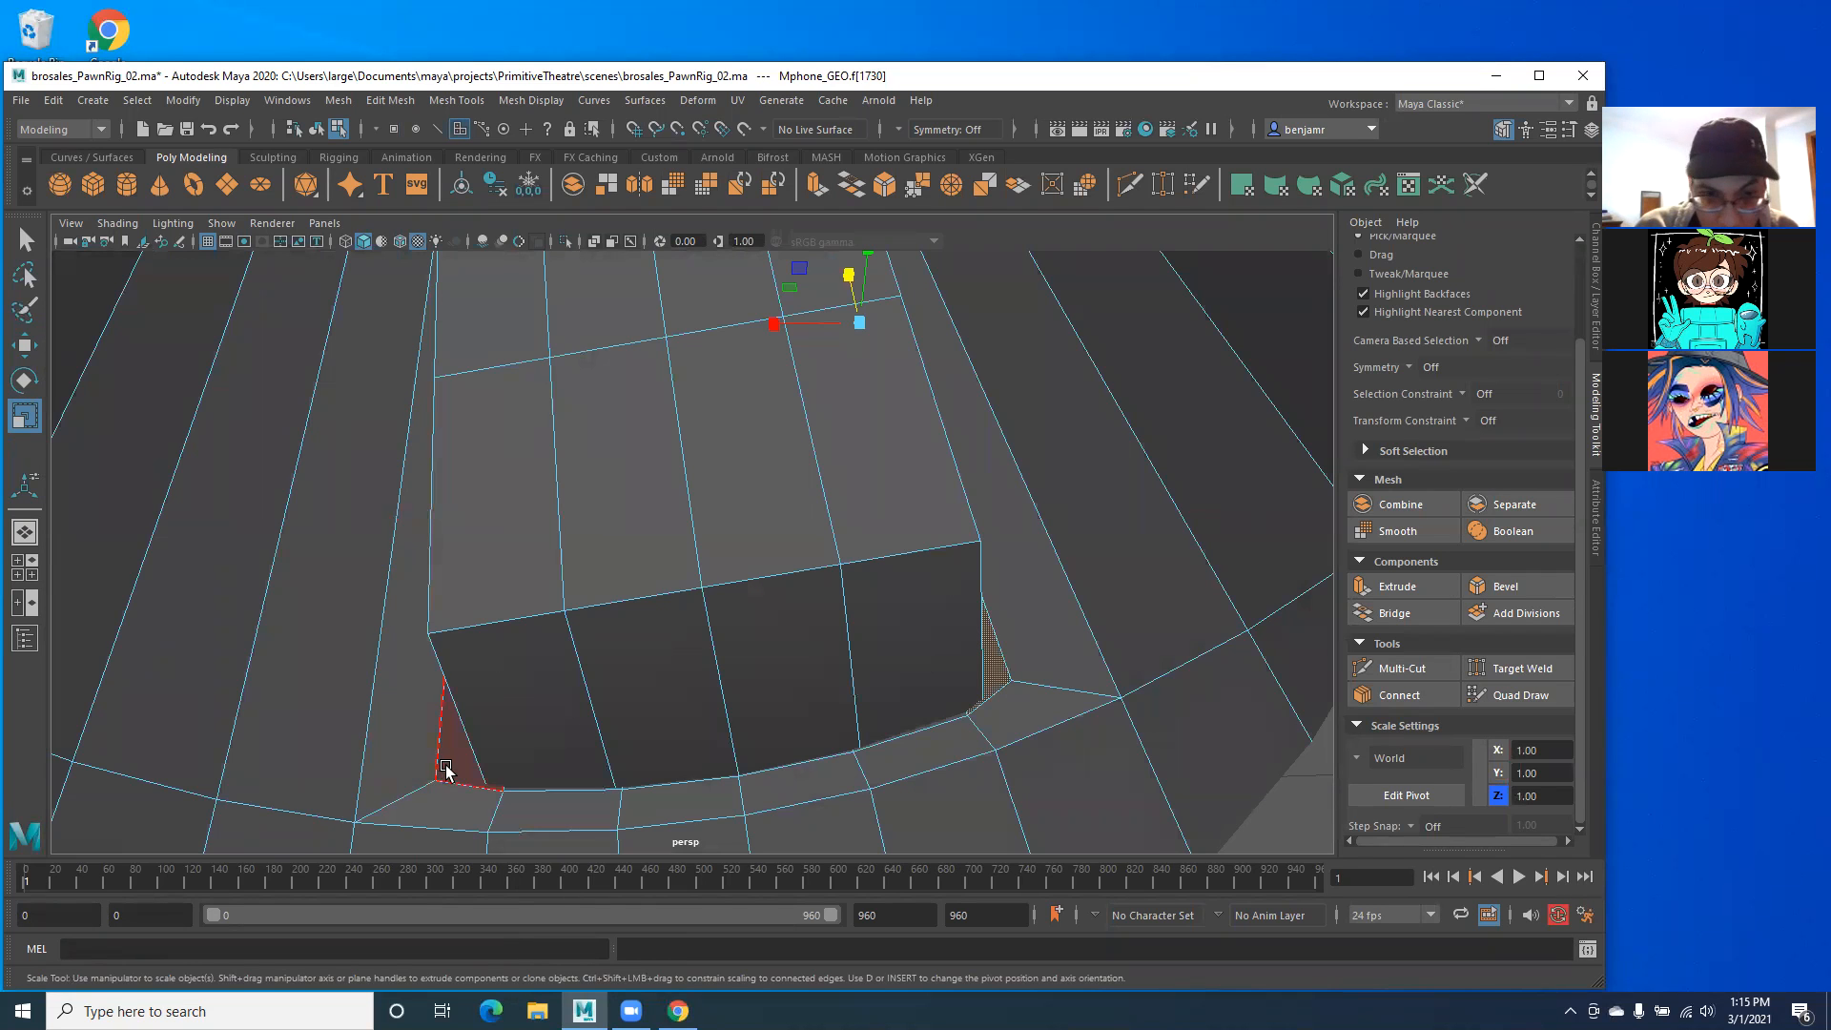
left_click(396, 768)
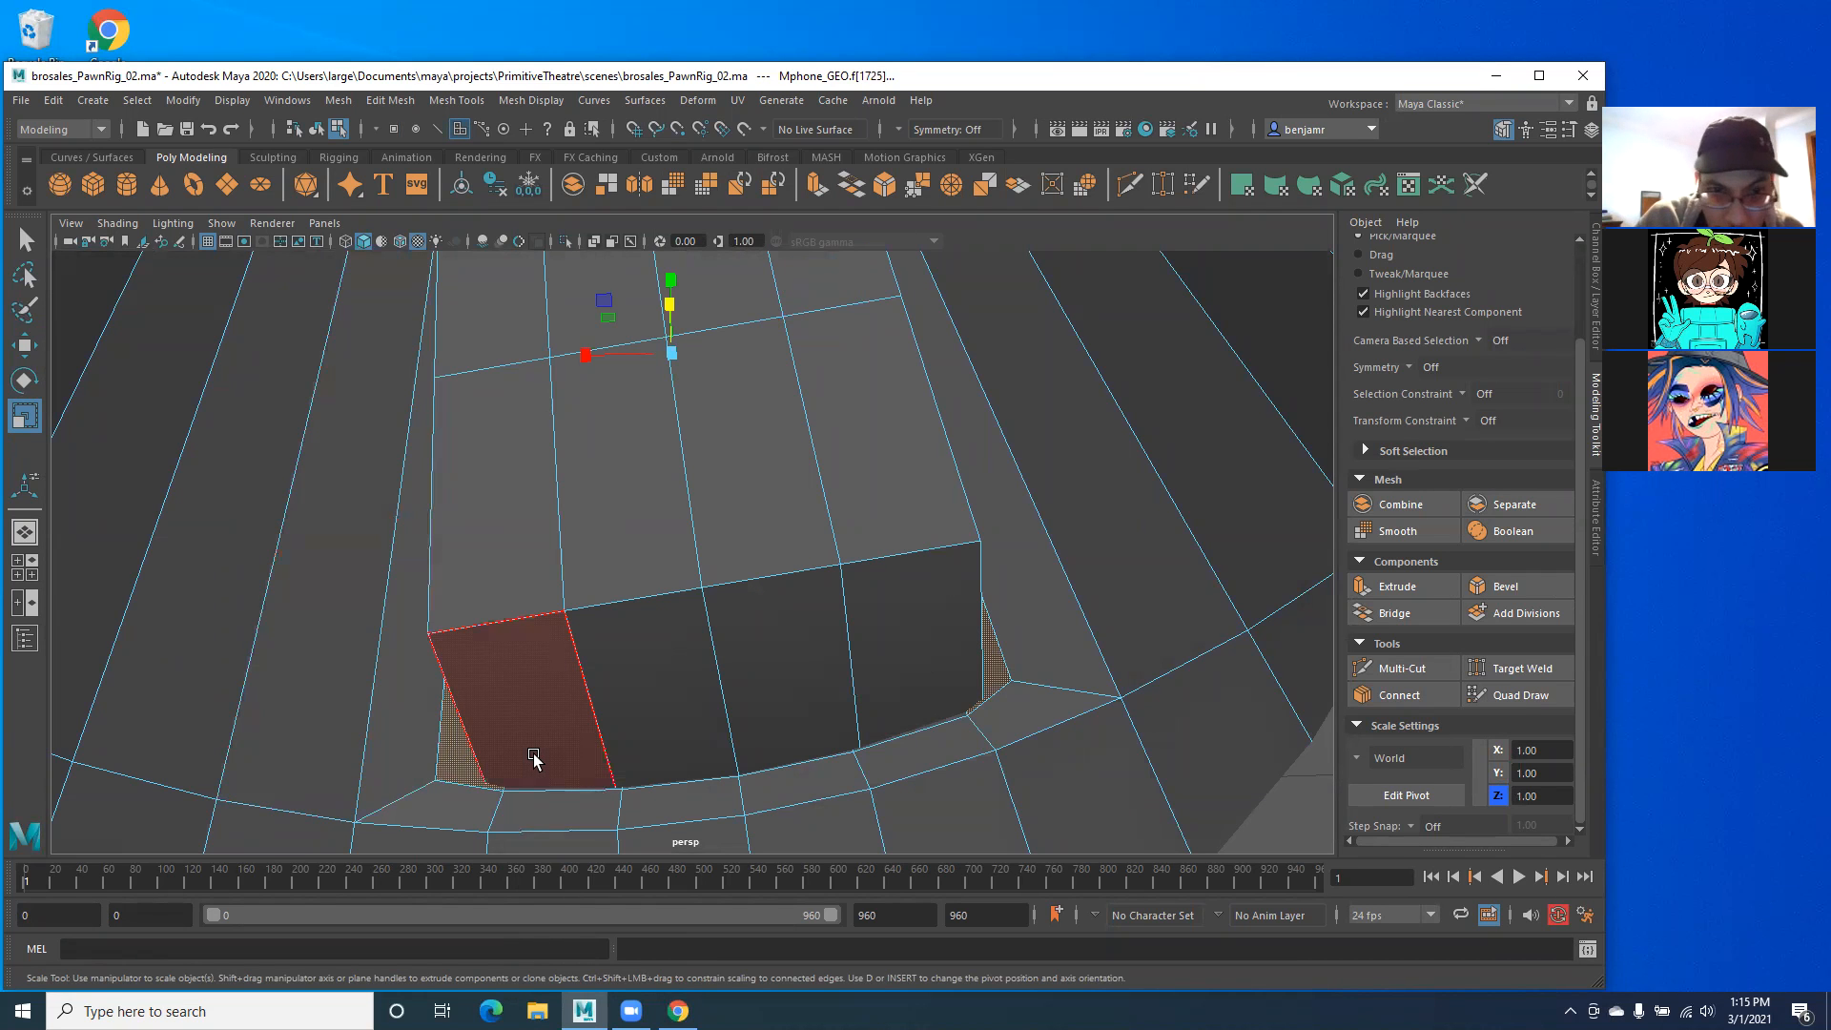
key("4")
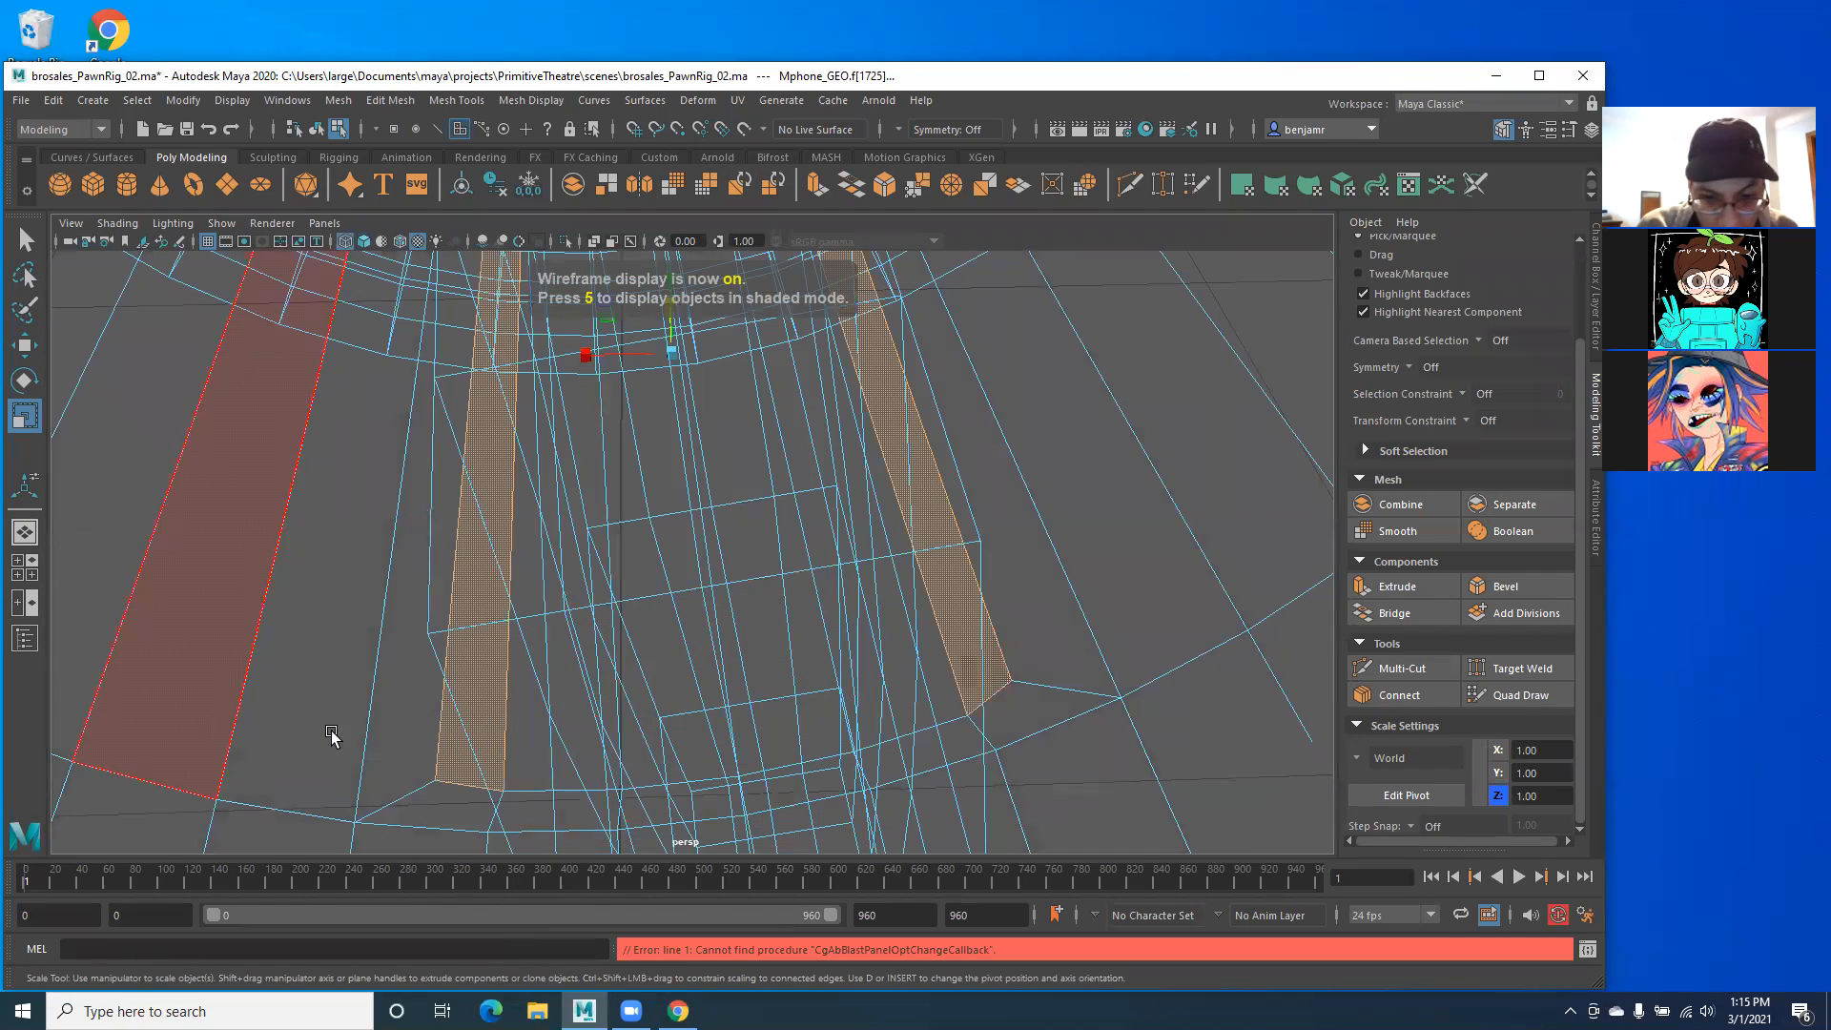
left_click_drag(251, 669, 240, 671, "alt")
right_click_drag(241, 671, 412, 628, "alt")
left_click_drag(412, 630, 501, 632, "alt")
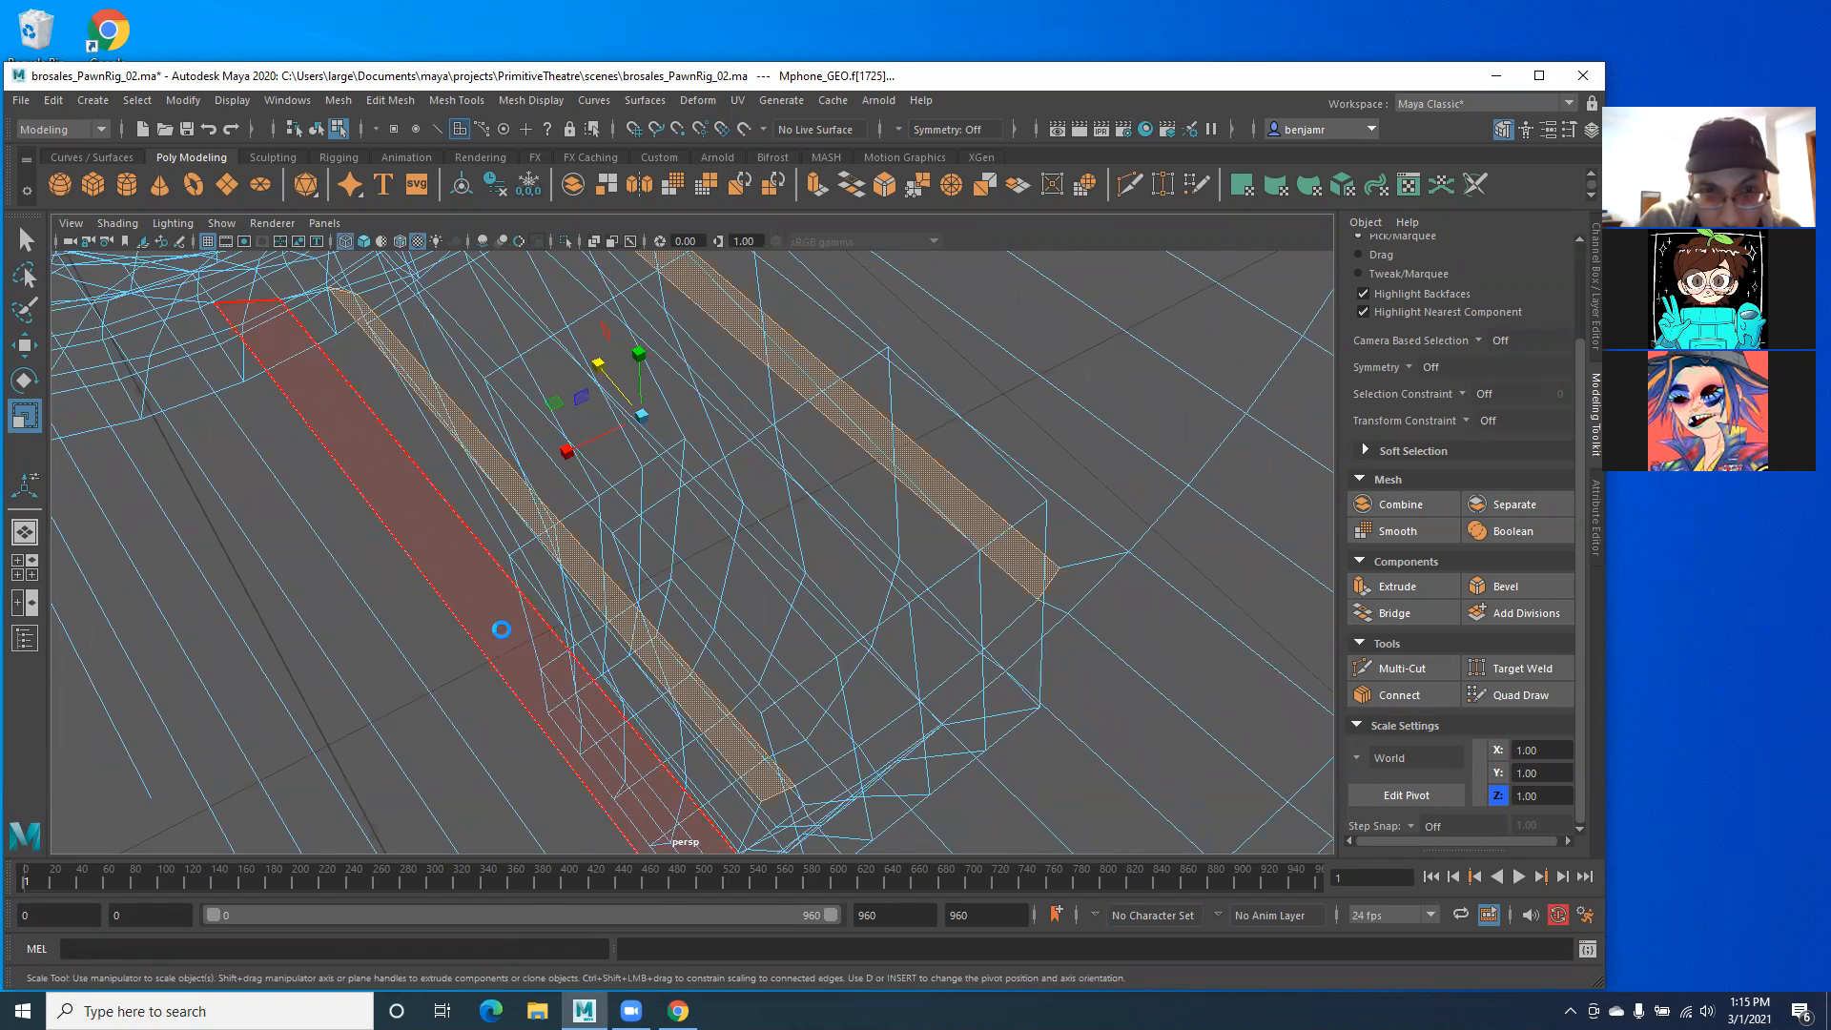
key("Delete")
Step: Delete the remaining four inset barrel faces hidden behind the handle's upper end, leaving the handle's own faces out of the selection
right_click_drag(558, 601, 591, 627, "alt")
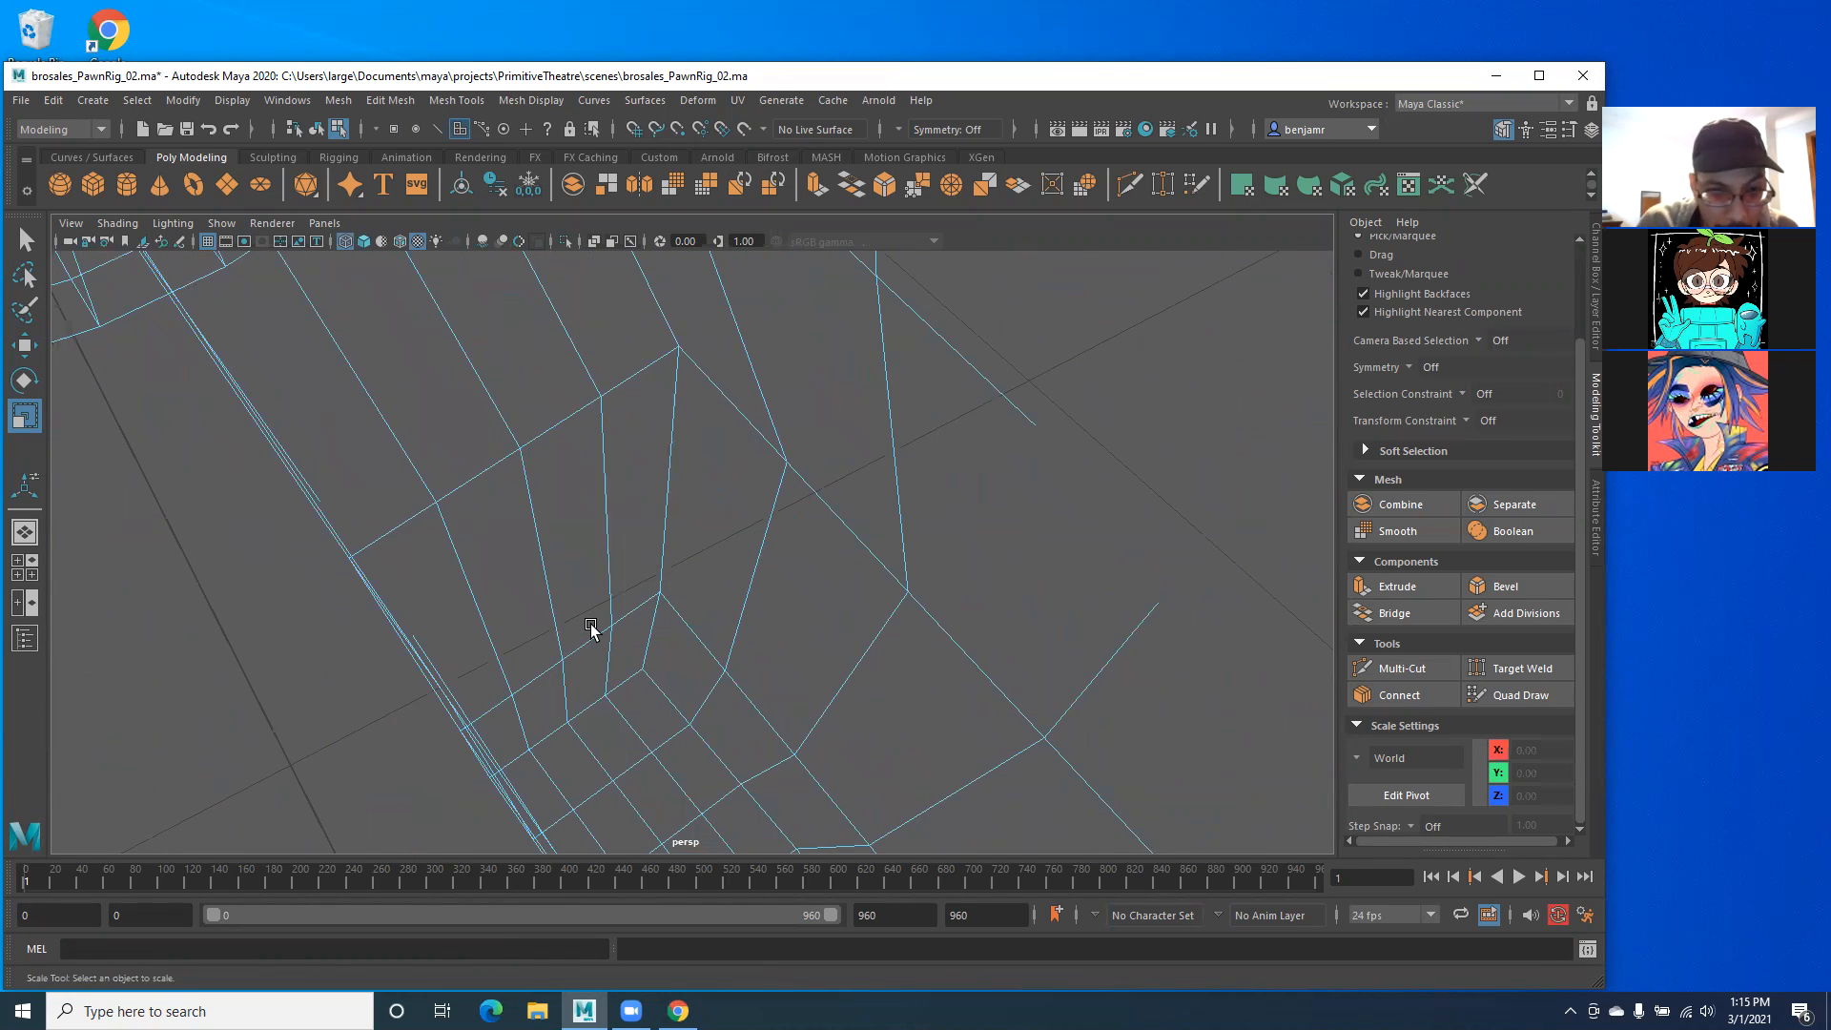
key("6")
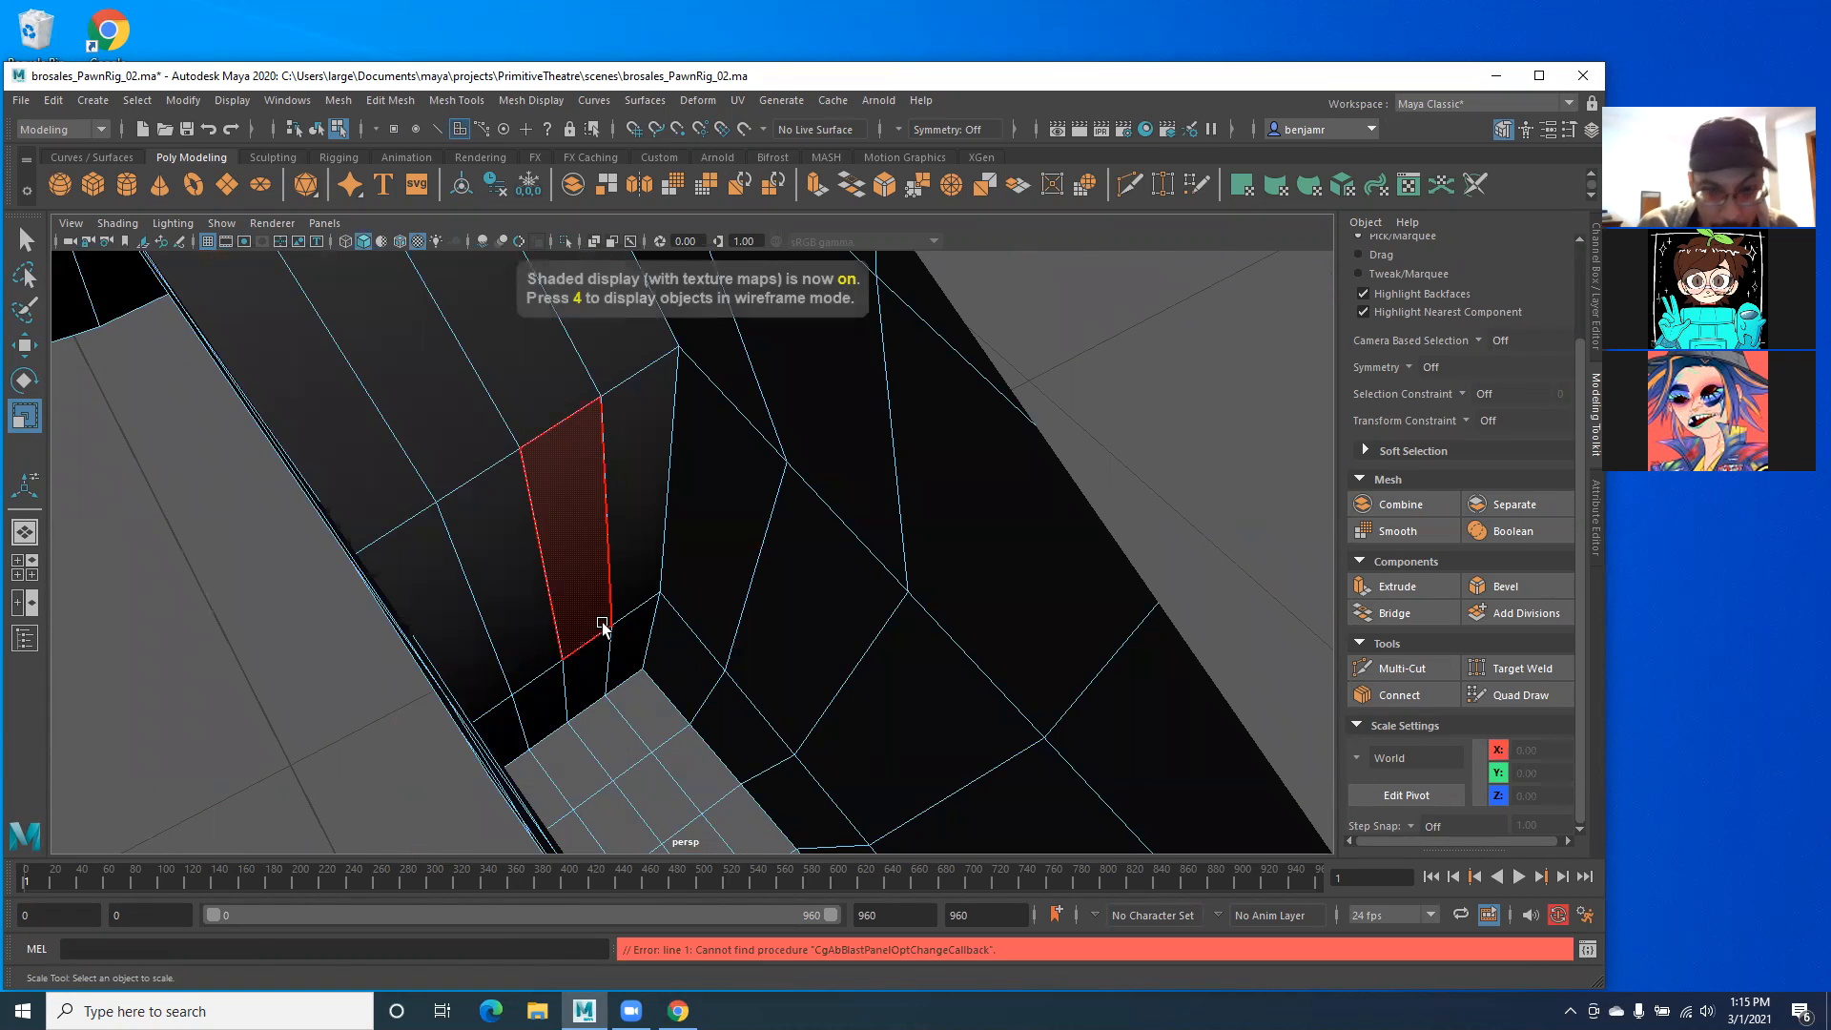
right_click_drag(593, 624, 585, 618, "alt")
mouse_move(584, 618)
left_mouse_down("alt")
mouse_move(557, 614)
mouse_move(564, 597)
left_mouse_up("alt")
left_click(585, 590)
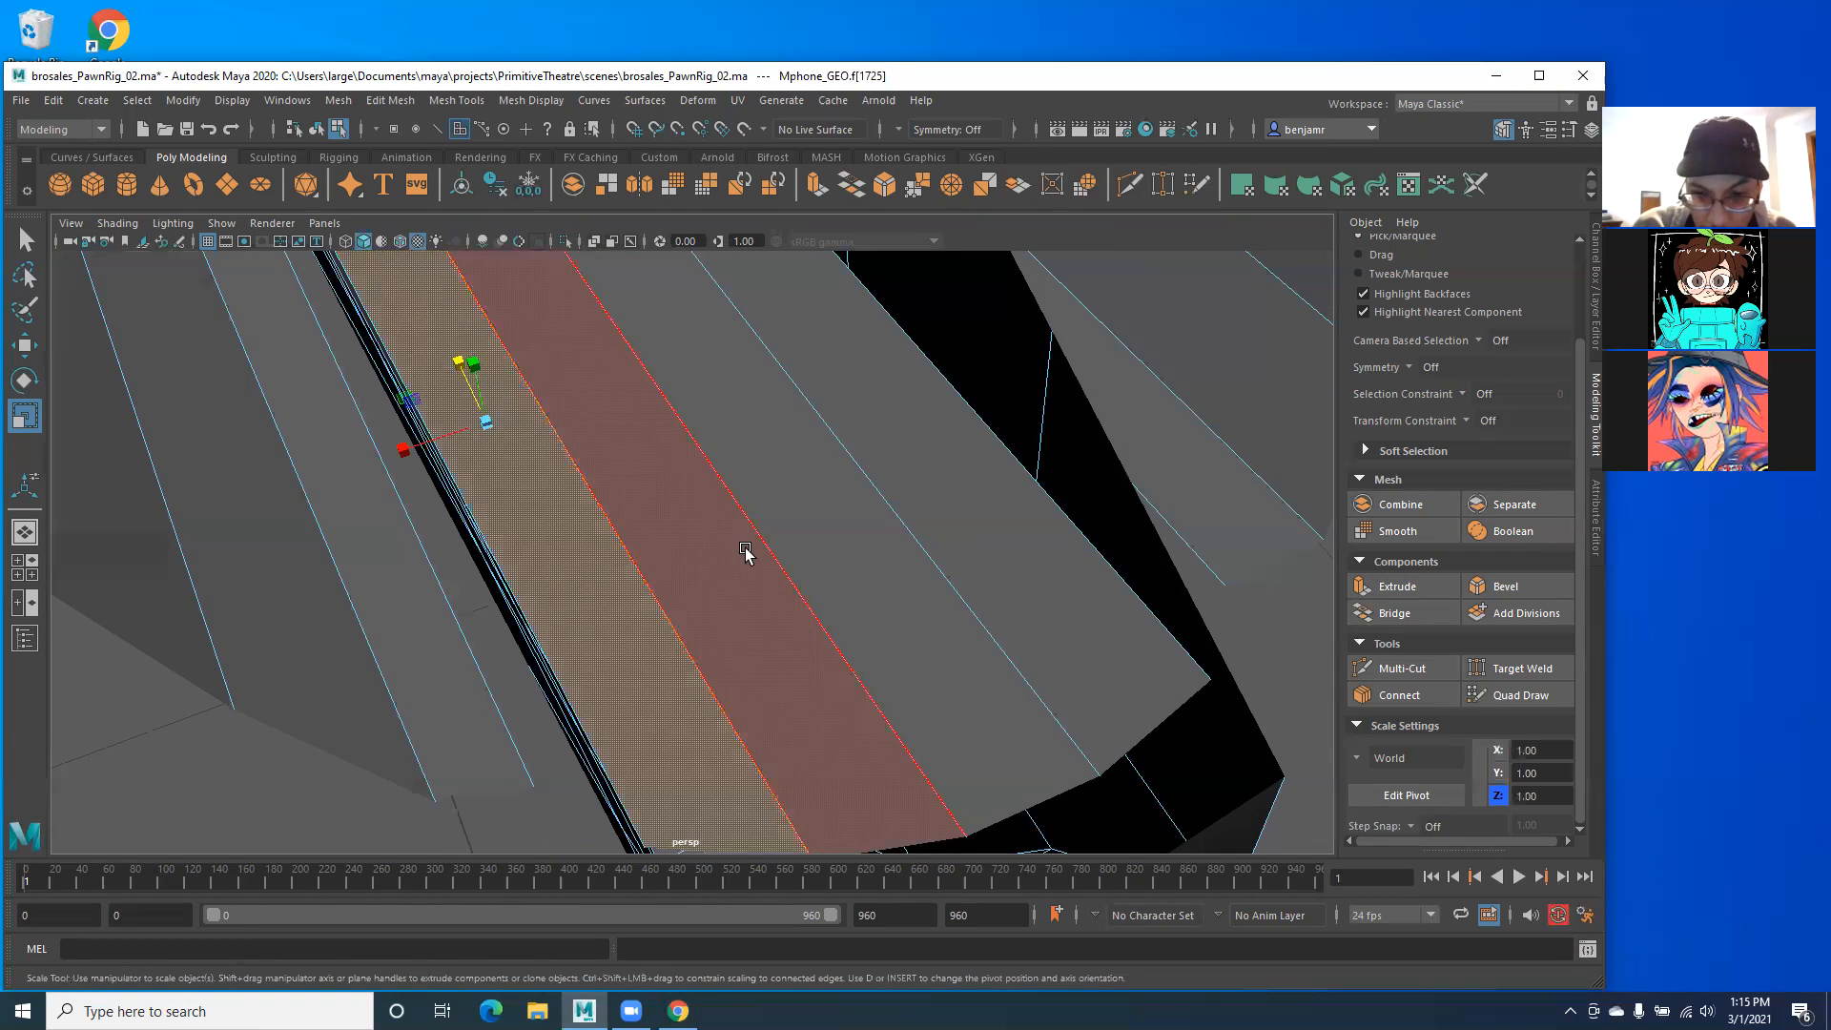
left_click(778, 532, "shift")
left_click(817, 531, "shift")
left_click(939, 506, "shift")
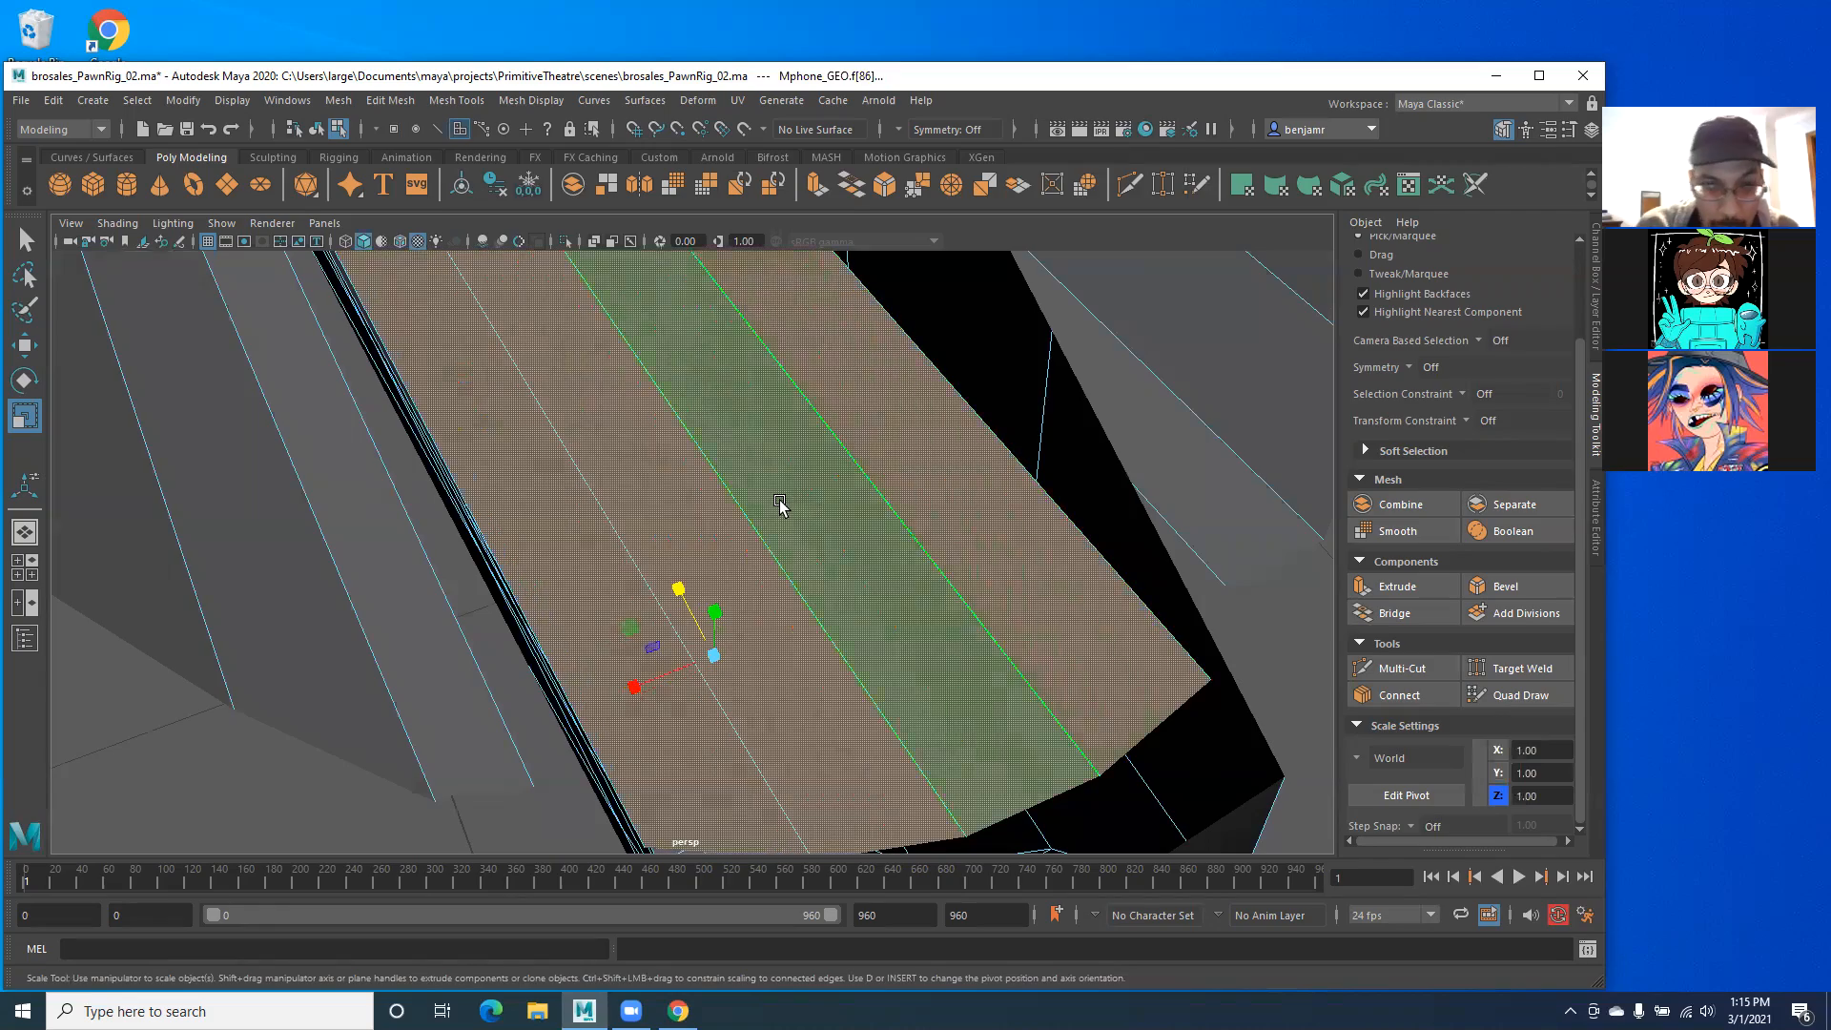
key("4")
right_click_drag(666, 606, 544, 569, "alt")
left_click_drag(621, 544, 646, 507, "alt")
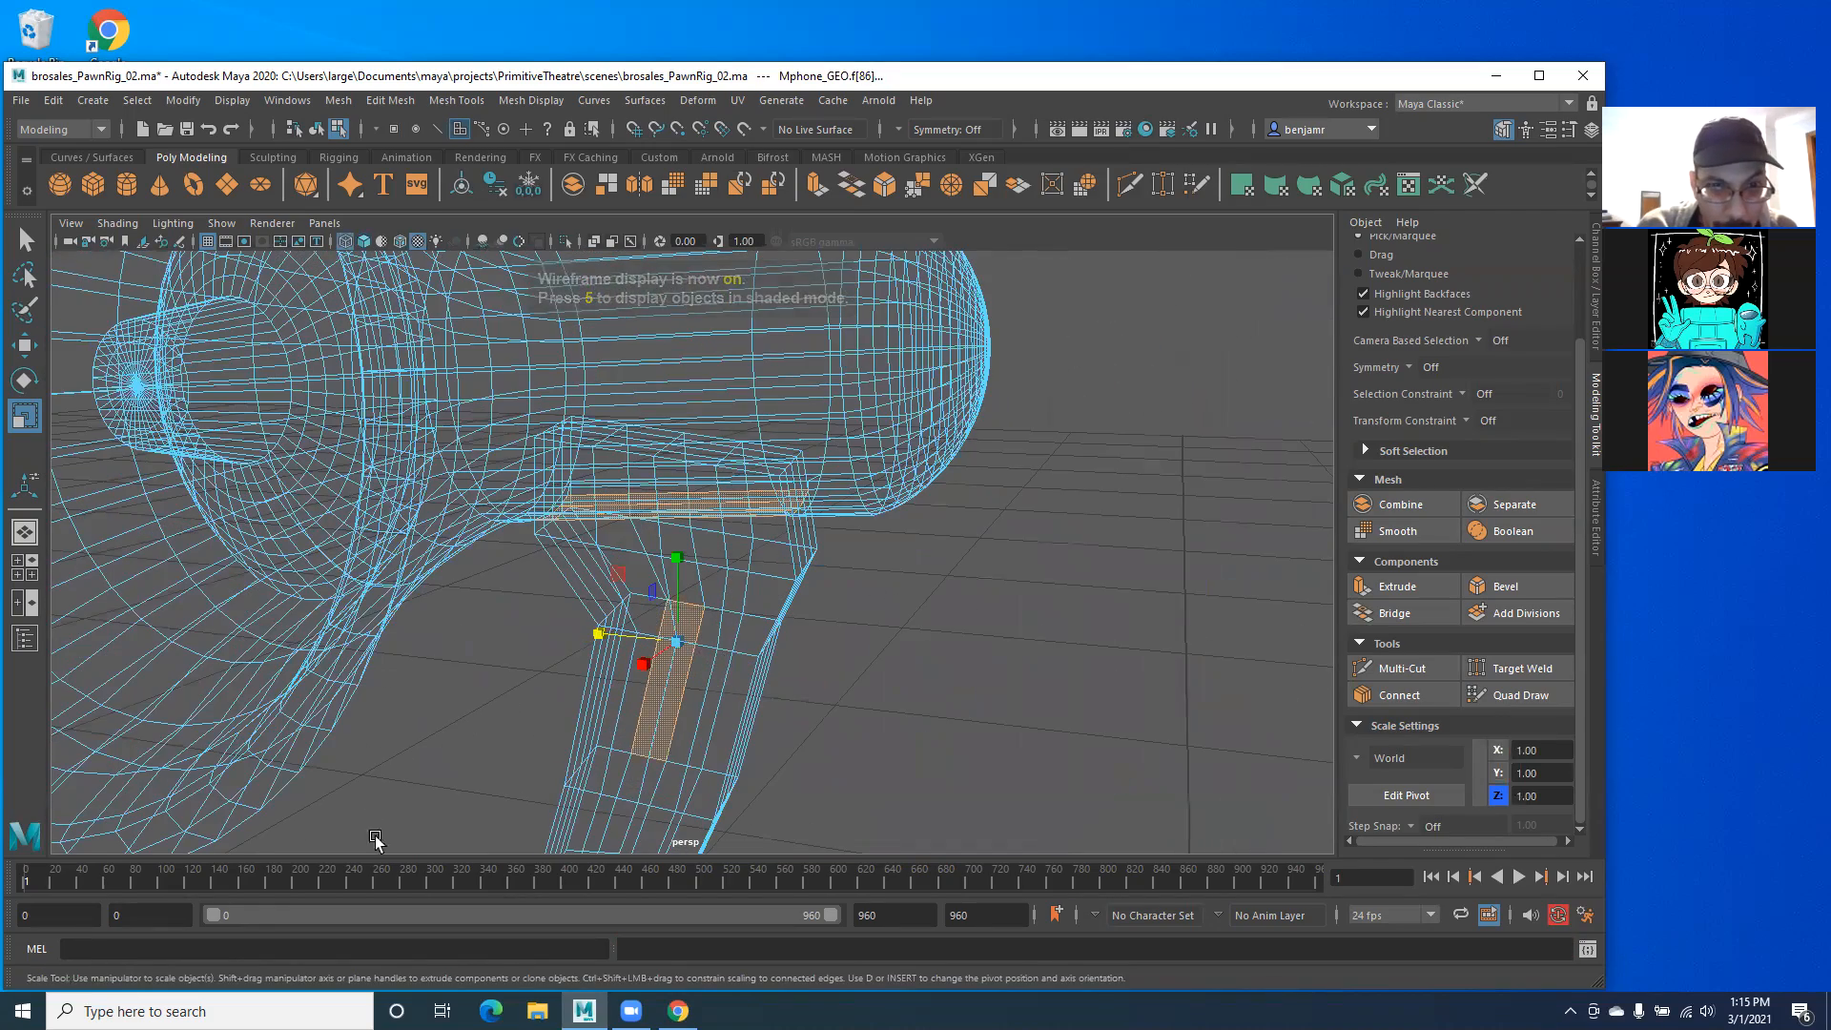
left_click_drag(892, 792, 497, 605, "ctrl")
scroll(618, 450, "up", 4)
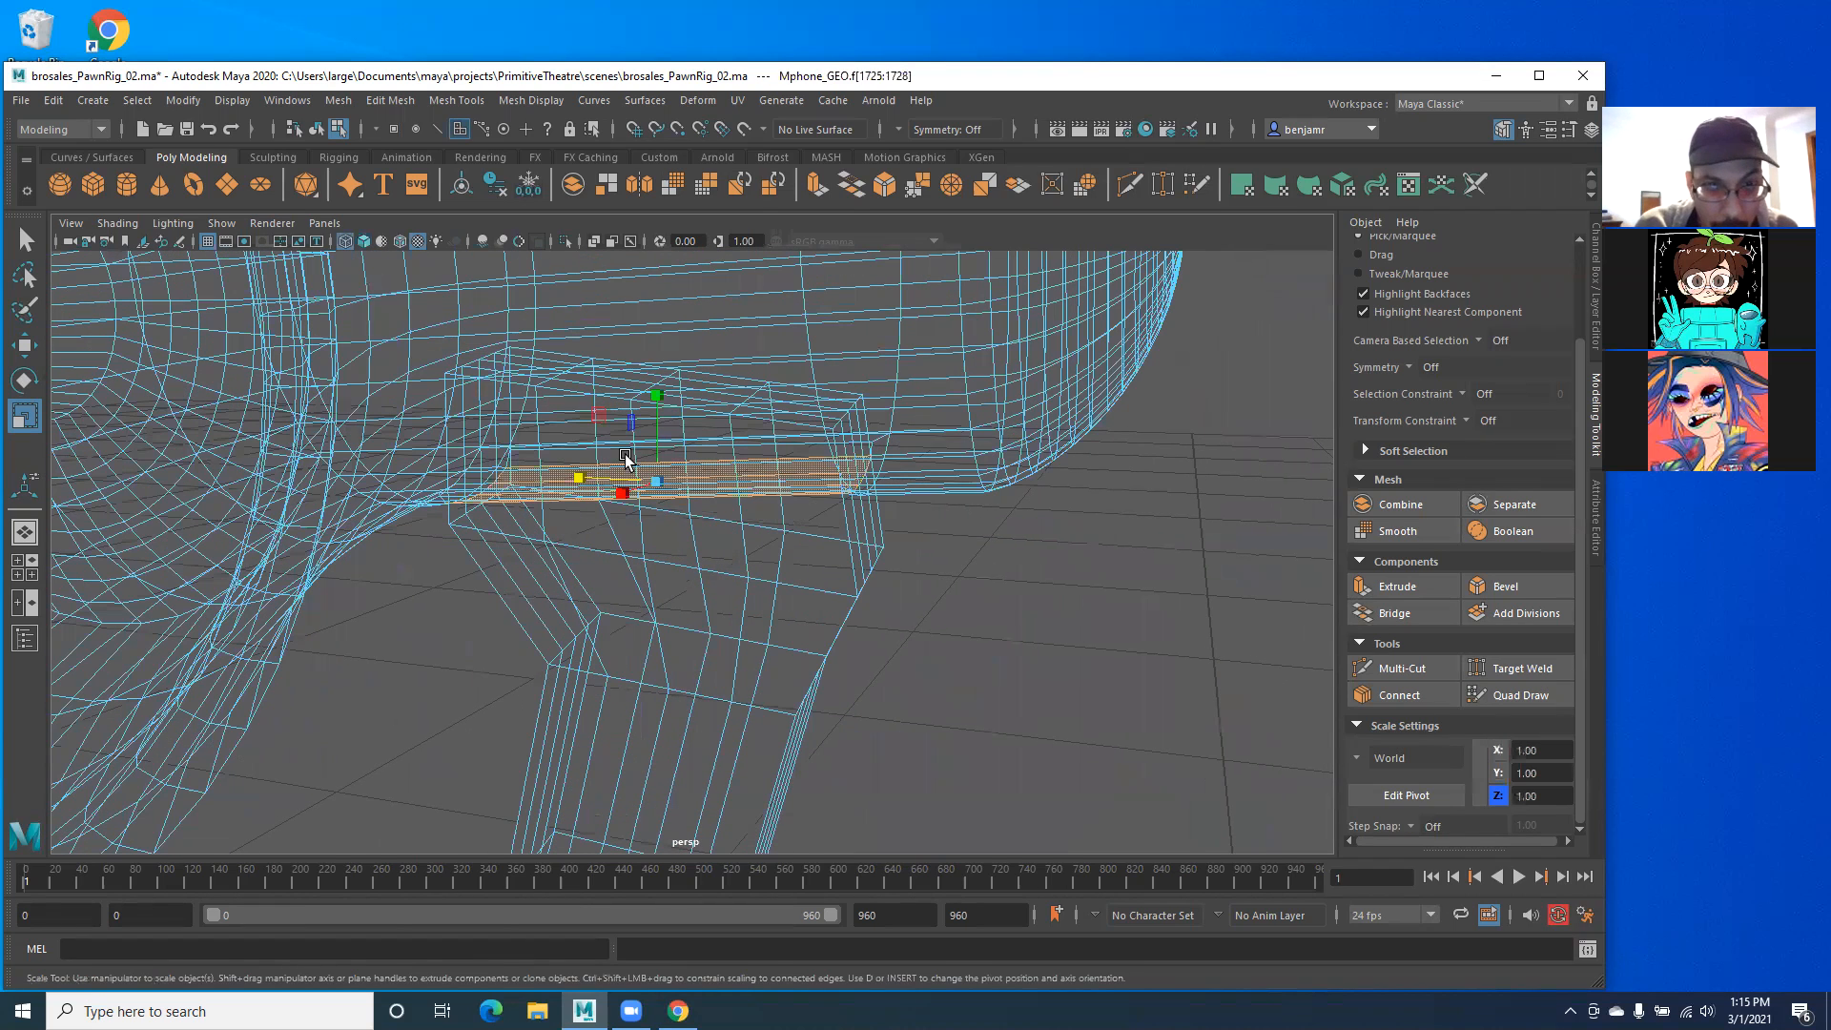
key("Delete")
Step: Select the 16 faces capping the handle's upper end inside the barrel, using the Paint Selection Tool with a 0.0181 brush radius
left_click_drag(596, 472, 241, 426, "alt")
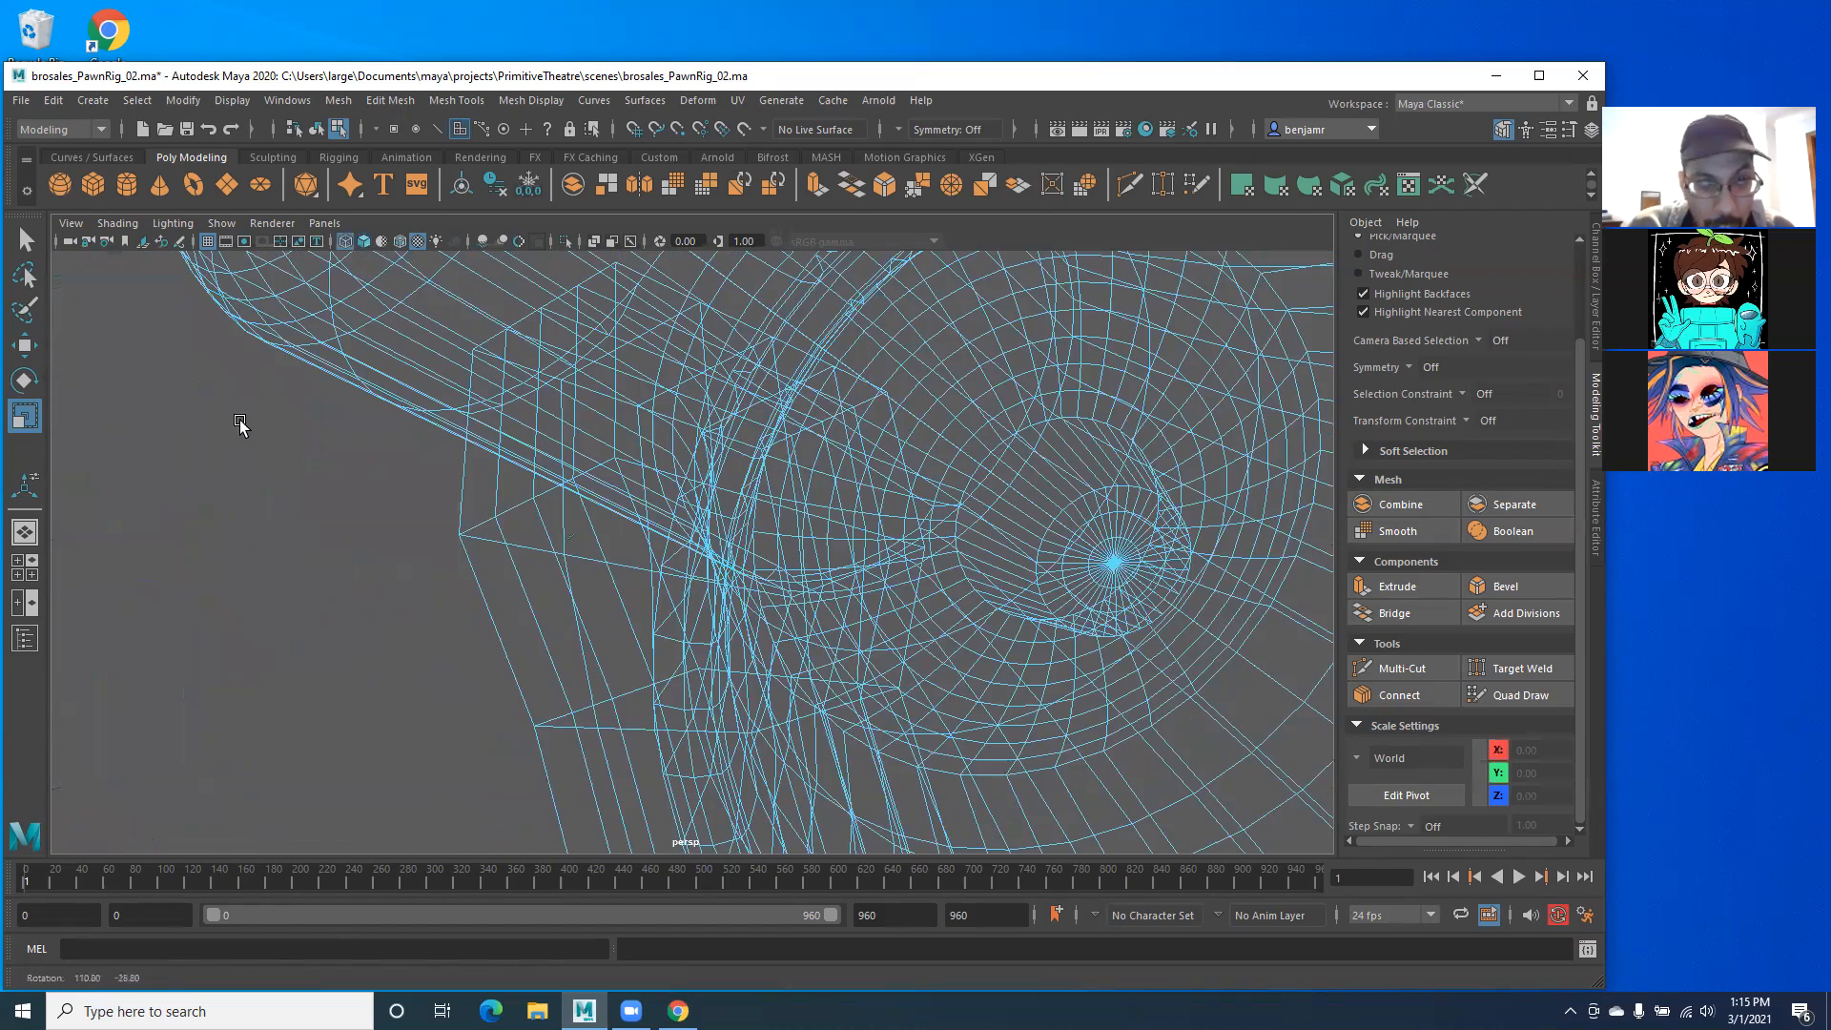
key("6")
mouse_move(450, 482)
left_mouse_down("alt")
mouse_move(454, 539)
mouse_move(376, 490)
mouse_move(266, 524)
mouse_move(748, 548)
mouse_move(634, 612)
left_mouse_up("alt")
left_click_drag(592, 530, 581, 538, "alt")
middle_click_drag(581, 538, 546, 379, "alt")
mouse_move(547, 378)
left_mouse_down("alt")
mouse_move(533, 423)
mouse_move(563, 375)
left_mouse_up("alt")
right_click_drag(563, 375, 643, 557, "alt")
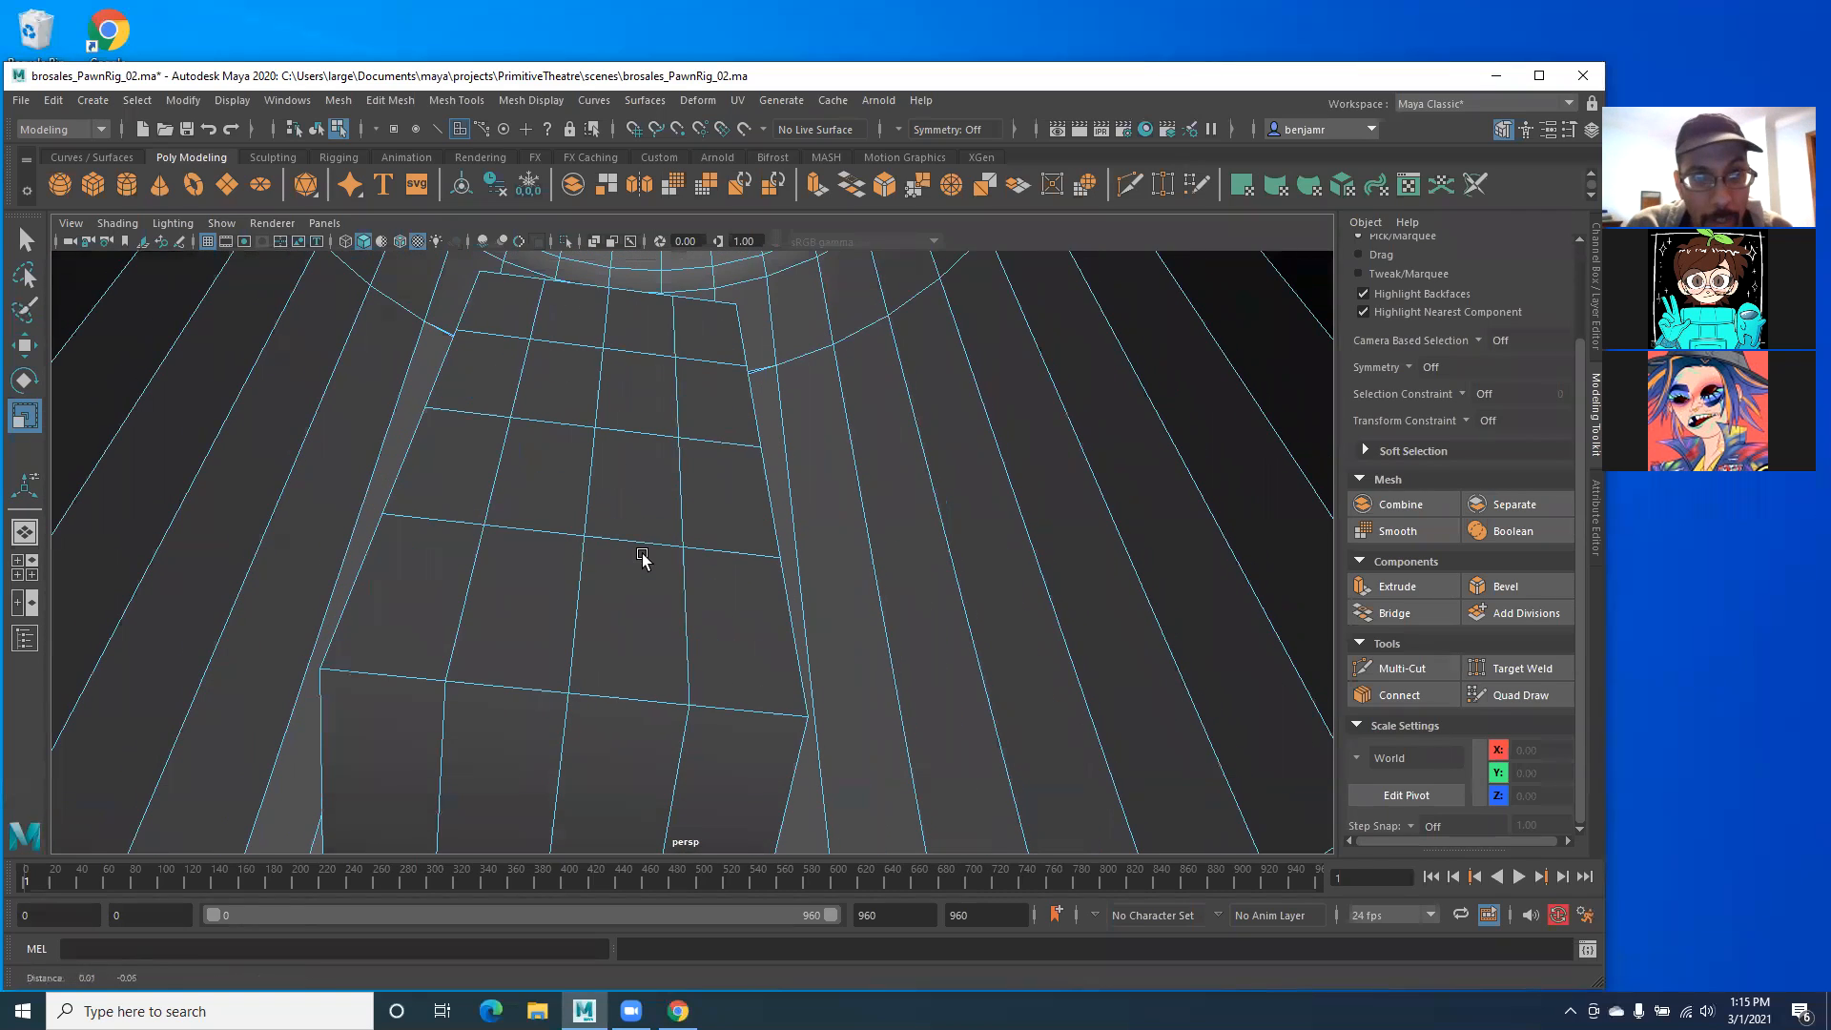
right_click(593, 582)
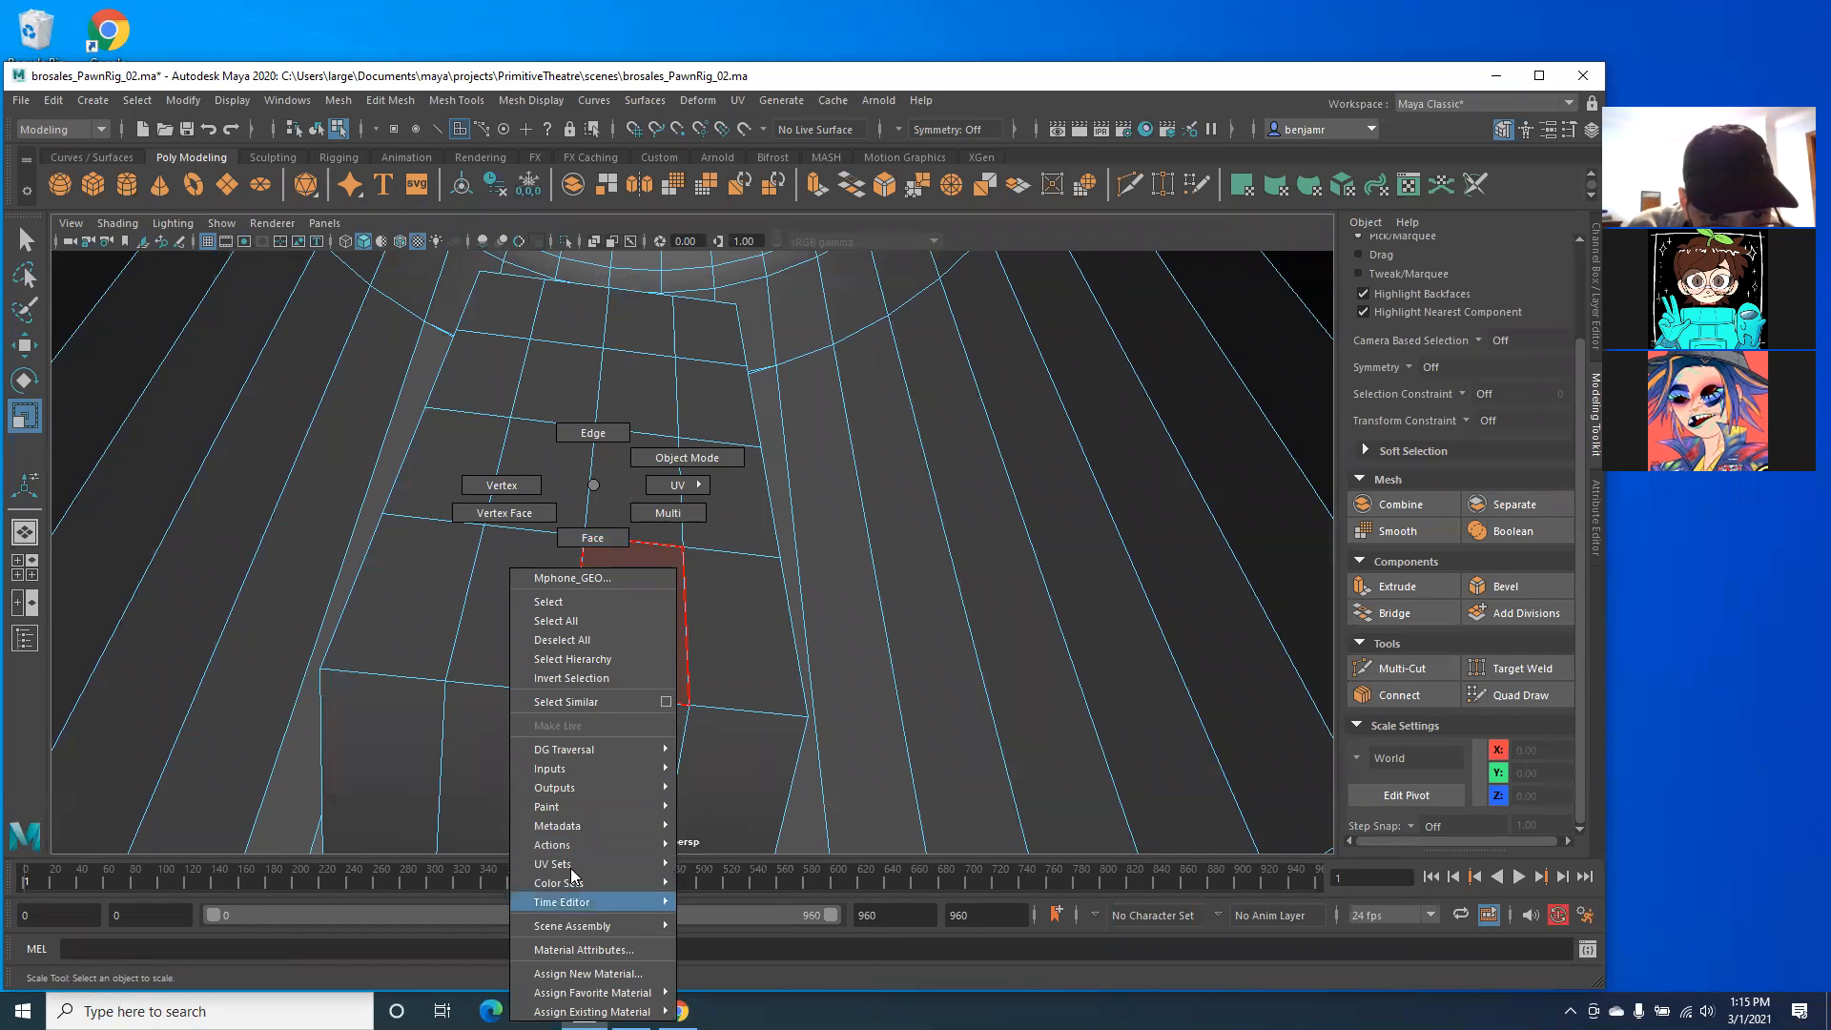
mouse_move(557, 793)
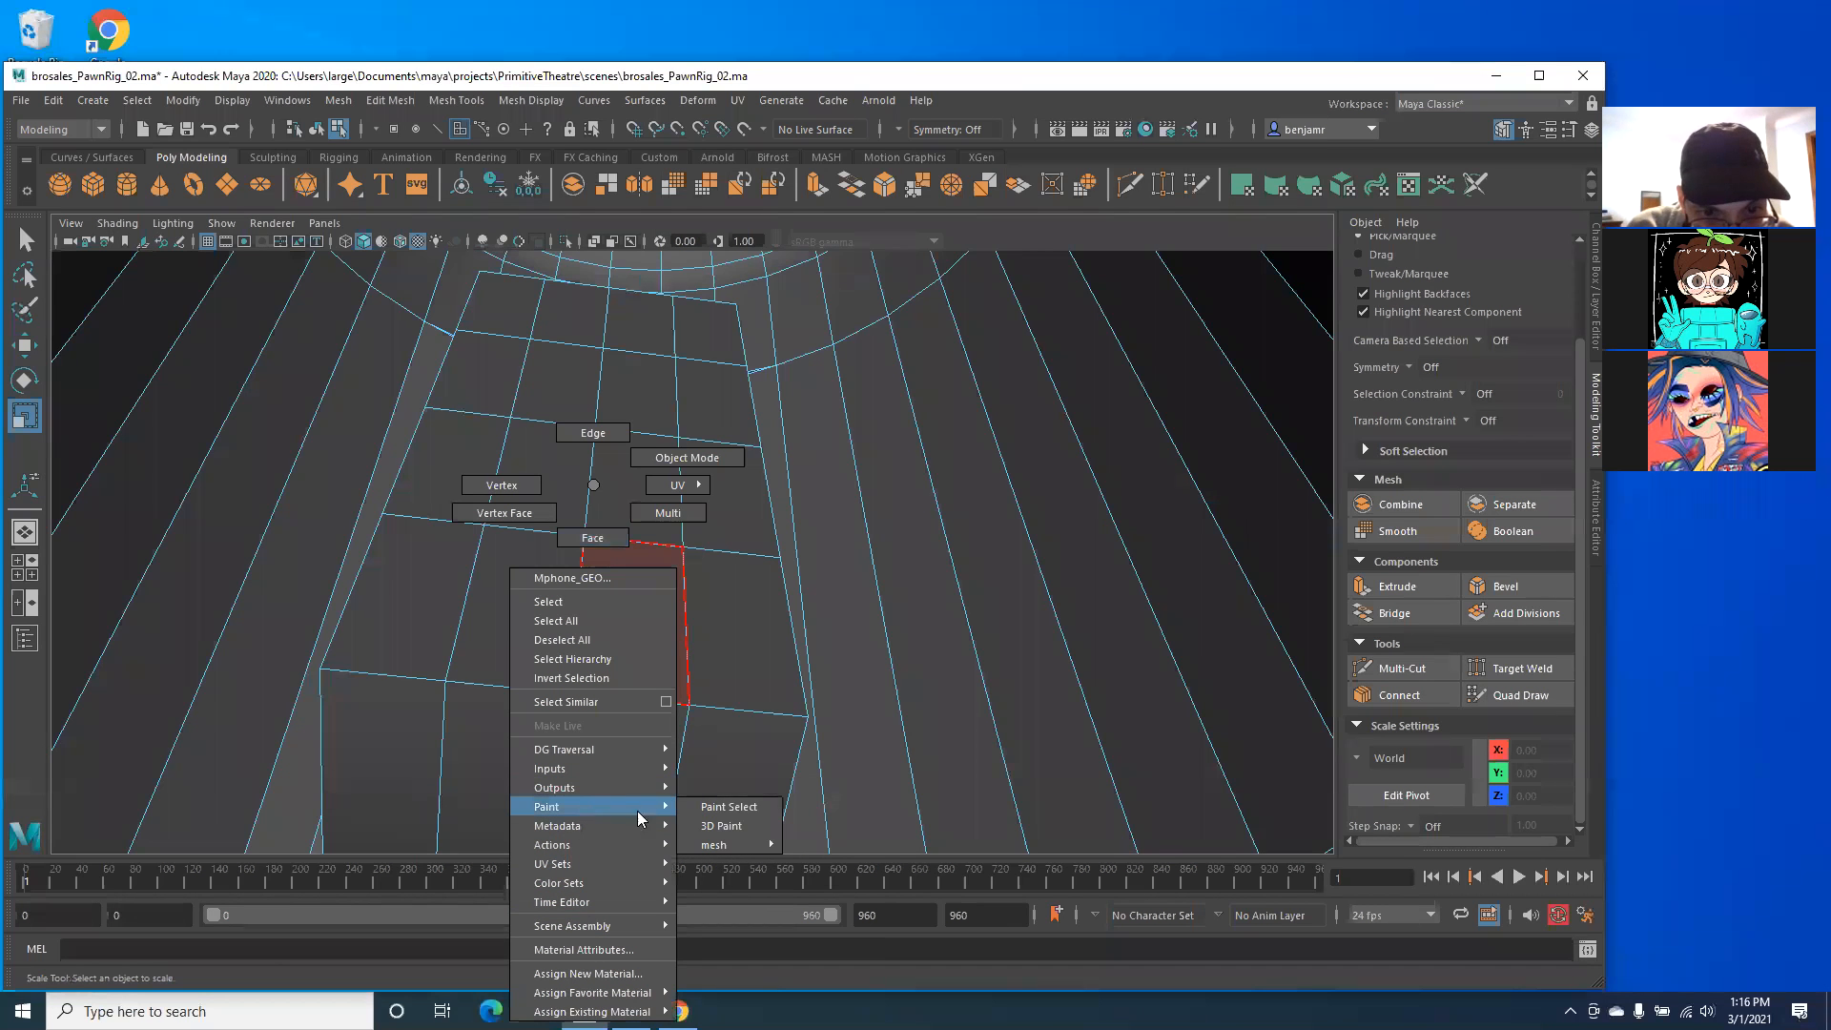
left_click(706, 796)
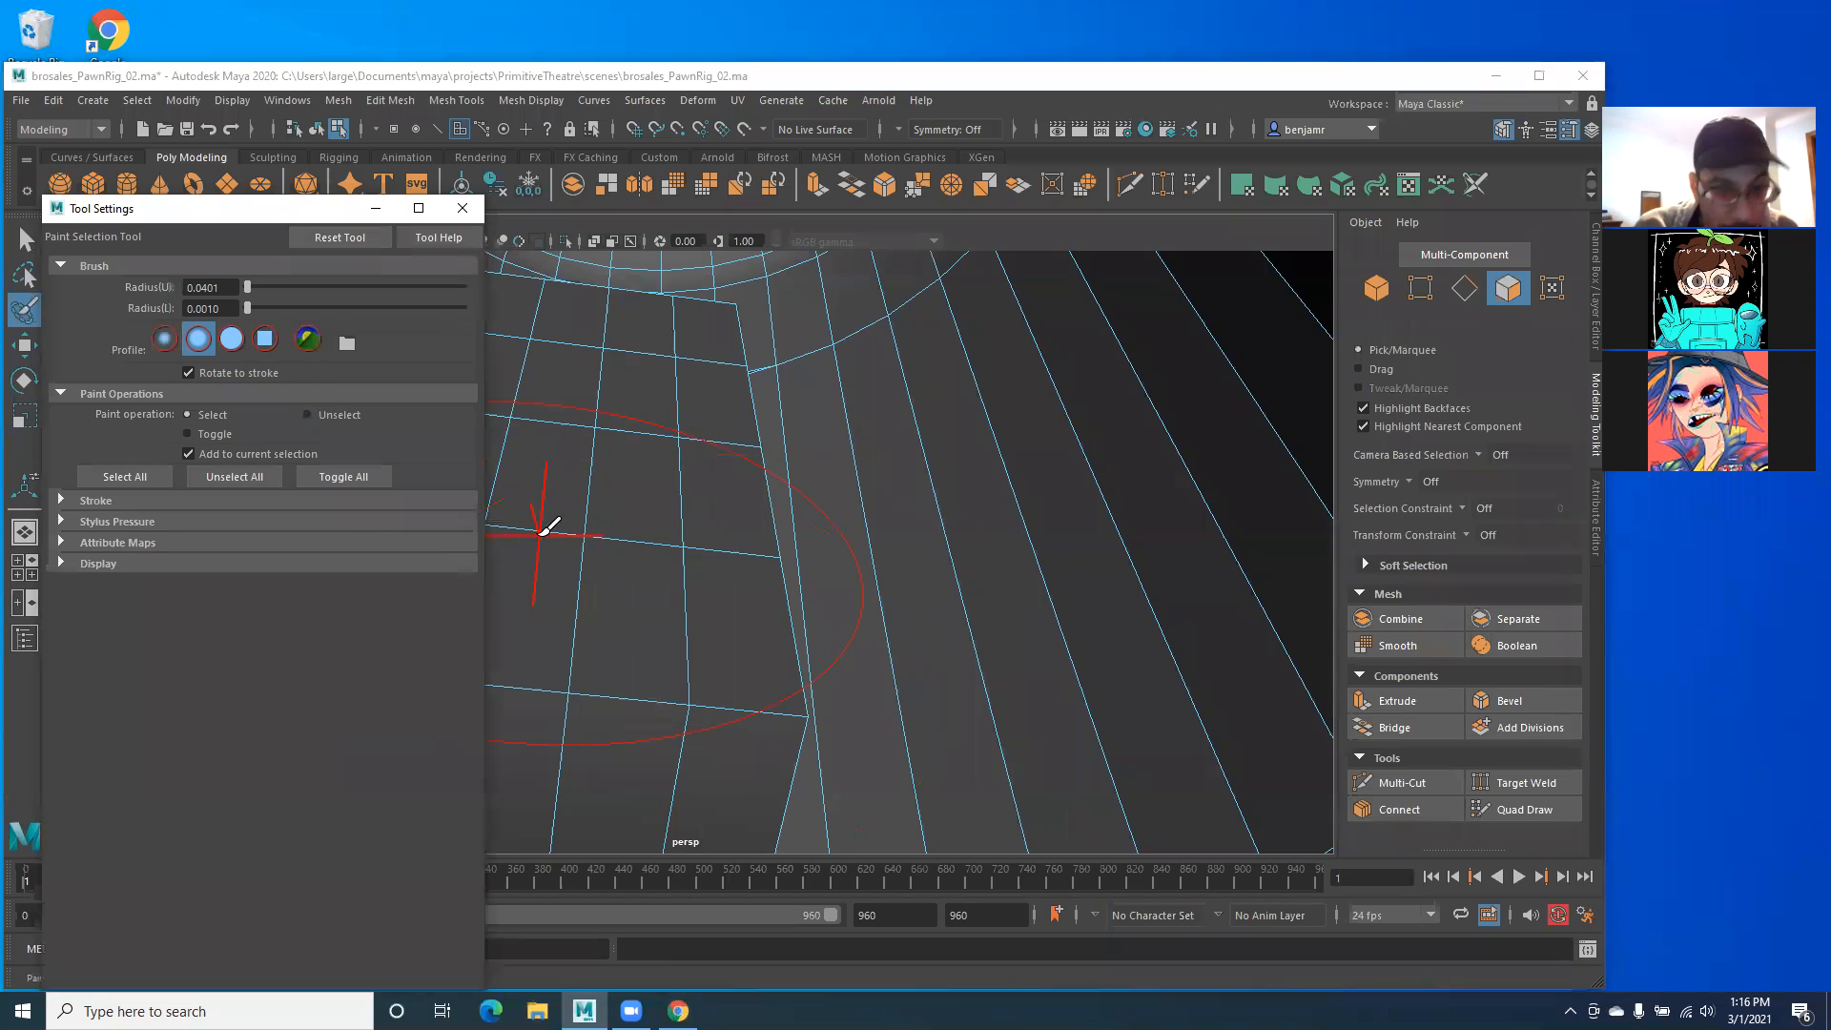
left_click_drag(595, 538, 863, 518, "alt")
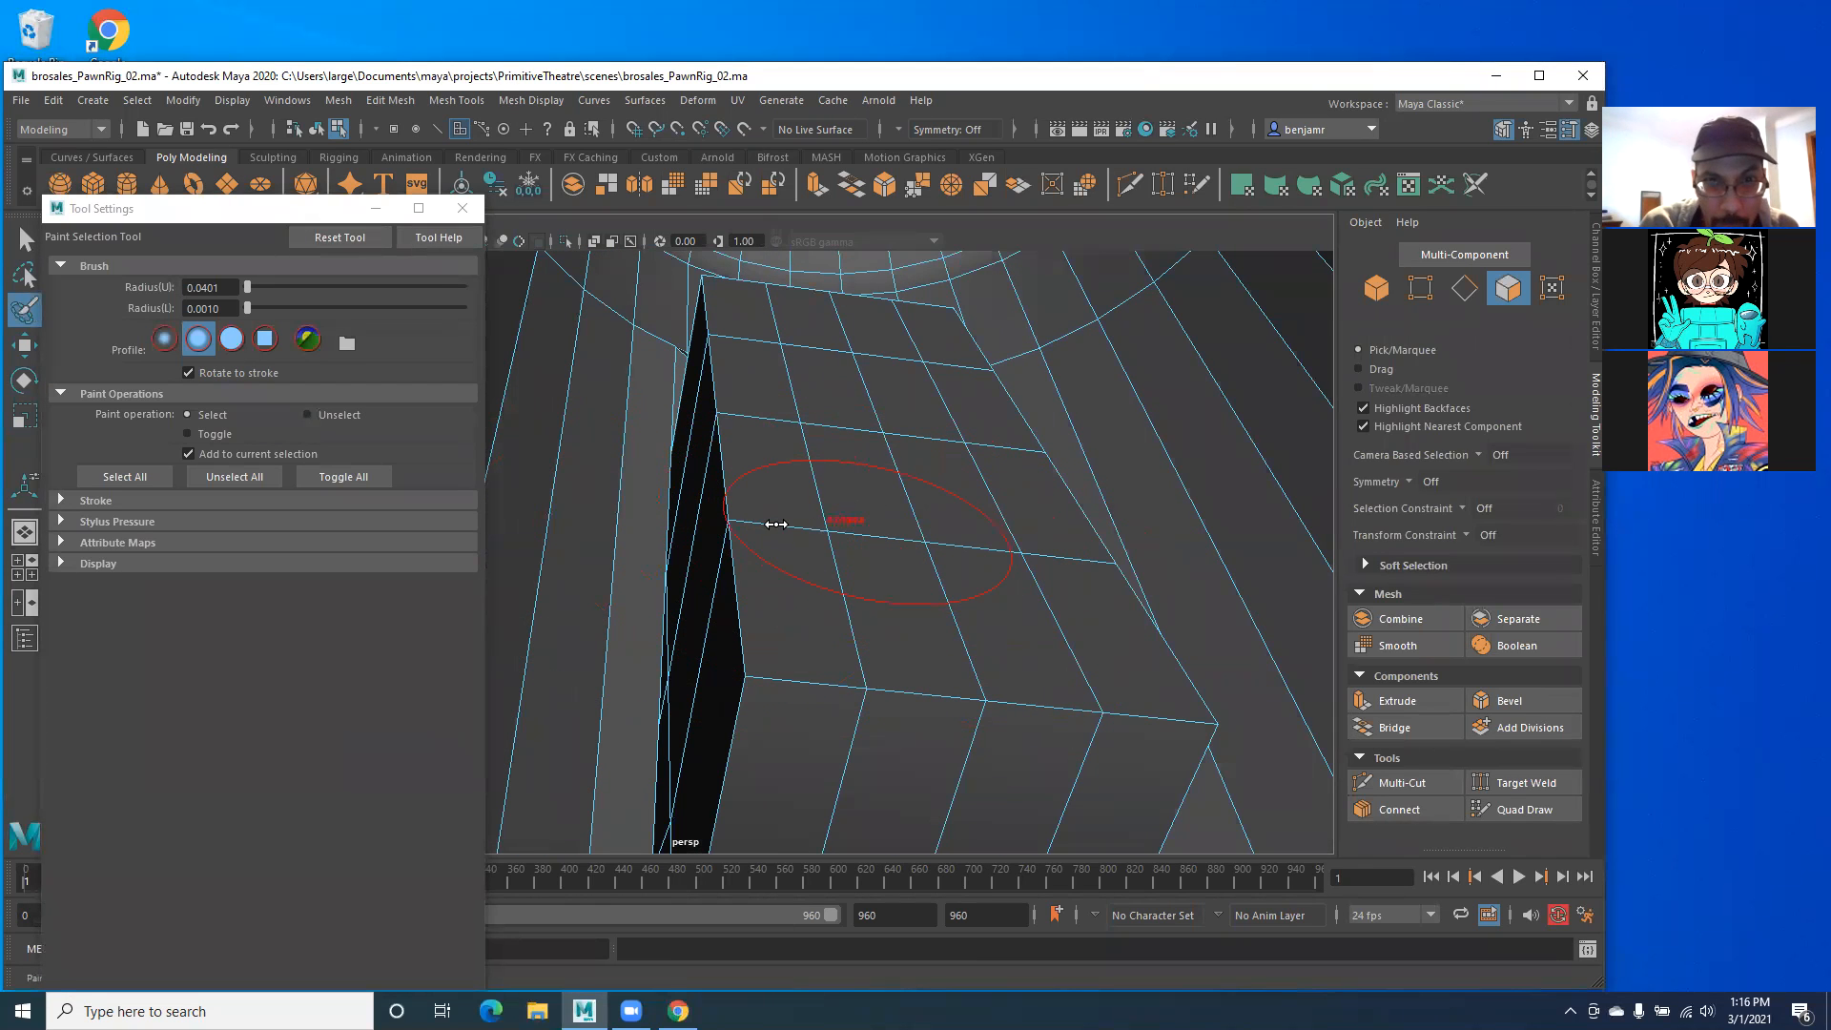
right_click(887, 487)
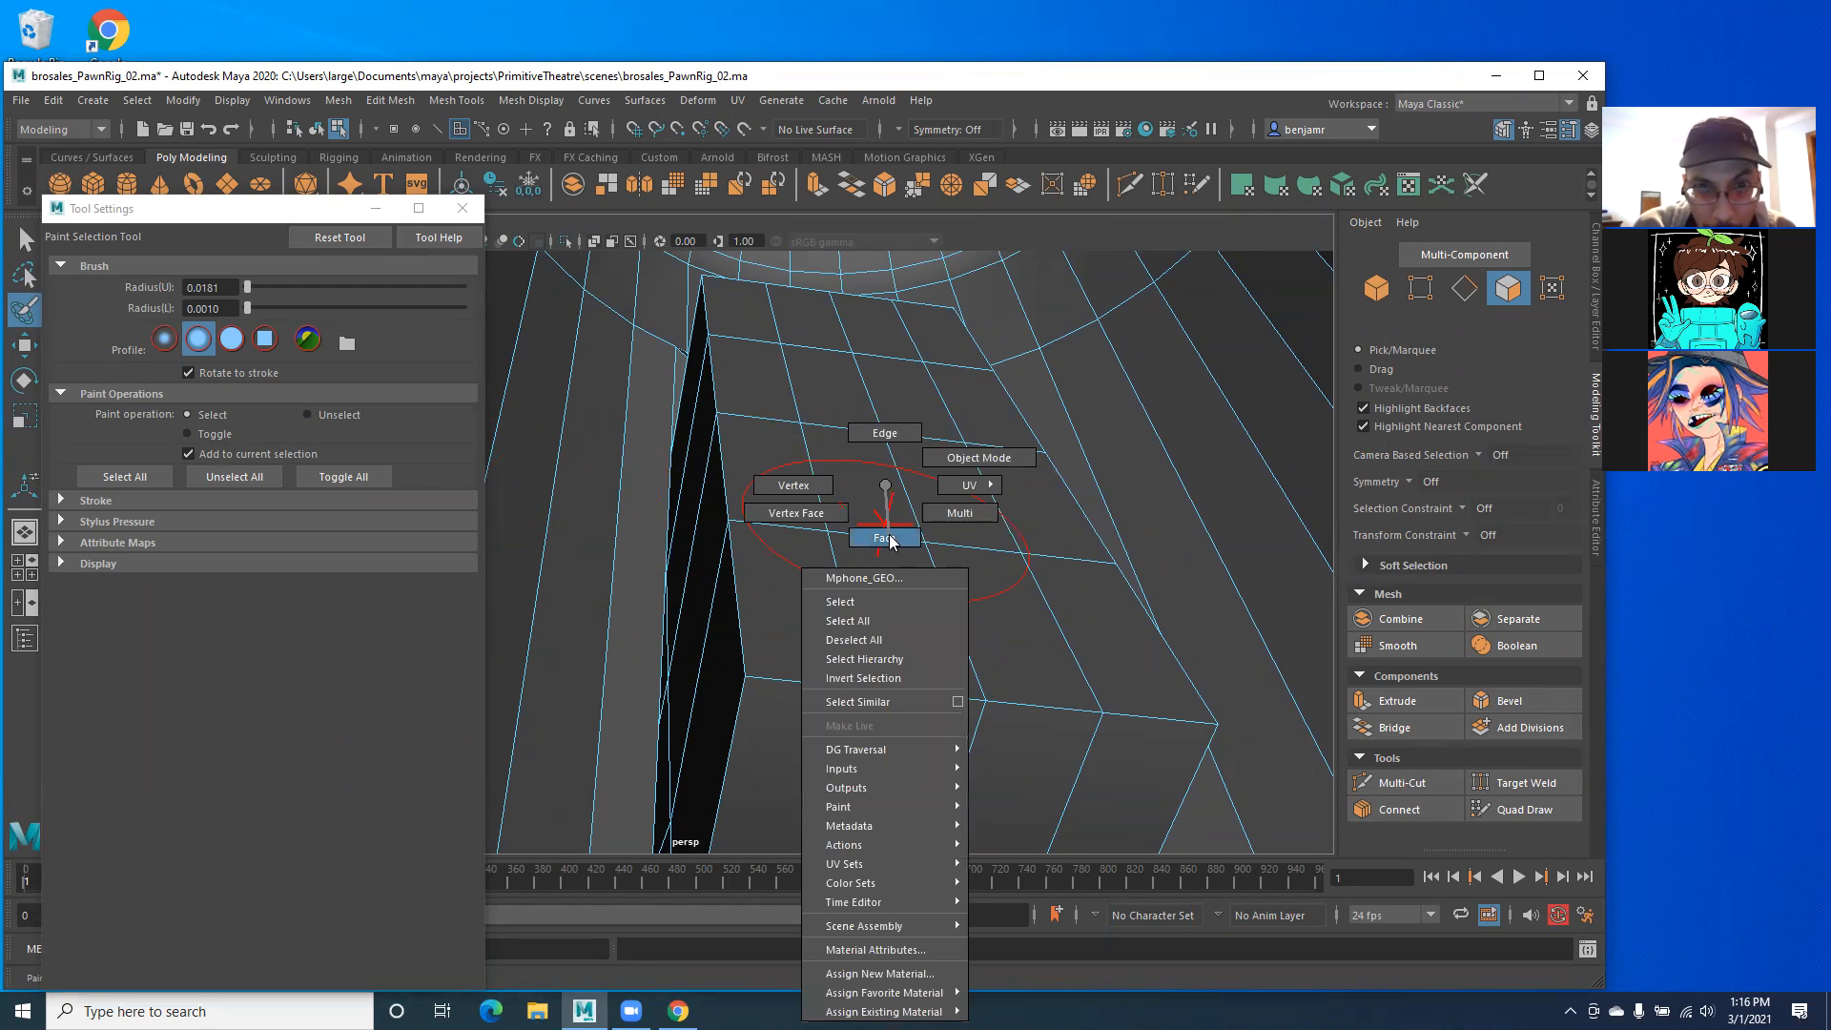
left_click(897, 537)
mouse_move(862, 559)
left_mouse_down()
mouse_move(1058, 576)
mouse_move(965, 343)
mouse_move(765, 299)
mouse_move(804, 484)
mouse_move(835, 491)
left_mouse_up()
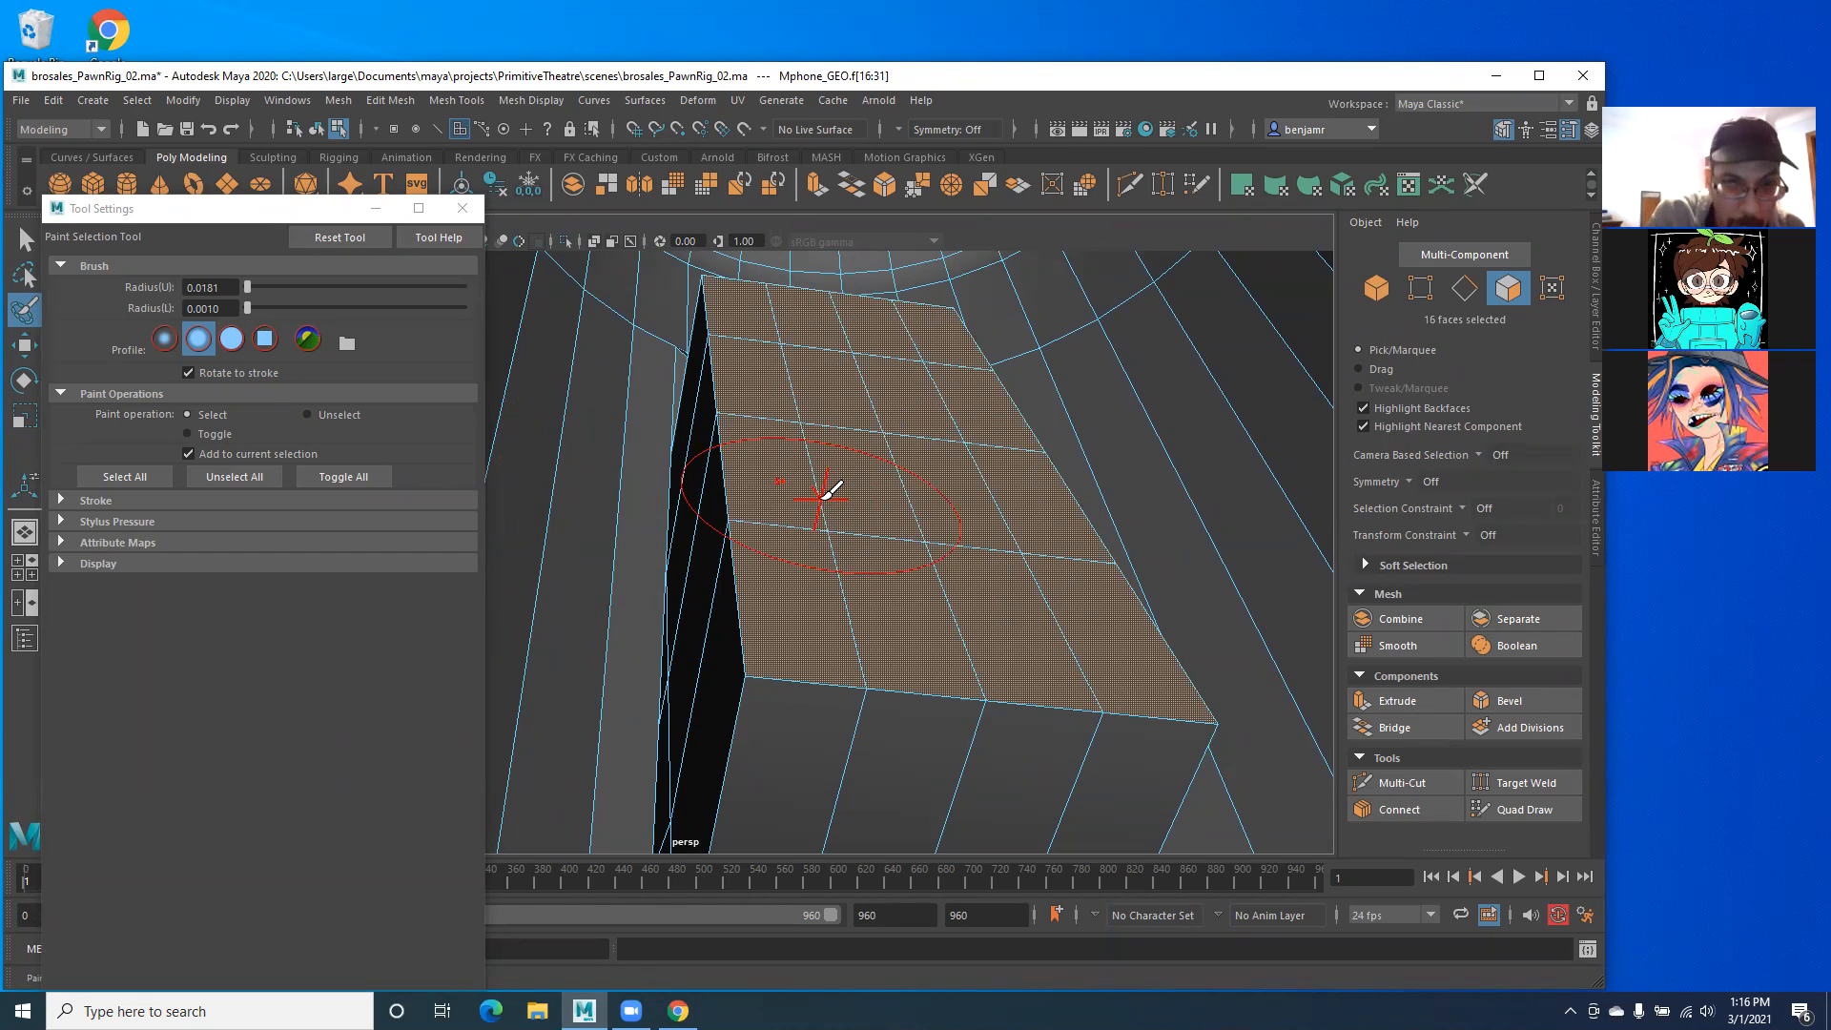
Step: Delete the 16 selected faces capping the handle's upper end and return to the Select Tool with the tool settings closed
key("4")
left_click_drag(768, 603, 756, 548, "alt")
mouse_move(755, 548)
right_mouse_down("alt")
mouse_move(332, 486)
mouse_move(673, 611)
right_mouse_up("alt")
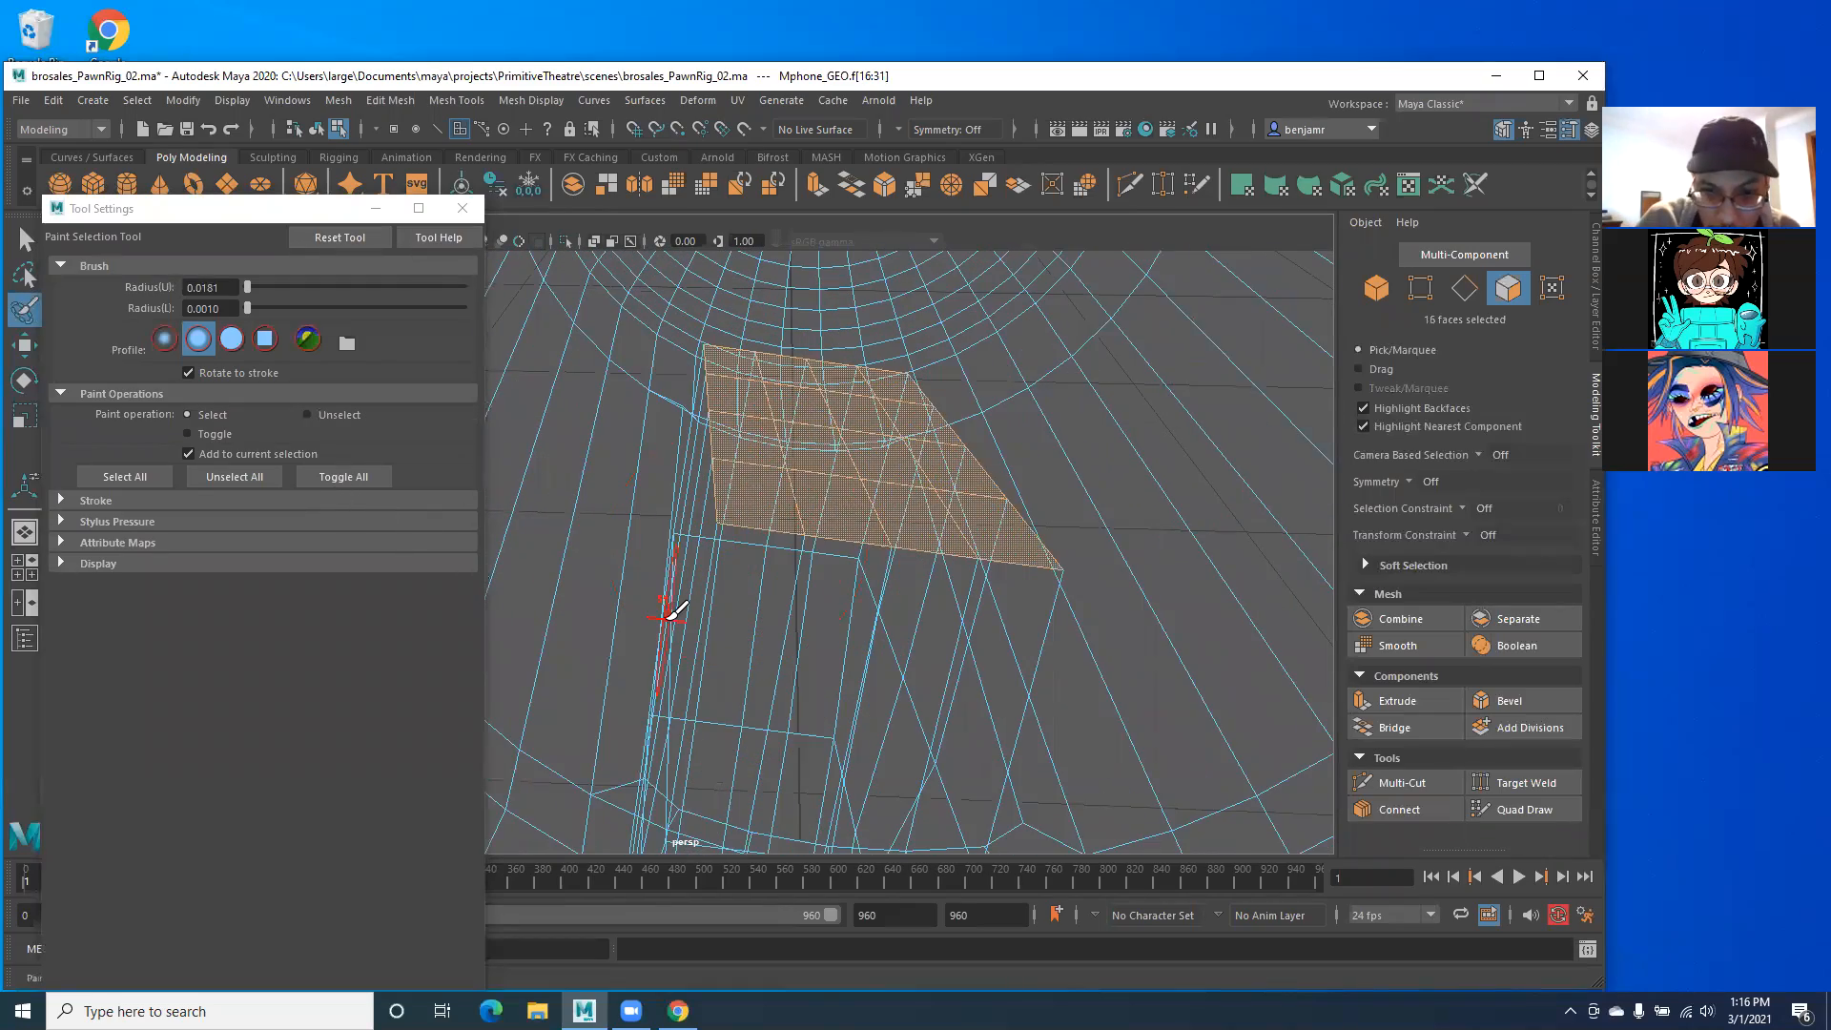
key("Delete")
left_click(25, 238)
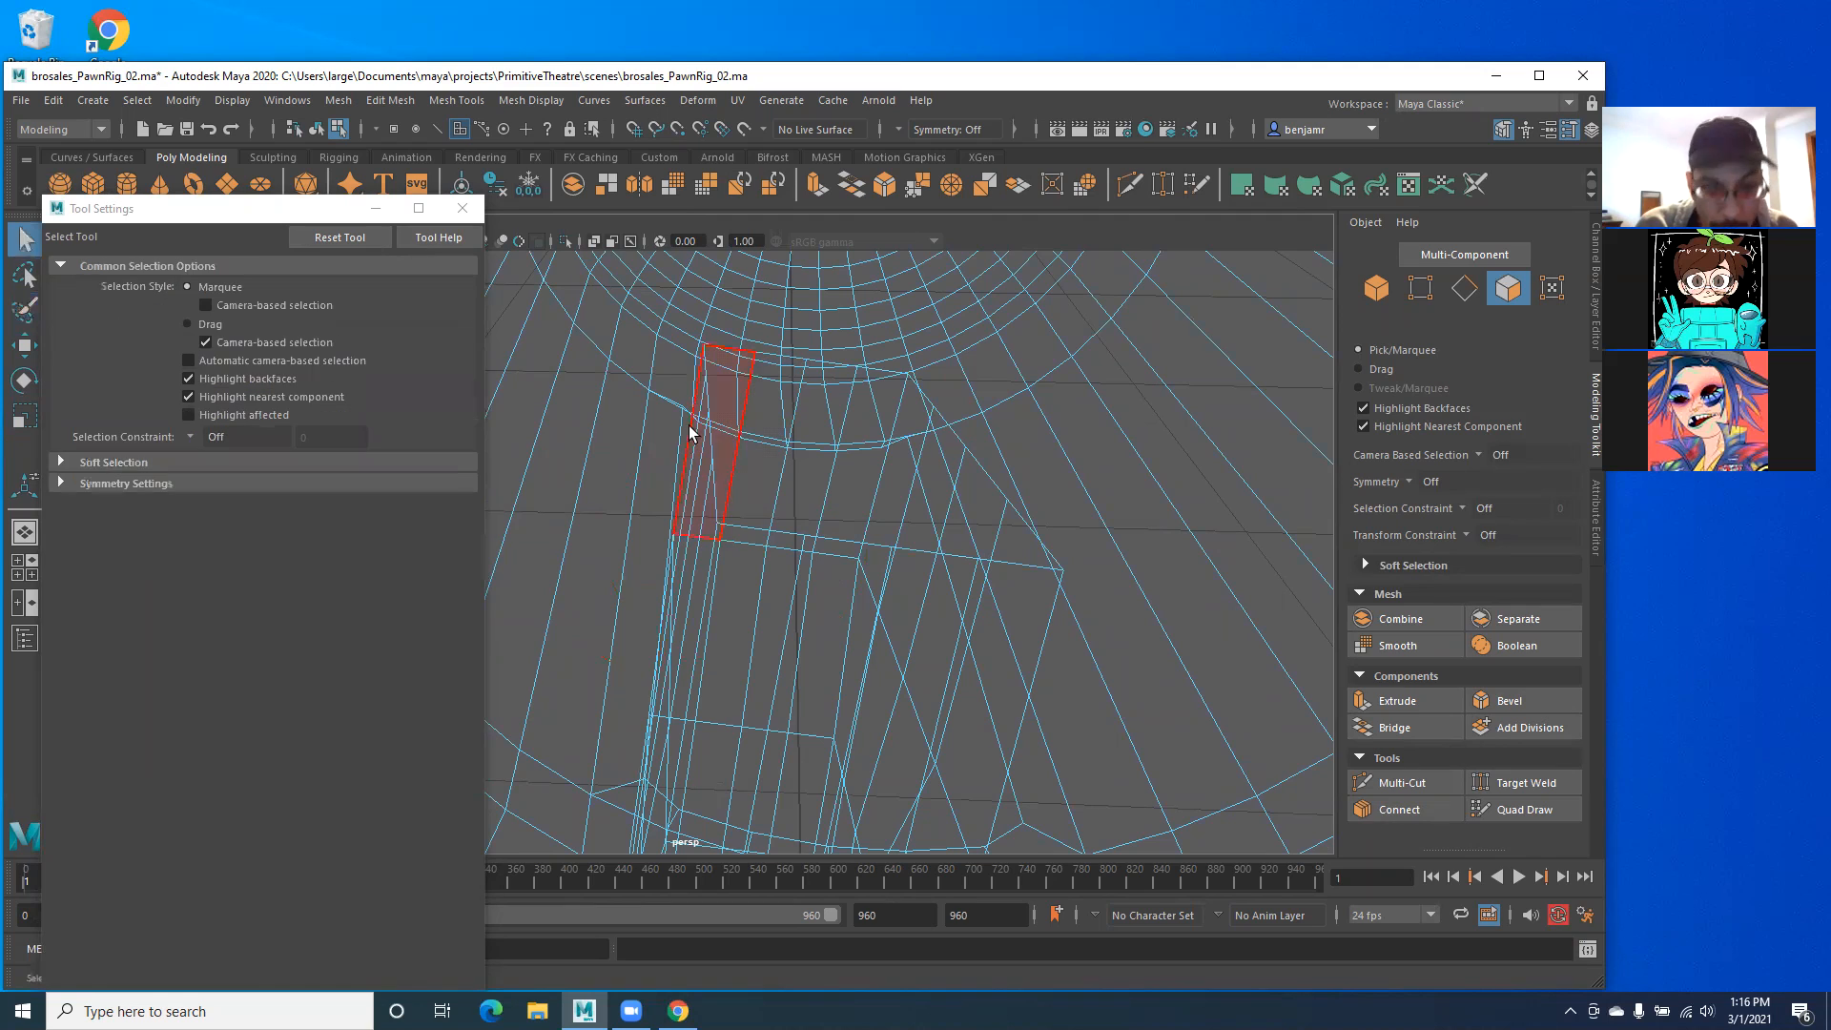
left_click(463, 208)
Step: Examine in shaded view the gap between the barrel opening and the handle's open upper end from both sides of the megaphone
mouse_move(621, 568)
left_mouse_down("alt")
mouse_move(683, 578)
mouse_move(557, 626)
left_mouse_up("alt")
key("6")
left_click_drag(590, 656, 721, 542, "alt")
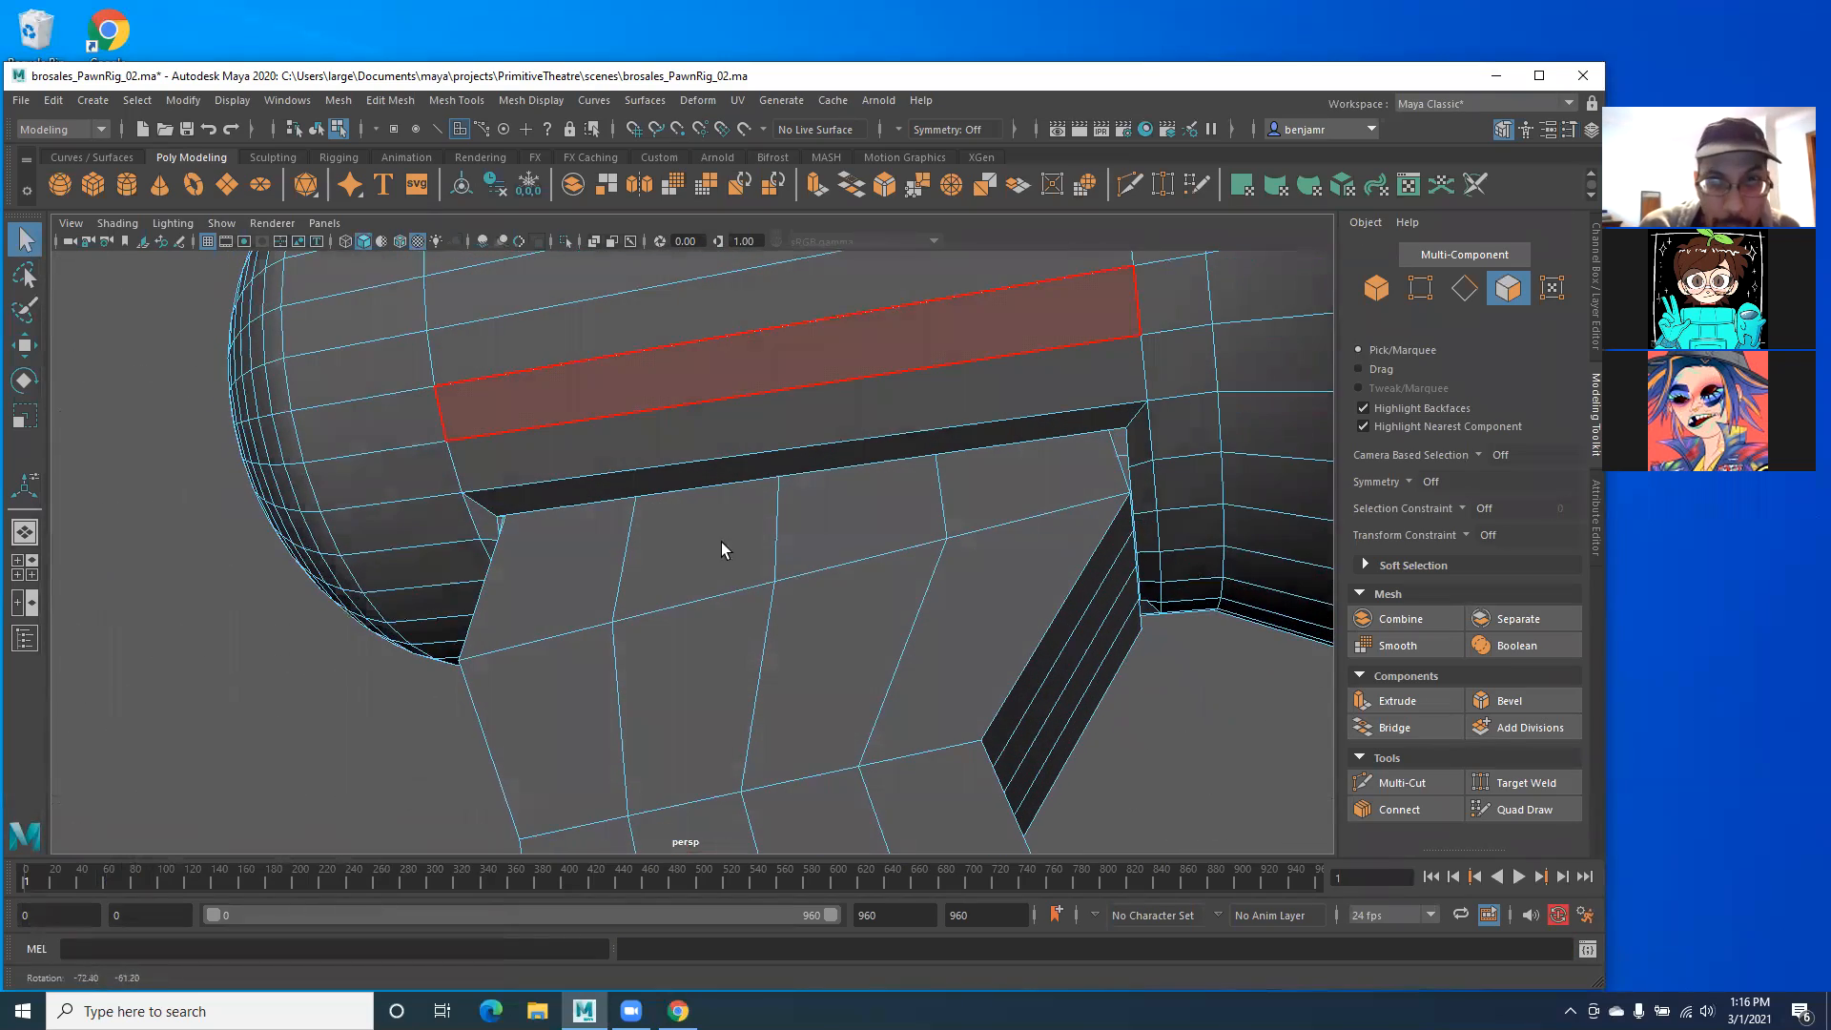
middle_click_drag(733, 434, 710, 524, "alt")
left_click_drag(520, 618, 477, 606, "alt")
left_click(474, 593)
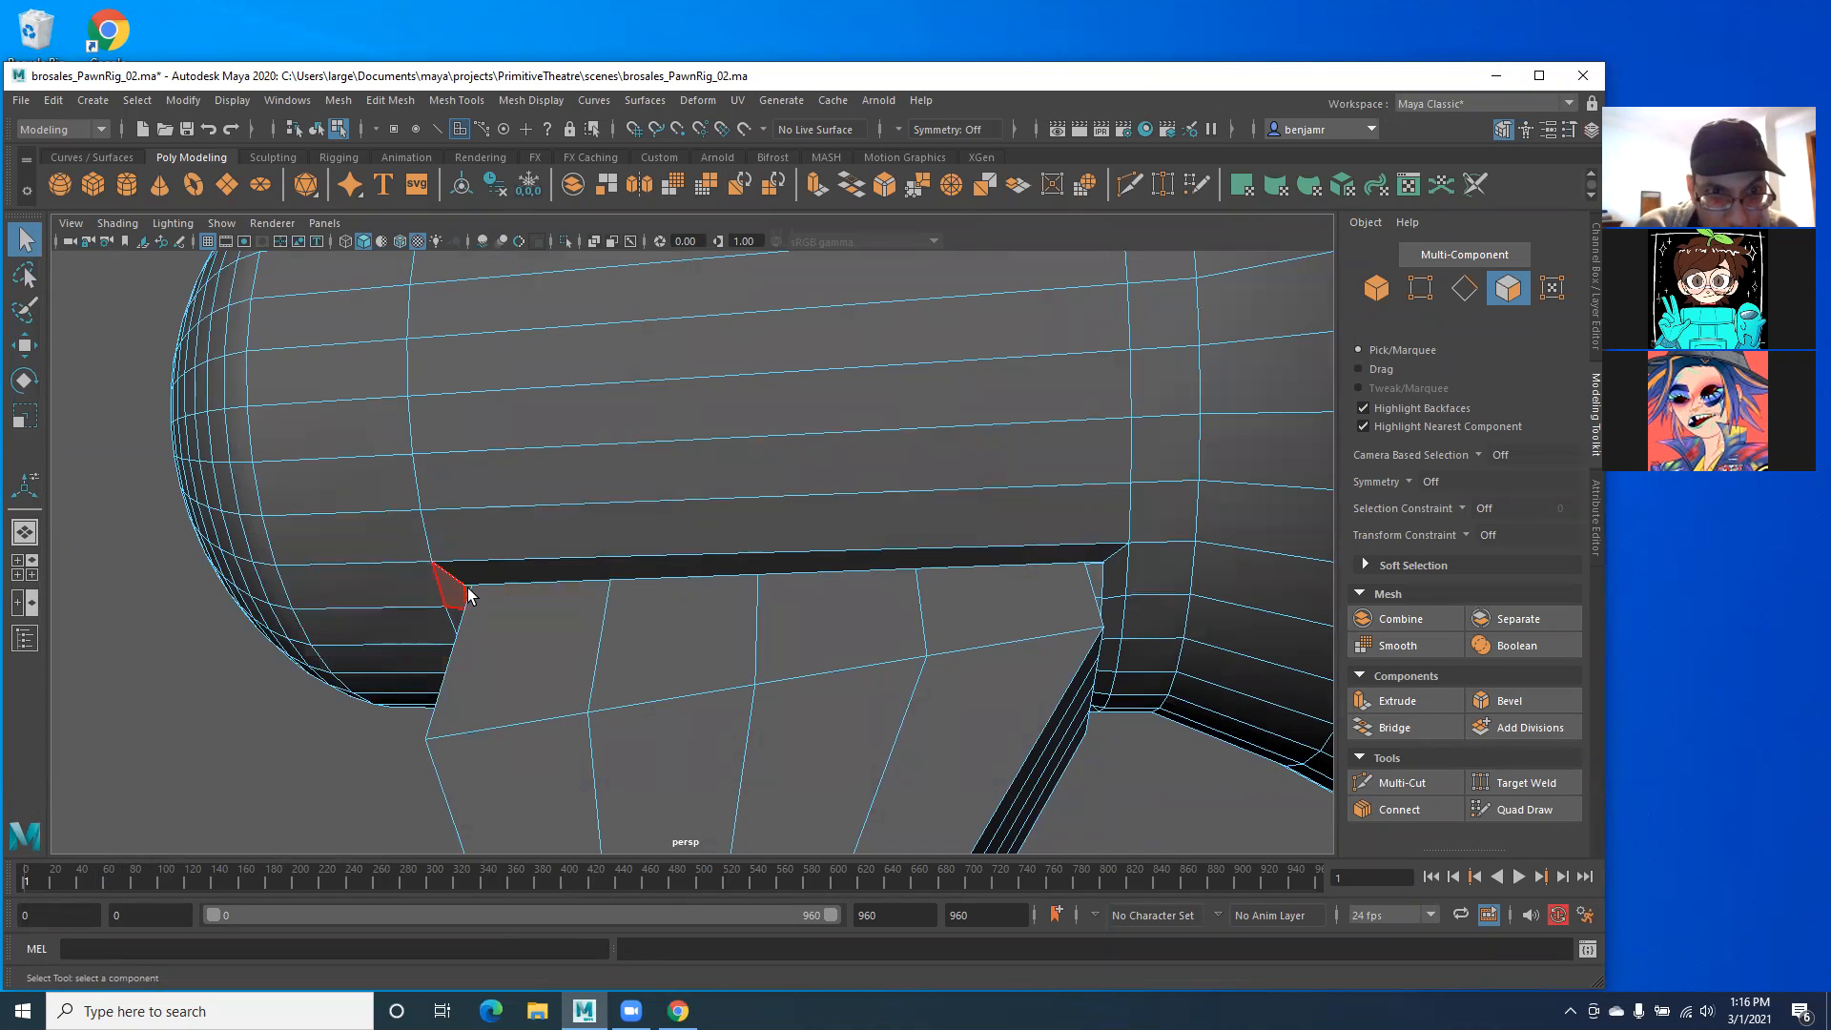
left_click_drag(715, 619, 711, 608, "alt")
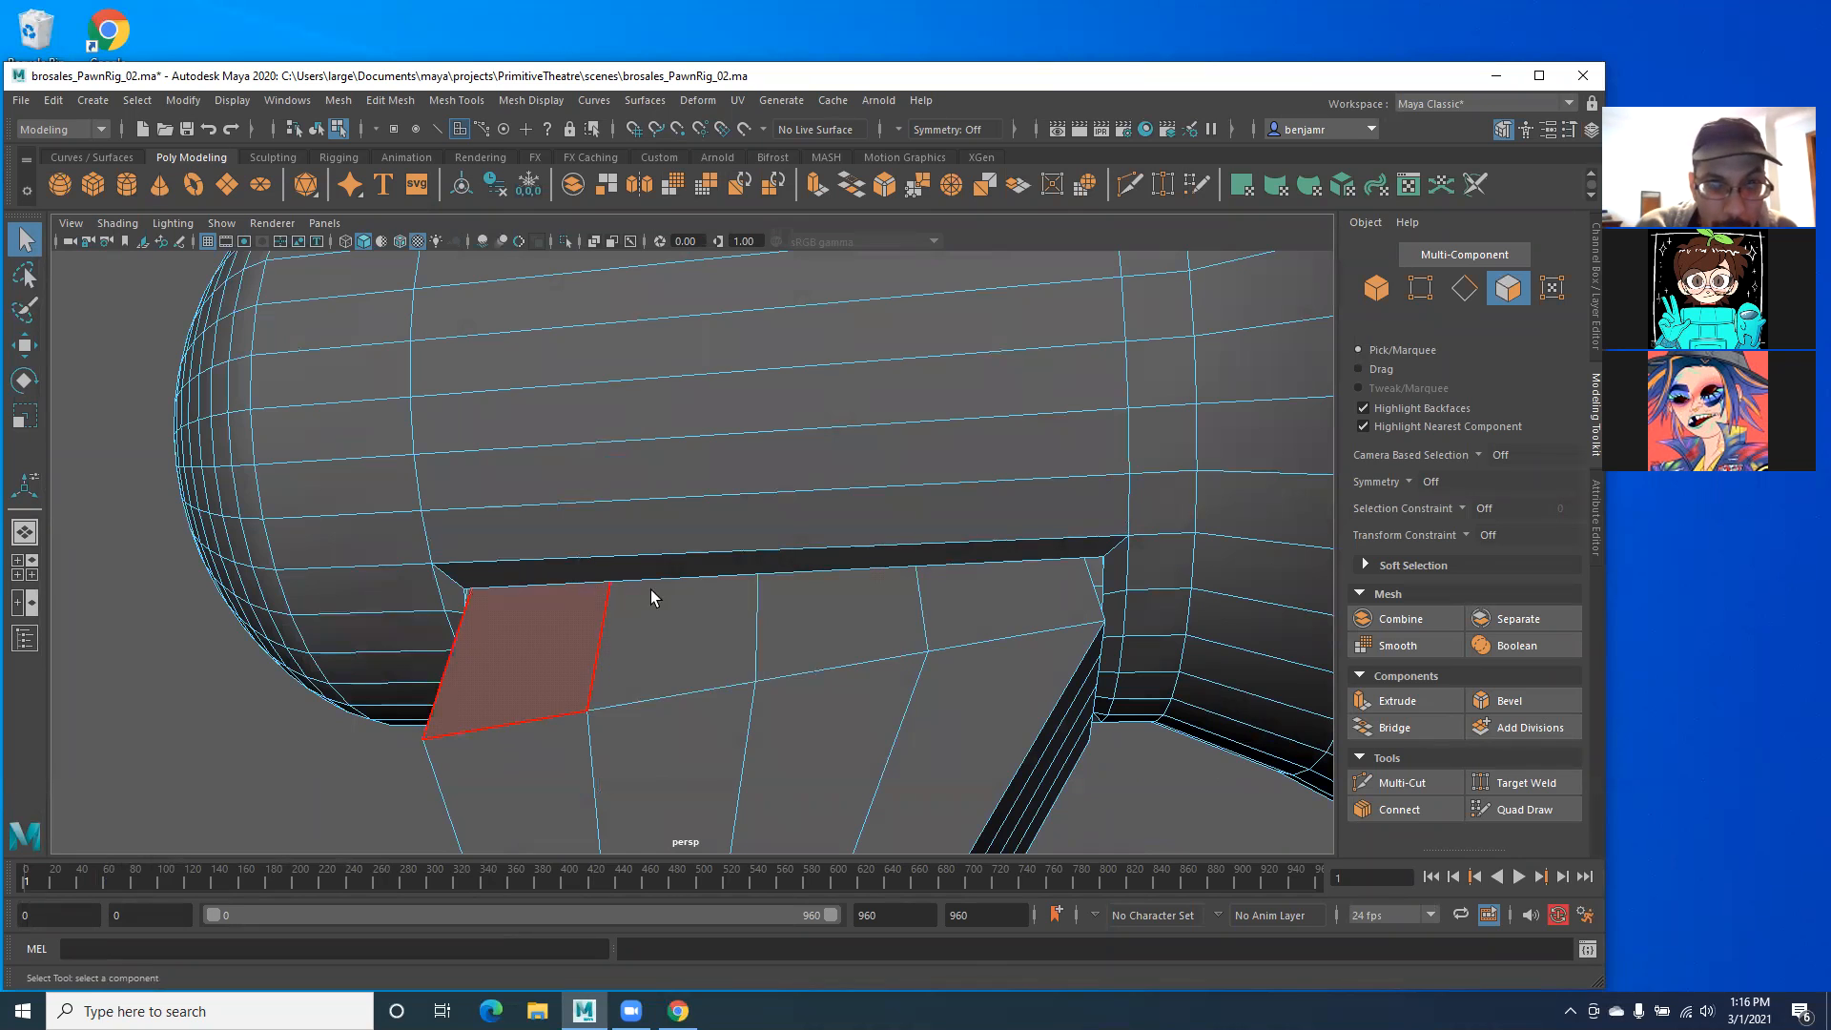
left_click_drag(649, 480, 778, 690, "alt")
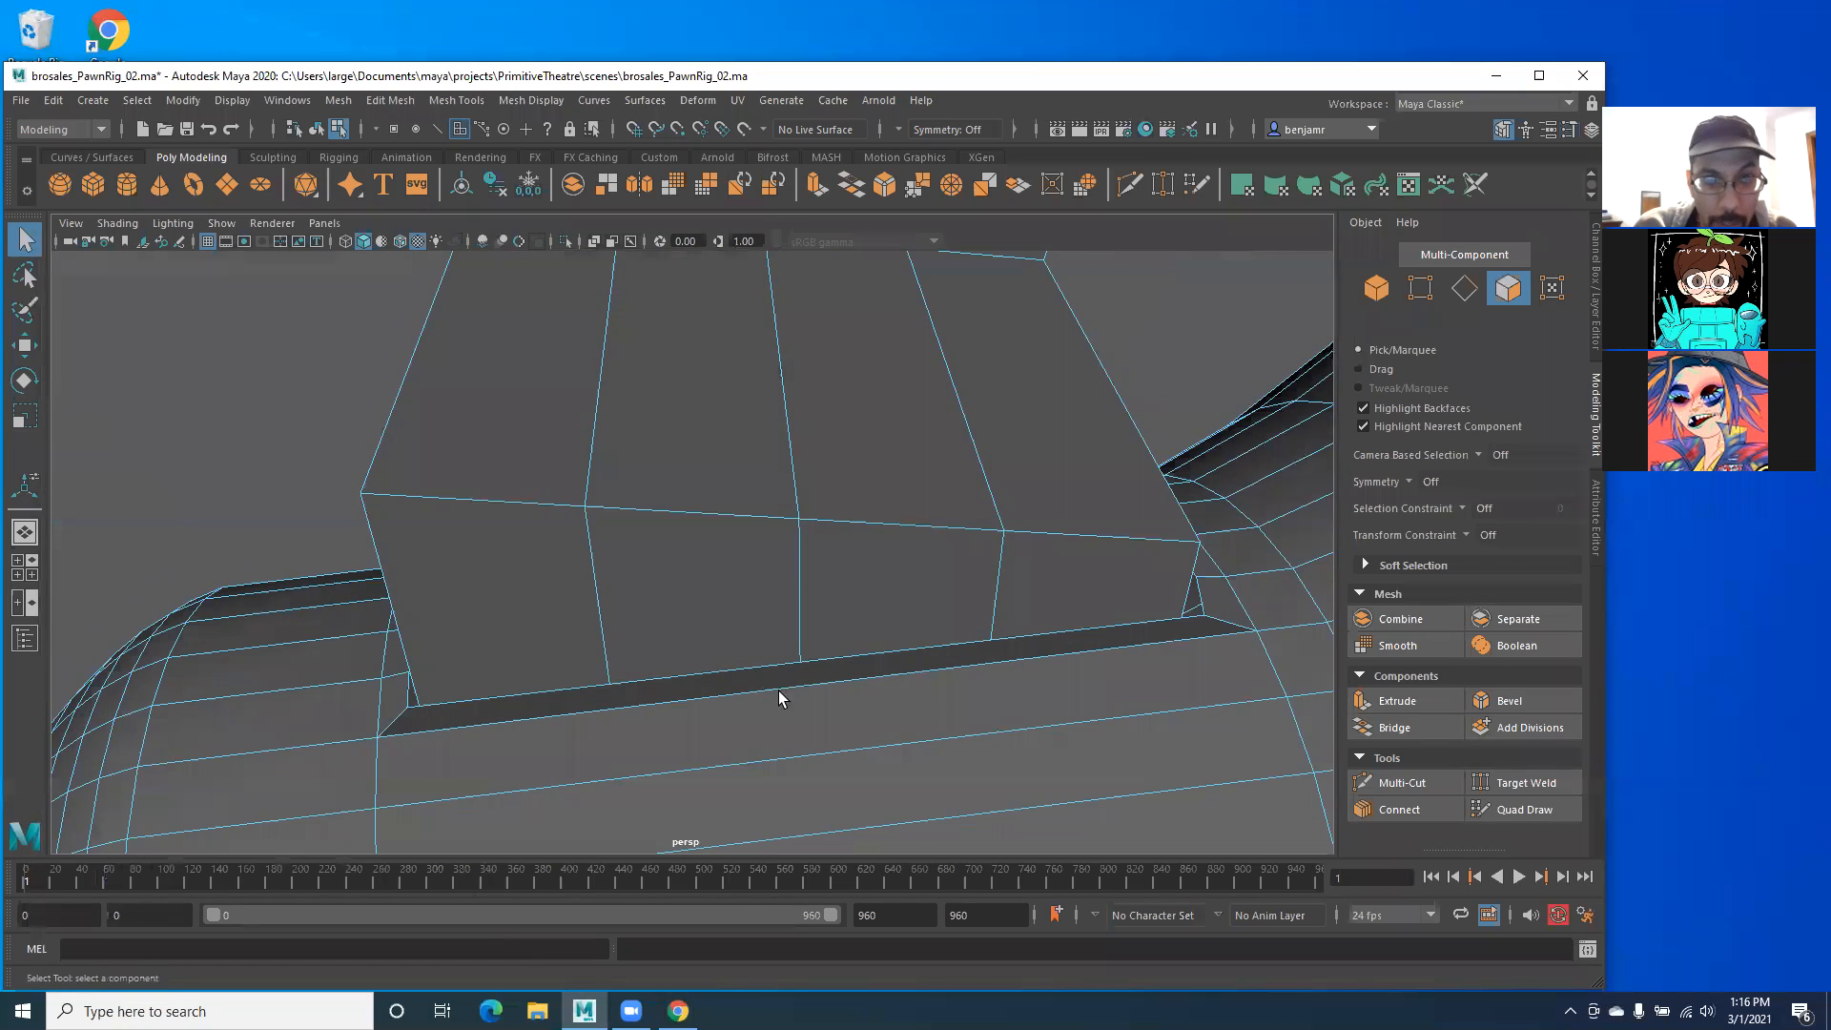
right_click_drag(660, 627, 452, 637, "alt")
left_click_drag(452, 638, 557, 555, "alt")
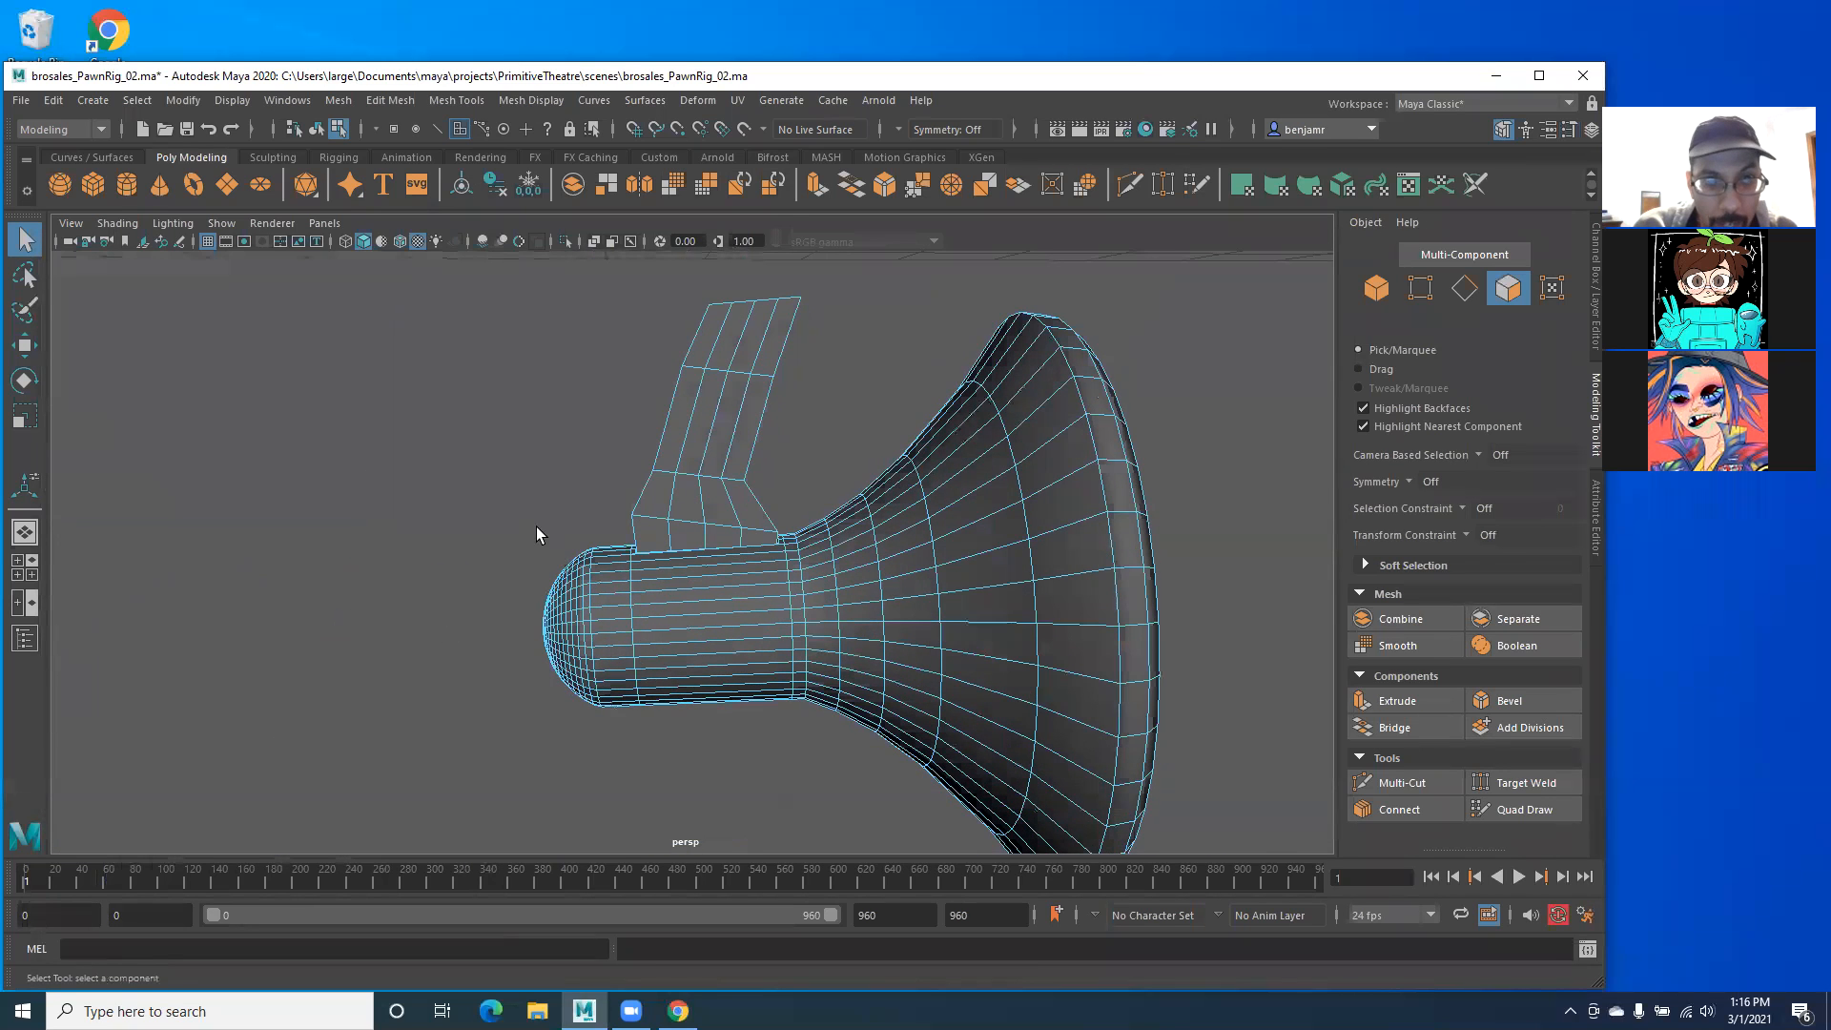
right_click_drag(536, 527, 586, 528, "alt")
middle_click_drag(585, 527, 592, 570, "alt")
left_click_drag(690, 450, 607, 507, "alt")
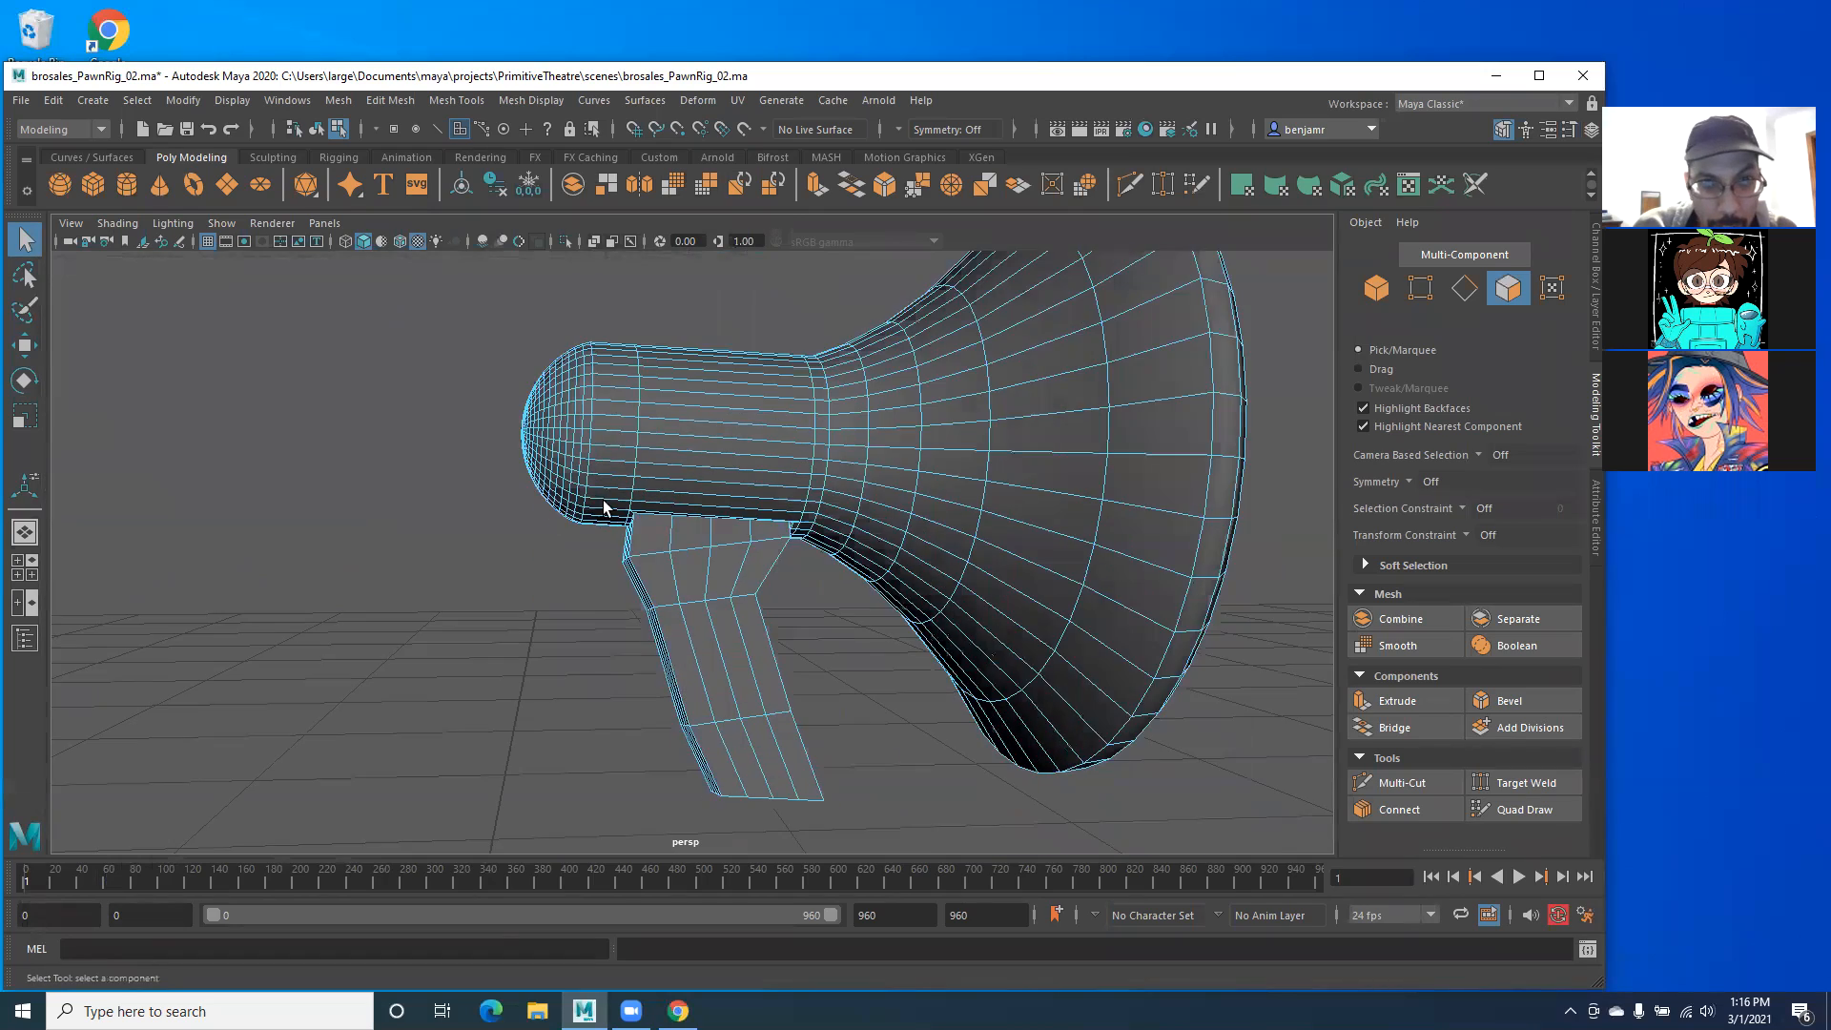
Step: Insert three edge loops around the barrel above the handle, aligned with the three edges running down the handle's side
scroll(622, 558, "up", 4)
middle_click_drag(622, 557, 596, 656, "alt")
left_click_drag(596, 656, 626, 536, "alt")
right_click(678, 496)
left_click(678, 434)
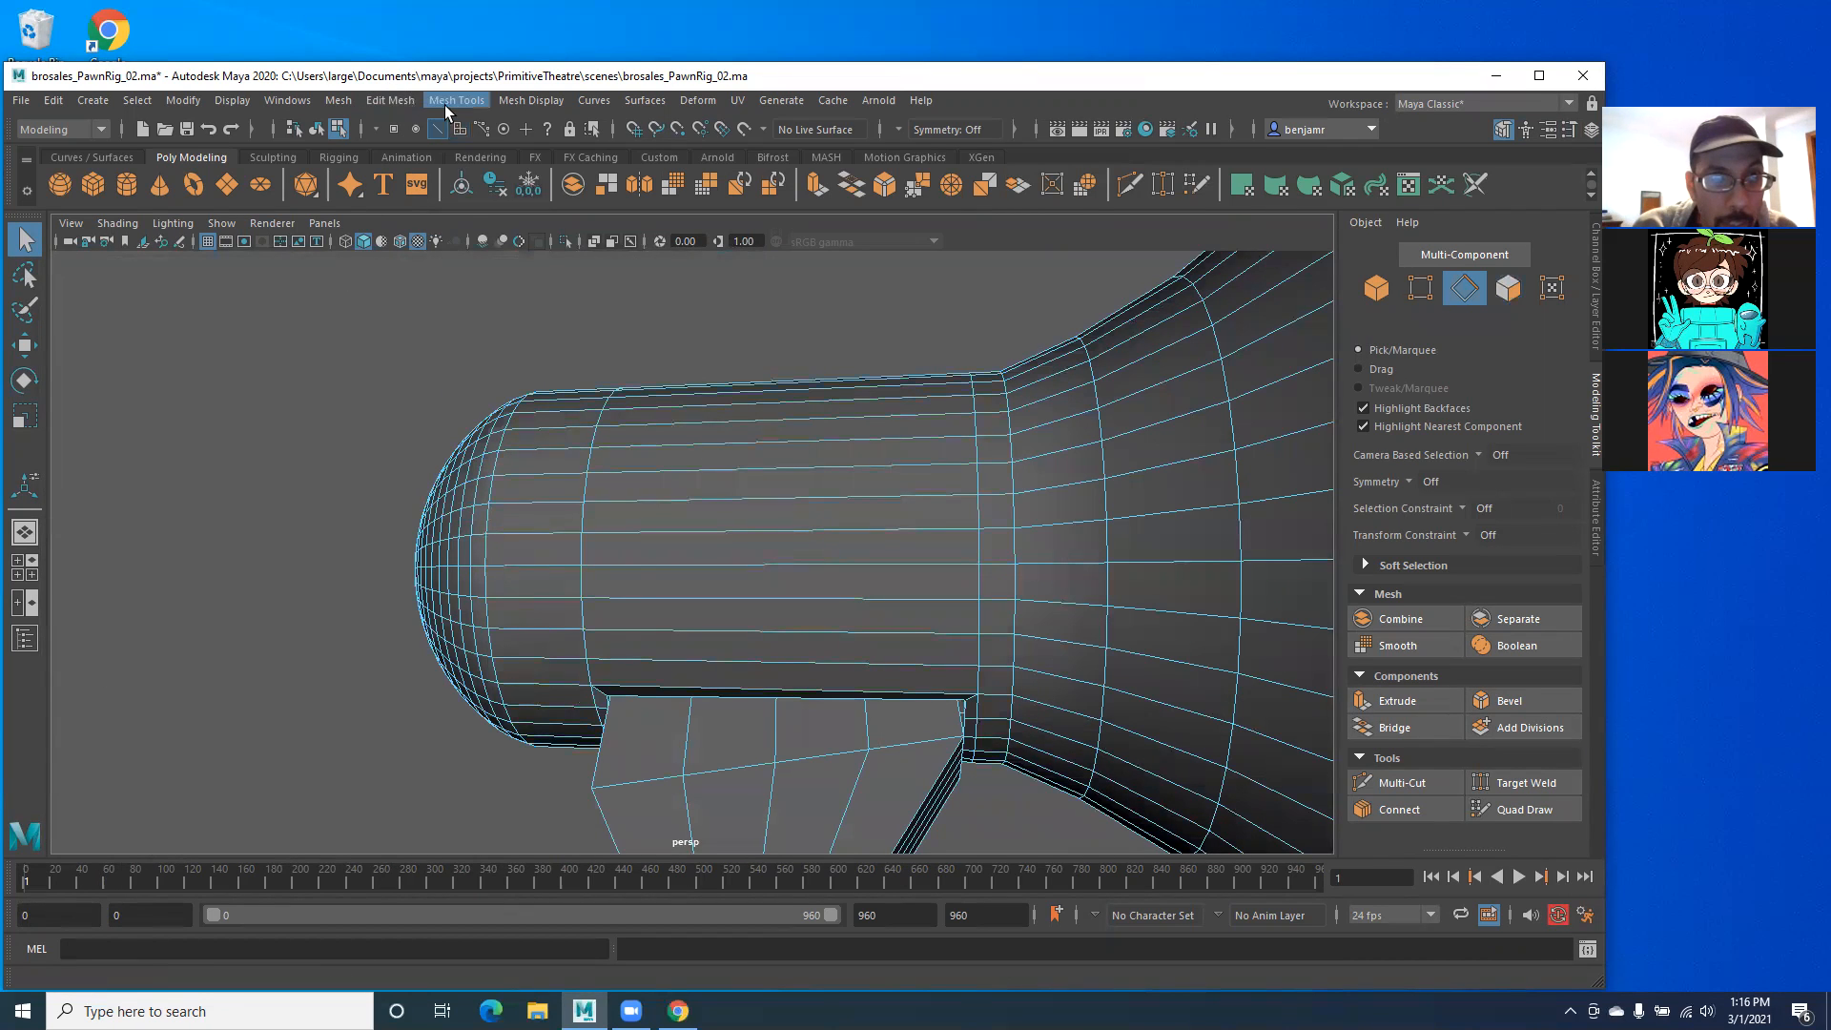
left_click(393, 101)
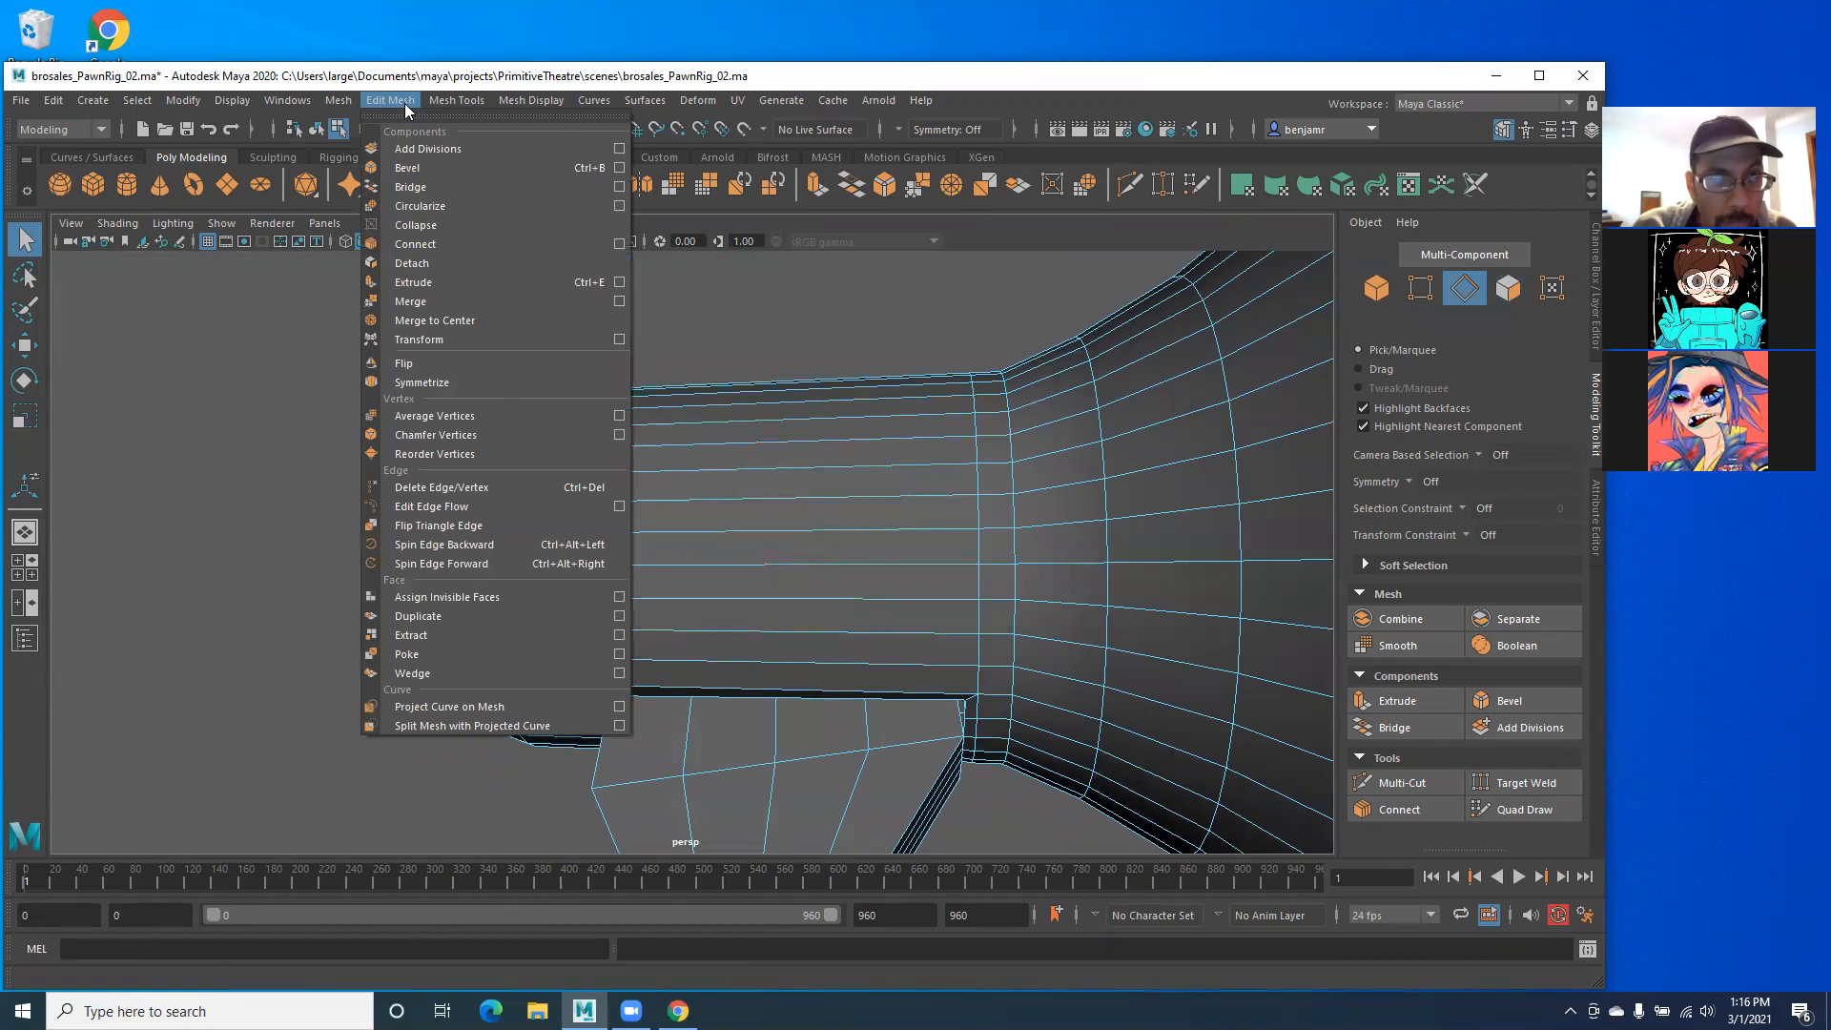
mouse_move(530, 101)
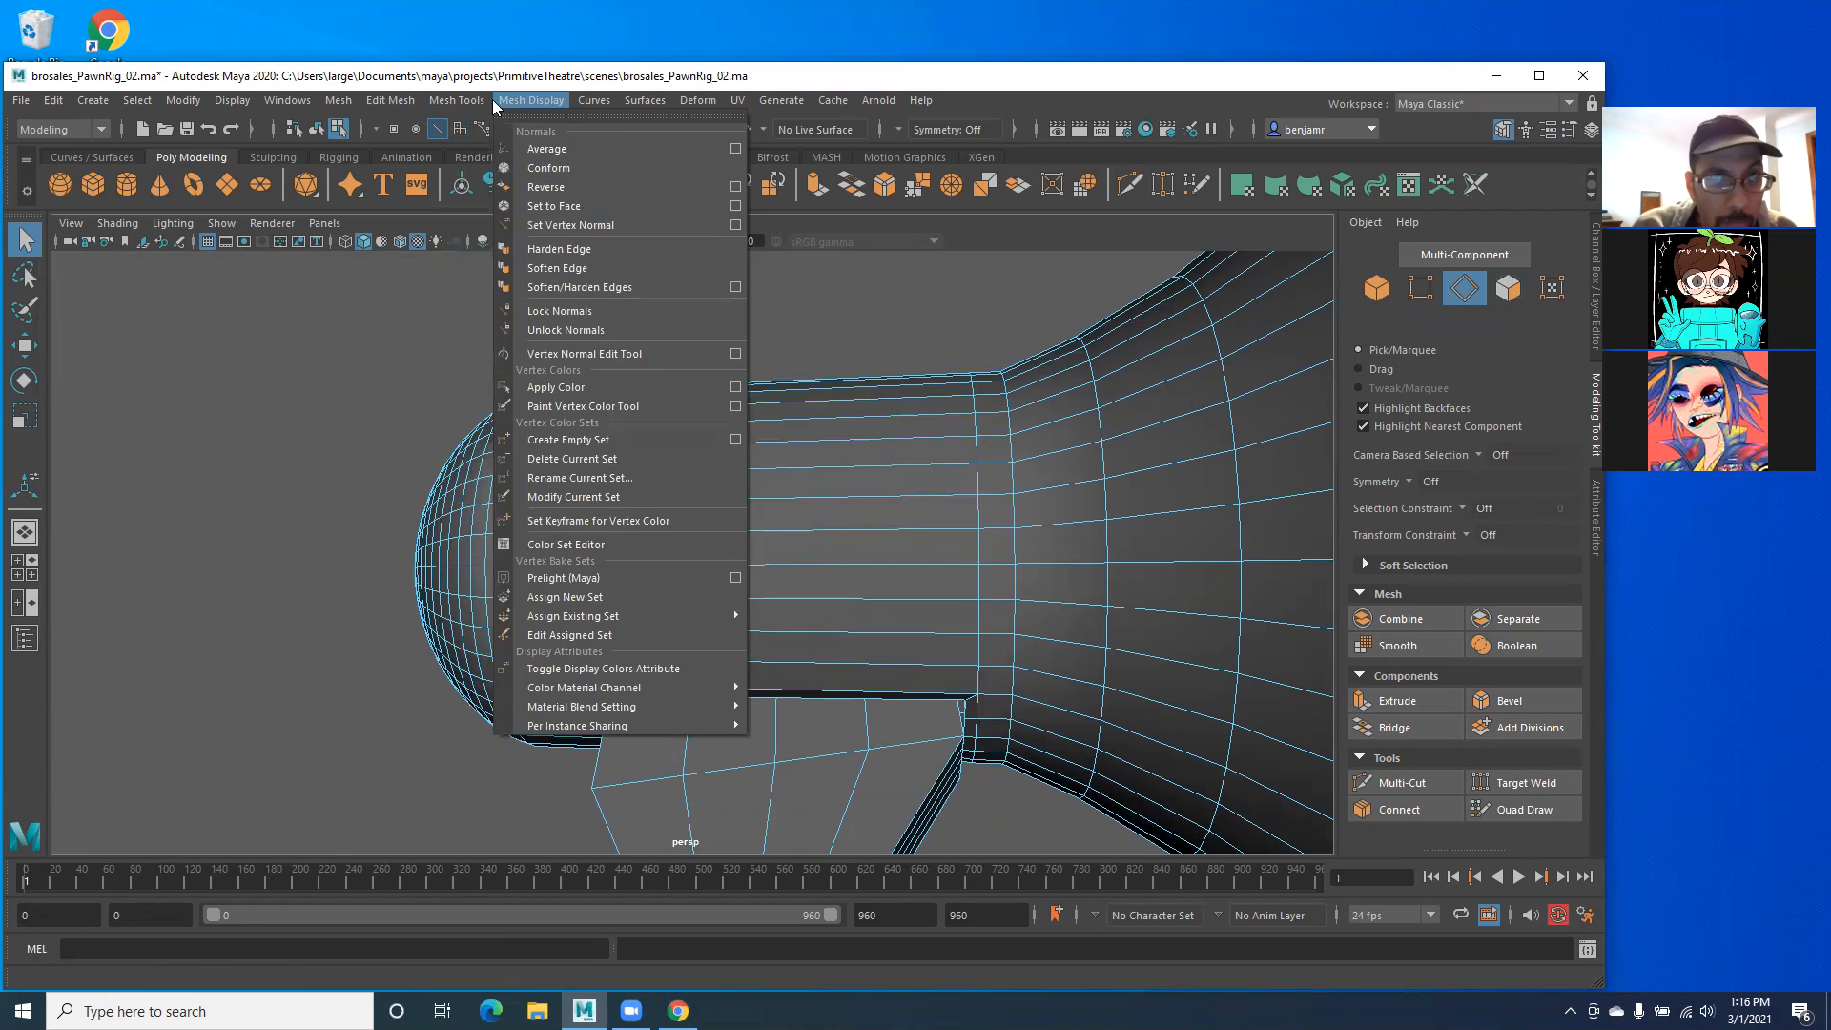
mouse_move(462, 101)
left_click(482, 248)
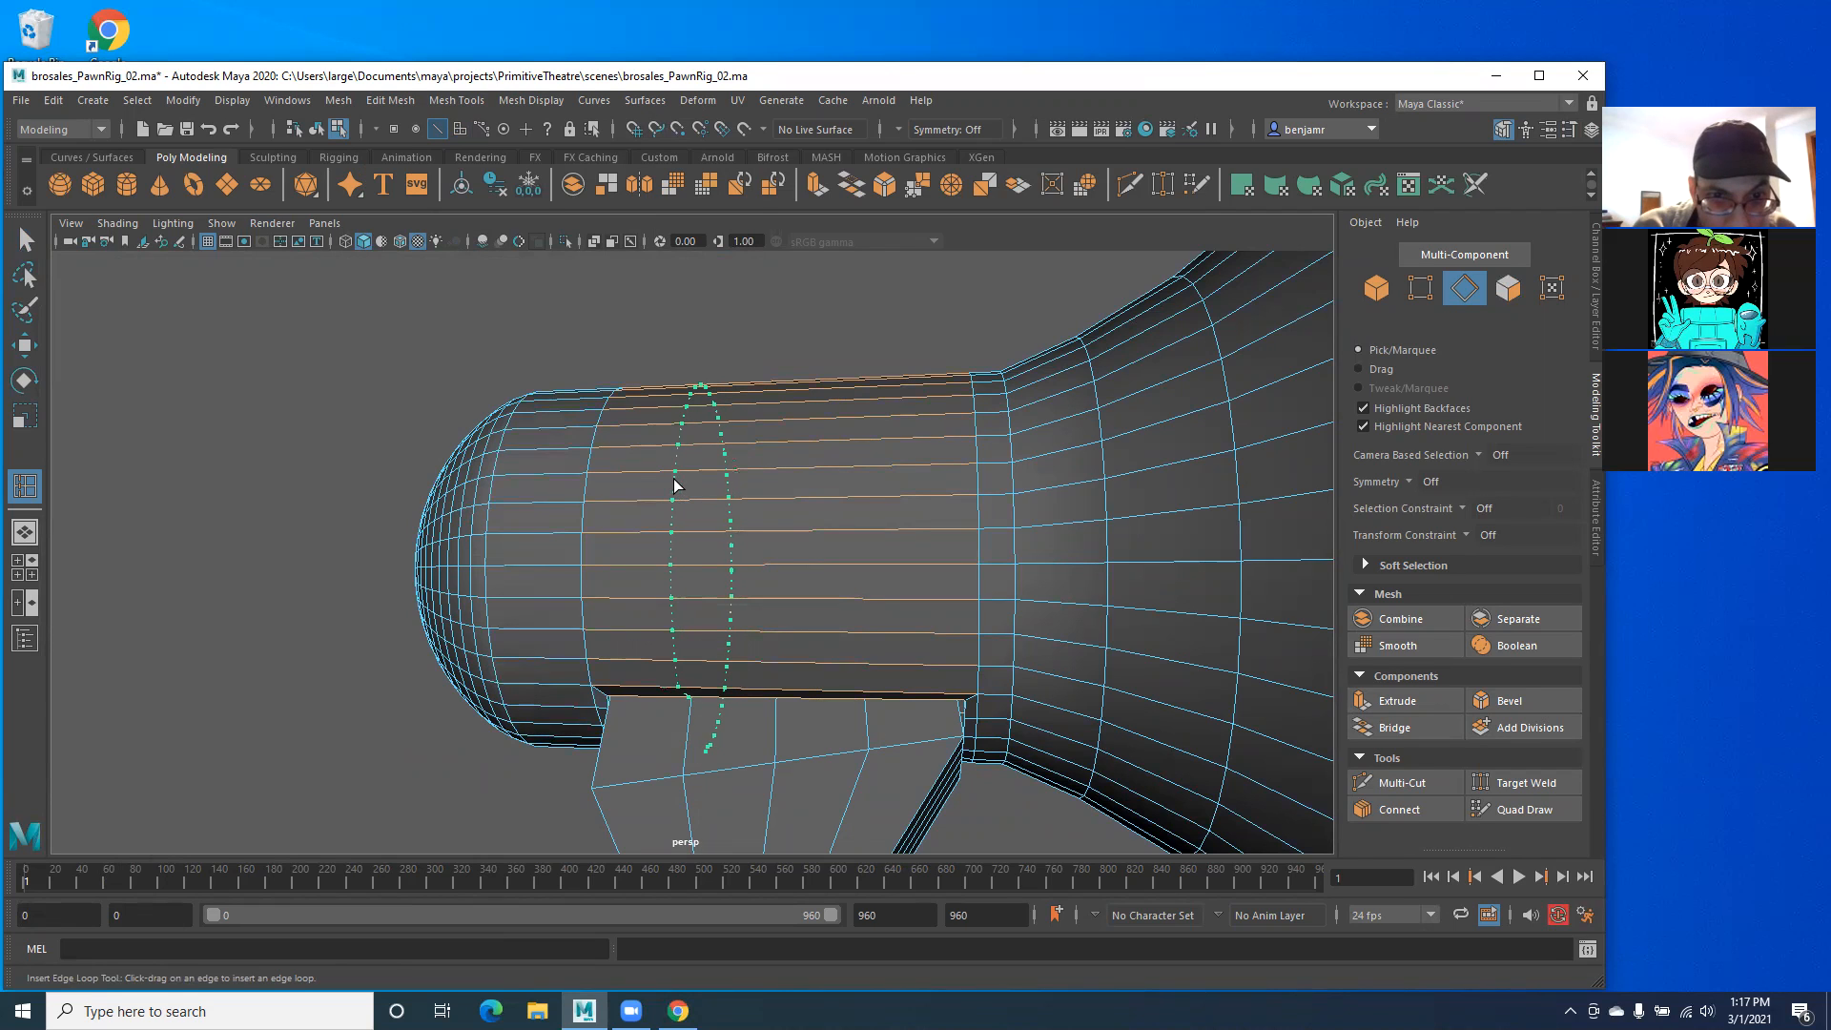
left_click(734, 503)
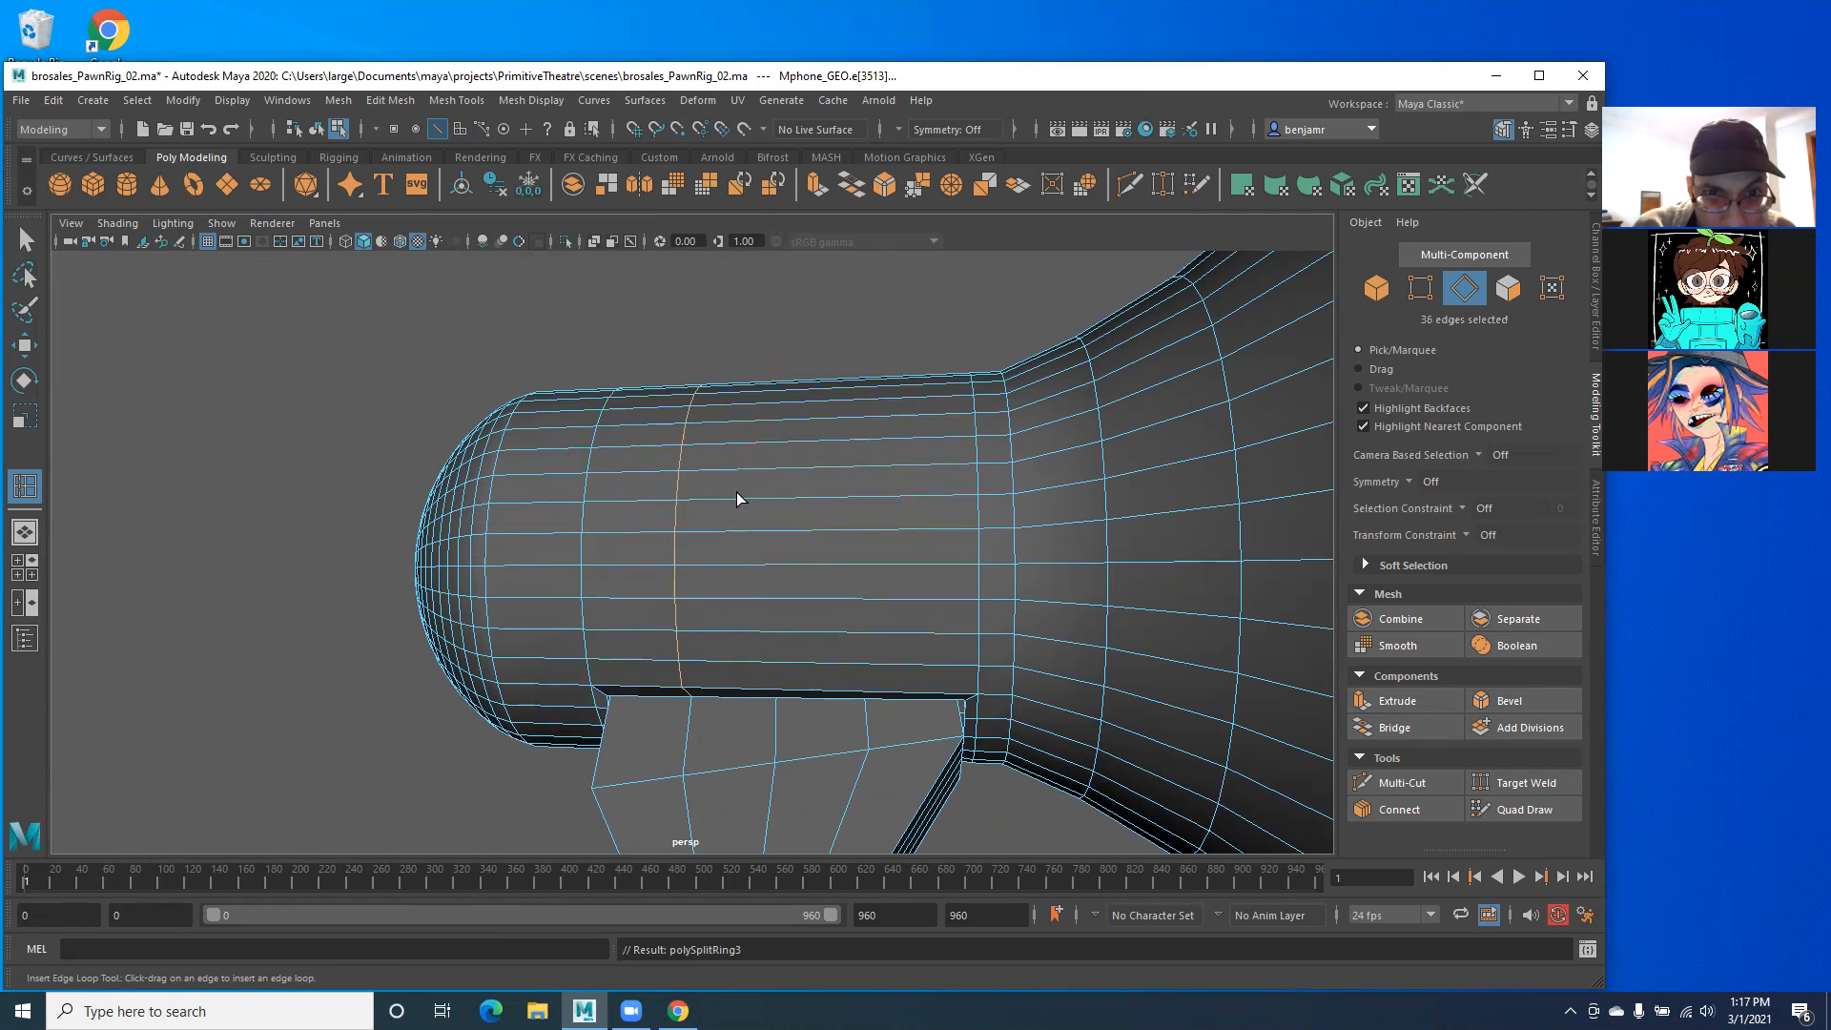
left_click(801, 520)
left_click_drag(833, 532, 867, 544)
key("q")
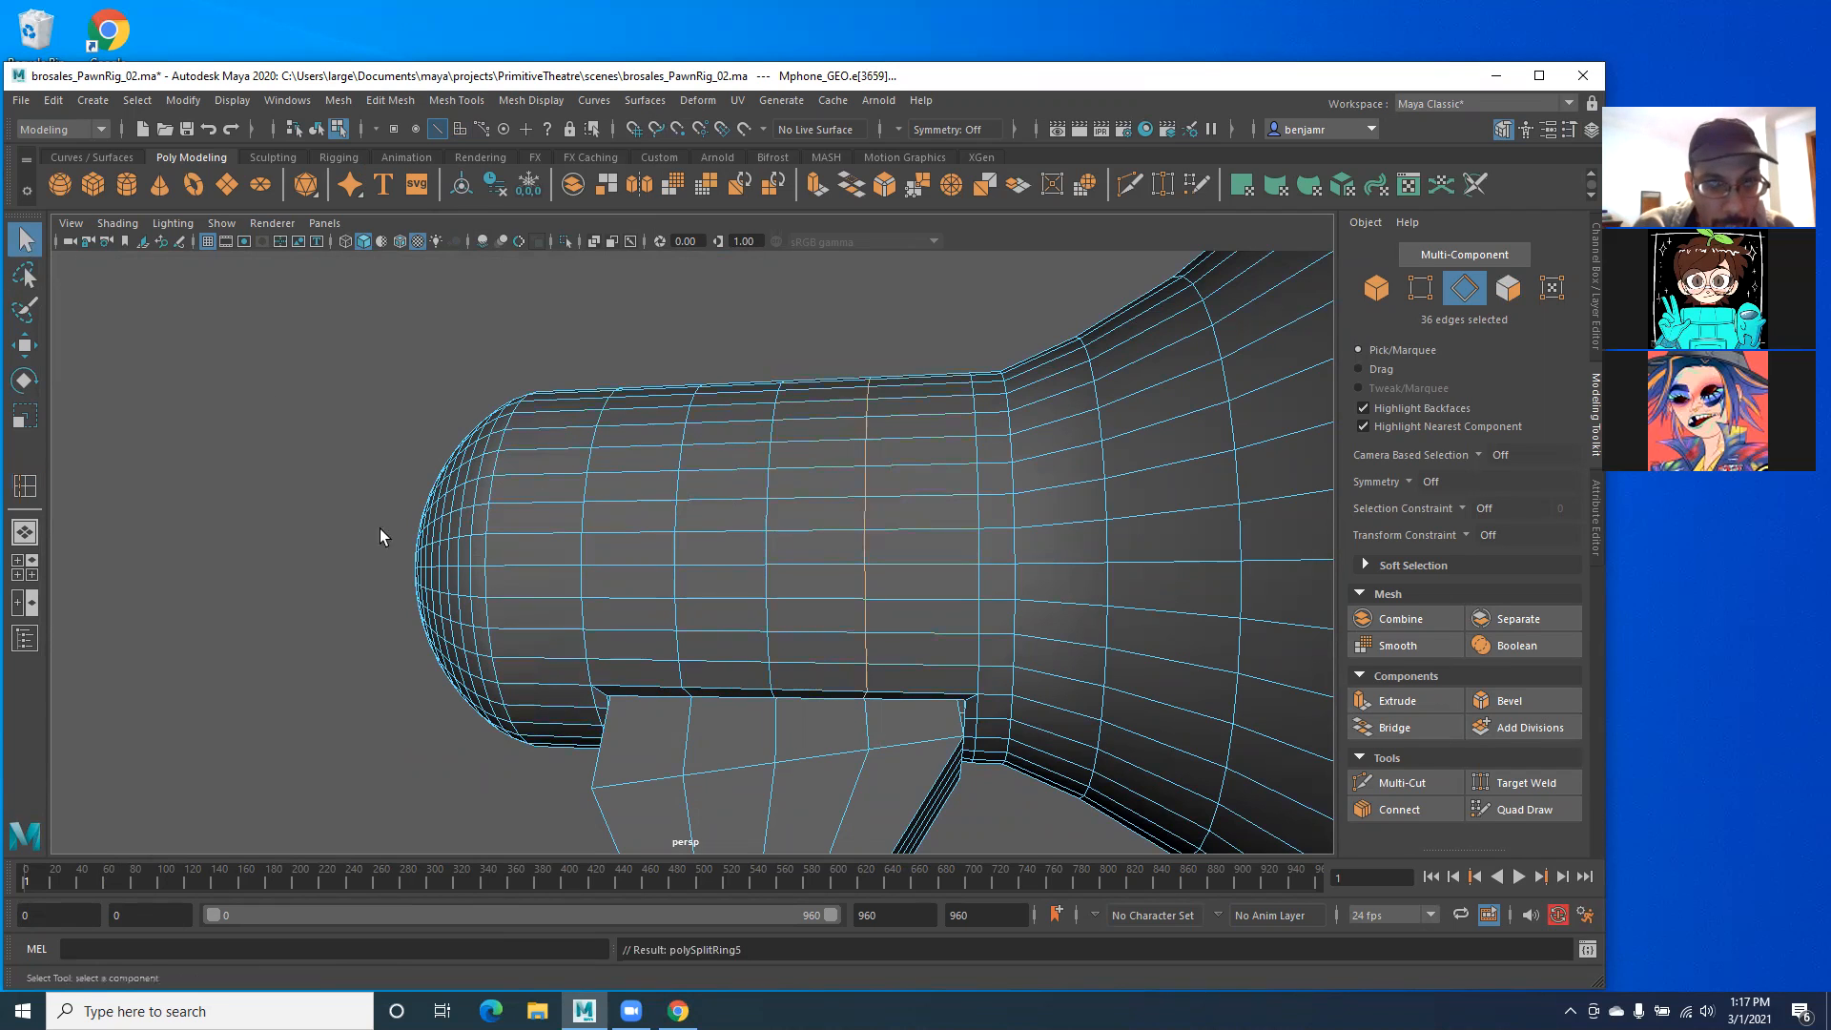
Step: Examine the inside and outside of the barrel to compare its edges with the vertices around the handle's open upper end
left_click_drag(421, 568, 451, 538, "alt")
left_click_drag(698, 584, 581, 639, "alt")
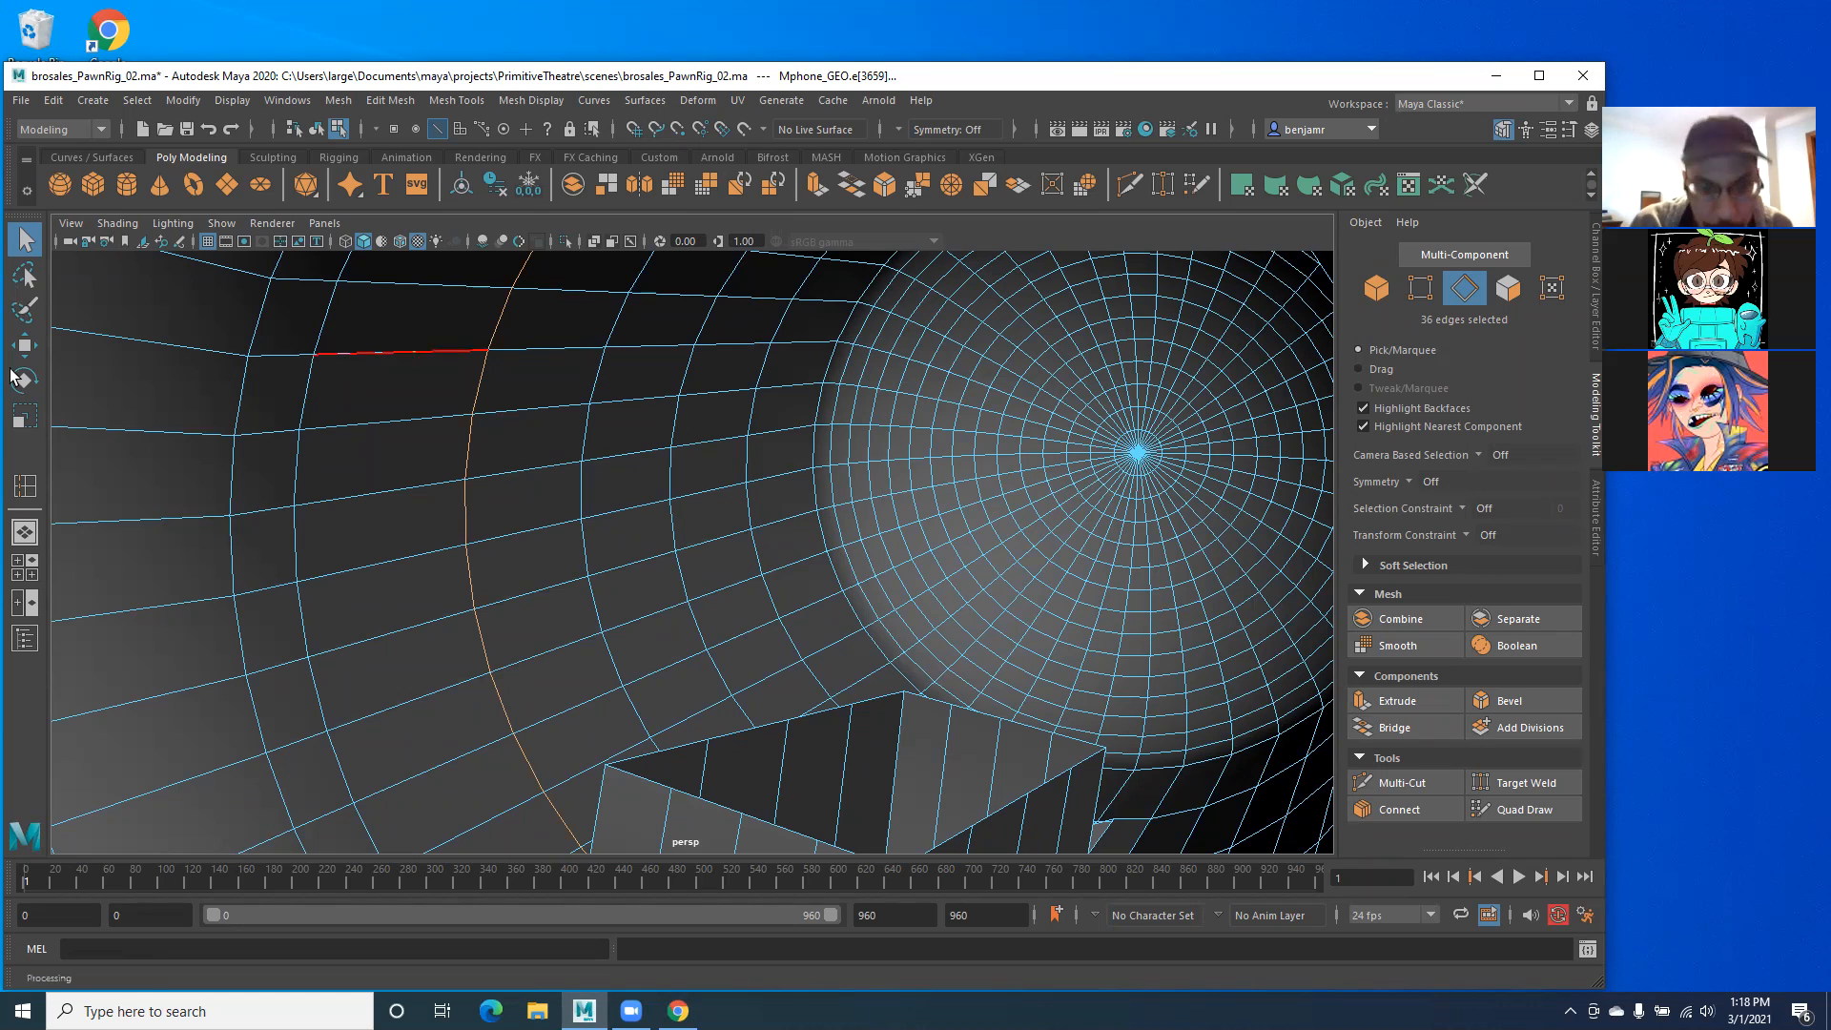
right_click_drag(459, 553, 559, 541)
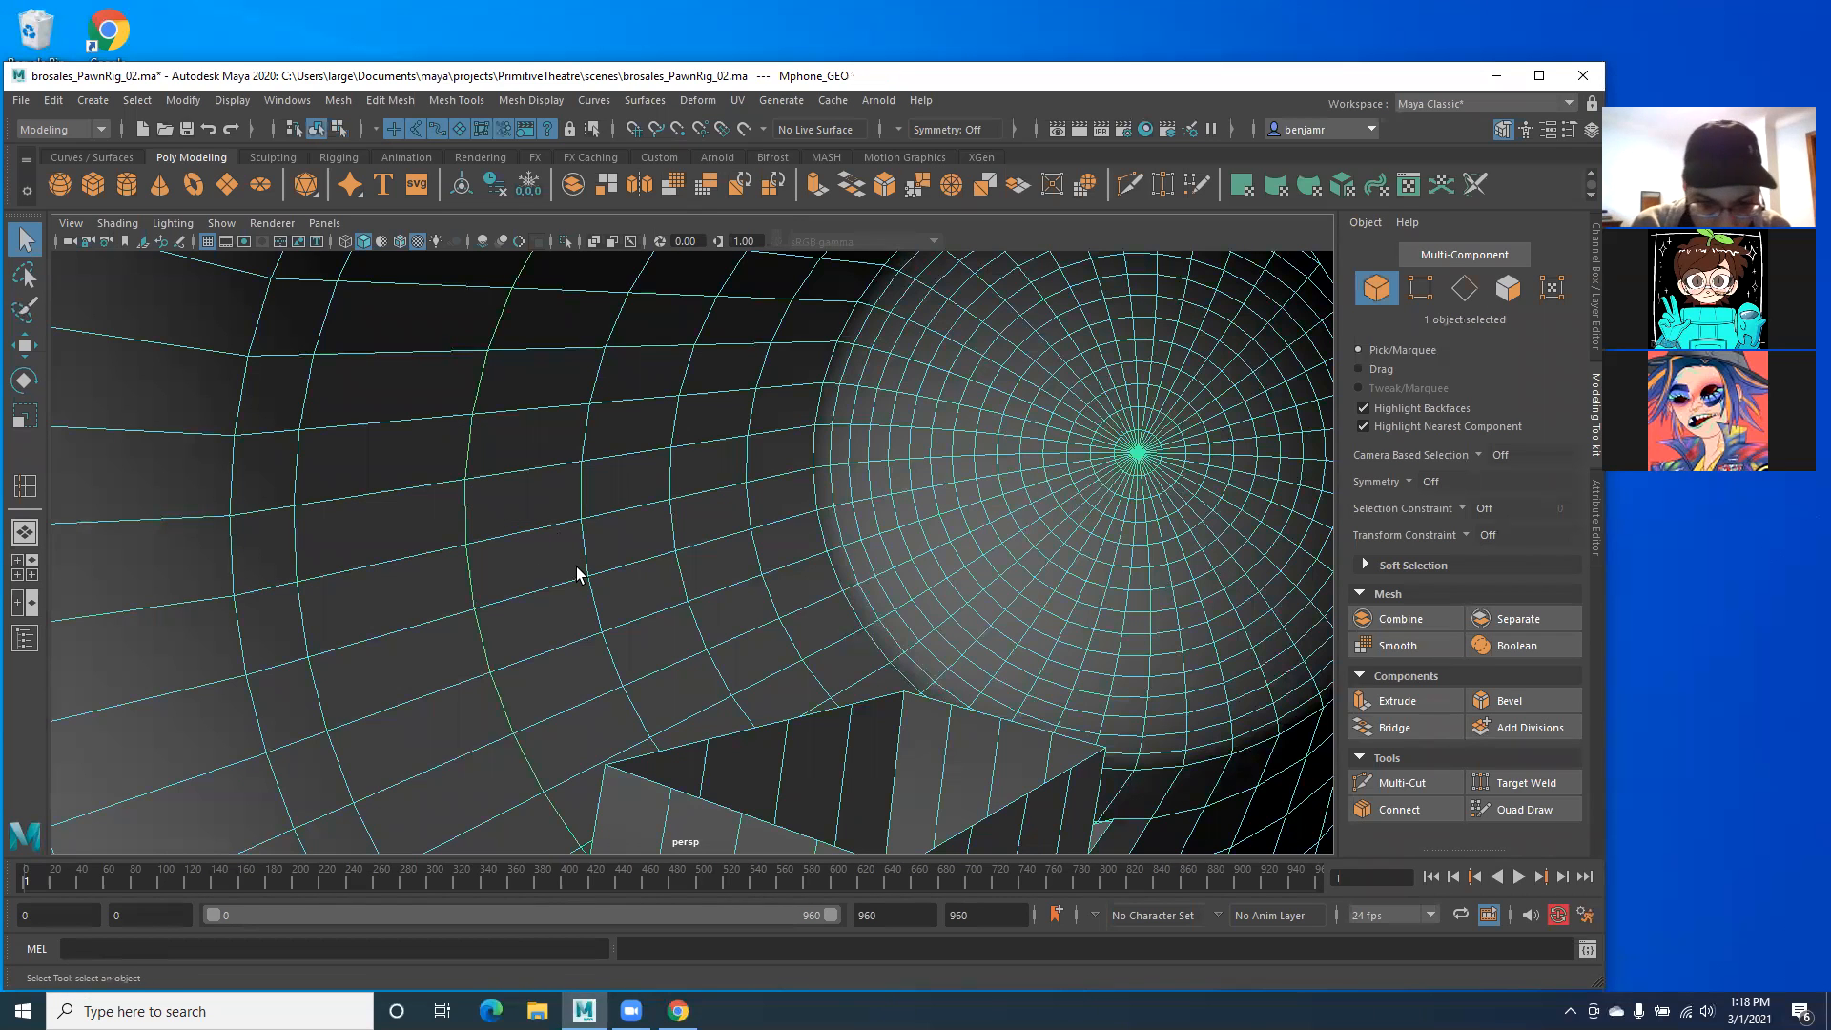
left_click_drag(781, 547, 707, 425, "alt")
middle_click_drag(706, 425, 673, 296, "alt")
left_click_drag(672, 296, 764, 425, "alt")
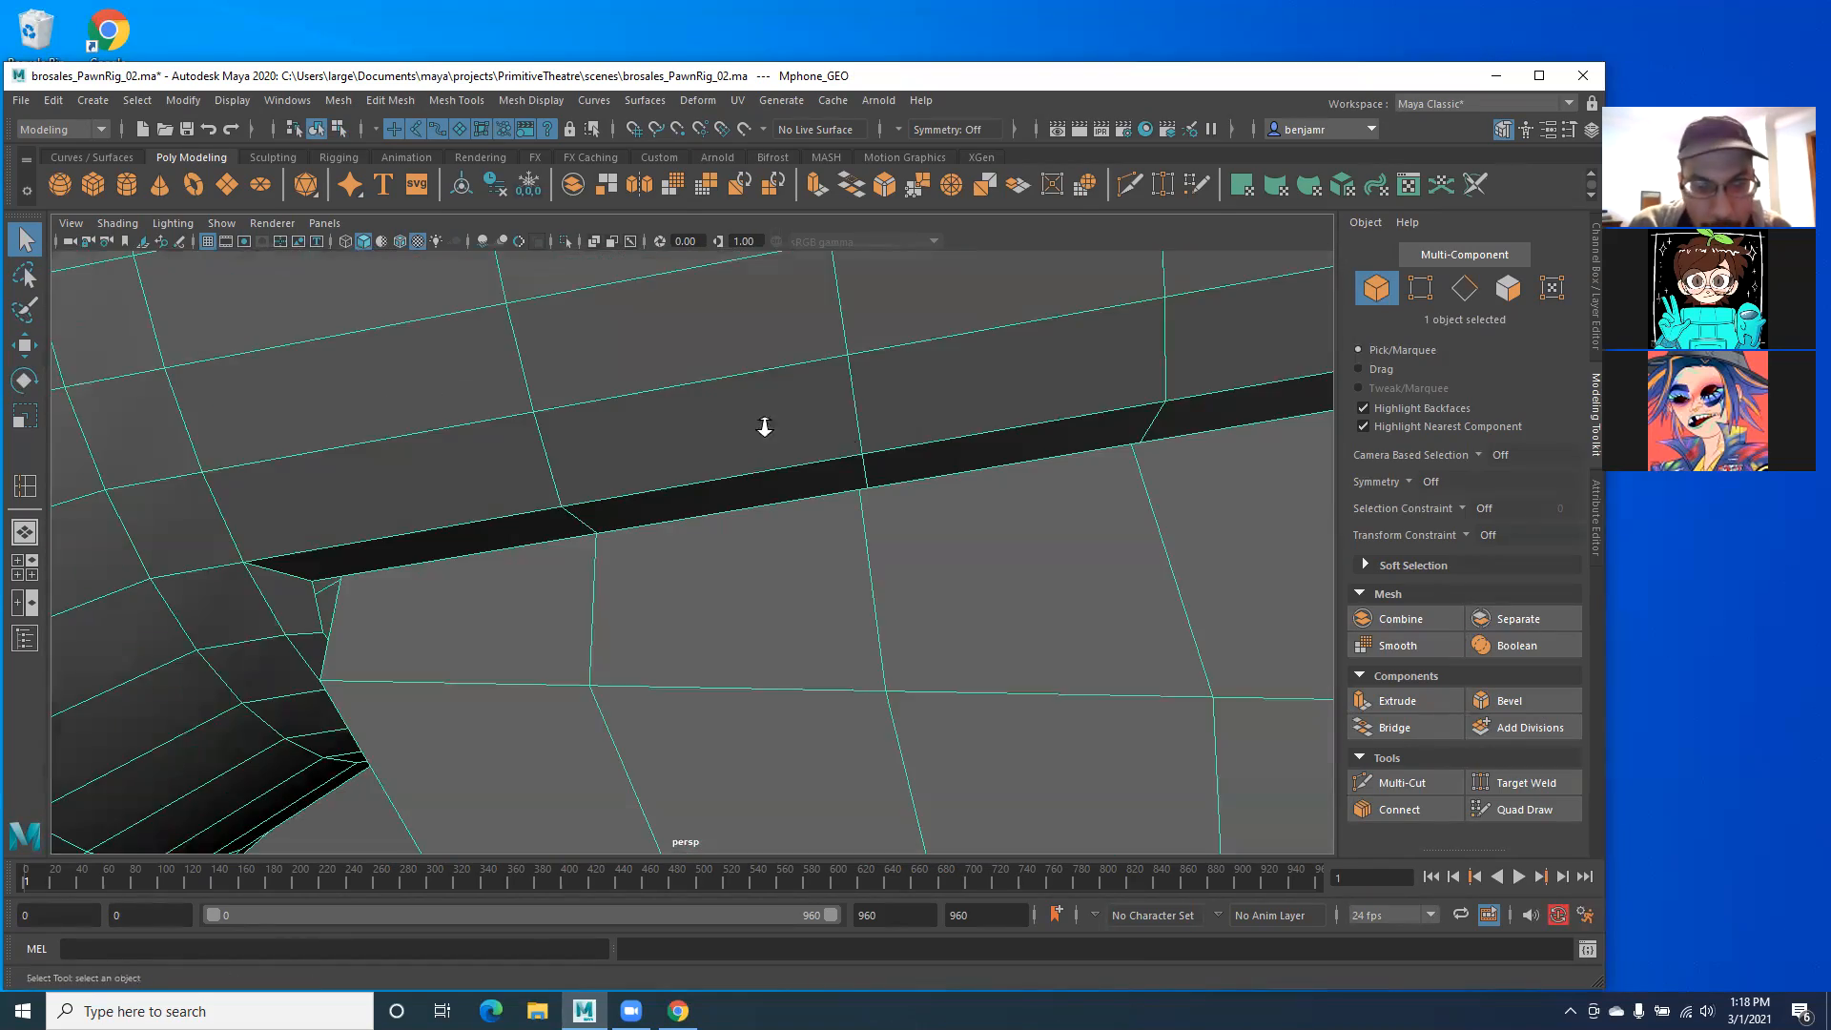
right_click_drag(764, 426, 611, 523, "alt")
scroll(611, 523, "up", 5)
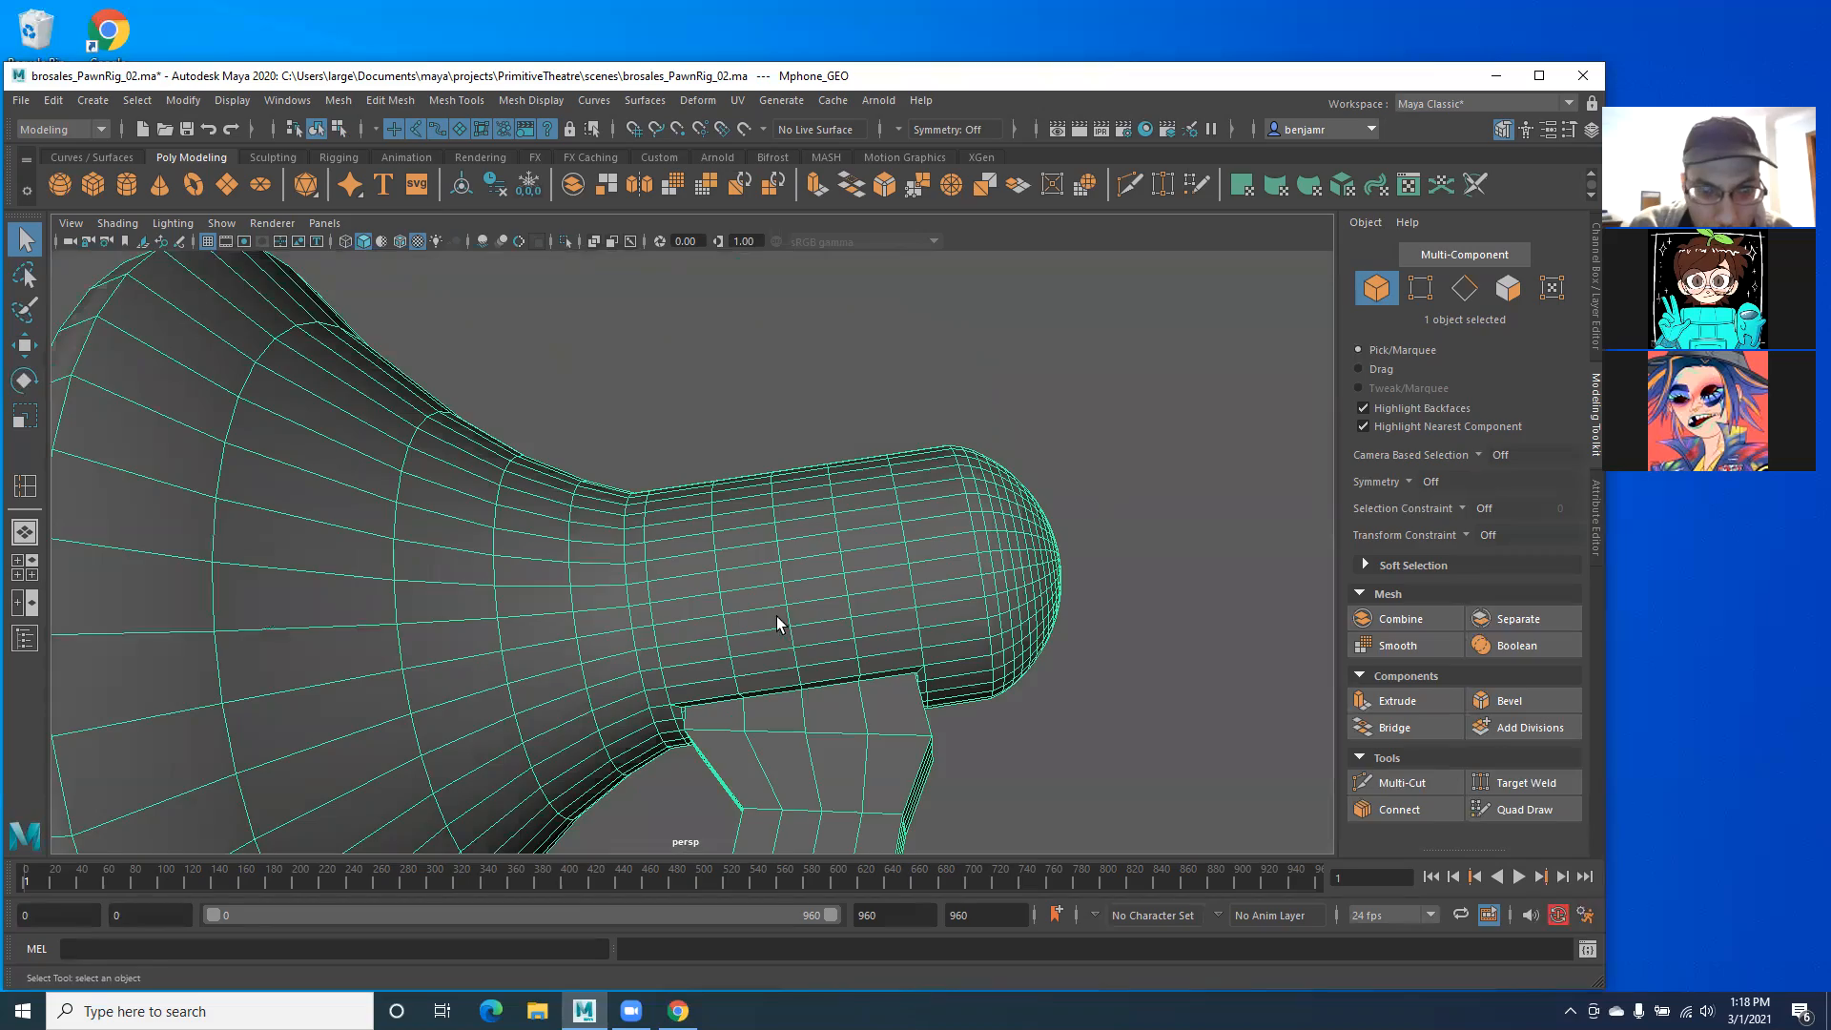
scroll(776, 625, "up", 3)
left_click_drag(848, 658, 916, 655, "alt")
left_click_drag(761, 621, 490, 675, "alt")
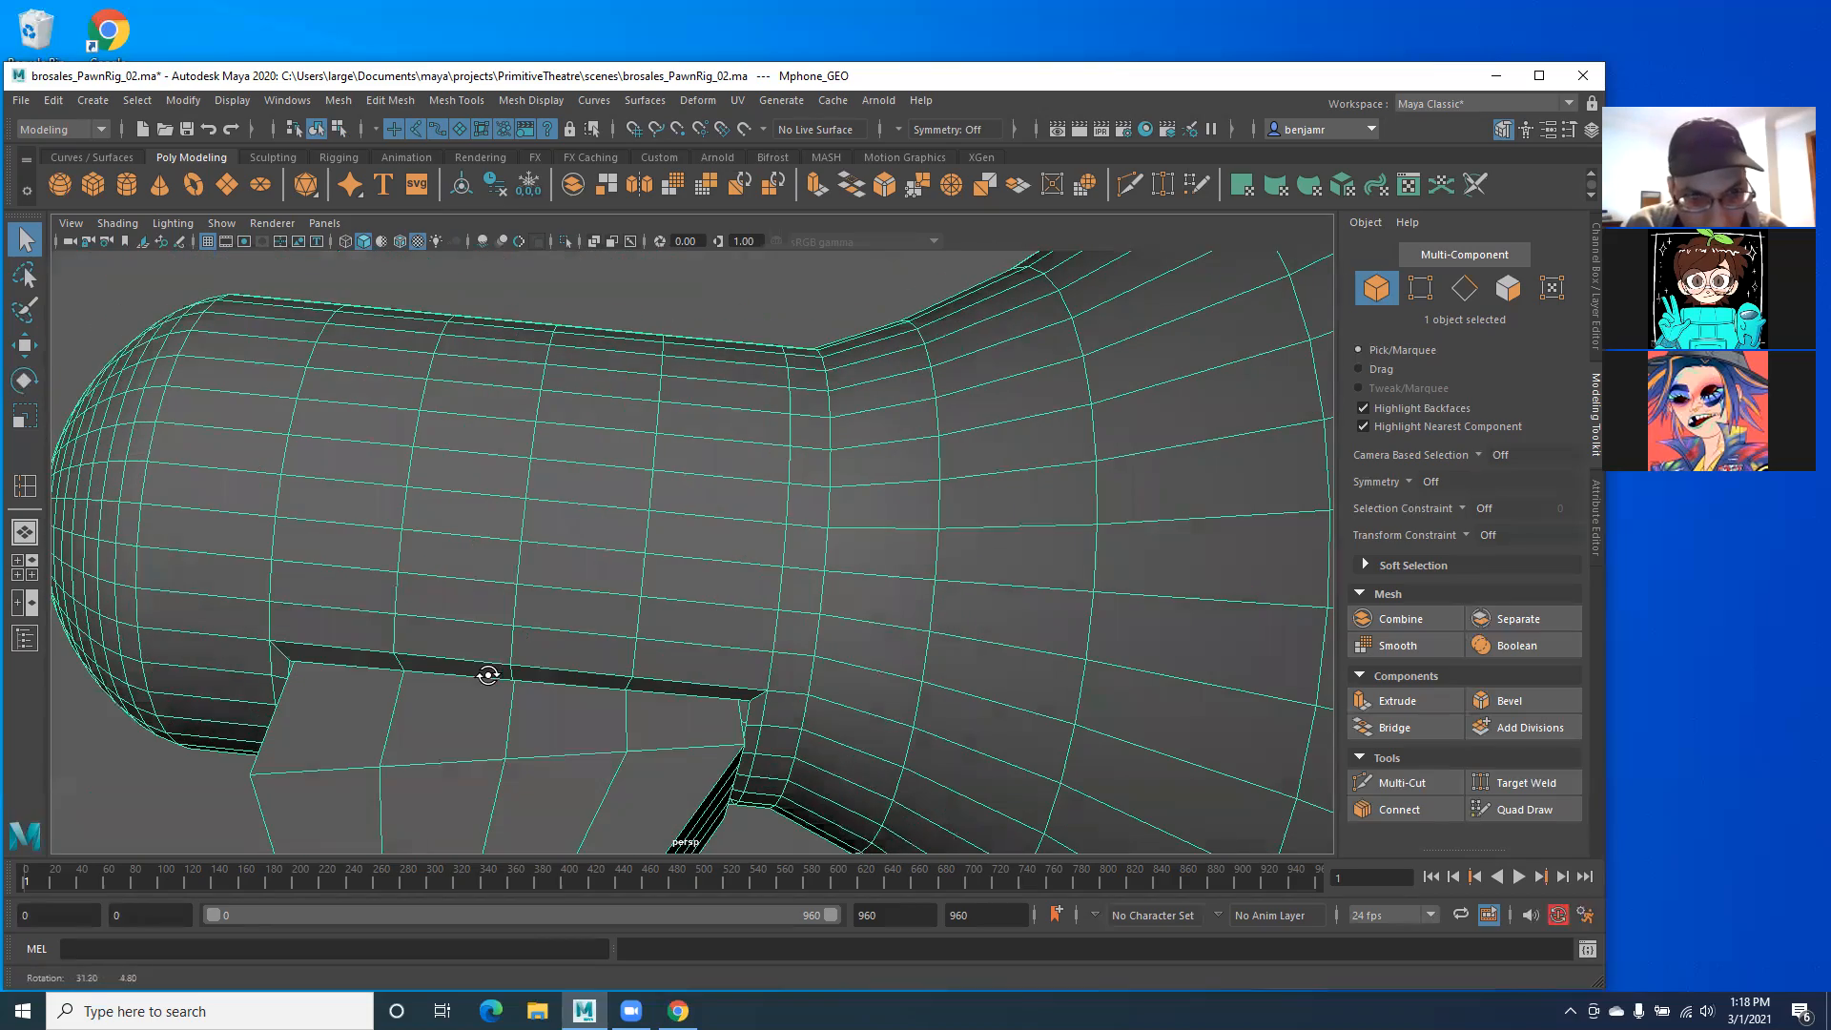
left_click_drag(688, 669, 839, 706, "alt")
left_click_drag(490, 638, 683, 560, "alt")
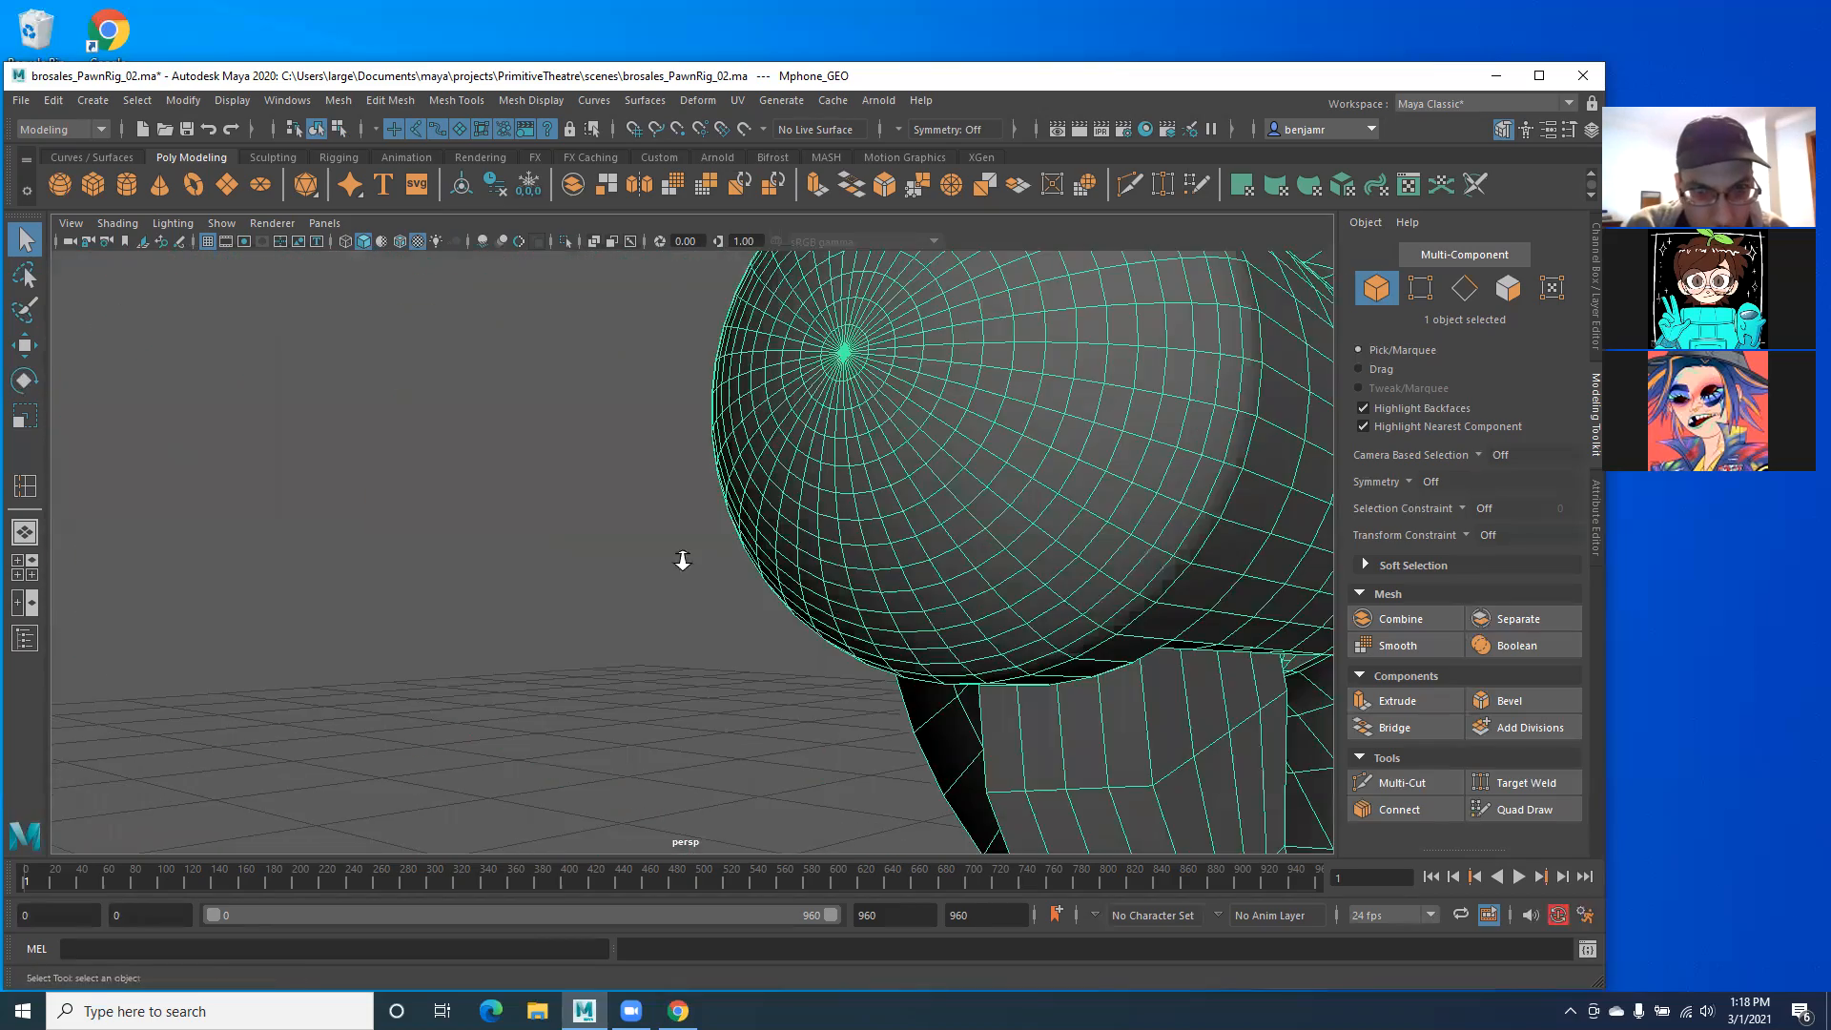
right_click_drag(683, 560, 797, 599, "alt")
middle_click_drag(660, 575, 472, 580, "alt")
left_click_drag(471, 580, 420, 495, "alt")
right_click_drag(437, 491, 460, 490, "alt")
middle_click_drag(460, 490, 488, 485, "alt")
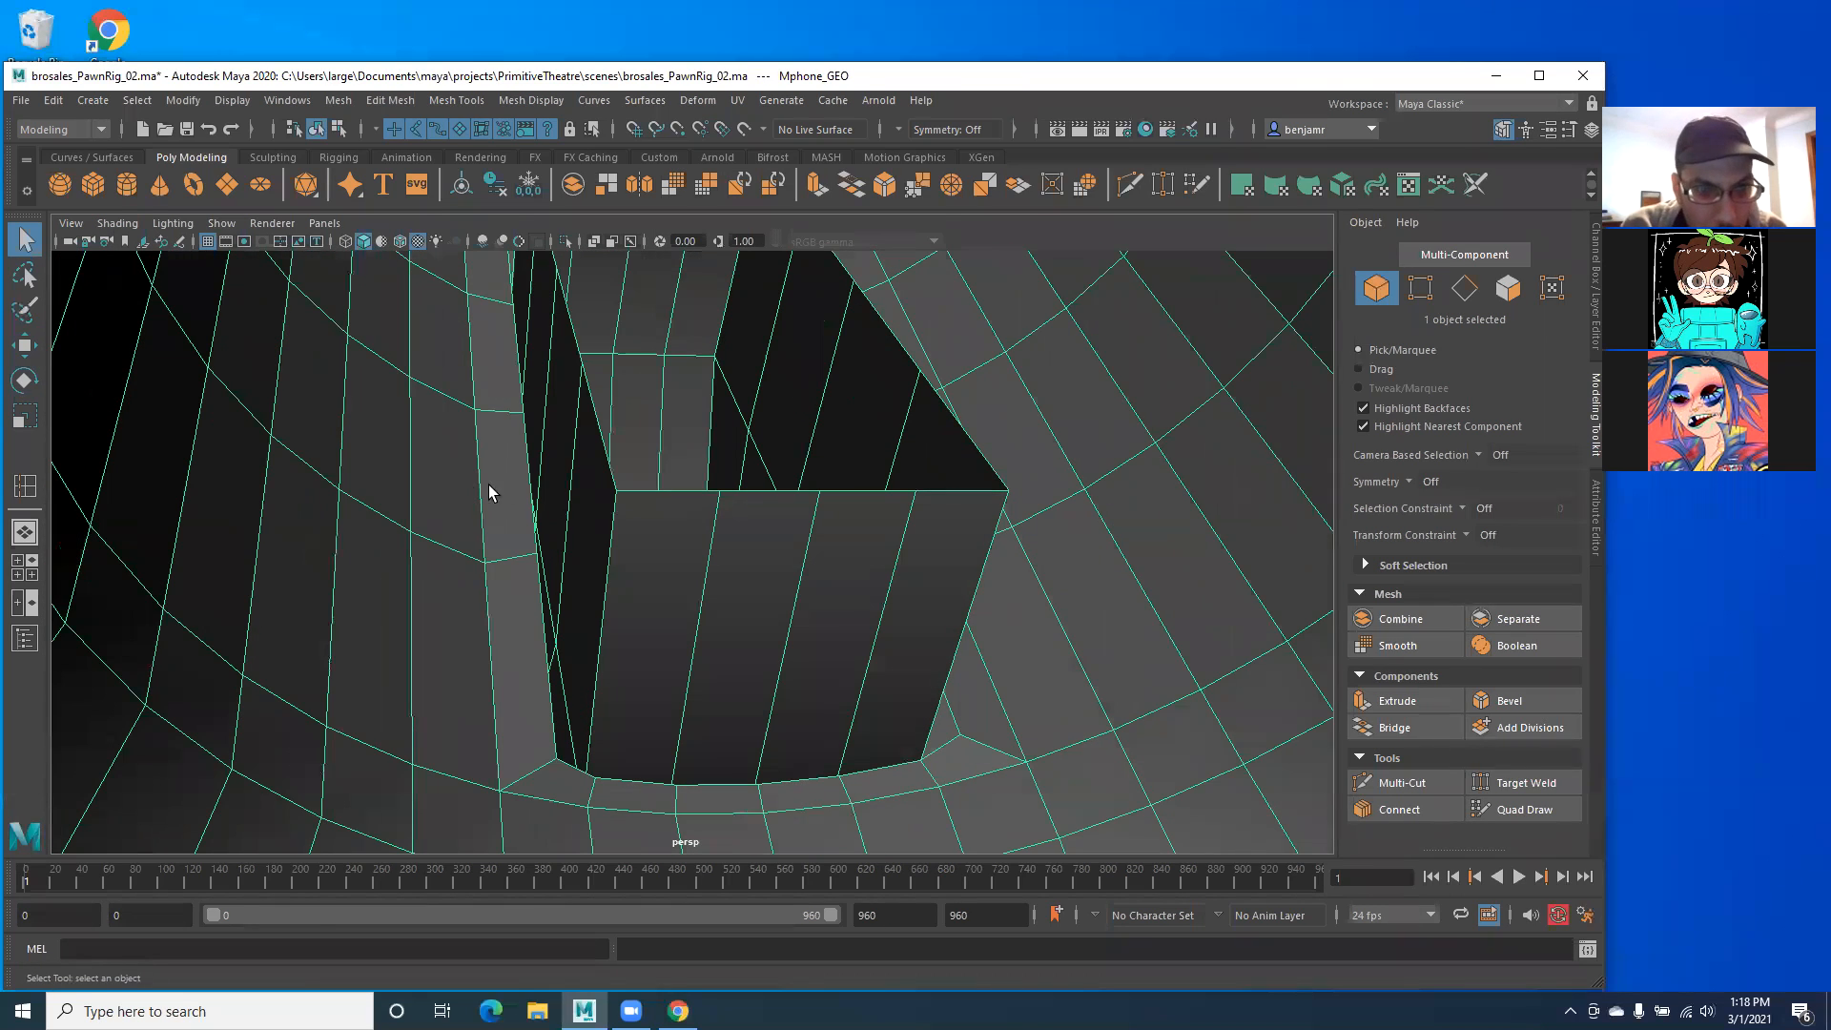
mouse_move(633, 486)
right_mouse_down()
mouse_move(538, 489)
mouse_move(632, 486)
right_mouse_up()
left_click_drag(576, 590, 576, 576, "alt")
middle_click_drag(536, 493, 532, 532, "alt")
right_click_drag(614, 534, 585, 496)
left_click_drag(615, 652, 748, 601, "alt")
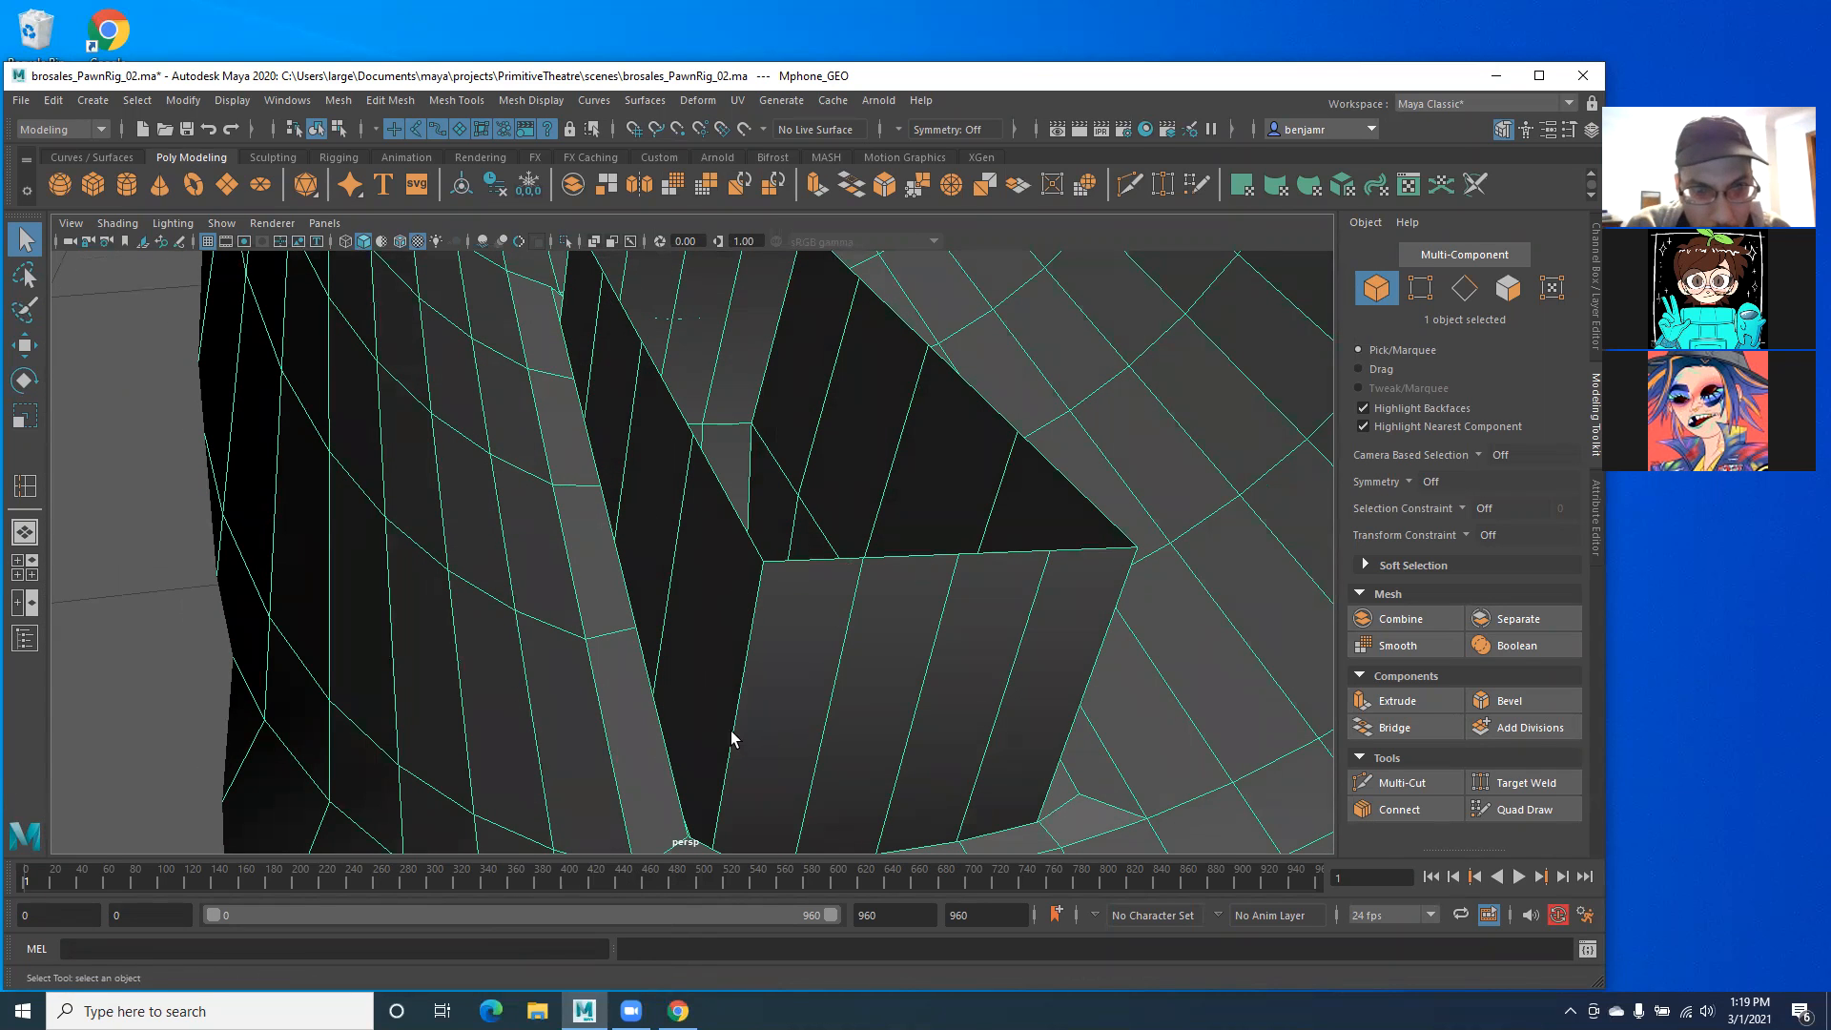
Step: Target-weld the handle's upper corner vertex to the matching corner of the barrel opening, with Merge To set to Target
right_click_drag(768, 576, 680, 489)
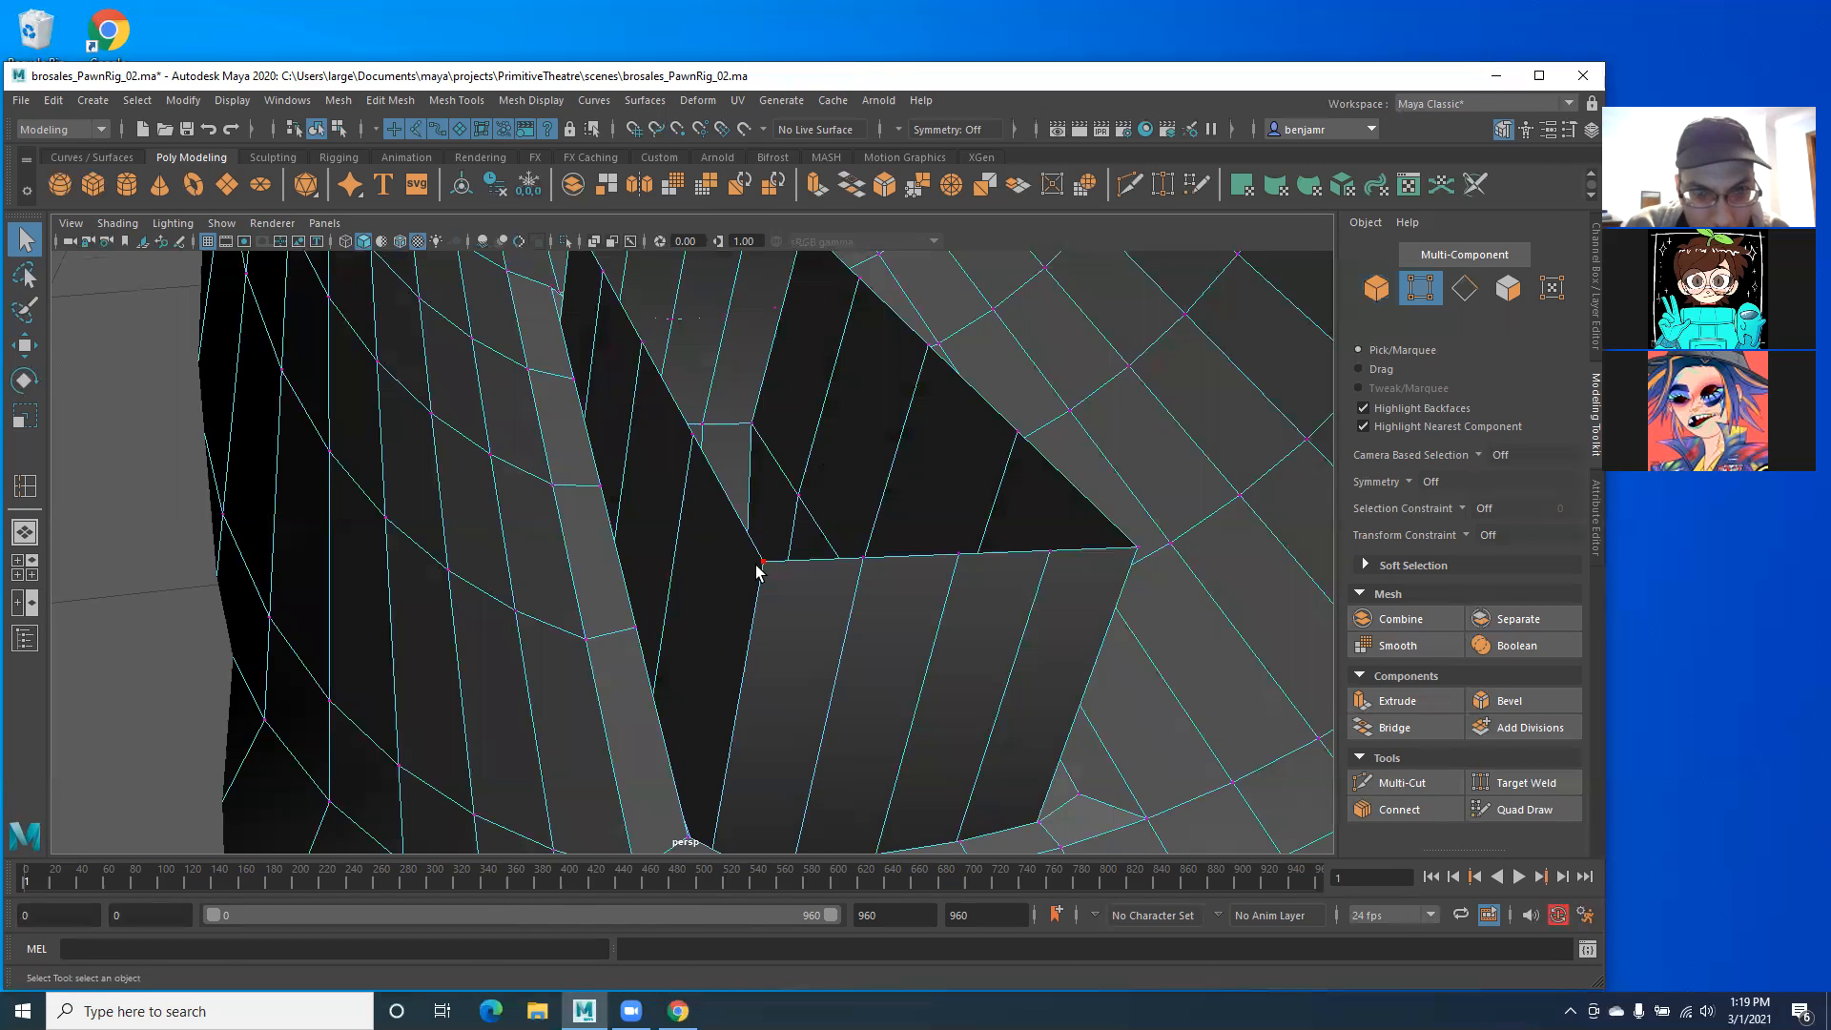
left_click(763, 562)
key("w")
left_click_drag(668, 683, 644, 672, "alt")
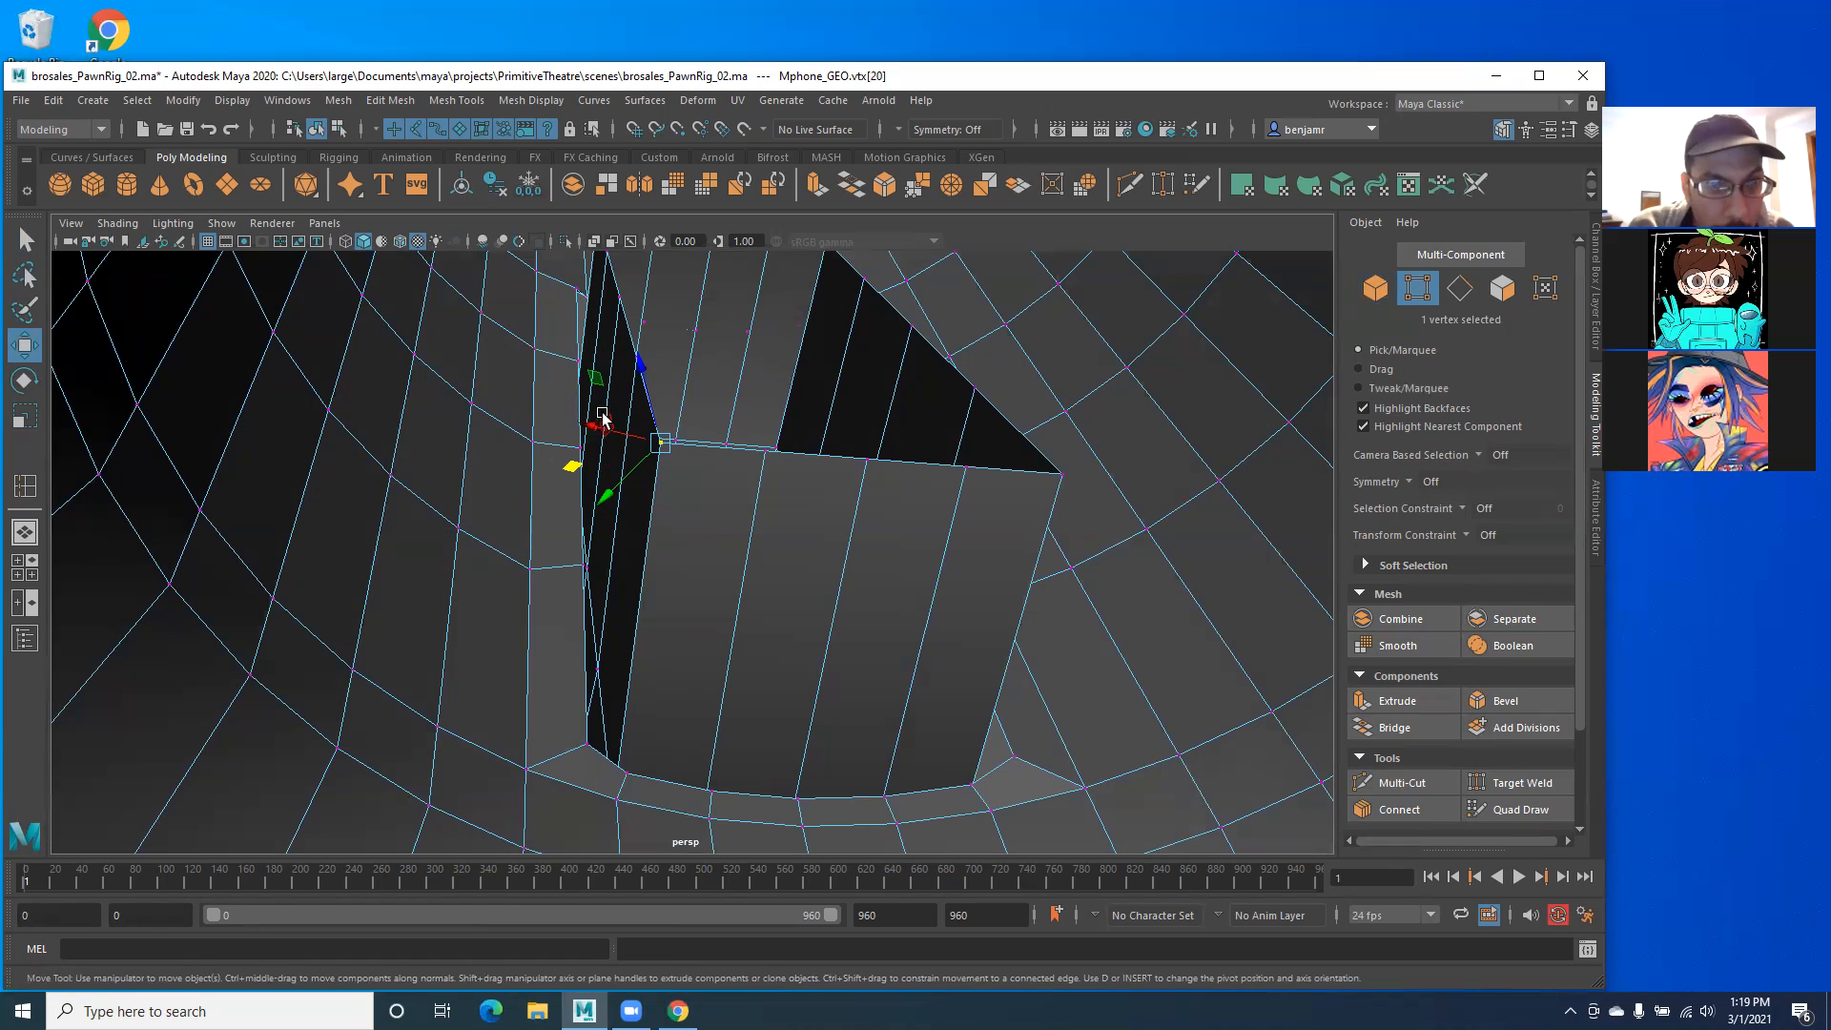
left_click(452, 101)
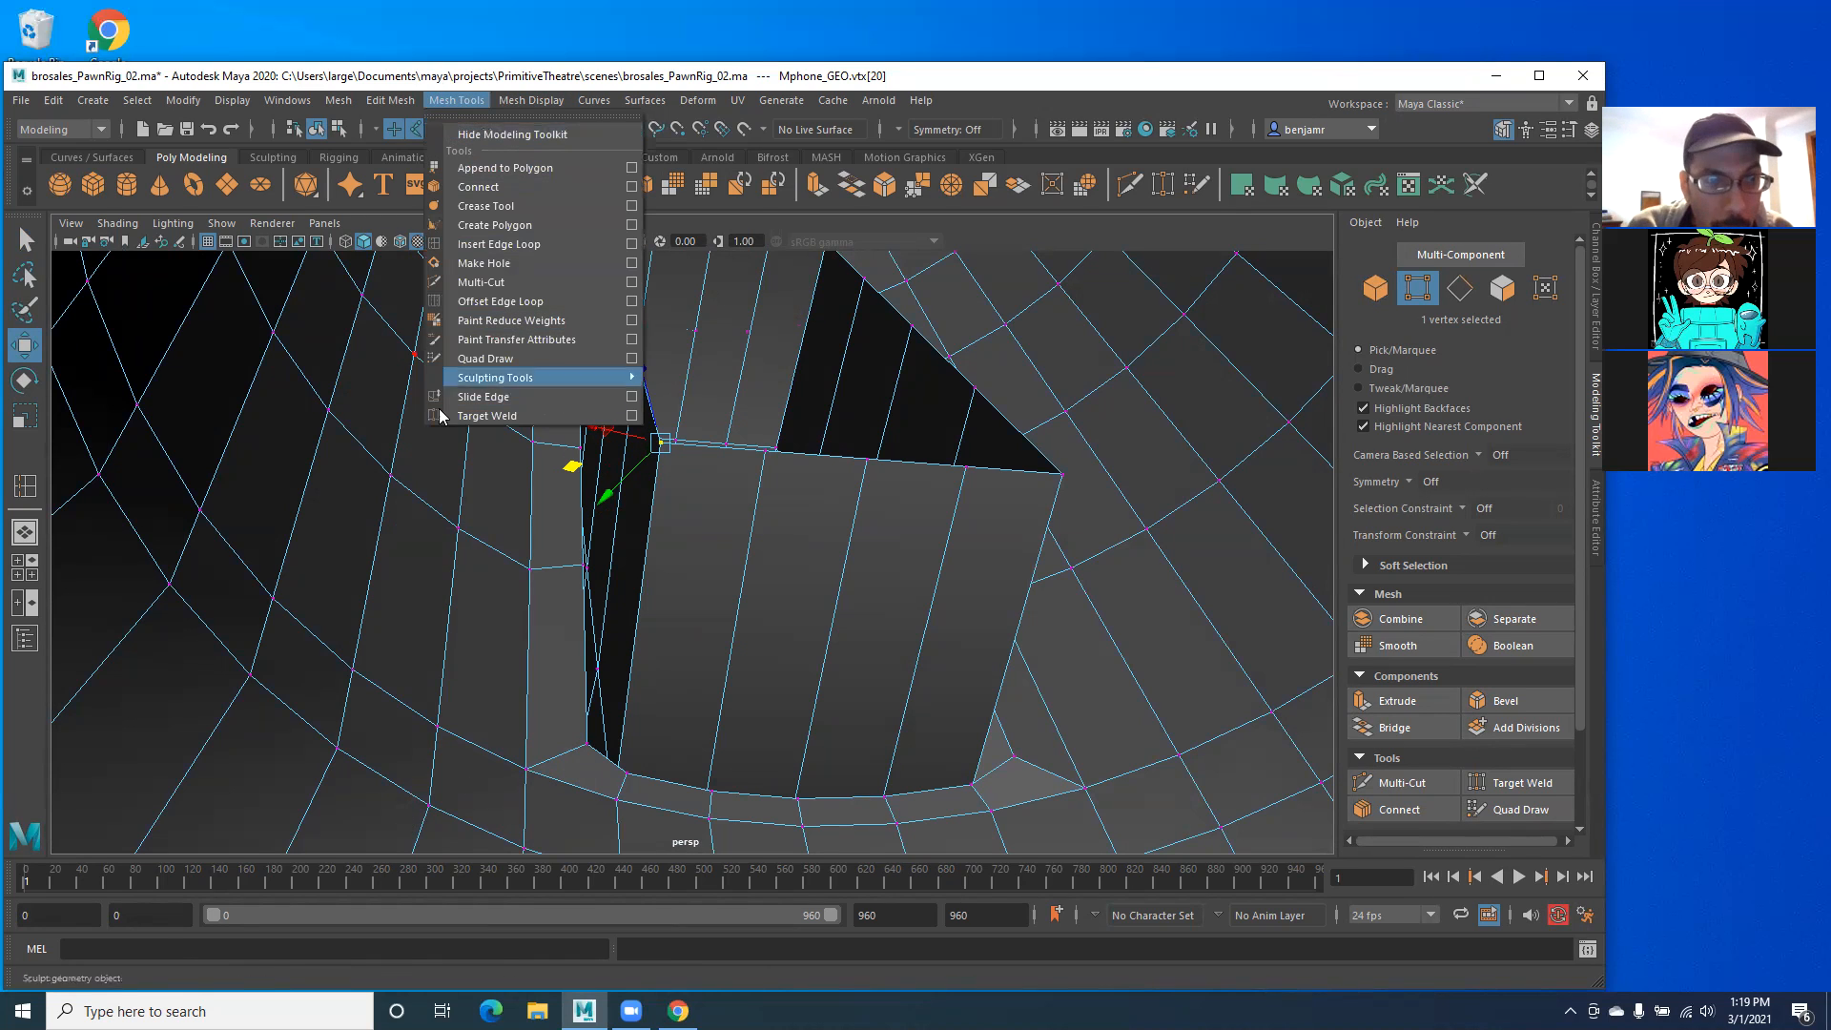
left_click(625, 416)
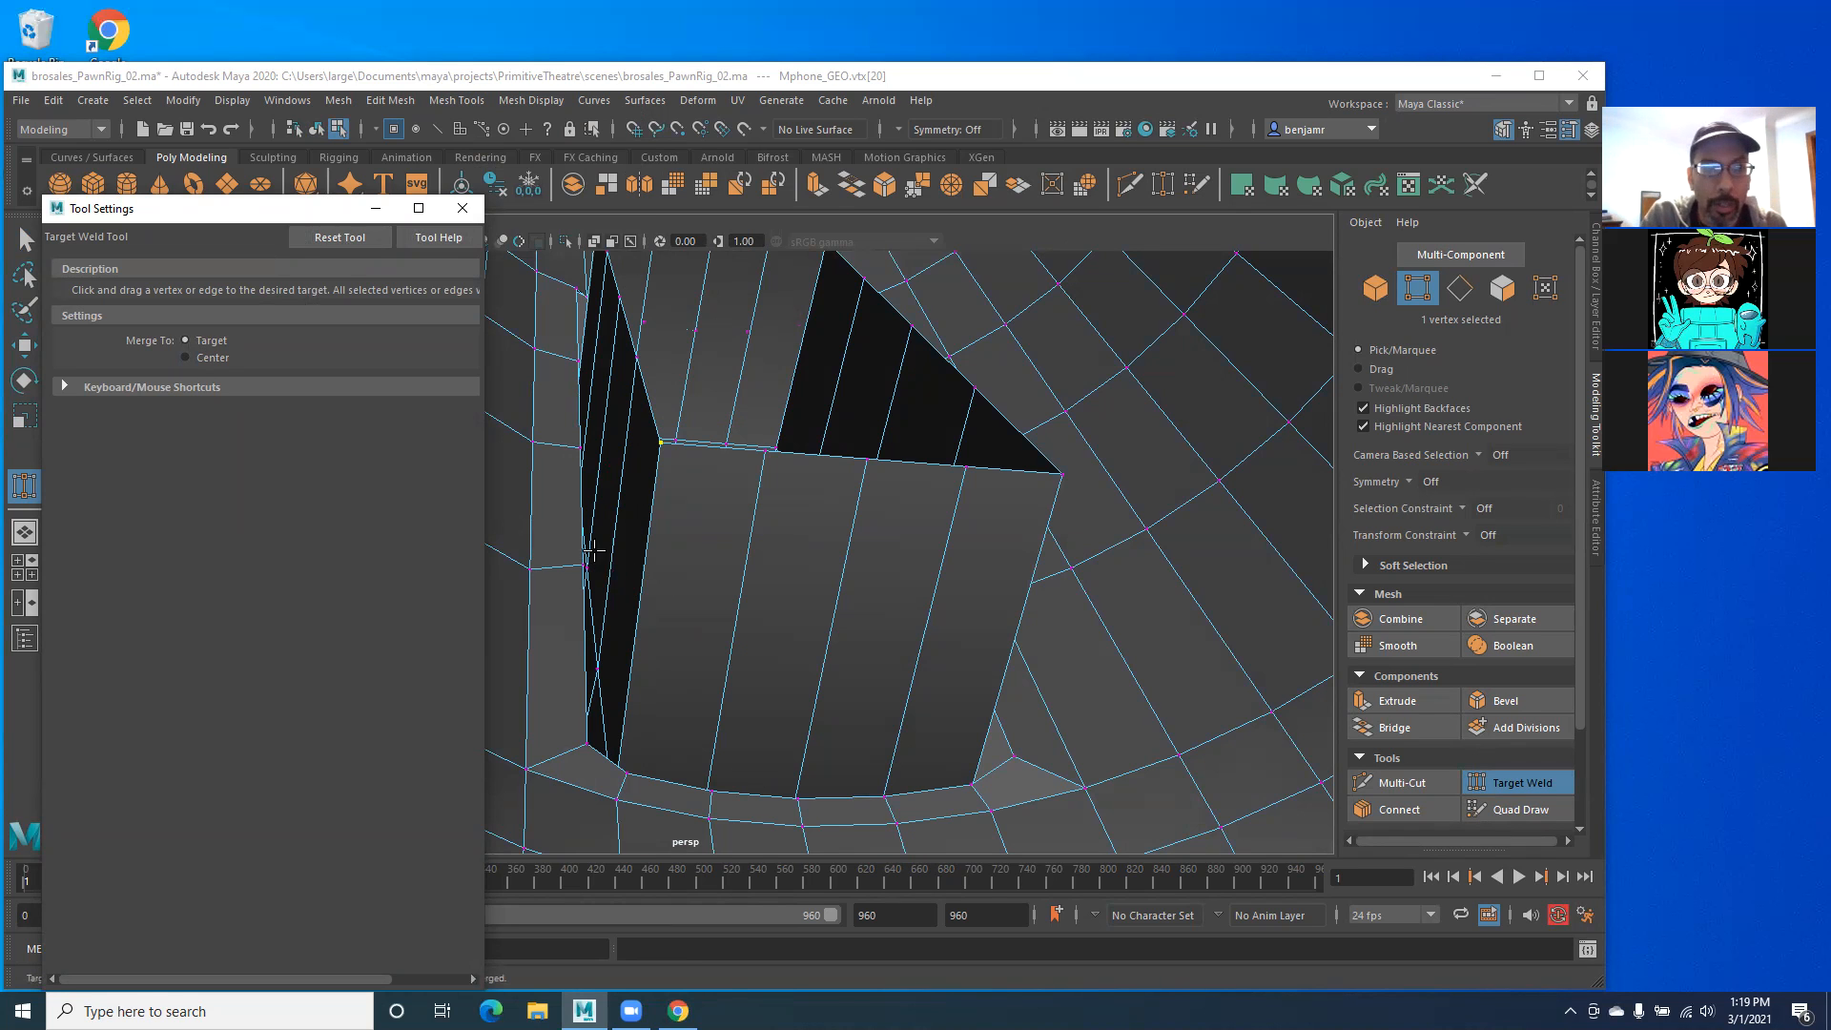
left_click(462, 208)
mouse_move(661, 442)
left_mouse_down()
mouse_move(589, 741)
mouse_move(599, 717)
mouse_move(509, 714)
mouse_move(522, 720)
mouse_move(441, 748)
left_mouse_up()
Step: Target-weld the remaining handle rim vertices along the same long side onto the barrel opening's edge in wireframe view
middle_click_drag(441, 747, 410, 621, "alt")
left_click_drag(410, 621, 319, 639, "alt")
key("4")
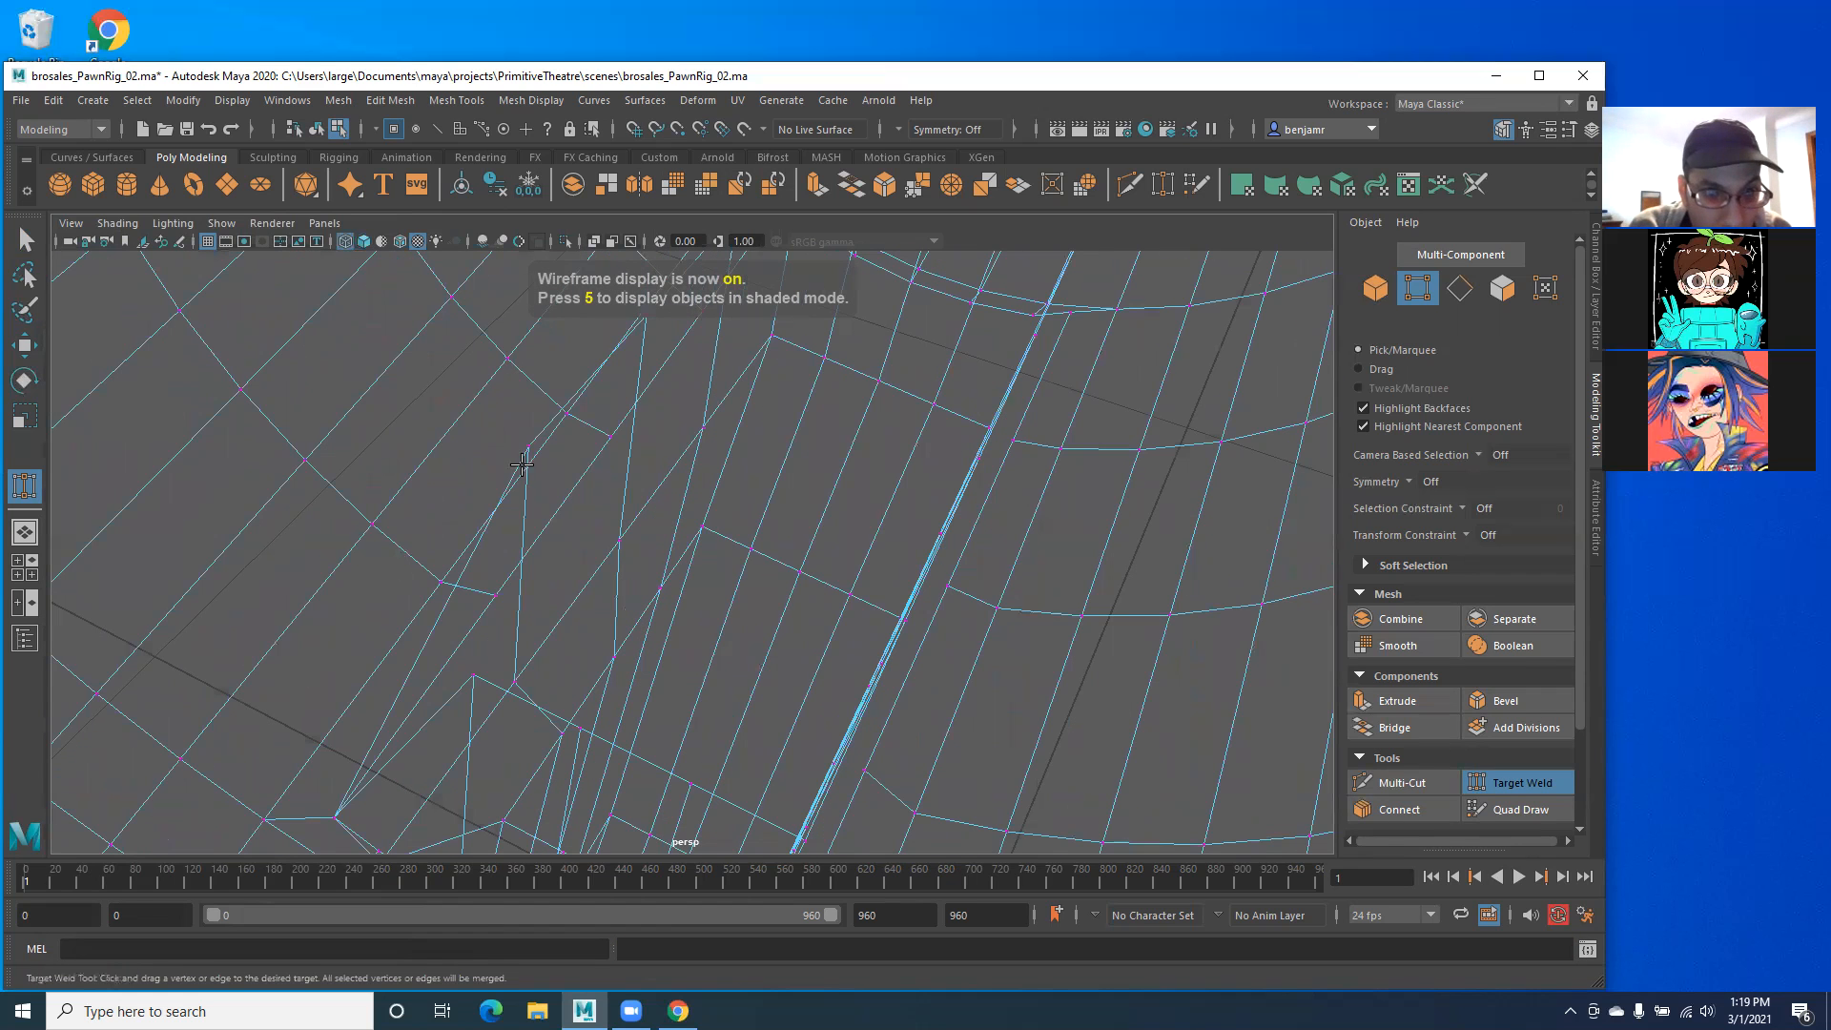
left_click_drag(529, 447, 522, 573)
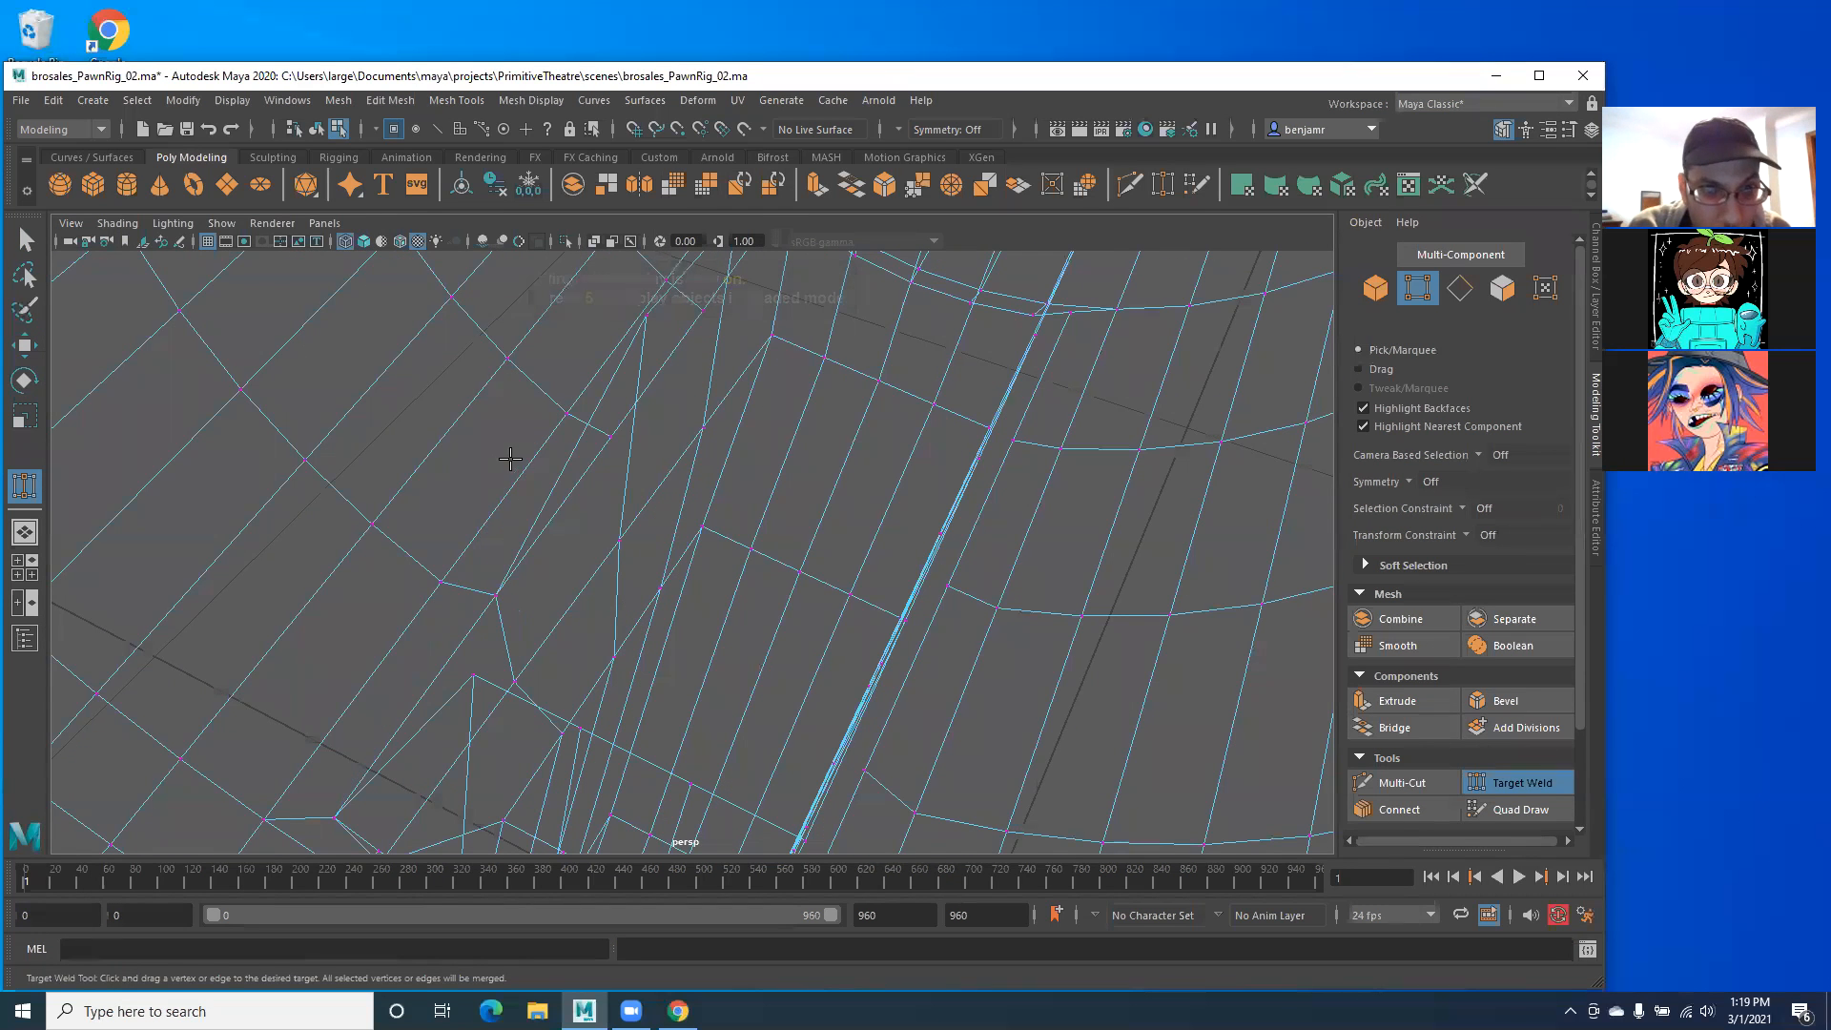
left_click_drag(599, 448, 596, 491, "alt")
left_click_drag(609, 579, 608, 579)
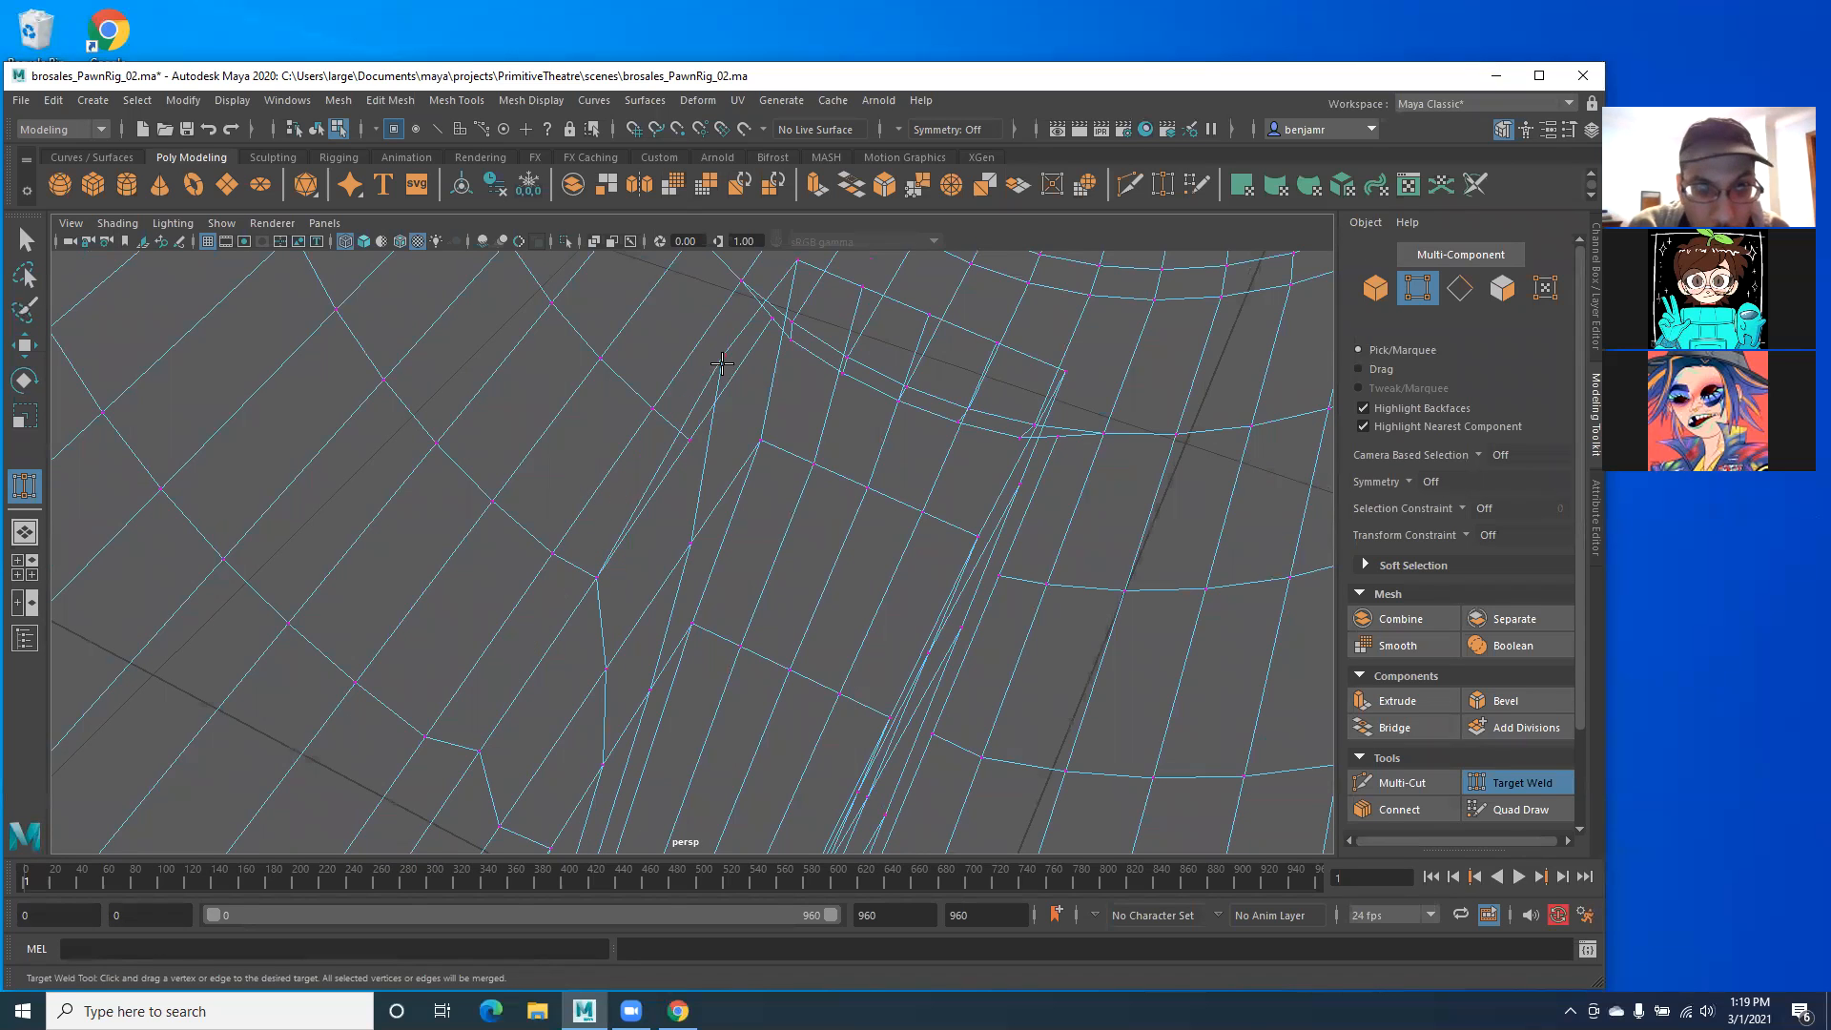
left_click_drag(699, 444, 698, 443)
middle_click_drag(657, 403, 605, 451, "alt")
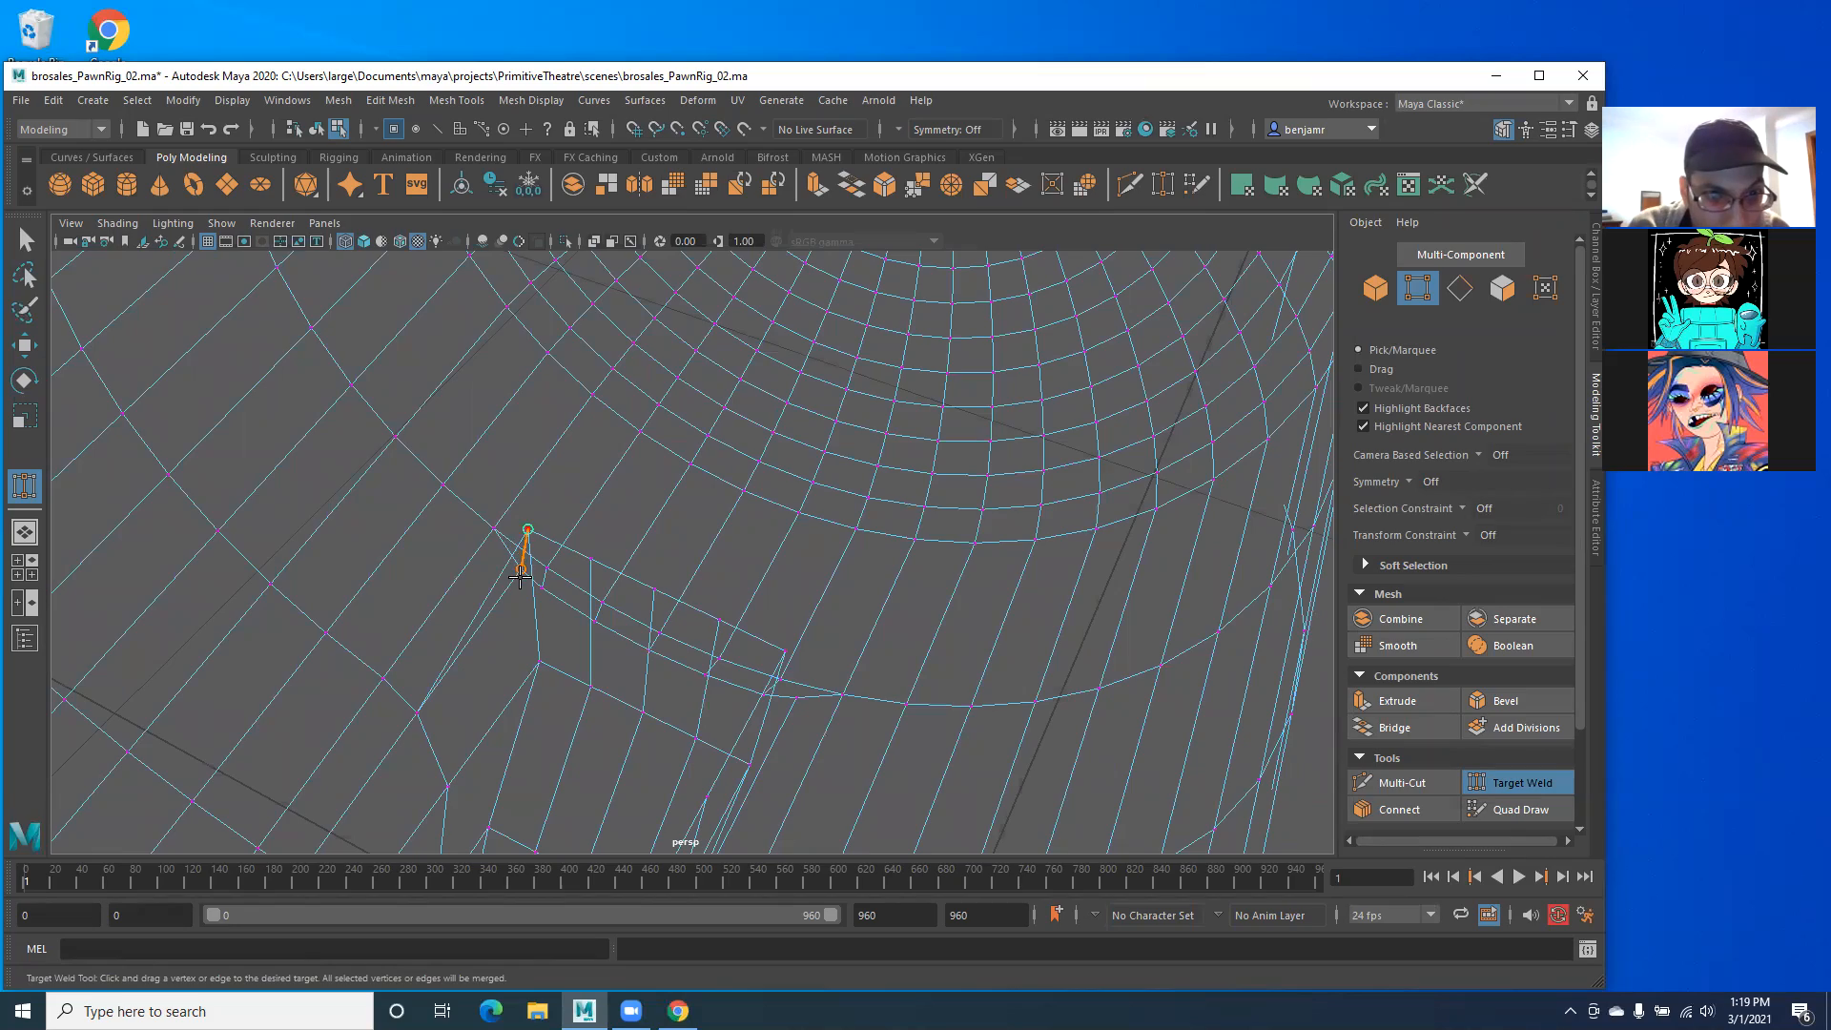
Step: Target-weld the handle's end-edge vertices onto the barrel opening's rim, undoing a misplaced weld and merging the far corner to the opening's corner
left_click_drag(478, 613, 652, 521, "alt")
left_click_drag(657, 602, 735, 533)
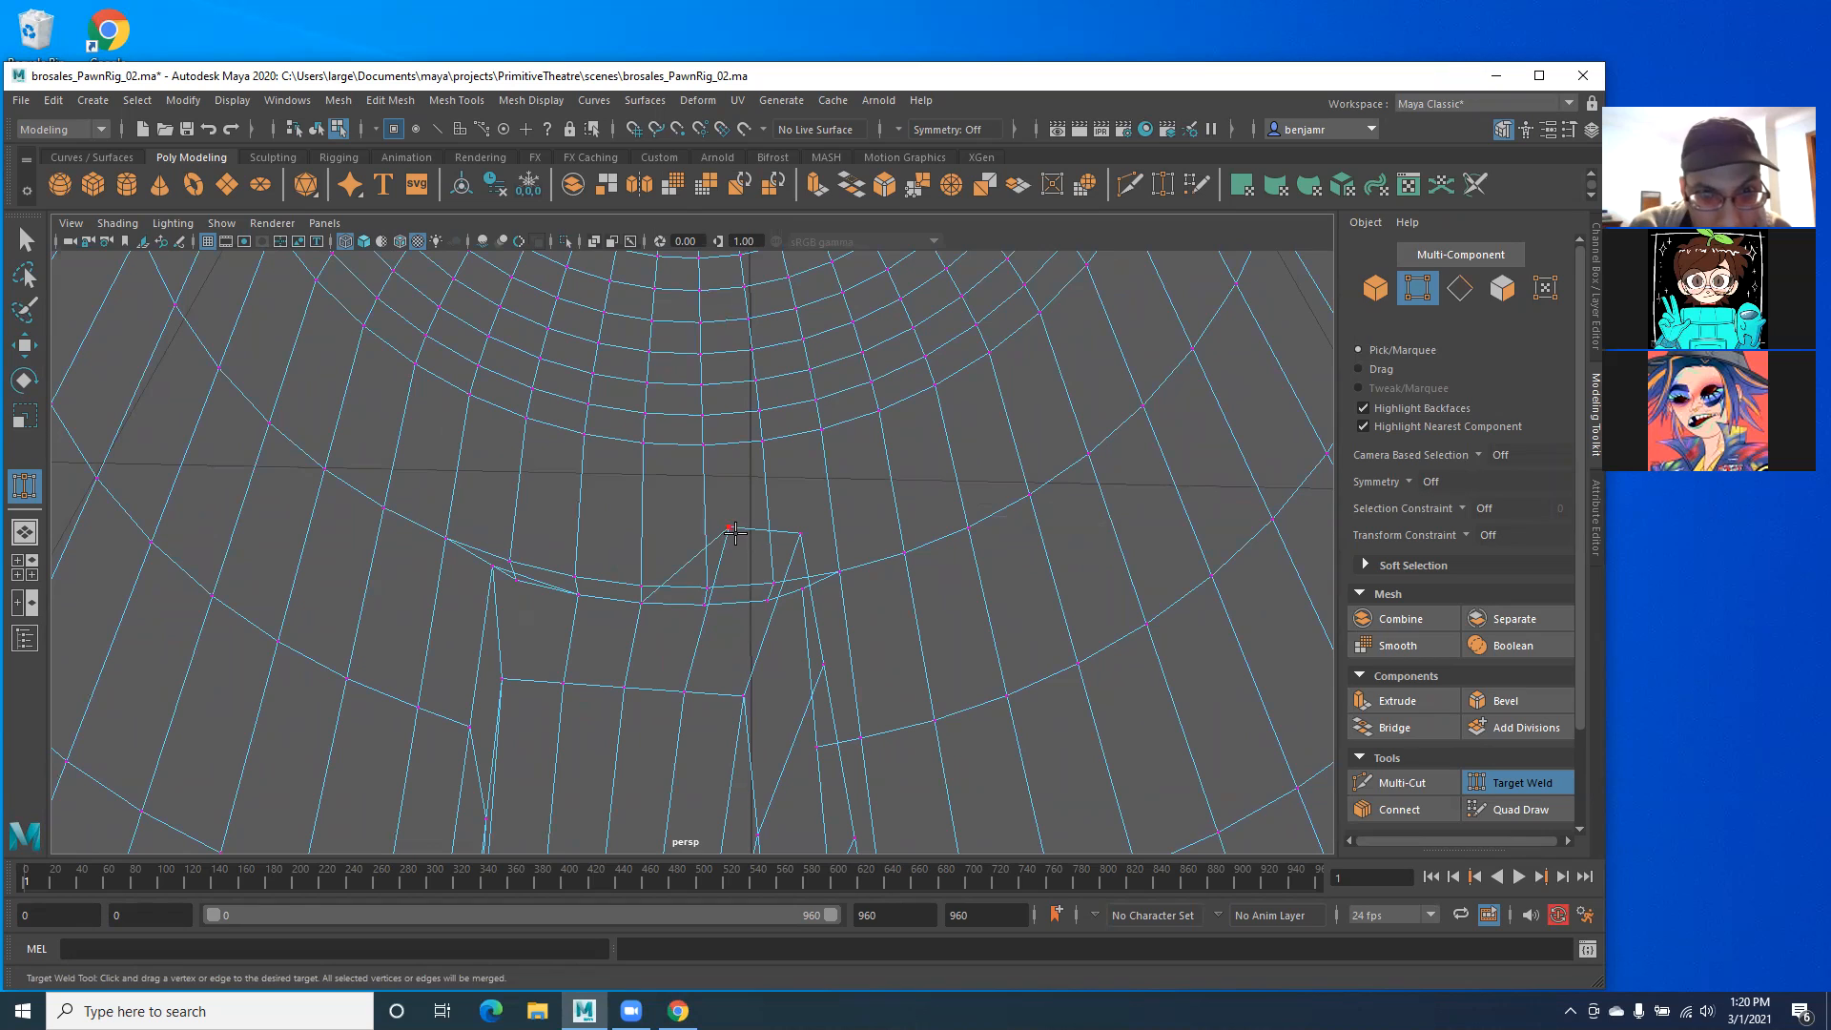
left_click_drag(714, 619, 739, 592)
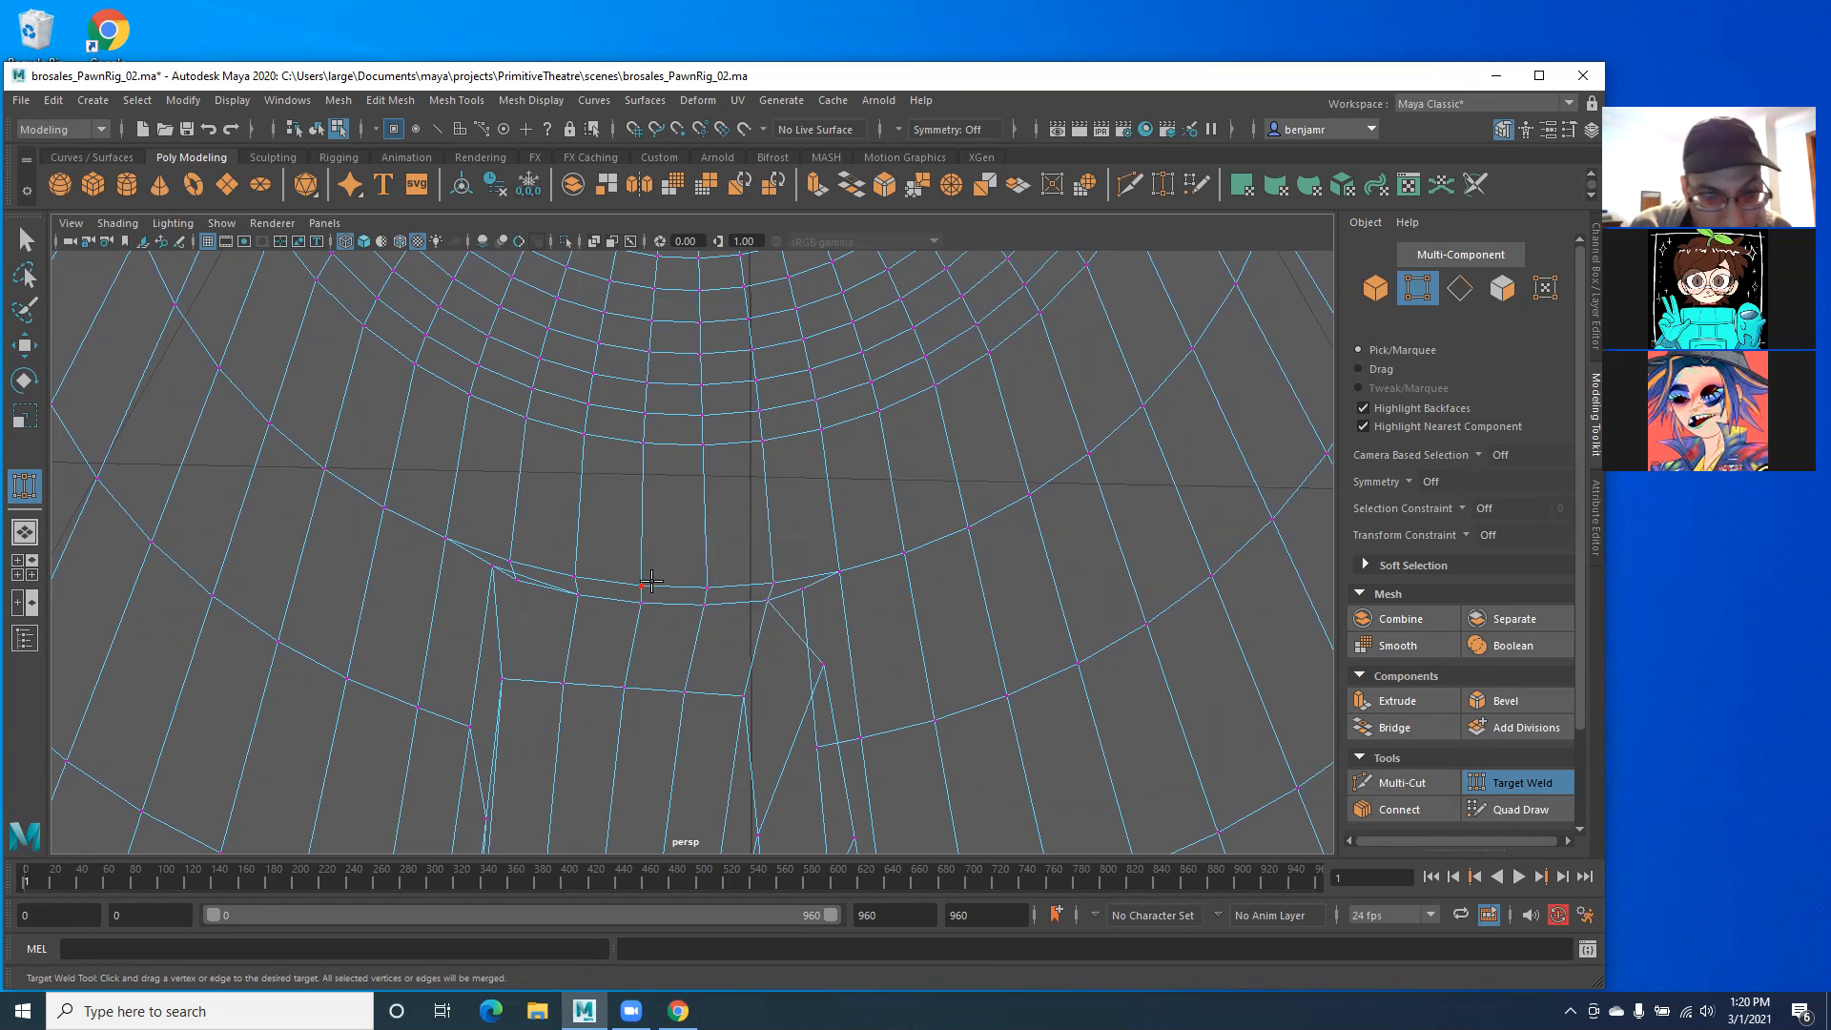
key("ctrl+z")
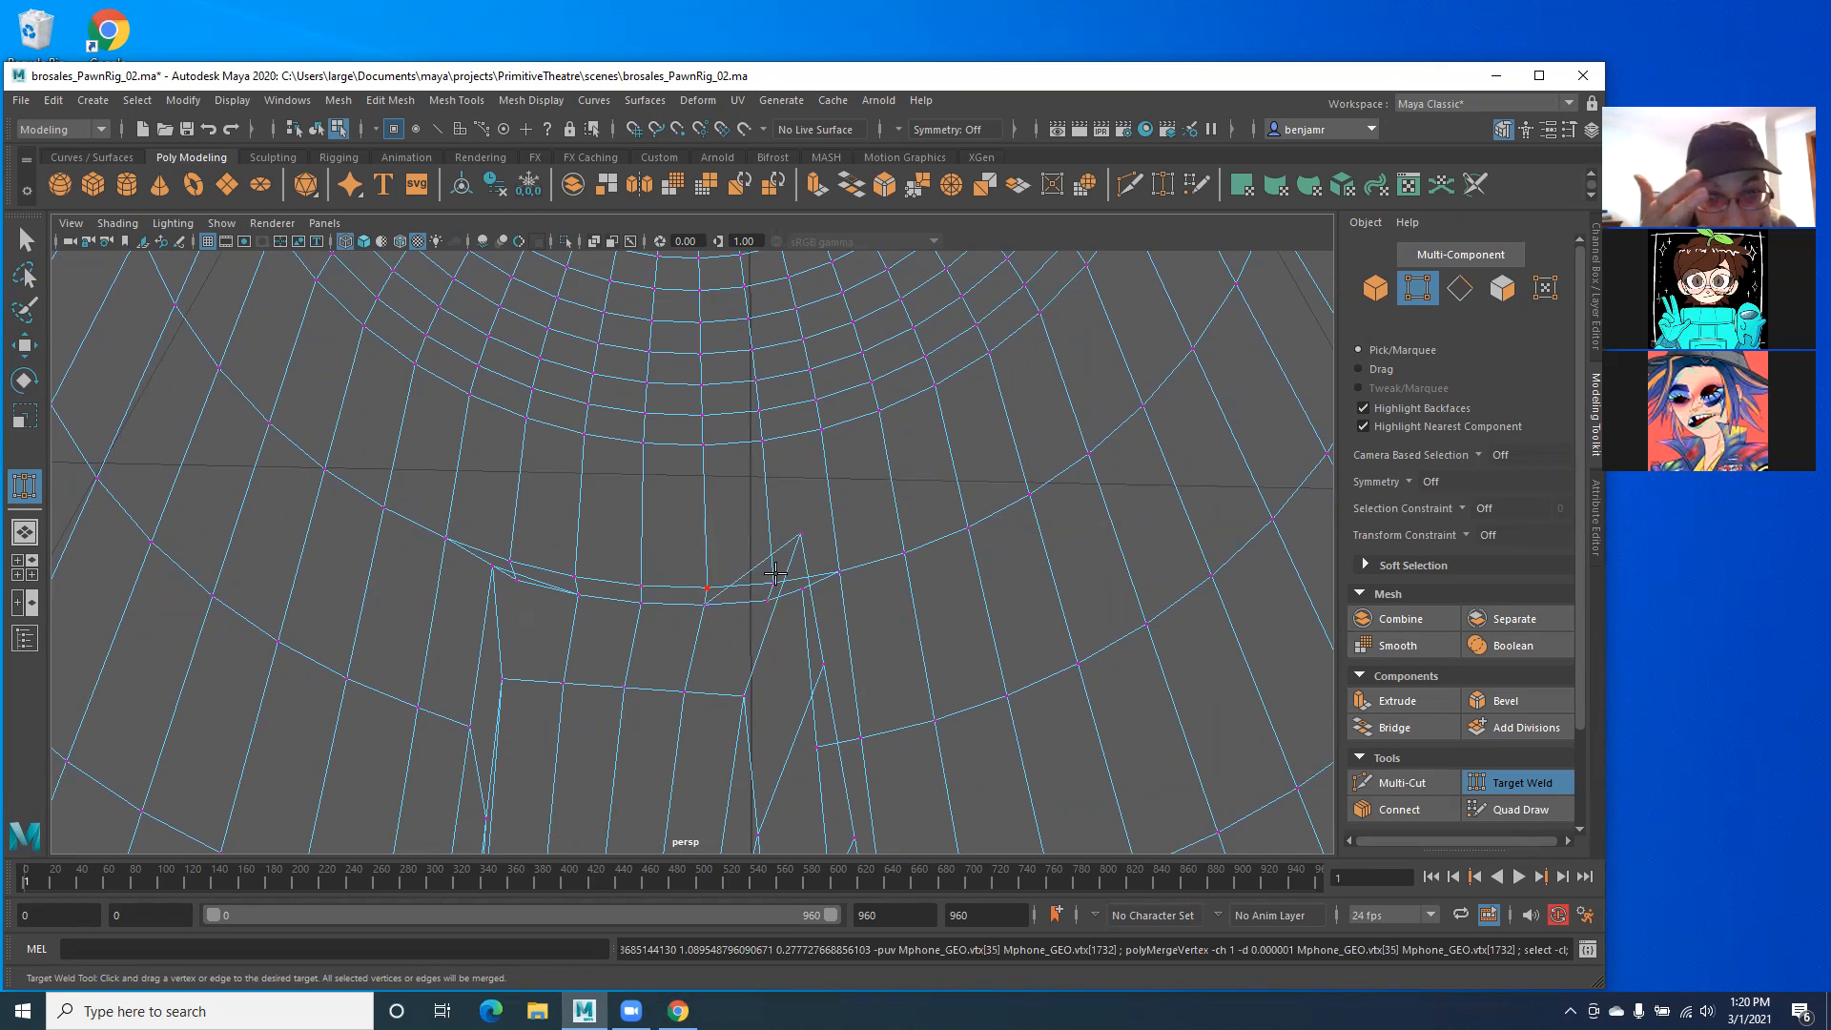
left_click_drag(798, 537, 805, 591)
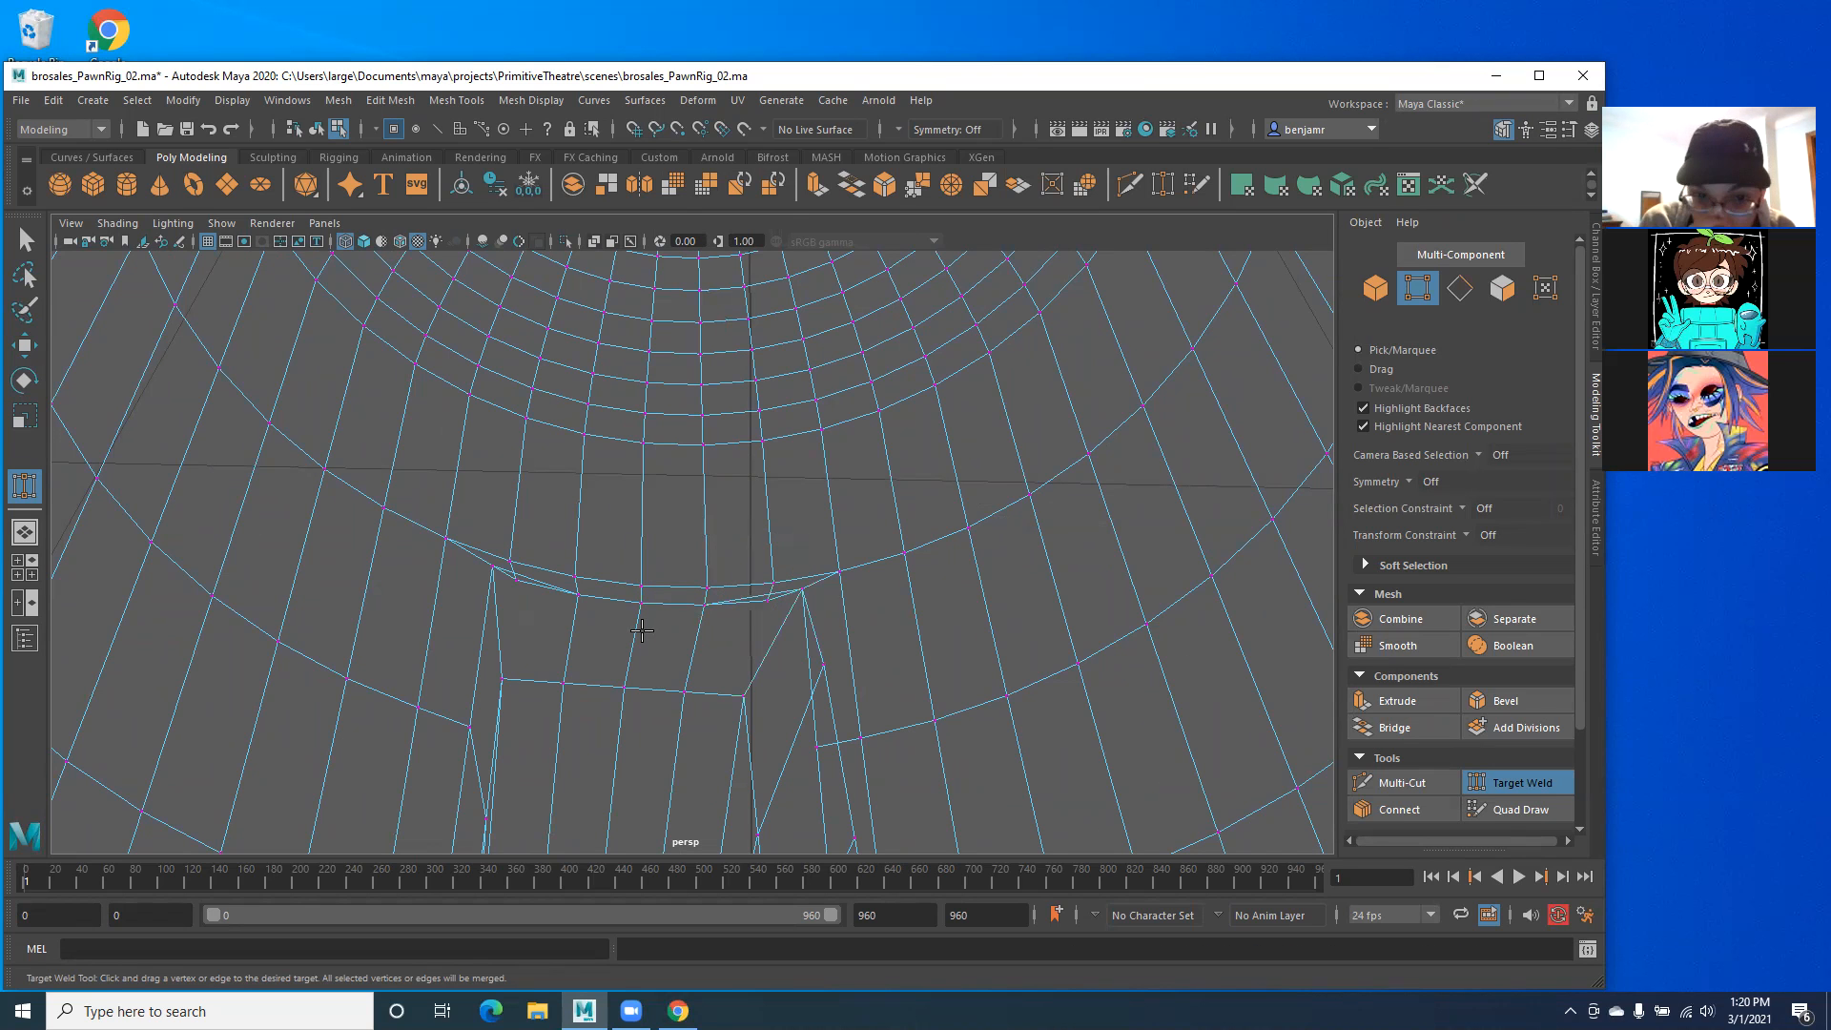
Step: Target-weld the leftover vertices around the handle's upper end onto the barrel opening's rim in wireframe view
left_click_drag(640, 638, 621, 540, "alt")
left_click_drag(741, 662, 706, 744)
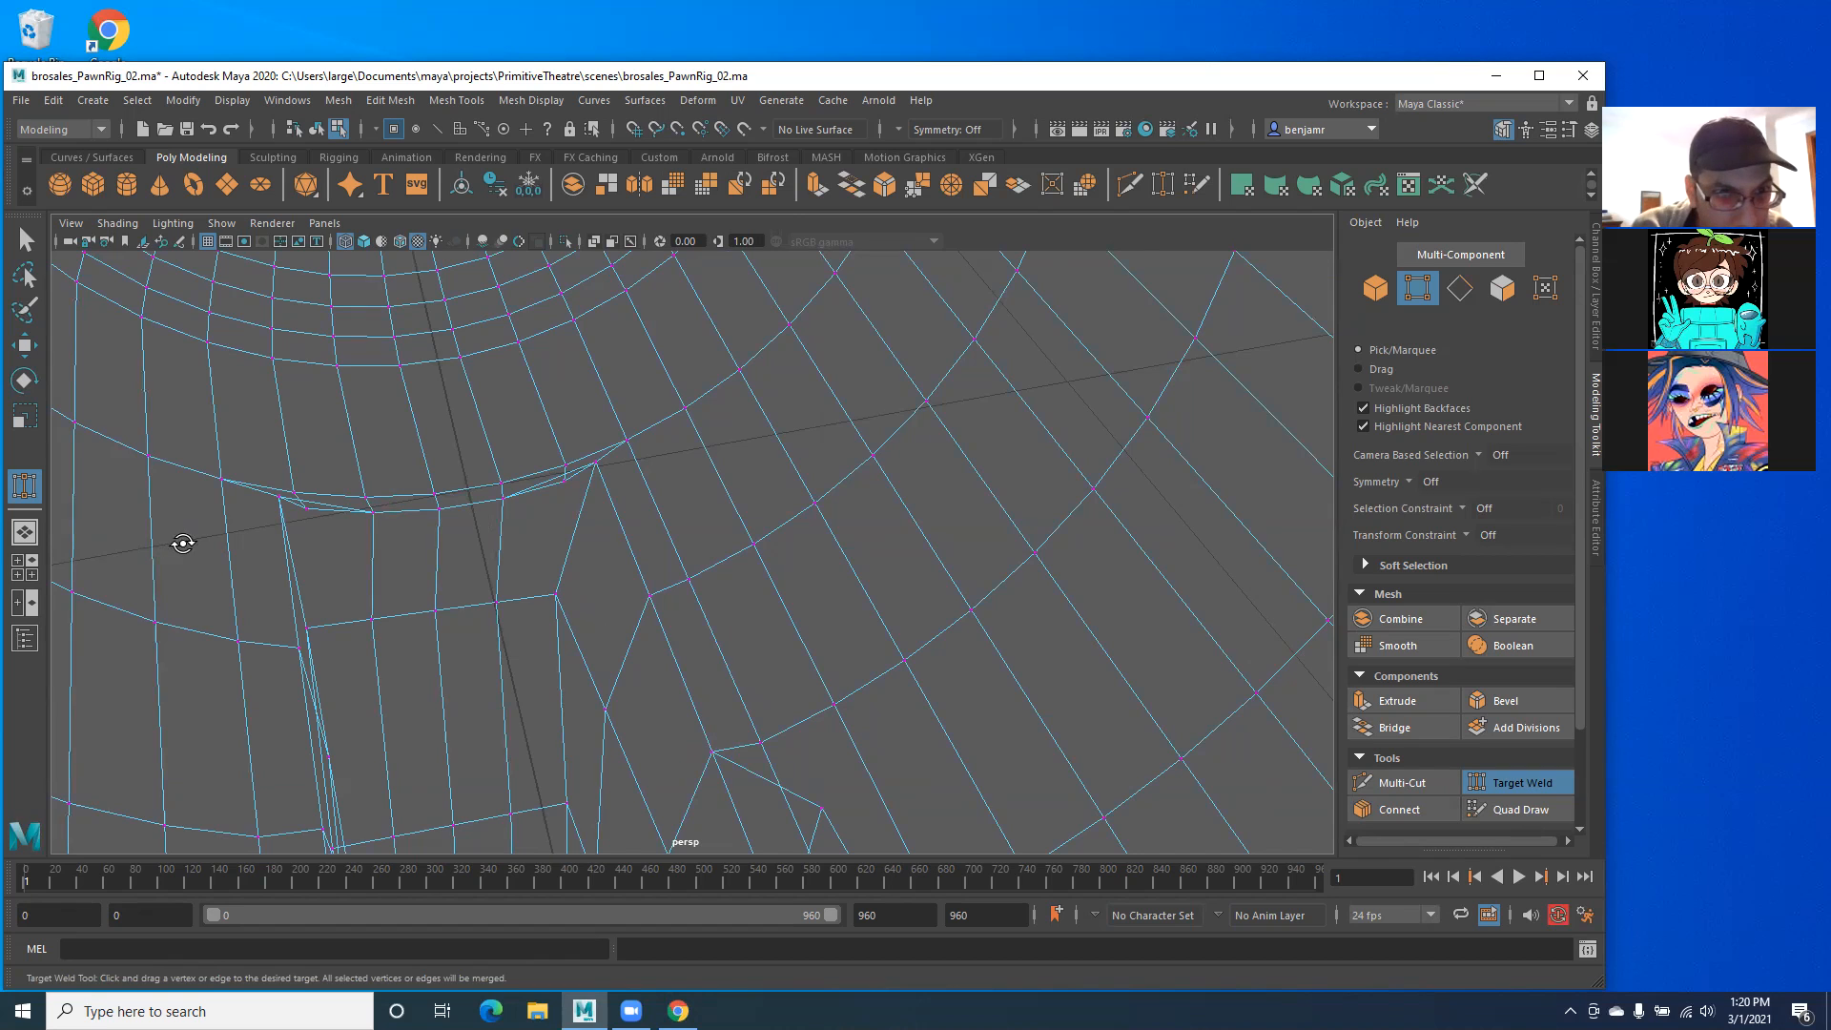
left_click_drag(183, 543, 266, 499, "alt")
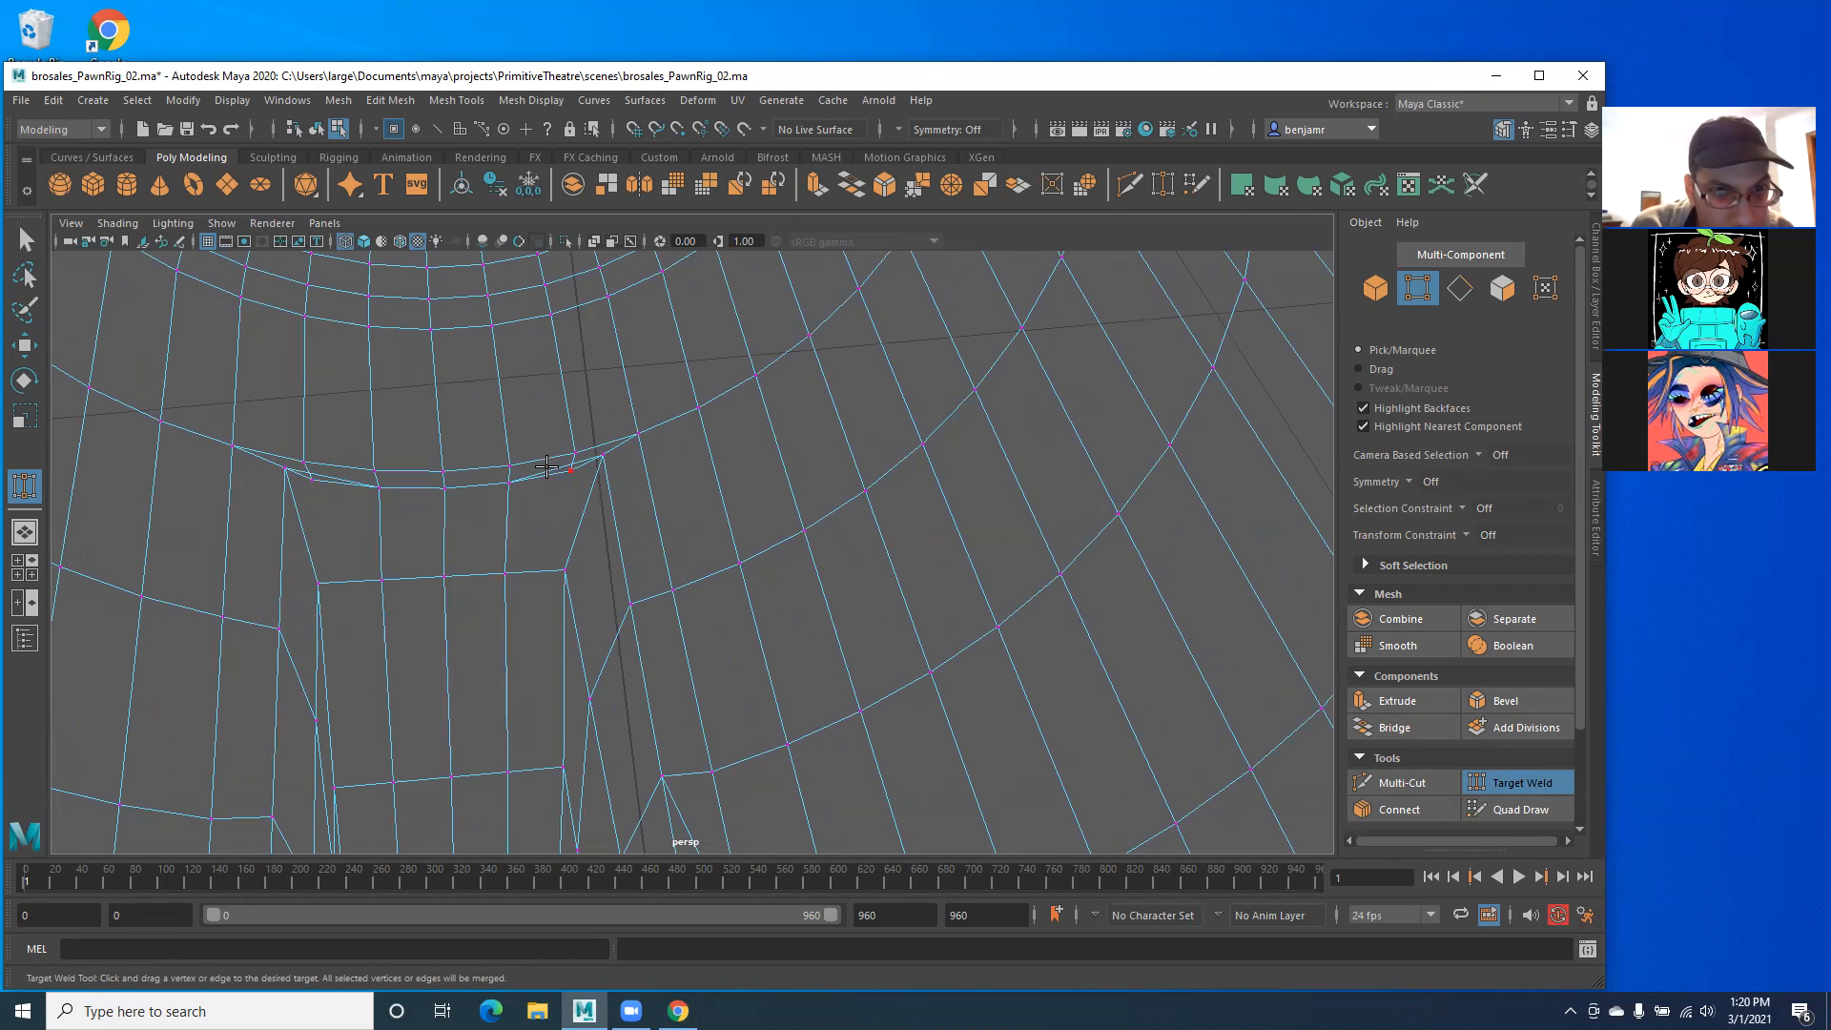
left_click_drag(442, 658, 474, 614, "alt")
middle_click_drag(474, 613, 561, 555, "alt")
left_click_drag(560, 555, 862, 717, "alt")
left_click_drag(614, 632, 644, 569, "alt")
left_click_drag(676, 407, 717, 582)
left_click_drag(611, 609, 1033, 641, "alt")
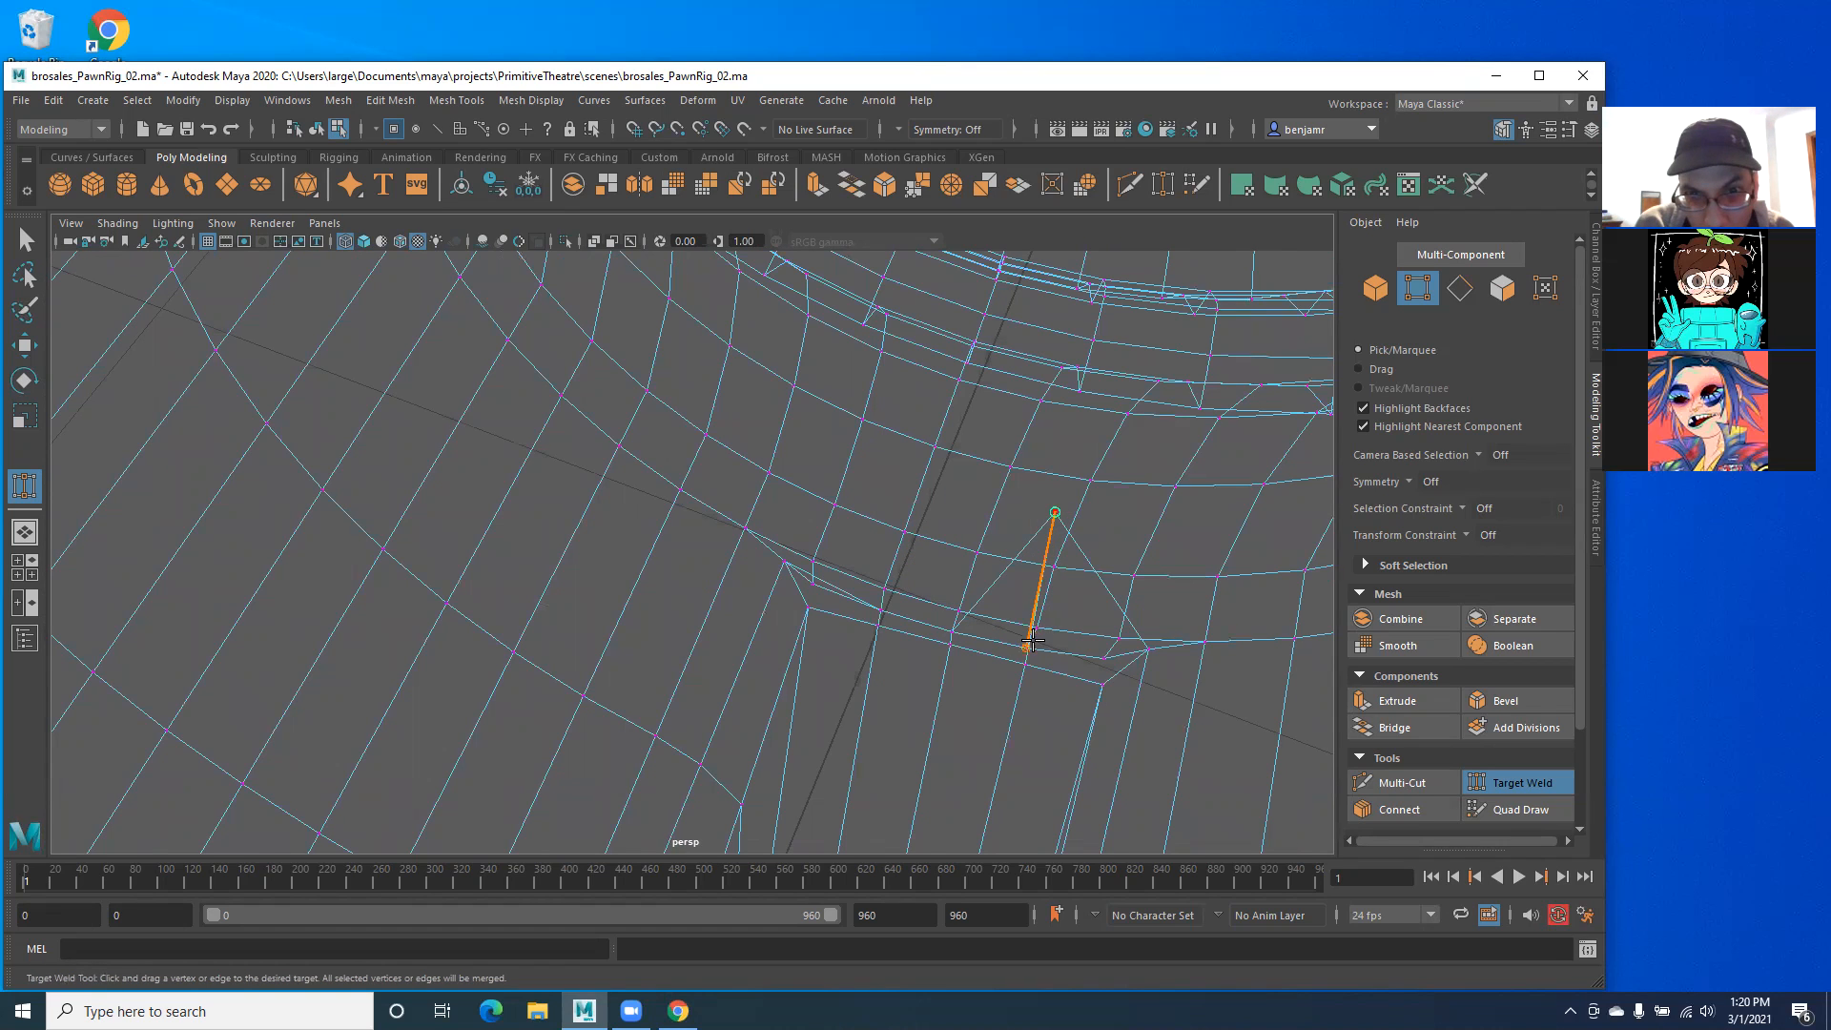
Step: Leave the Target Weld tool and return the megaphone to object mode with shaded display
left_click(25, 239)
scroll(462, 549, "down", 3)
left_click_drag(467, 531, 537, 452, "alt")
right_click_drag(537, 453, 635, 490, "alt")
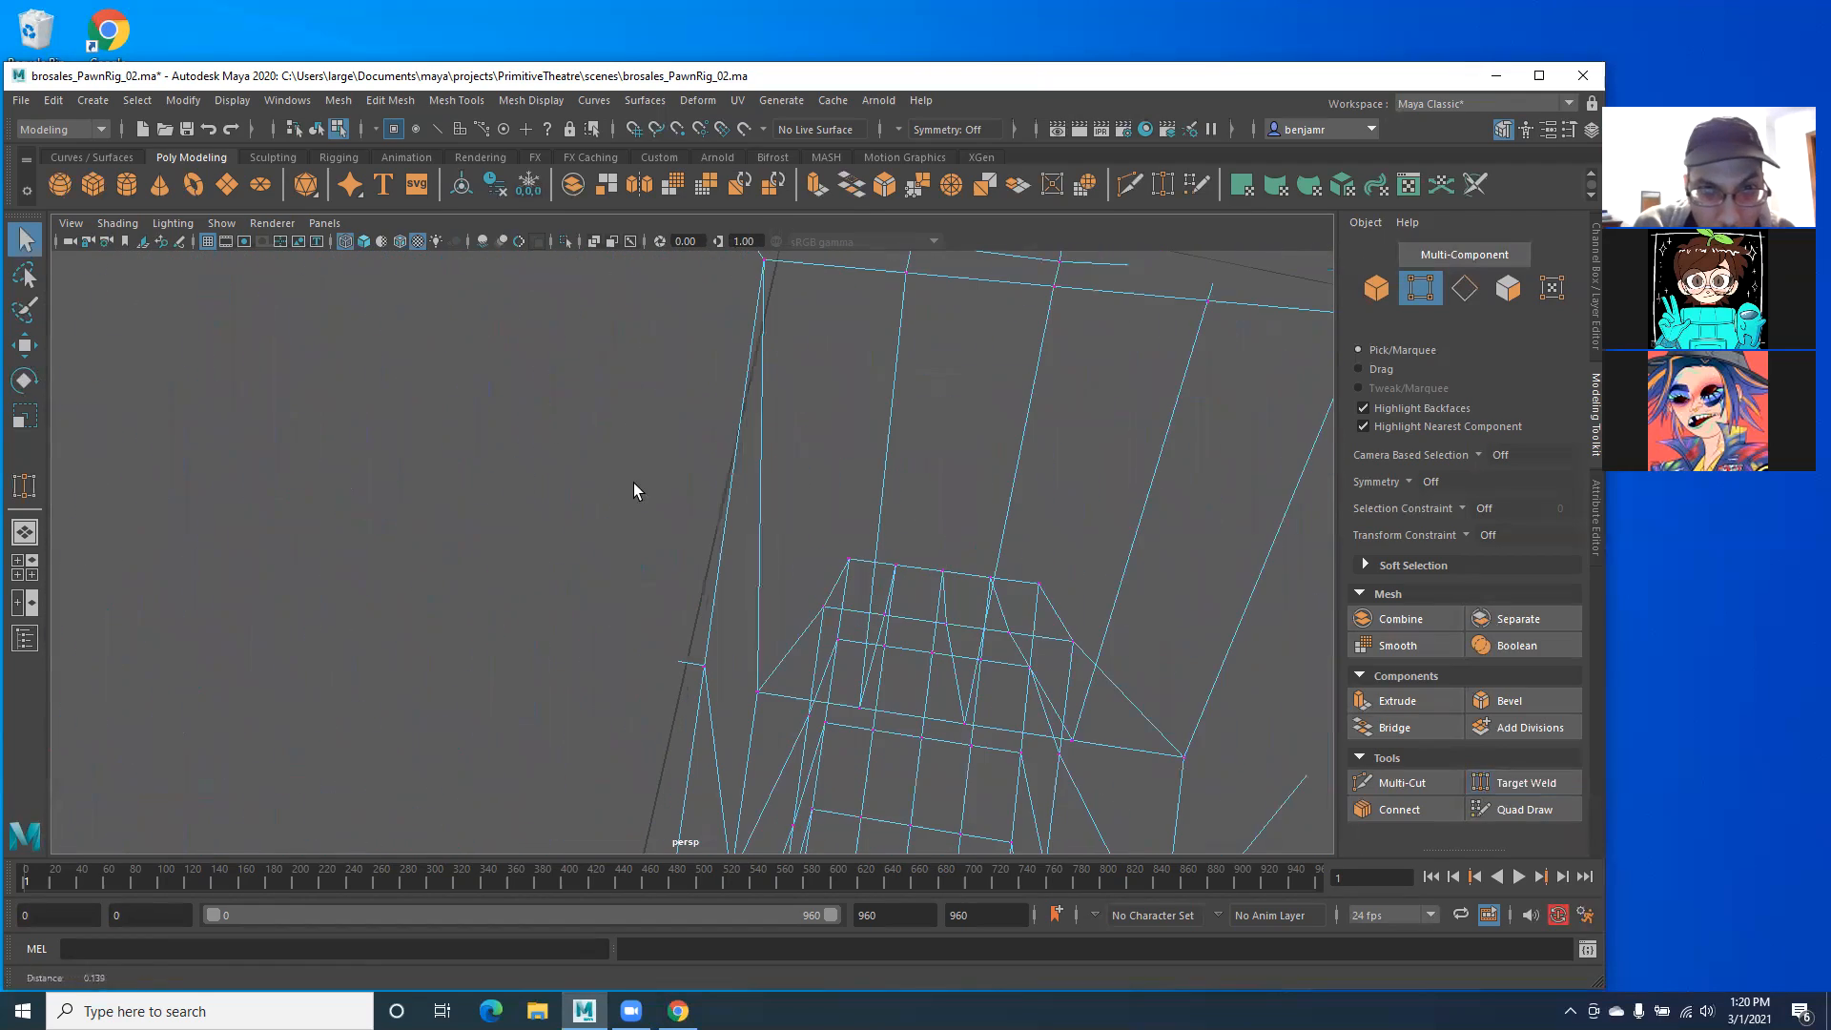
left_click_drag(838, 450, 405, 554, "alt")
right_click_drag(405, 553, 70, 310, "alt")
right_click_drag(751, 479, 799, 450)
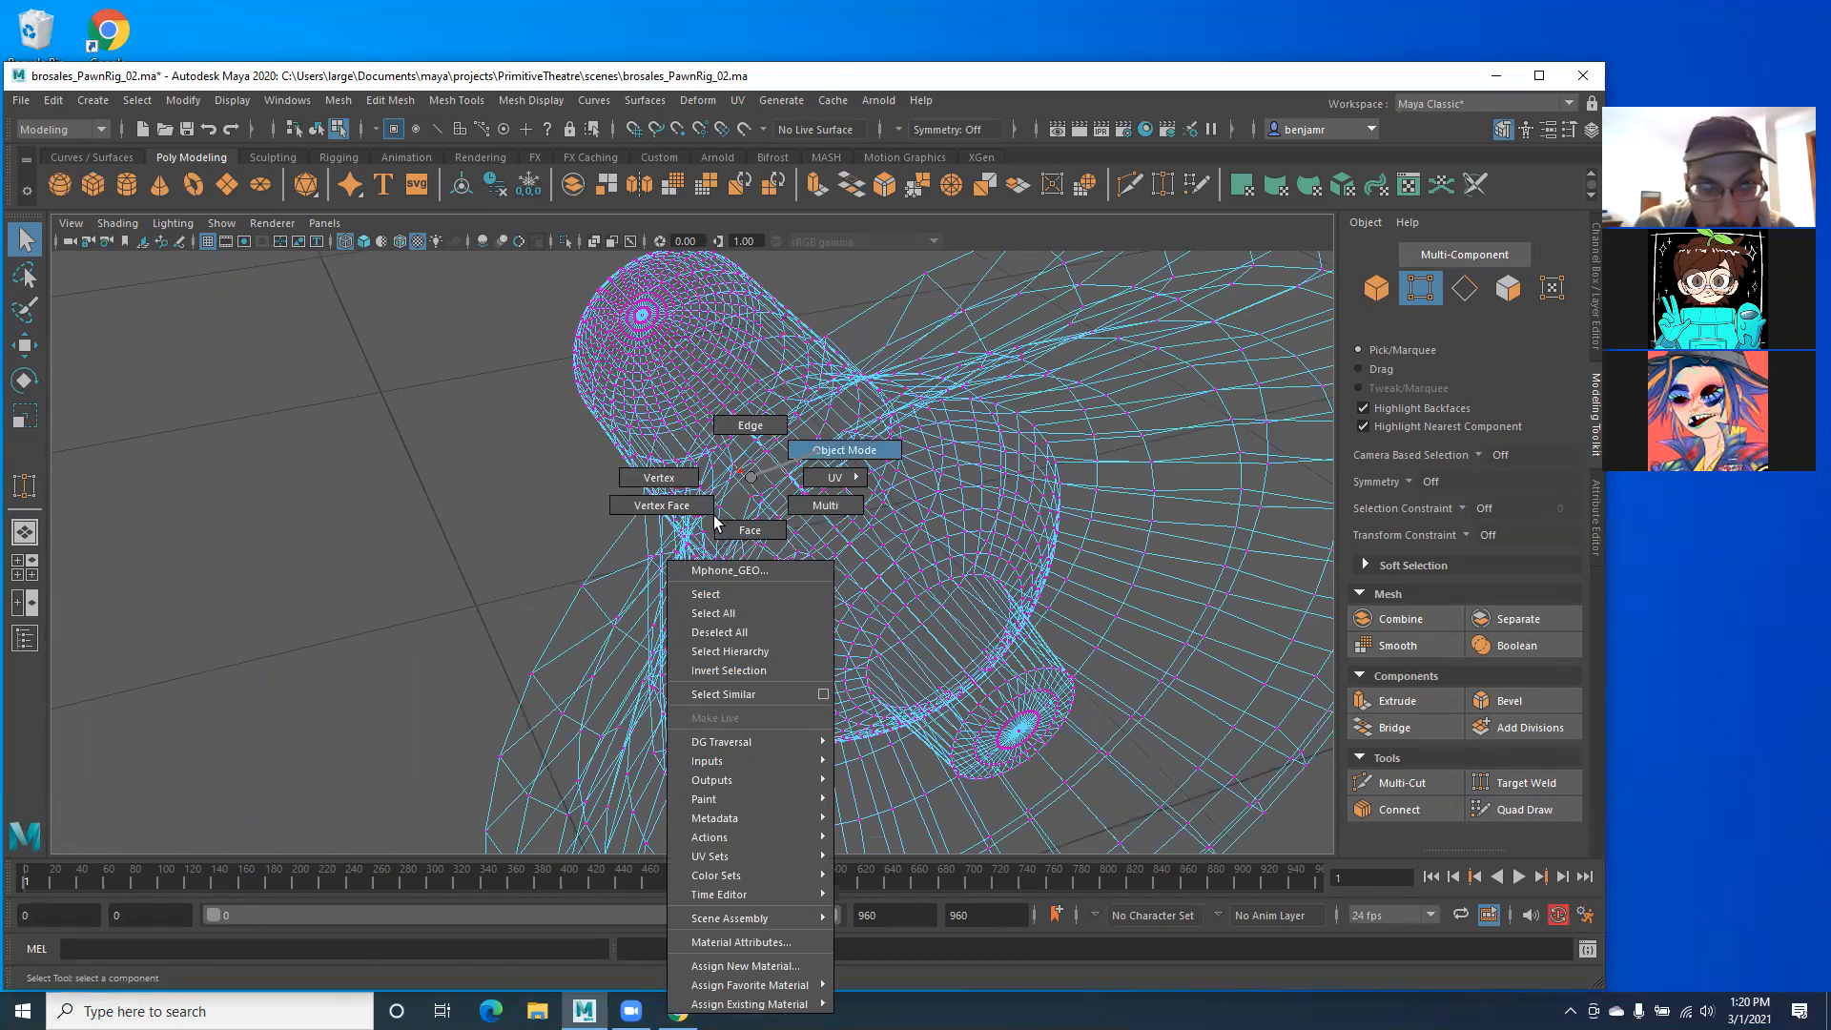
right_click_drag(716, 522, 563, 577)
key("5")
Step: Insert an edge loop close to each long edge of the handle's narrow face, running up to the barrel
scroll(563, 576, "up", 5)
left_click_drag(563, 680, 564, 569, "alt")
left_click(393, 100)
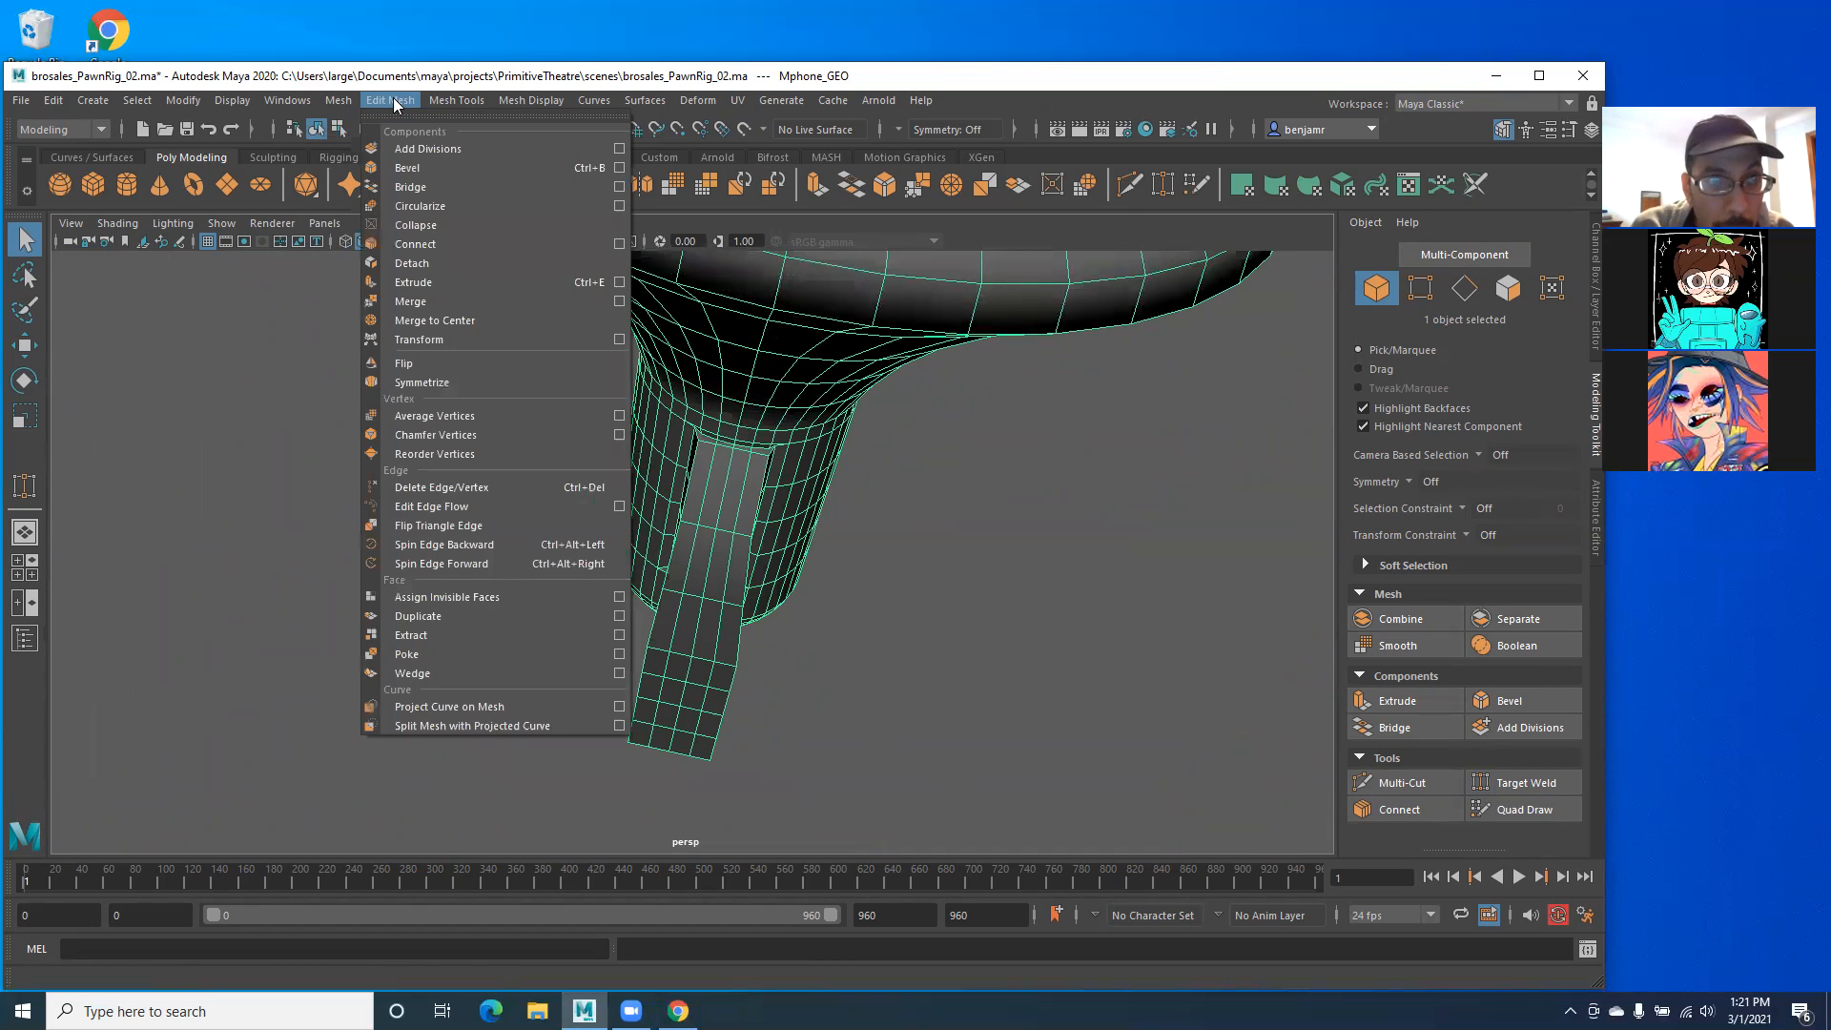
mouse_move(455, 100)
left_click(481, 240)
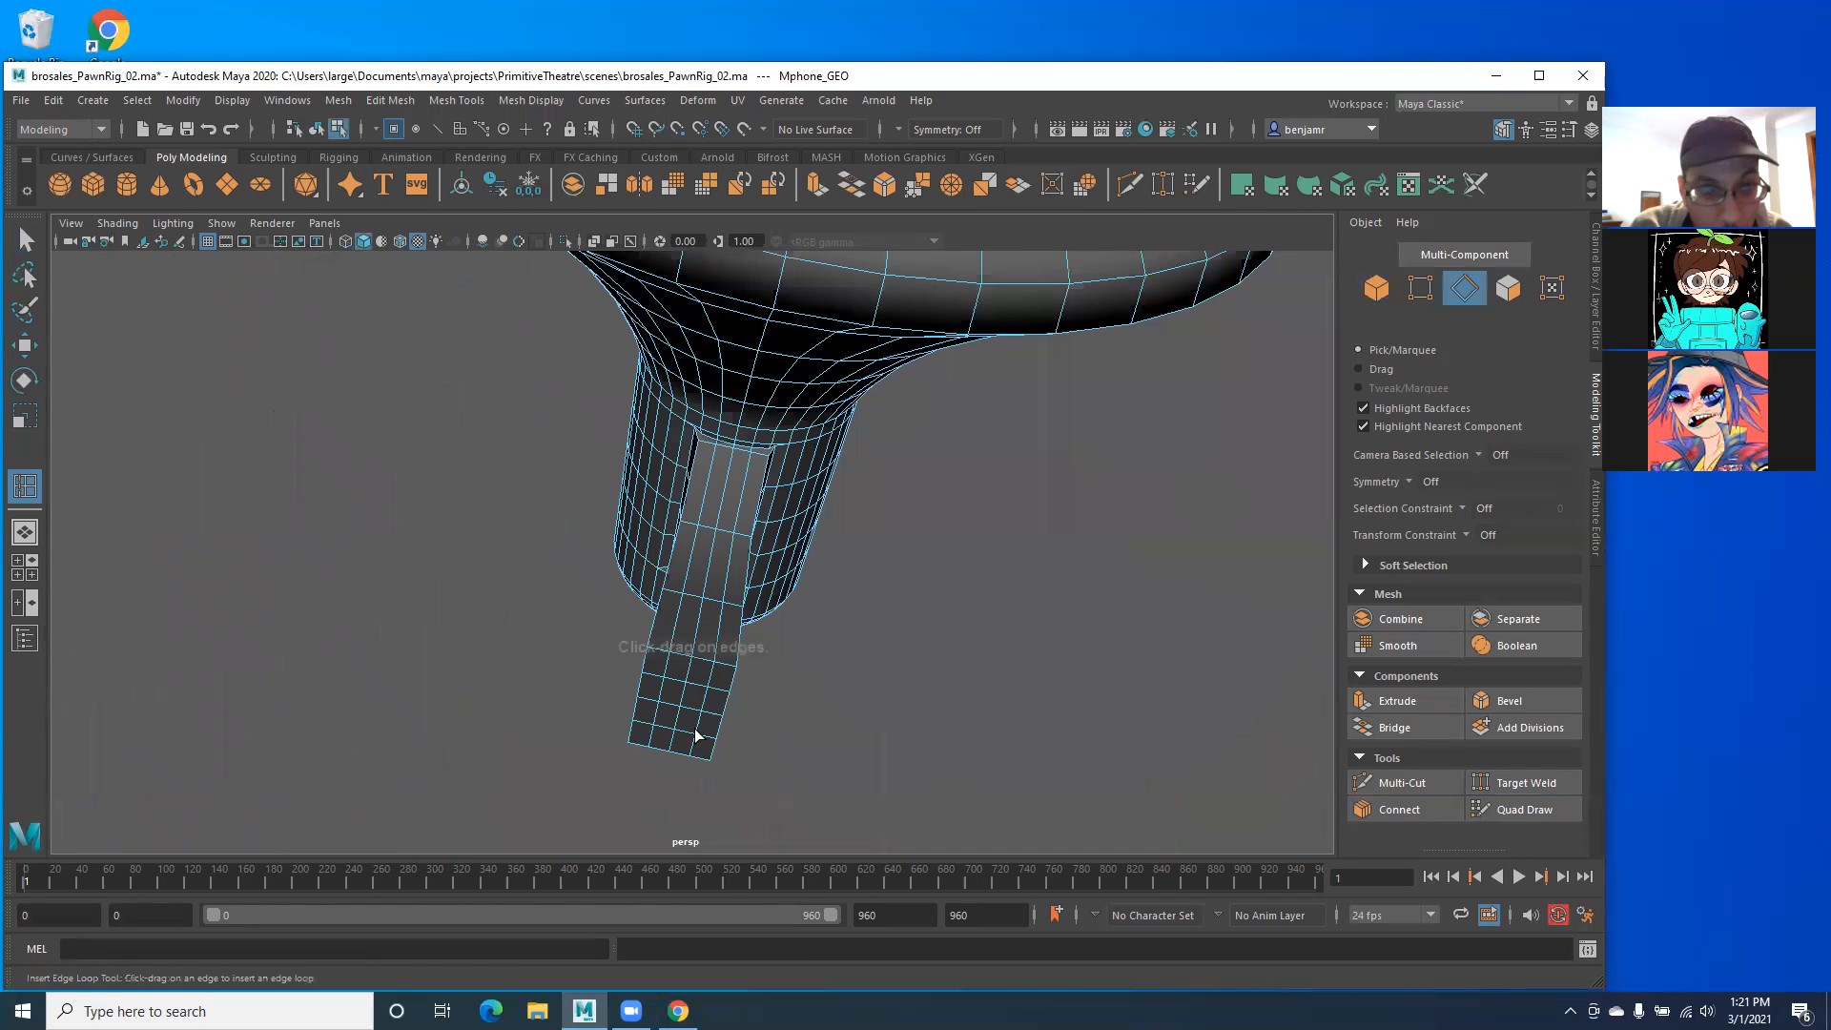
left_click(656, 653)
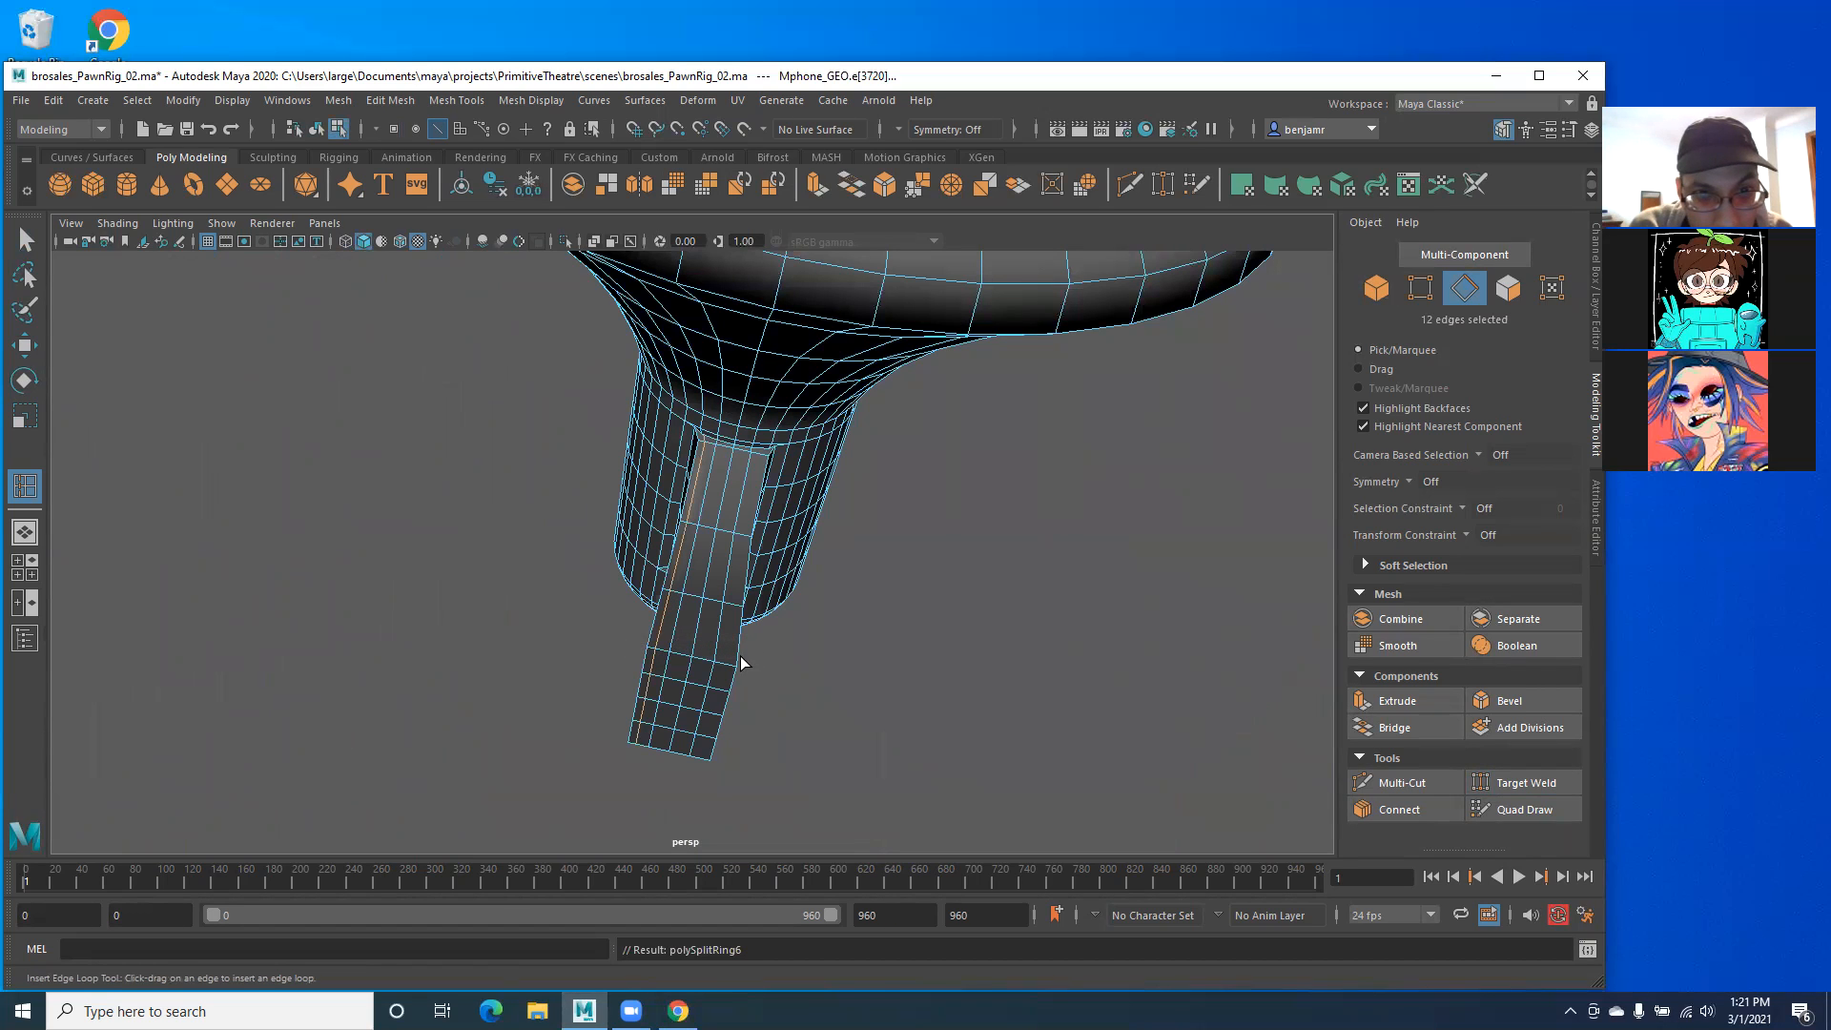
left_click(729, 660)
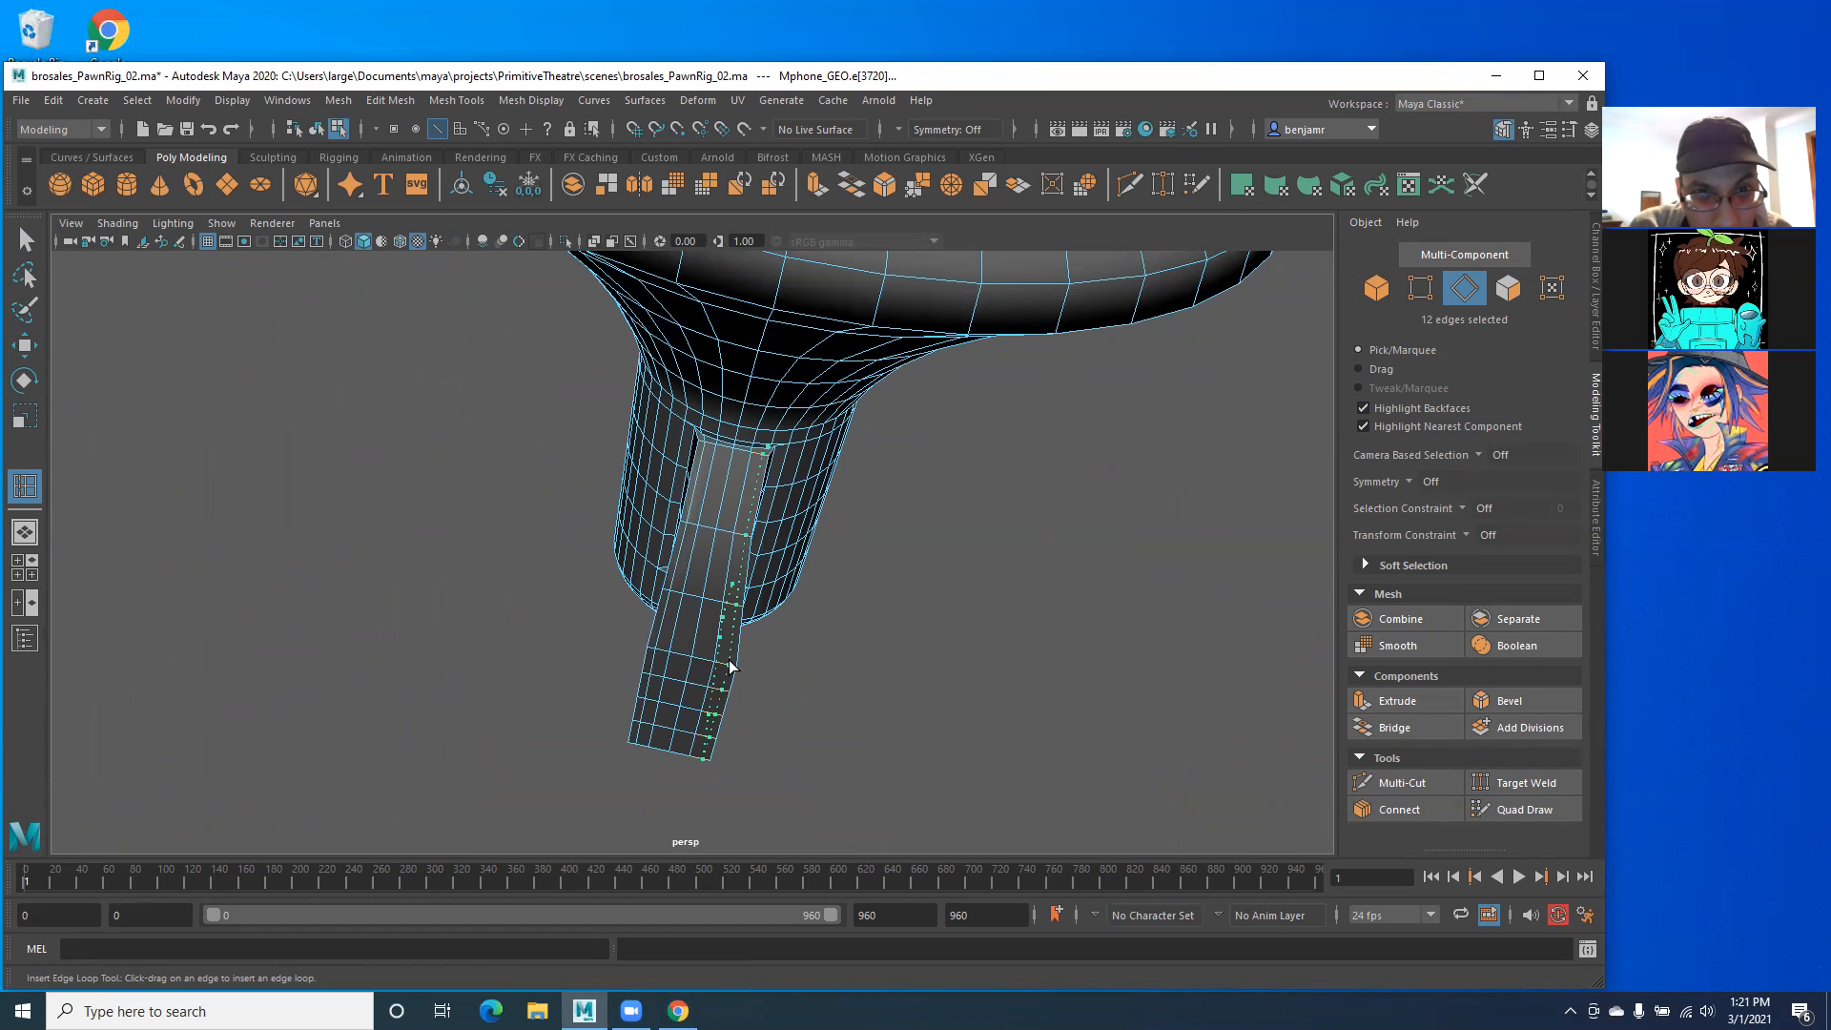
scroll(586, 409, "up", 5)
left_click_drag(586, 408, 374, 375, "alt")
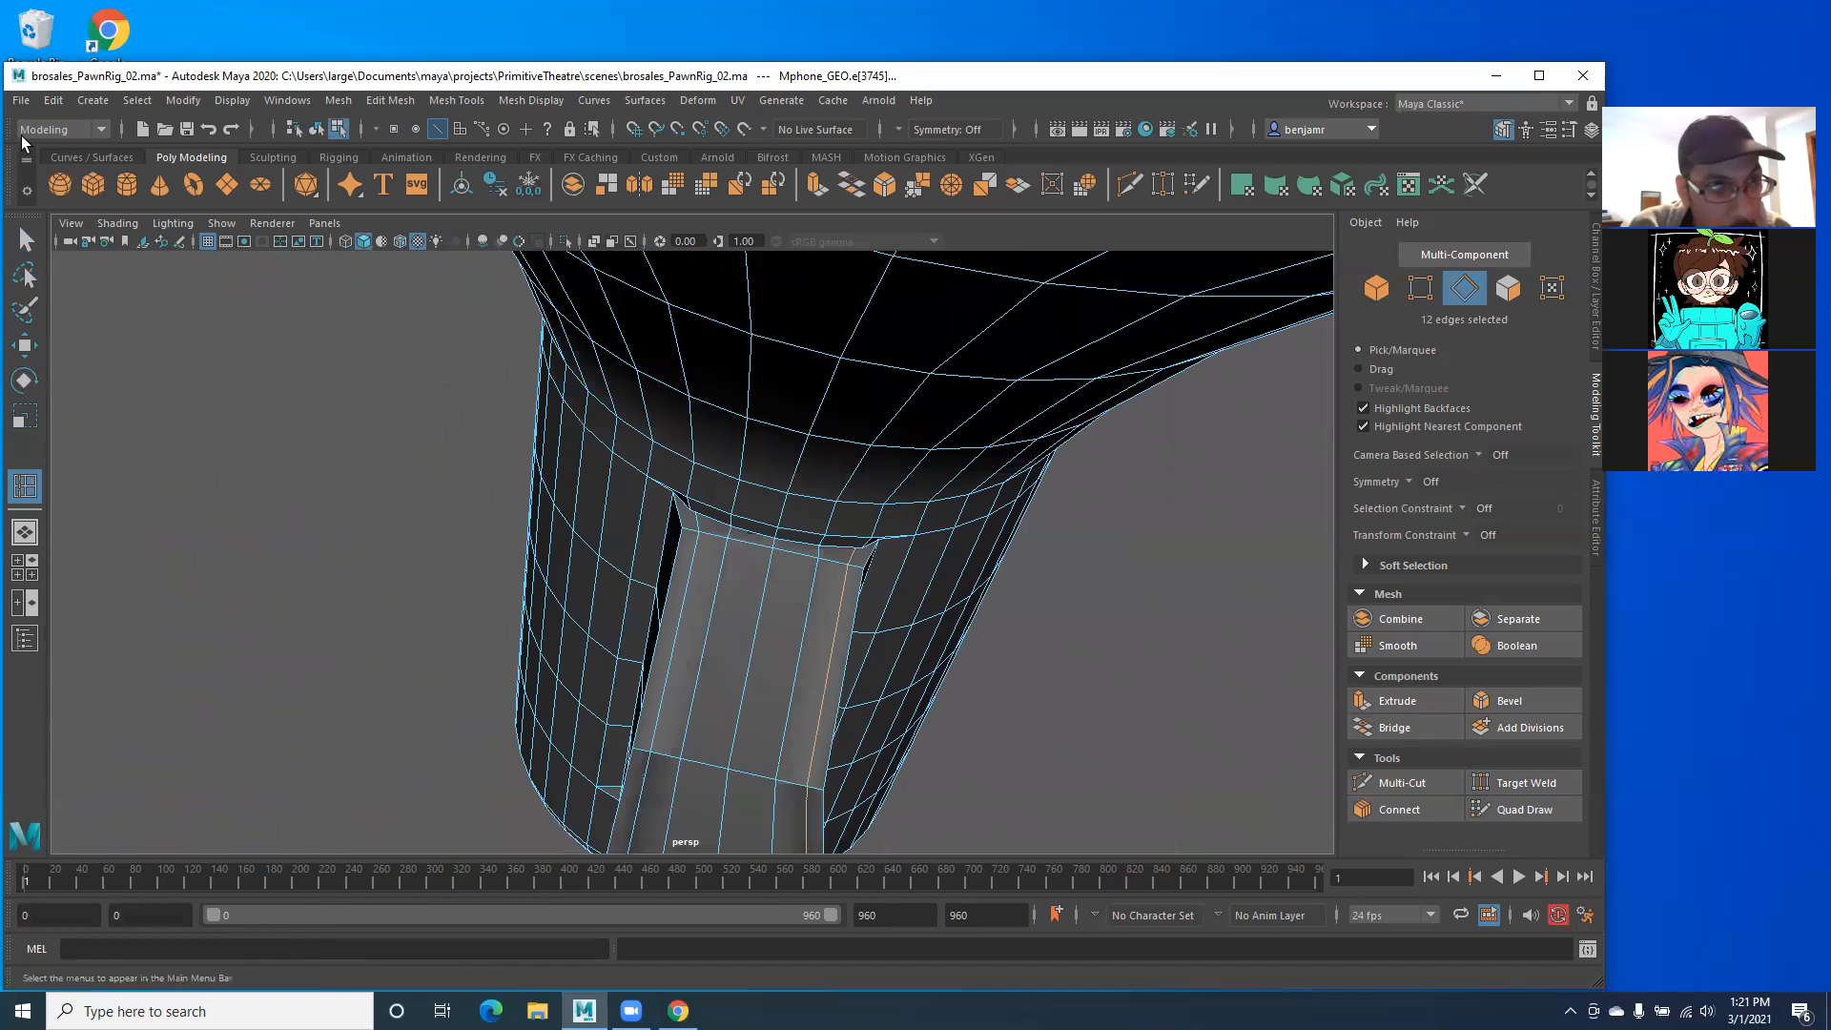
Step: Examine the new edge loops' end vertices at the handle's upper corners against the barrel rim from inside and outside
left_click(25, 243)
mouse_move(191, 391)
right_mouse_down("alt")
mouse_move(299, 406)
mouse_move(224, 401)
right_mouse_up("alt")
left_click_drag(357, 420, 398, 421, "alt")
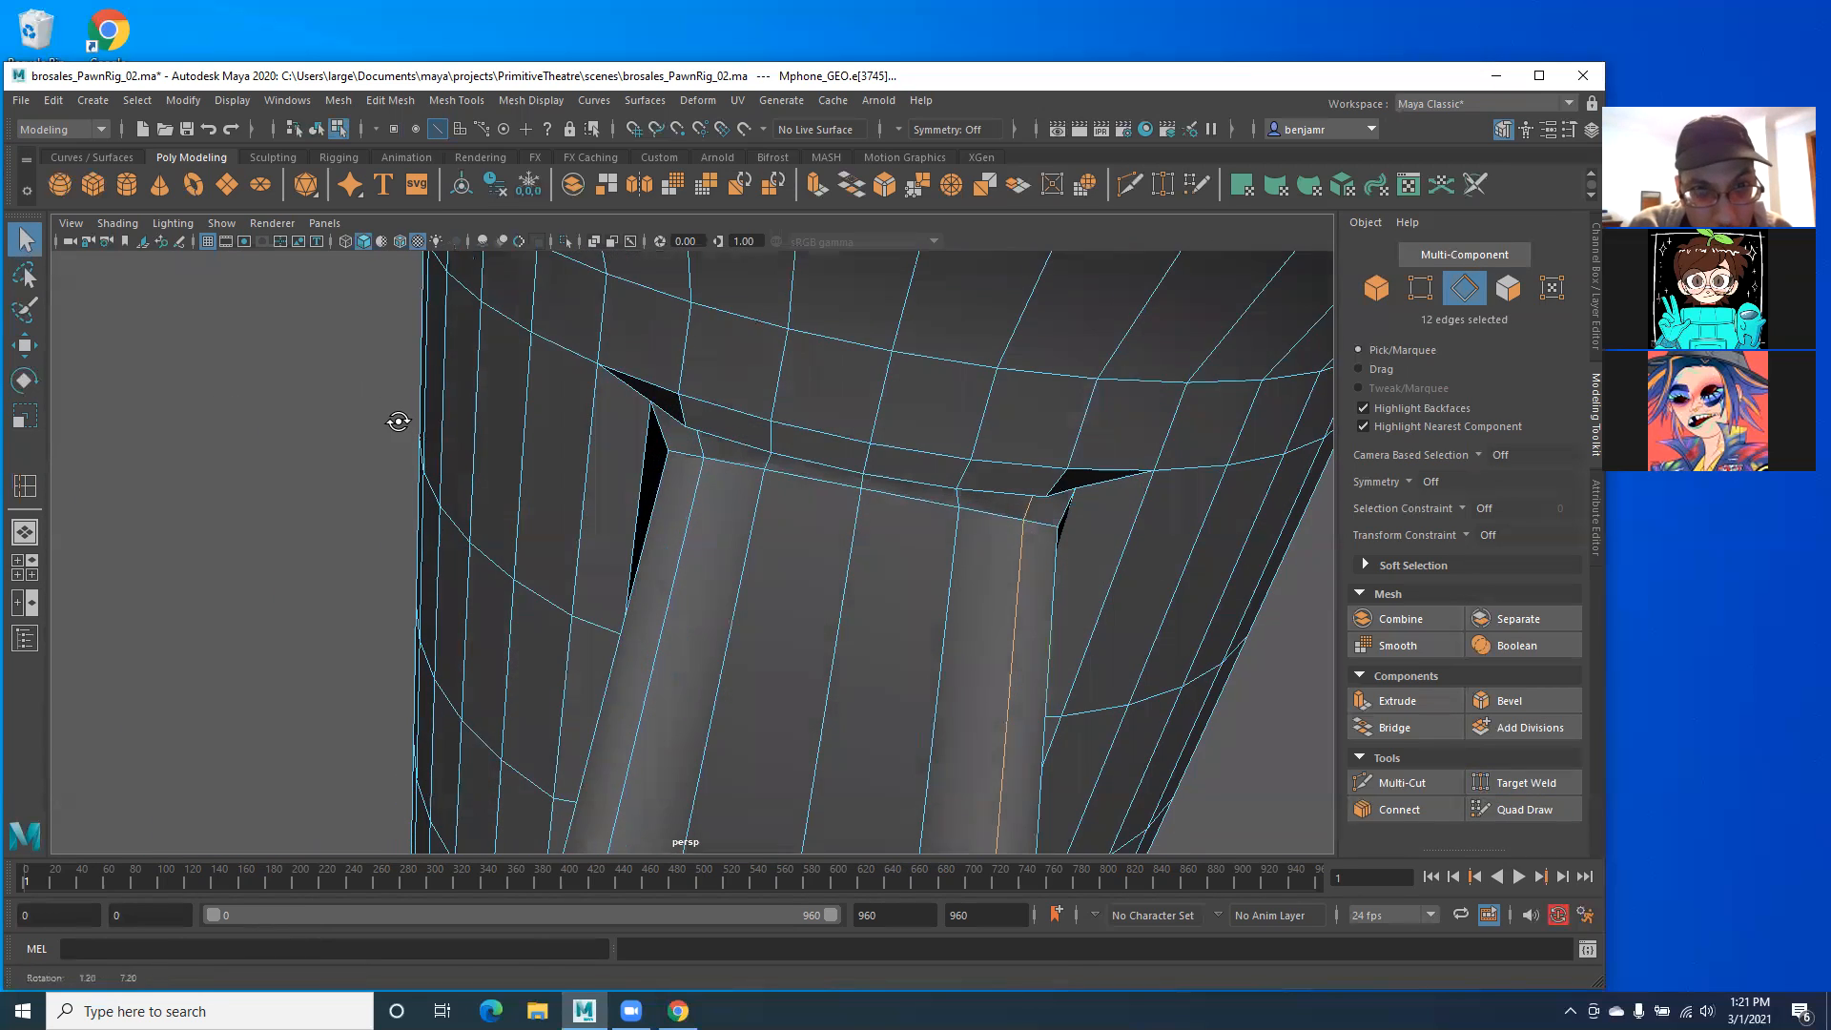
right_click_drag(707, 448, 618, 440)
left_click(701, 467)
left_click_drag(614, 468, 508, 587, "alt")
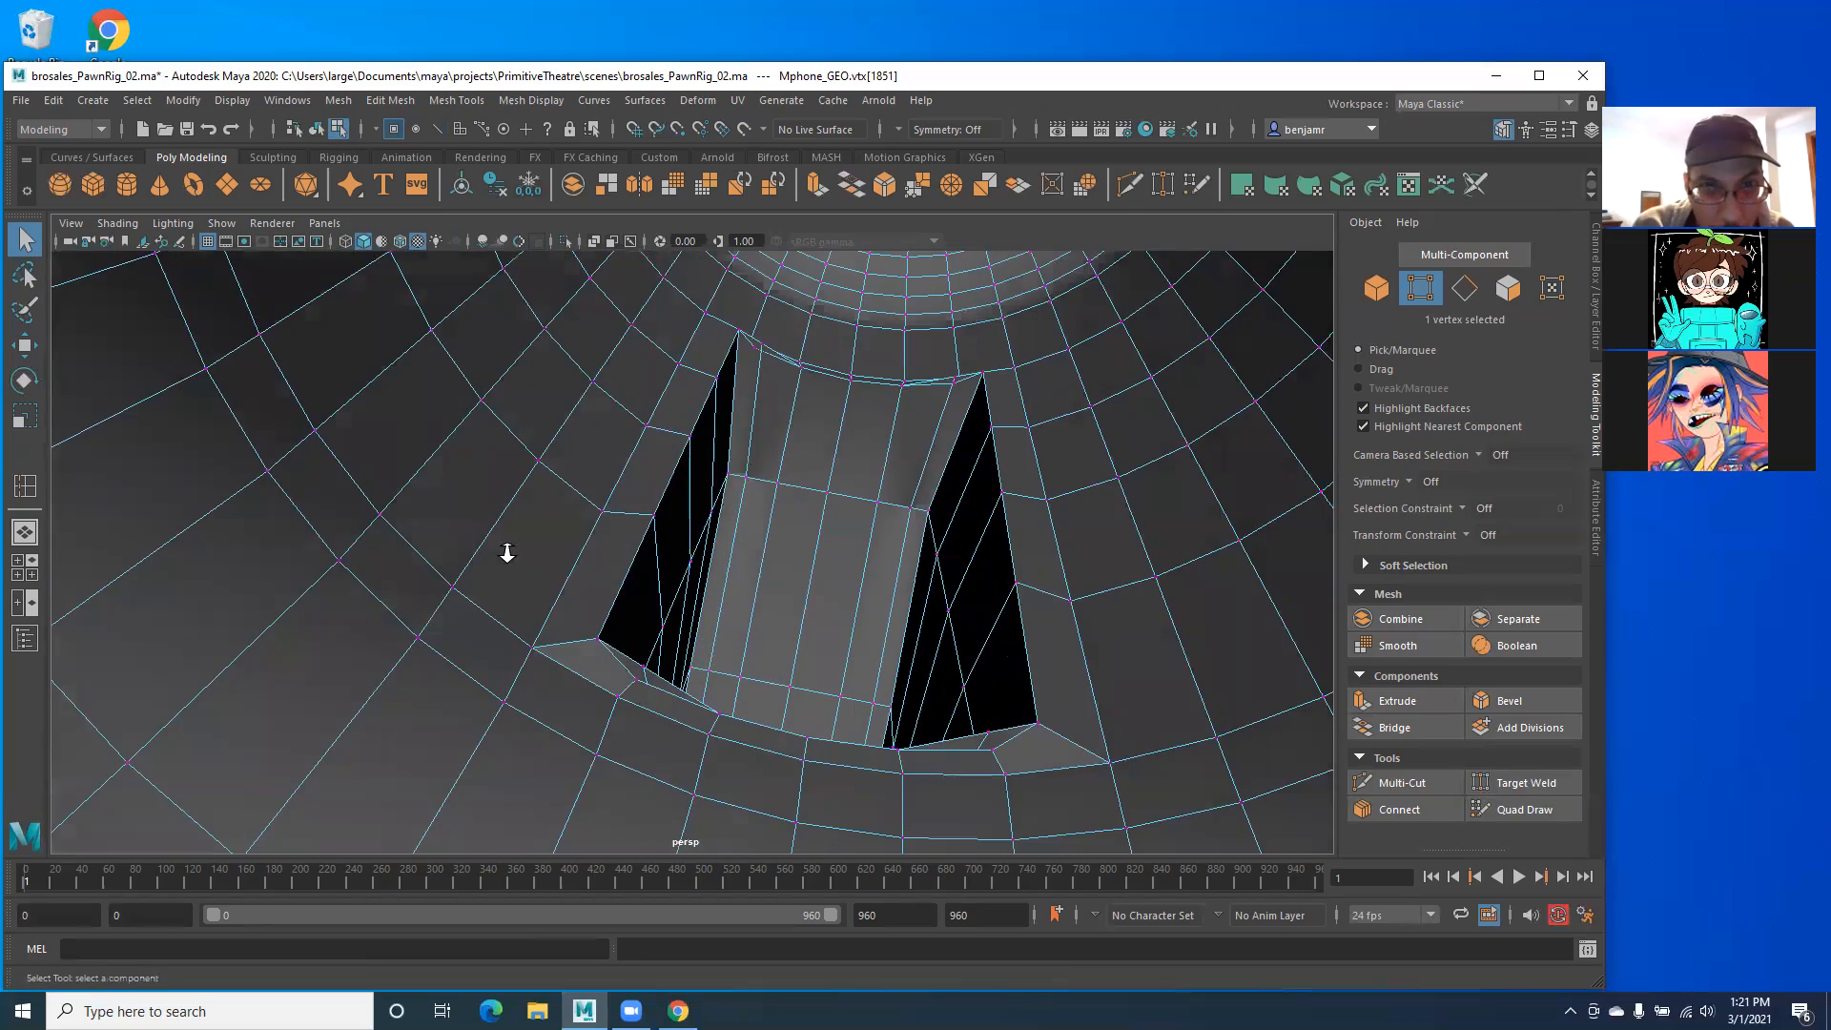
right_click_drag(508, 553, 409, 610, "alt")
left_click_drag(408, 609, 682, 540, "alt")
scroll(452, 563, "down", 3)
right_click_drag(662, 581, 670, 593, "alt")
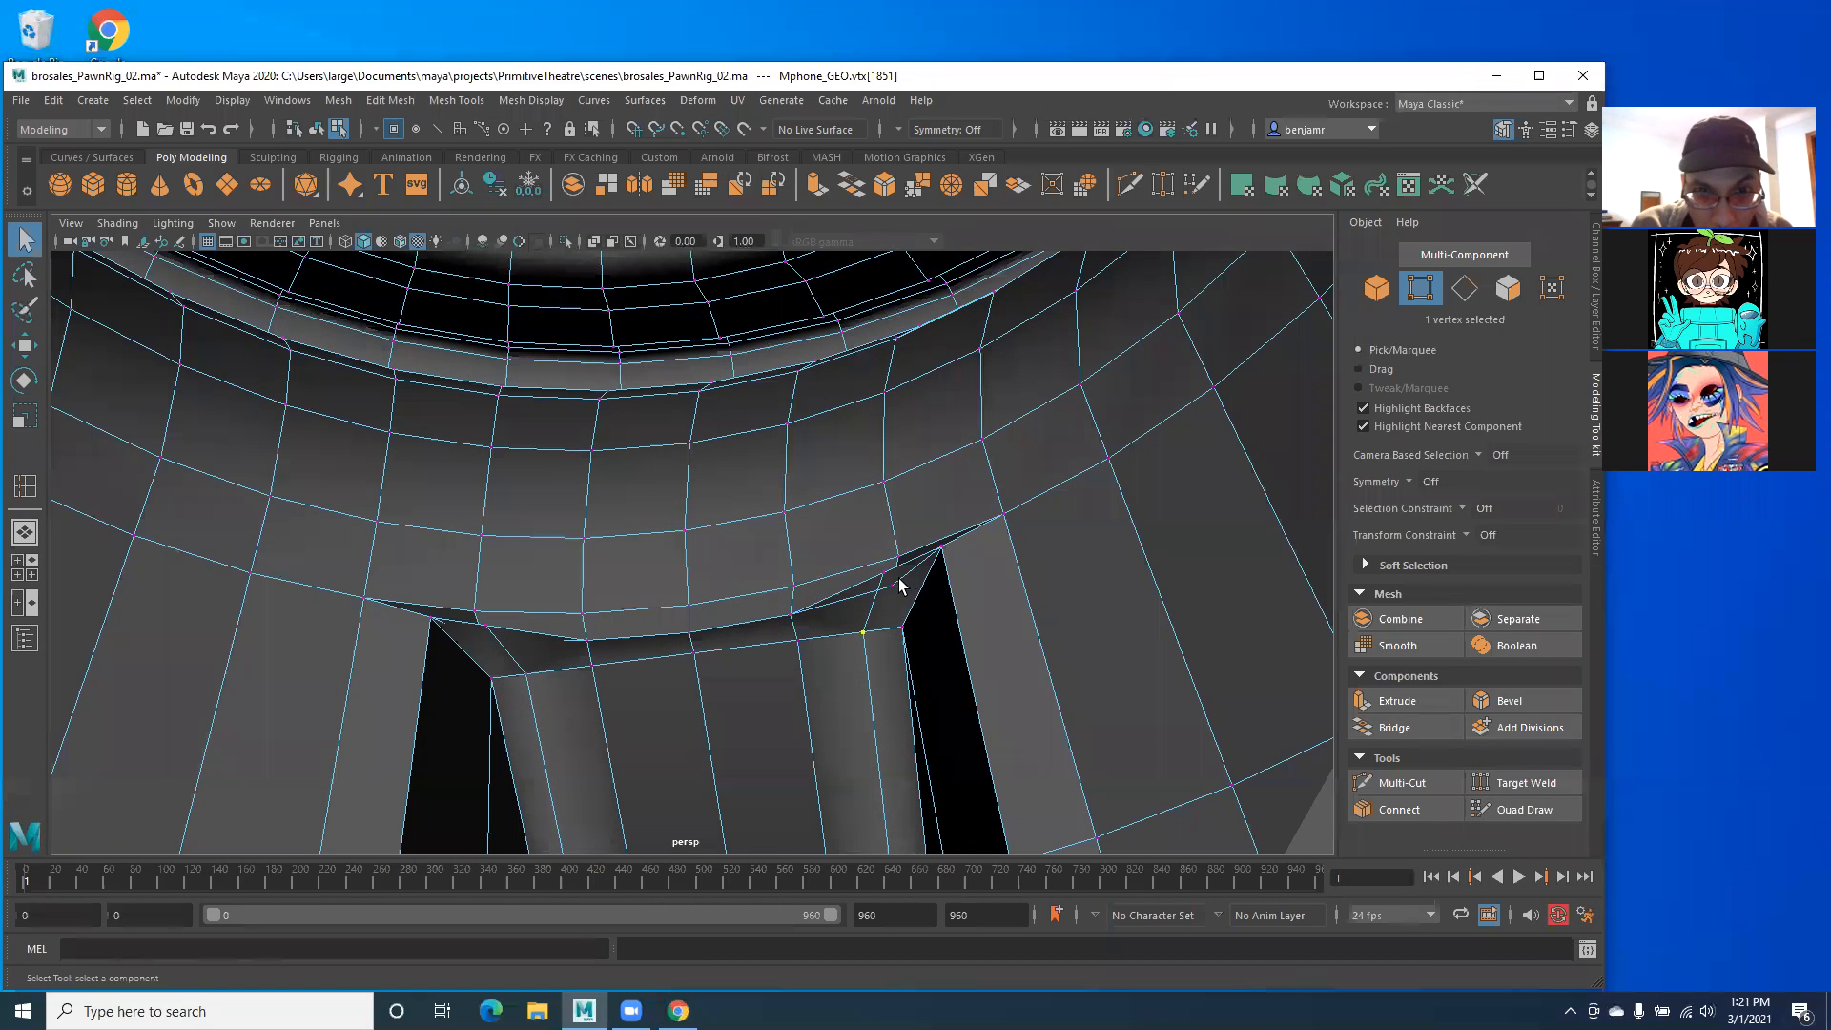
Step: Target-weld the new edge loops' end vertices to the matching barrel rim vertices at both handle corners
left_click(390, 100)
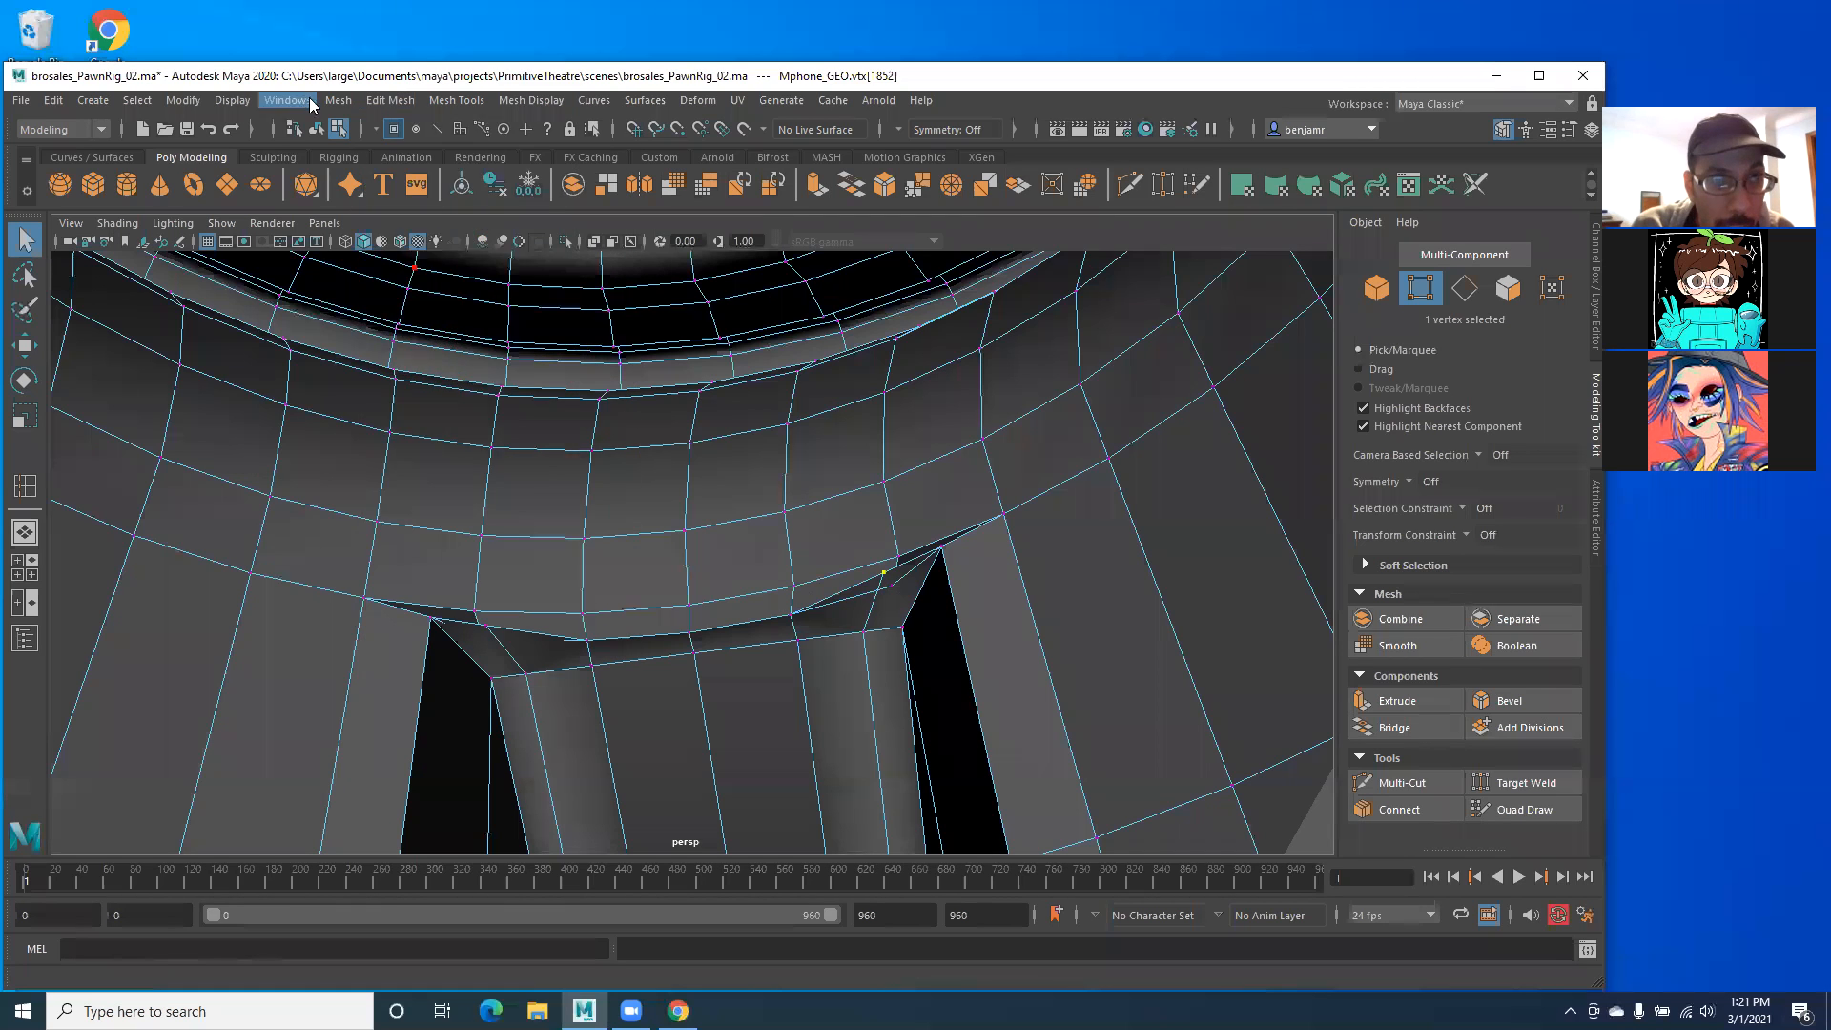
mouse_move(456, 103)
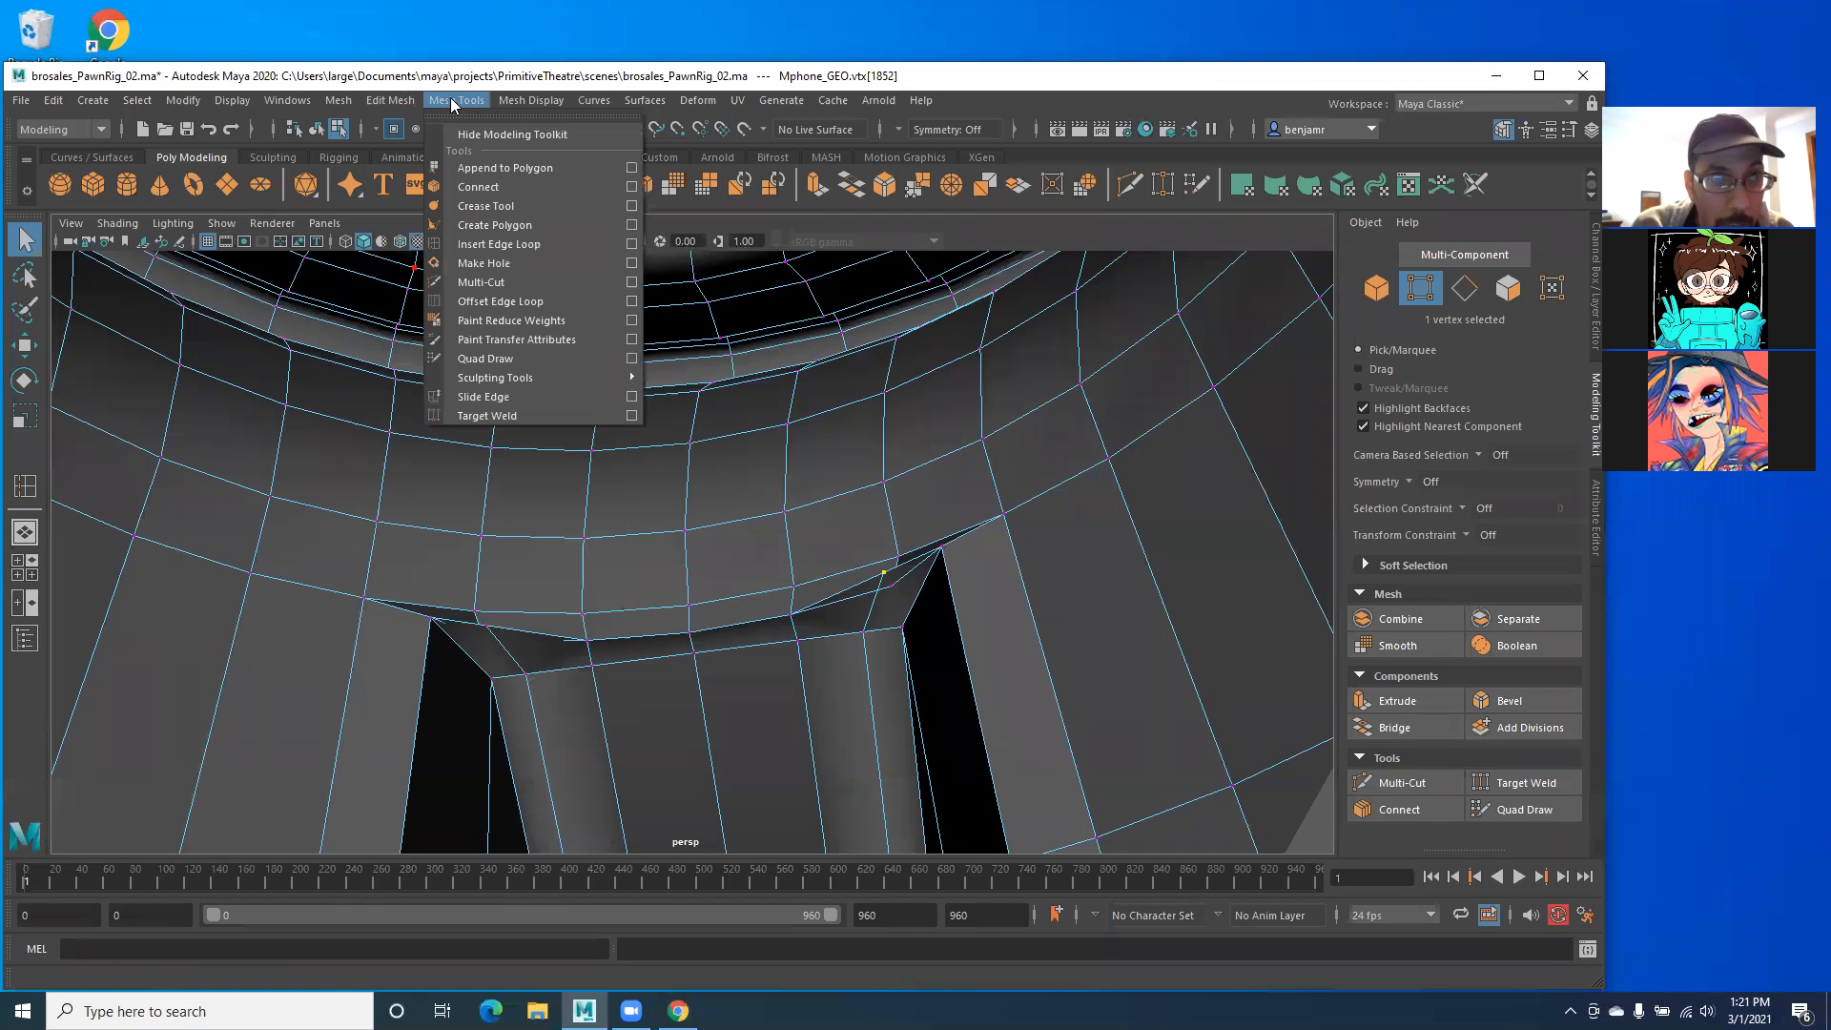
left_click(486, 416)
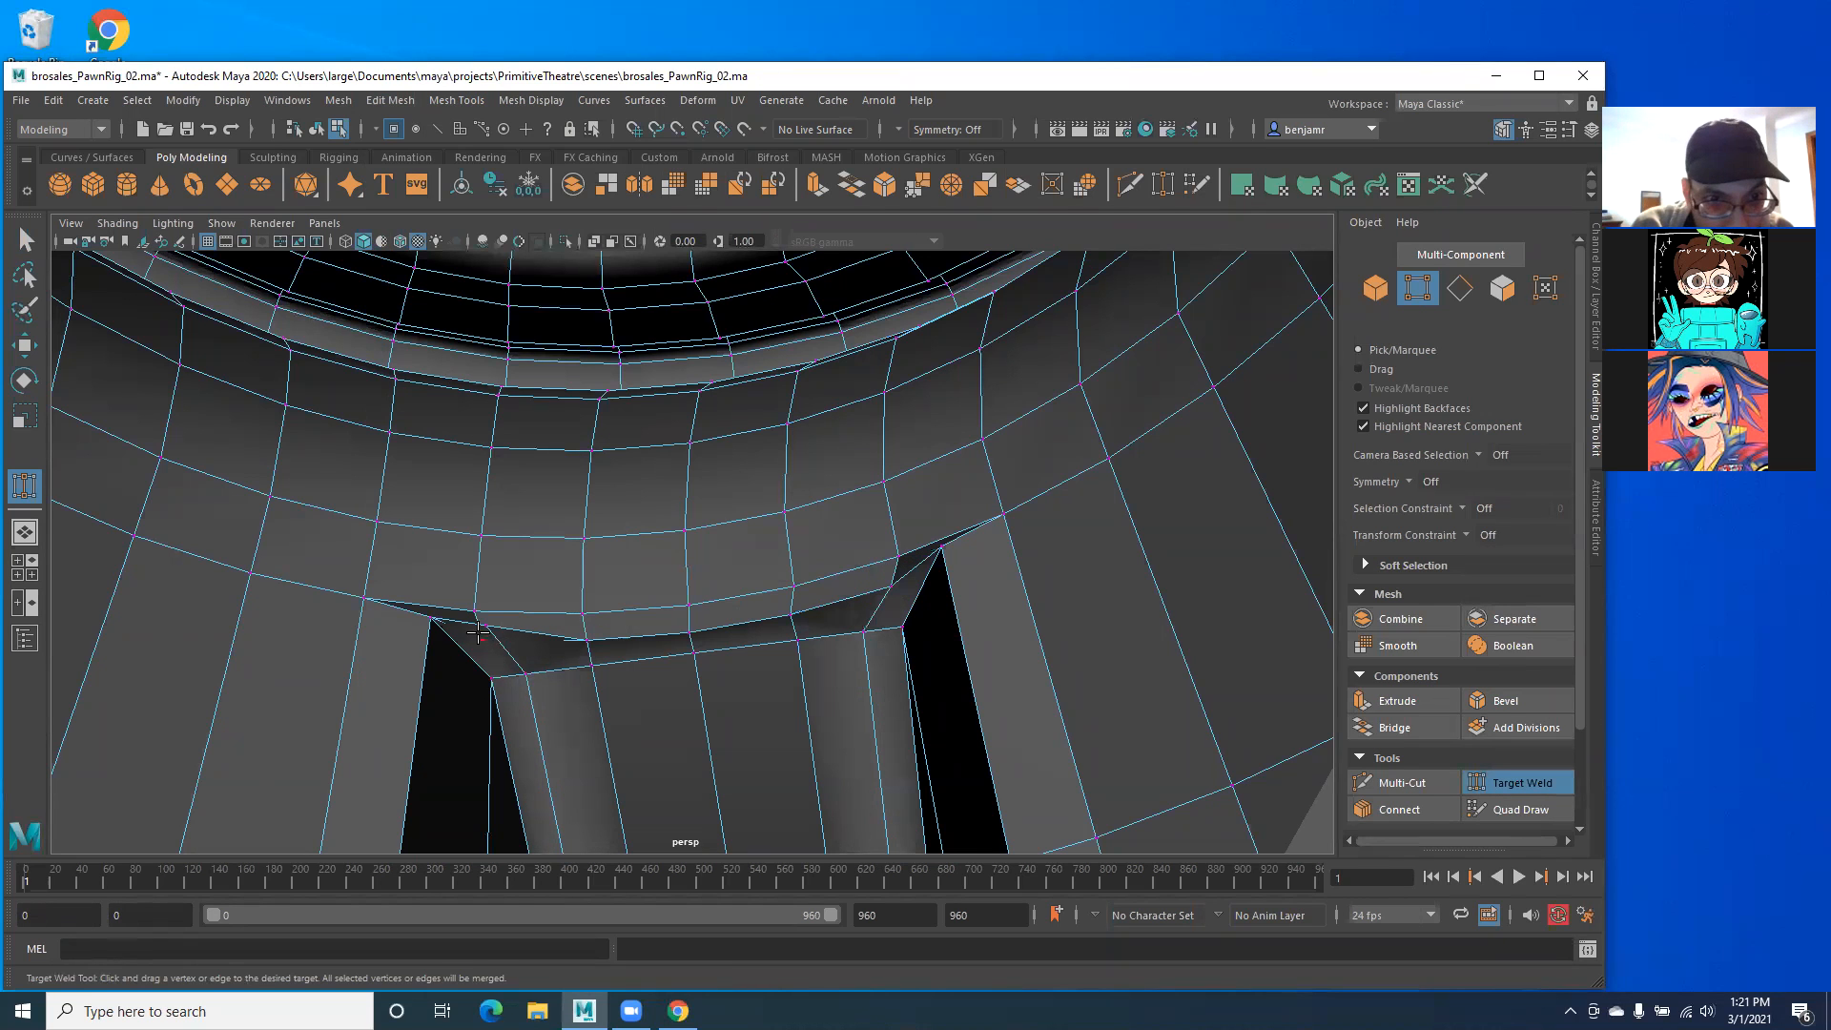
left_click_drag(464, 661, 816, 566)
left_click_drag(922, 619, 919, 604, "alt")
key("4")
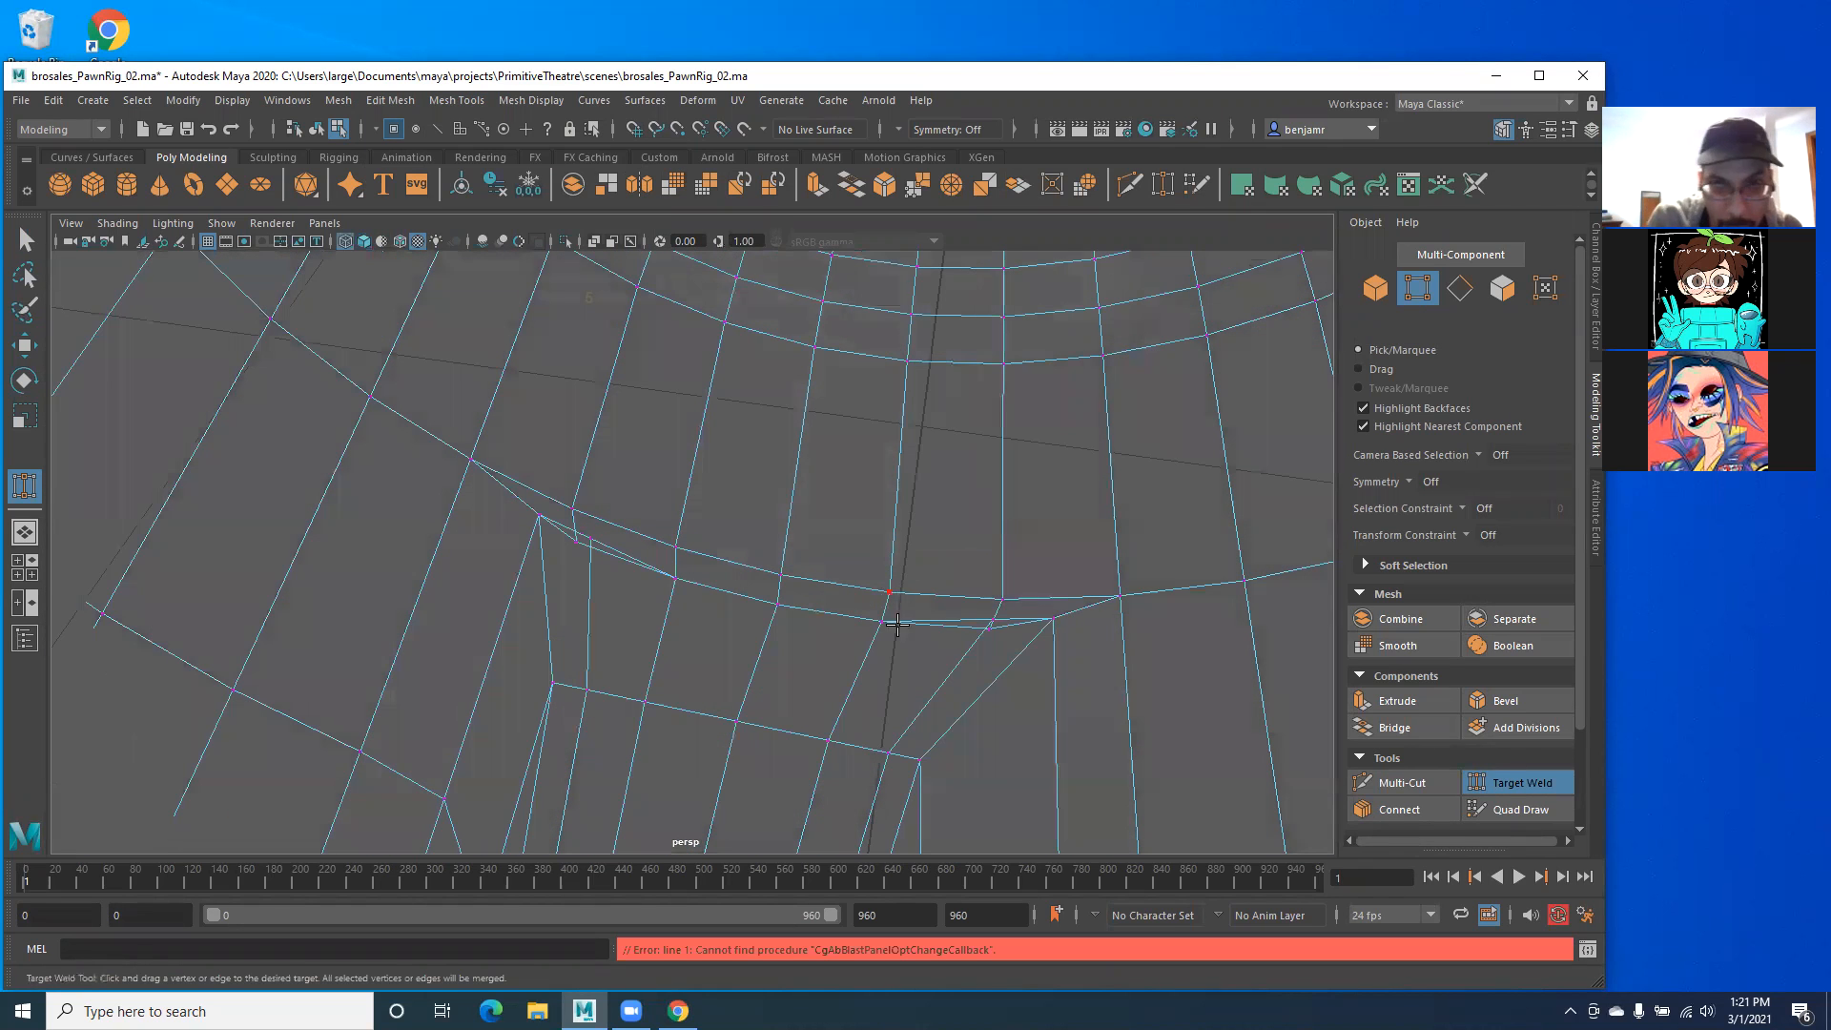
left_click_drag(993, 620, 992, 639)
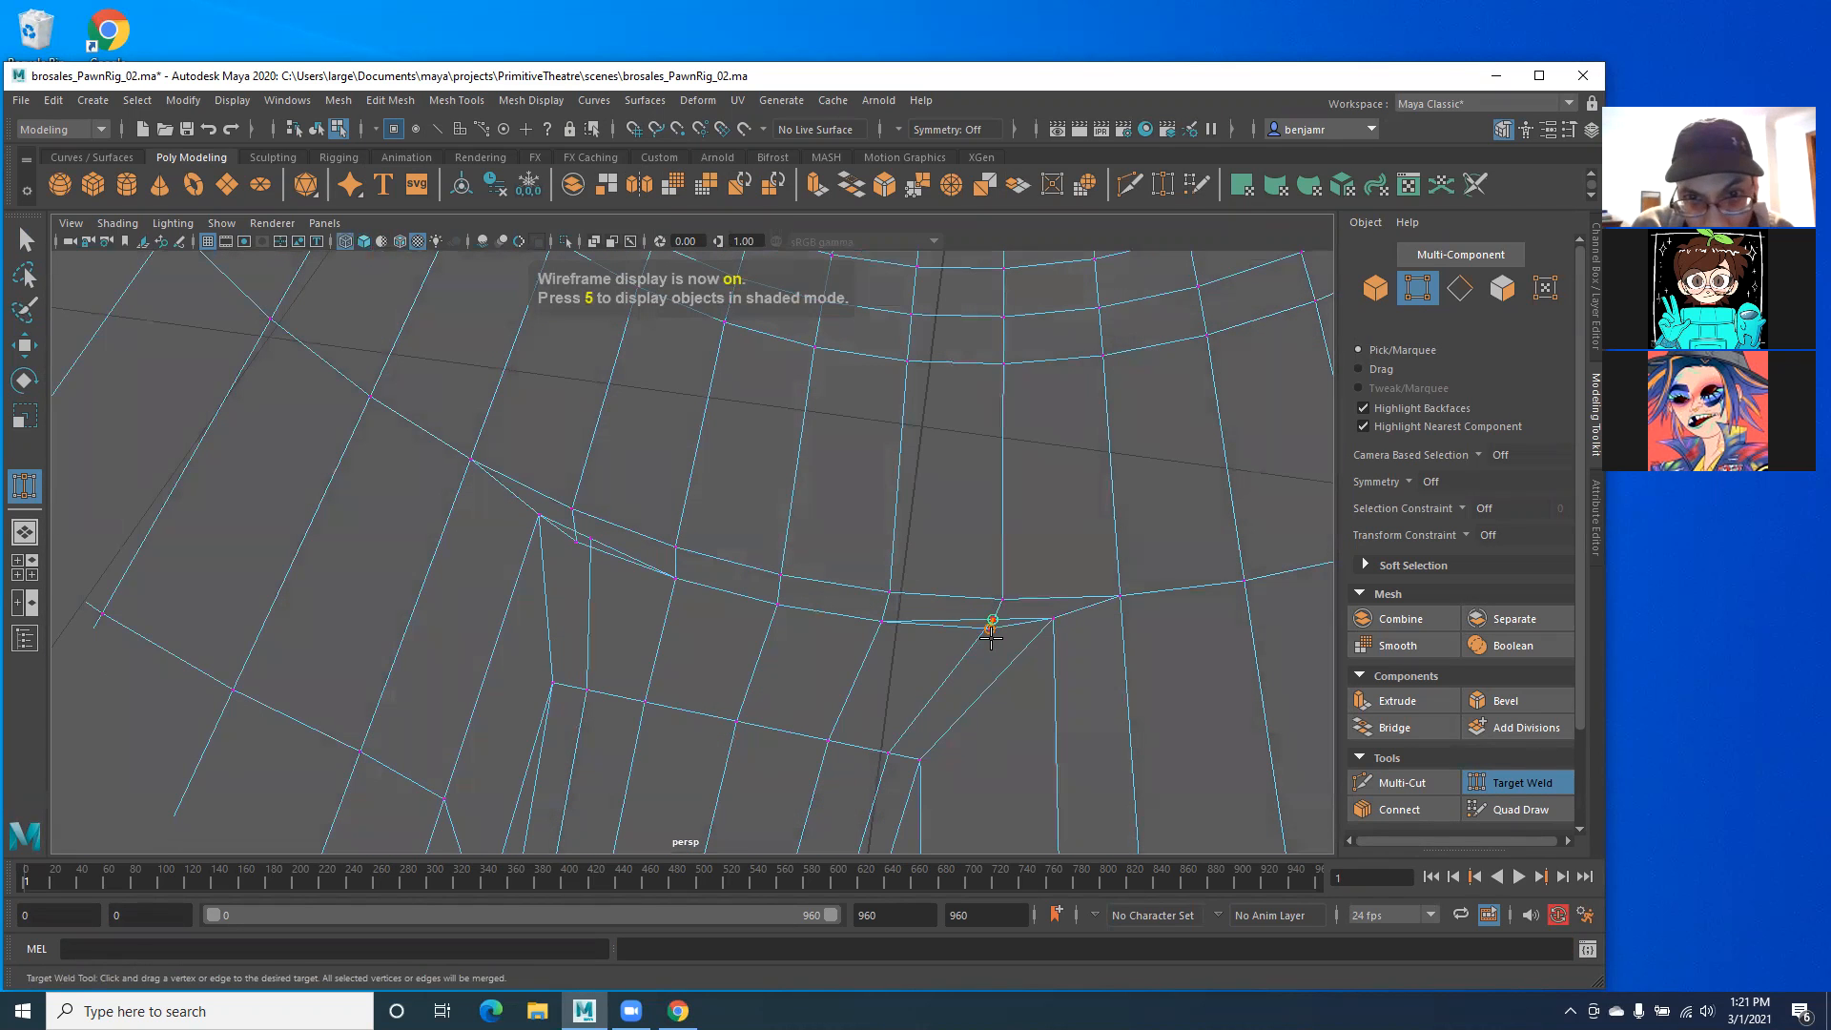
left_click_drag(591, 540, 573, 568)
left_click(27, 239)
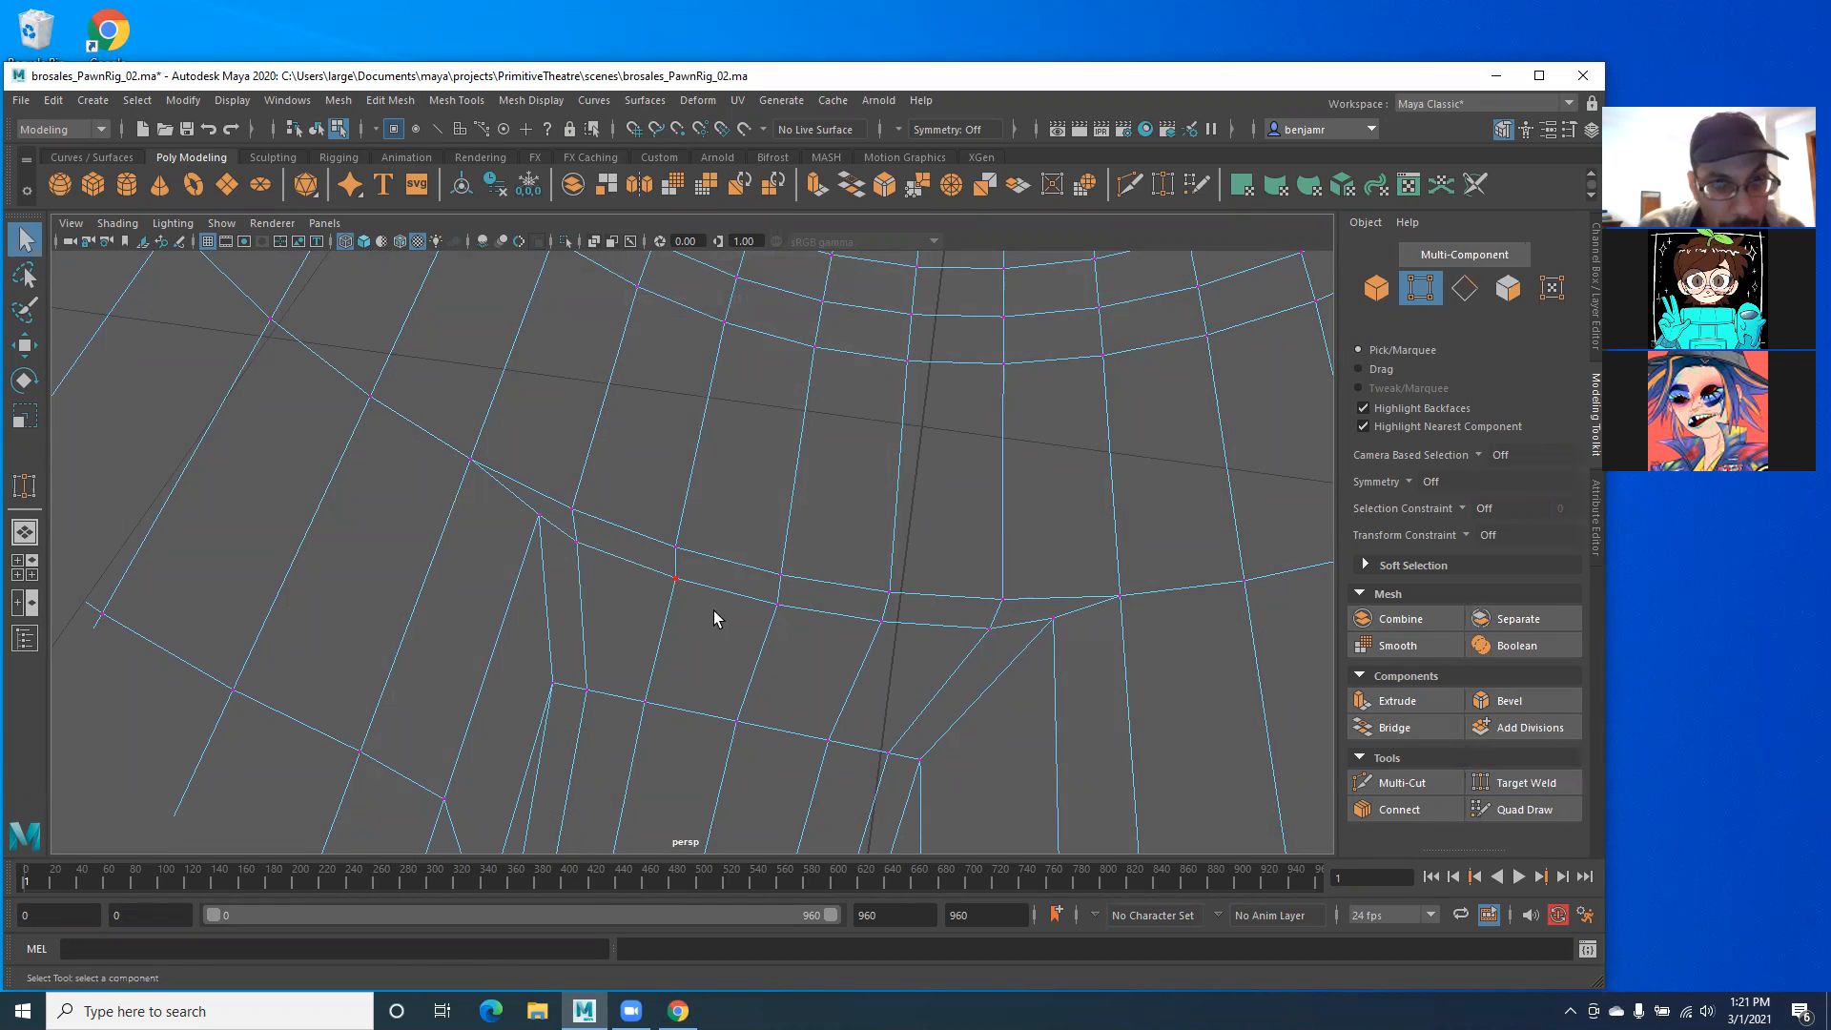
Step: Return the megaphone to object mode with shaded display and try to separate its mesh into pieces
mouse_move(771, 662)
left_mouse_down("alt")
mouse_move(481, 591)
mouse_move(449, 524)
mouse_move(438, 544)
mouse_move(535, 478)
mouse_move(650, 525)
mouse_move(605, 564)
mouse_move(681, 504)
left_mouse_up("alt")
key("6")
right_click_drag(725, 477, 746, 467)
key("f")
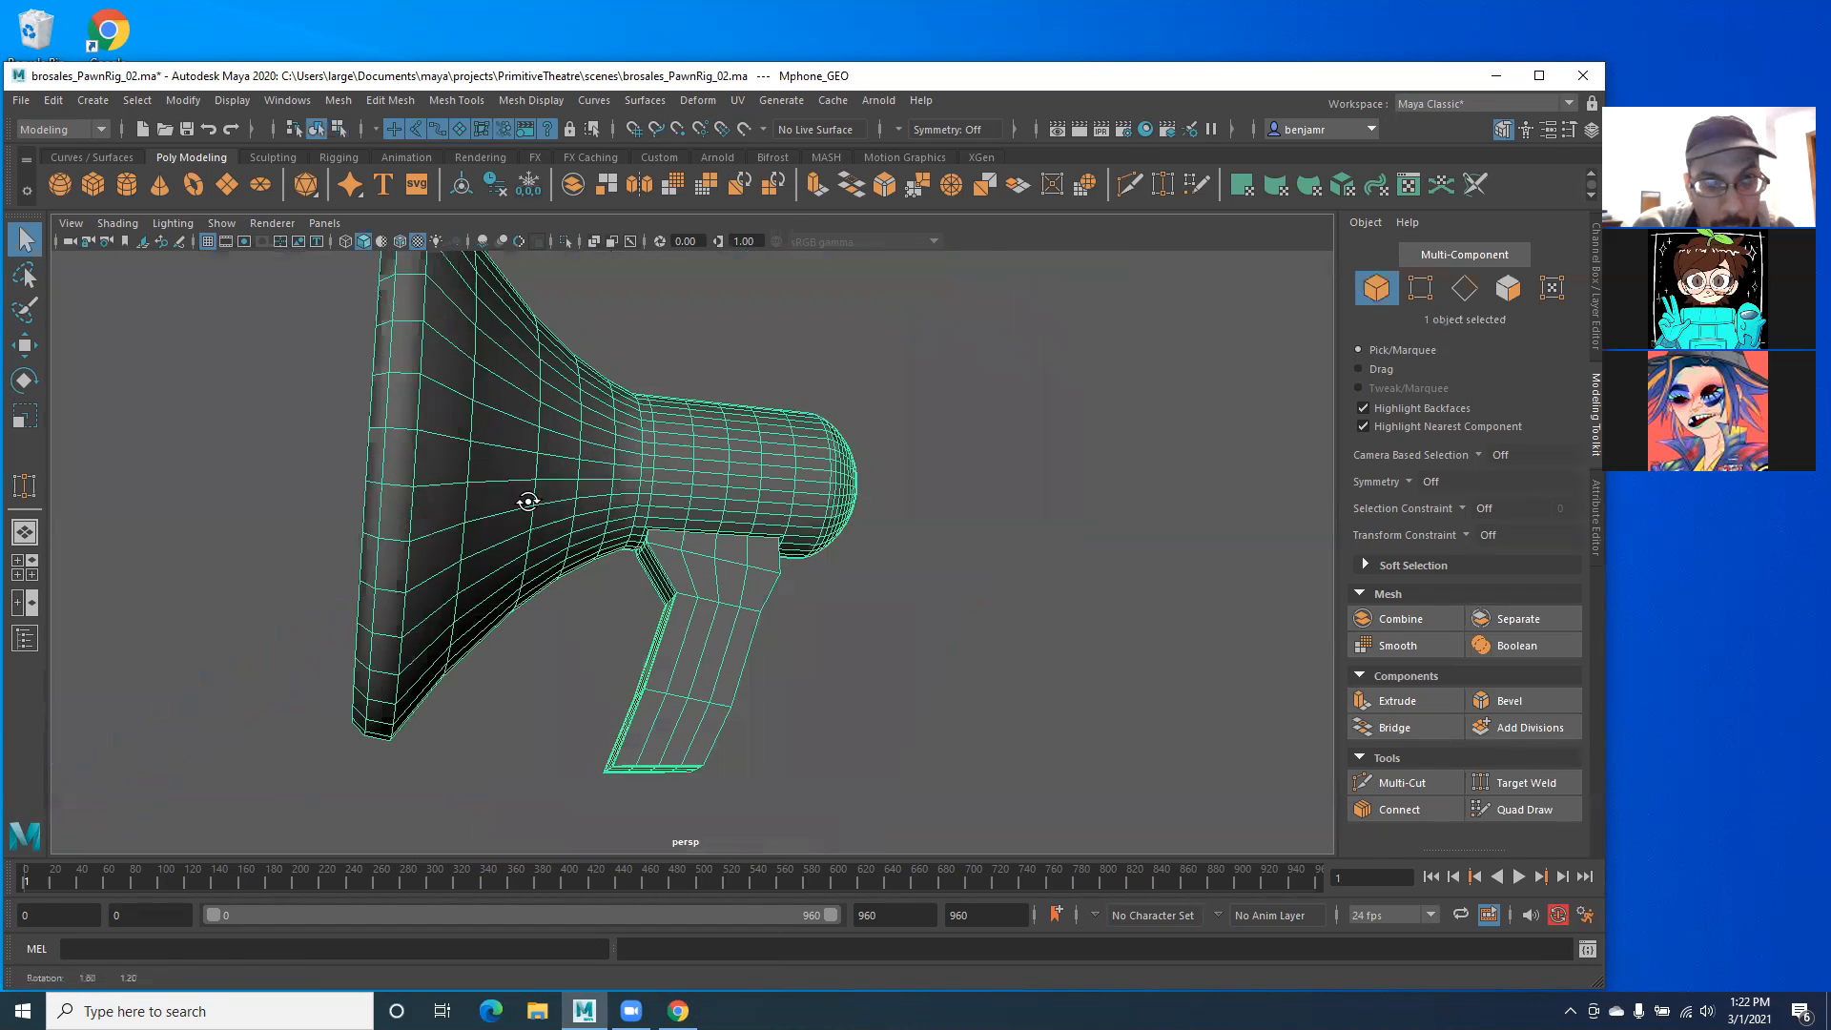
left_click(340, 102)
left_click(372, 186)
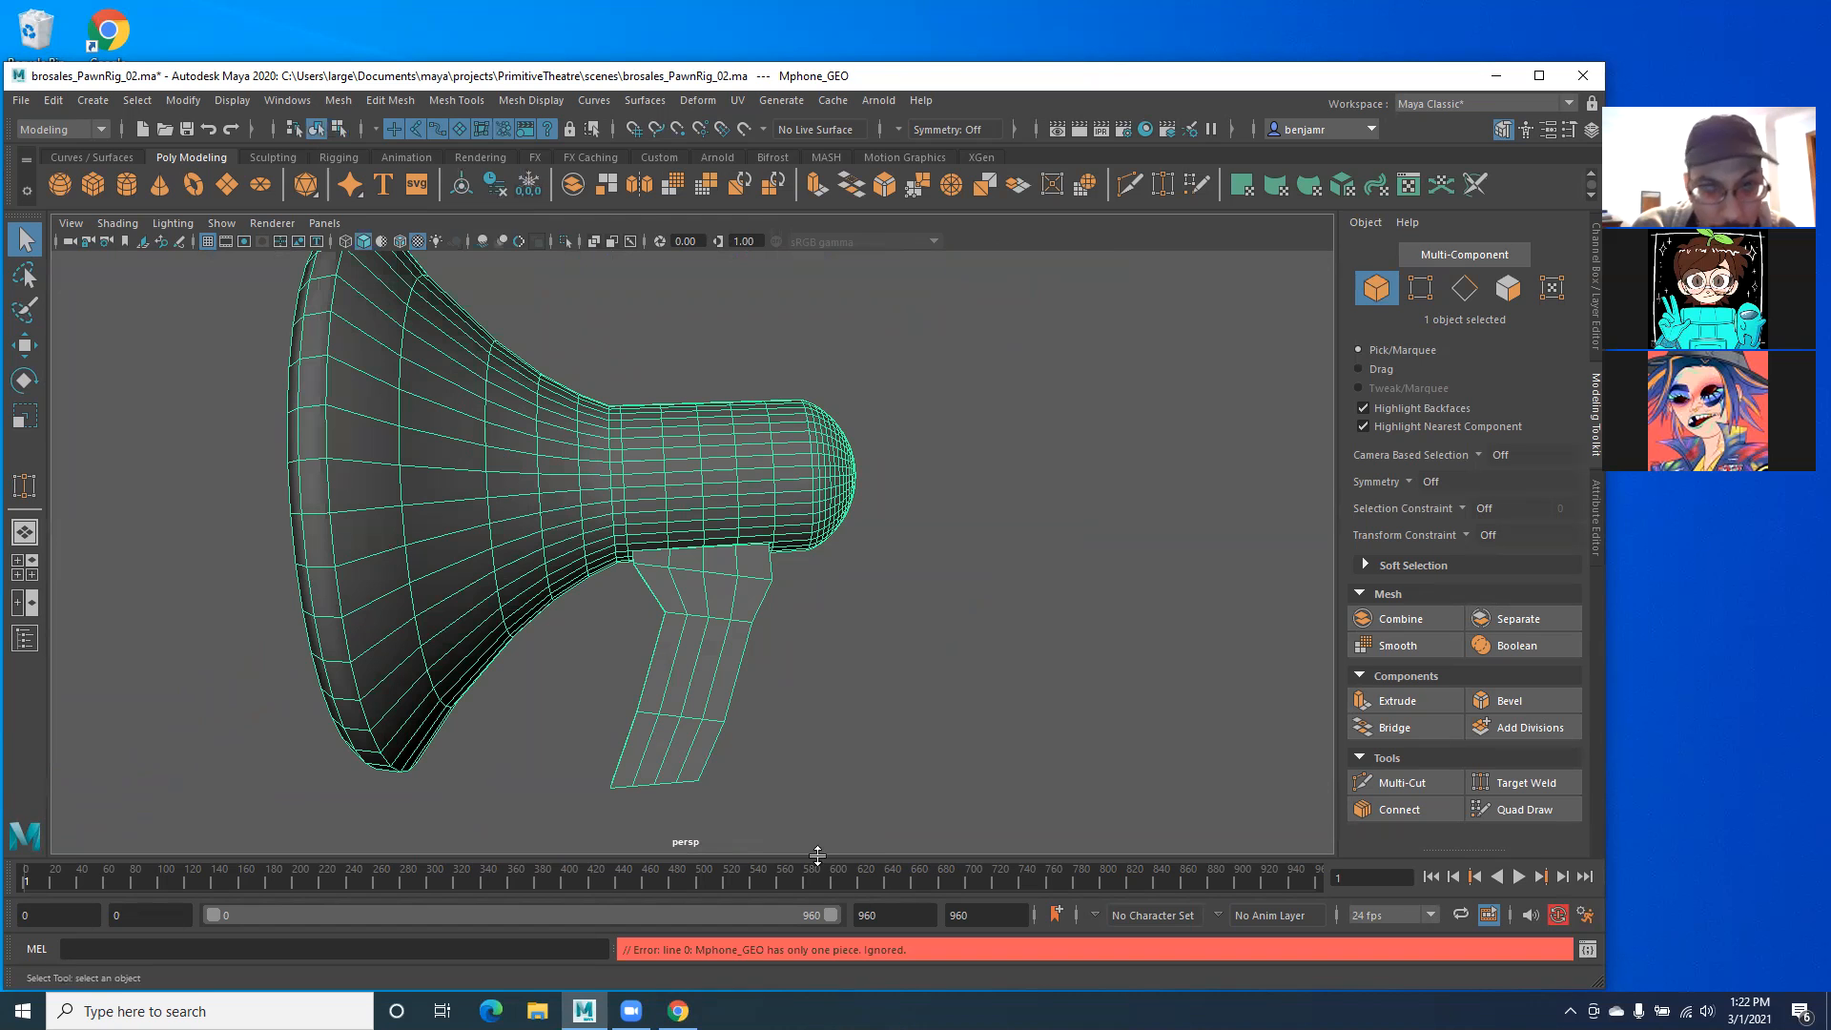
Step: Examine the whole megaphone from the sides, below and front to check how the handle meets the barrel
left_click(531, 700)
left_click(636, 523)
left_click_drag(485, 631, 537, 579, "alt")
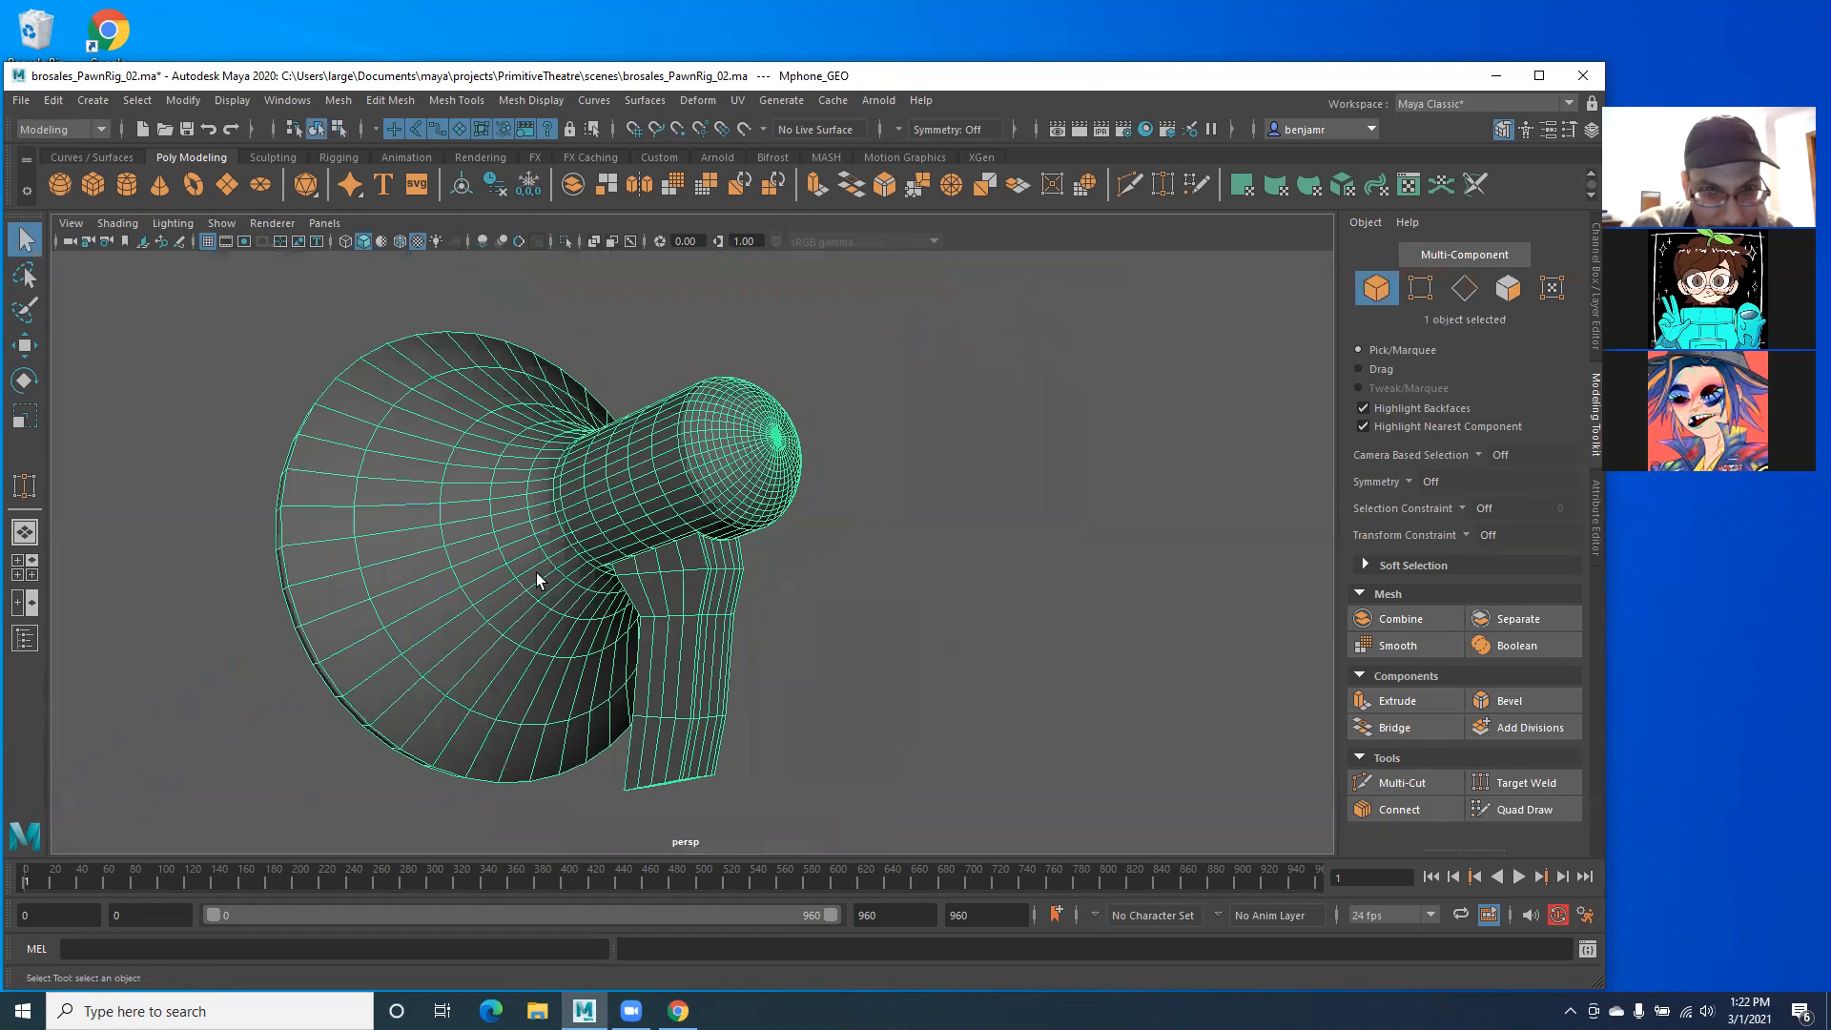
left_click_drag(727, 564, 612, 615, "alt")
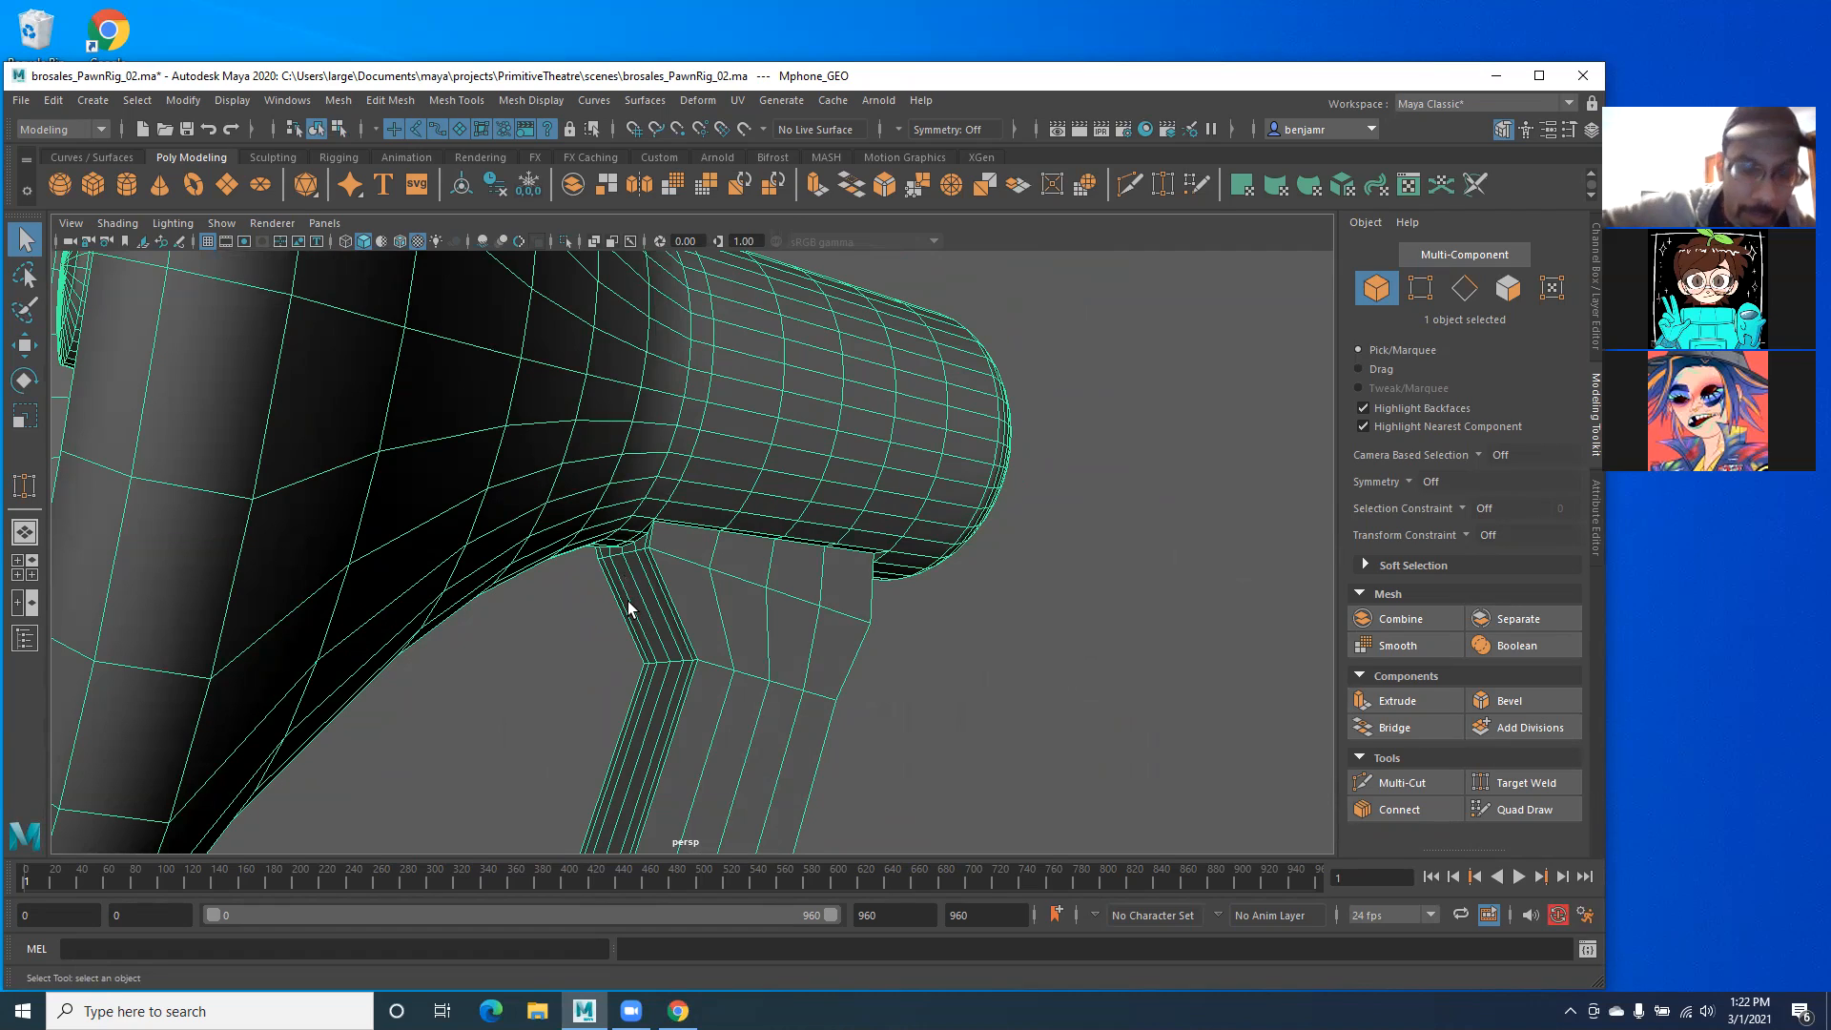
mouse_move(578, 573)
left_mouse_down("alt")
mouse_move(693, 603)
mouse_move(628, 530)
mouse_move(760, 601)
mouse_move(552, 565)
left_mouse_up("alt")
scroll(647, 564, "down", 5)
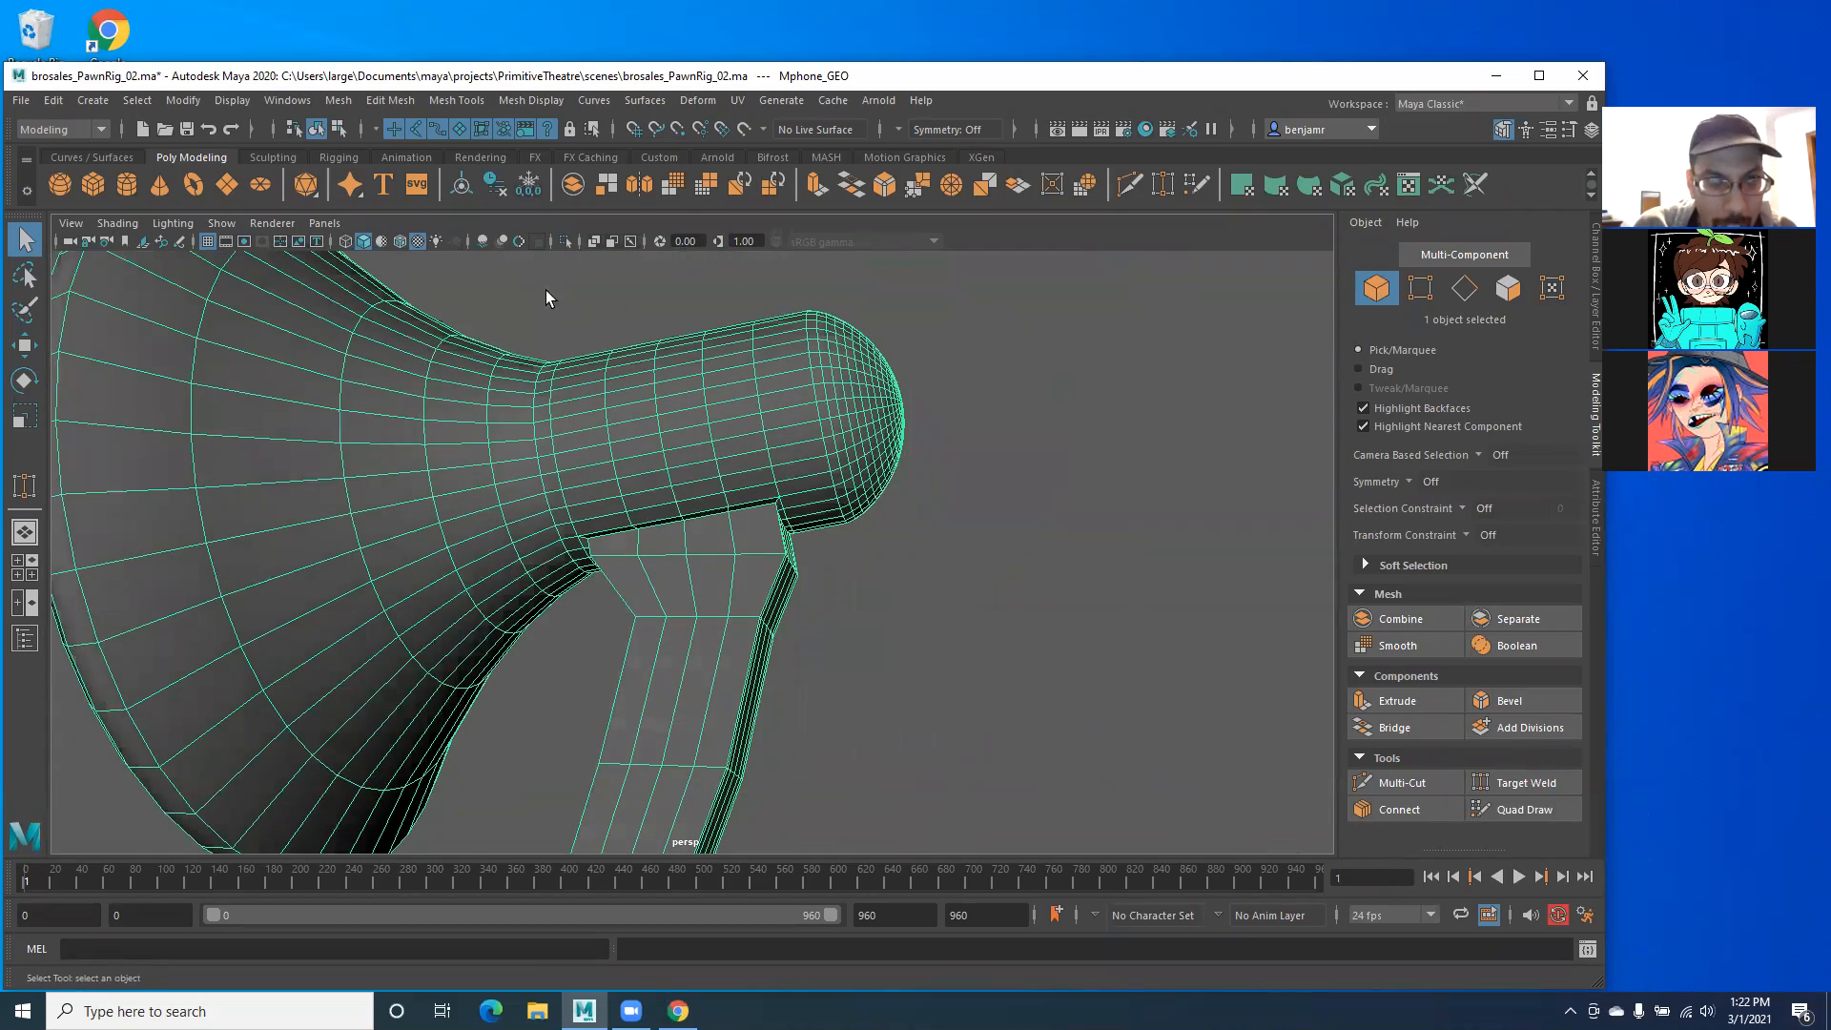
scroll(585, 382, "down", 5)
left_click_drag(585, 383, 586, 572, "alt")
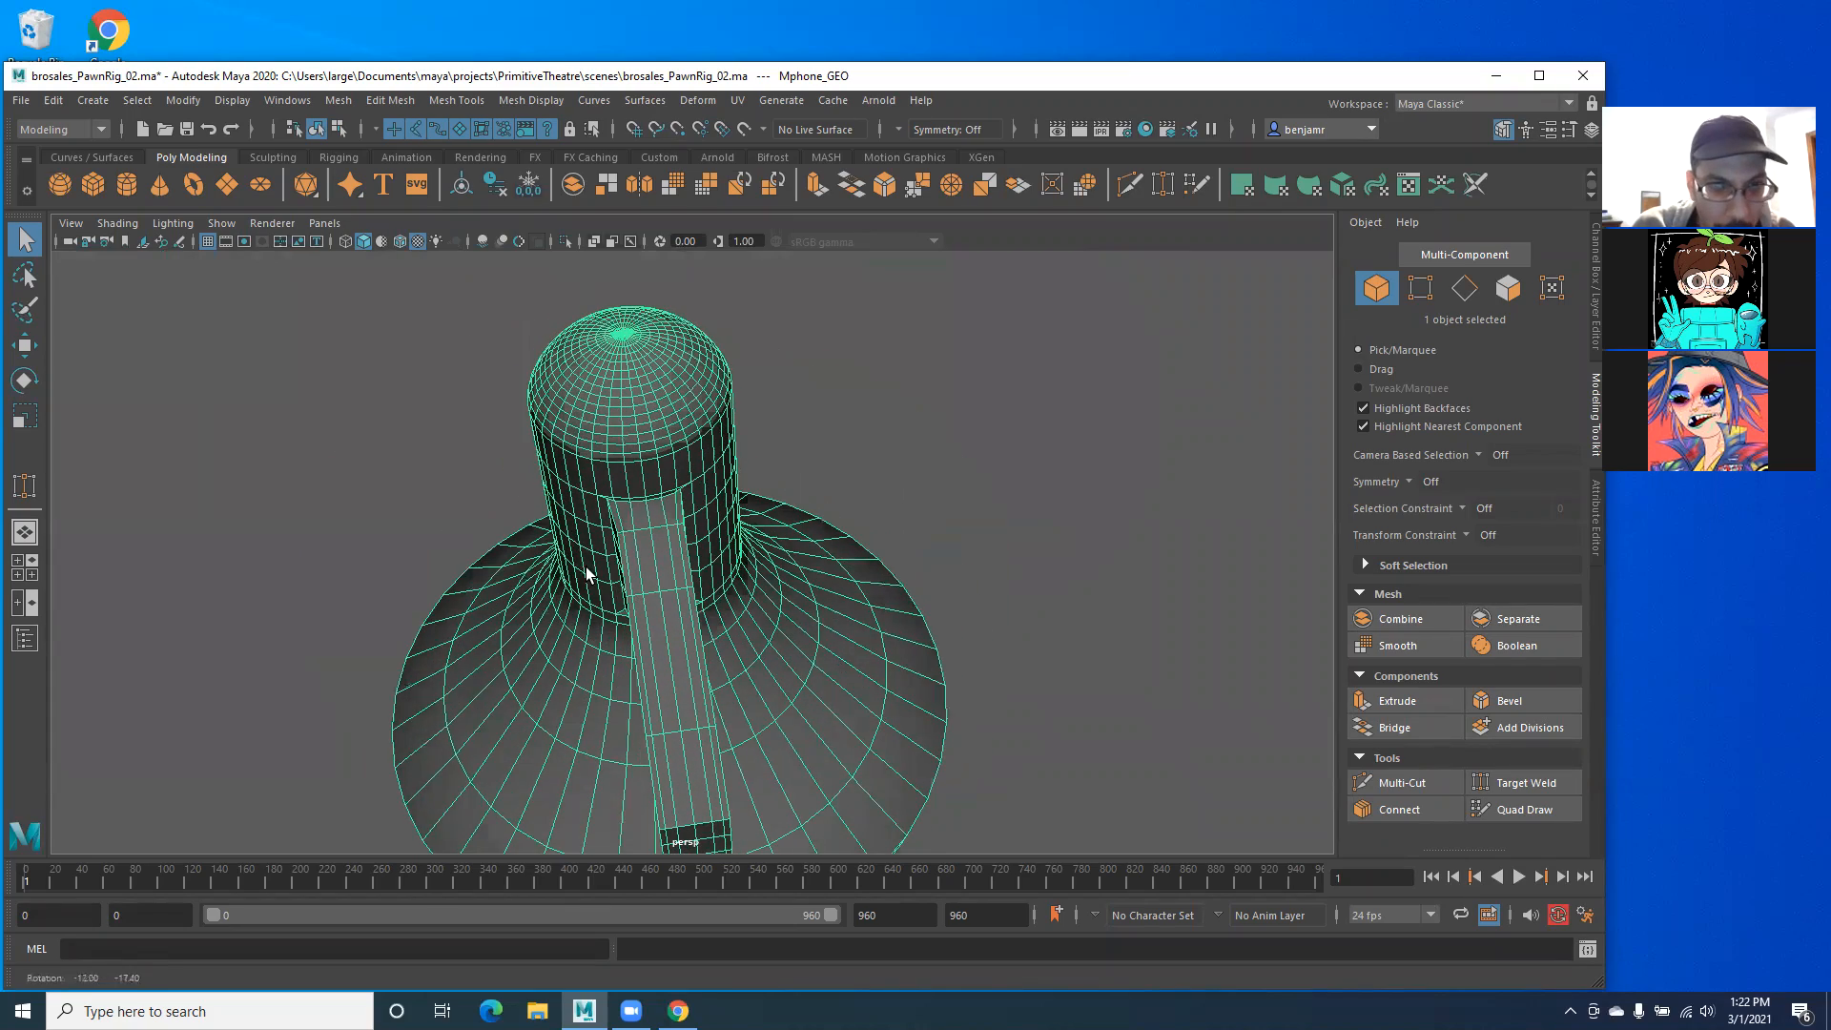
mouse_move(637, 495)
left_mouse_down("alt")
mouse_move(483, 540)
mouse_move(585, 543)
mouse_move(633, 572)
mouse_move(506, 557)
mouse_move(449, 511)
mouse_move(584, 535)
mouse_move(585, 503)
mouse_move(706, 461)
mouse_move(521, 704)
mouse_move(678, 569)
mouse_move(642, 507)
left_mouse_up("alt")
right_click_drag(642, 506, 656, 546, "alt")
left_click_drag(656, 545, 603, 543, "alt")
right_click_drag(602, 543, 724, 539, "alt")
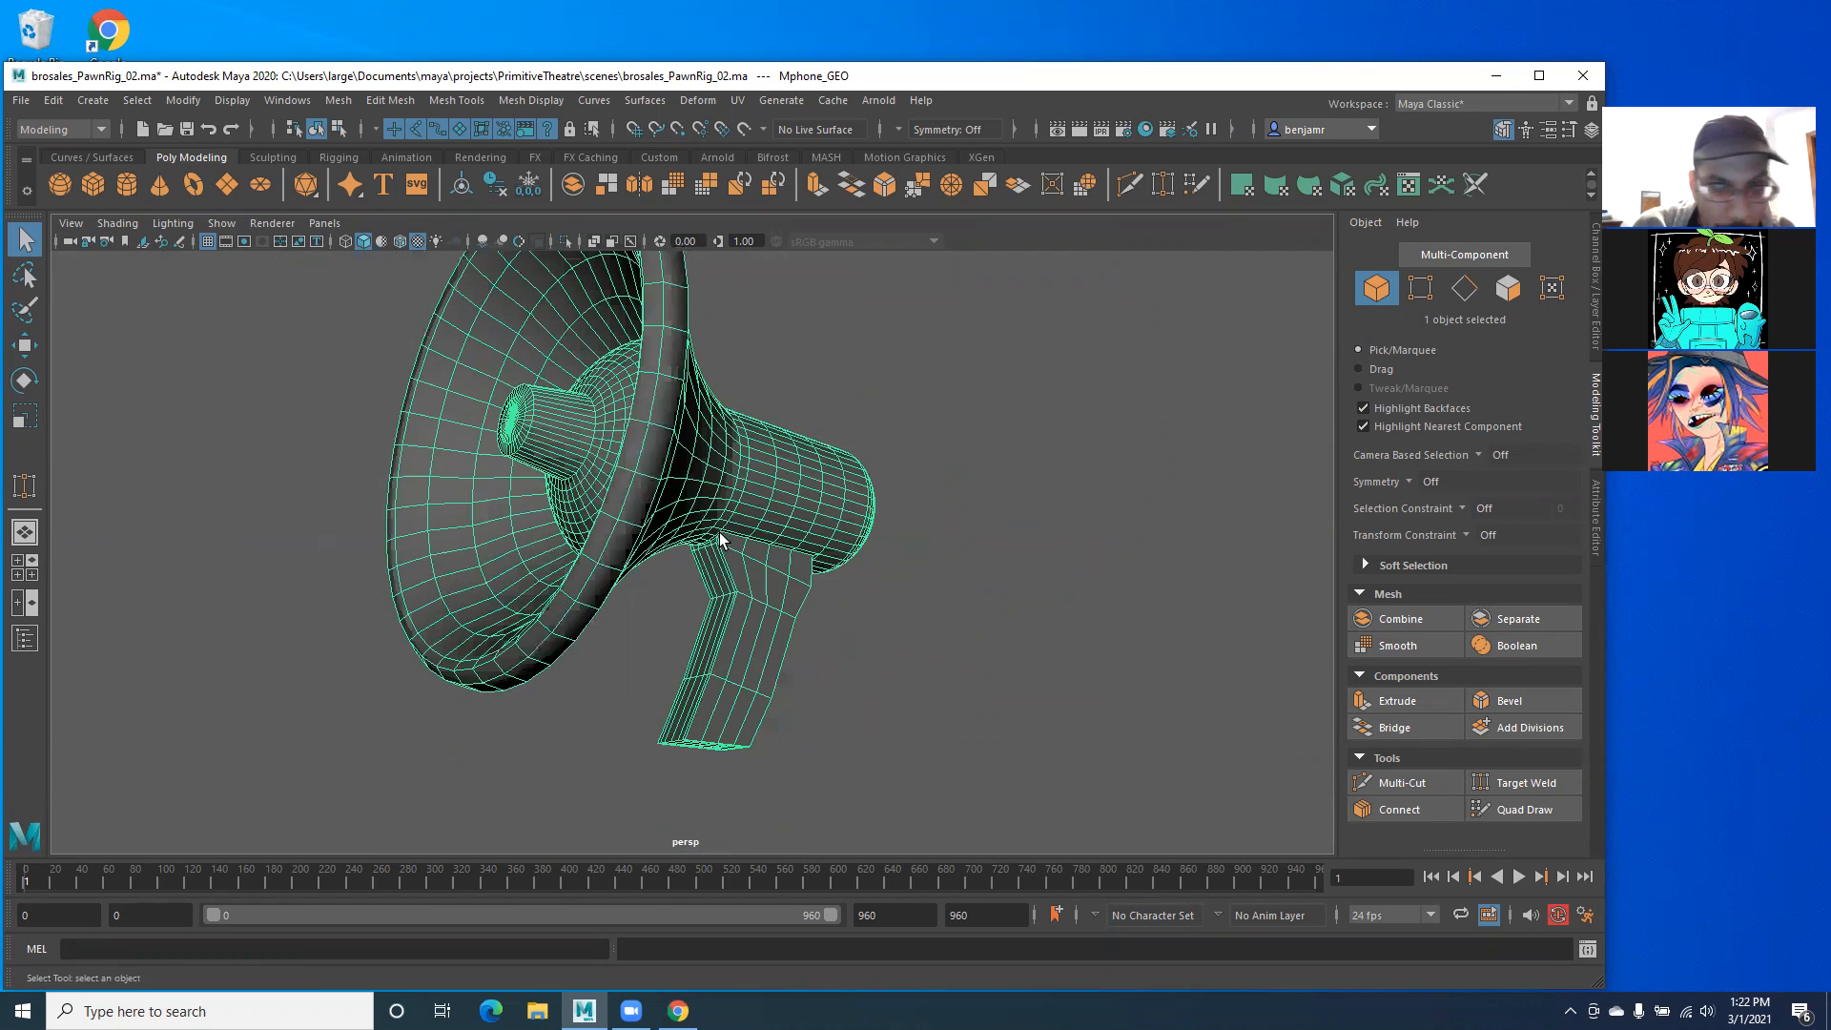
left_click_drag(724, 540, 975, 553, "alt")
left_click_drag(637, 507, 593, 485, "alt")
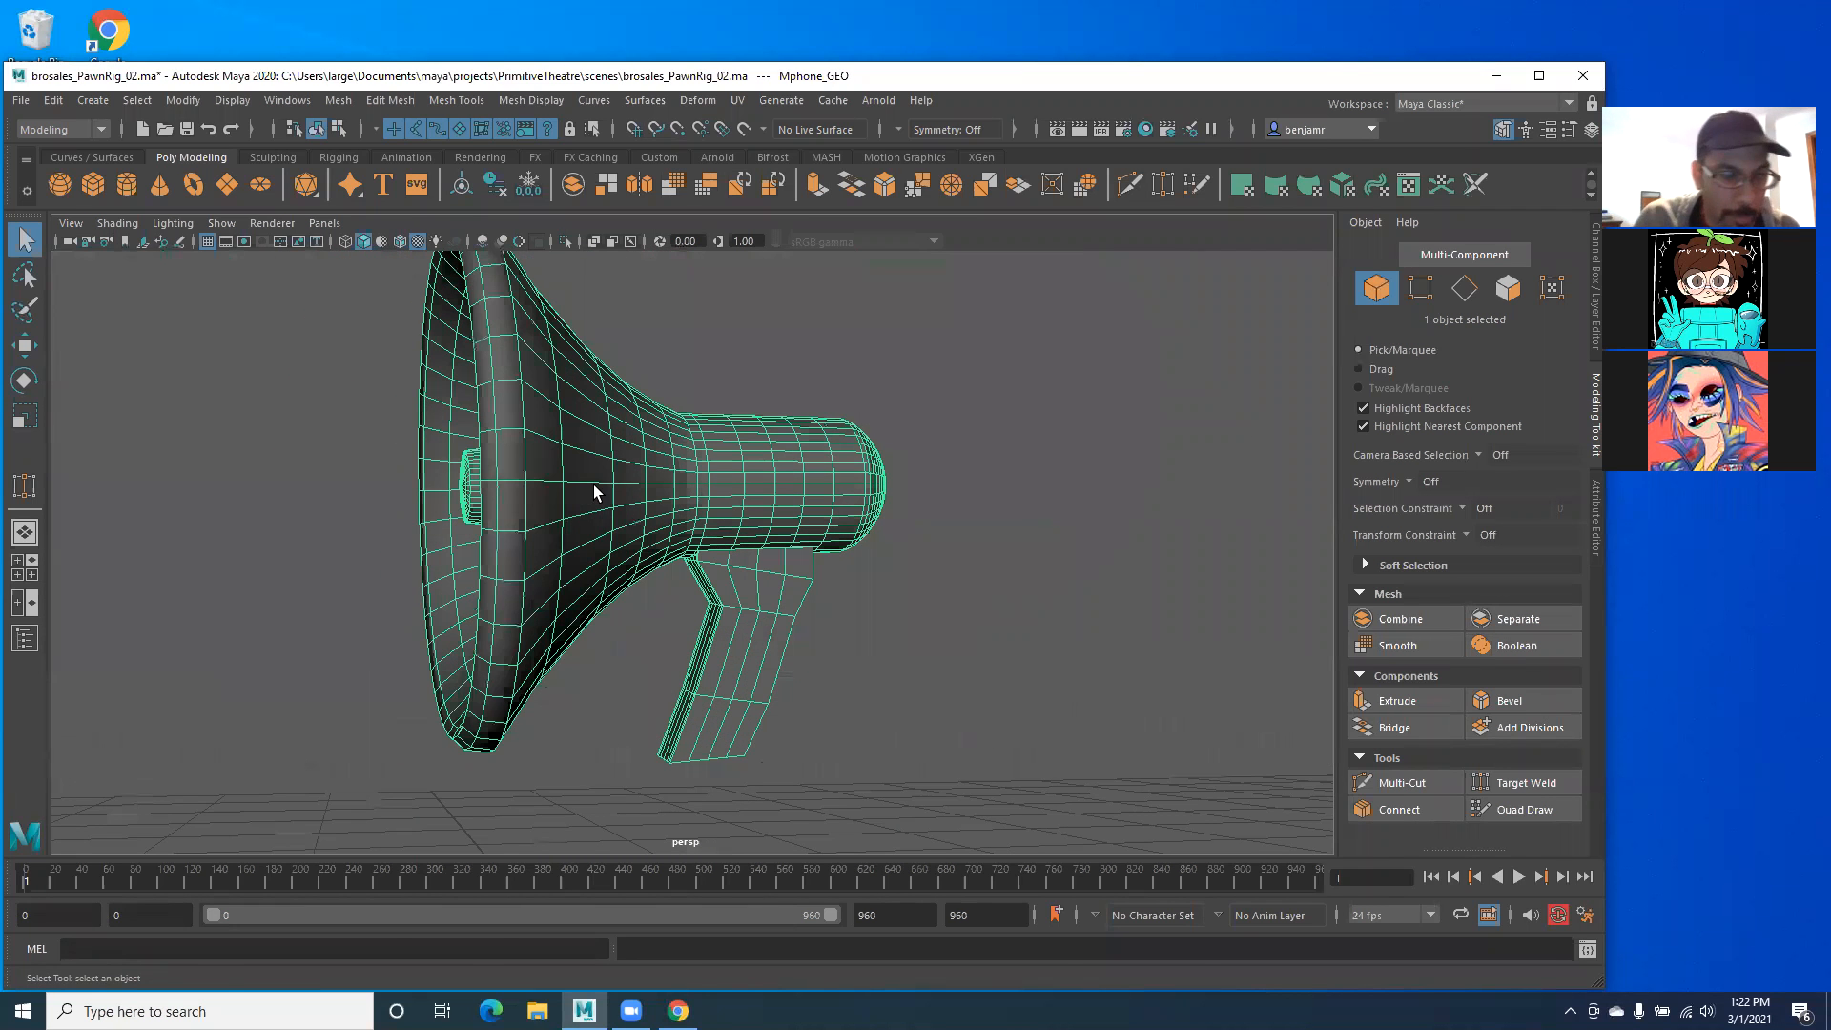
Step: Reselect the megaphone, frame it in the view and activate the Move tool
key("w")
left_click_drag(637, 570, 576, 561, "alt")
right_click_drag(576, 561, 748, 593, "alt")
left_click_drag(748, 592, 620, 517, "alt")
left_click(25, 416)
left_click(222, 496)
left_click_drag(277, 501, 413, 564, "alt")
left_click(413, 568)
key("f")
key("w")
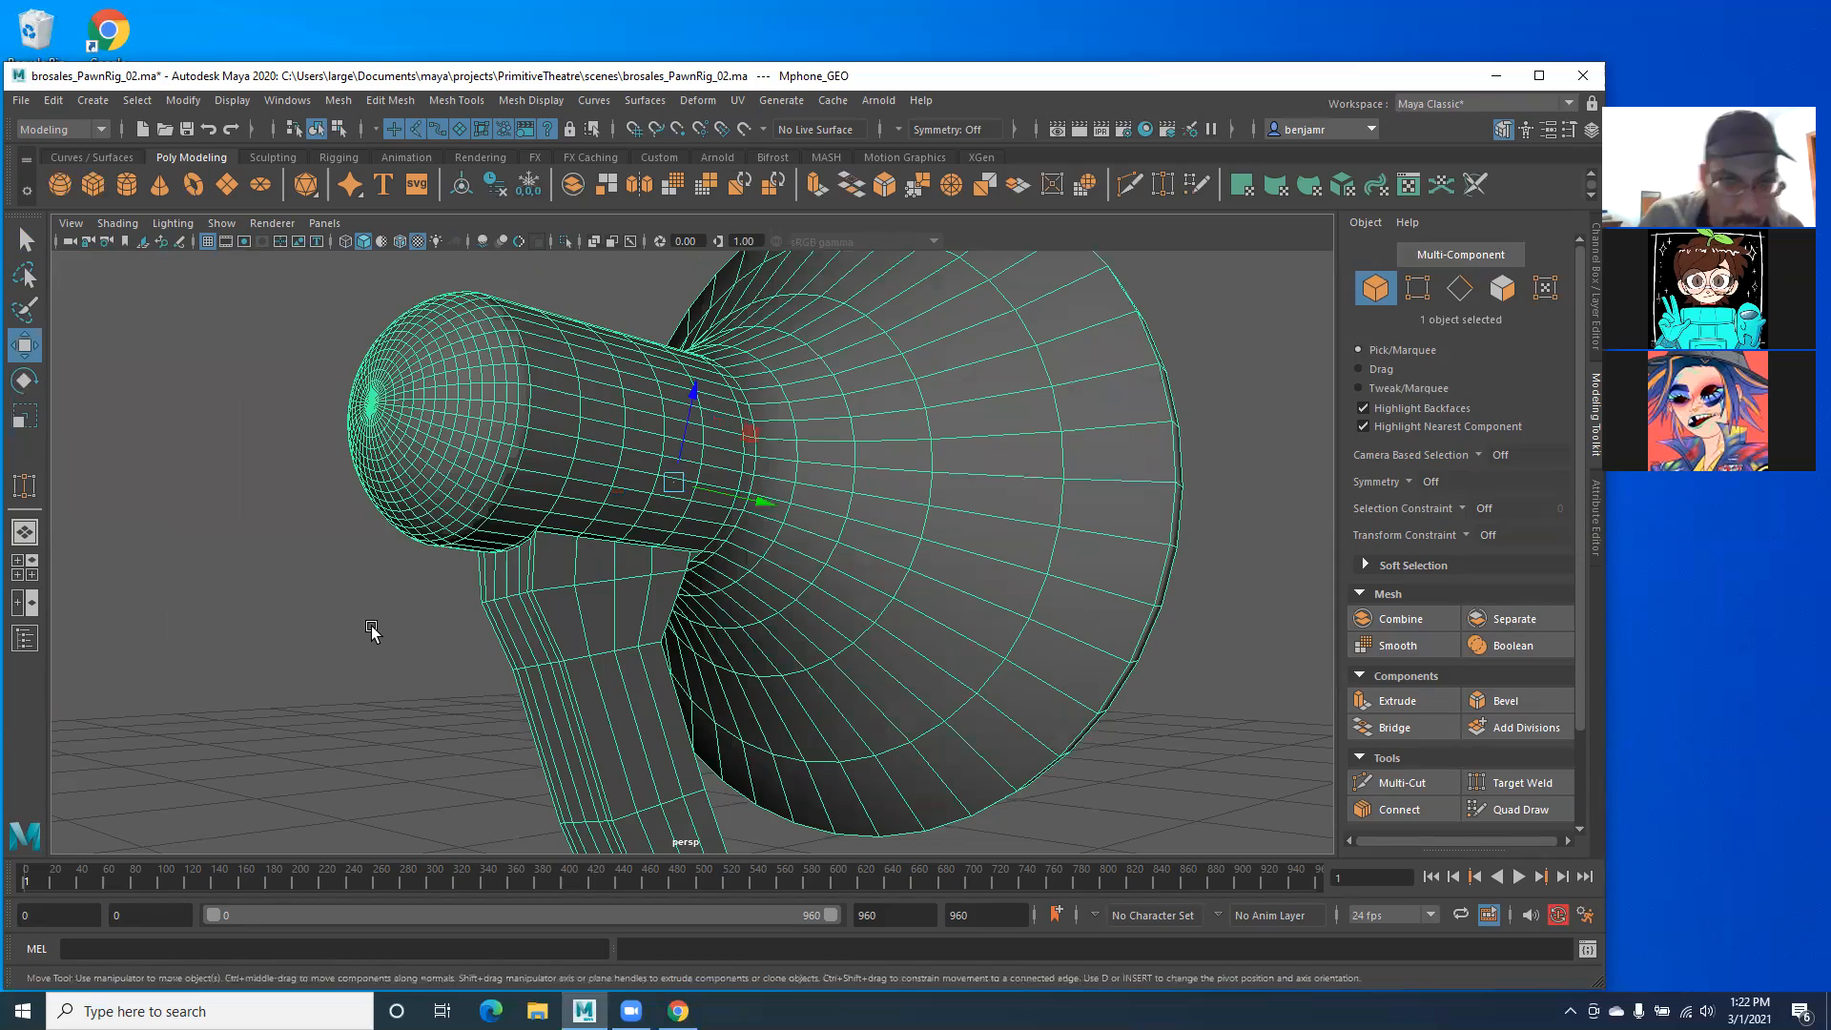
Step: Examine the edge flow around the handle's join with the barrel from both sides
left_click_drag(631, 685, 621, 623, "alt")
left_click_drag(631, 675, 569, 663, "alt")
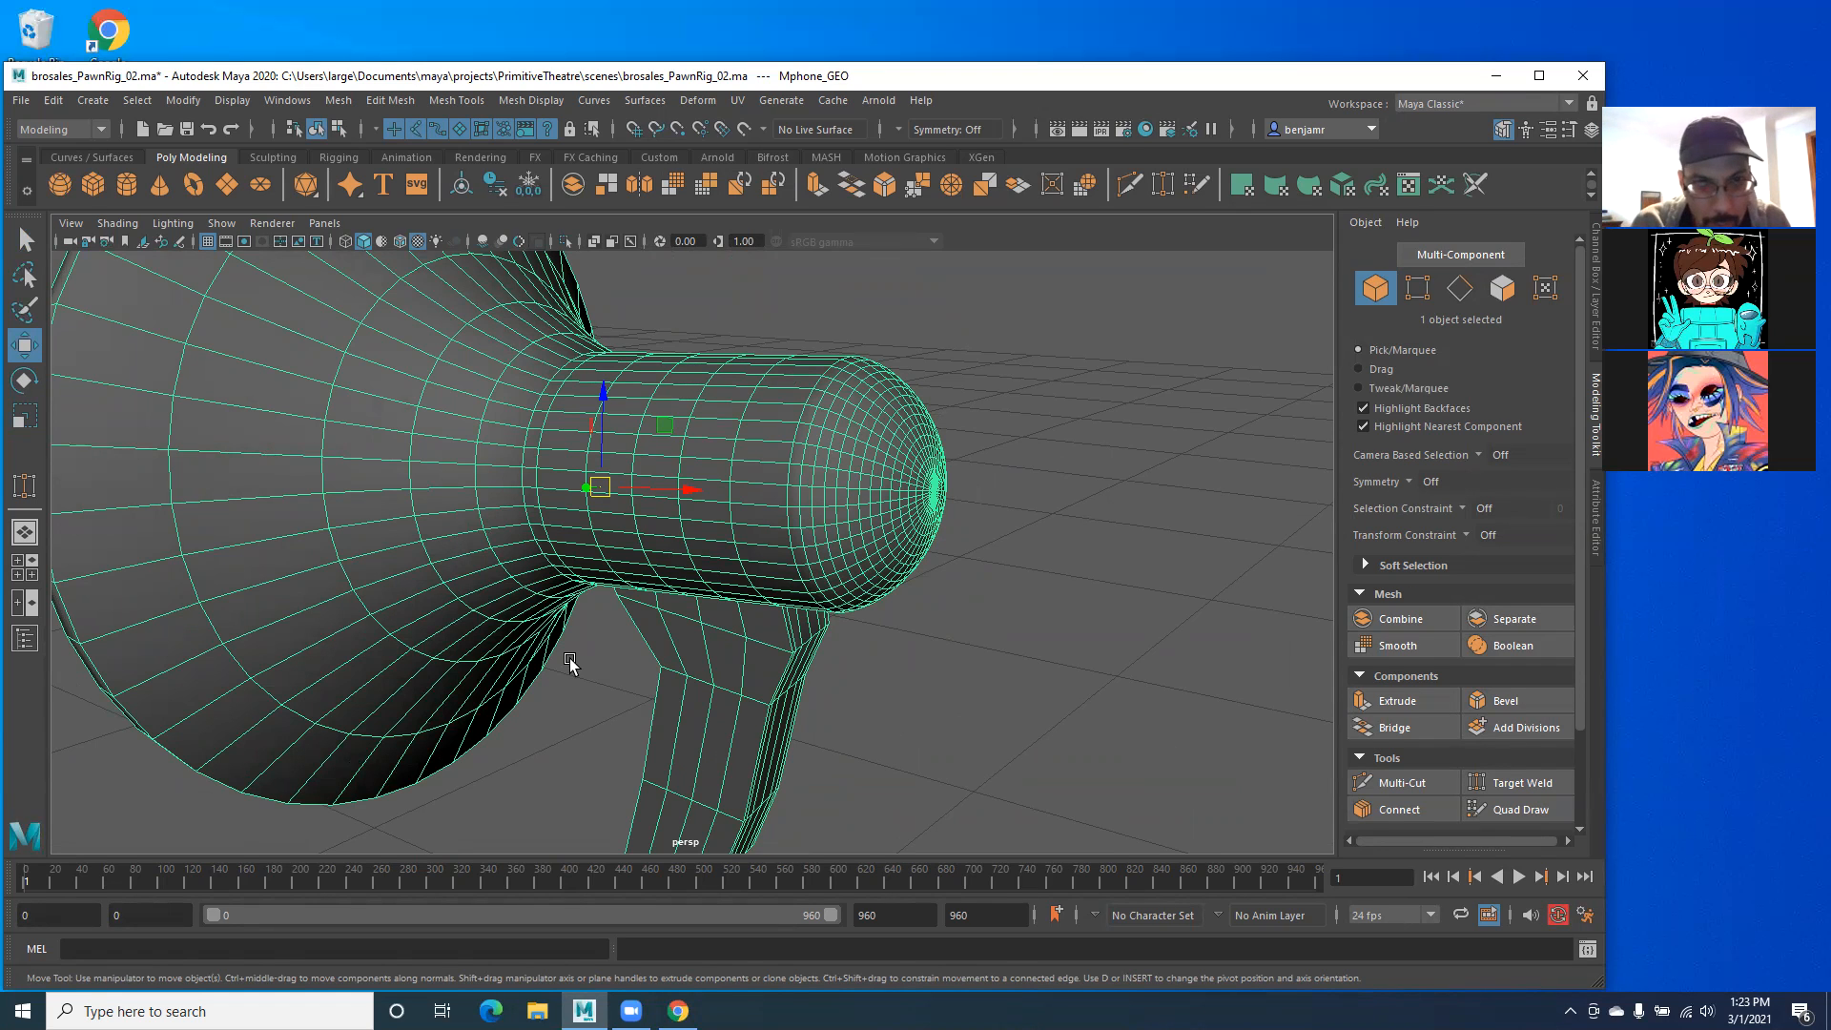
left_click_drag(561, 682, 617, 614, "alt")
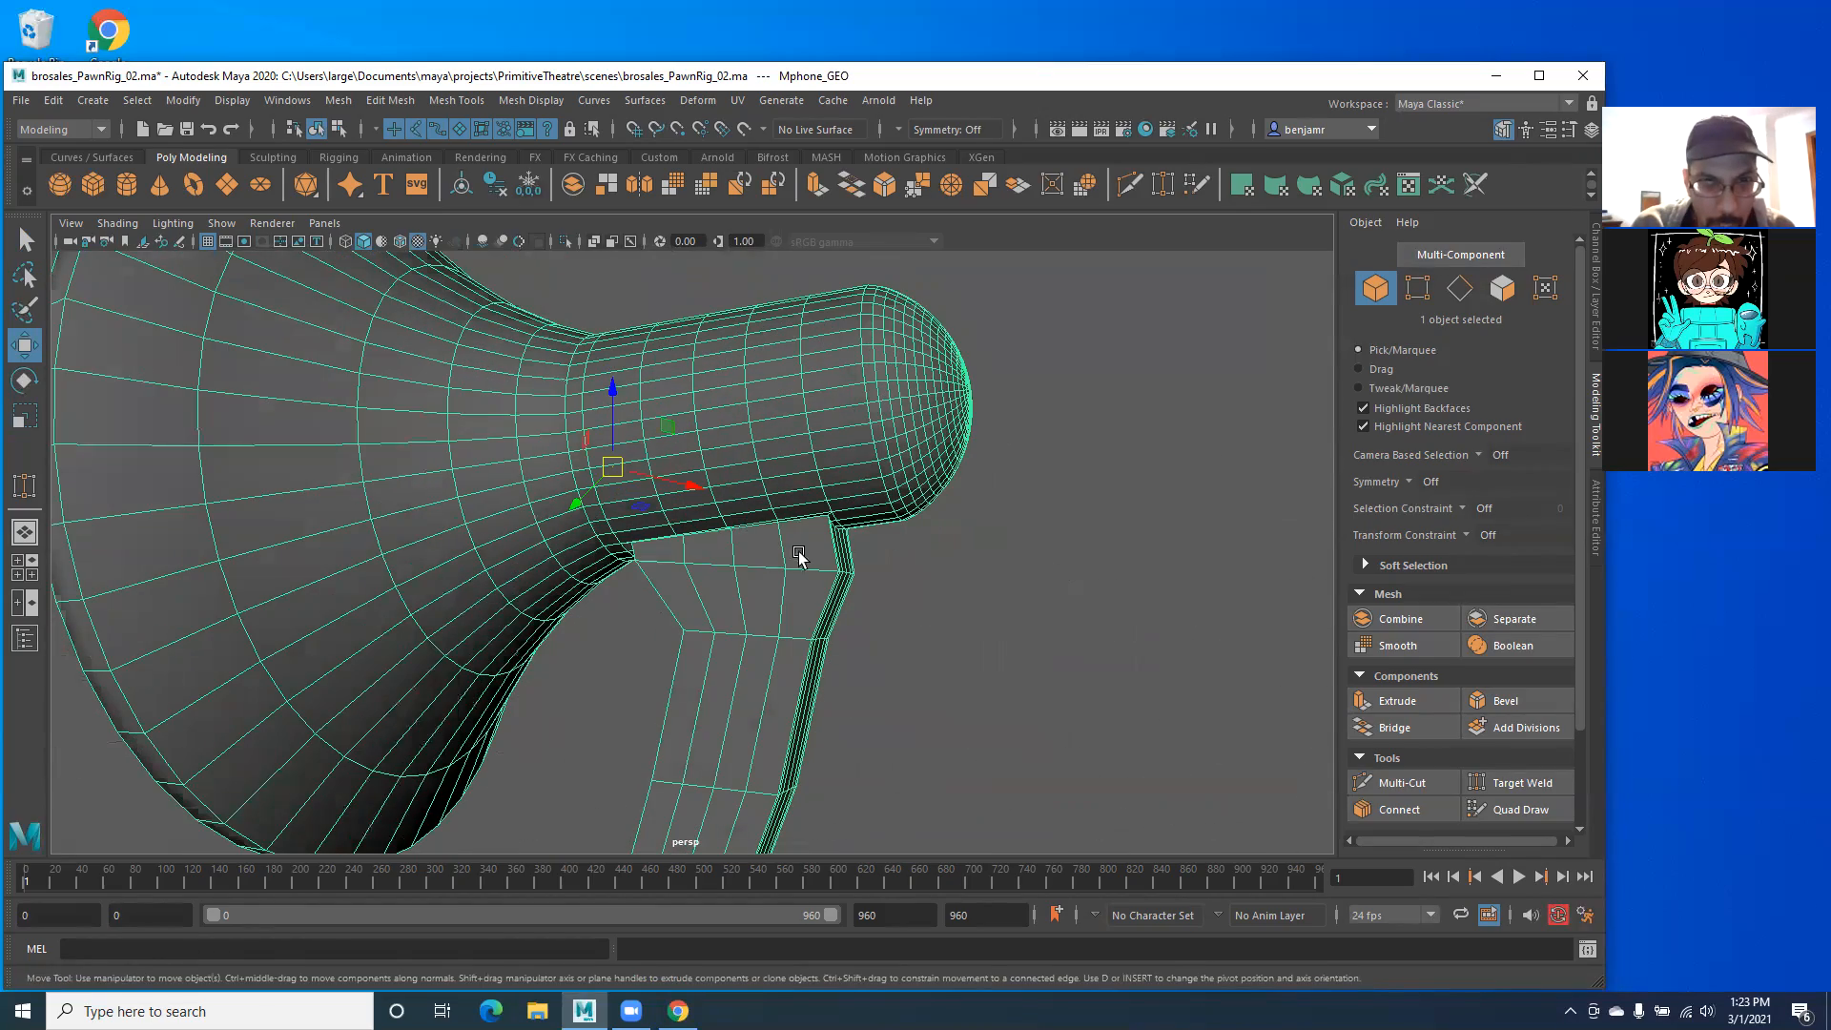
left_click_drag(646, 546, 805, 605, "alt")
left_click_drag(744, 531, 484, 558, "alt")
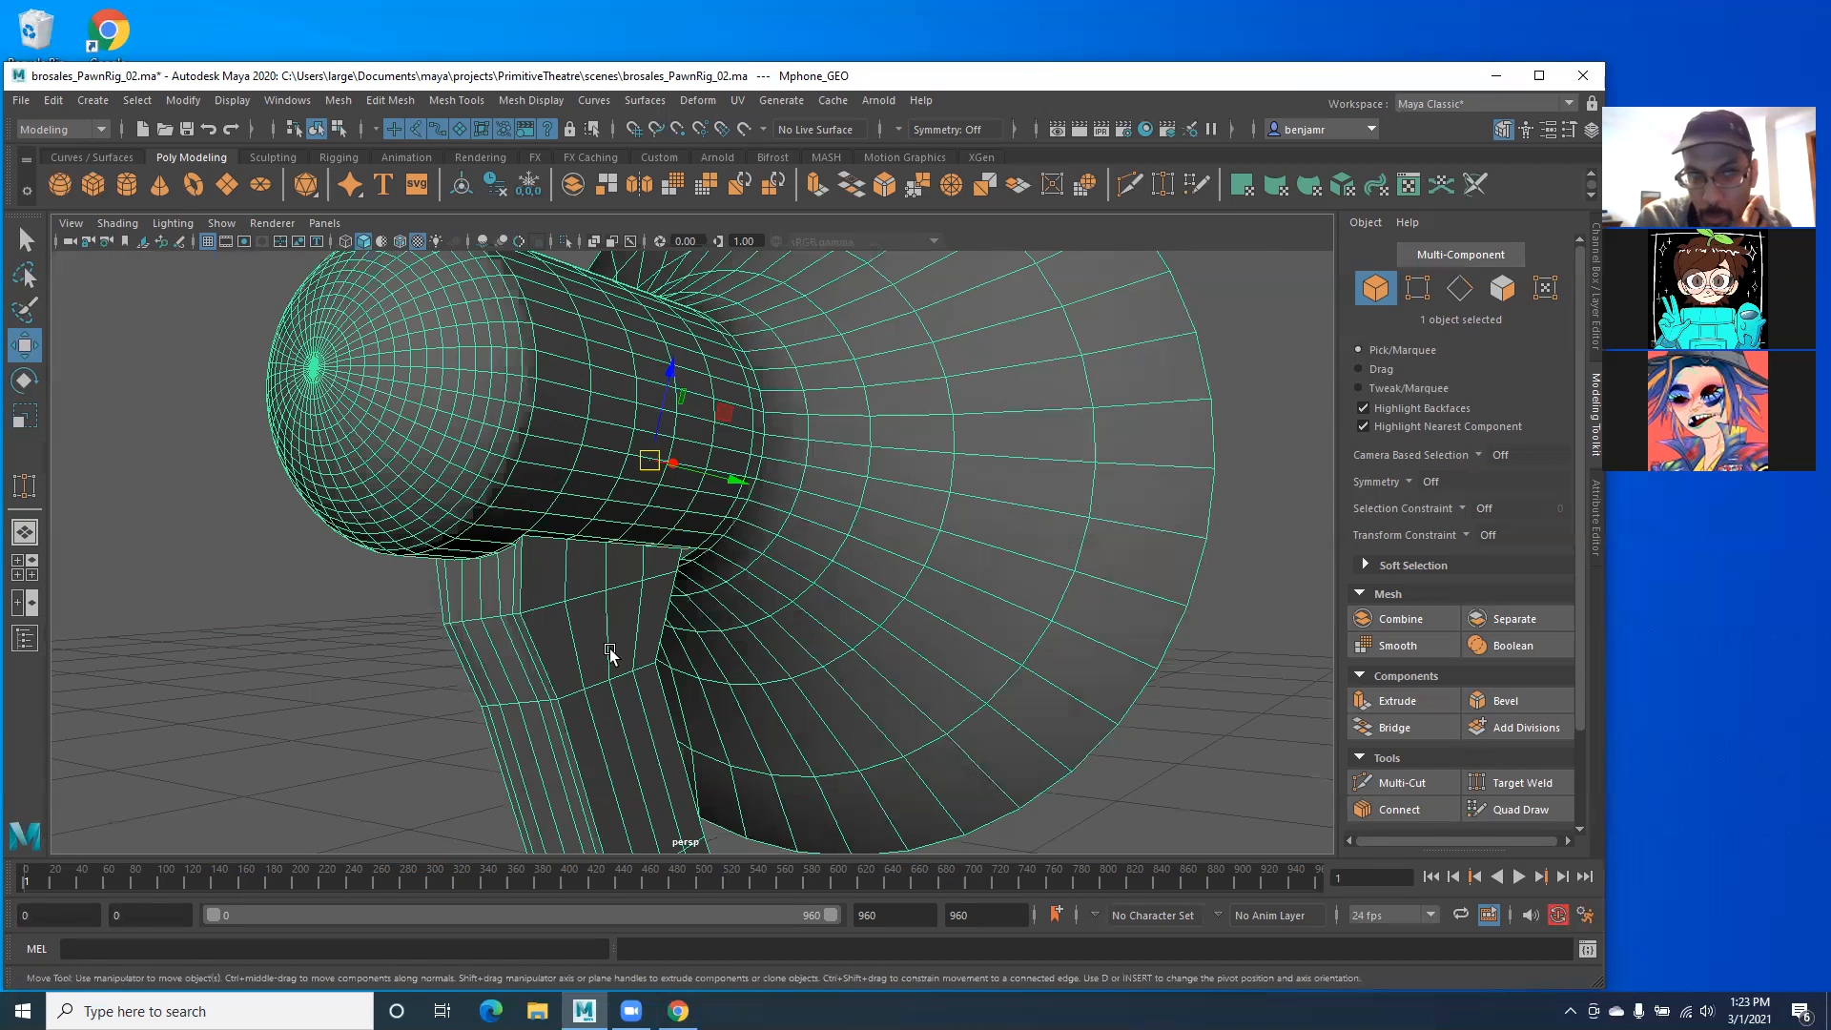
left_click_drag(486, 610, 405, 614, "alt")
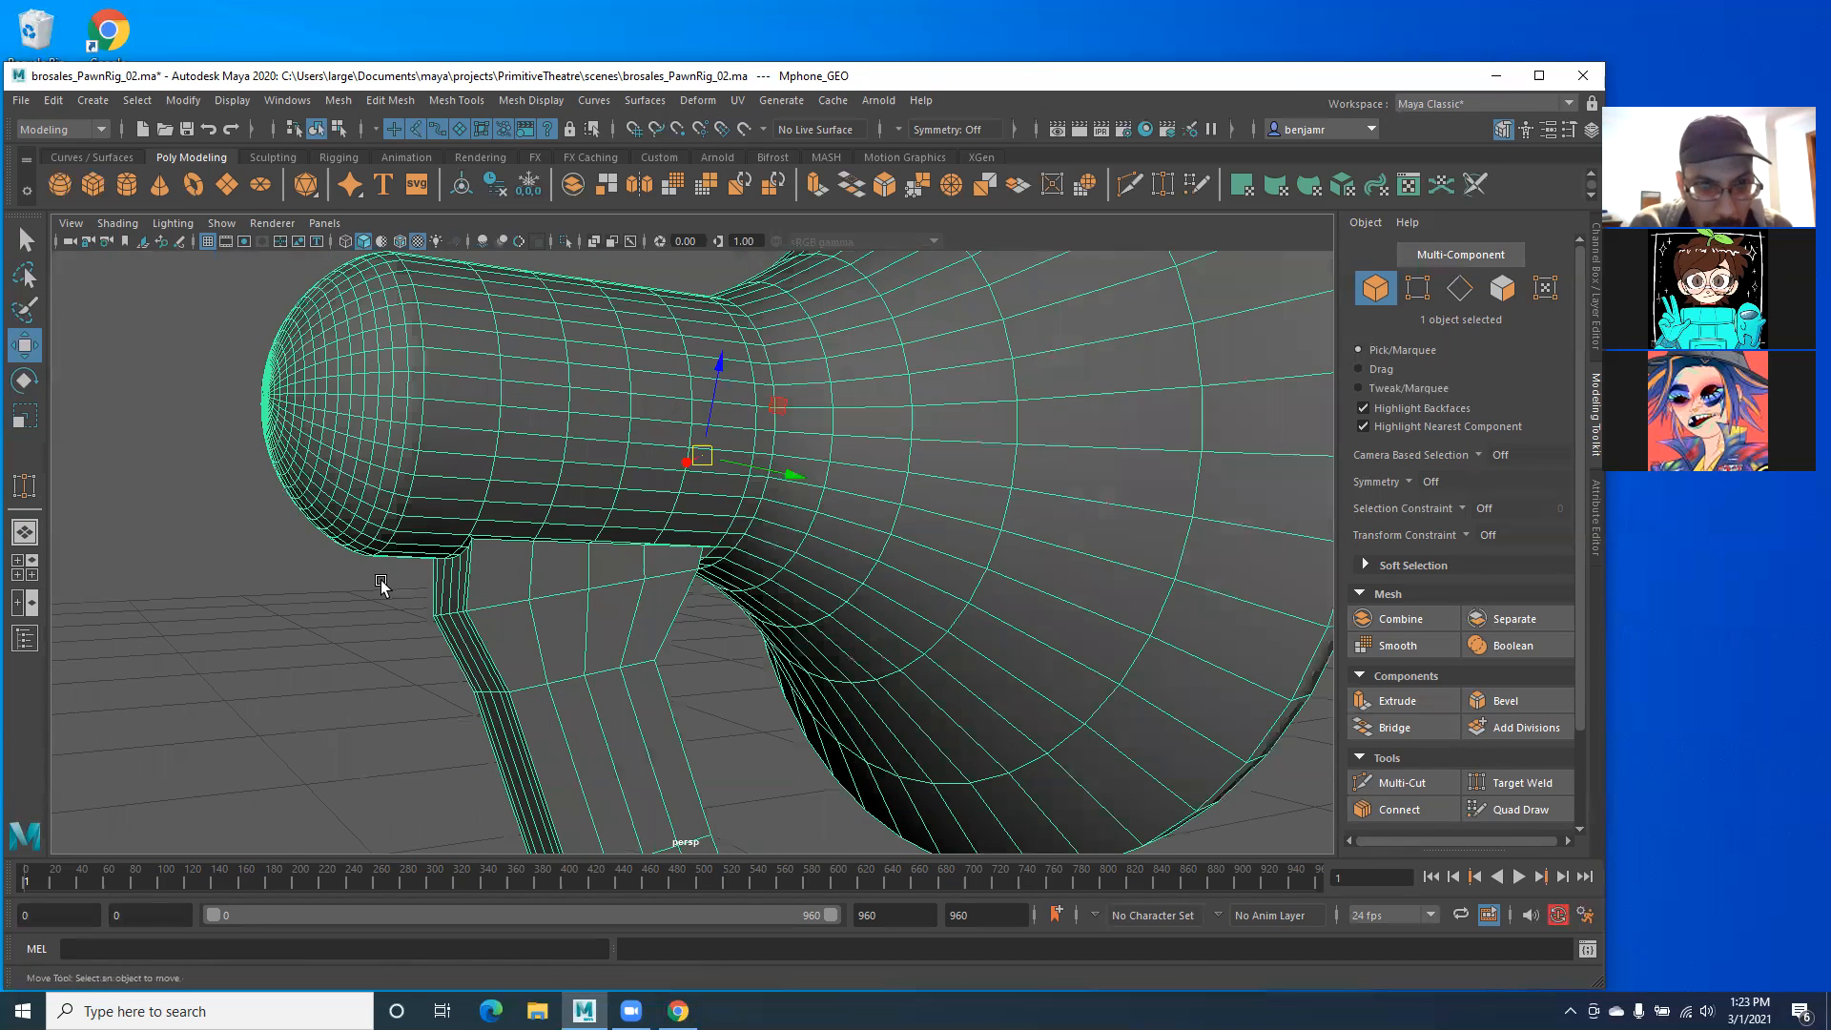
Step: Check the join with the megaphone deselected, then reselect the mesh and turn on its smooth mesh preview
left_click(385, 585)
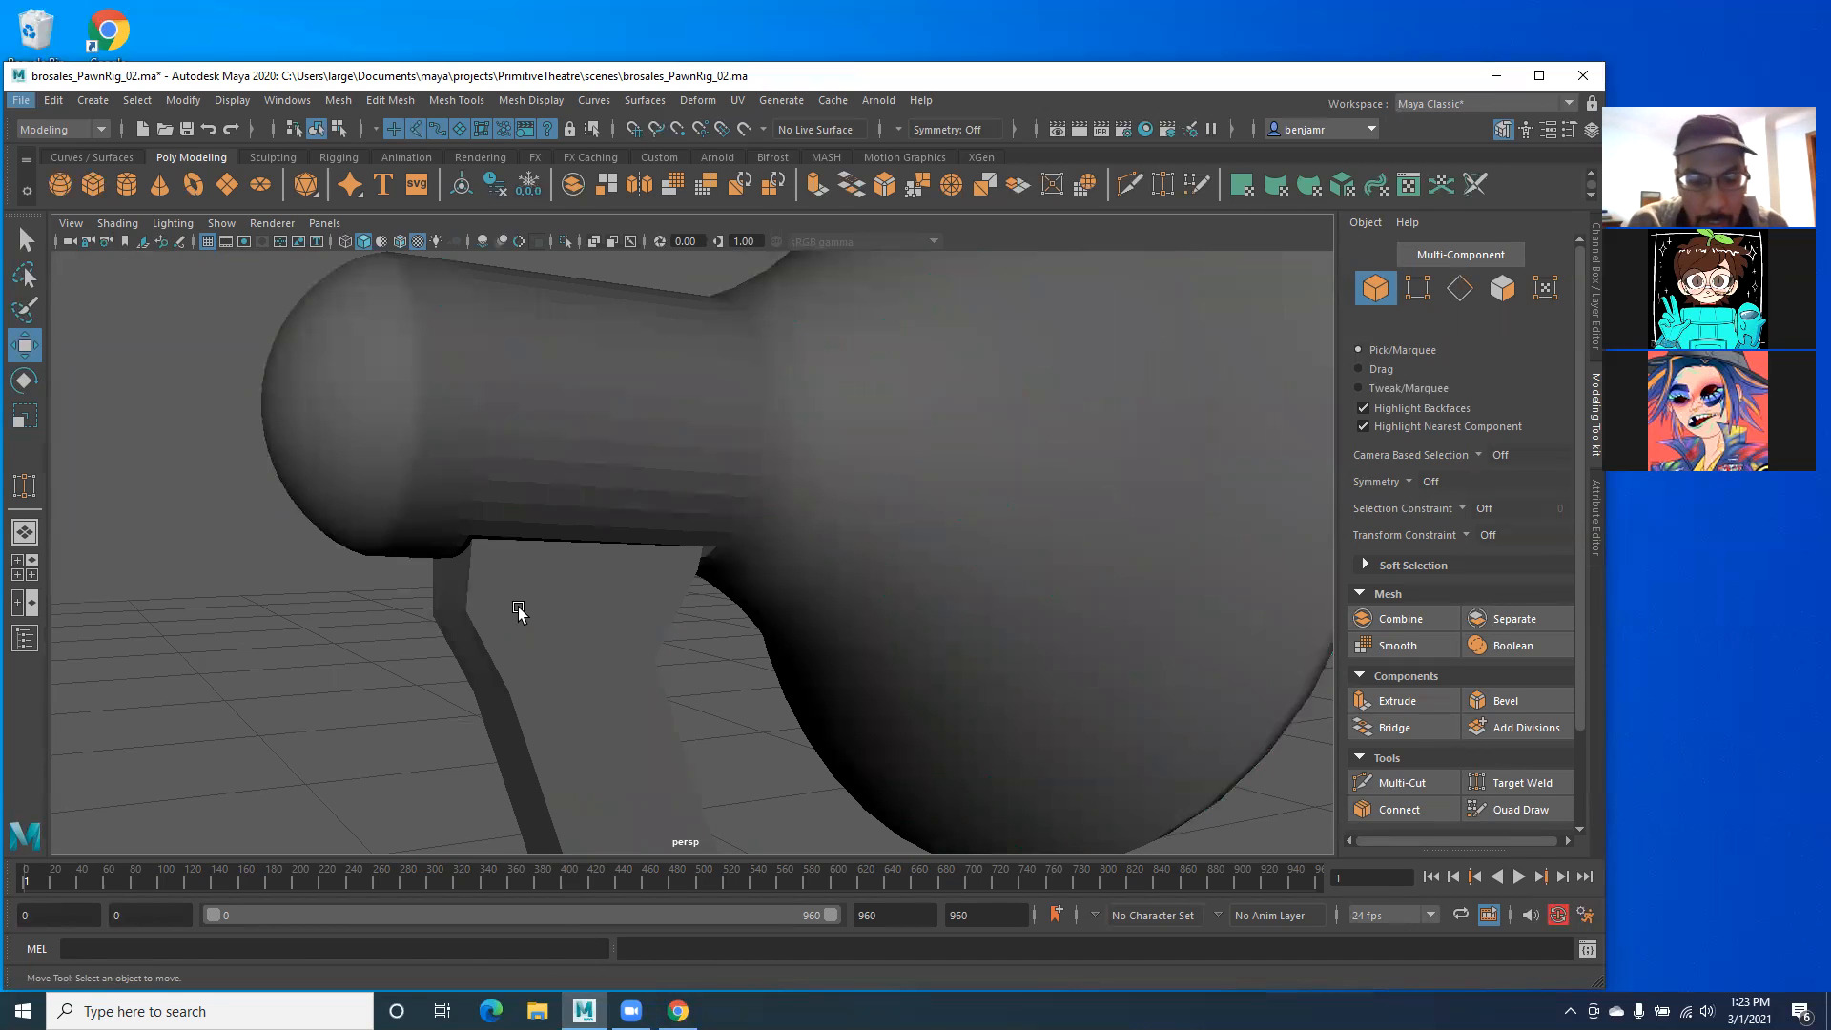
left_click_drag(535, 642, 499, 458, "alt")
left_click(603, 511)
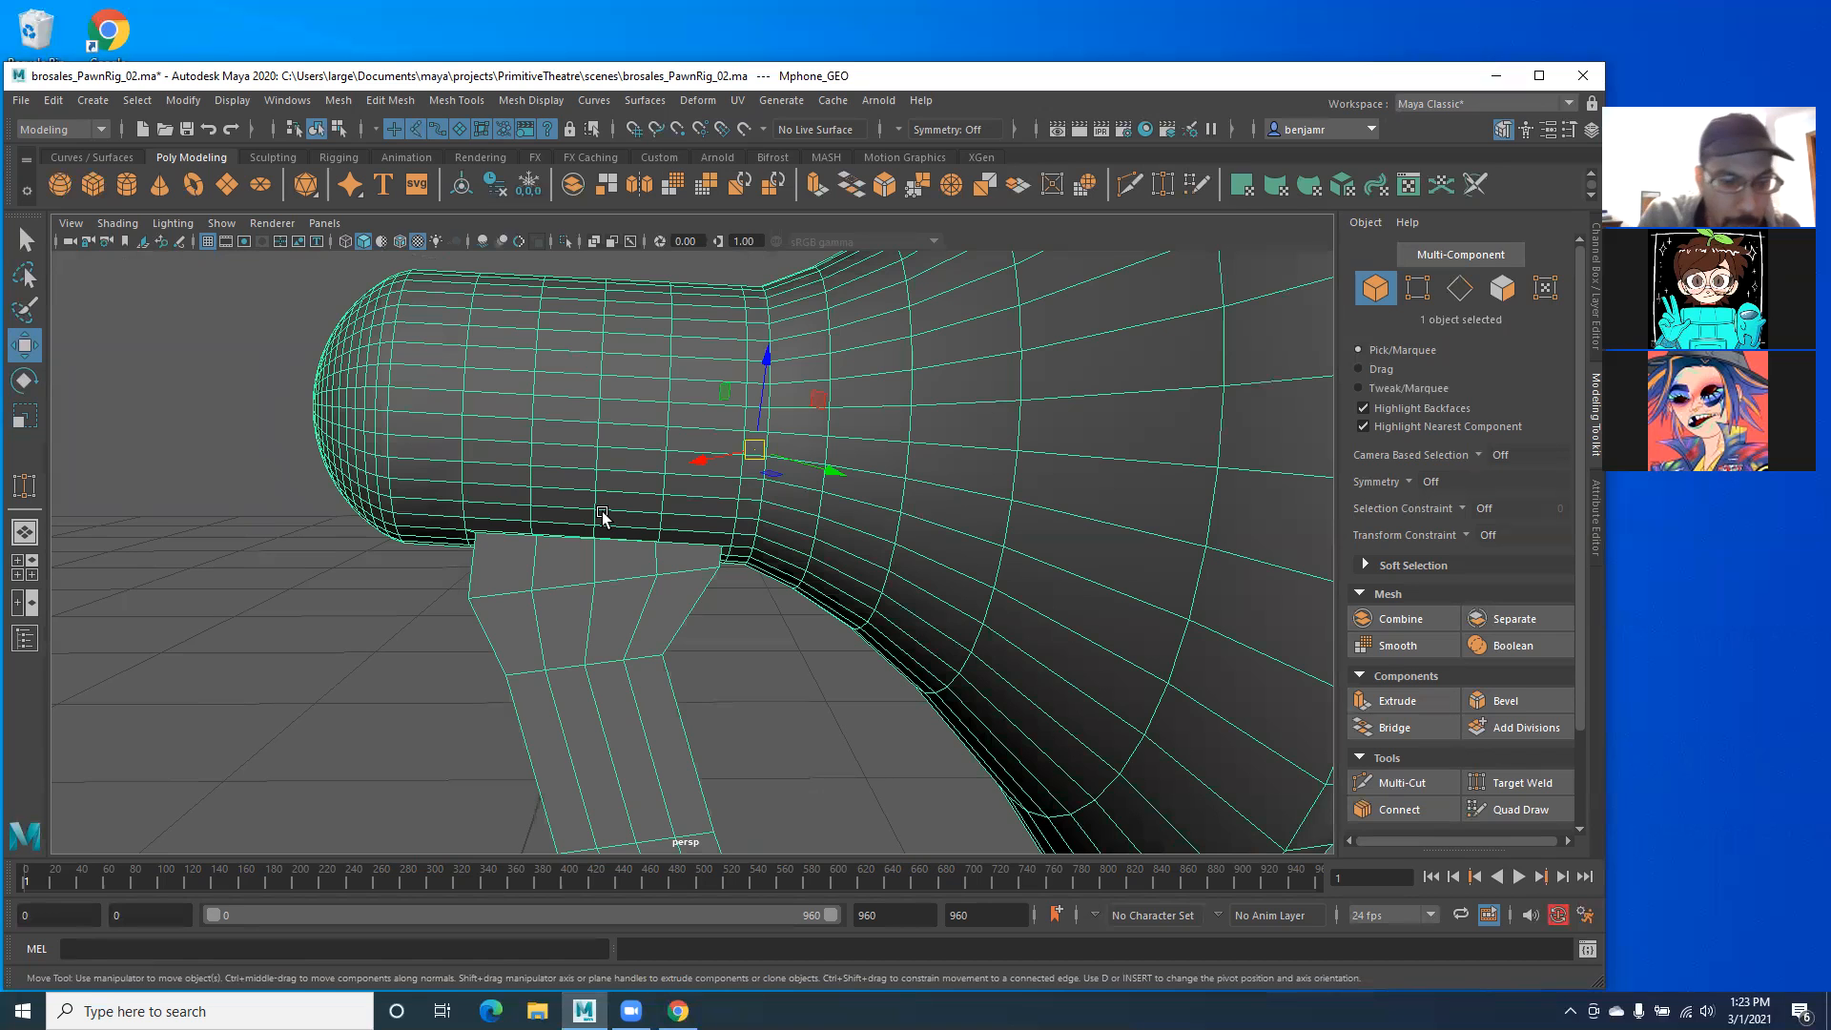
key("3")
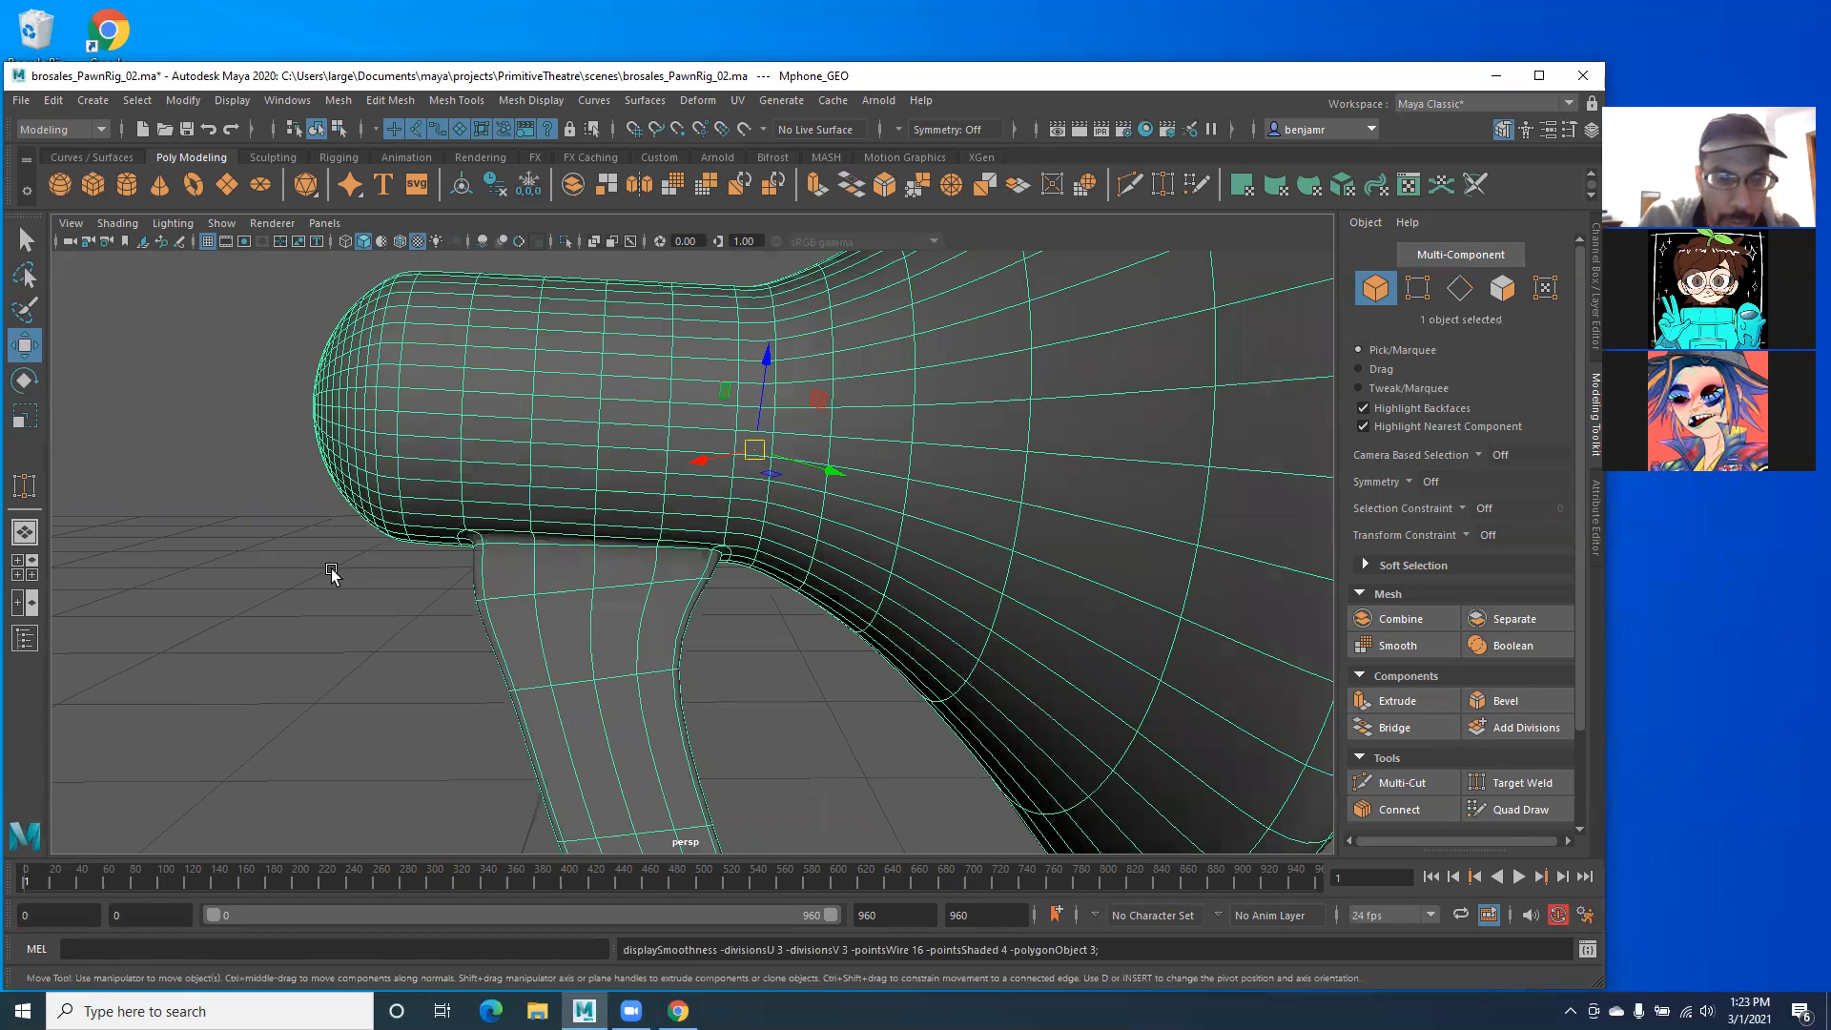
Step: Check the megaphone's handle join once more deselected and reselected, framing the whole mesh and viewing it from both sides
left_click(346, 582)
left_click_drag(448, 629, 474, 518, "alt")
left_click(683, 618)
key("f")
left_click_drag(552, 601, 540, 601, "alt")
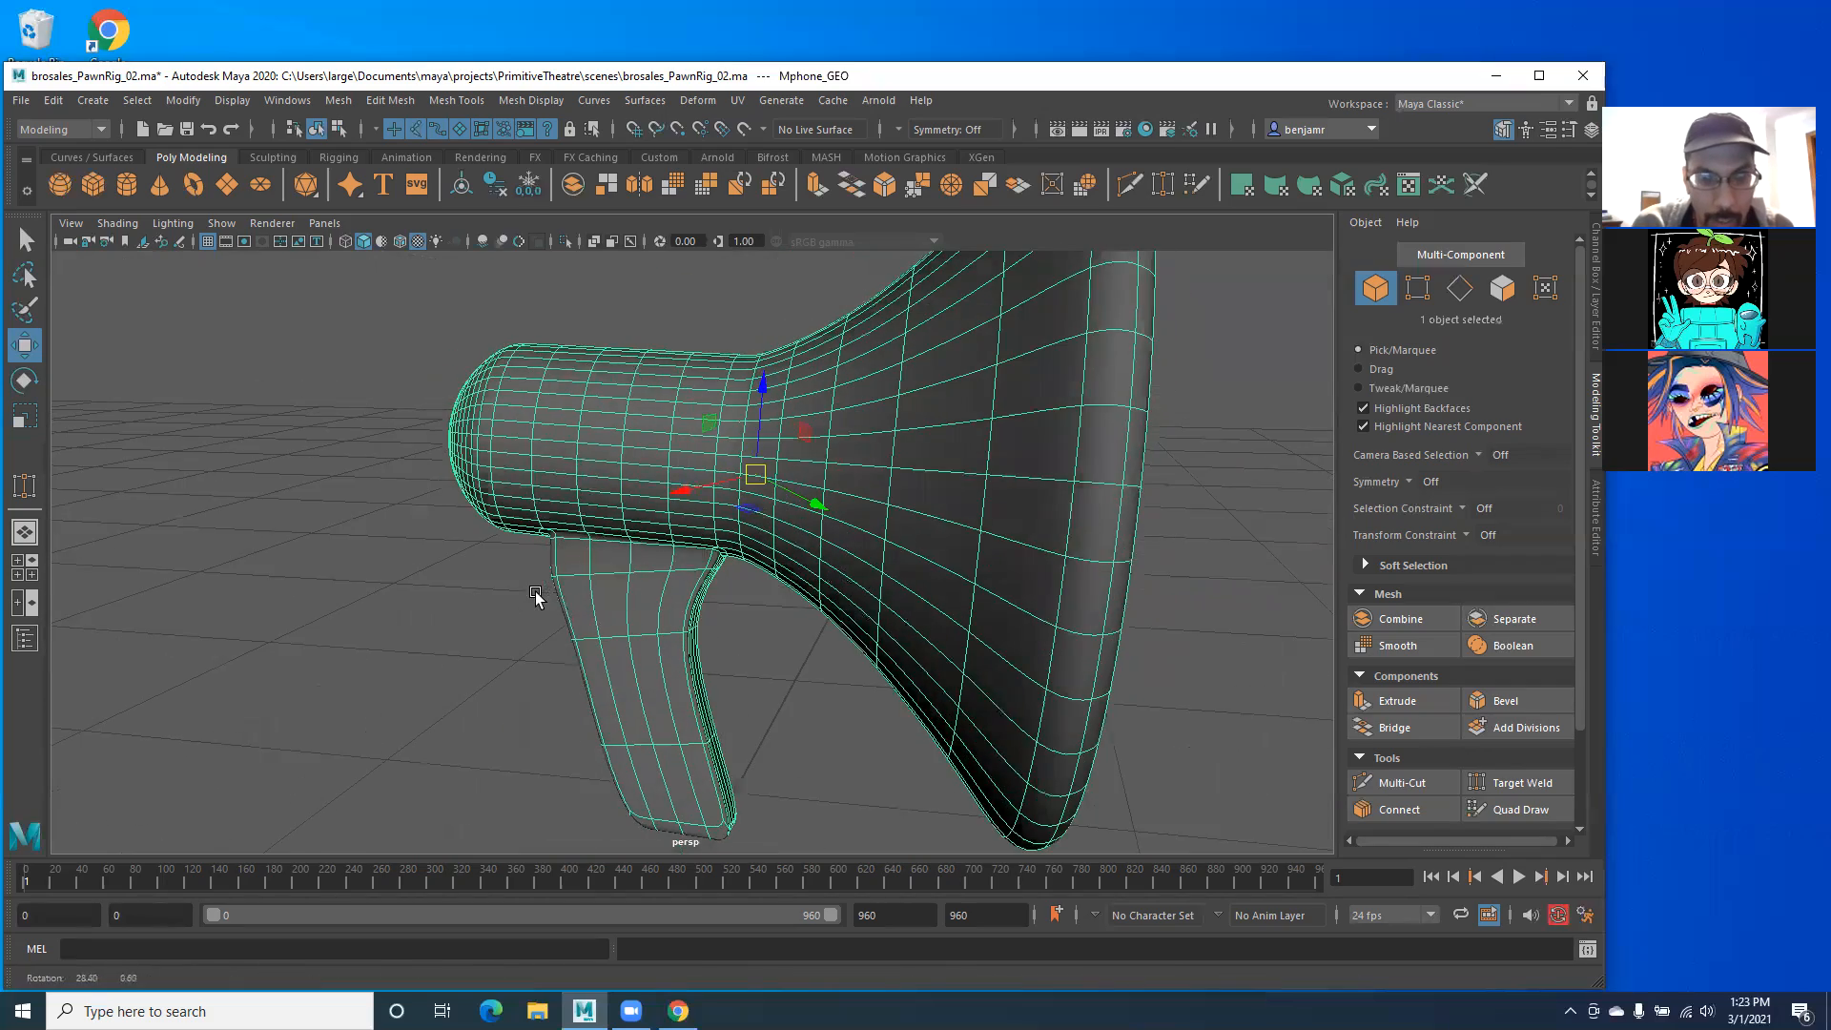
left_click_drag(576, 490, 360, 500, "alt")
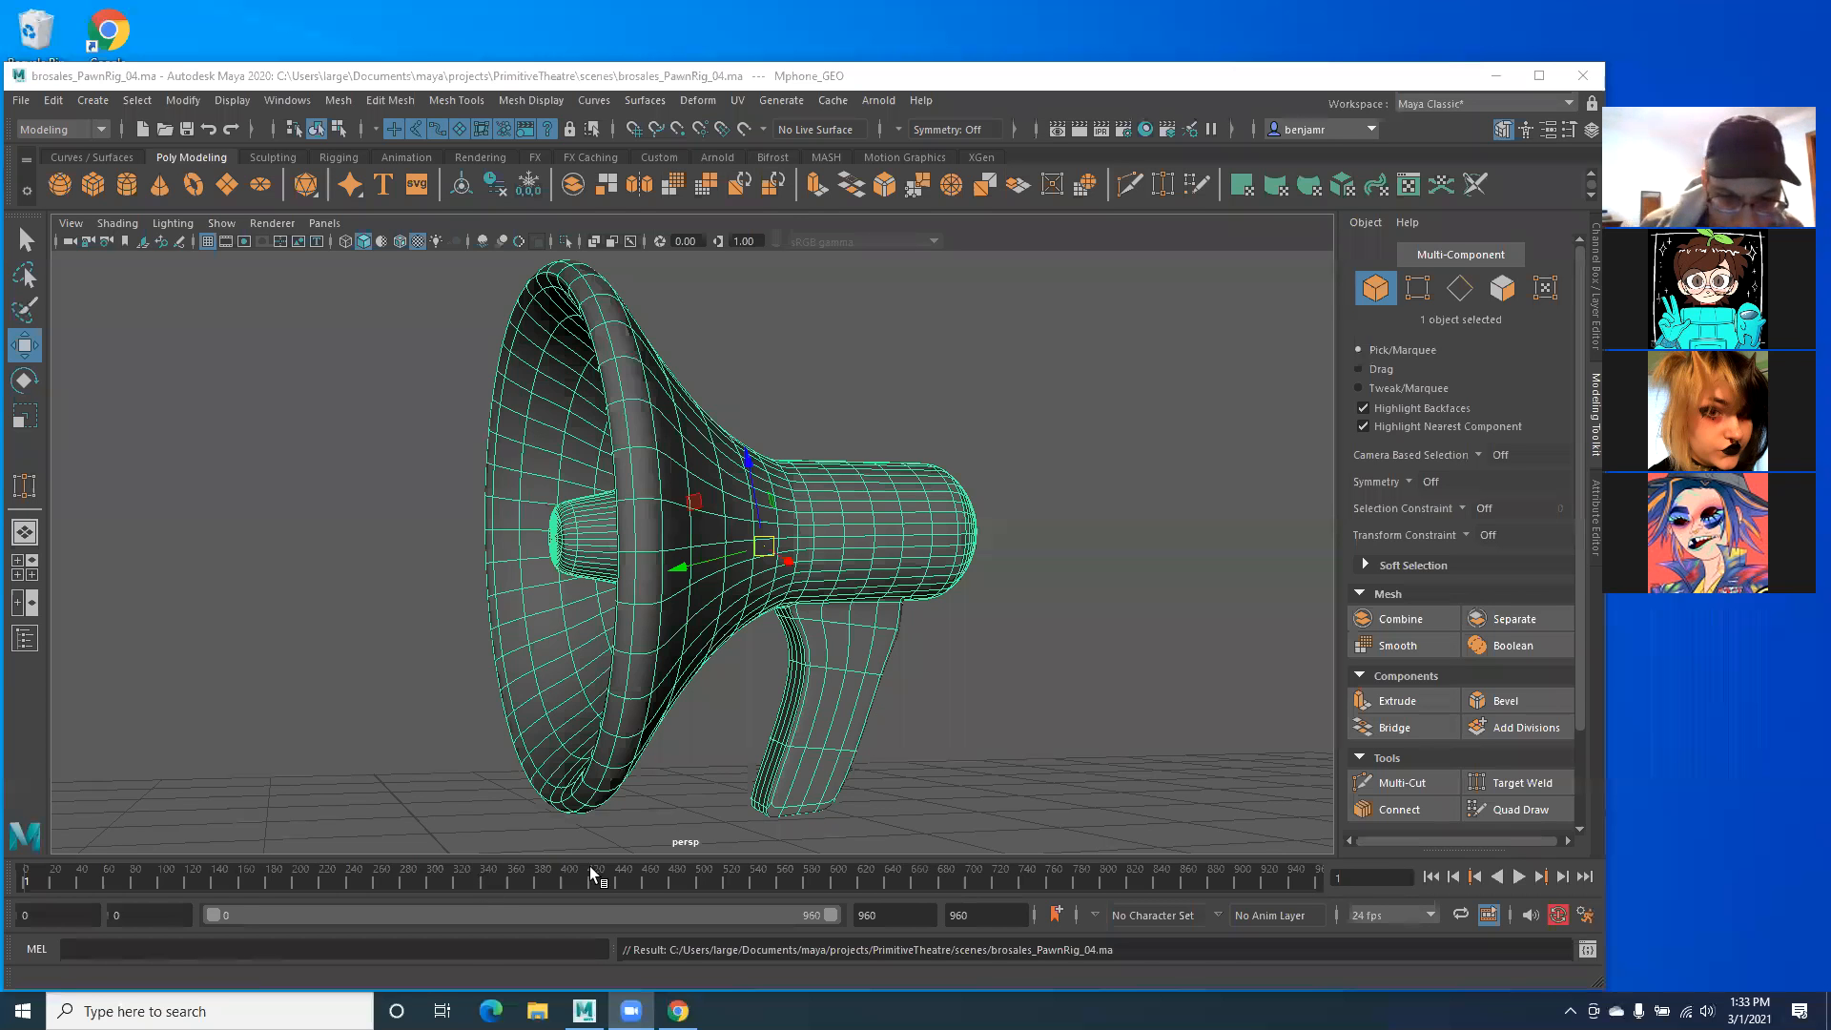
Step: Create a new display layer containing the megaphone and hide that layer
right_click_drag(722, 496, 515, 692, "alt")
left_click_drag(515, 699, 748, 580, "alt")
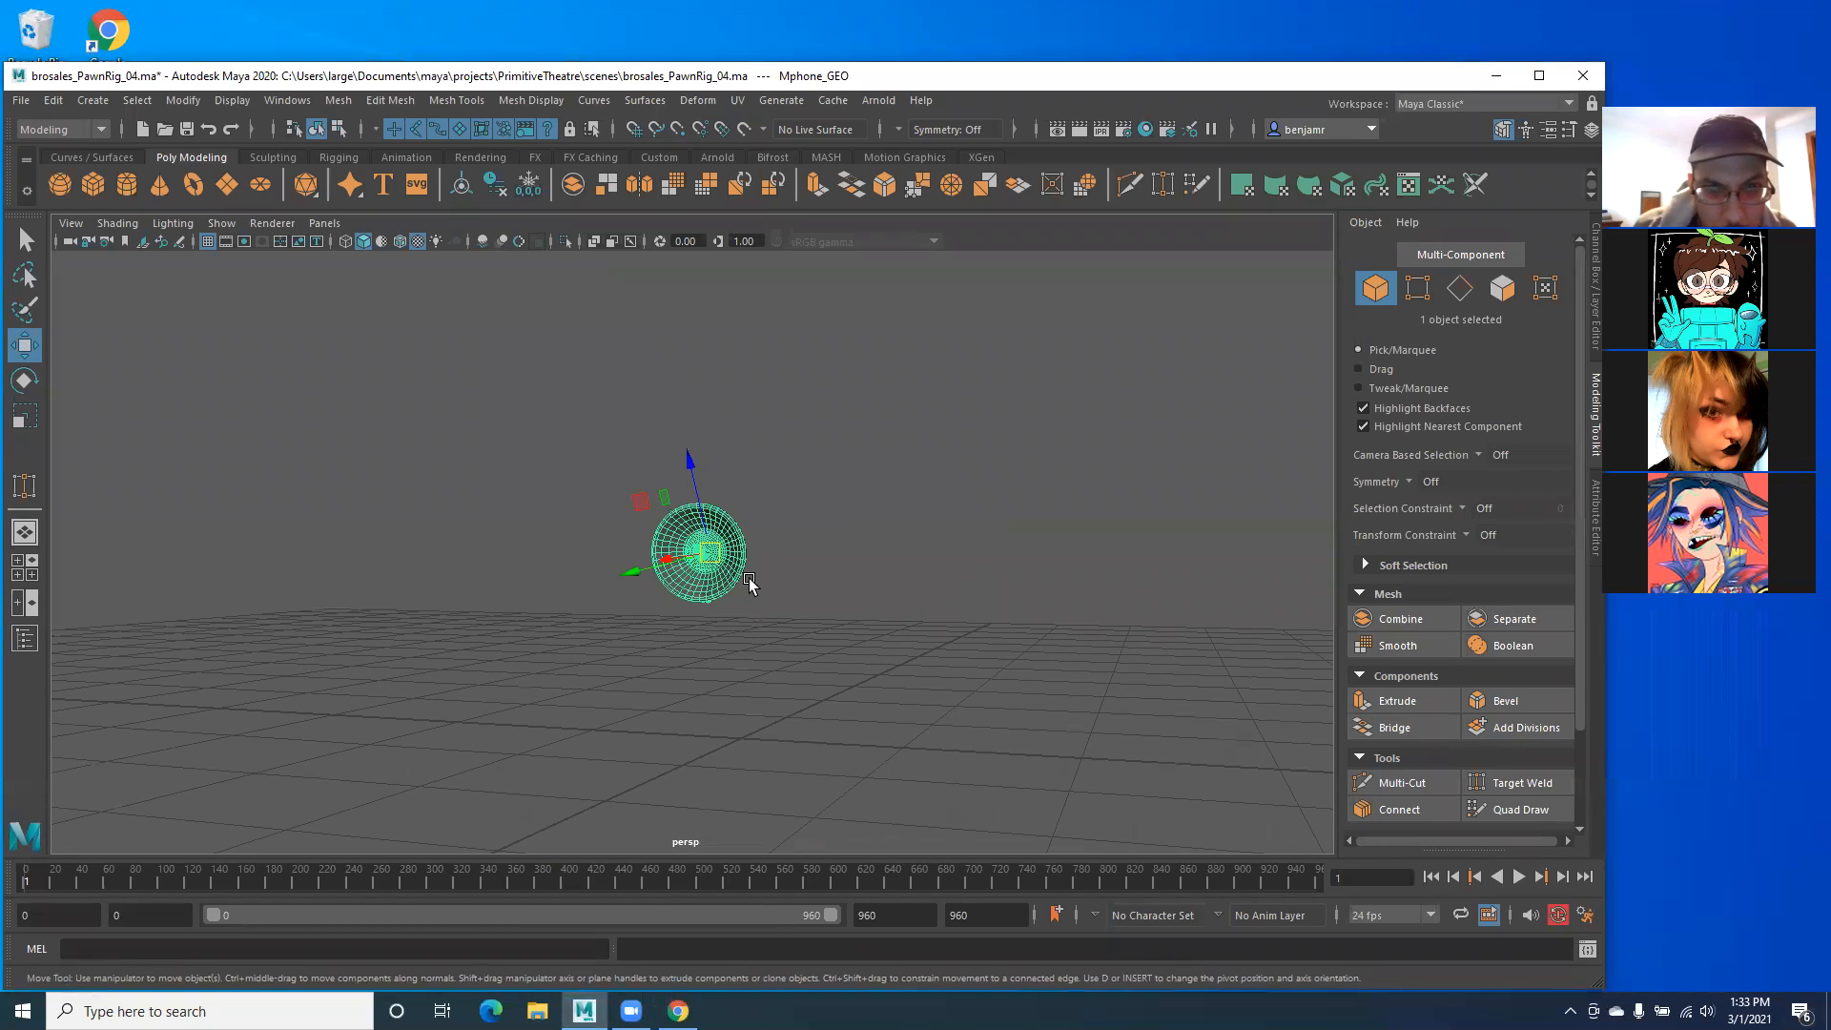
left_click(1596, 284)
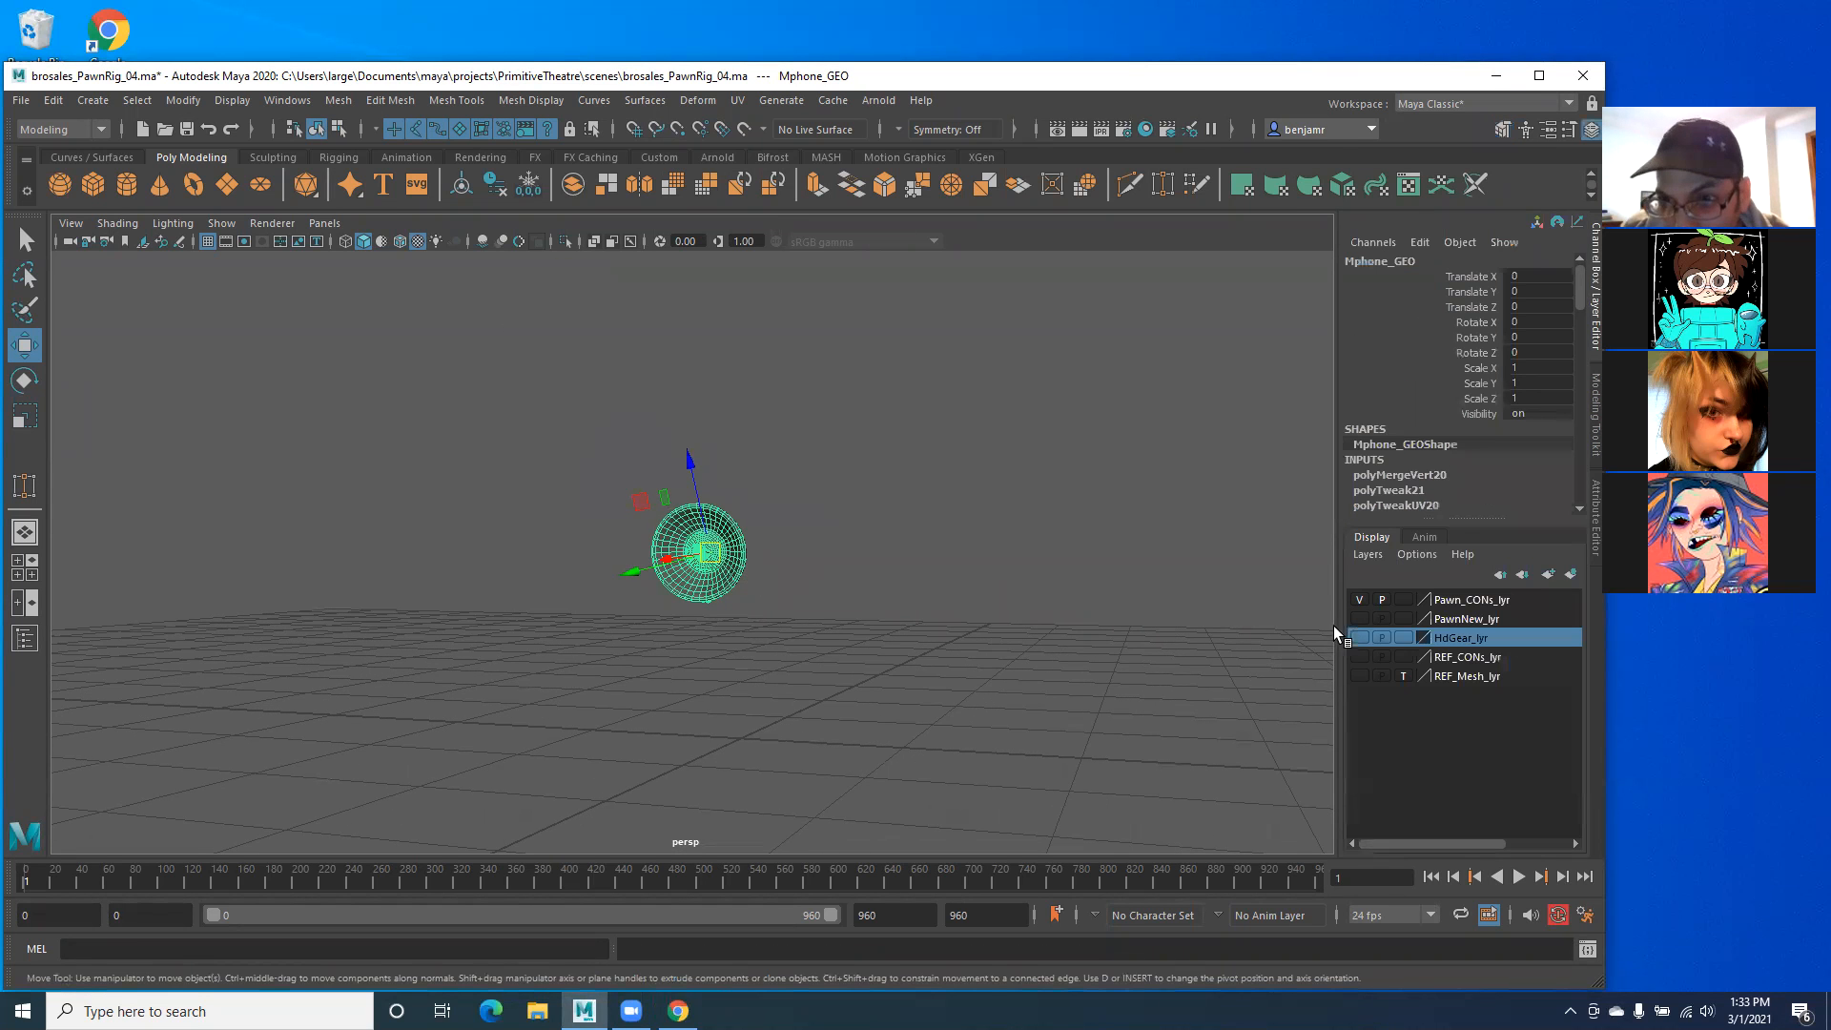
left_click(1571, 574)
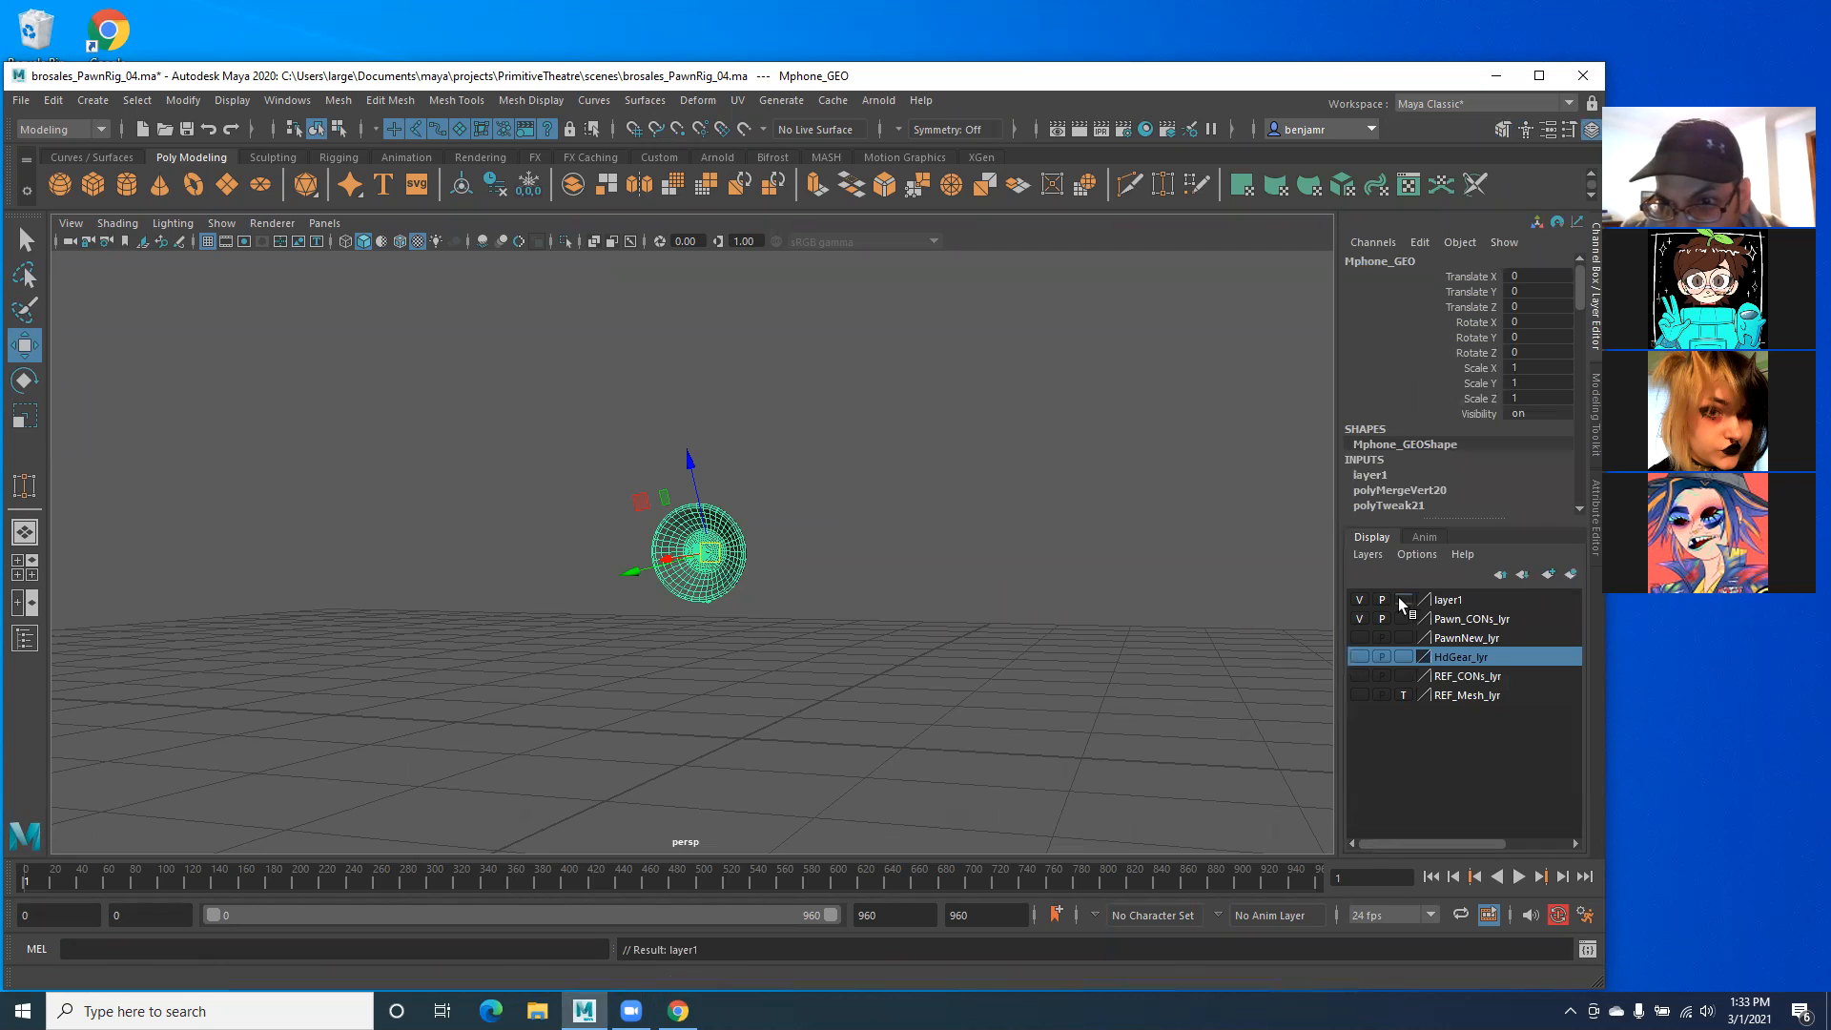
left_click(1357, 601)
left_click(290, 698)
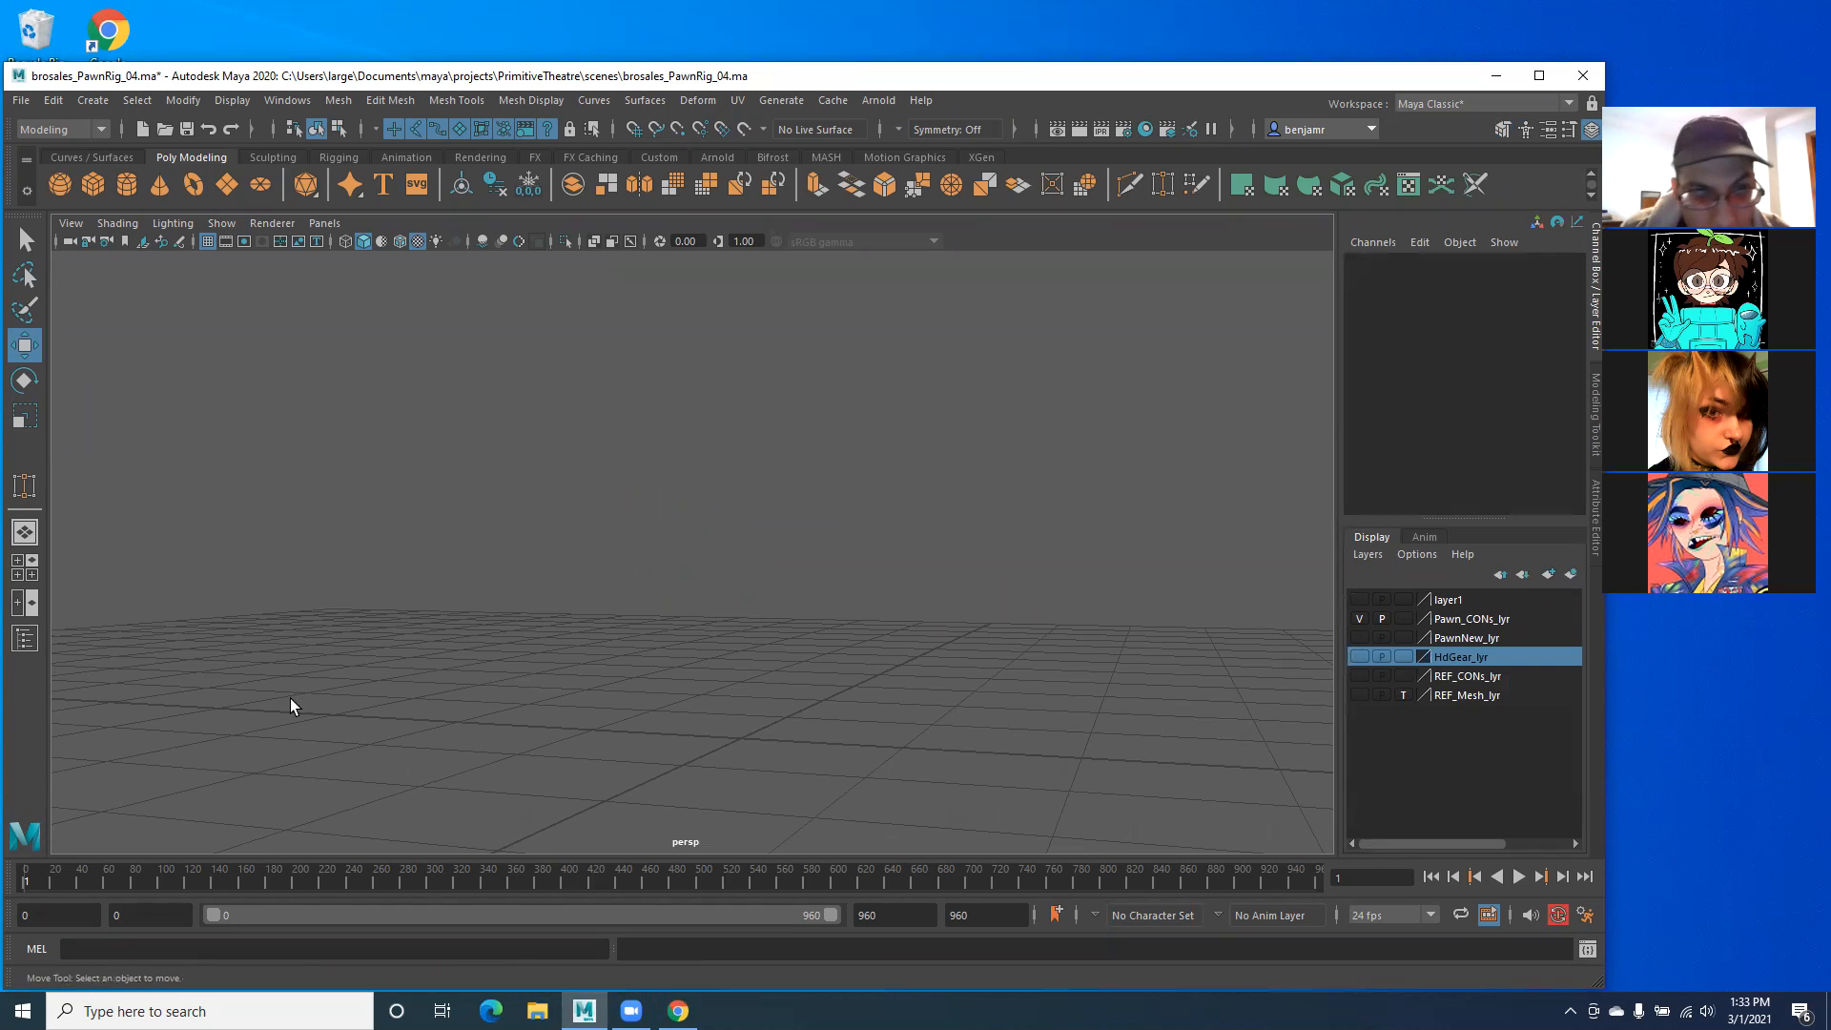
Step: Create a polygon sphere with 30 subdivisions along the axis and 30 along the height
left_click(93, 100)
mouse_move(130, 171)
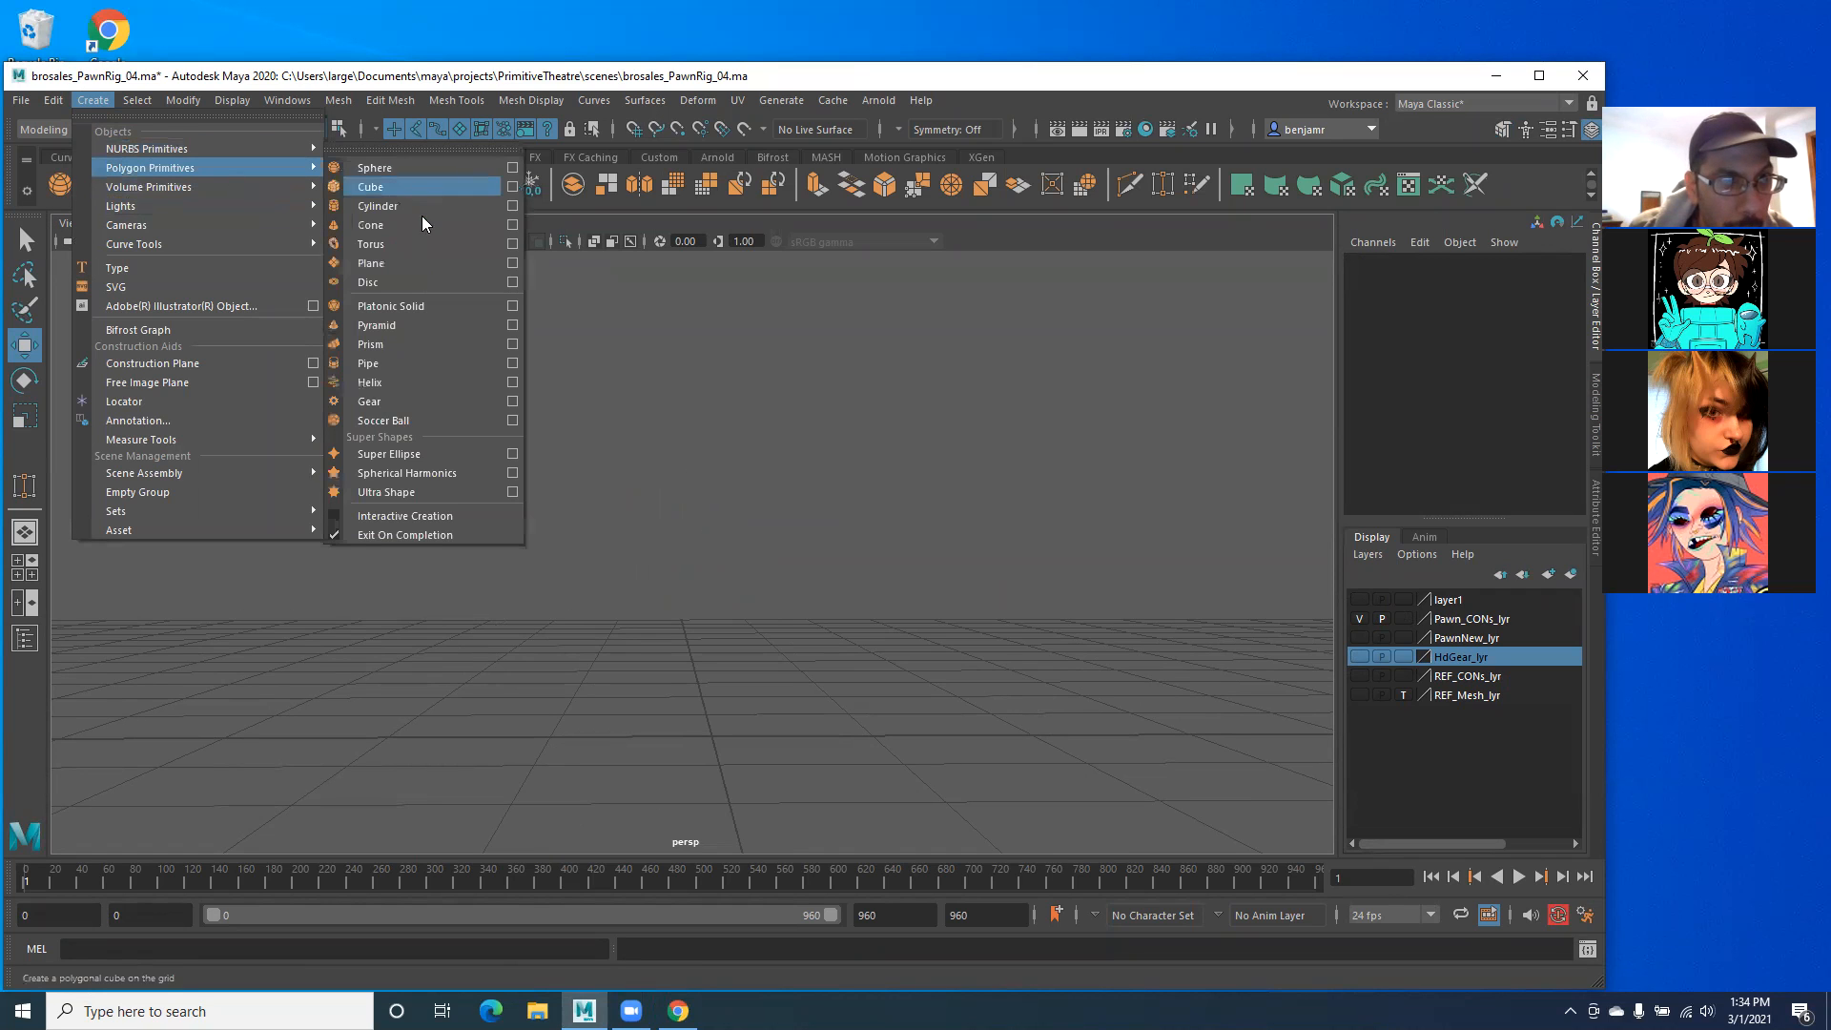
left_click(382, 168)
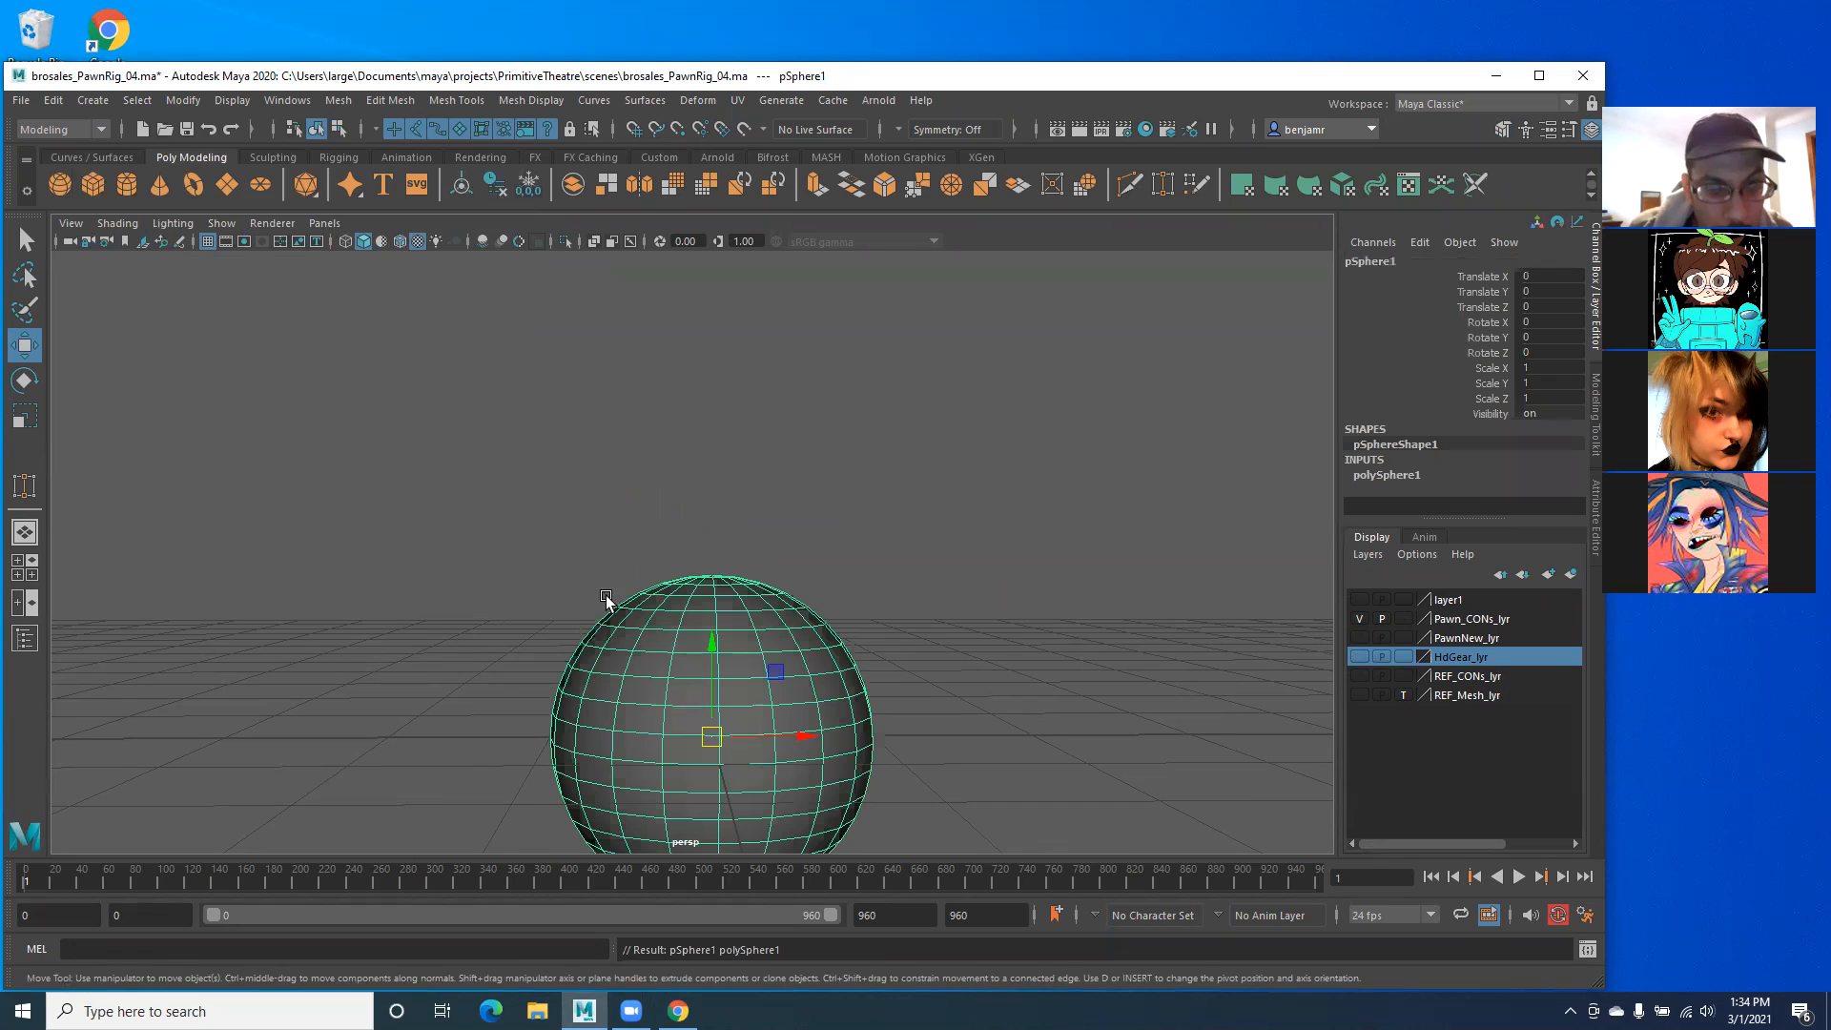
key("e")
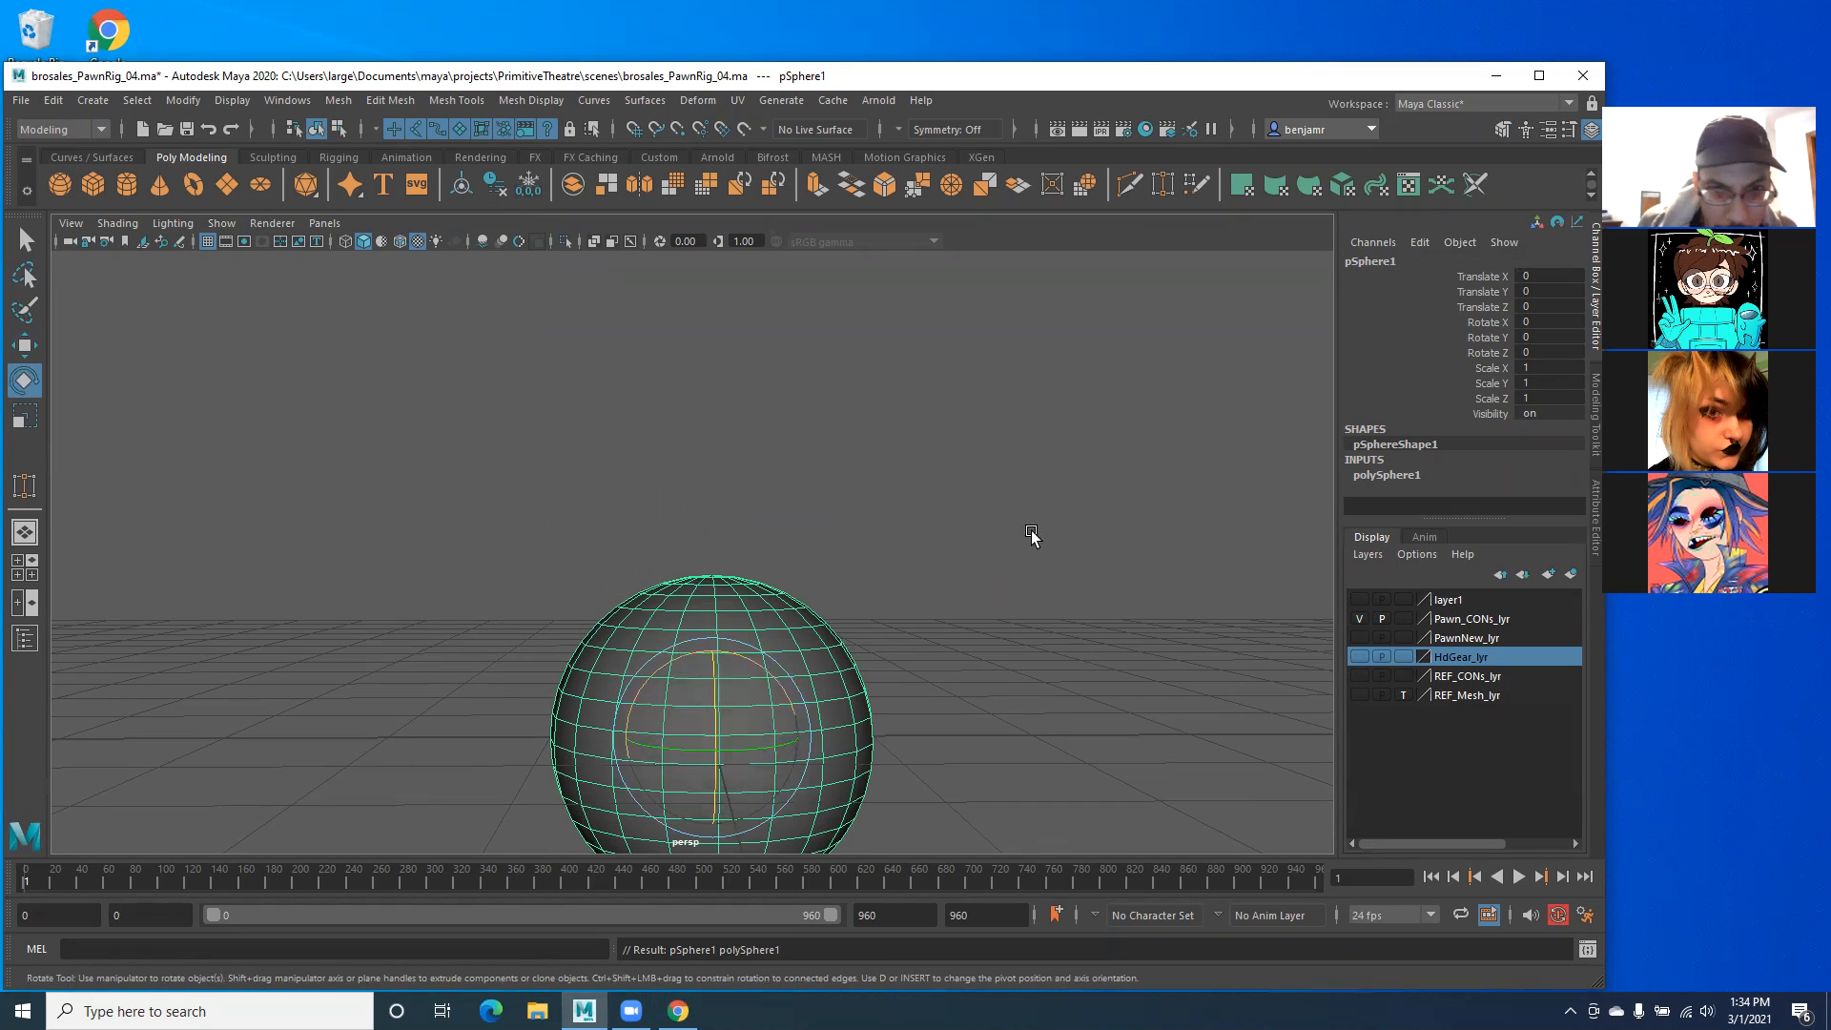
left_click(1391, 475)
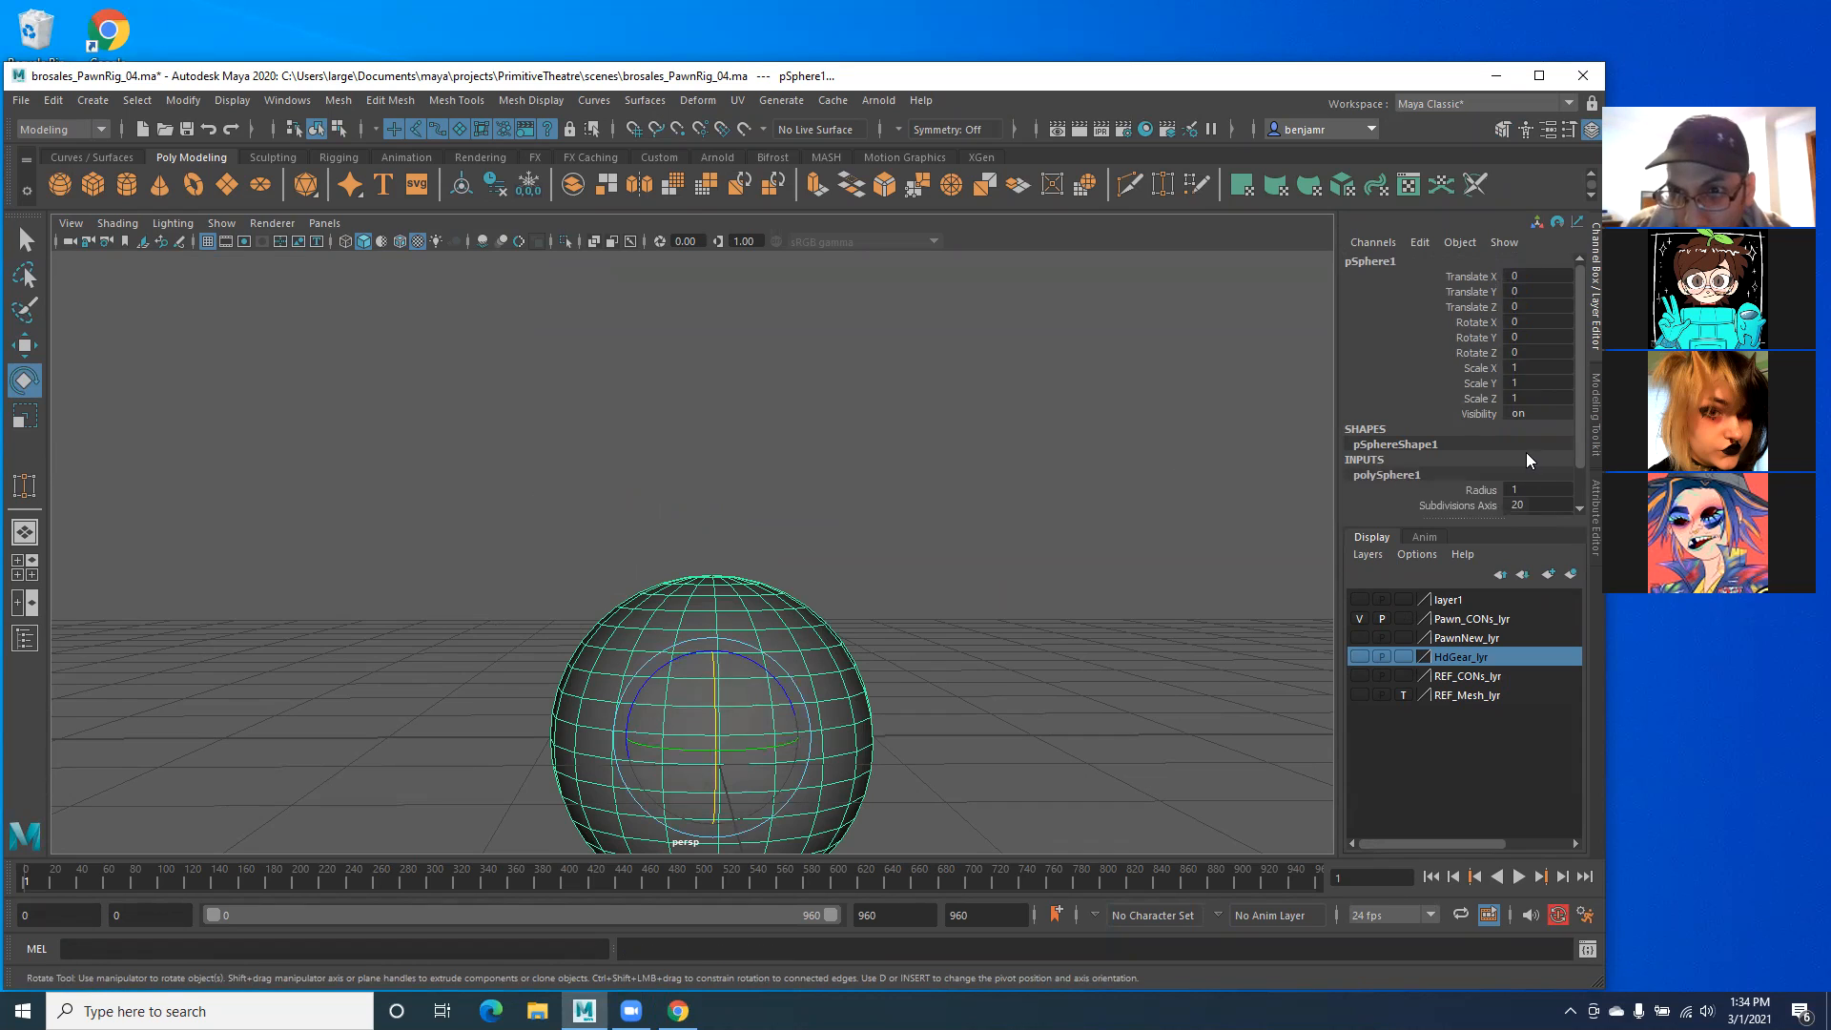
scroll(1527, 454, "down", 2)
left_click_drag(1530, 464, 1530, 478)
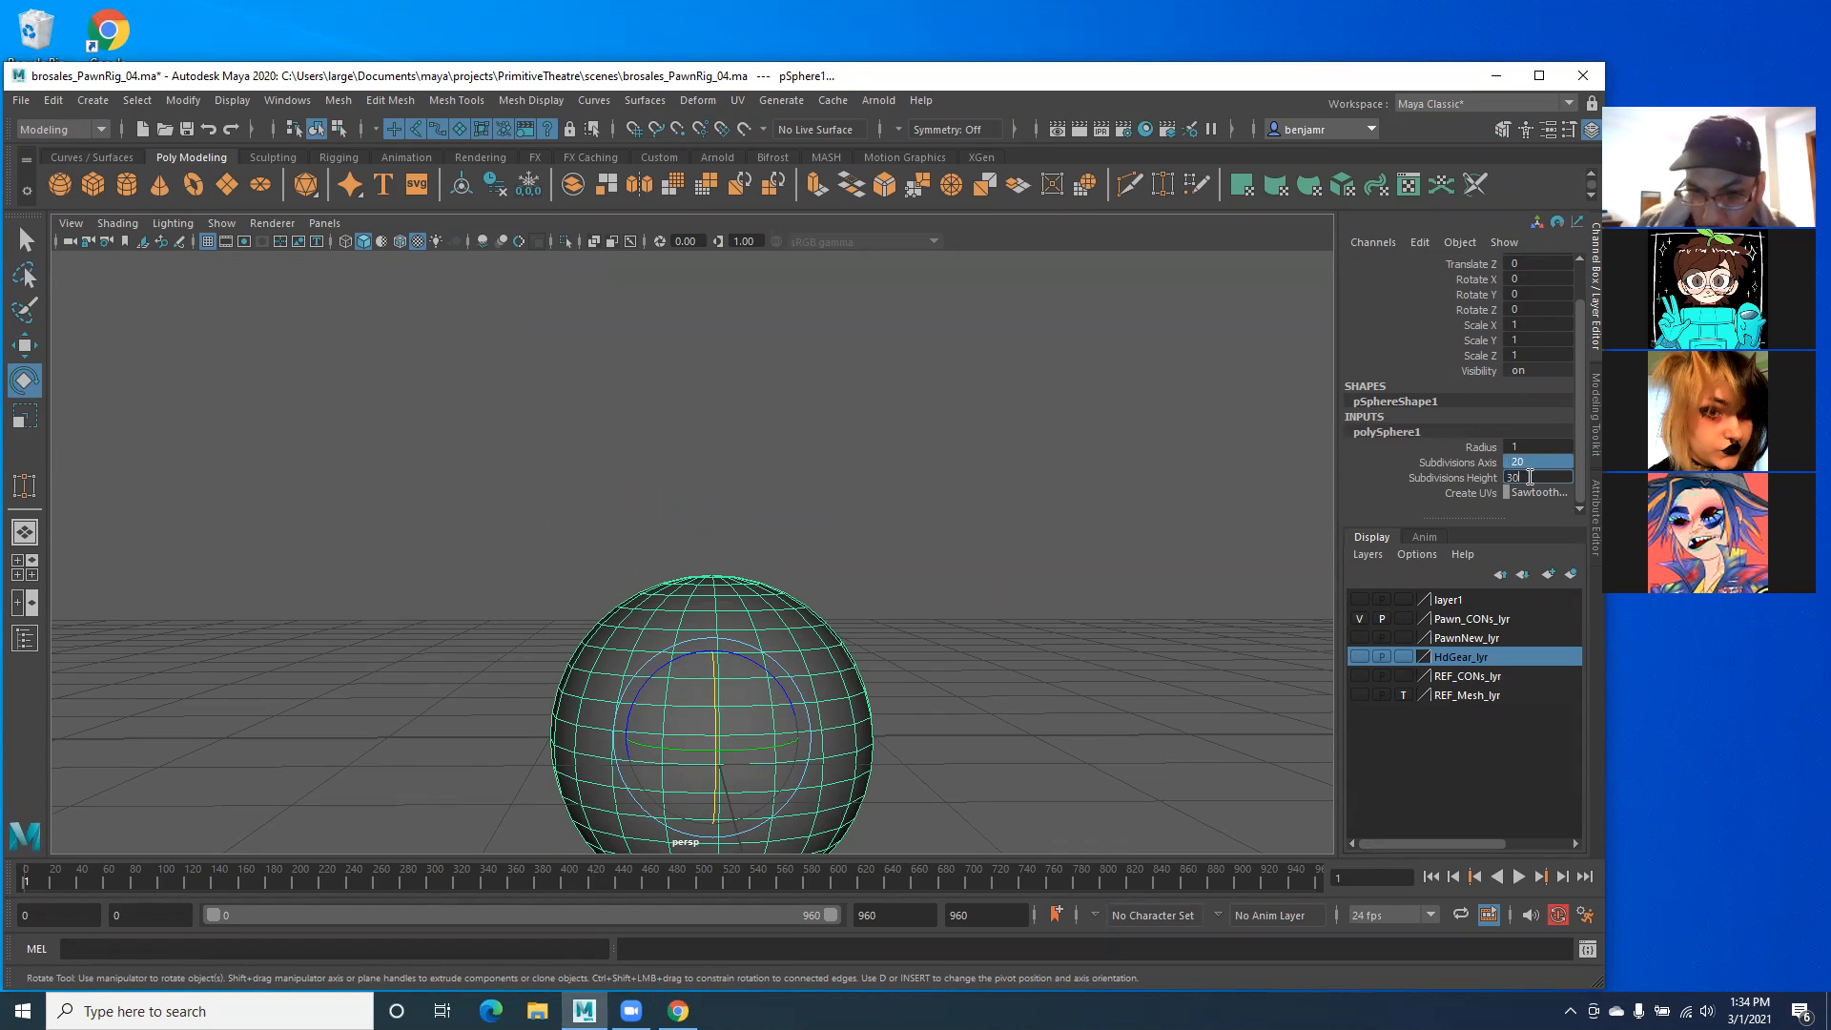
key("Return")
Step: Flatten the sphere along its Z axis with the Scale tool and switch to vertex selection
left_click_drag(678, 519, 770, 599, "alt")
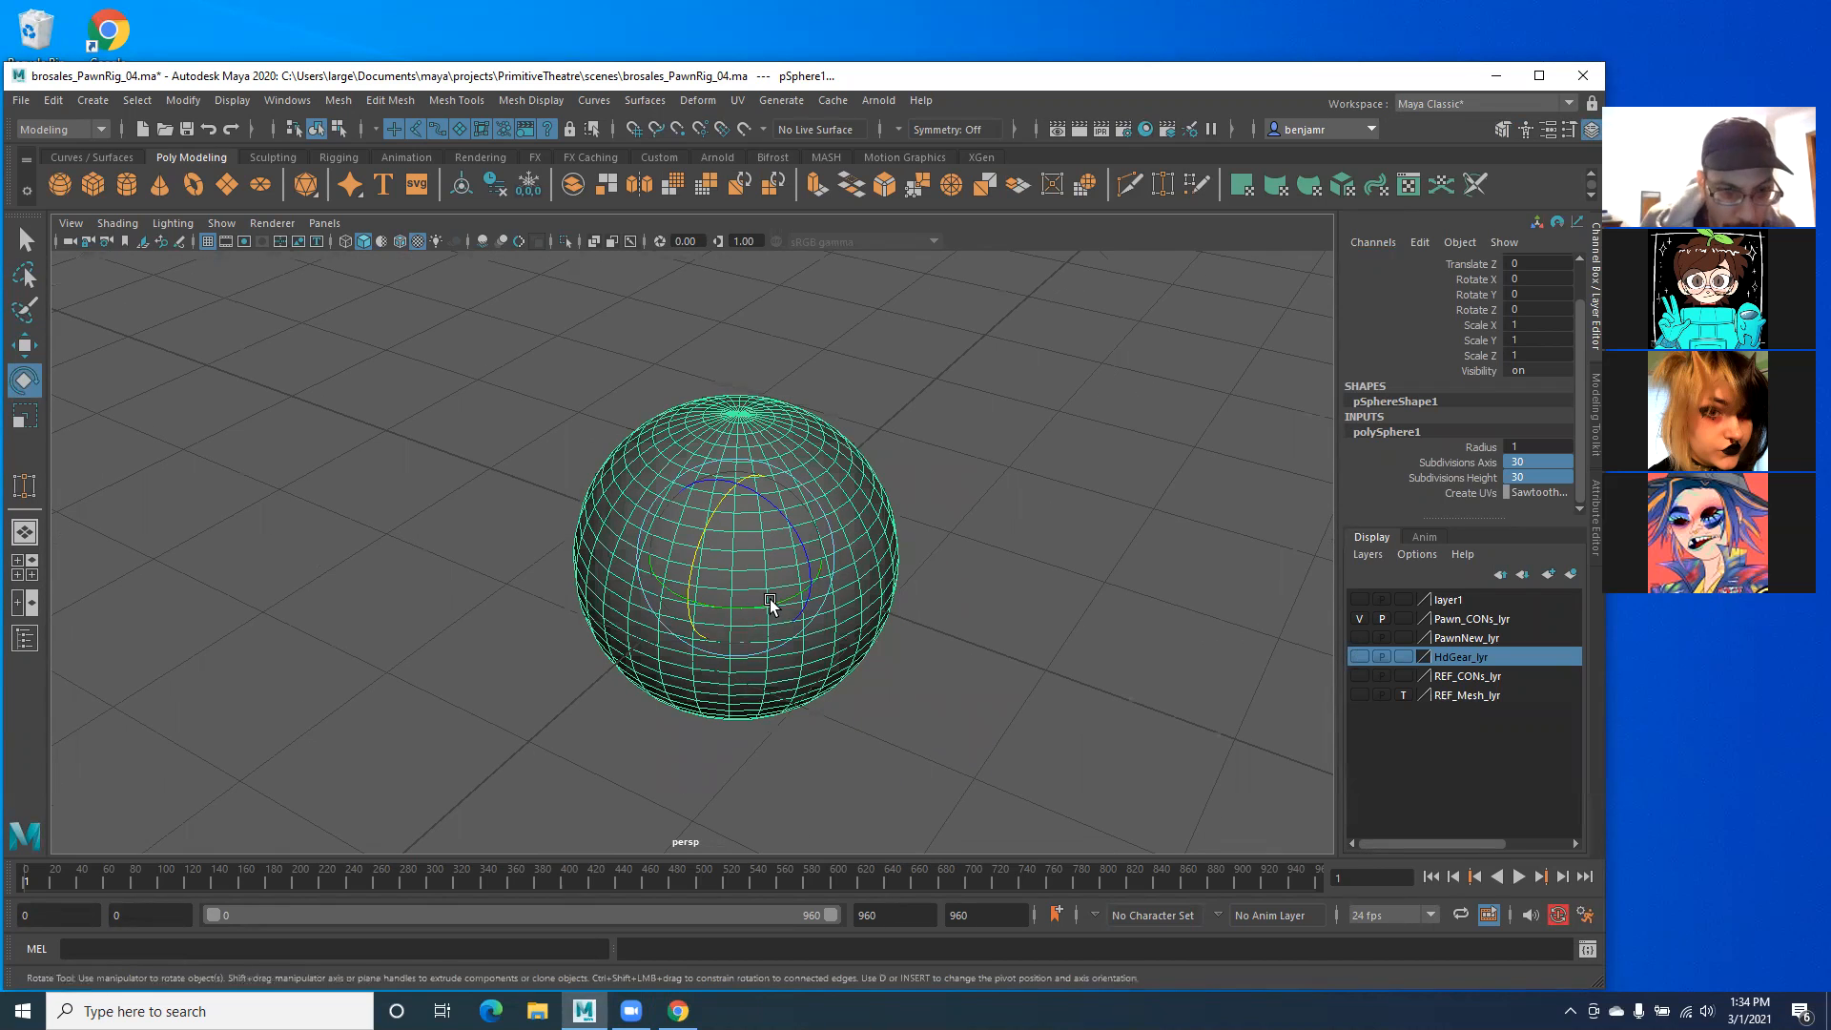
key("r")
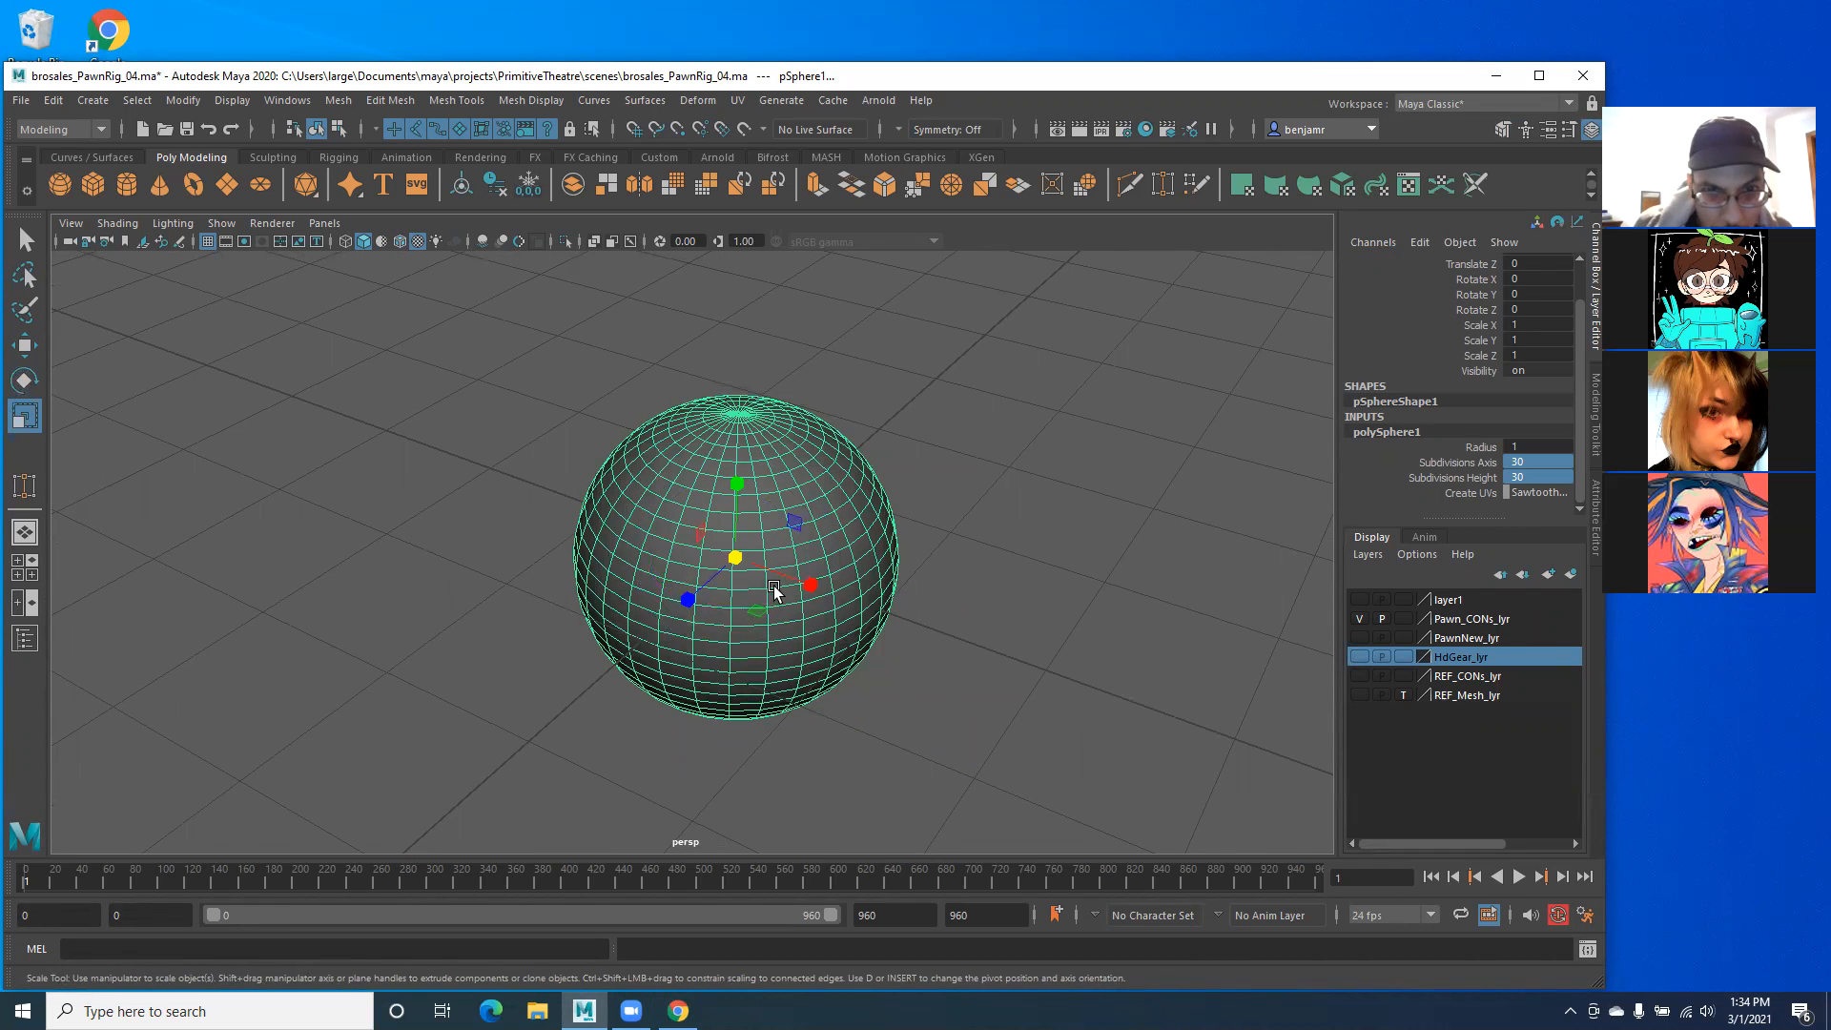
left_click_drag(688, 599, 714, 573)
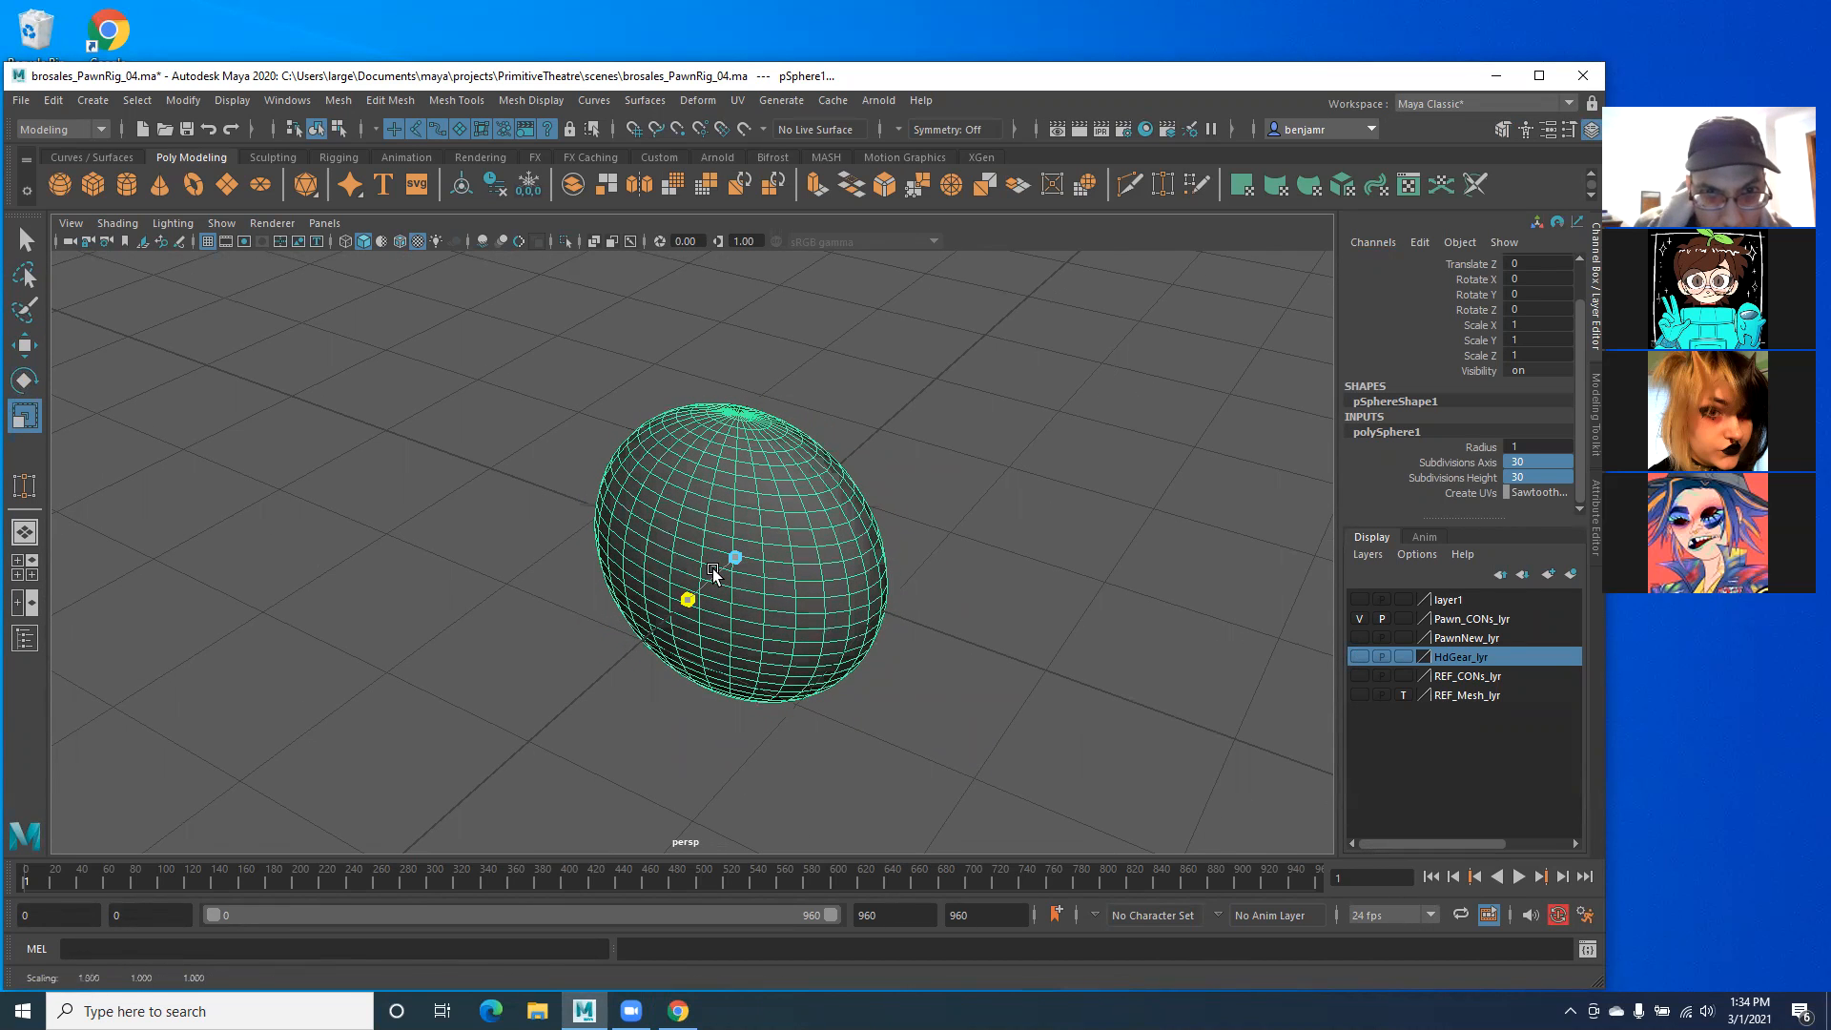
key("ctrl+z")
left_click_drag(668, 666, 662, 601, "alt")
right_click_drag(627, 491, 514, 479)
left_click_drag(704, 536, 495, 548, "alt")
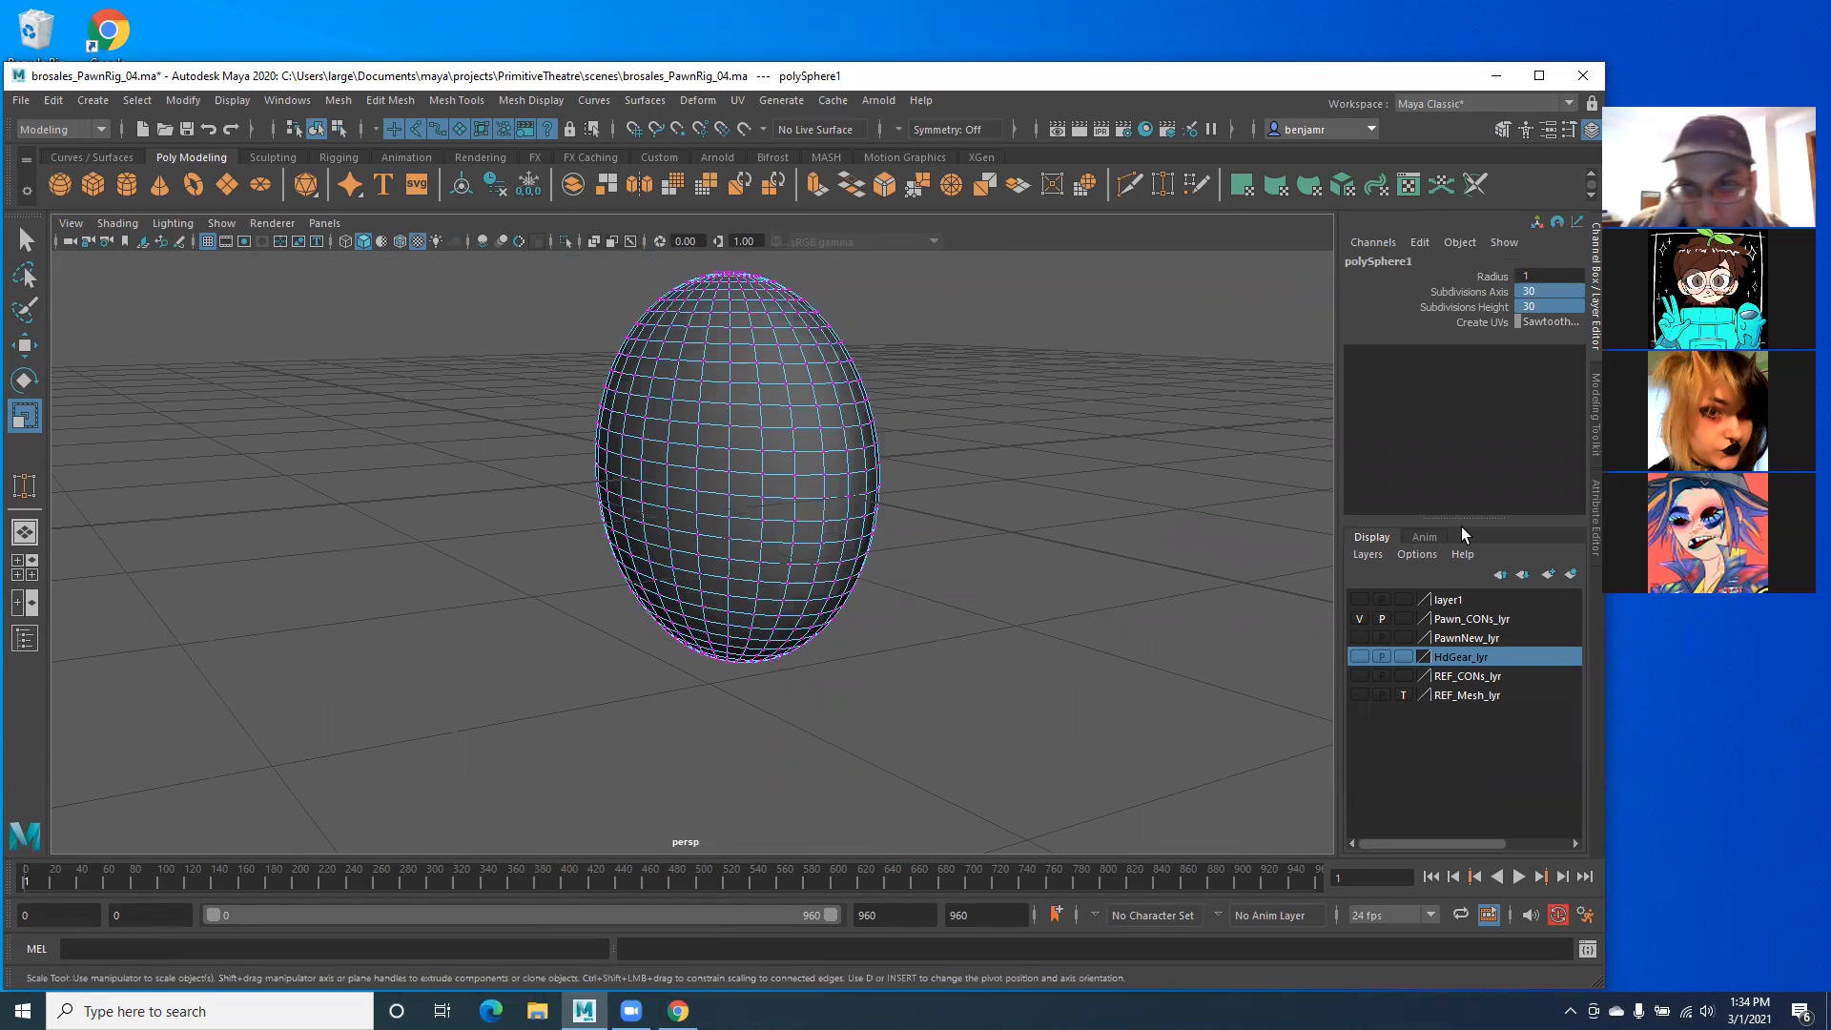
Step: Set the modeling symmetry to Object X
left_click(1594, 404)
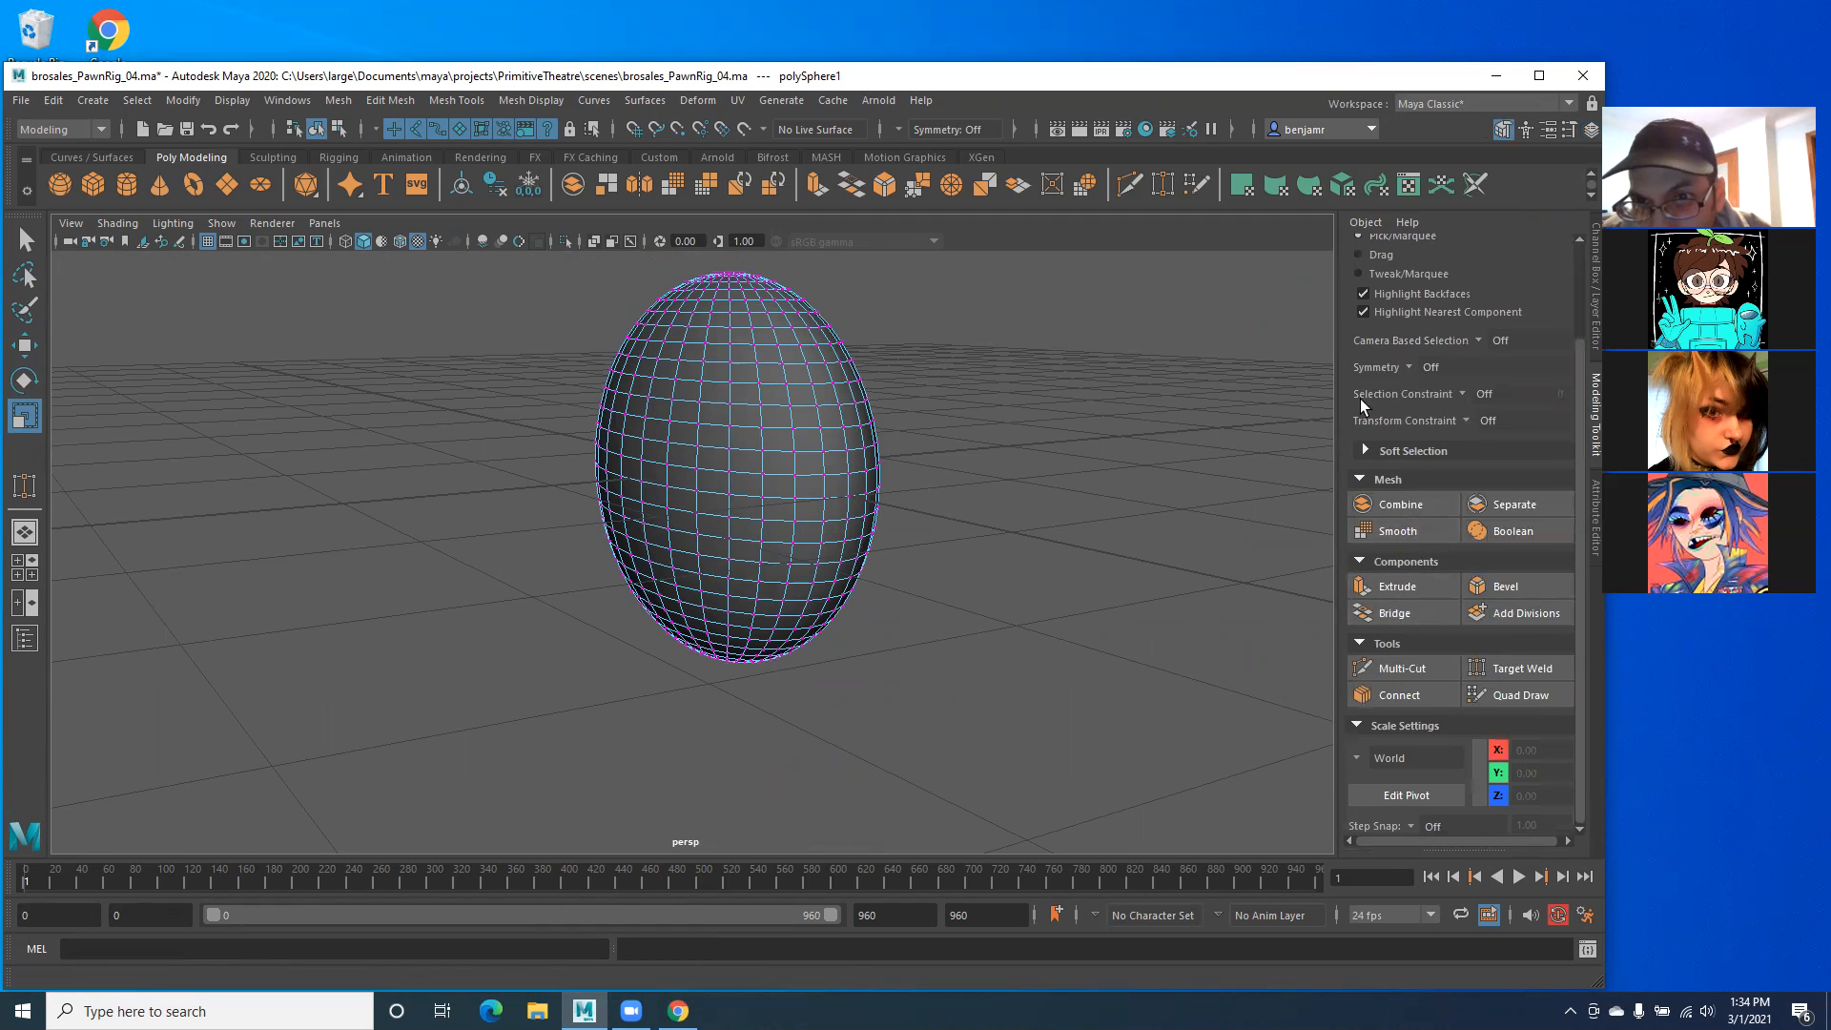
left_click(1406, 366)
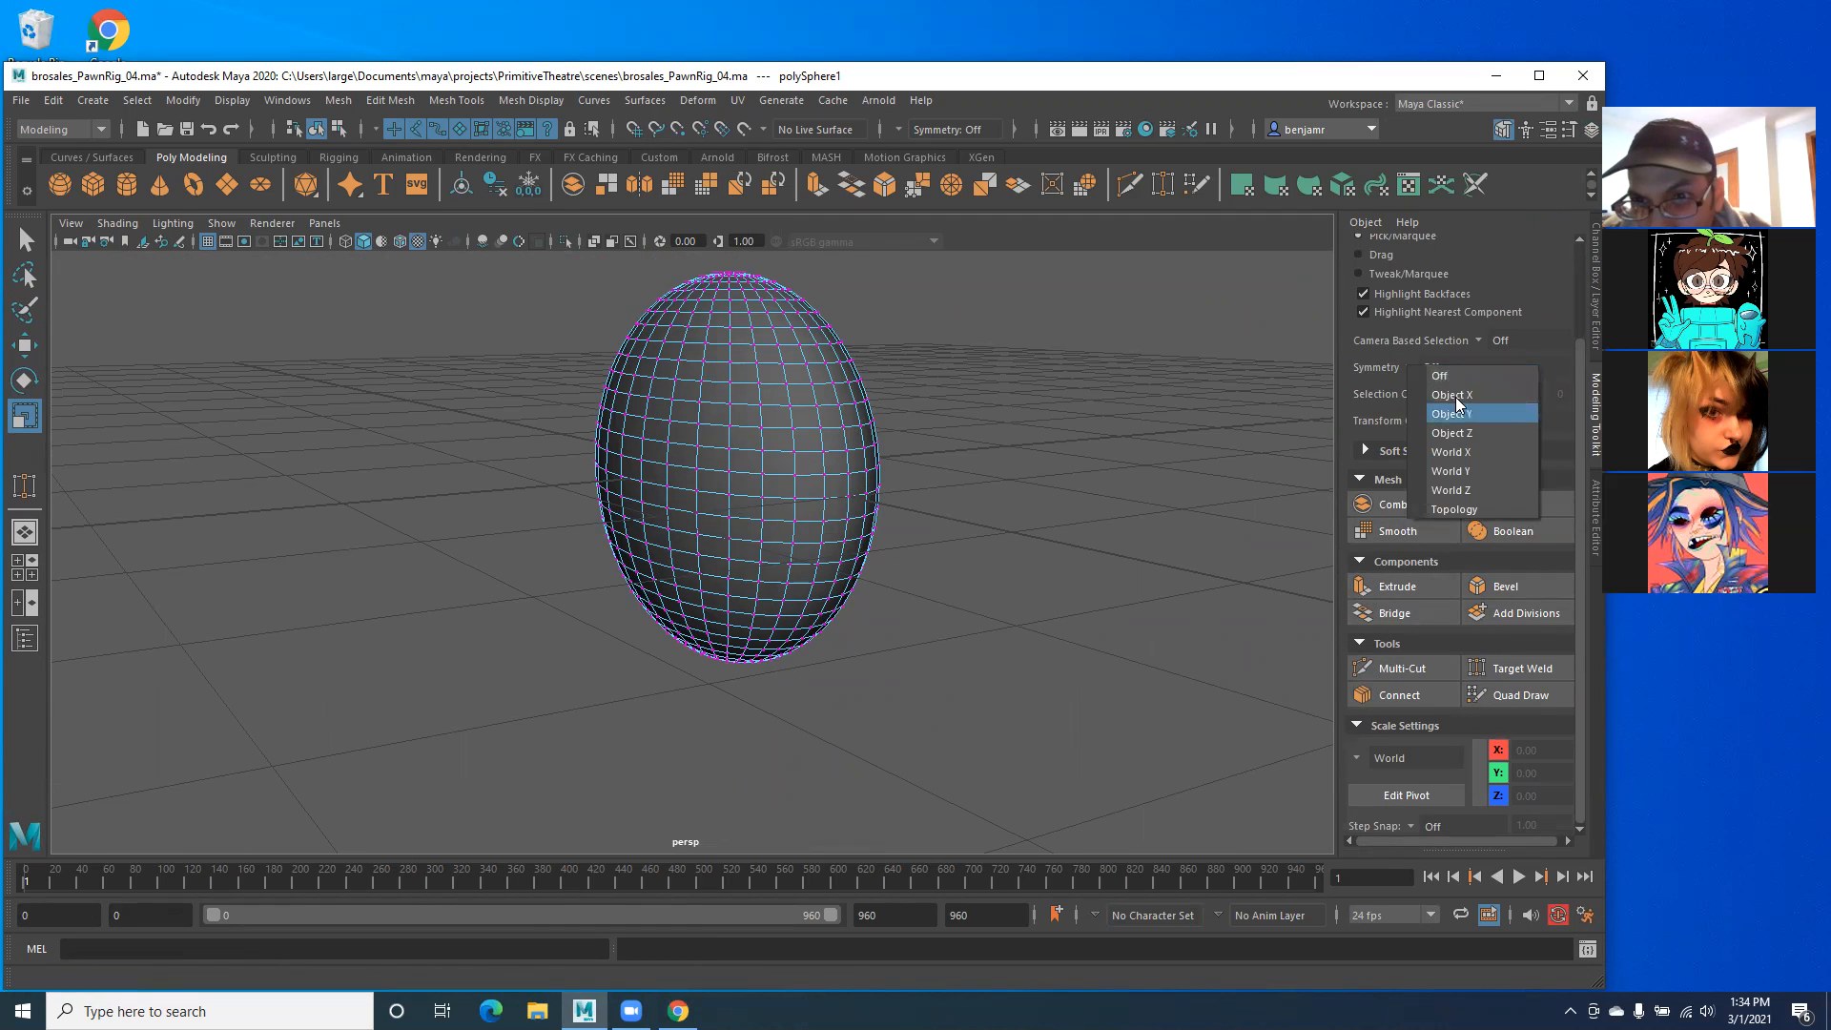
left_click(1455, 398)
Step: In the front view, select the patch of faces at mid-height on both sides of the sphere in face mode
left_click_drag(717, 555, 639, 546, "alt")
key("space")
middle_click_drag(596, 629, 977, 482, "alt")
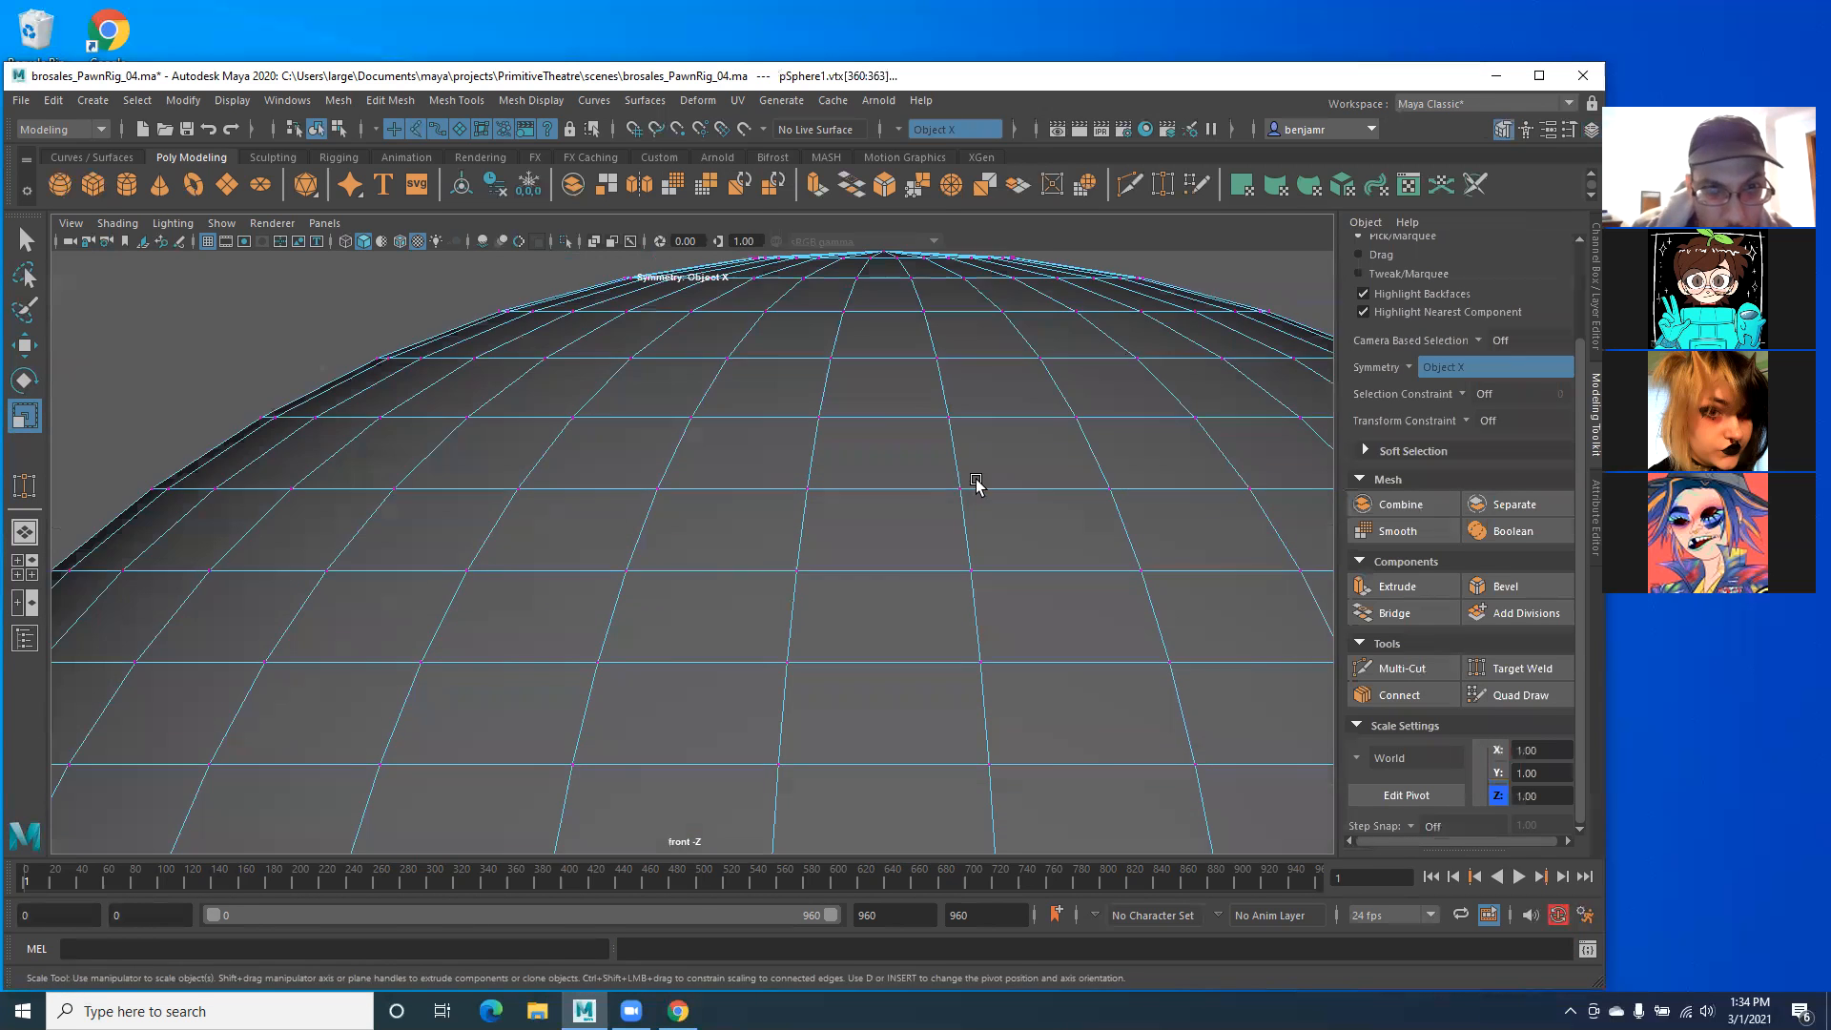
right_click_drag(977, 482, 578, 577, "alt")
middle_click_drag(578, 578, 554, 493, "alt")
right_click_drag(554, 493, 659, 507, "alt")
middle_click_drag(659, 507, 778, 711, "alt")
right_click_drag(777, 710, 747, 600, "alt")
middle_click_drag(747, 599, 648, 434, "alt")
middle_click_drag(671, 529, 598, 456, "alt")
right_click_drag(598, 456, 853, 609, "alt")
middle_click_drag(853, 610, 828, 586, "alt")
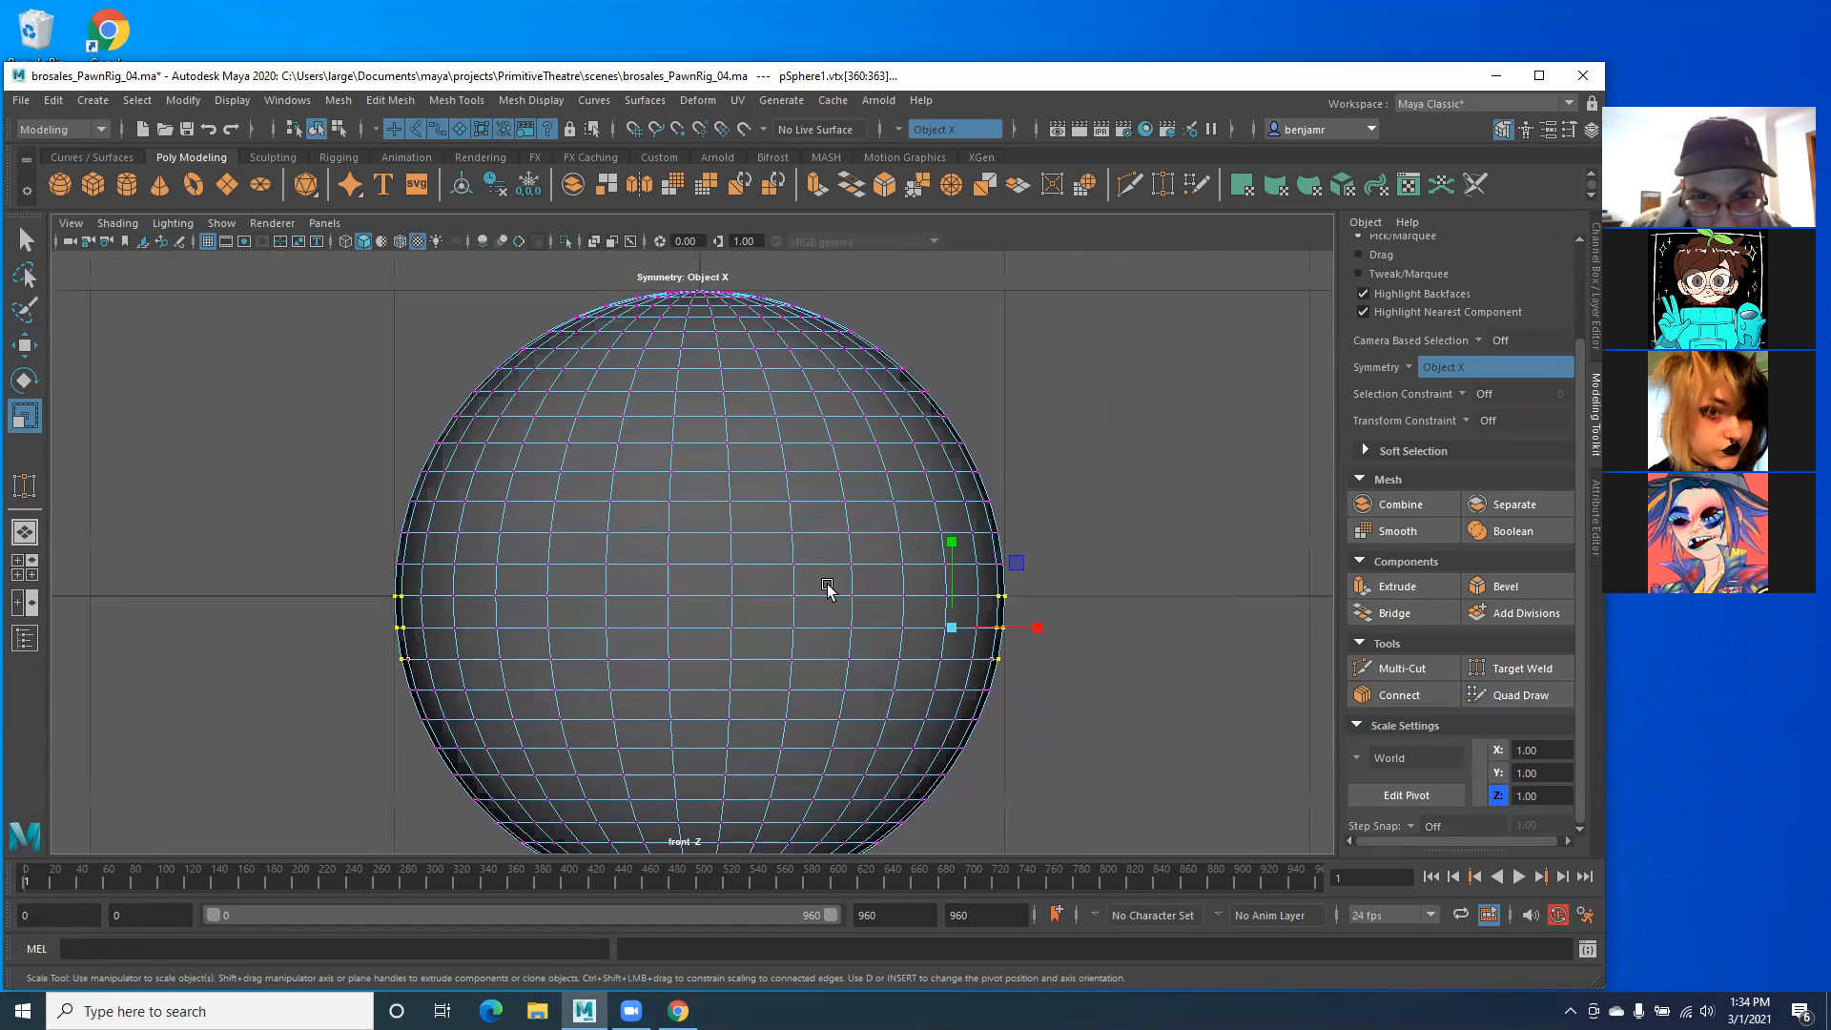
mouse_move(958, 555)
right_mouse_down()
mouse_move(954, 523)
mouse_move(992, 561)
right_mouse_up()
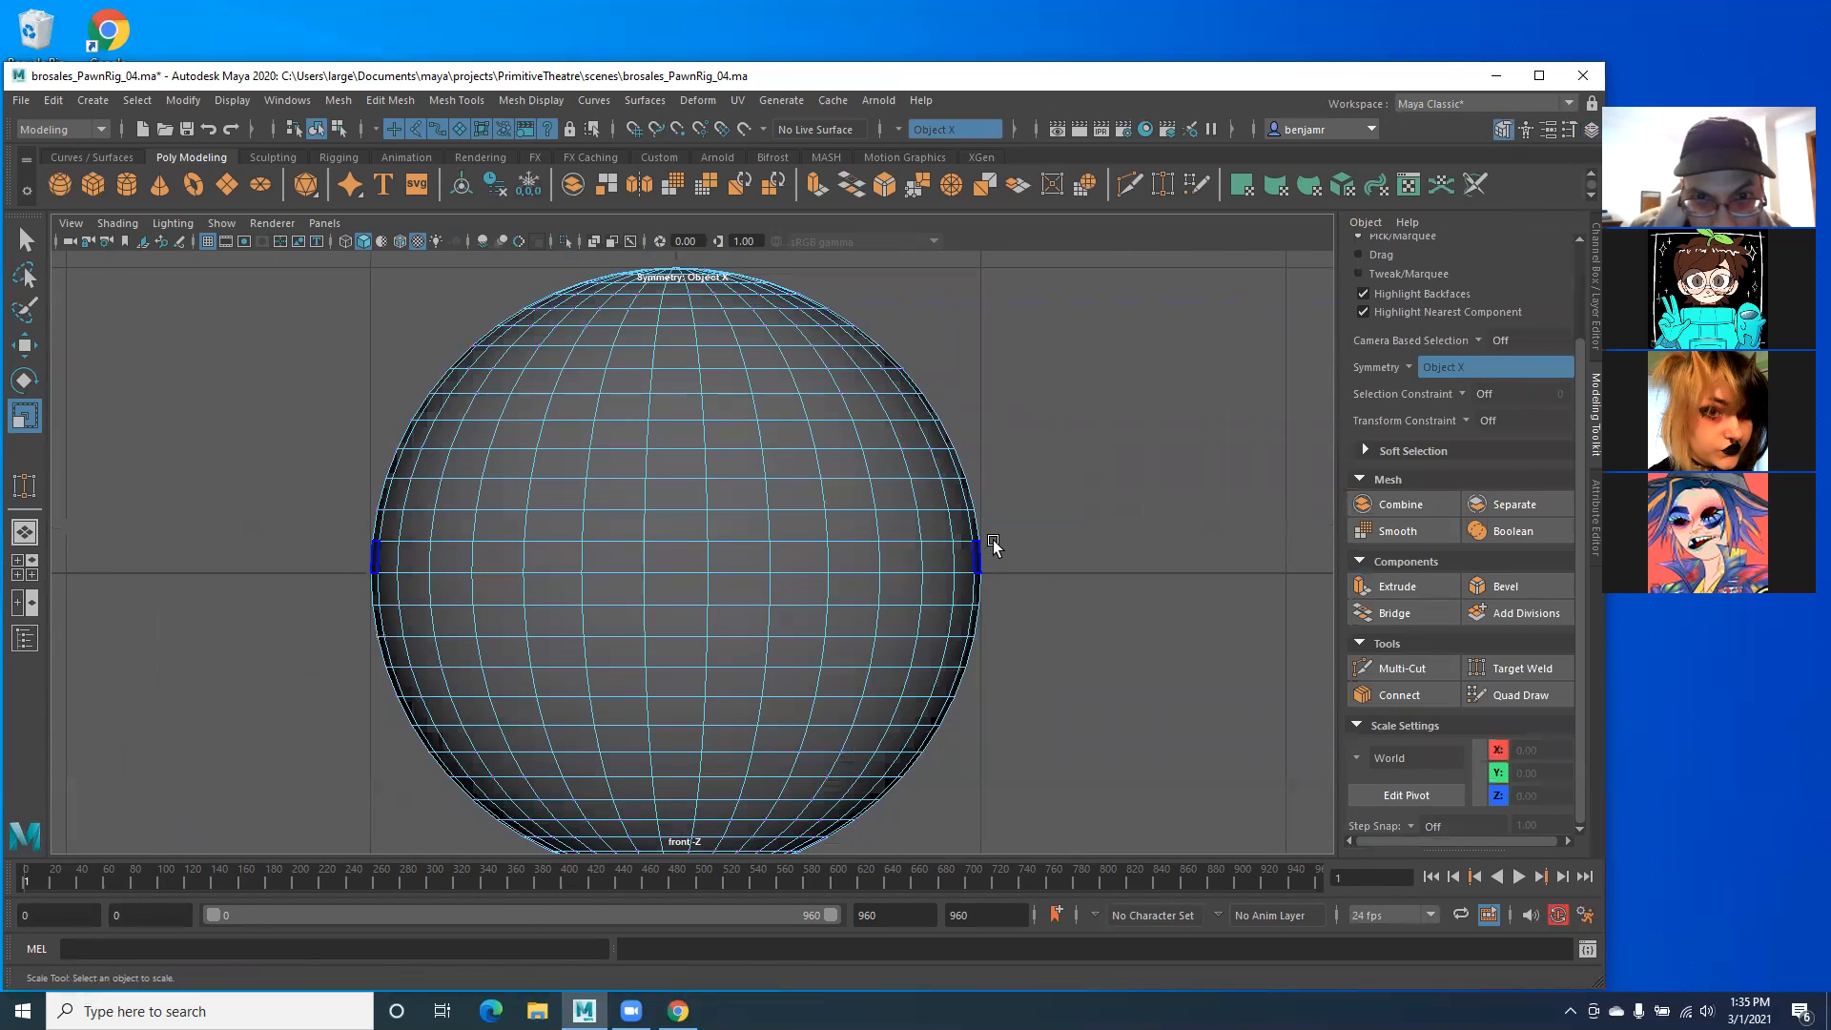
left_click_drag(1000, 524, 952, 670)
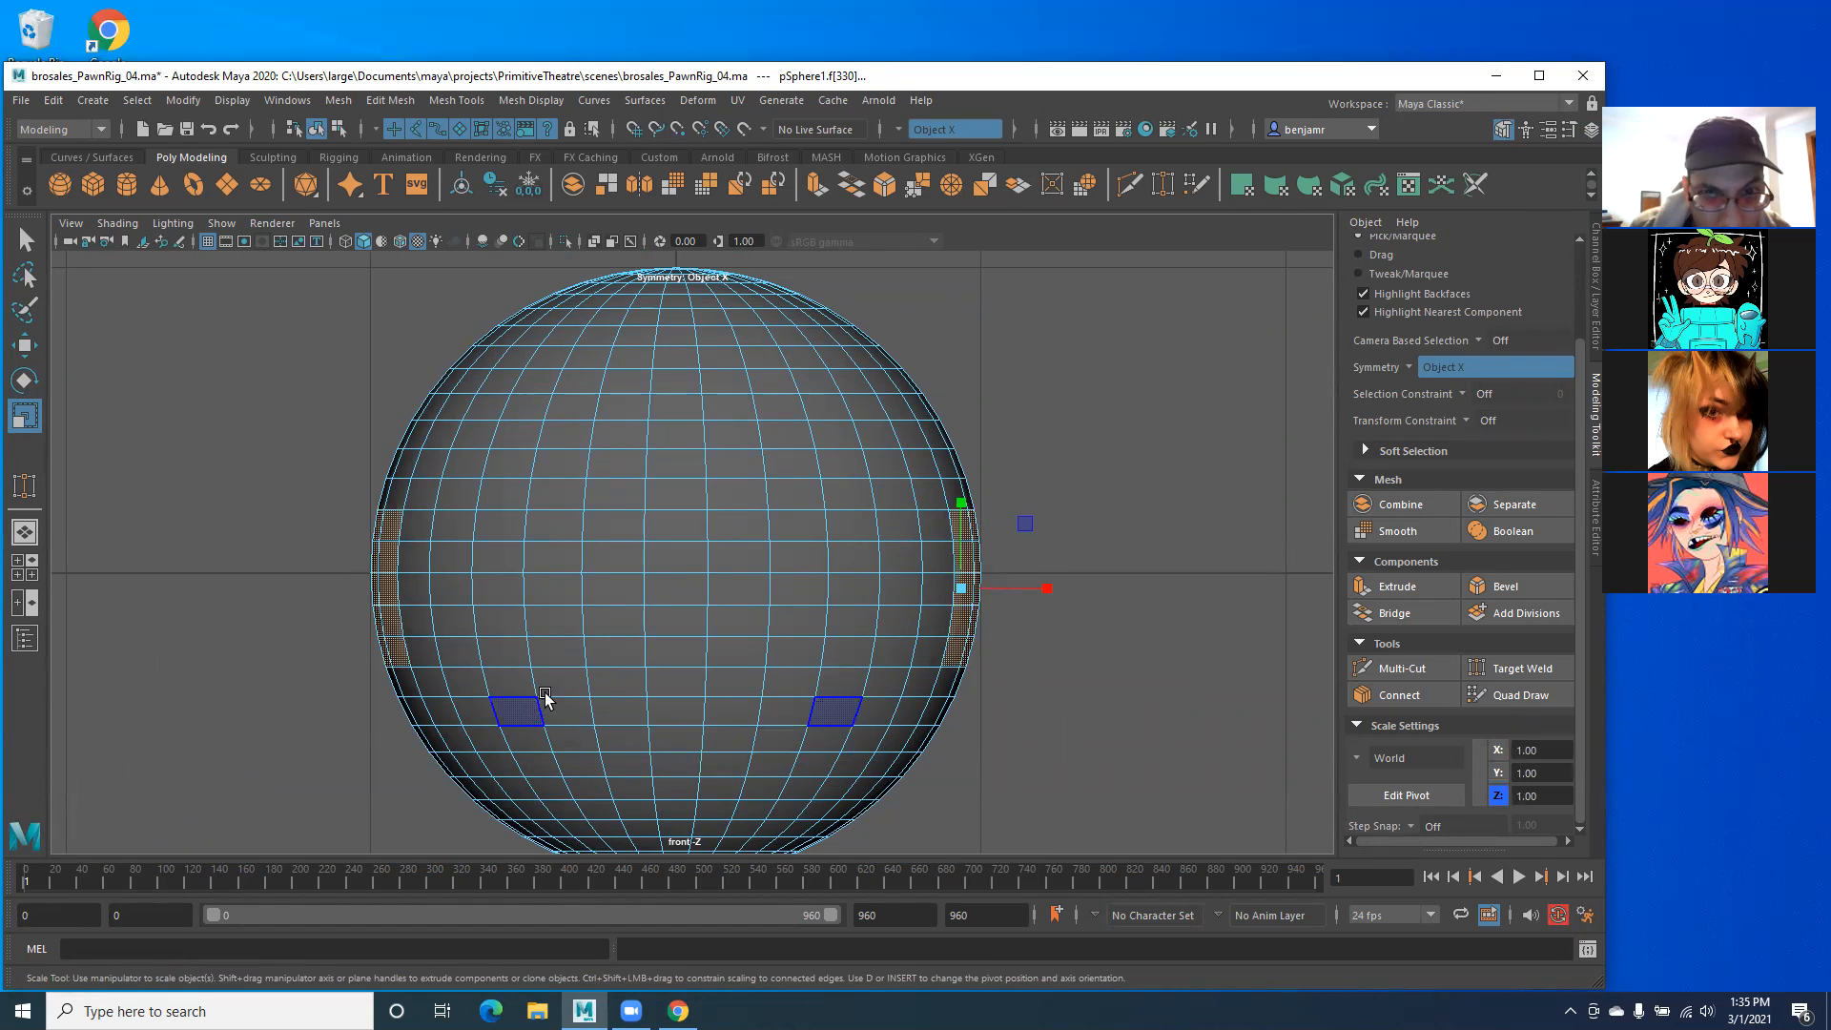
Step: Check the side face selection in perspective and extrude those faces from the front view
key("space")
left_click_drag(544, 697, 561, 637)
left_click_drag(354, 672, 659, 691, "alt")
key("space")
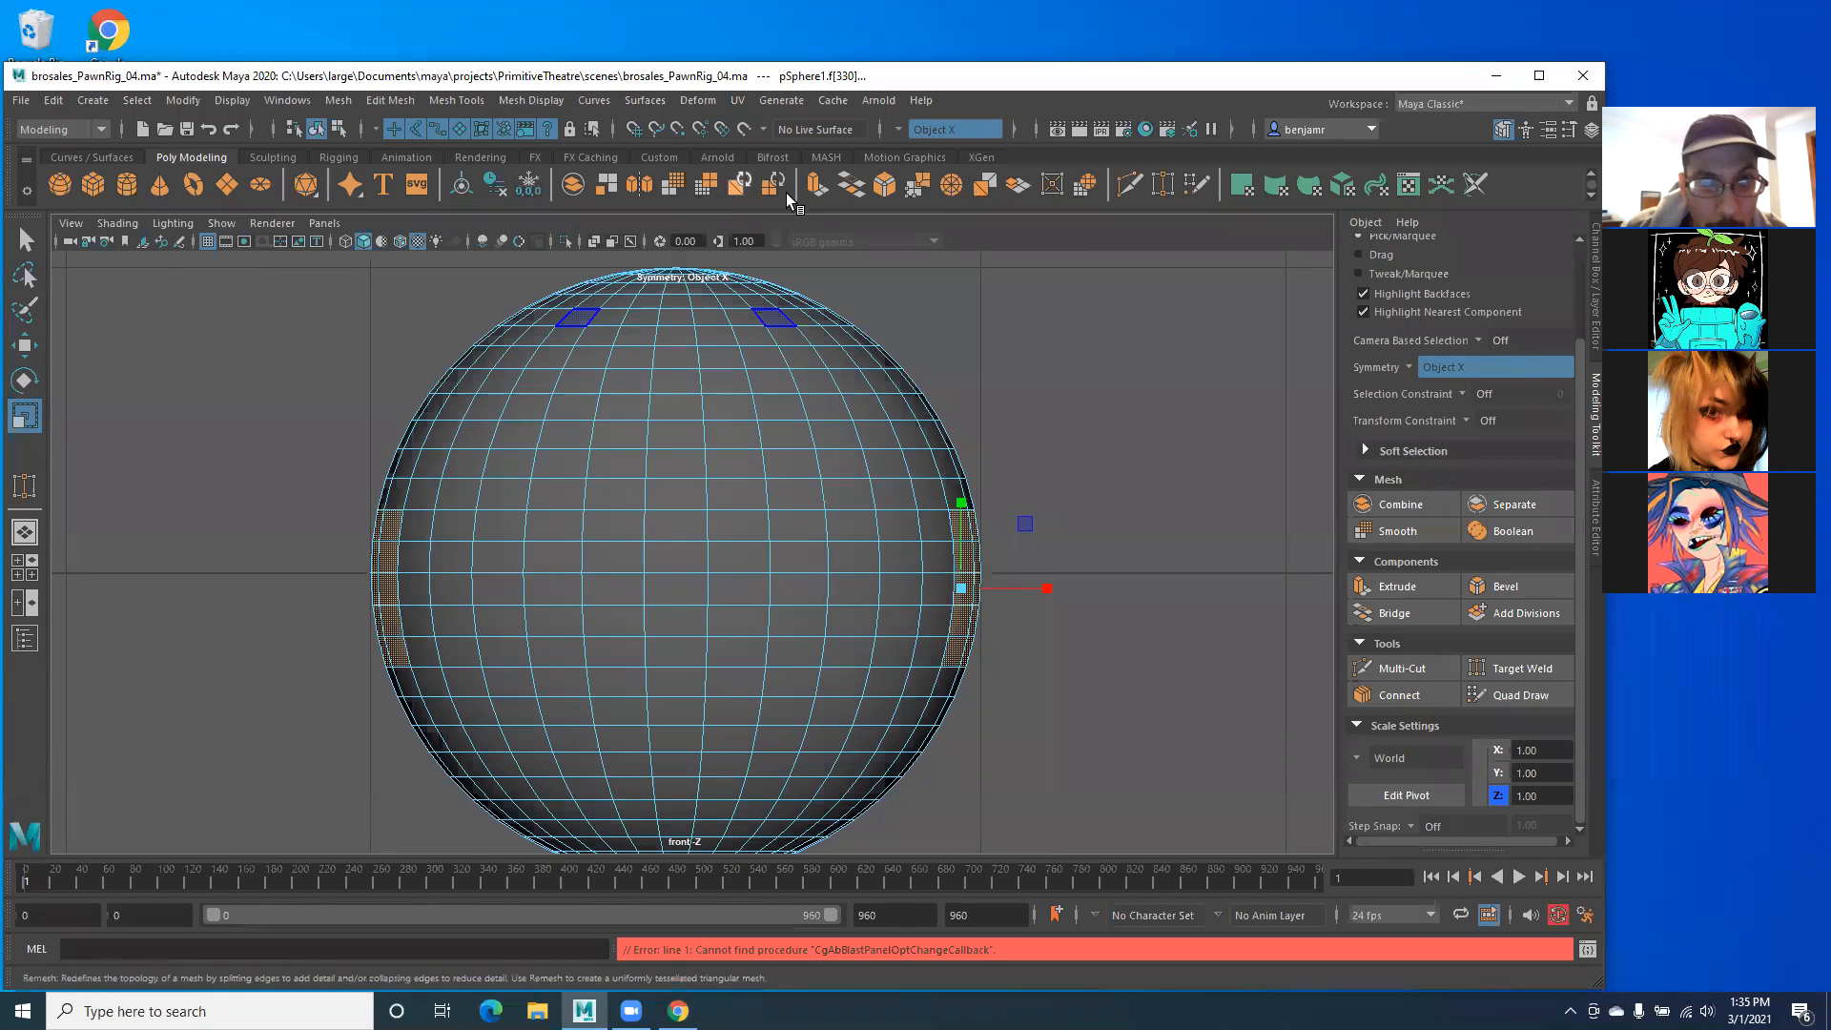
left_click(817, 184)
scroll(928, 582, "down", 4)
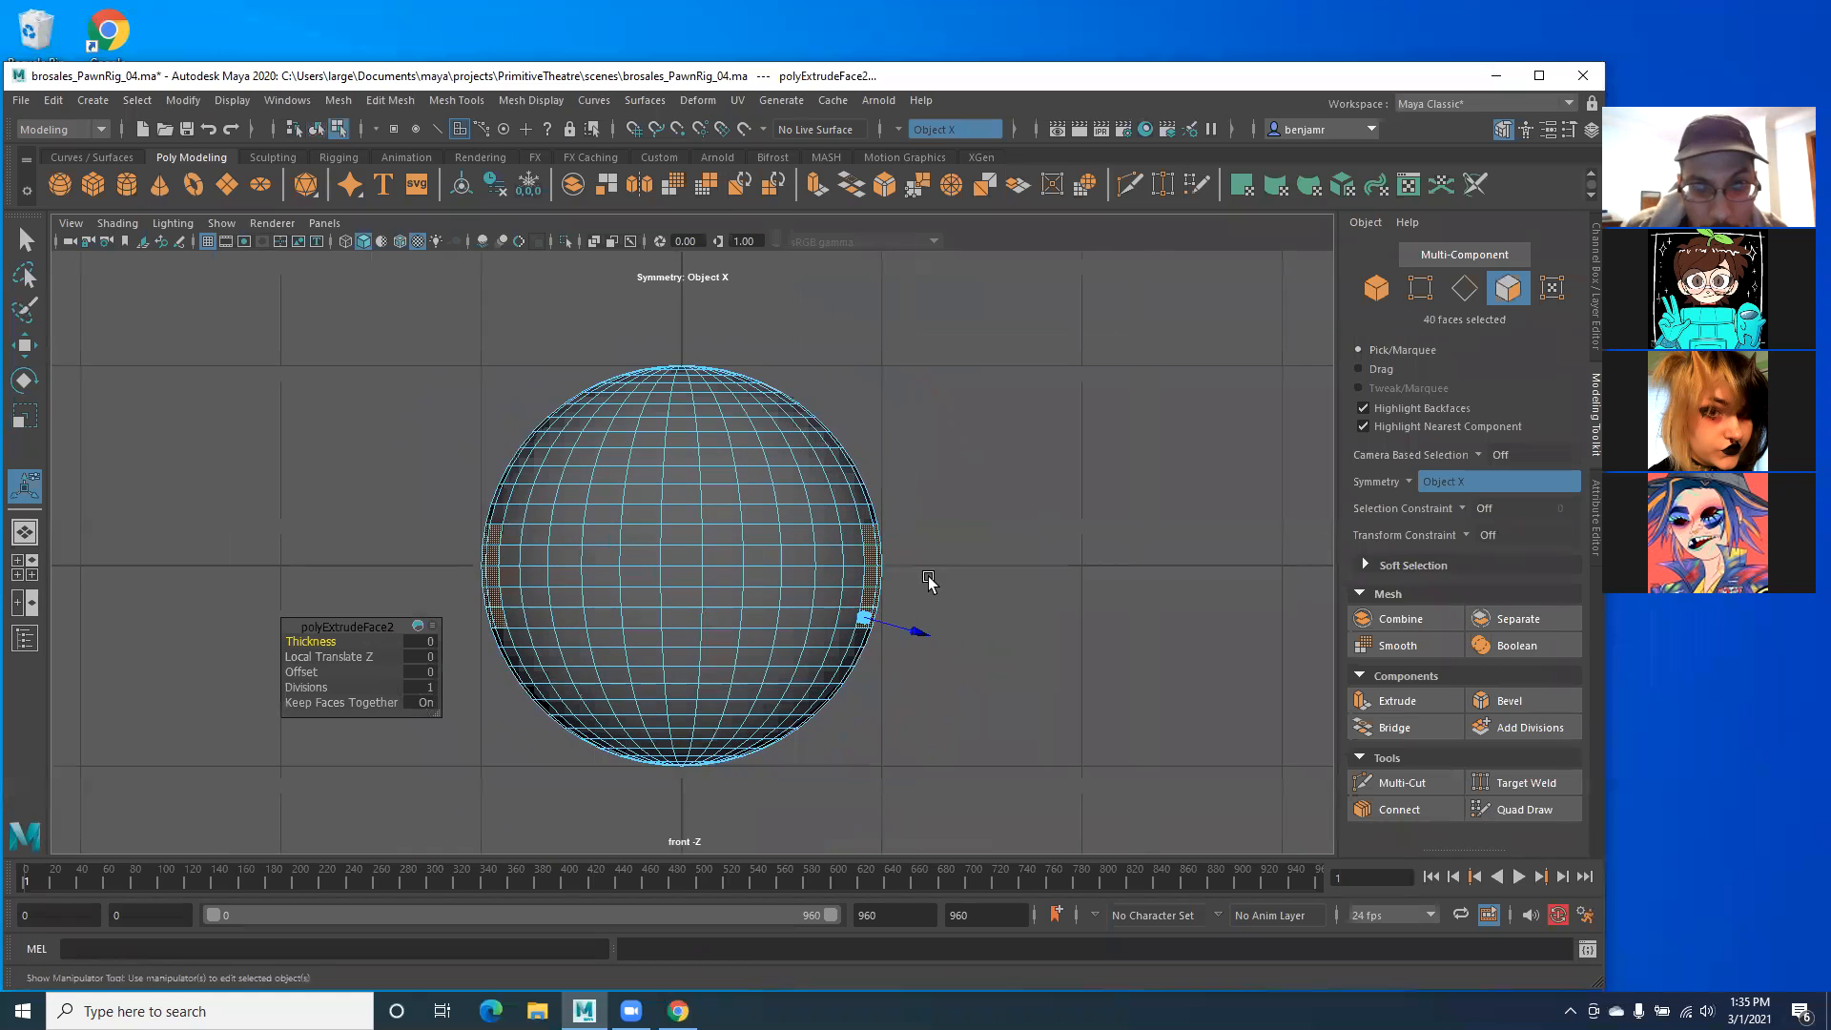
scroll(634, 544, "down", 5)
right_click_drag(811, 654, 834, 658, "alt")
Step: Try to pull the extruded faces outward along their normals in the perspective view
key("space")
left_click_drag(714, 593, 537, 819)
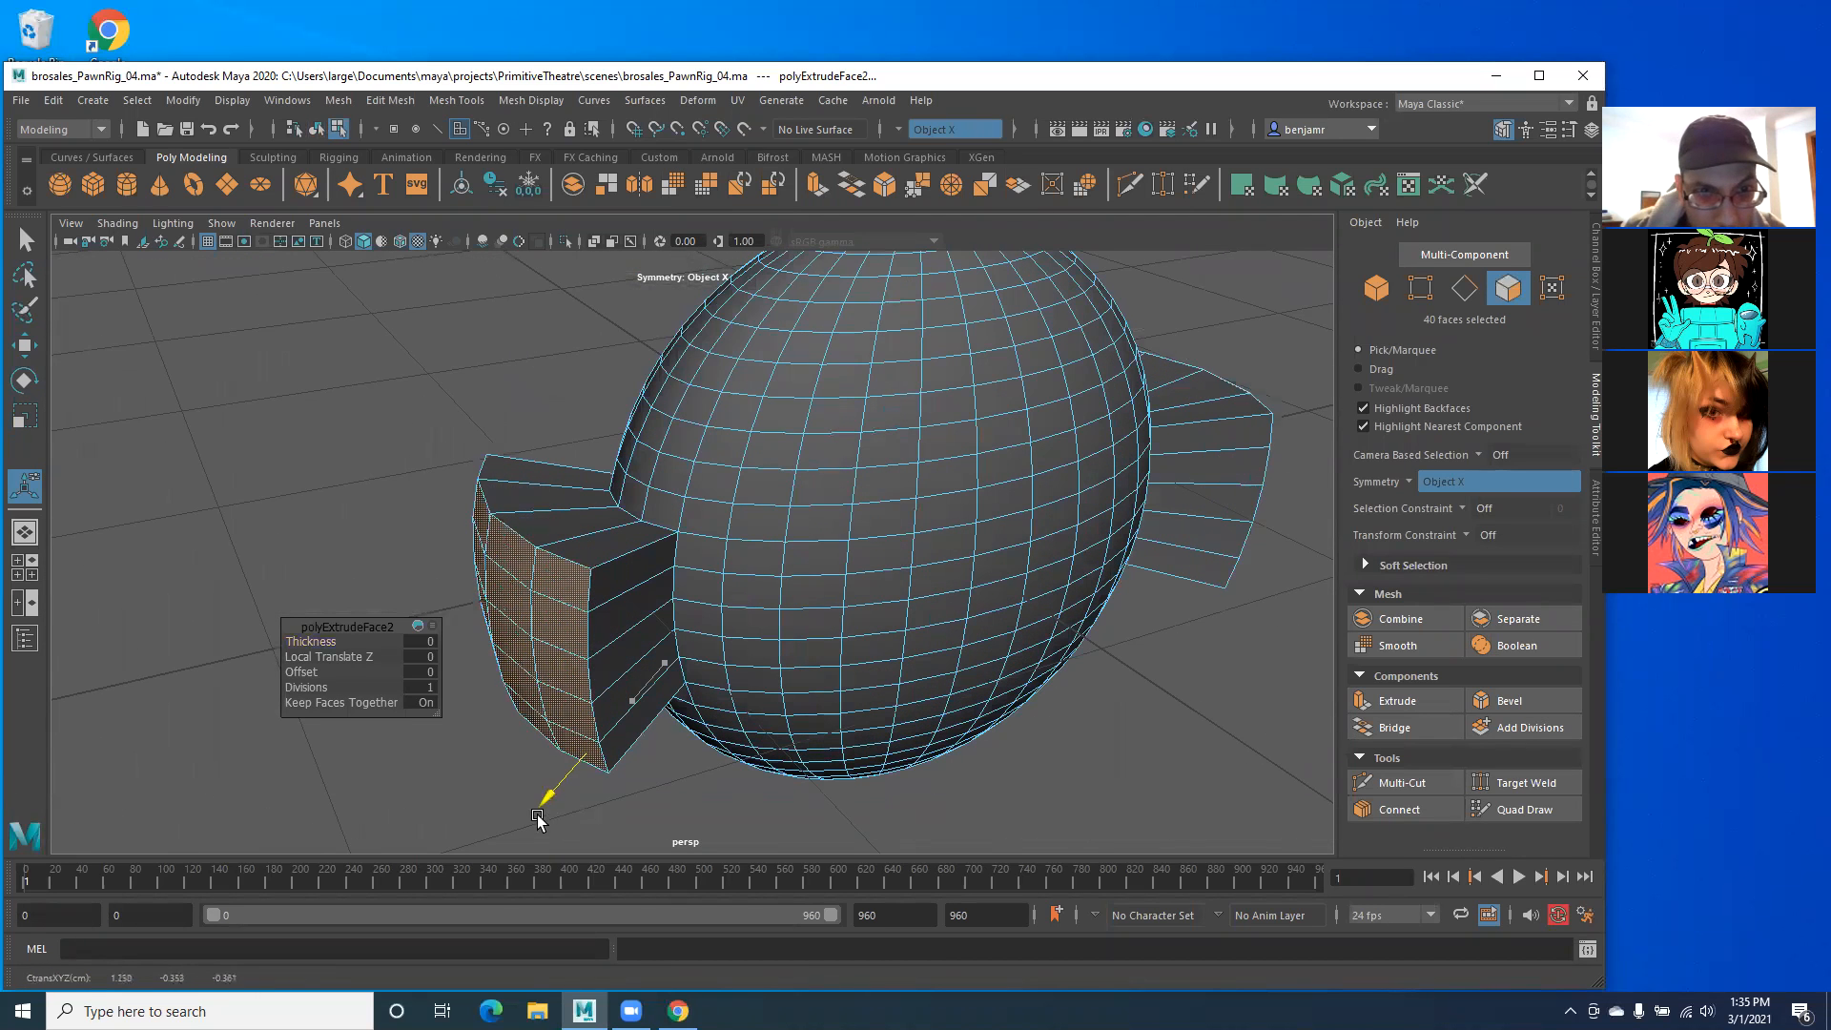
key("ctrl+z")
key("ctrl+z")
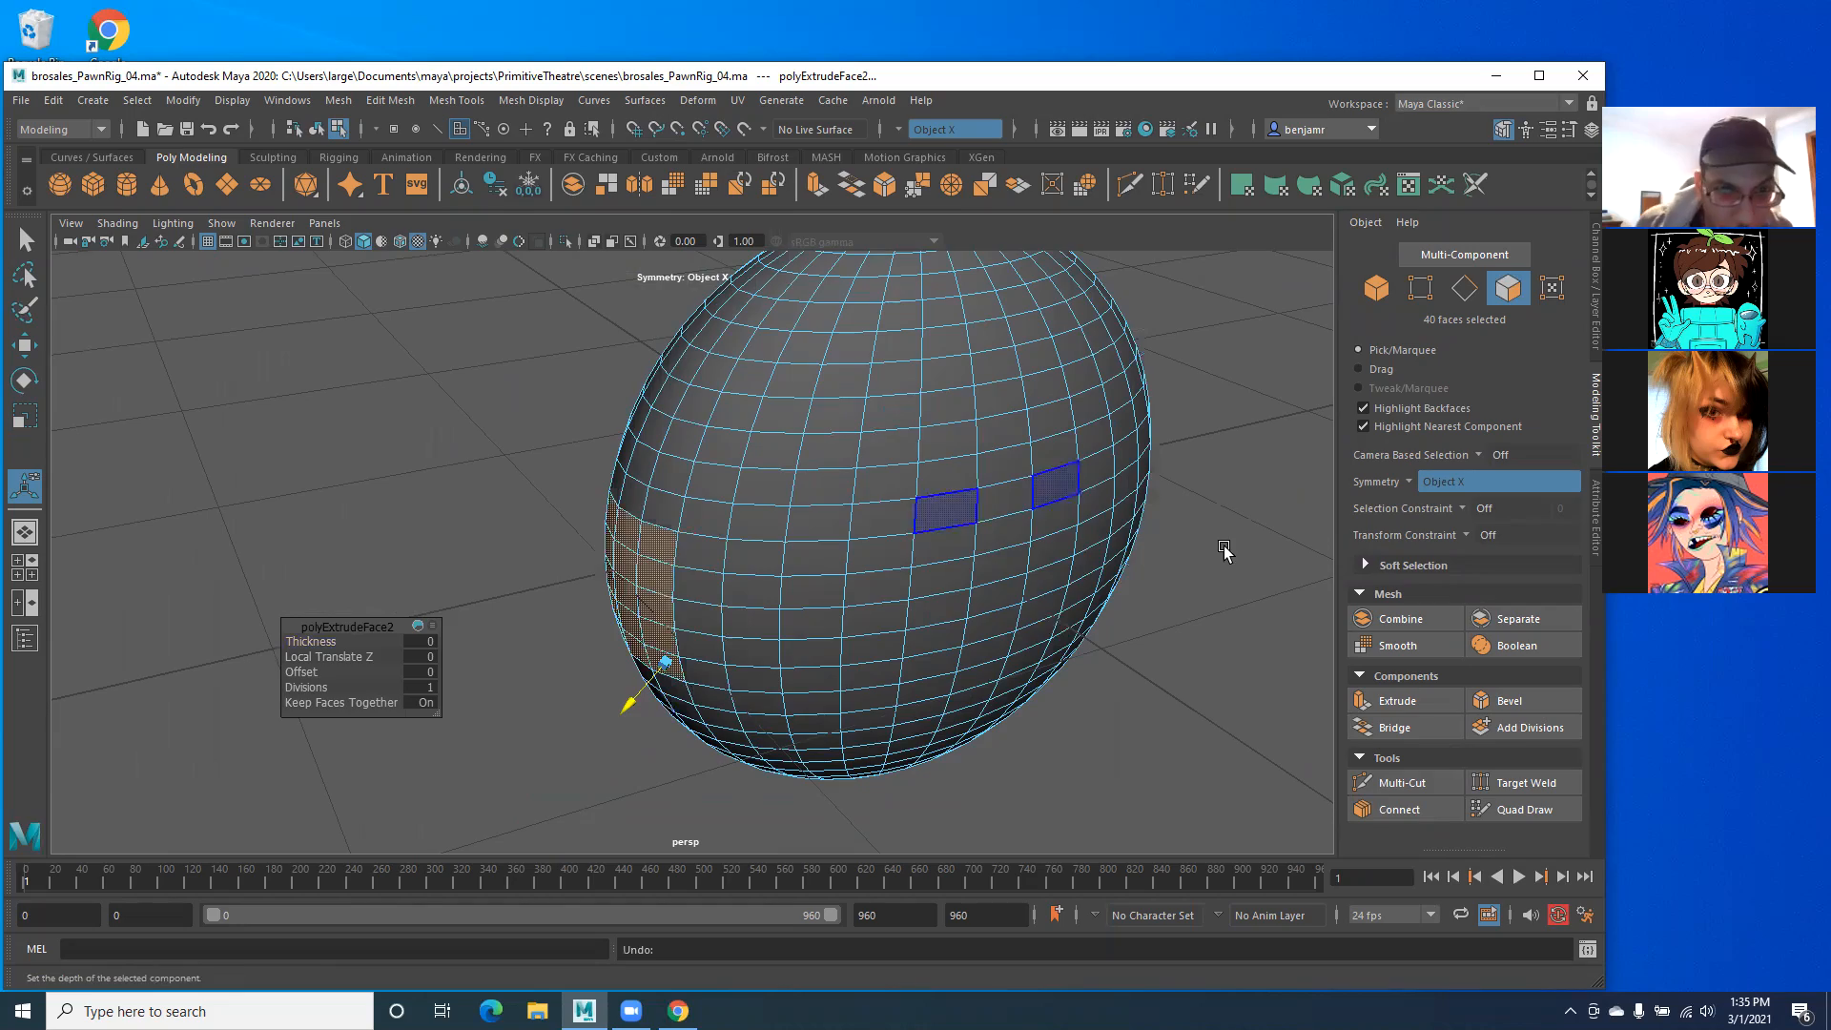
Step: Move the extruded faces about two grid units outward along X in the front view to form straight arms
left_click_drag(789, 634, 820, 496, "alt")
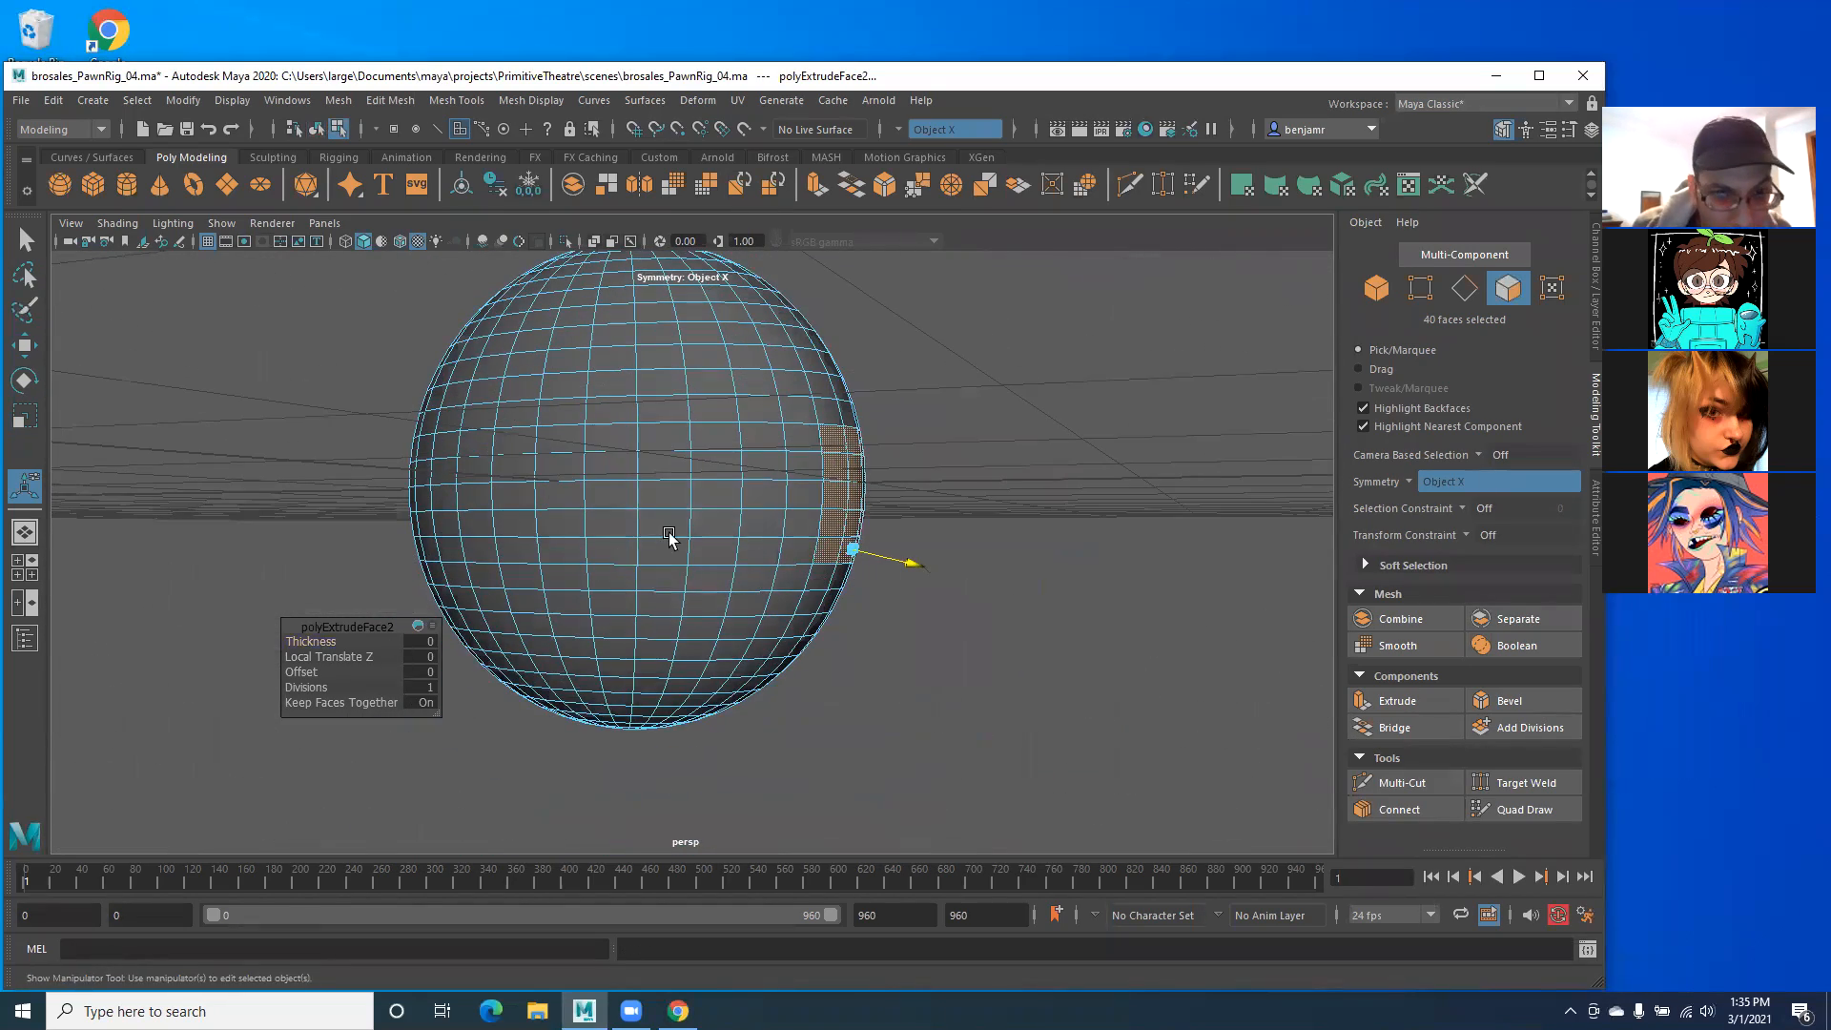
key("space")
left_click_drag(669, 537, 678, 571)
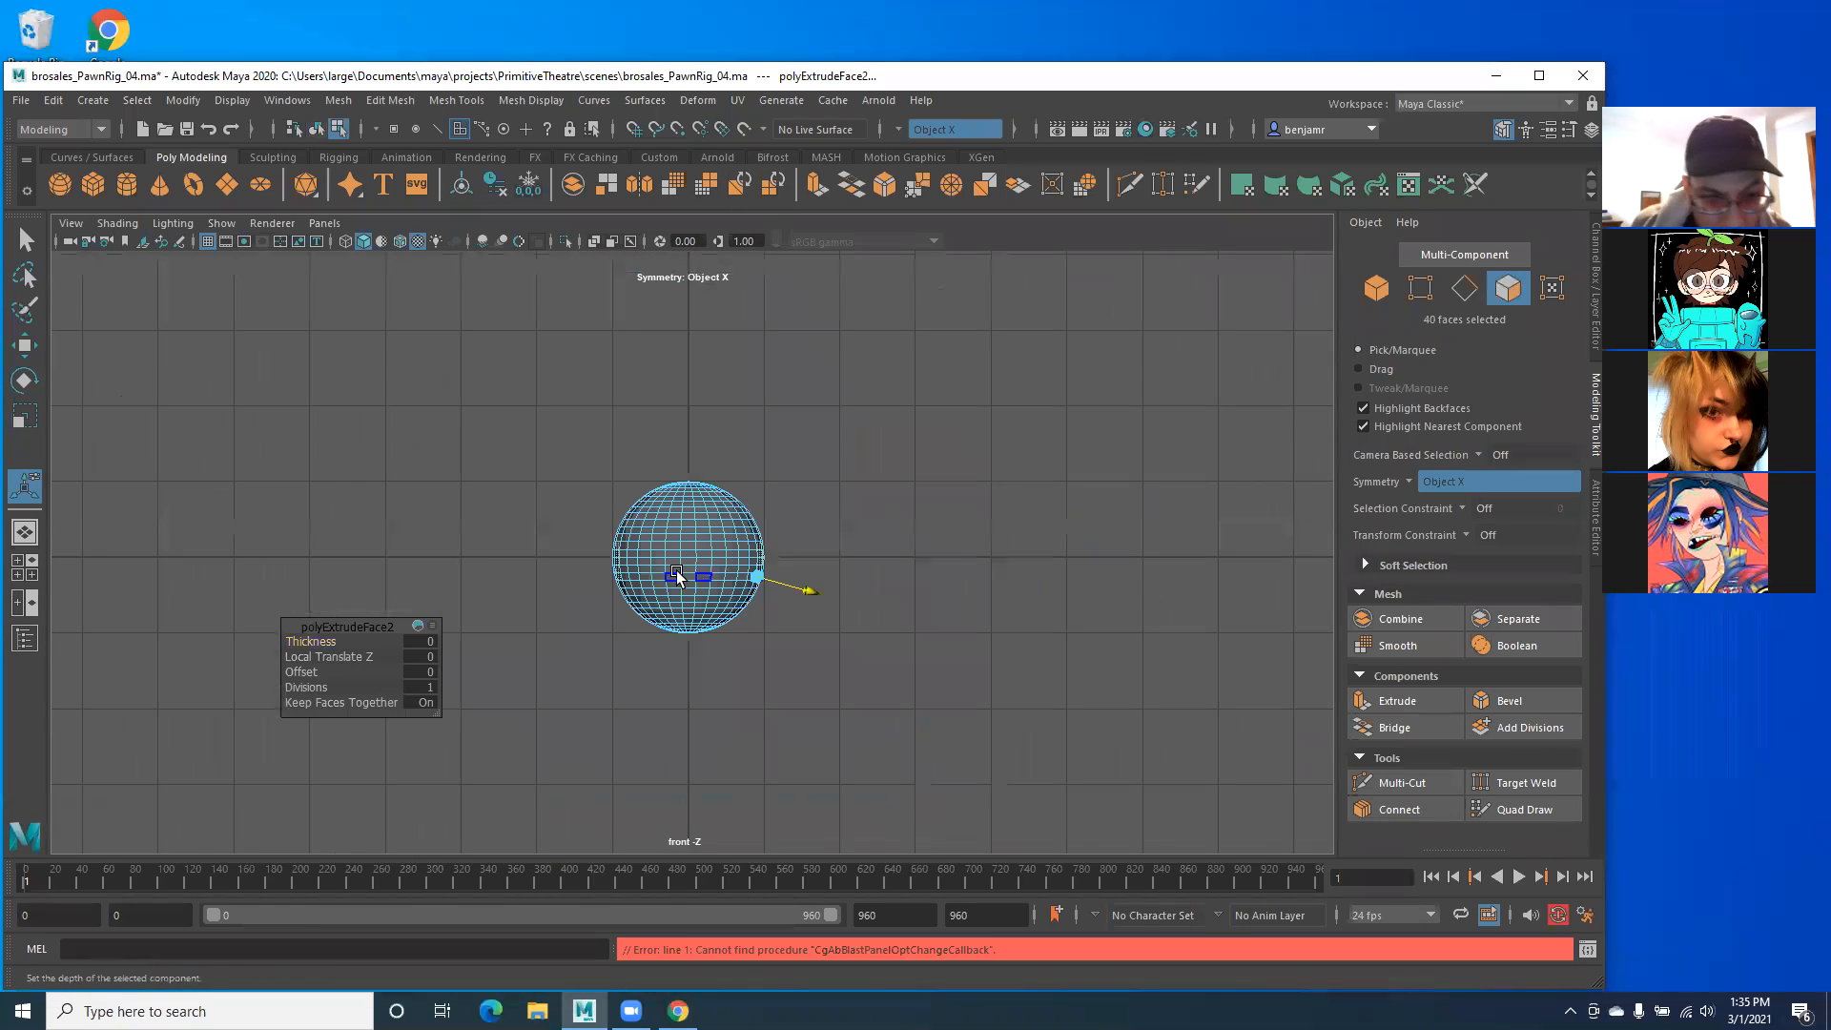
key("w")
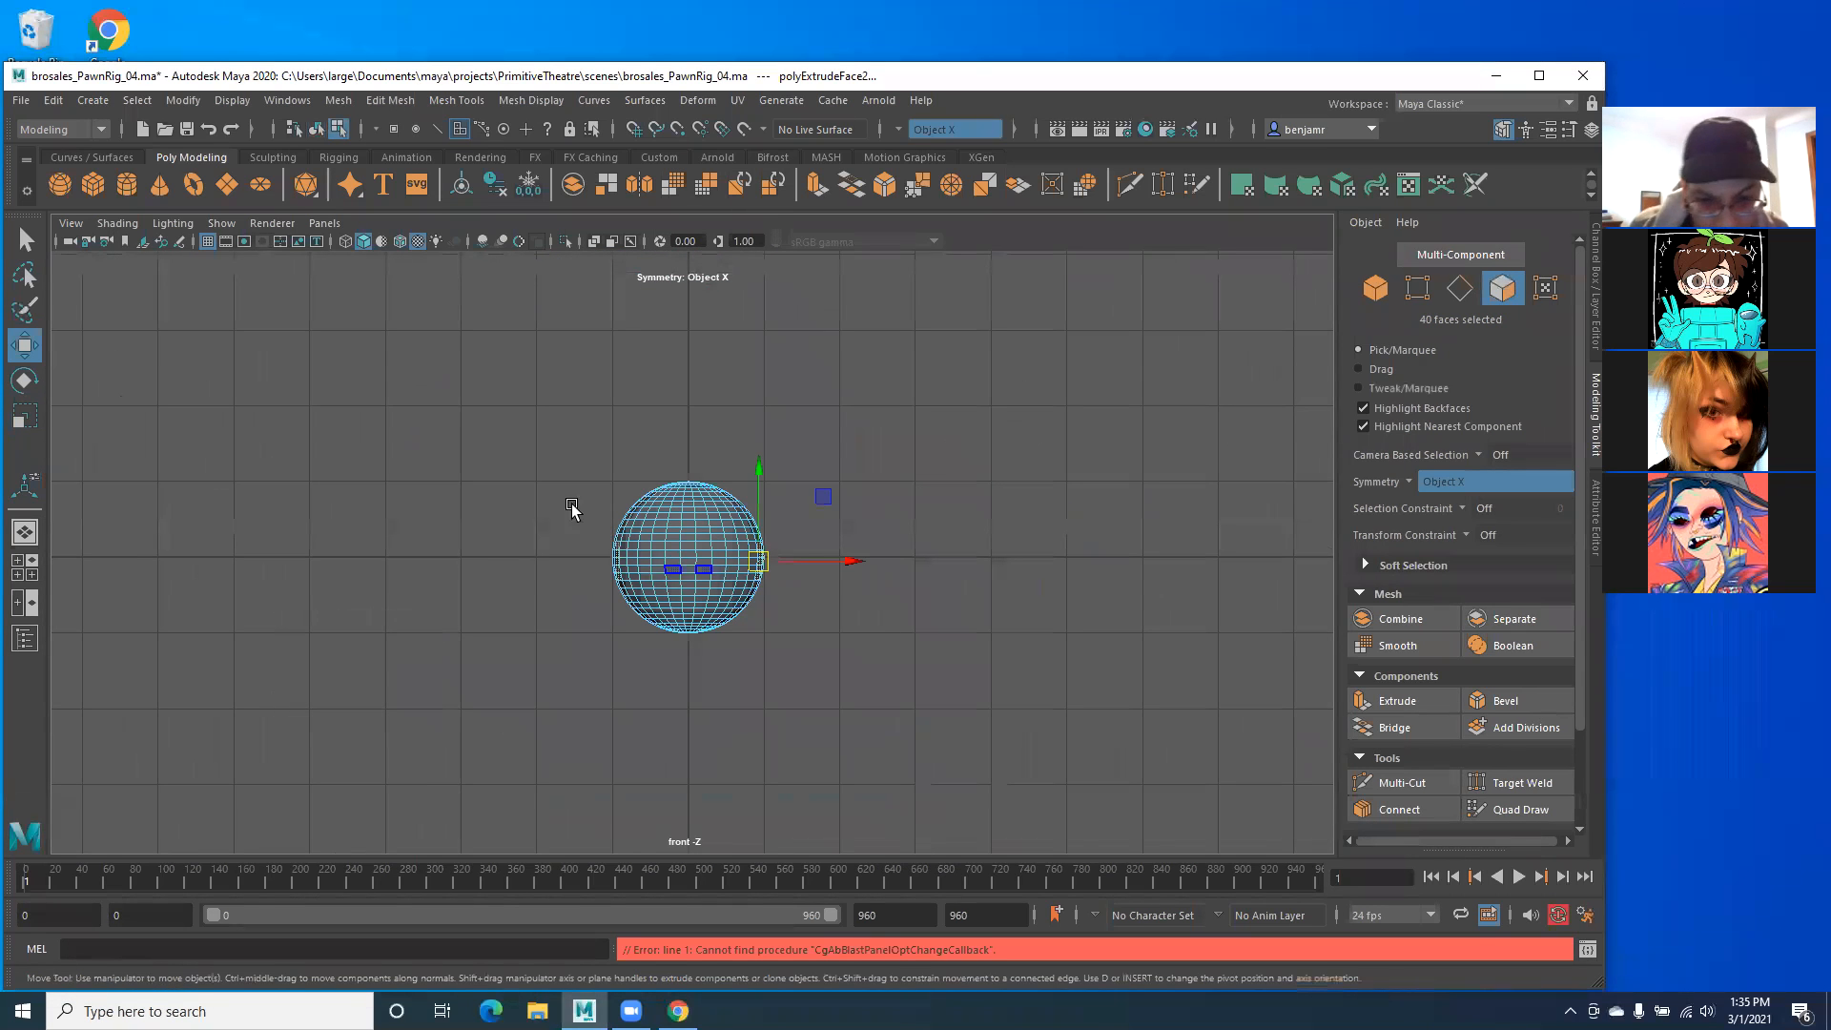
right_click_drag(678, 547, 1073, 677, "alt")
left_click_drag(952, 573, 1341, 573)
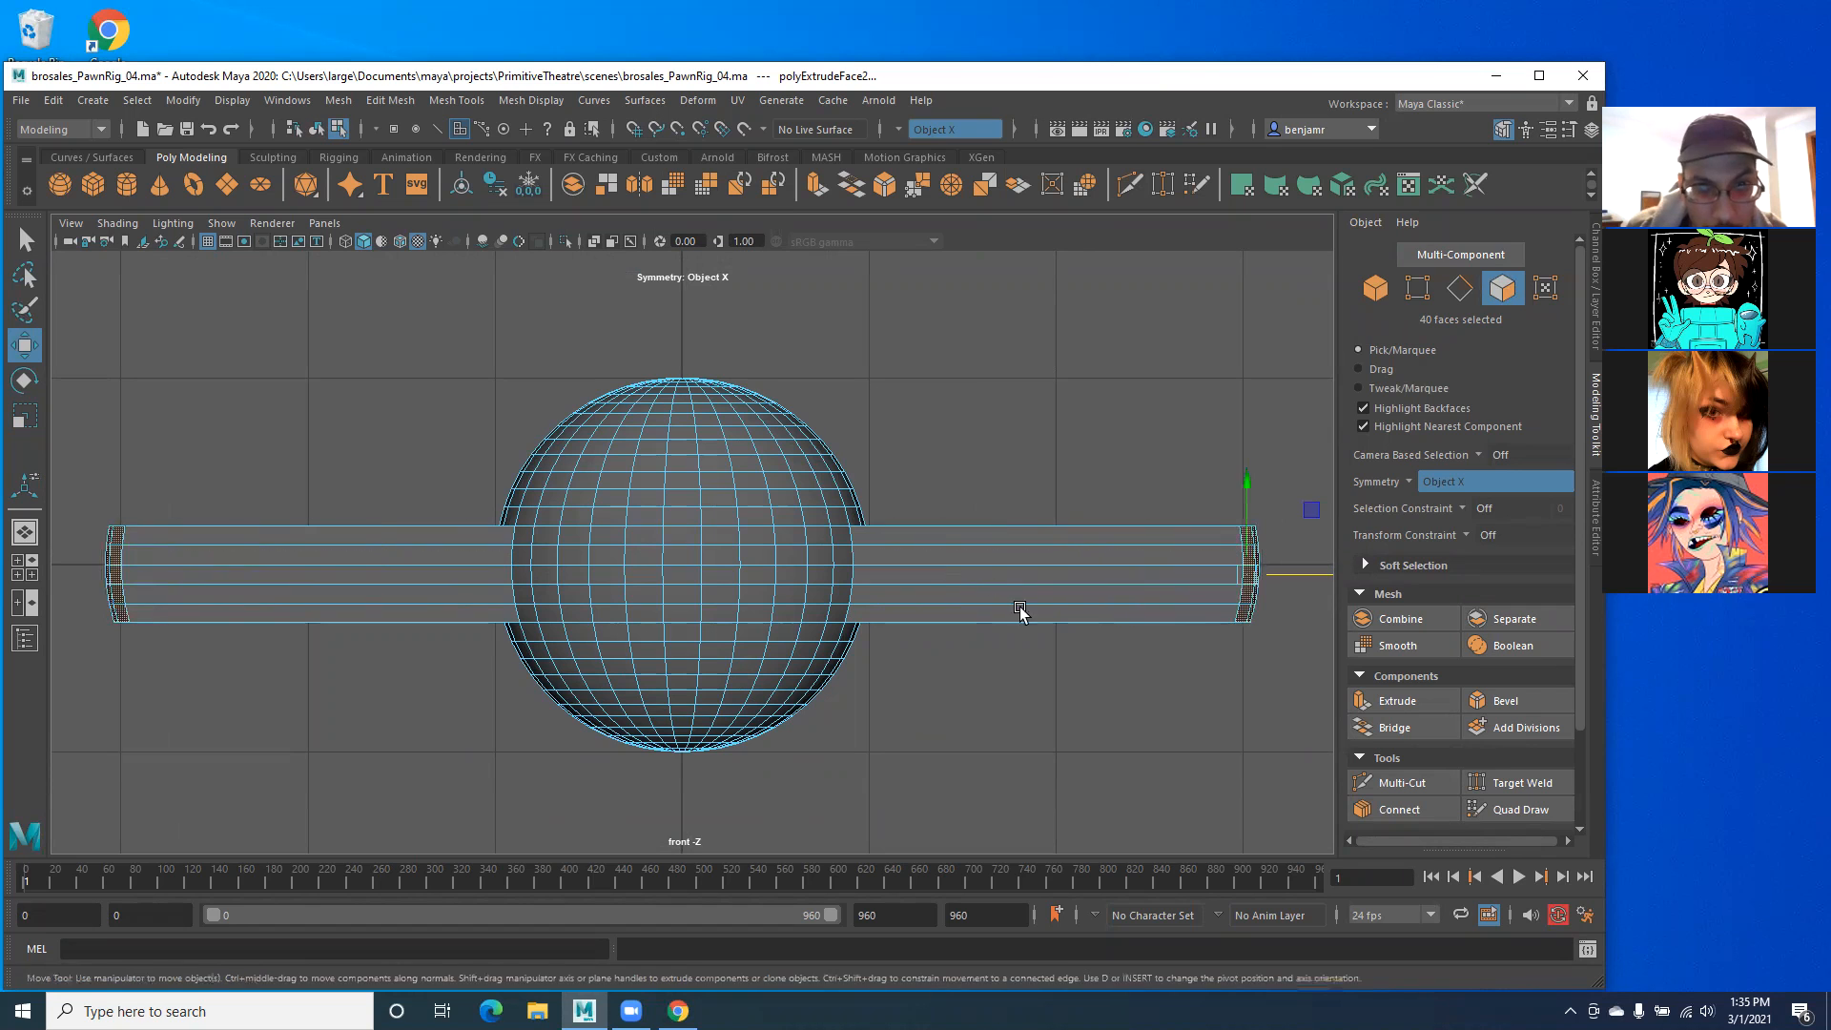
Step: In edge mode, insert an edge loop around both arms close to the sphere and scale it slightly inward
middle_click_drag(863, 510, 819, 486, "alt")
double_click(828, 548)
middle_click_drag(894, 537, 974, 548, "alt")
double_click(1019, 540)
right_click_drag(1019, 531, 1023, 456)
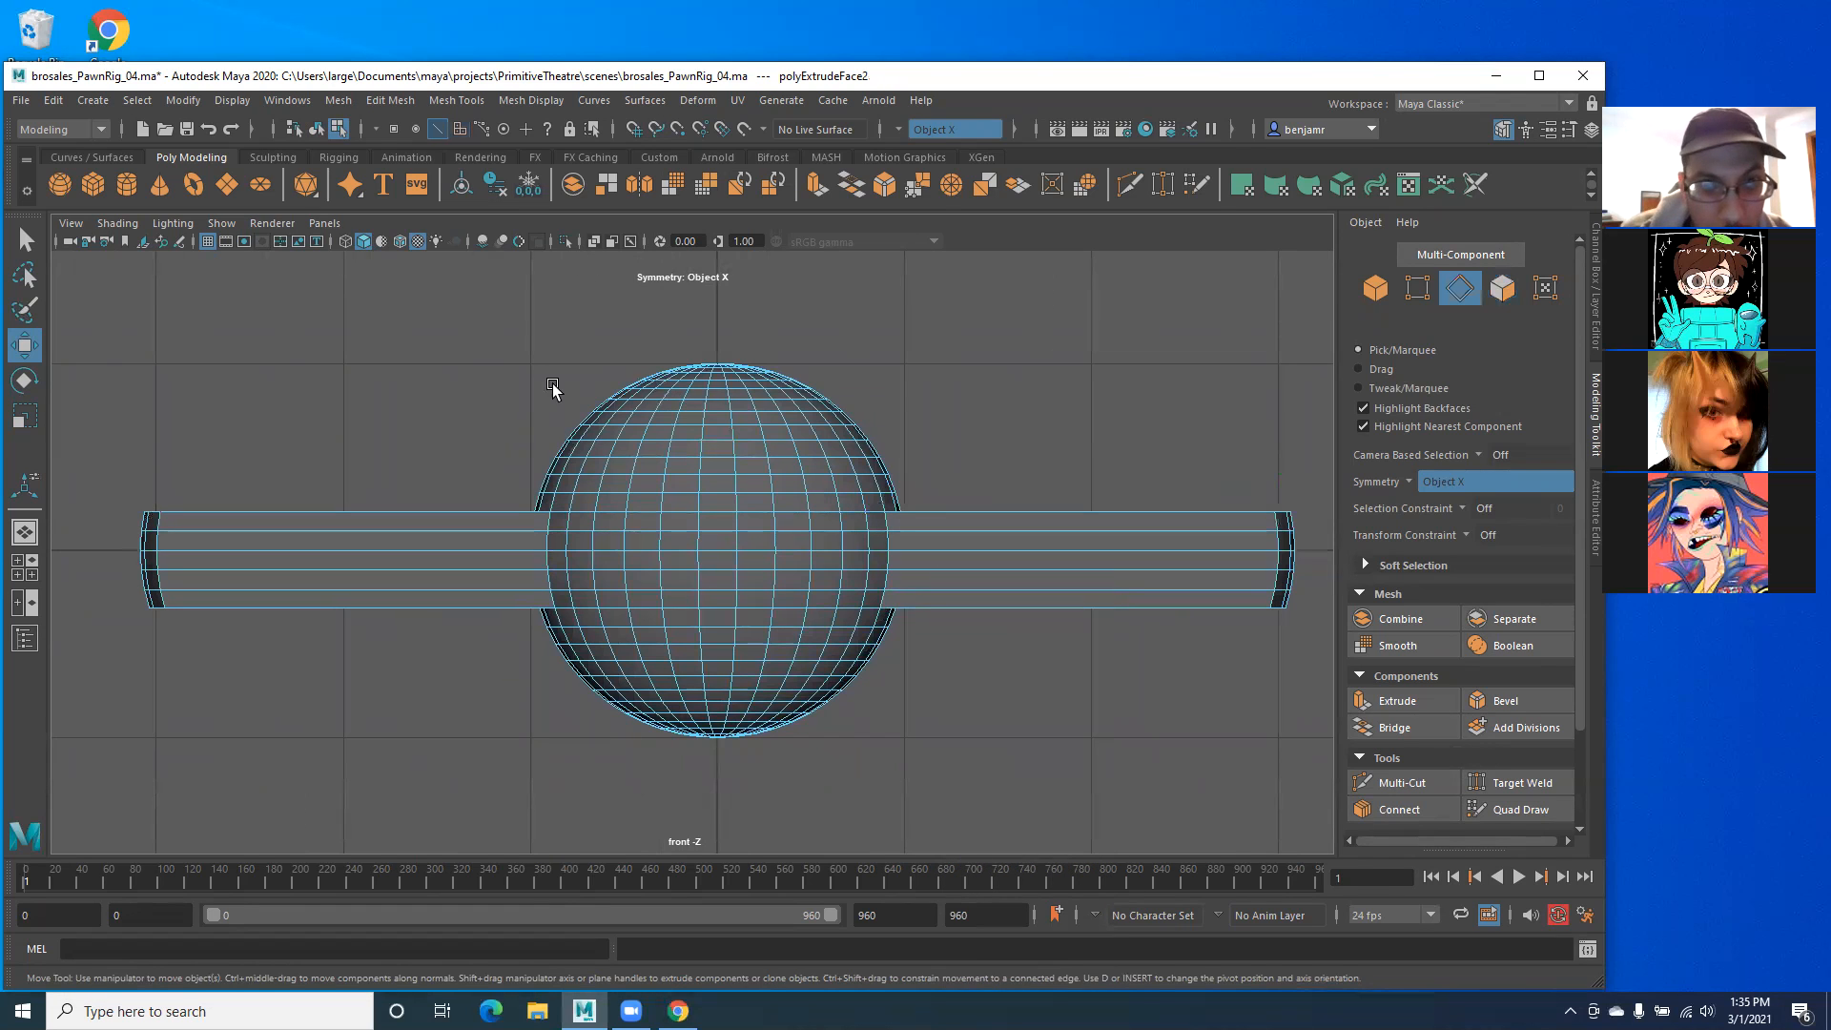
left_click(398, 104)
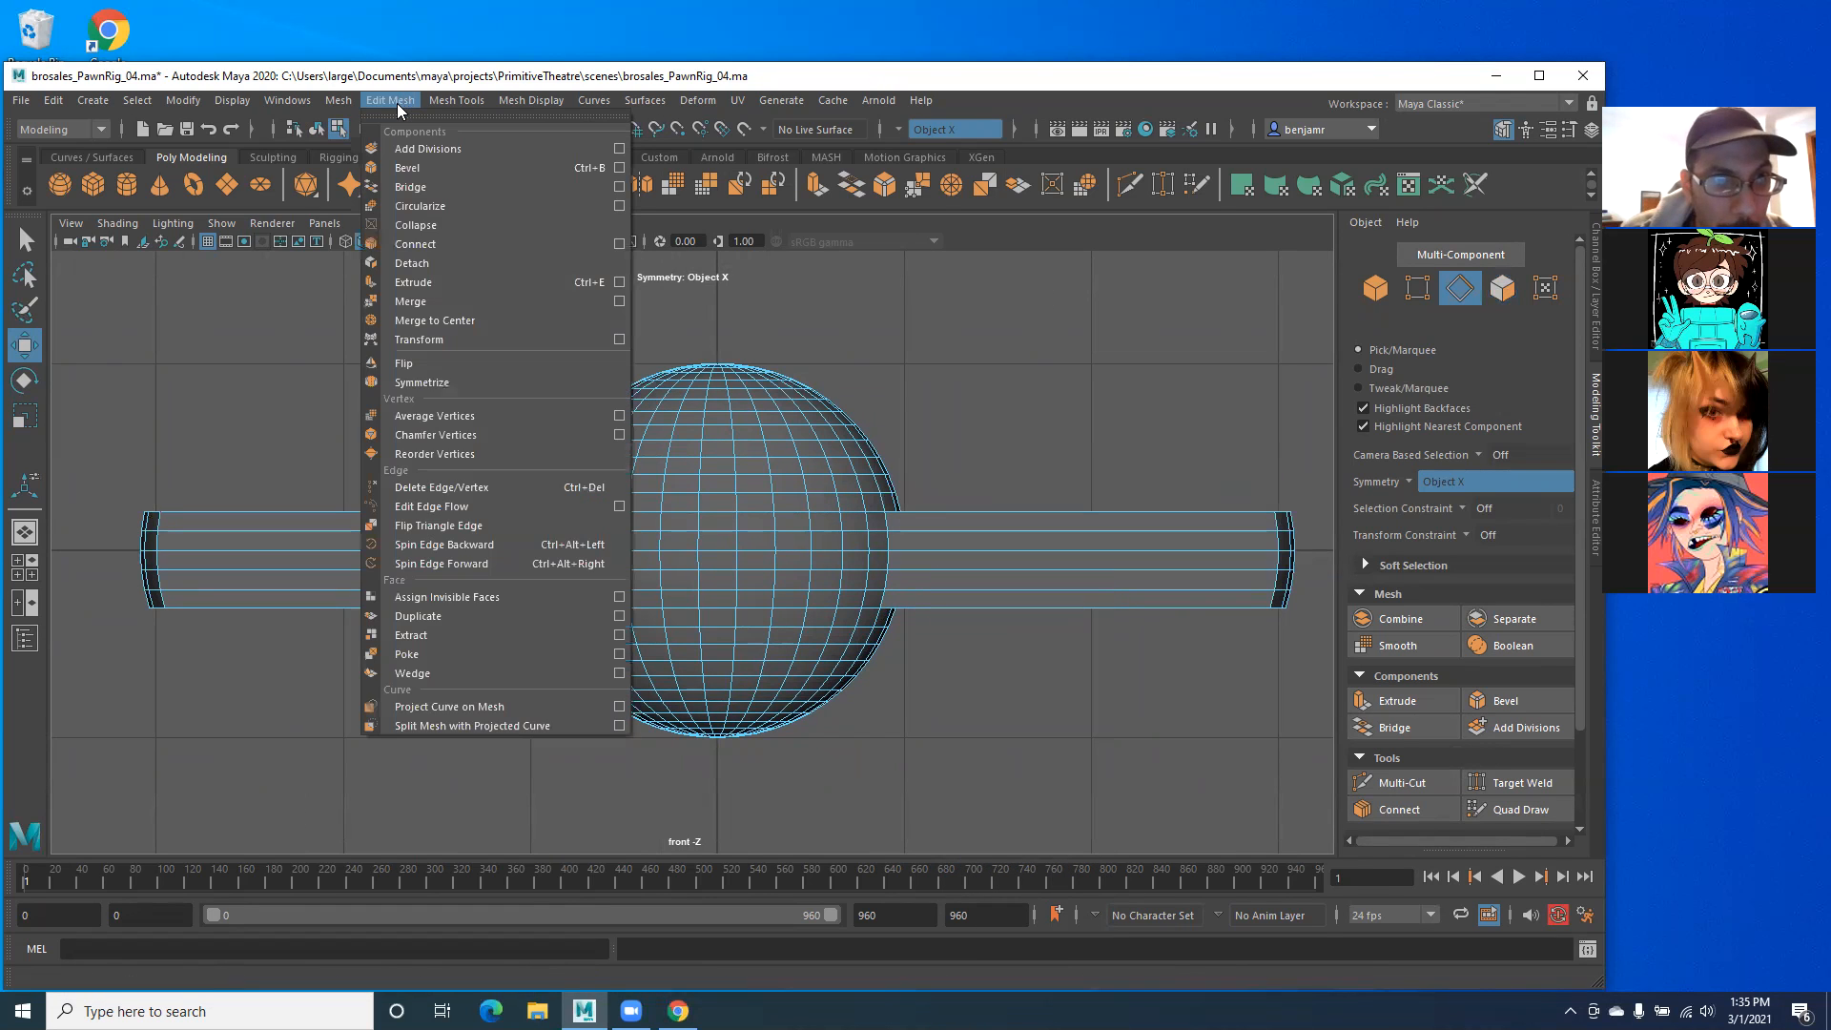
mouse_move(439, 103)
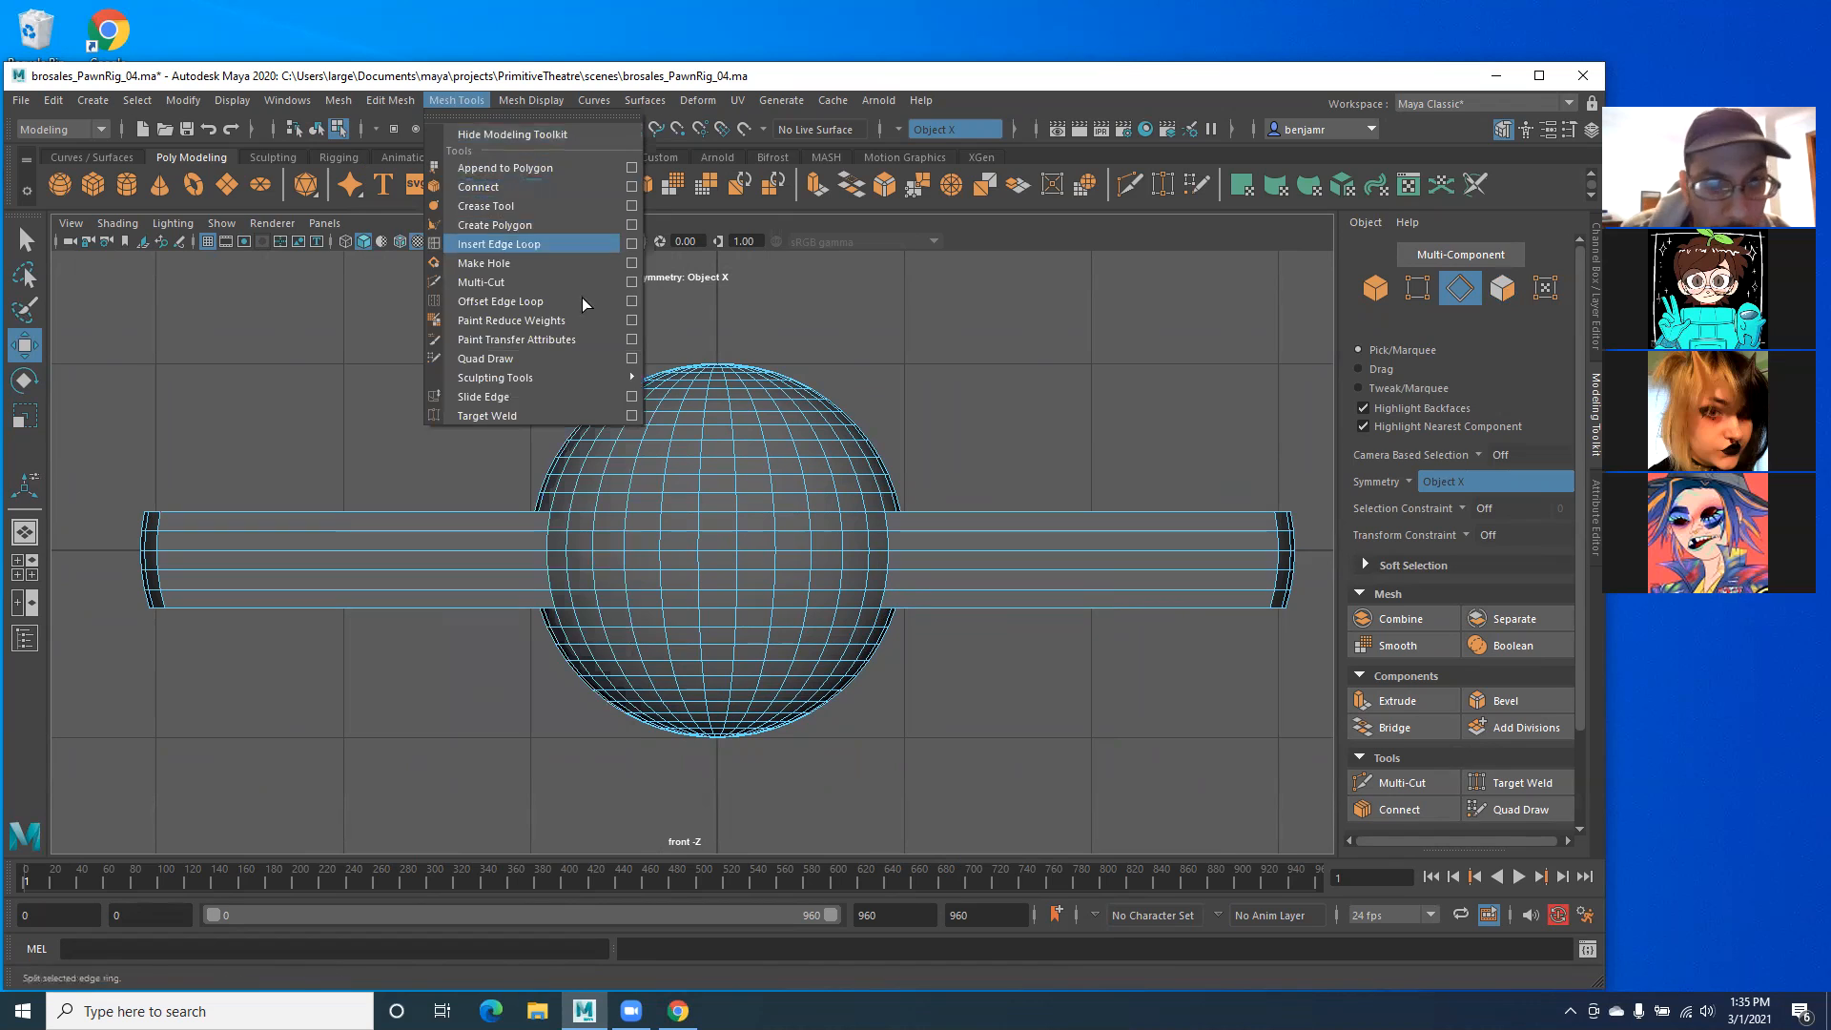
left_click(498, 244)
left_click_drag(909, 537, 924, 476)
key("r")
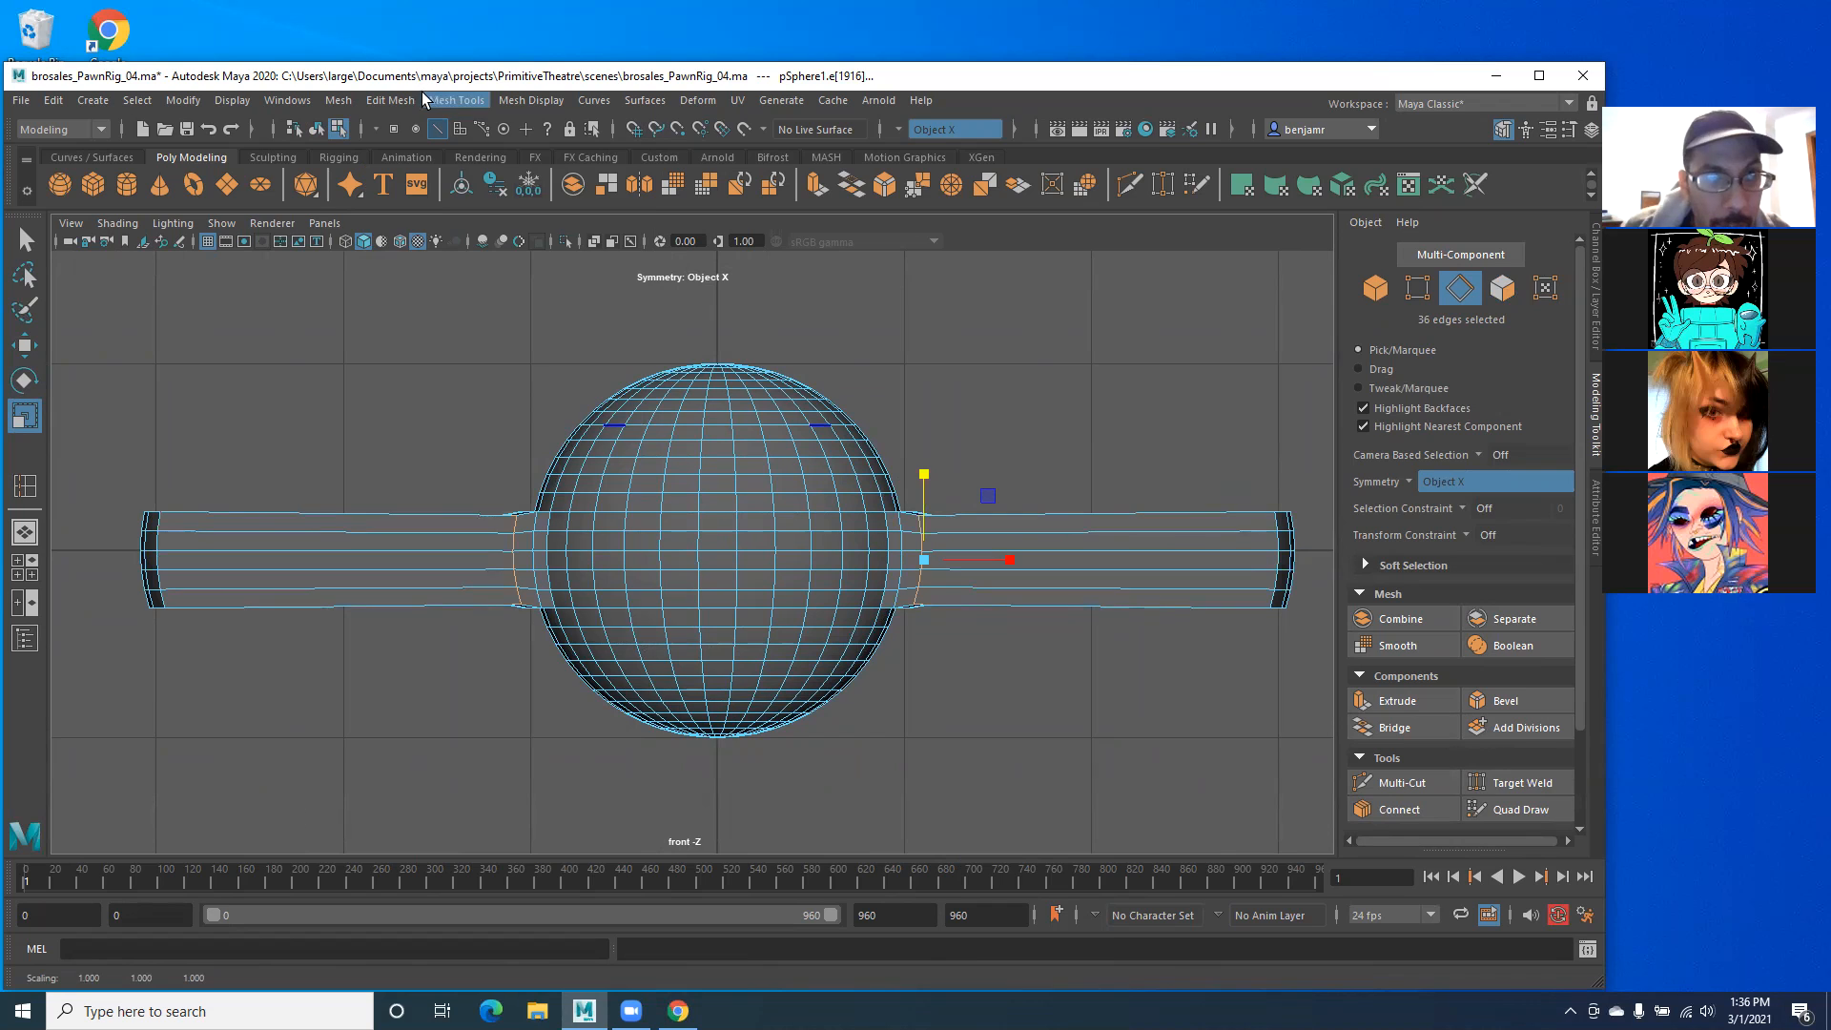
Step: Insert another edge loop around both arms near their outer ends
left_click(390, 101)
mouse_move(442, 103)
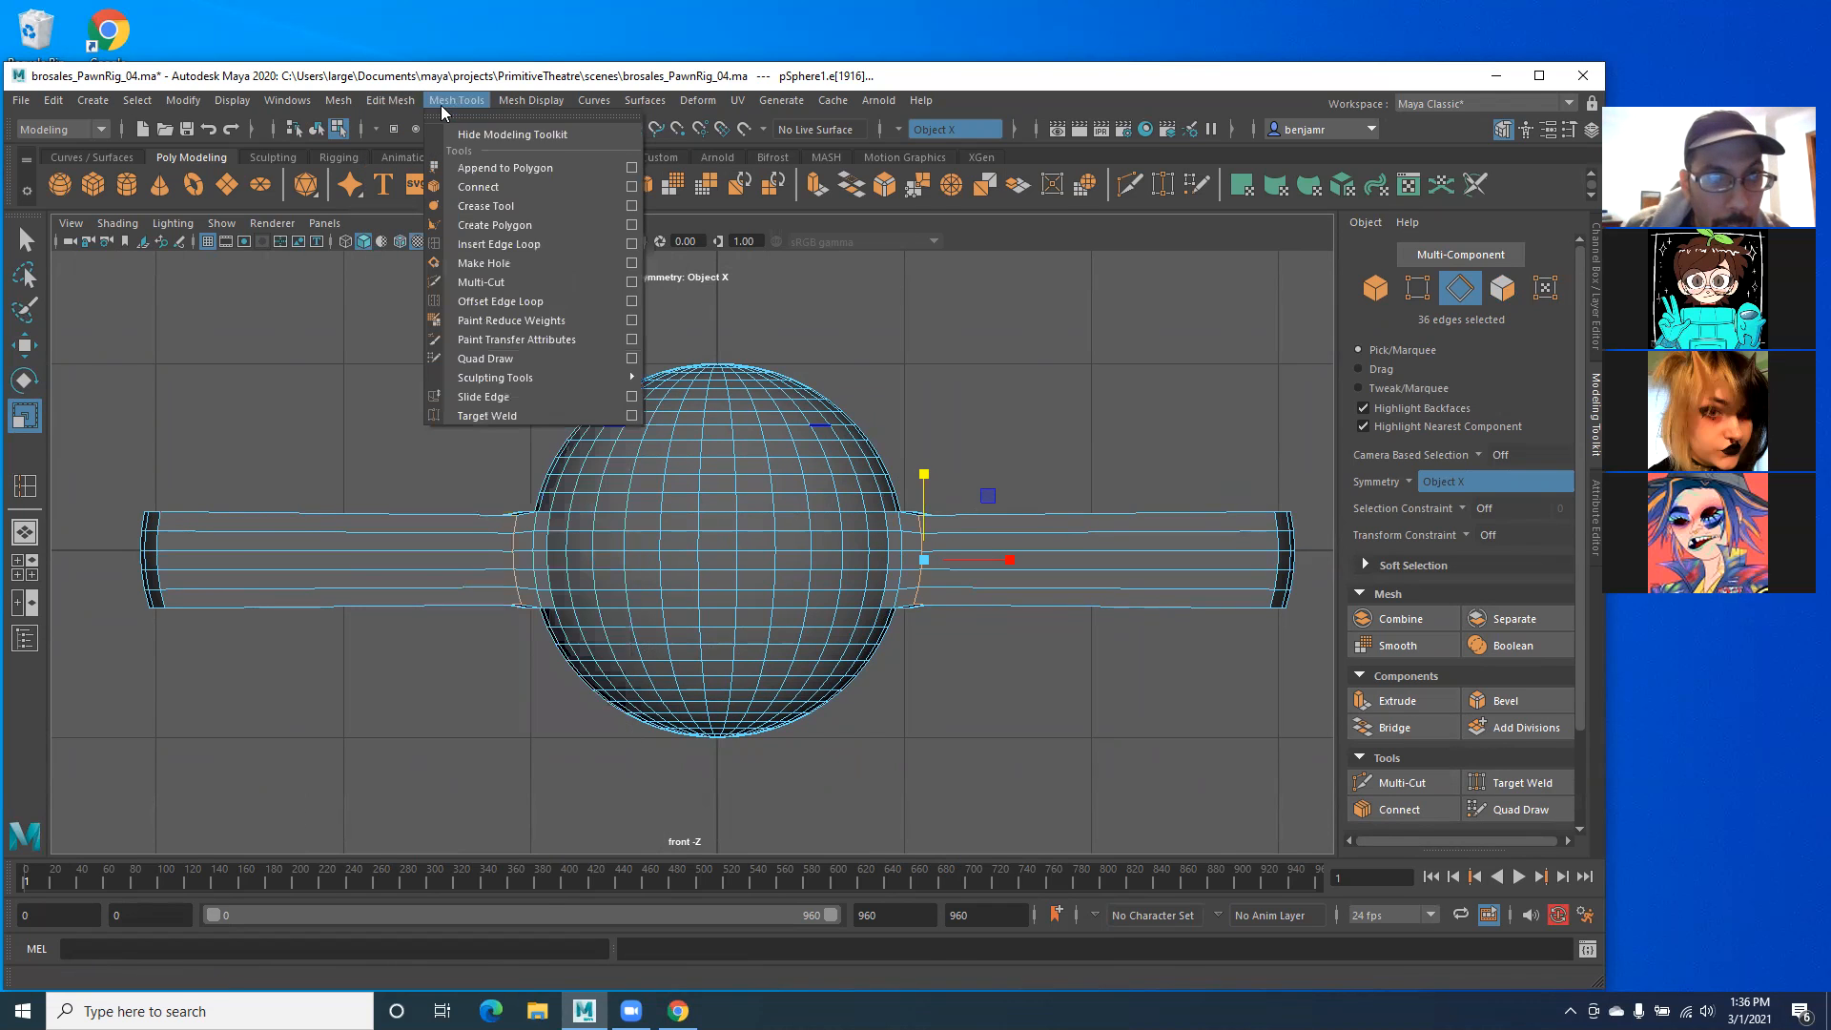
left_click(493, 244)
mouse_move(1162, 513)
left_mouse_down()
mouse_move(1177, 514)
mouse_move(1155, 516)
left_mouse_up()
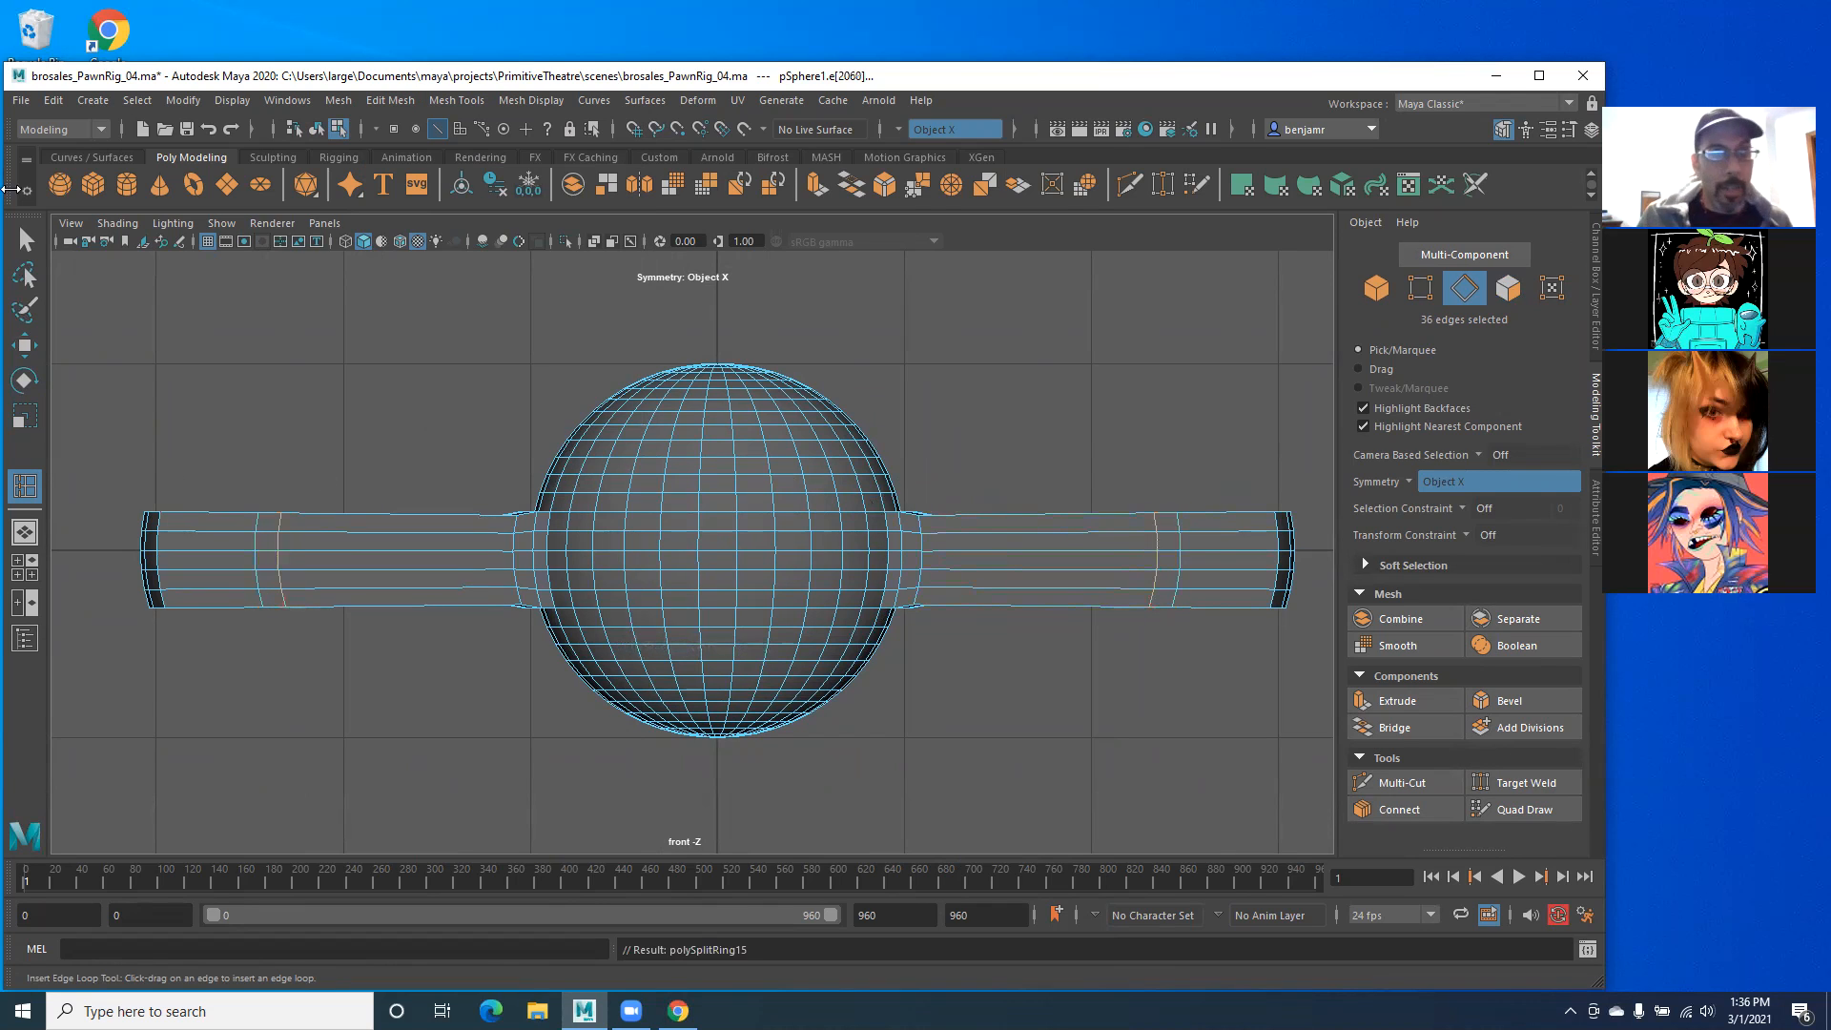
Step: Examine the new edge loops near the outer ends of the arms in the perspective view
left_click(25, 239)
middle_click_drag(418, 431, 427, 465, "alt")
left_click_drag(427, 464, 414, 418)
left_click_drag(572, 535, 461, 542, "alt")
middle_click_drag(462, 541, 393, 366, "alt")
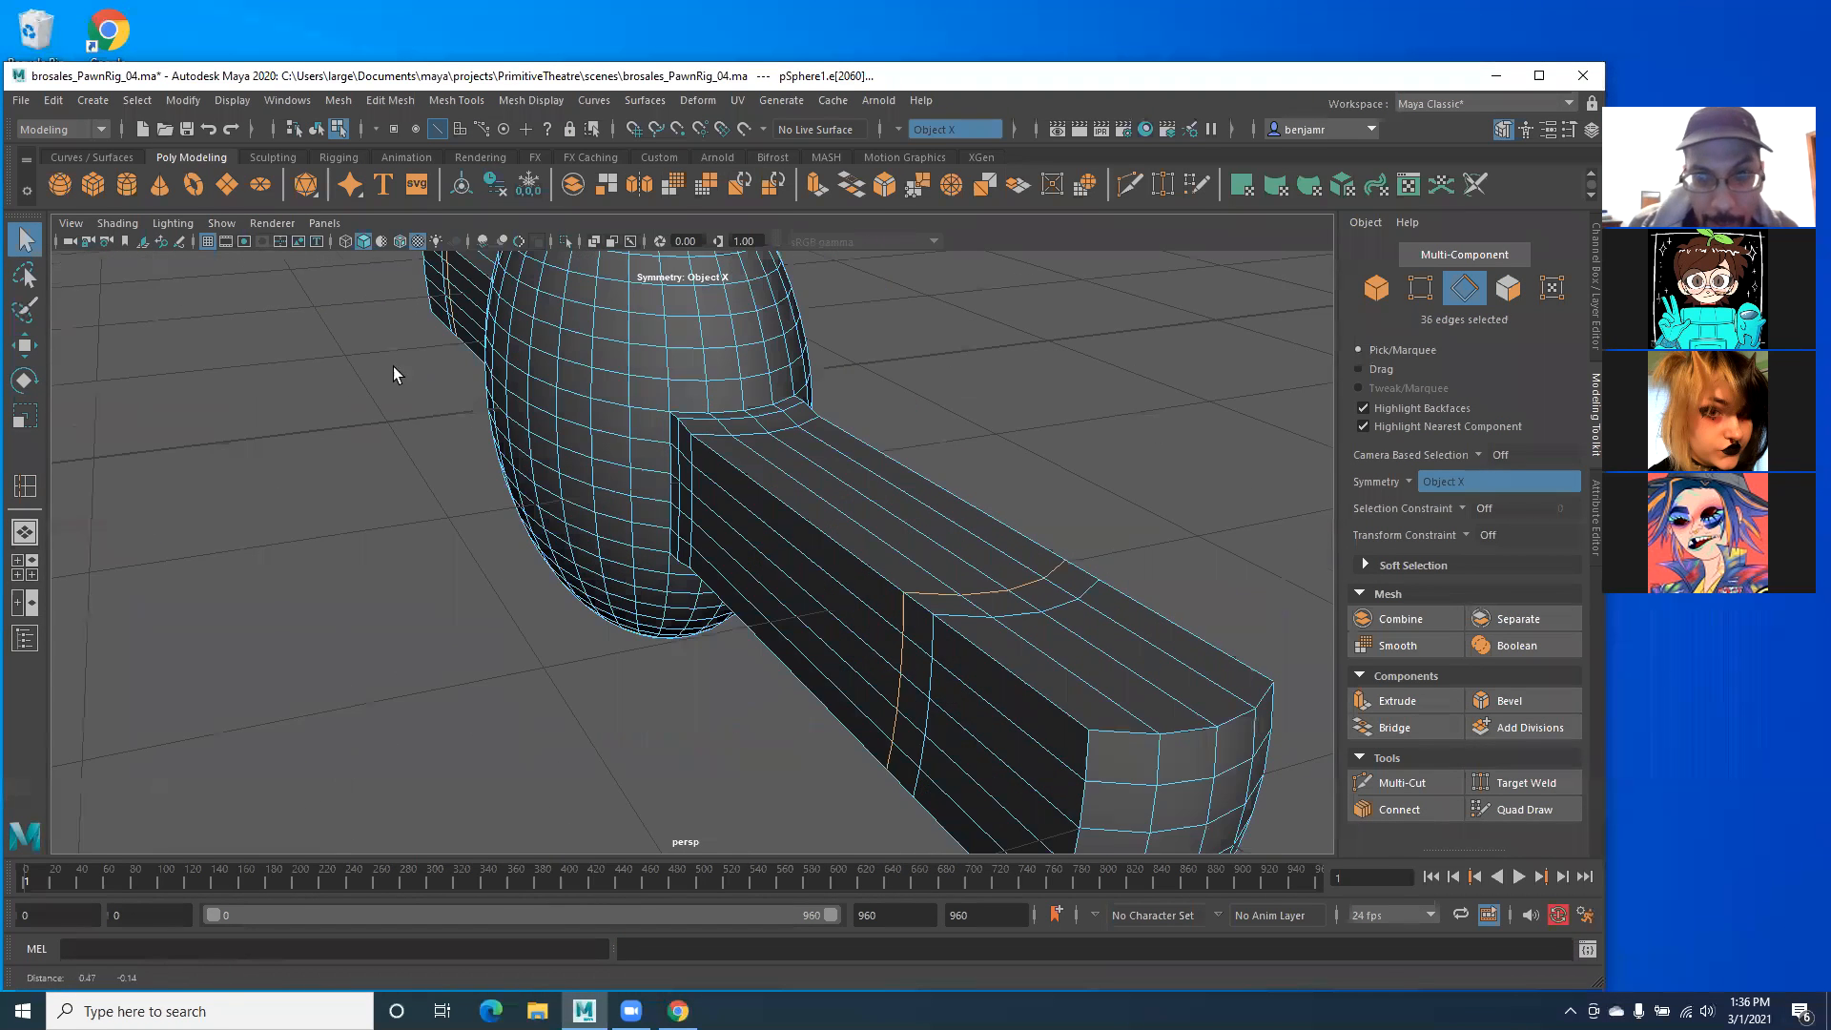
left_click_drag(625, 412, 843, 573, "alt")
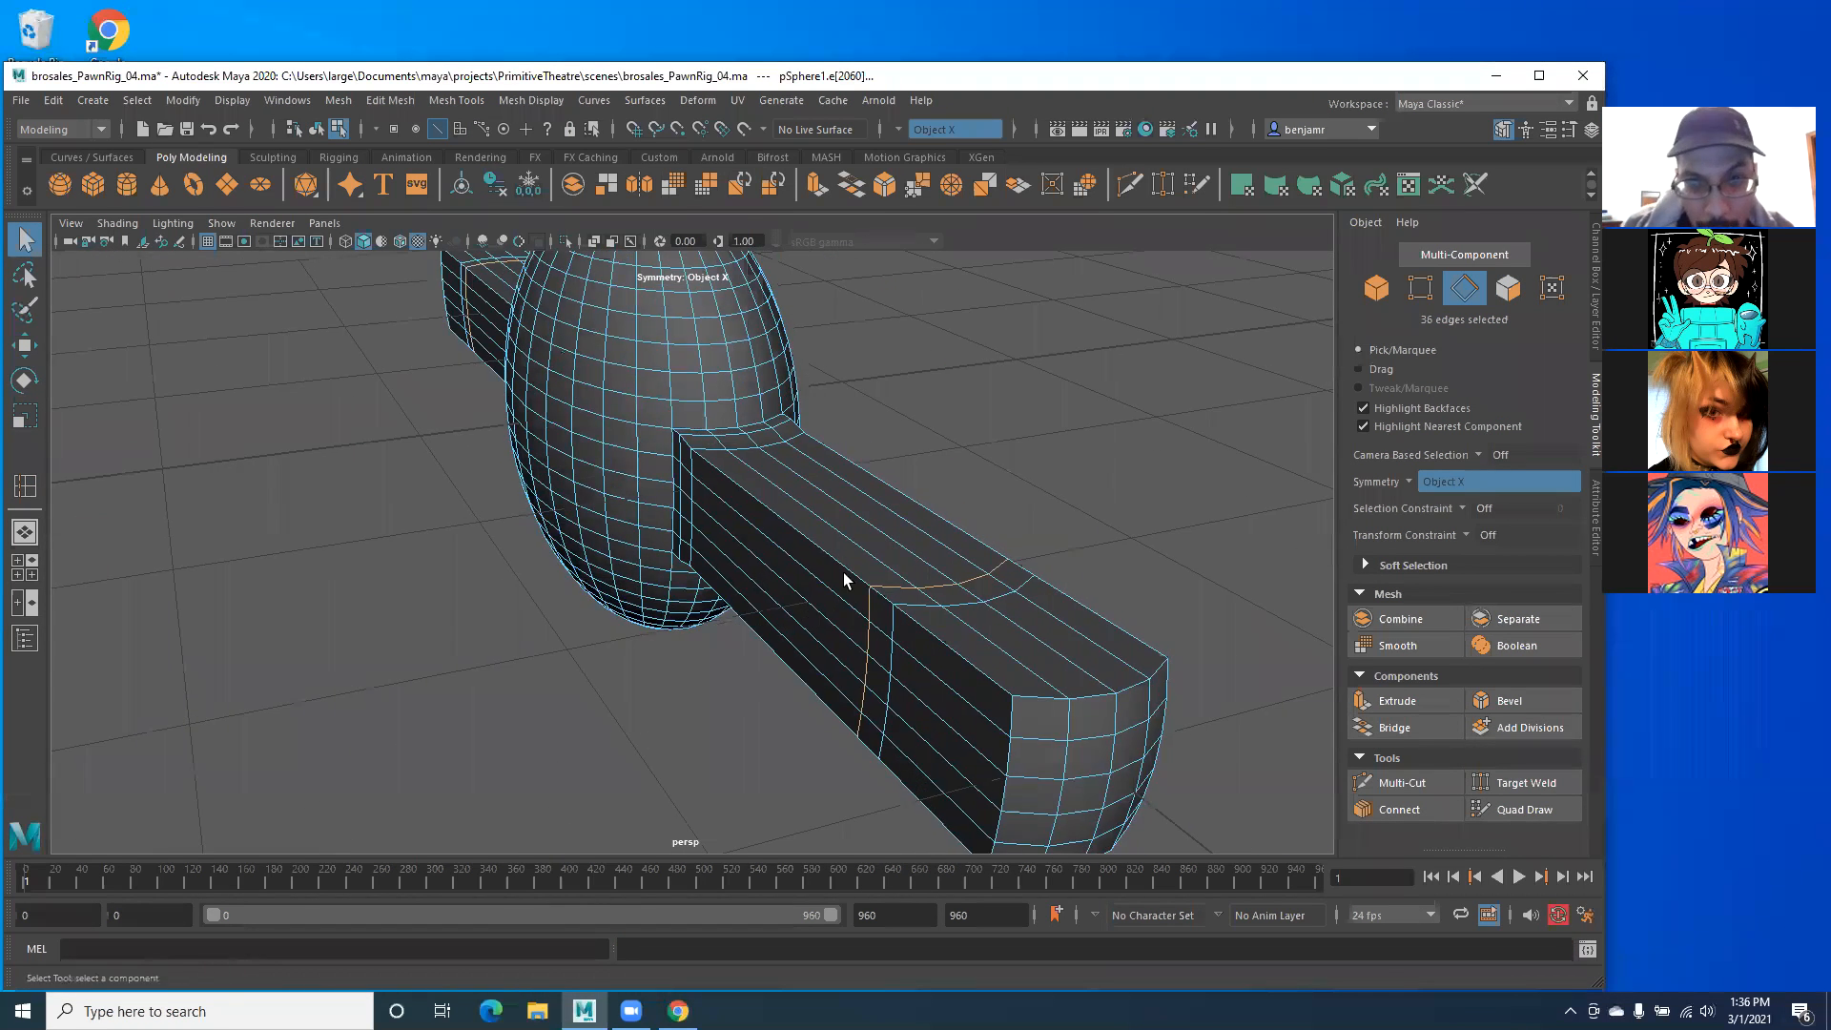
right_click(969, 621)
left_click(970, 618)
Step: In the front view, insert an edge loop around both arms just inside their outermost tips
left_click_drag(361, 691, 567, 542, "alt")
key("space")
right_click_drag(753, 484, 904, 412)
left_click(744, 439)
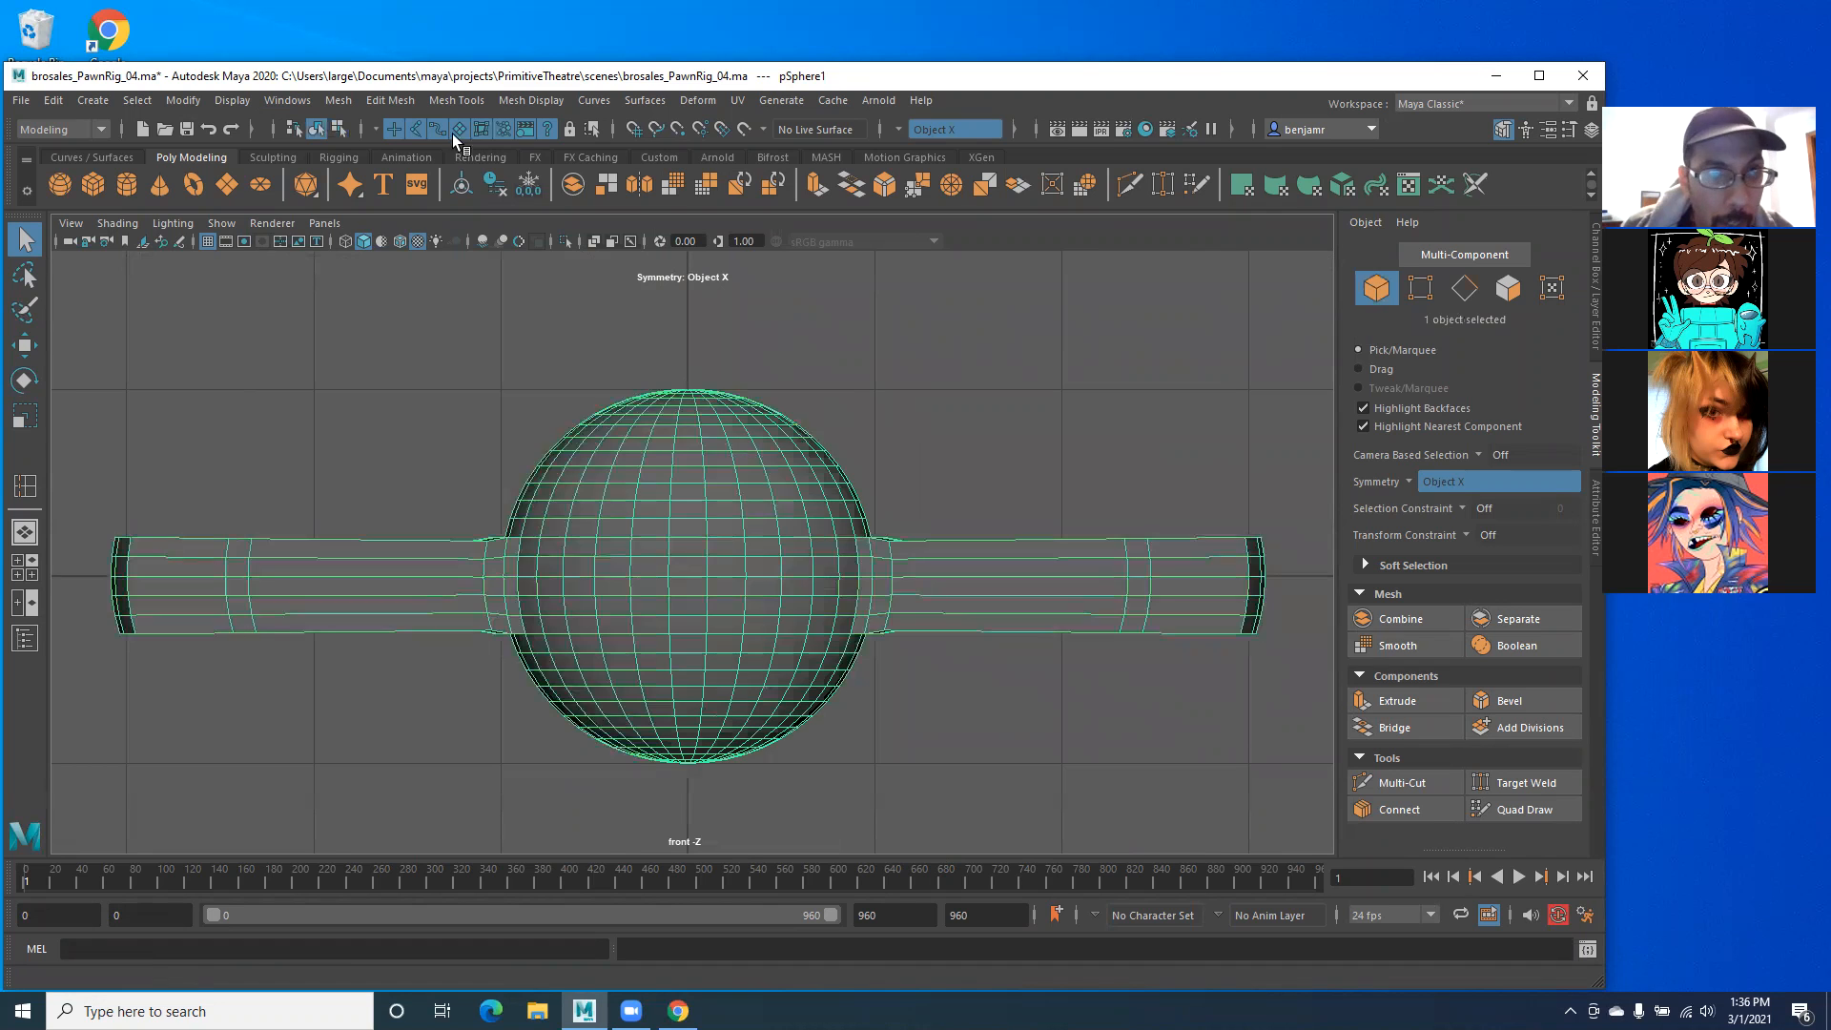
left_click(457, 100)
left_click(534, 238)
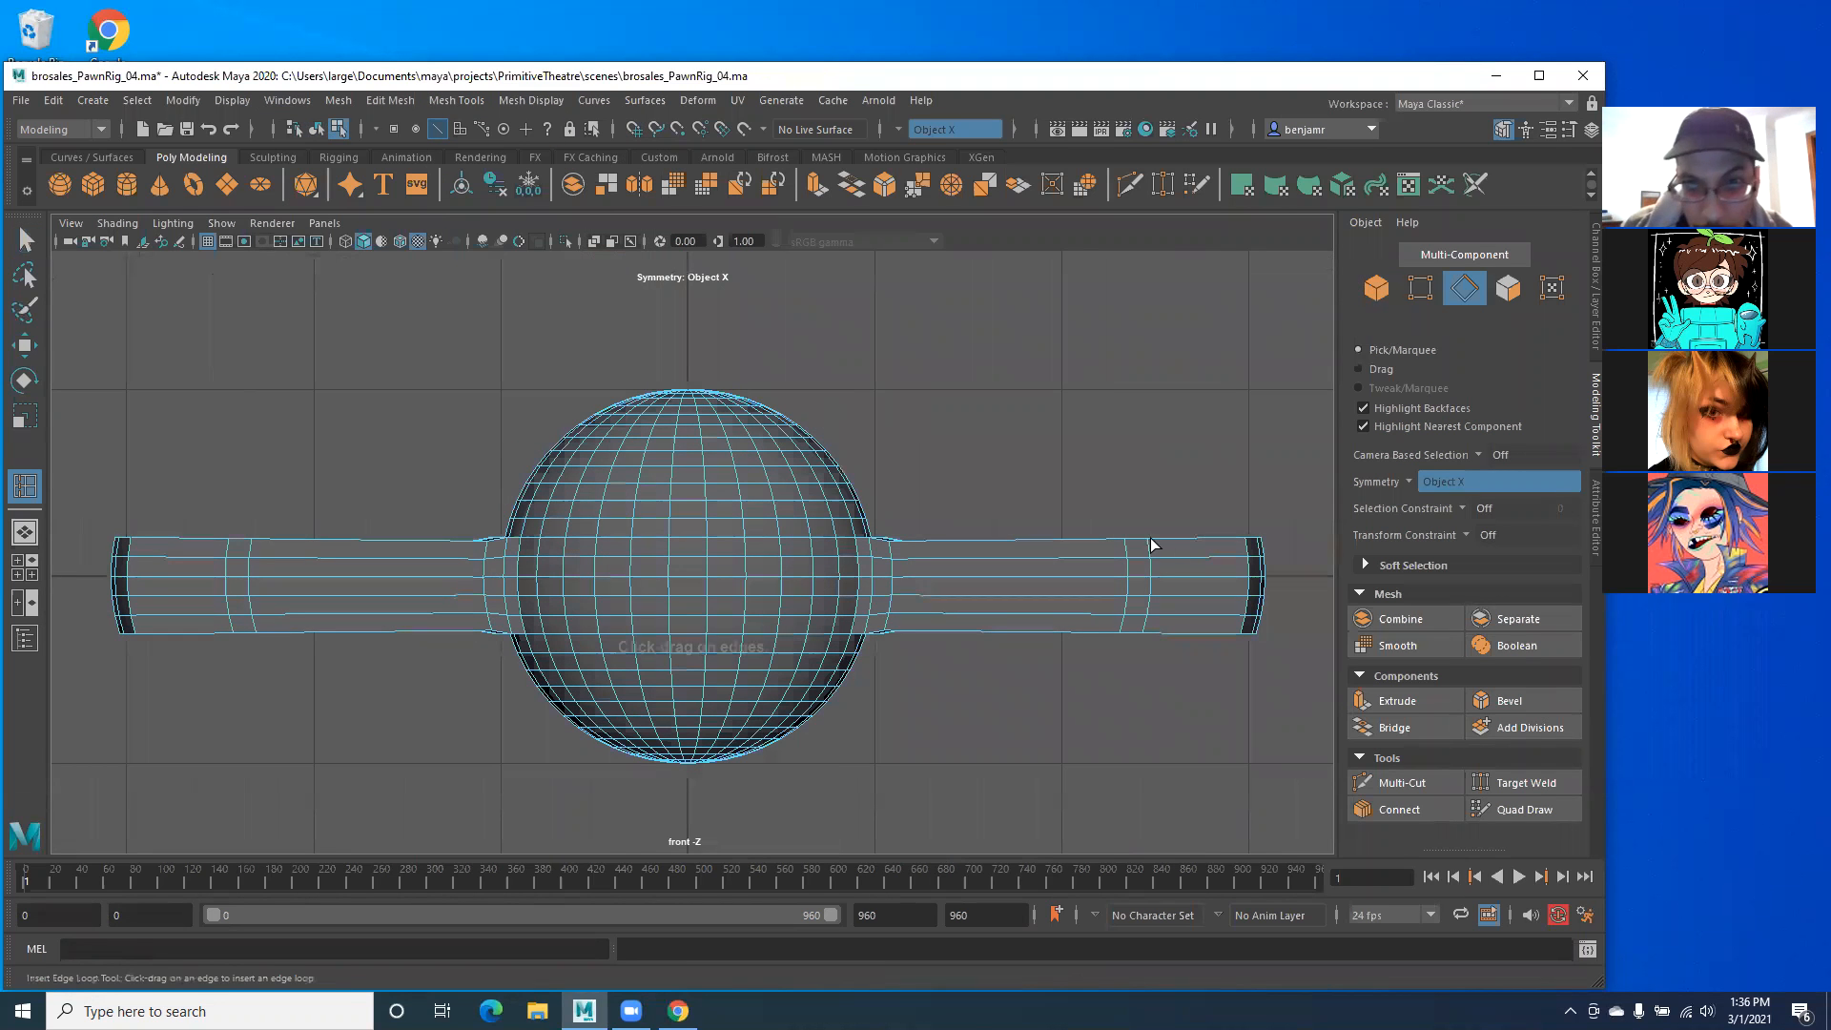
left_click(1235, 546)
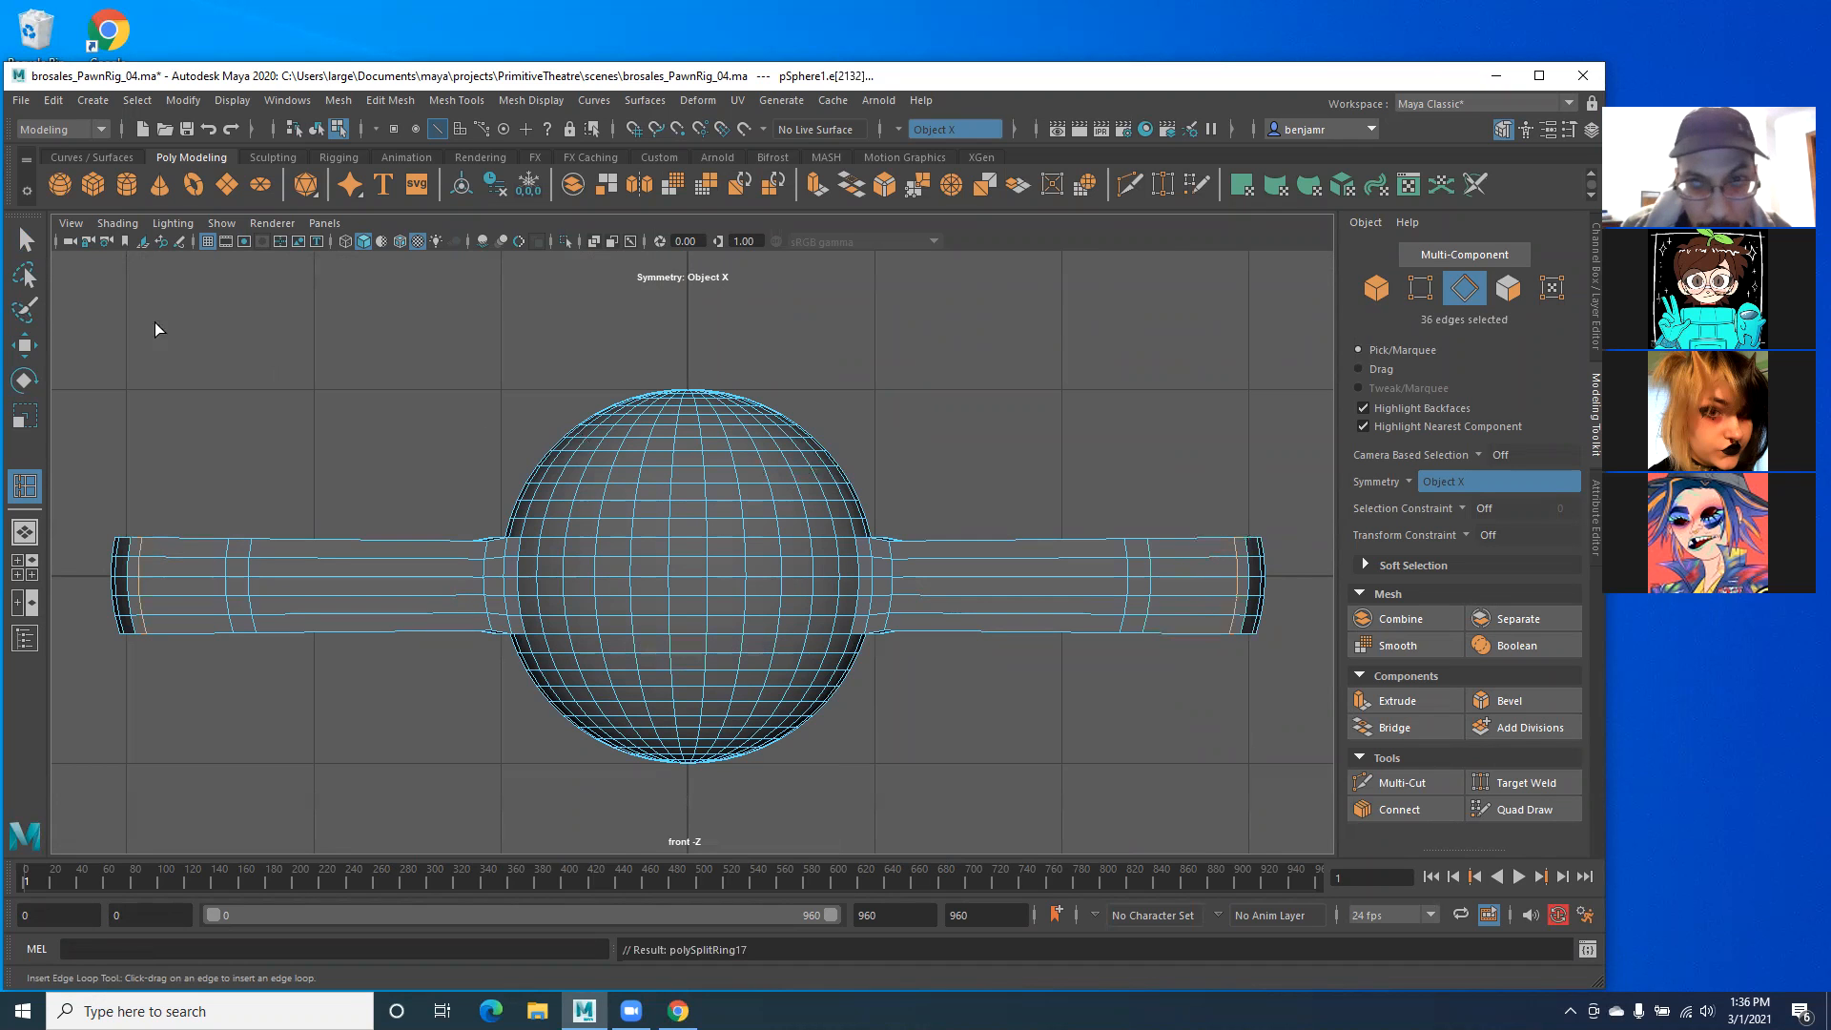
left_click(26, 238)
Step: In perspective, select the two middle top faces between the outer edge loops at the end of each arm
key("space")
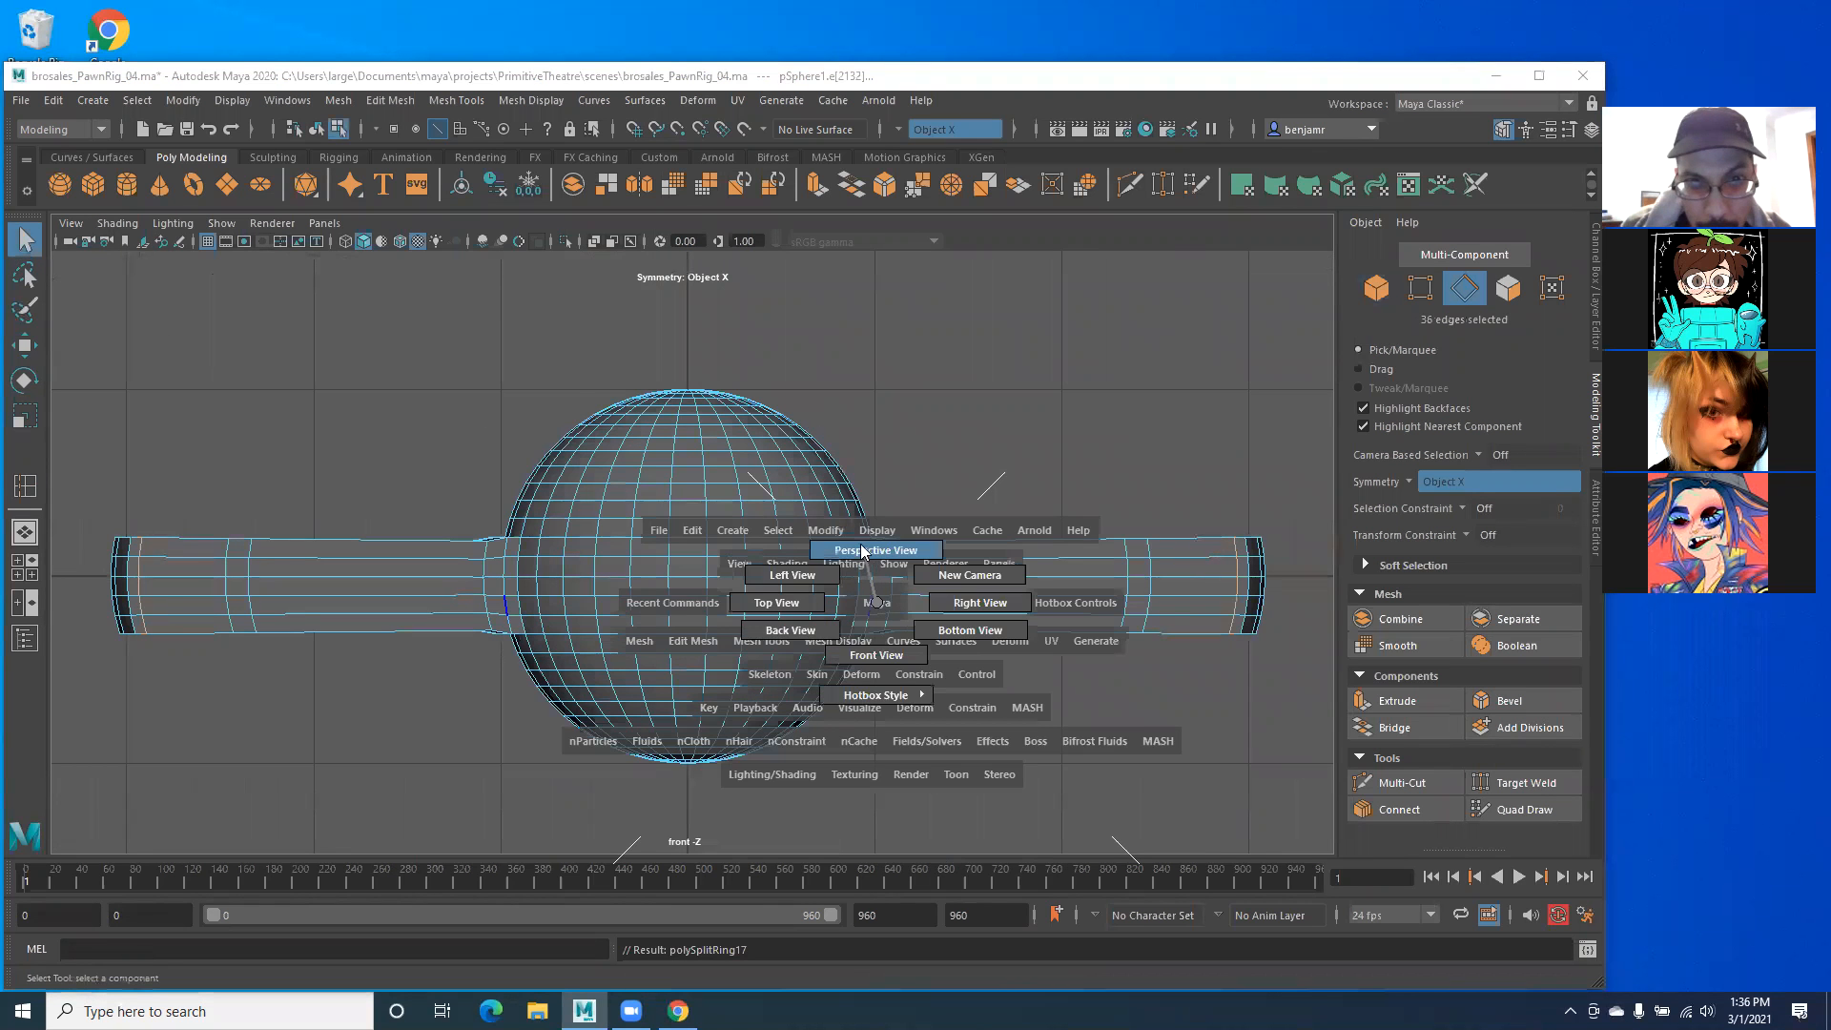
left_click_drag(886, 604, 1056, 551)
right_click_drag(1026, 485, 1017, 547)
left_click(1001, 510)
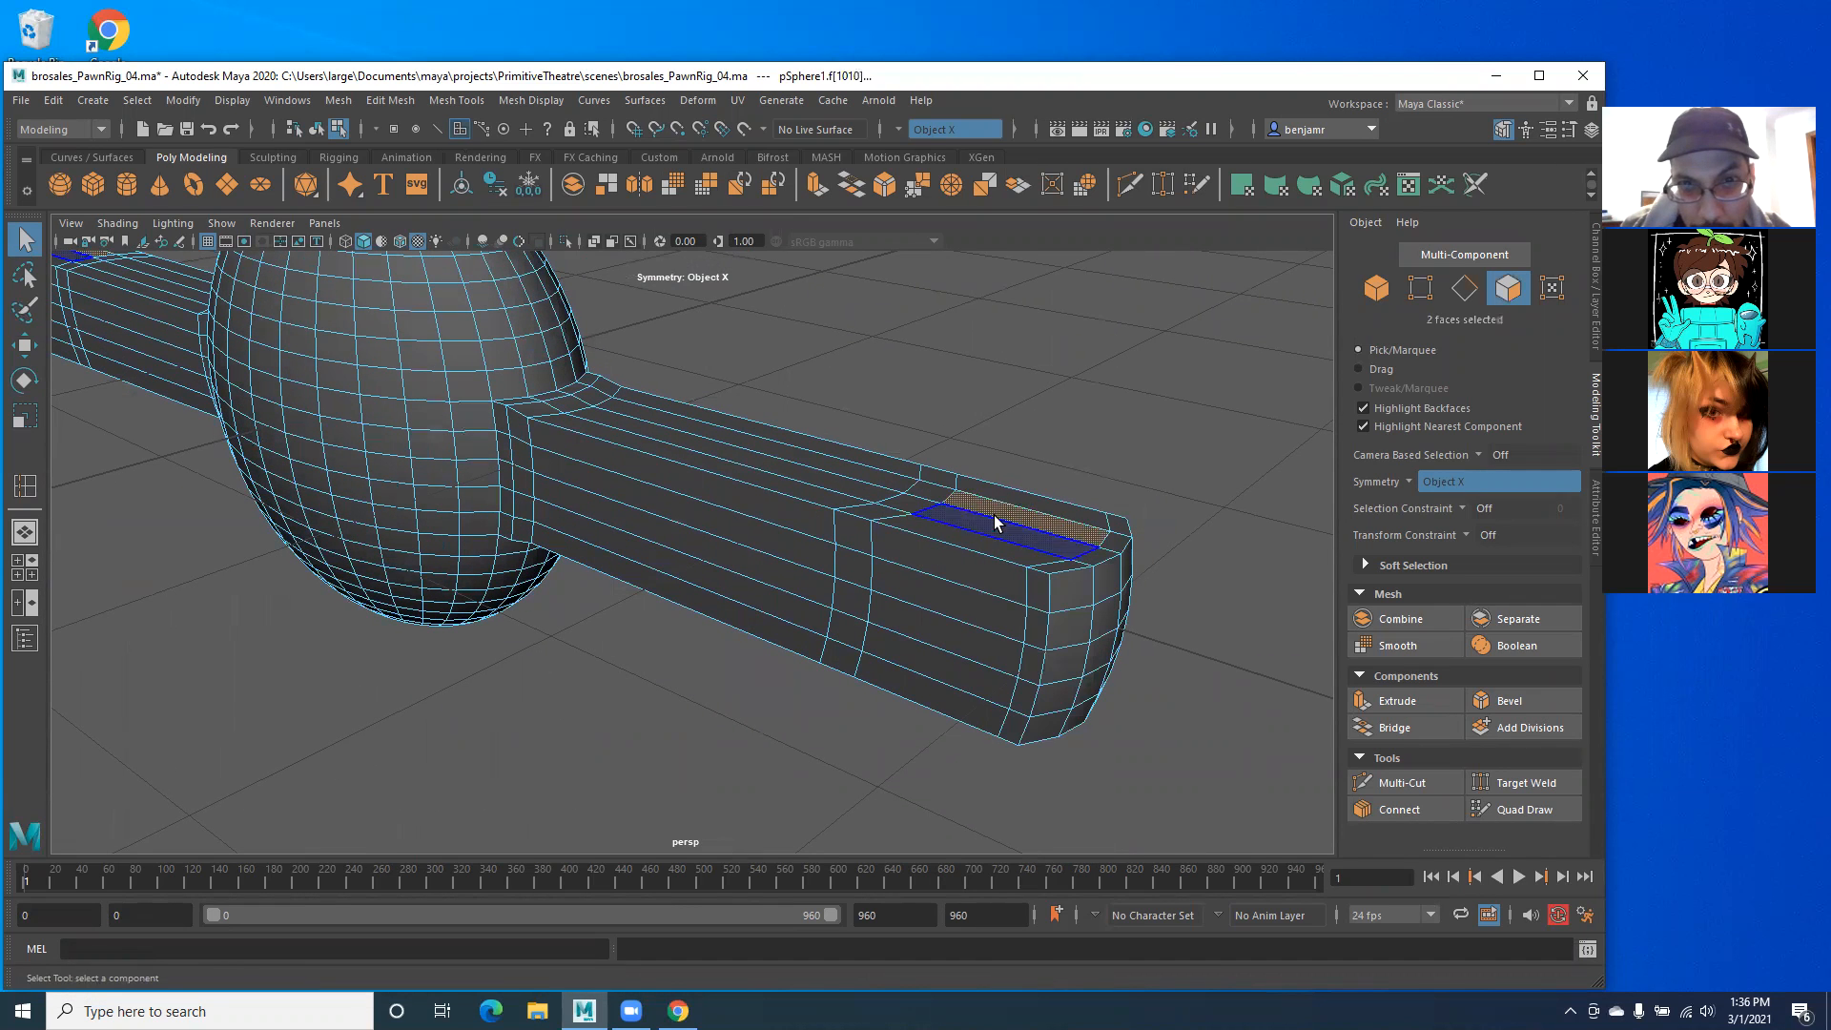
left_click(1001, 493)
double_click(982, 546, "shift")
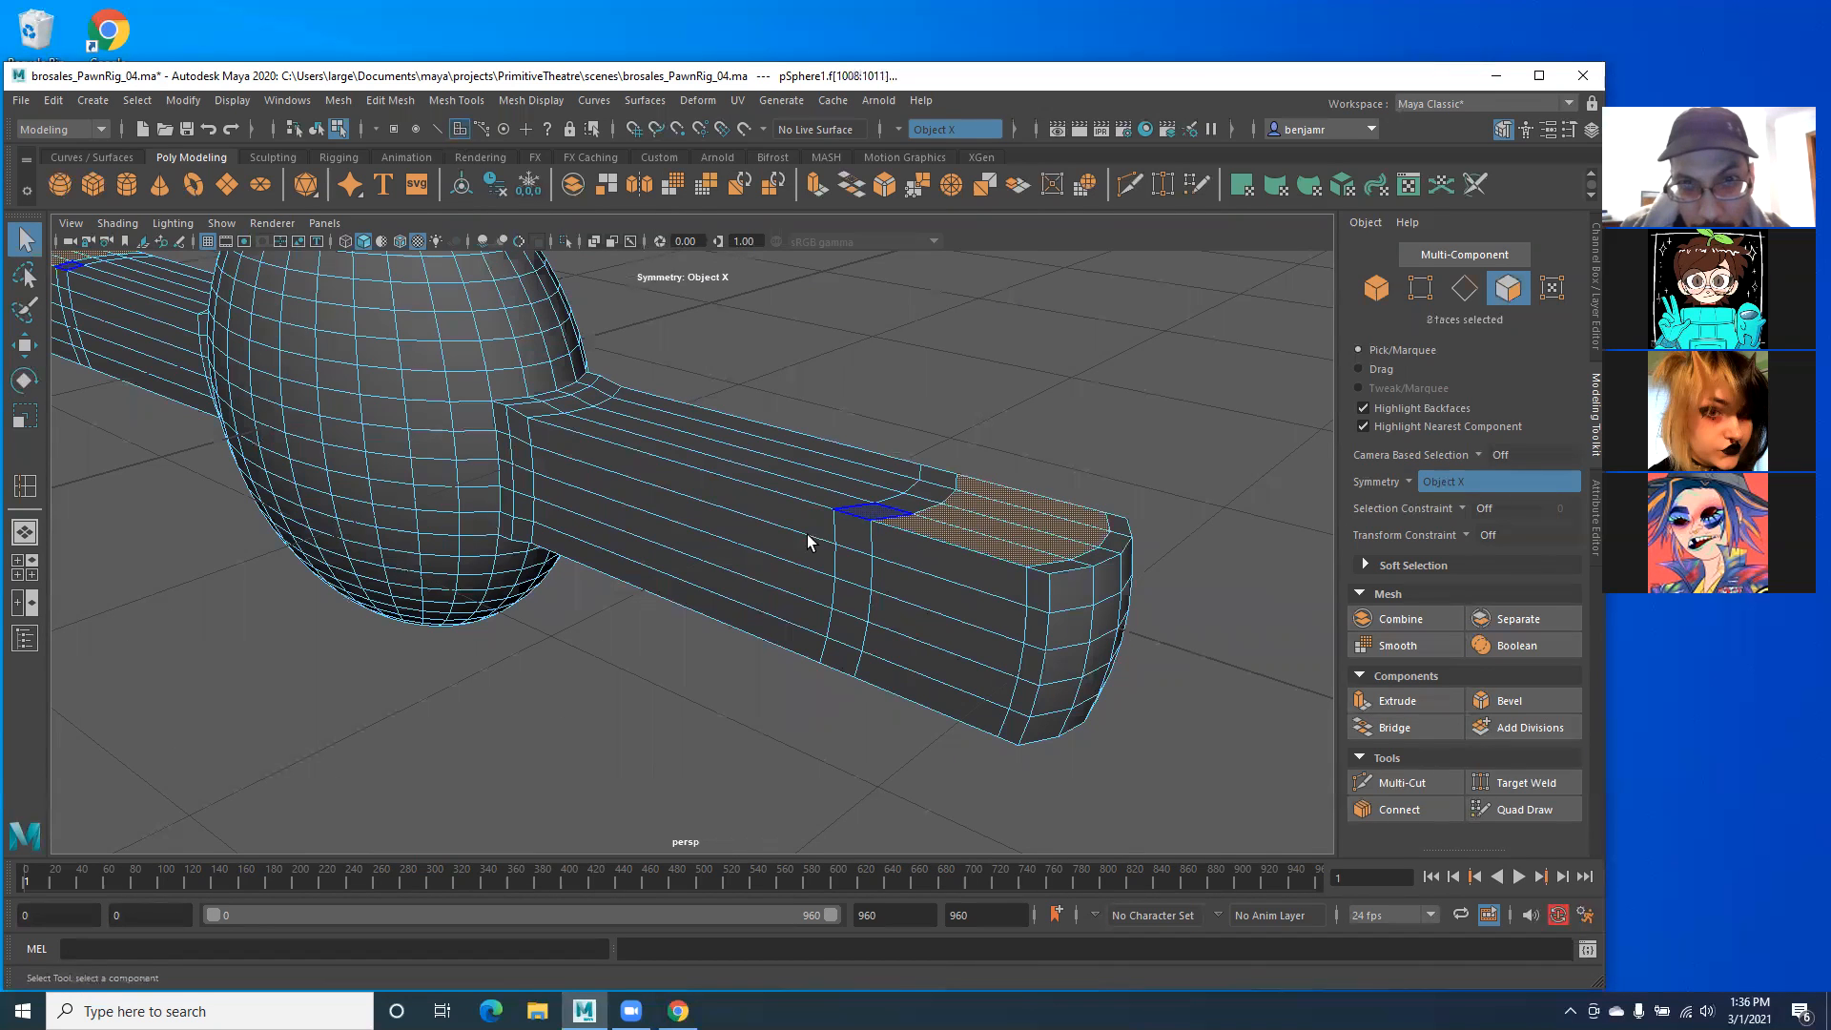
middle_click_drag(496, 411, 723, 560, "alt")
right_click_drag(723, 560, 585, 498, "alt")
left_click_drag(585, 499, 695, 568, "alt")
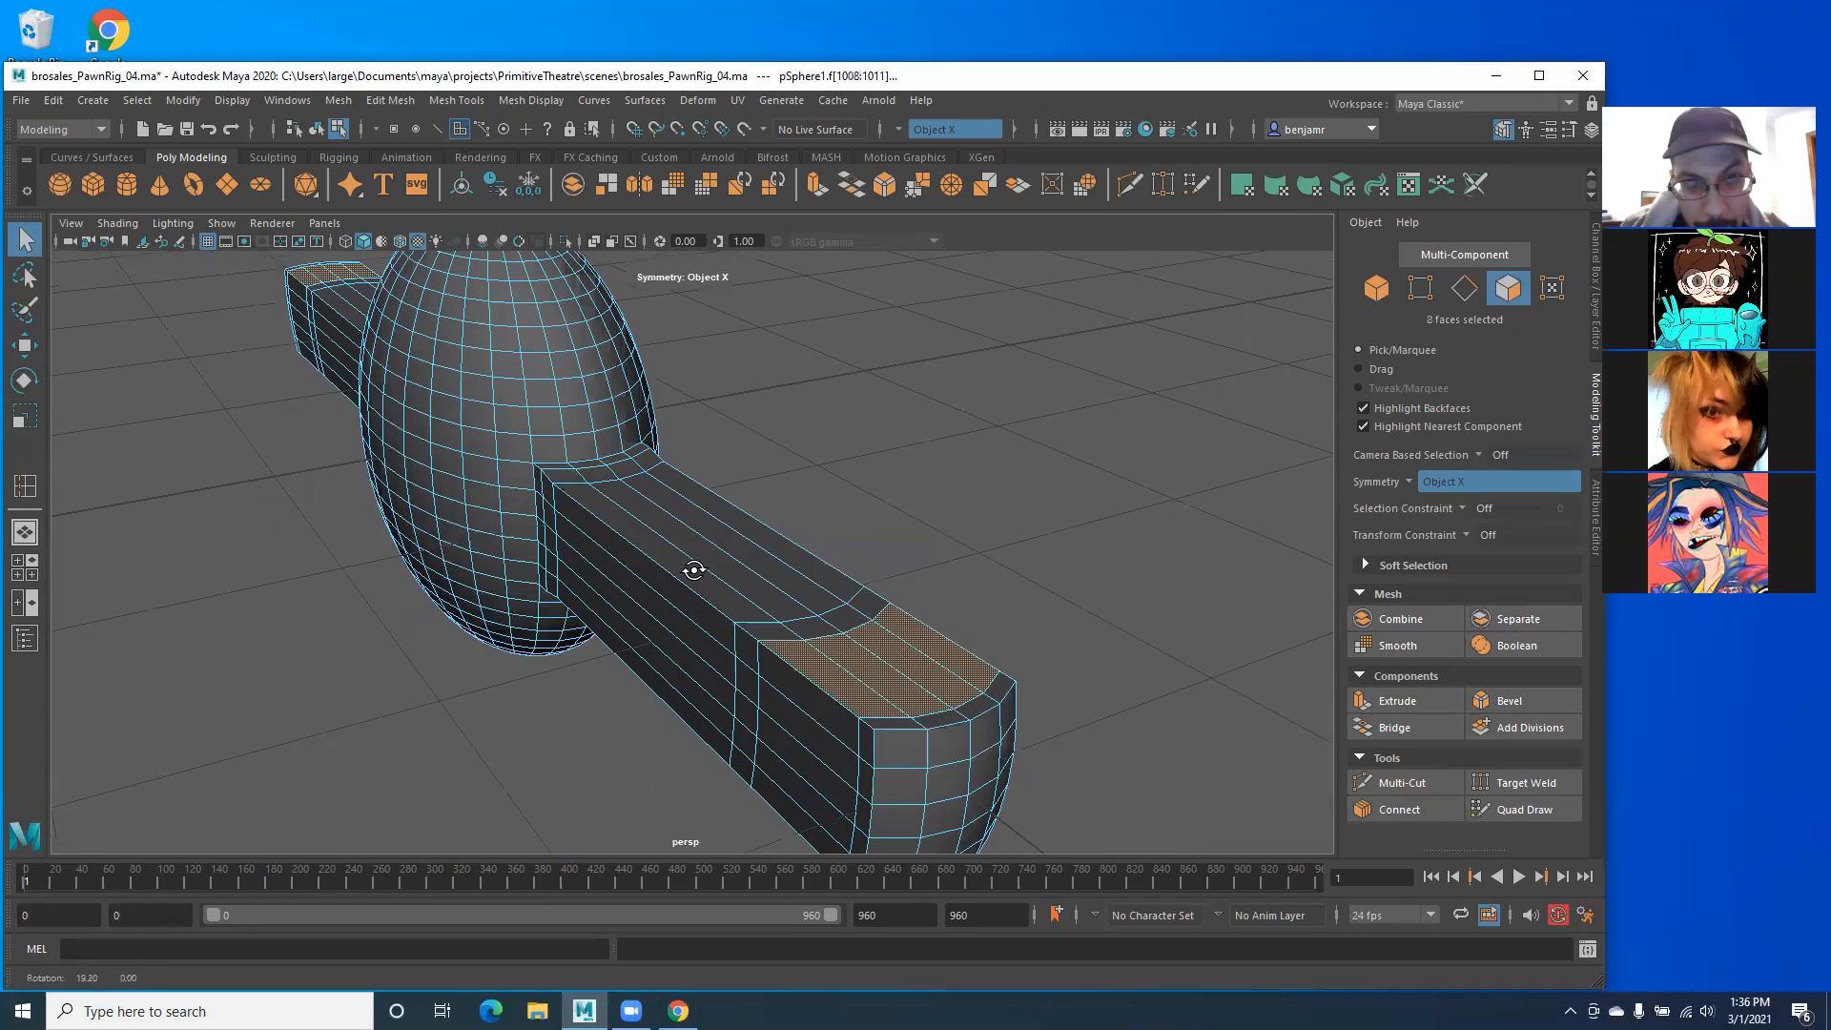
left_click(898, 666)
left_click(876, 673, "shift")
Step: Move the selected top faces up in Y to raise a block at the end of each arm
left_click_drag(649, 672, 743, 587, "alt")
middle_click_drag(743, 587, 746, 616, "alt")
left_click_drag(746, 616, 686, 648, "alt")
middle_click_drag(673, 586, 704, 610, "alt")
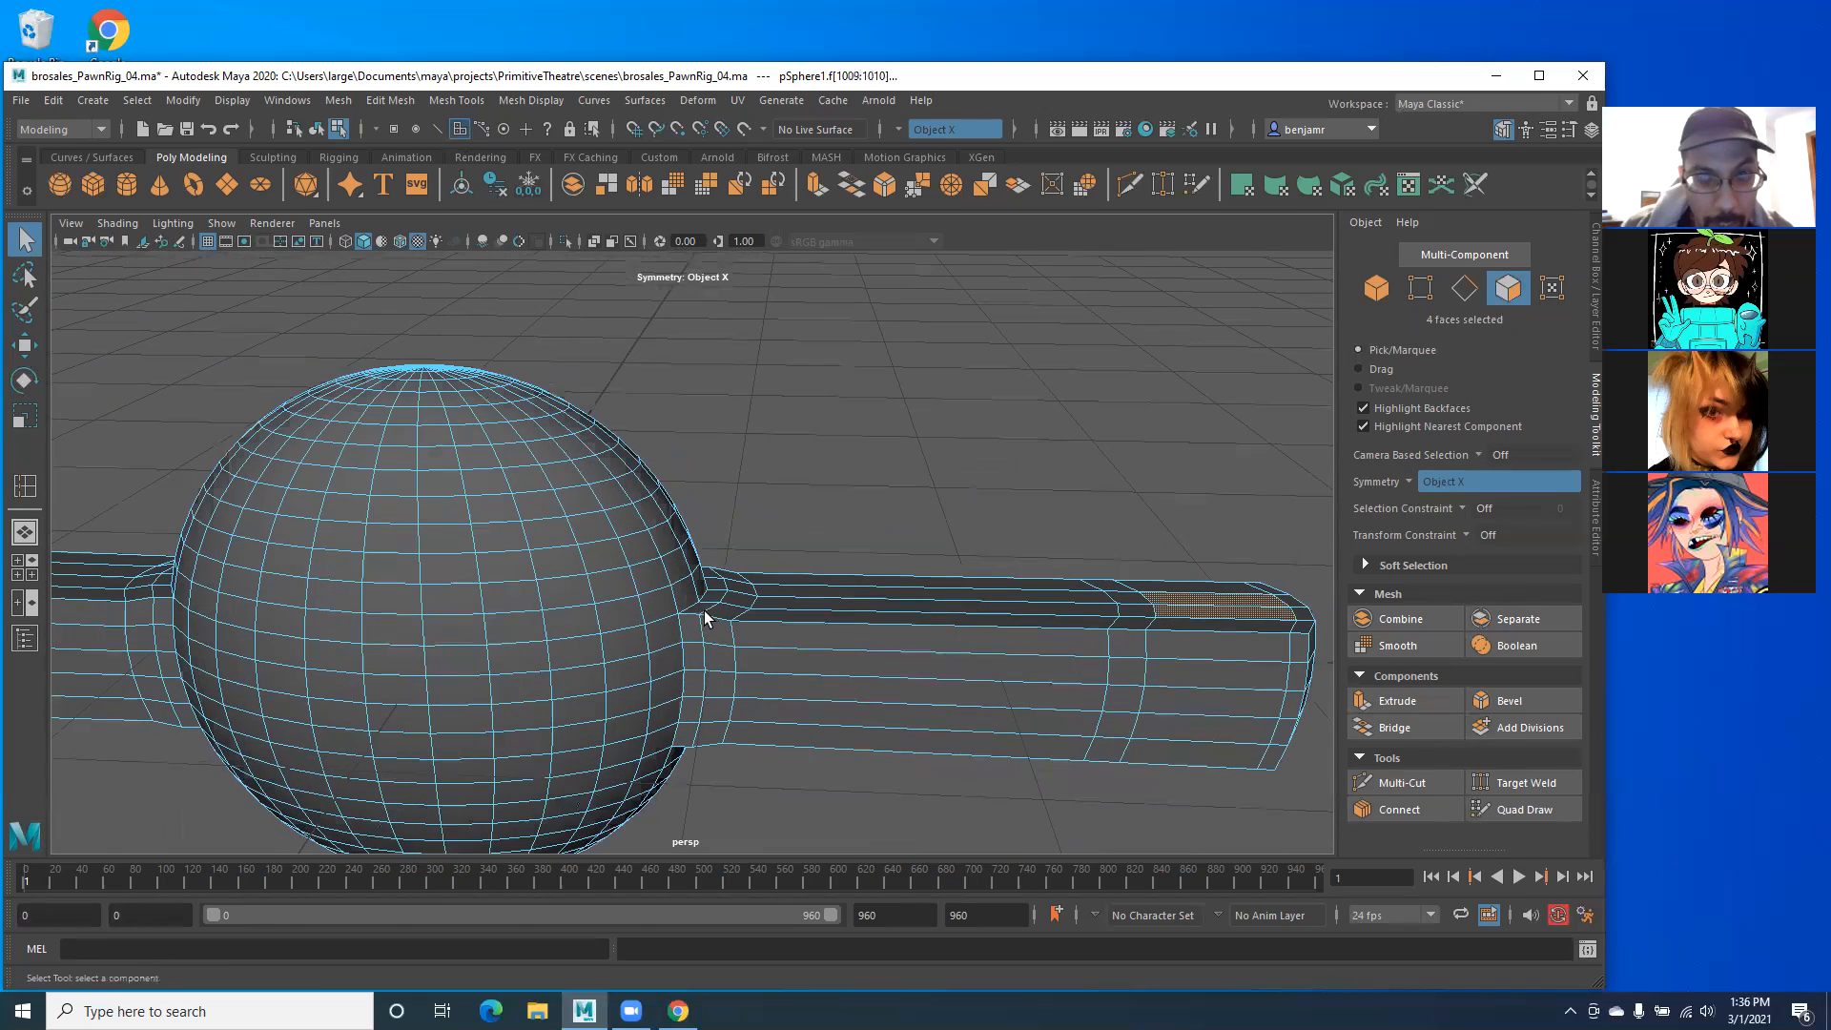
key("w")
left_click_drag(1236, 523, 1229, 444)
left_click_drag(982, 614, 787, 580, "alt")
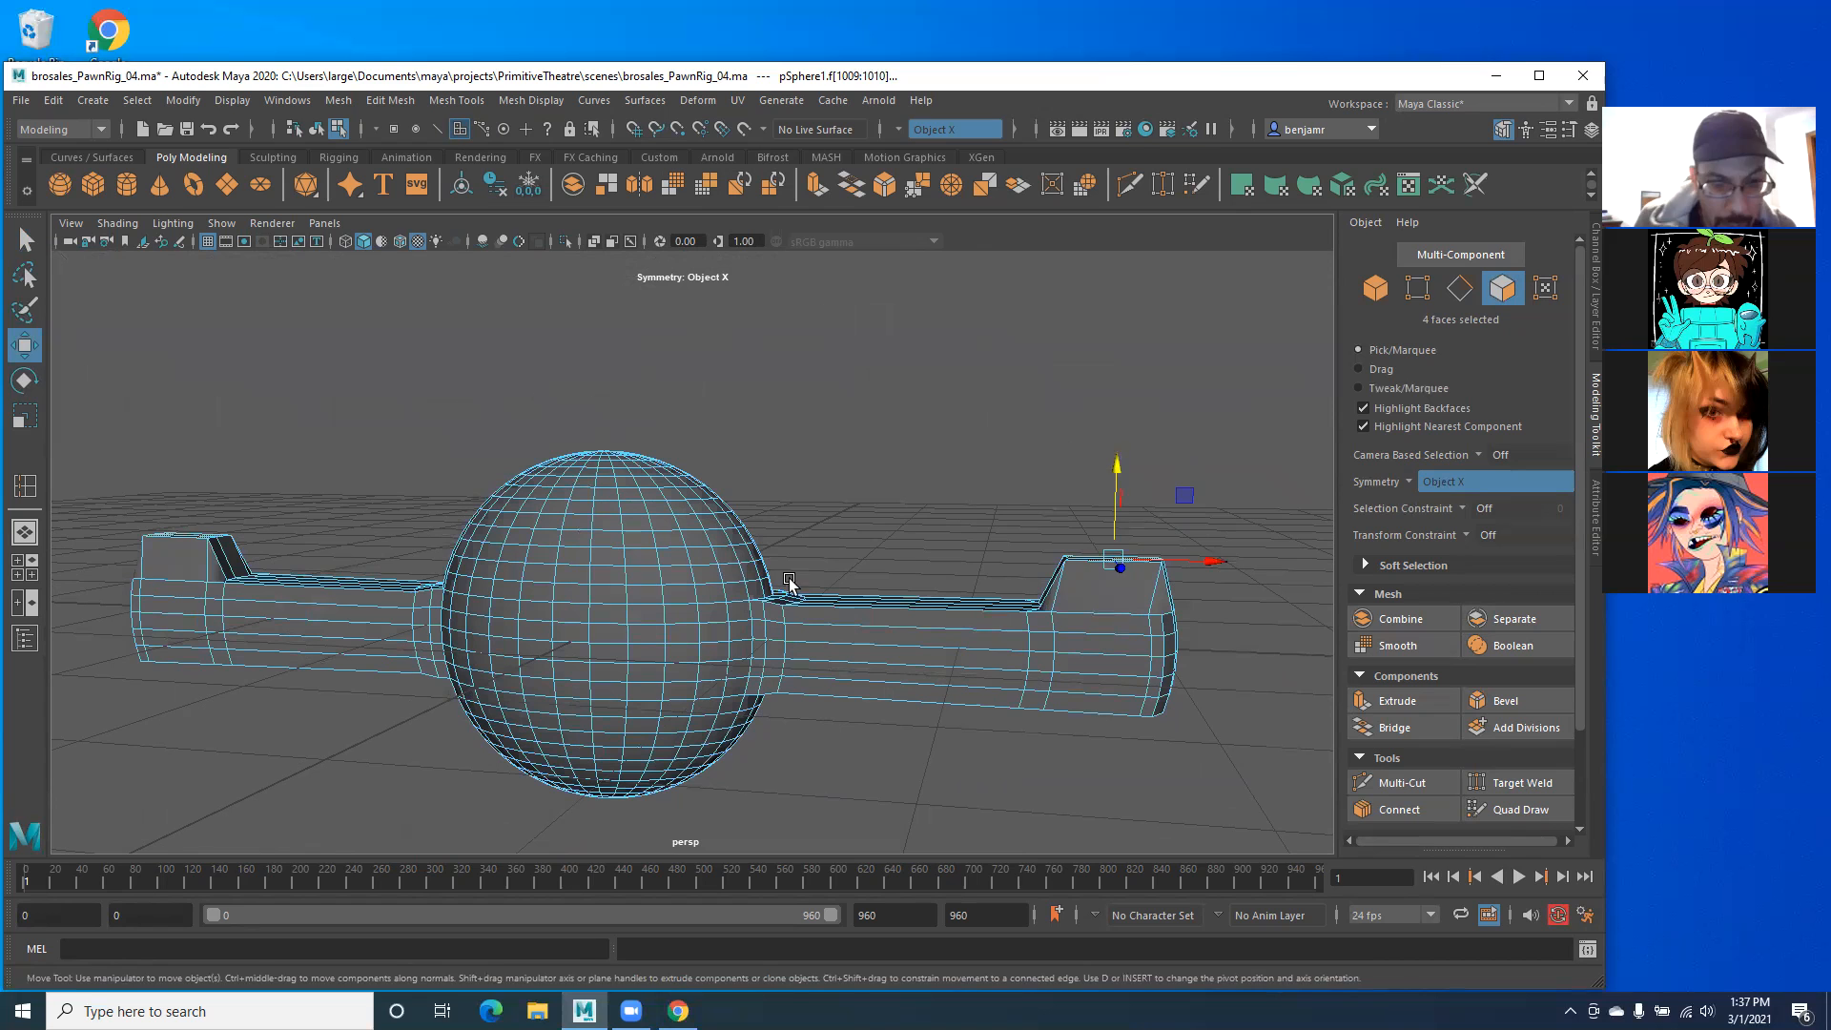
Step: Scale the raised faces narrower in X and move them further up to form tapered uprights
key("r")
left_click_drag(1208, 562, 1174, 573)
left_click_drag(801, 621, 772, 625, "alt")
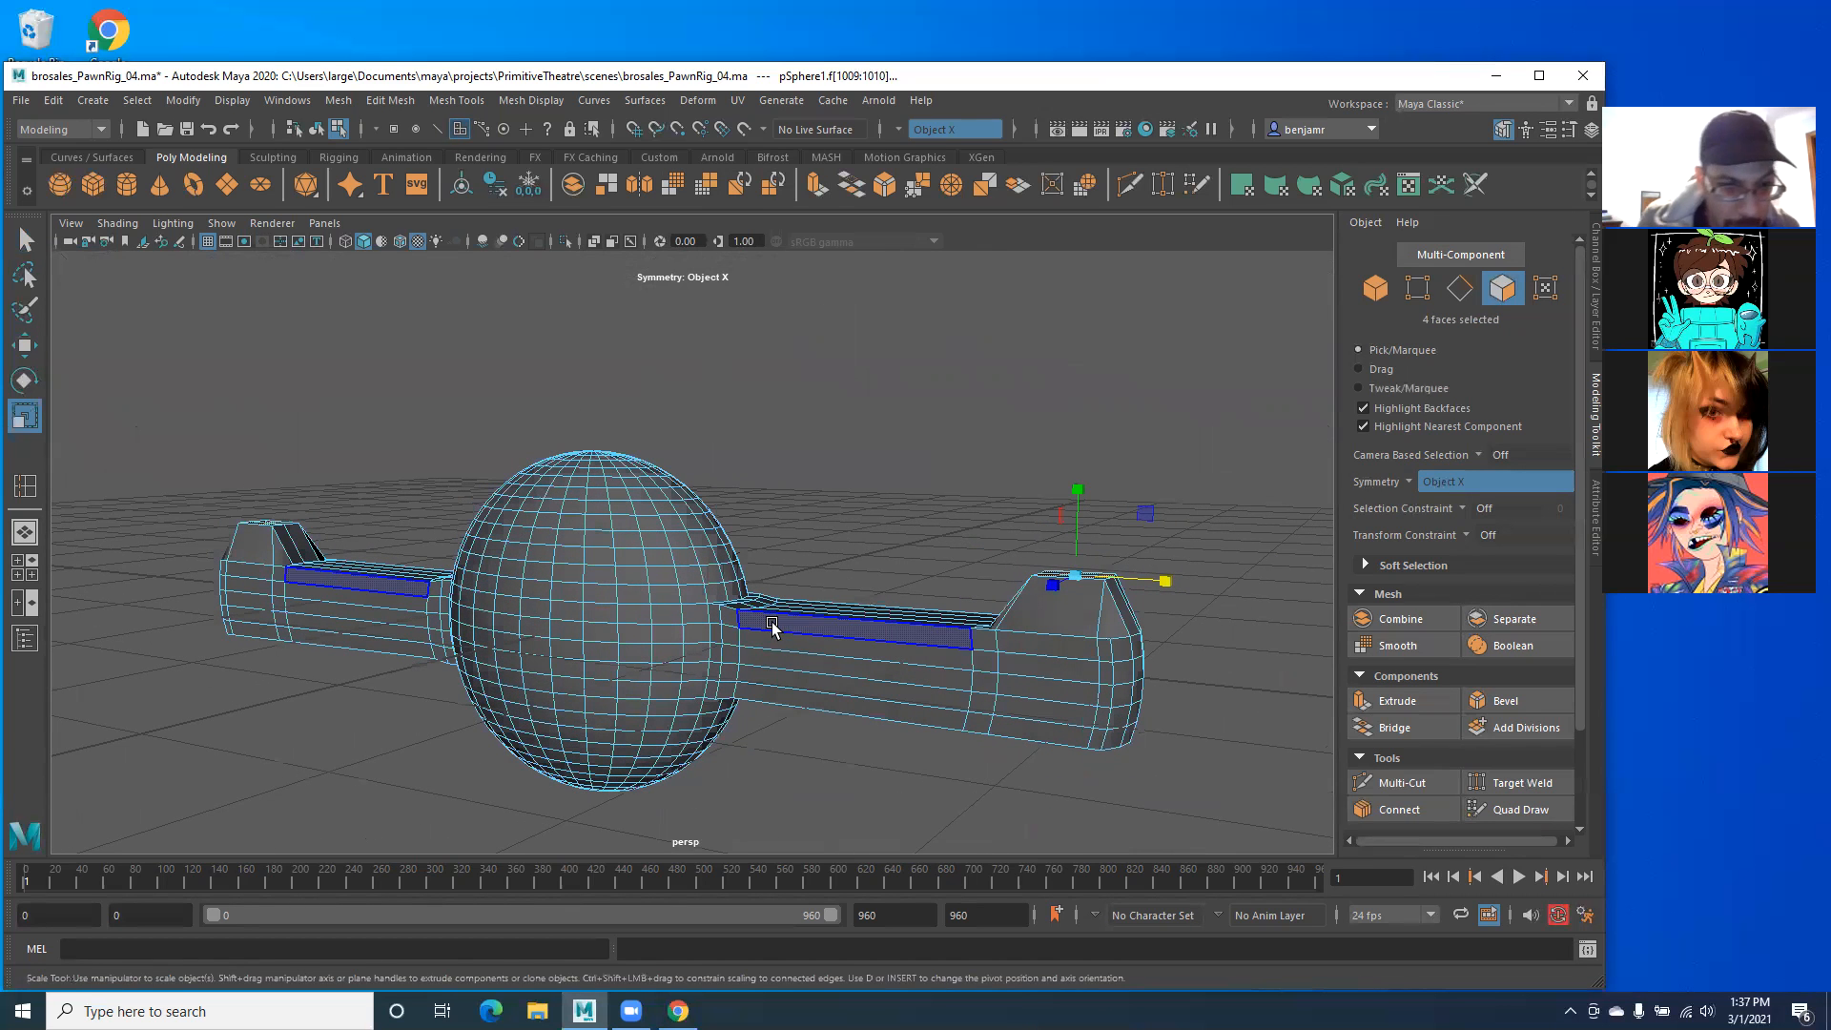
key("w")
left_click_drag(1079, 472, 1071, 388)
left_click_drag(830, 530, 771, 645, "alt")
Step: In the front view, insert a vertical edge loop through the middle of both uprights
key("r")
key("space")
mouse_move(1165, 486)
right_mouse_down()
mouse_move(1165, 512)
mouse_move(1093, 487)
right_mouse_up()
left_click_drag(1129, 353, 1283, 413)
key("w")
right_click_drag(649, 607, 639, 437)
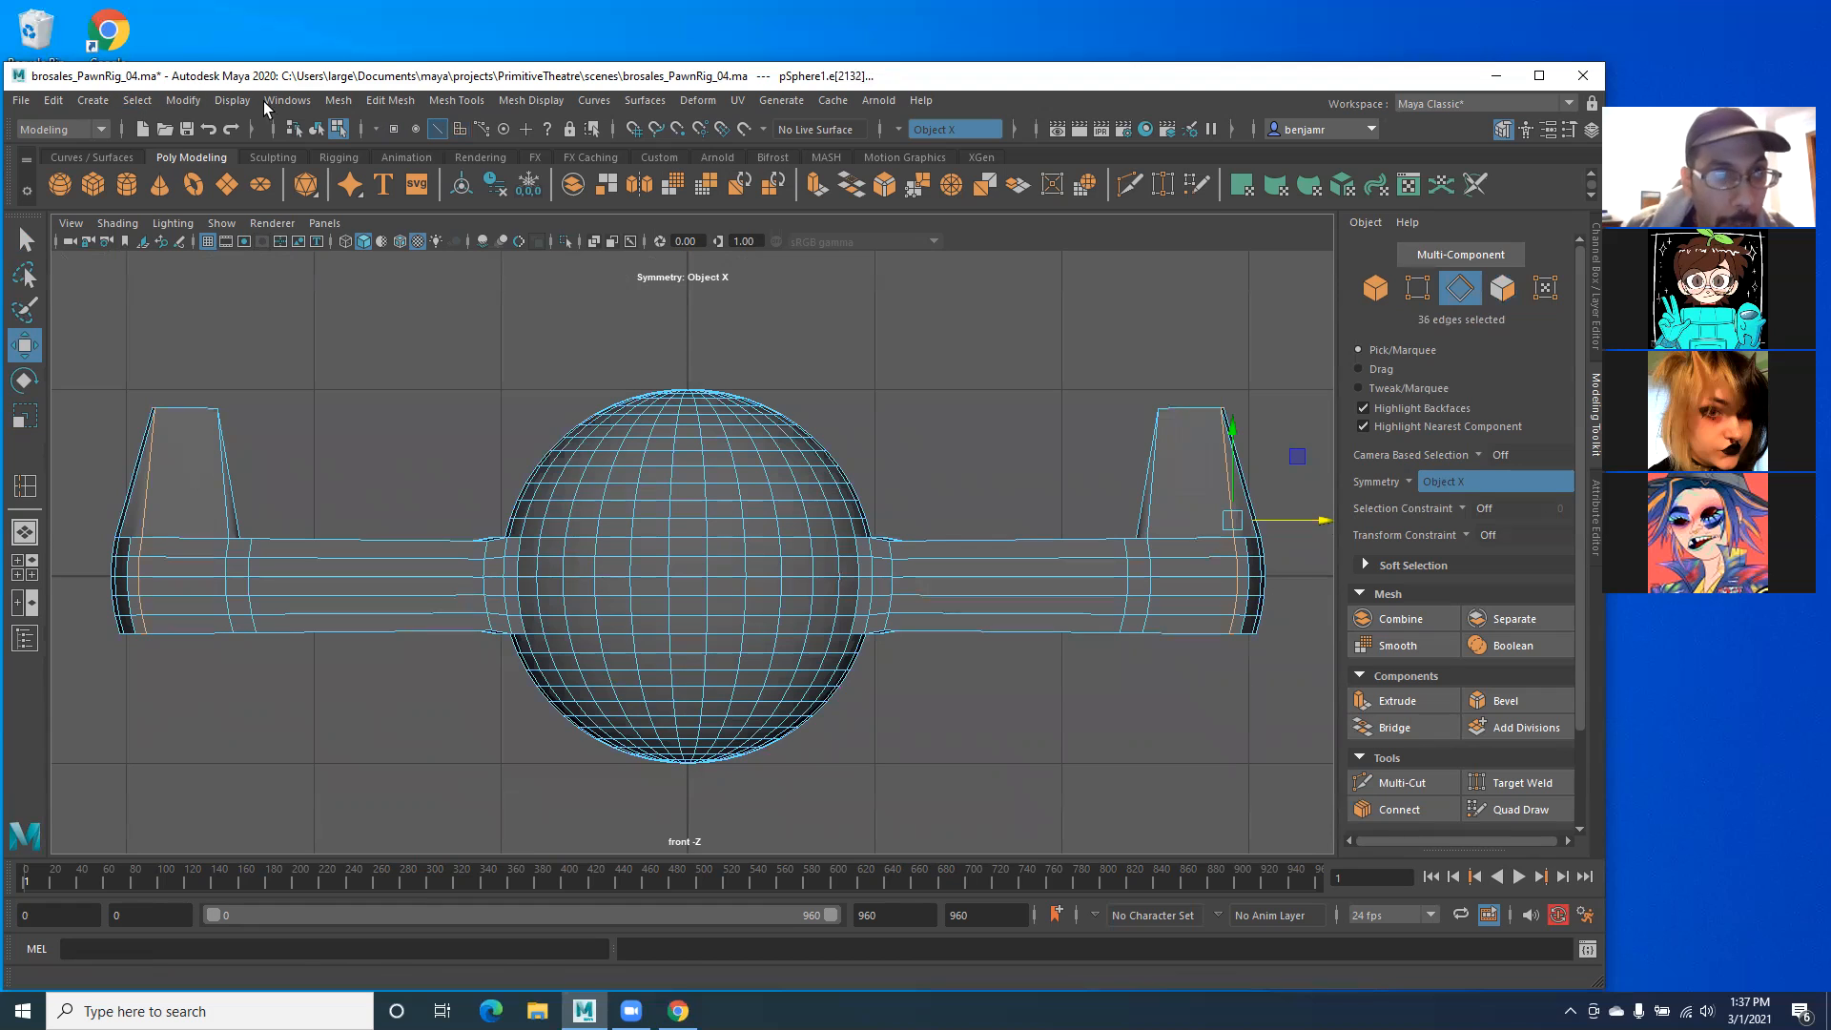
left_click(391, 100)
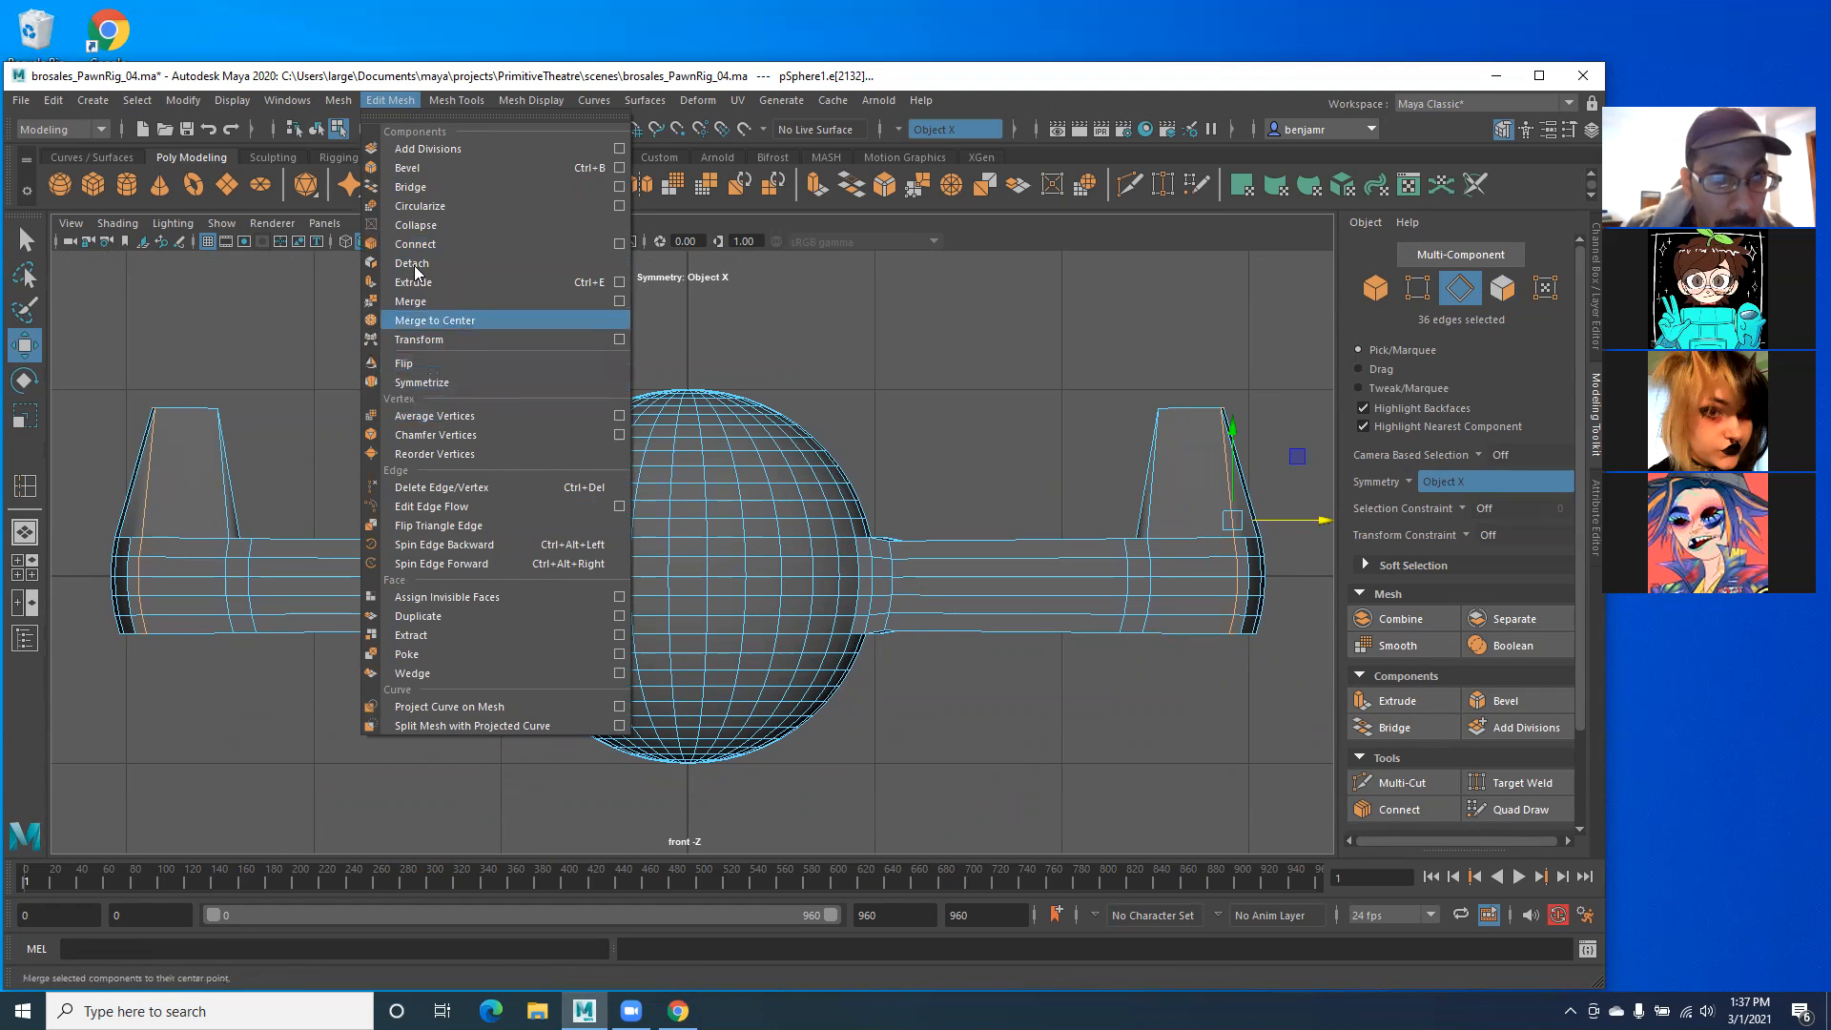
mouse_move(445, 105)
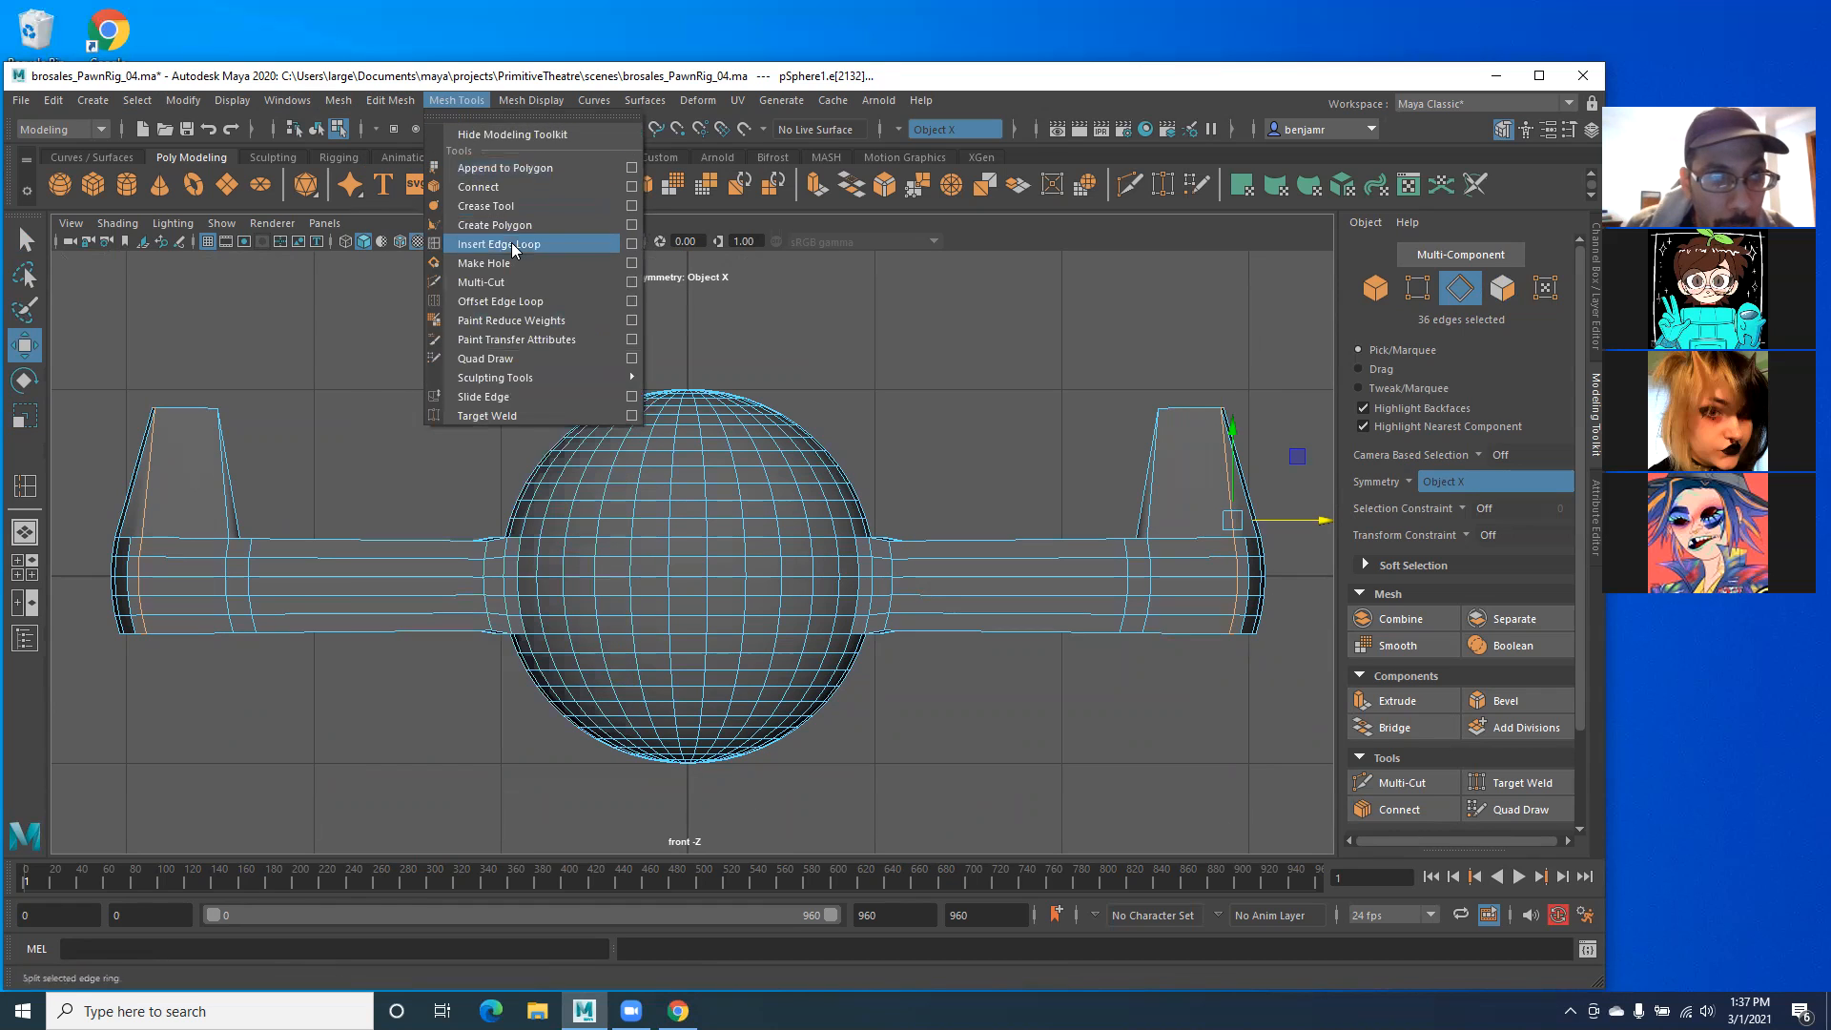
left_click(499, 244)
left_click_drag(1192, 540, 1095, 520)
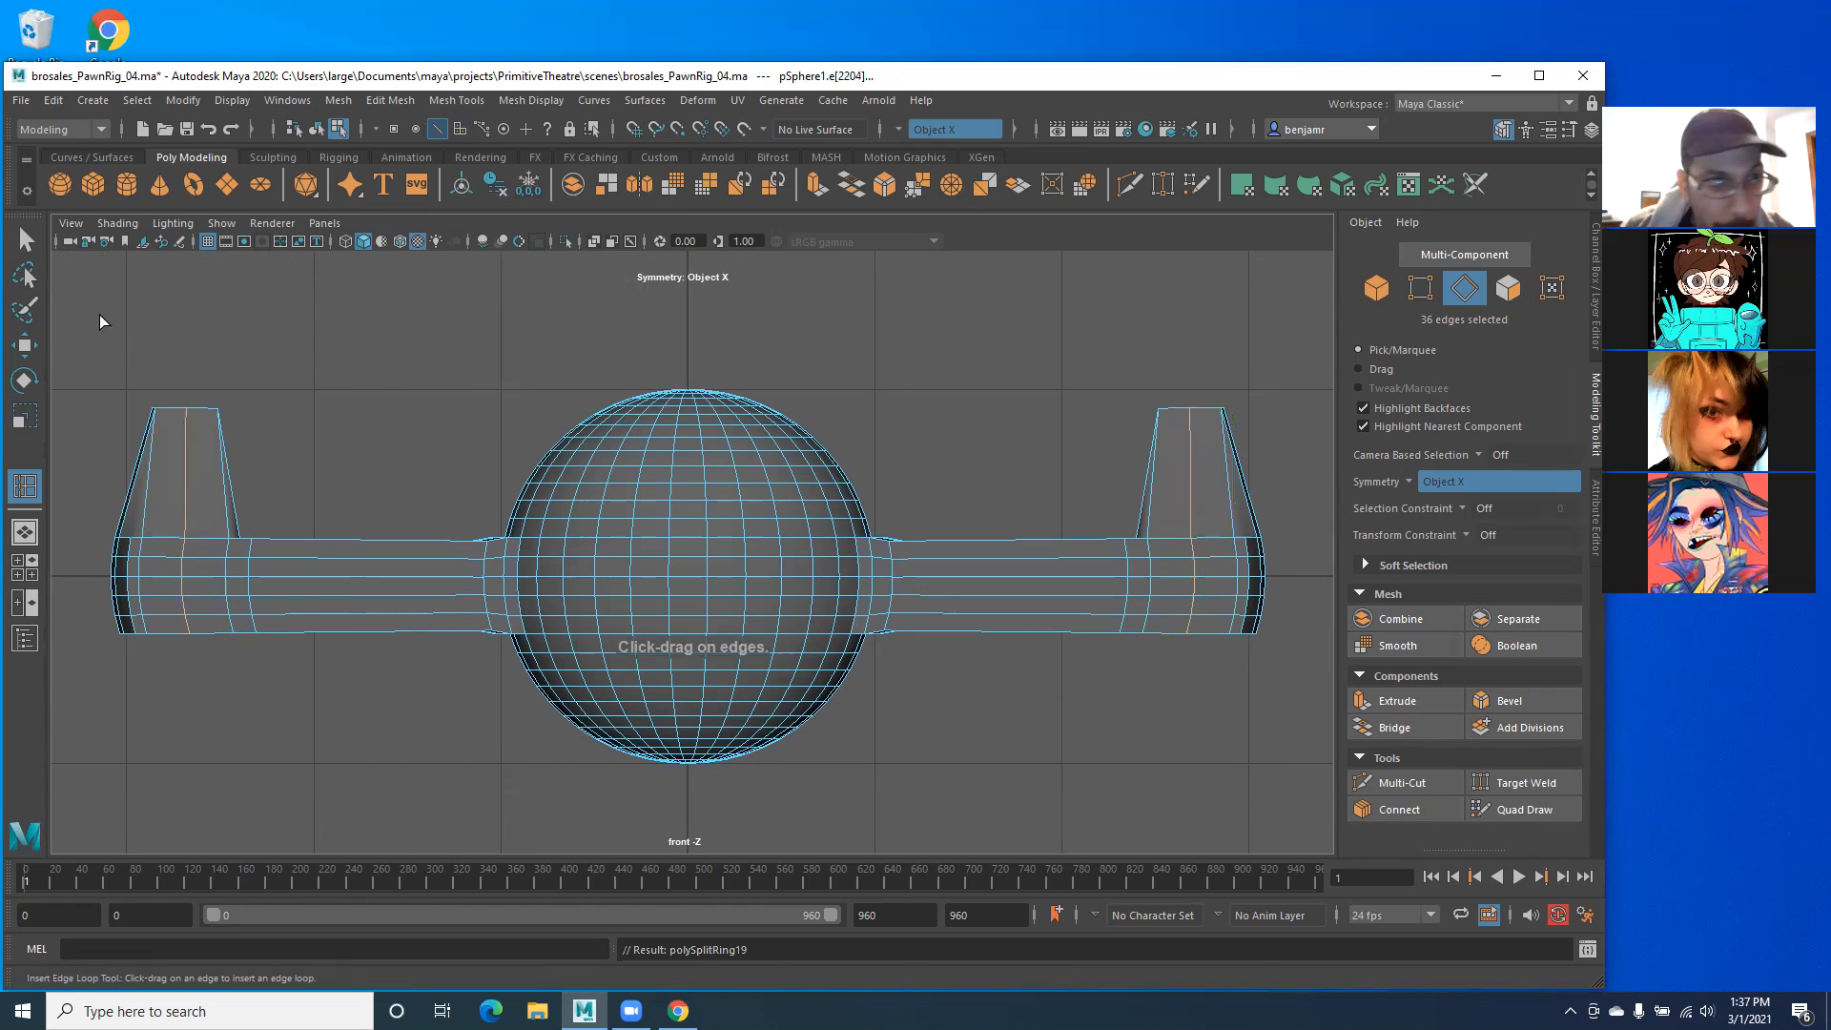
left_click(24, 239)
Step: Move the middle top vertices of both uprights up to about 1.16 in Y to form pointed tips
right_click_drag(1179, 458, 1176, 353)
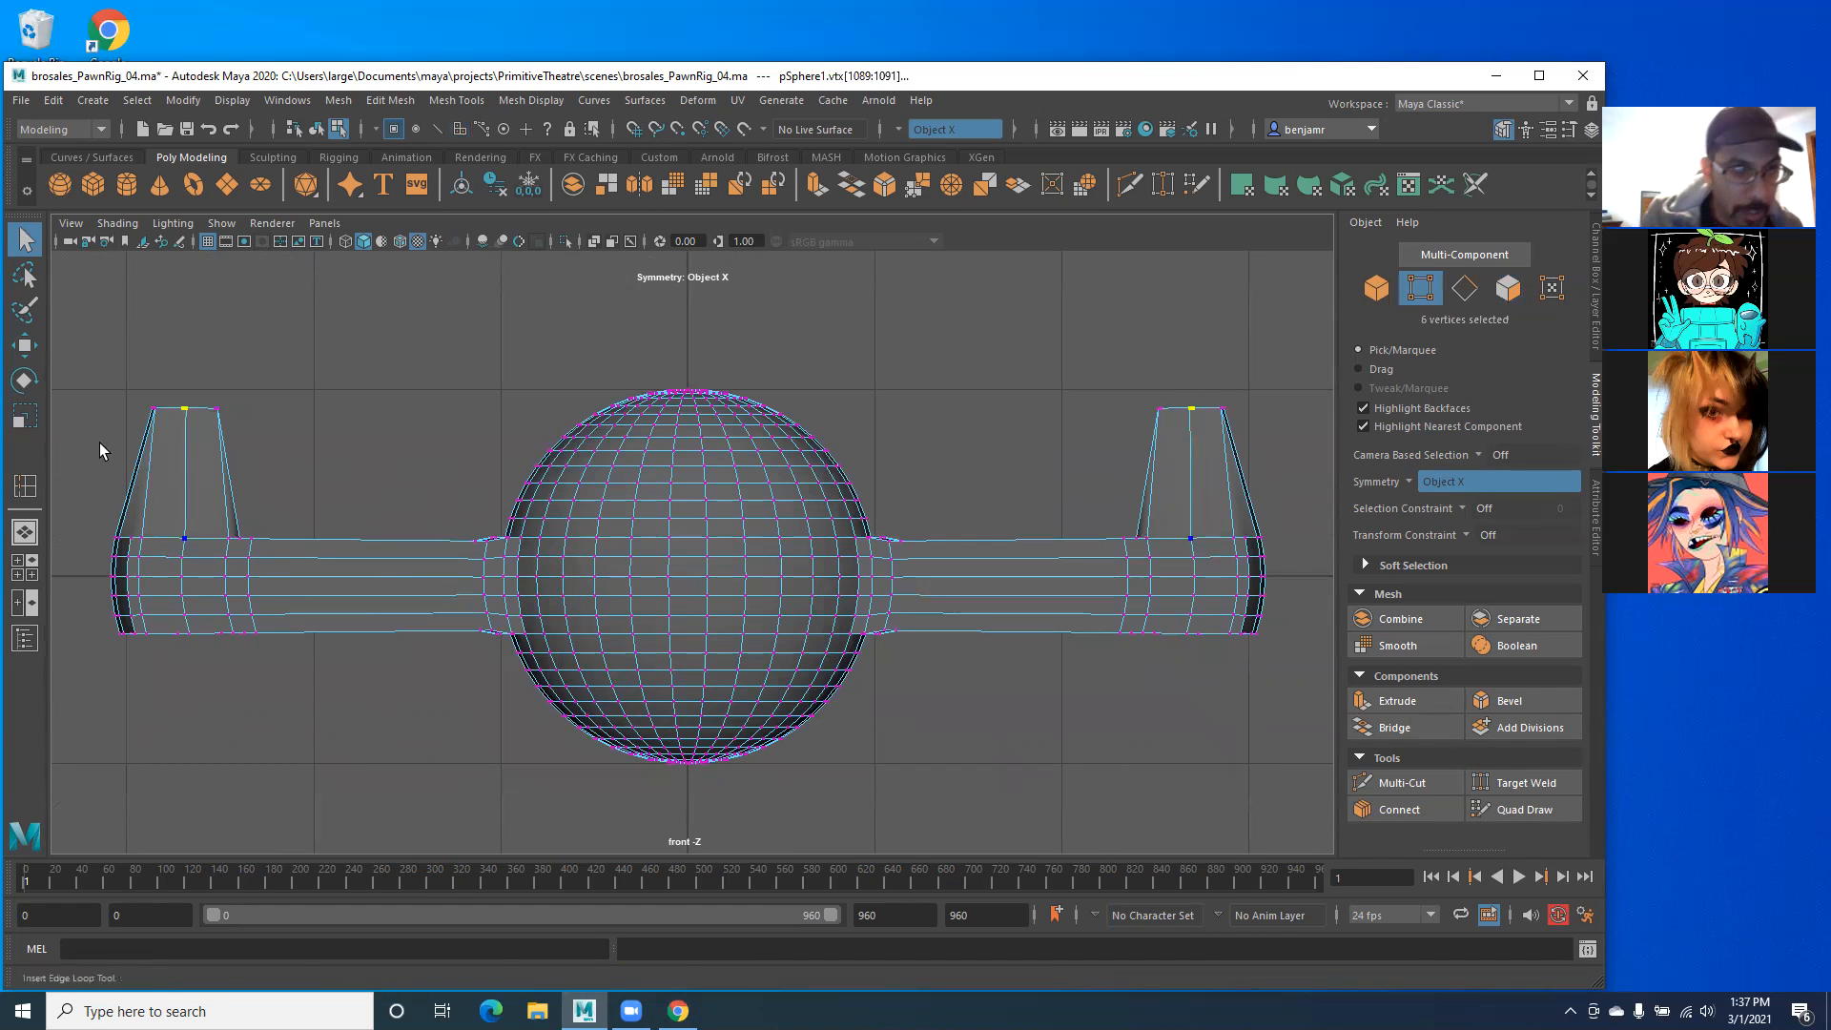
key("w")
left_click_drag(1192, 324, 1183, 277)
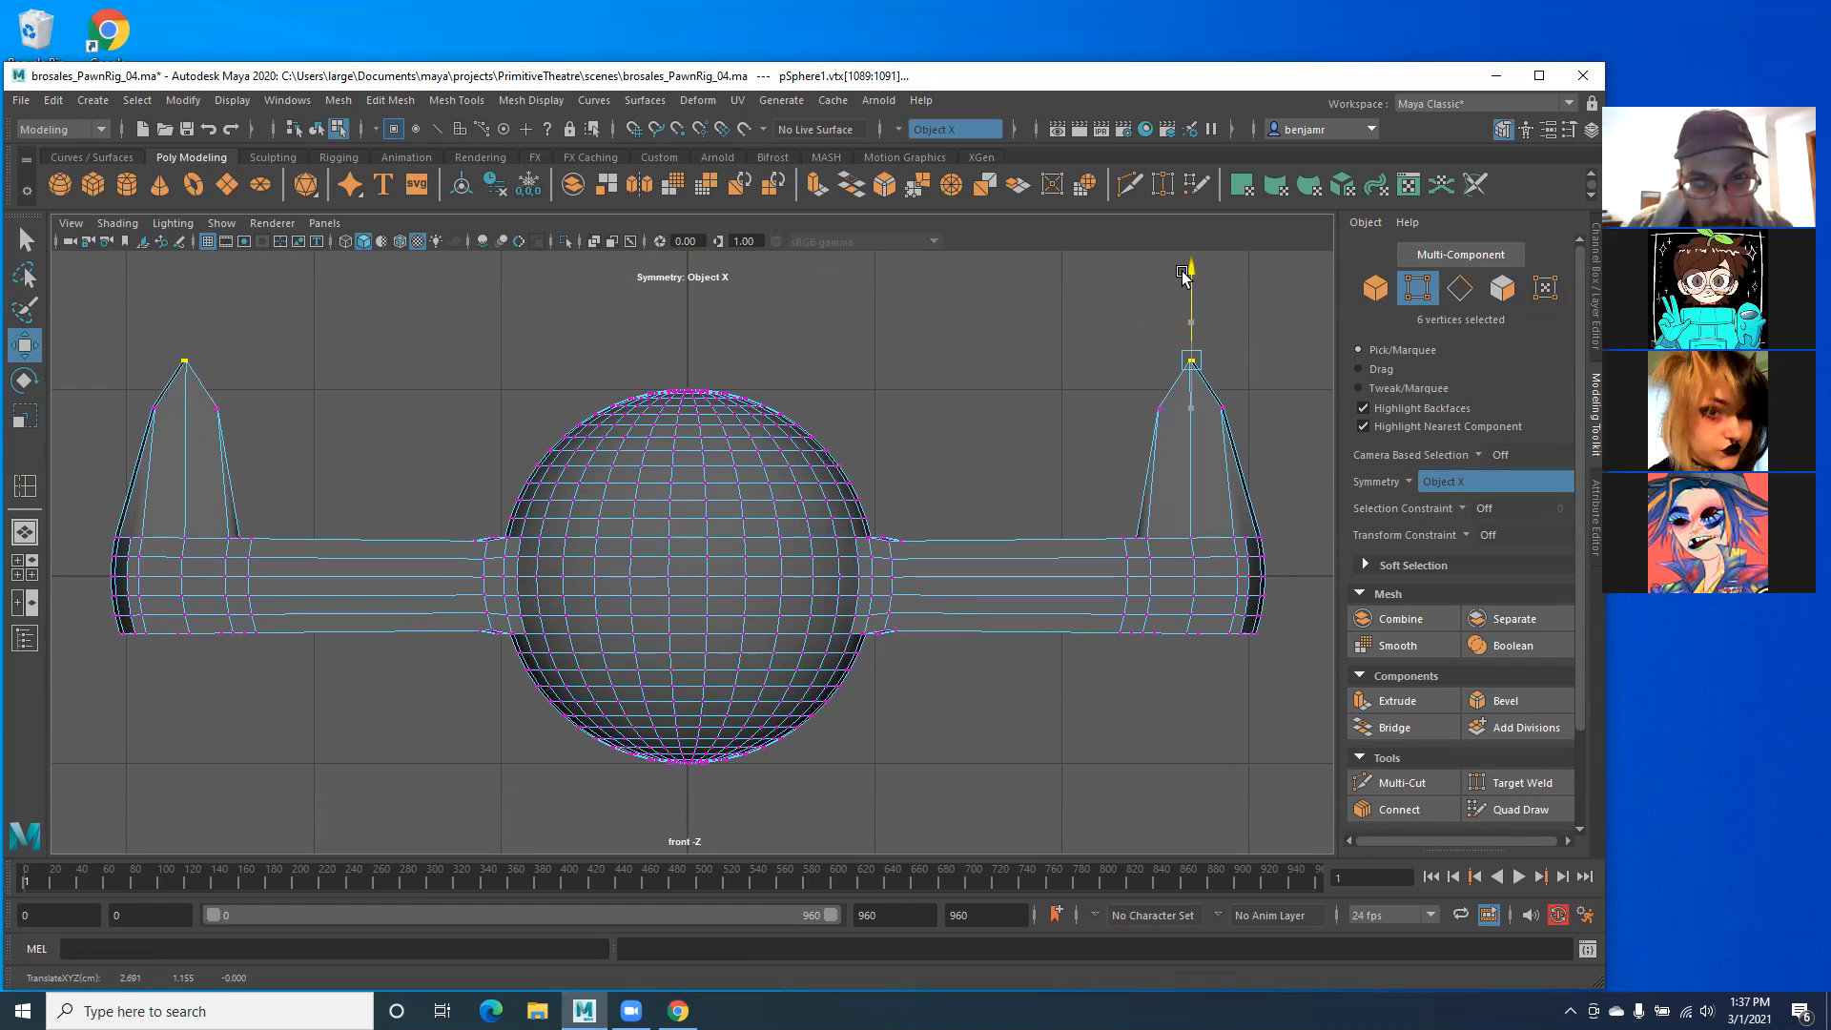
left_click_drag(1271, 359, 1227, 382)
Step: Examine the armed sphere's edge and face density up close, and its construction history in object mode
right_click_drag(581, 520, 584, 426)
double_click(577, 596)
scroll(668, 563, "up", 3)
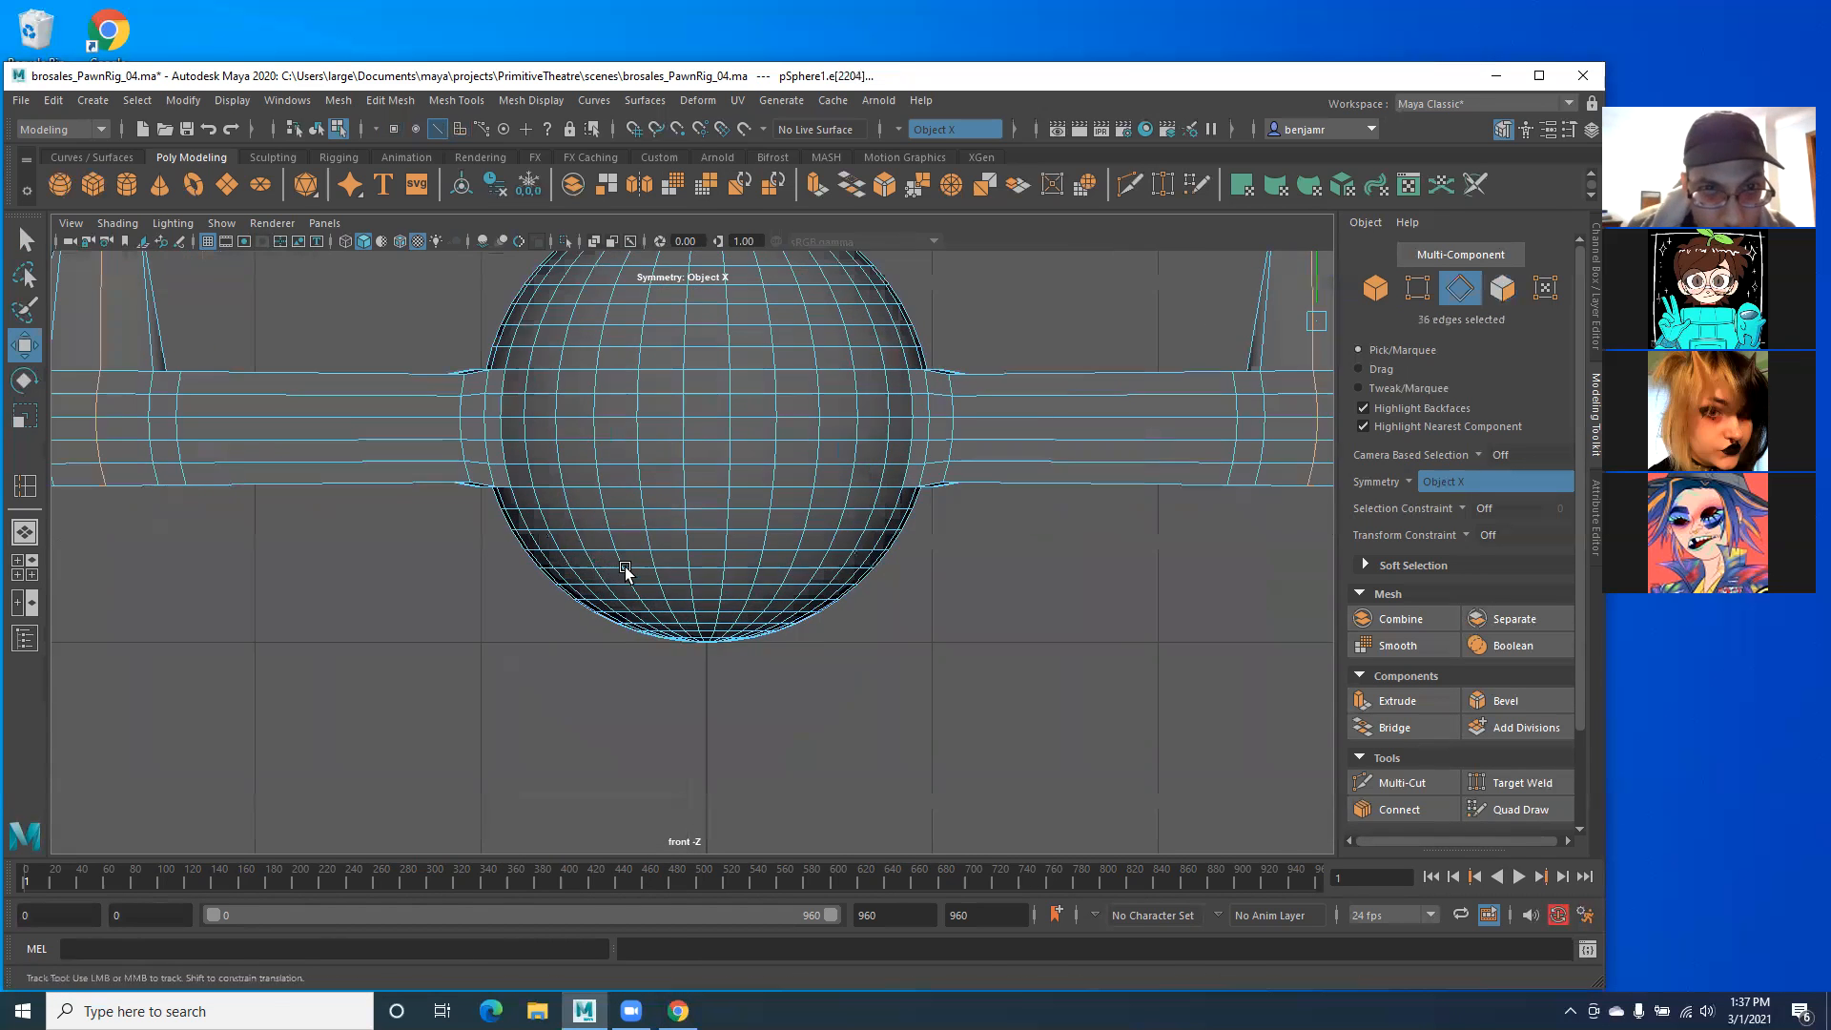
scroll(667, 562, "up", 3)
middle_click_drag(639, 534, 639, 494, "alt")
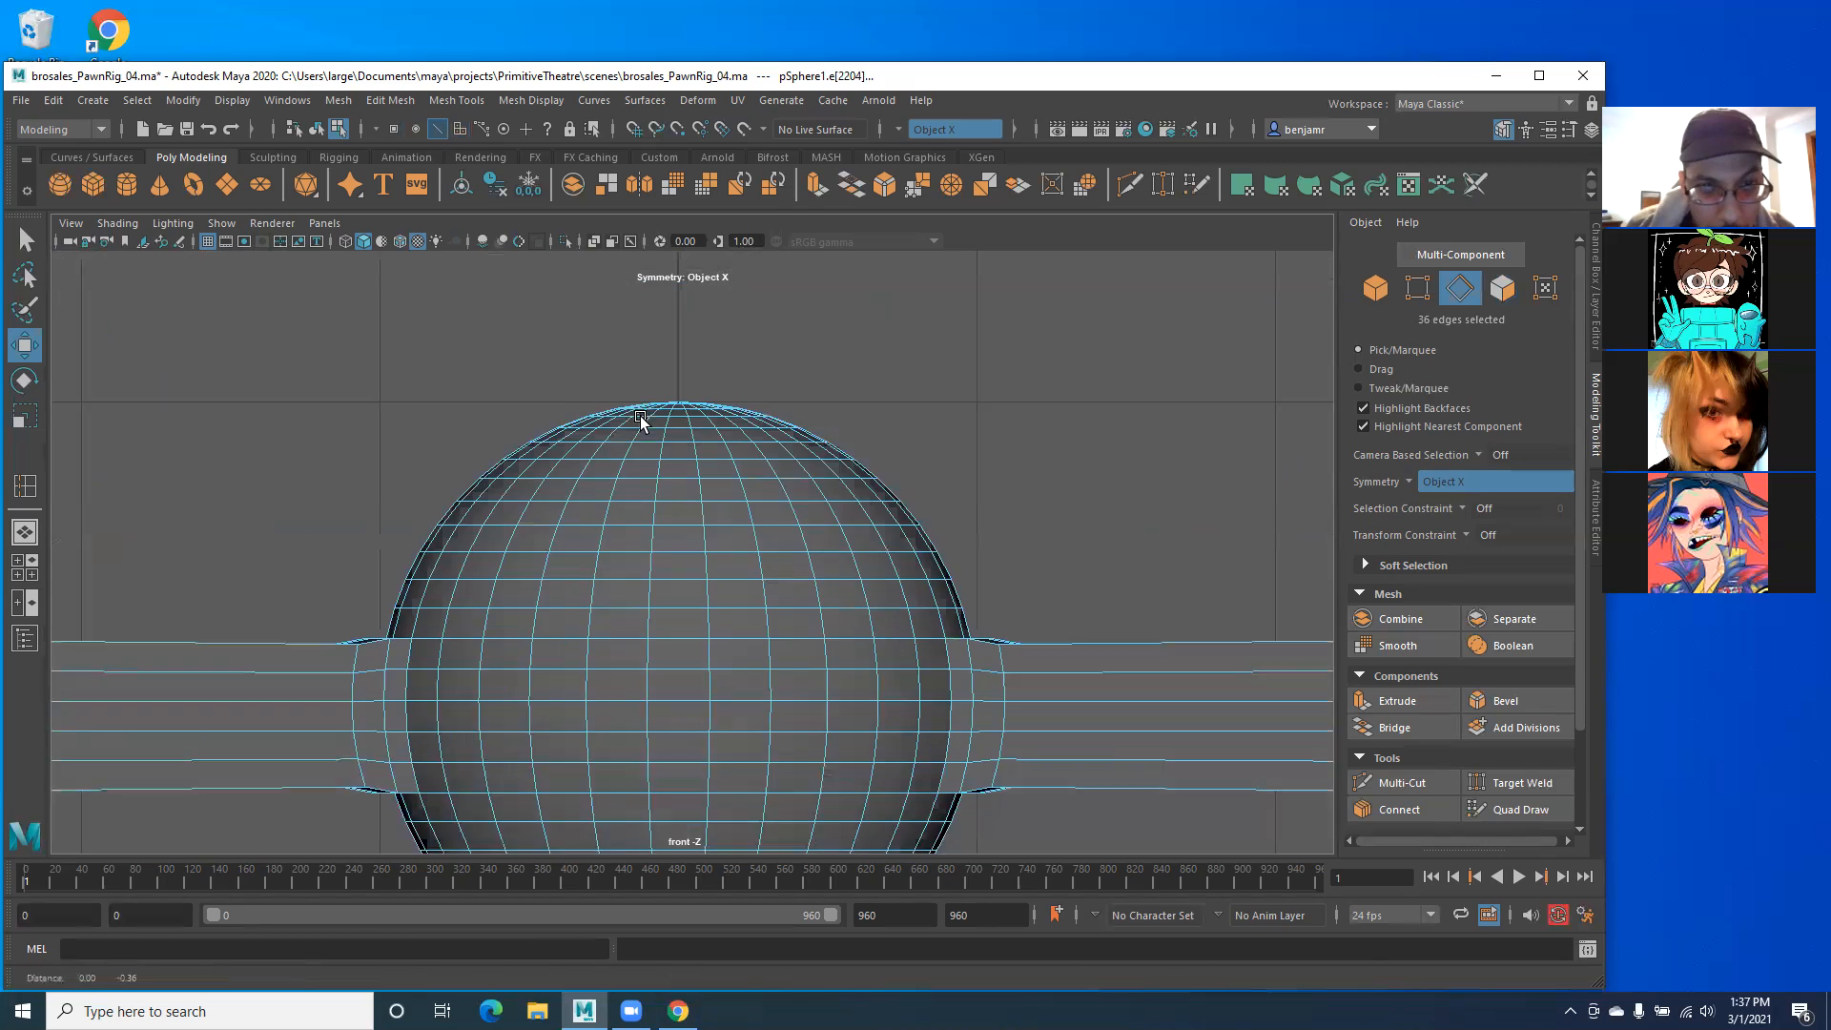
scroll(639, 494, "up", 2)
scroll(667, 544, "up", 2)
right_click_drag(658, 486, 657, 538)
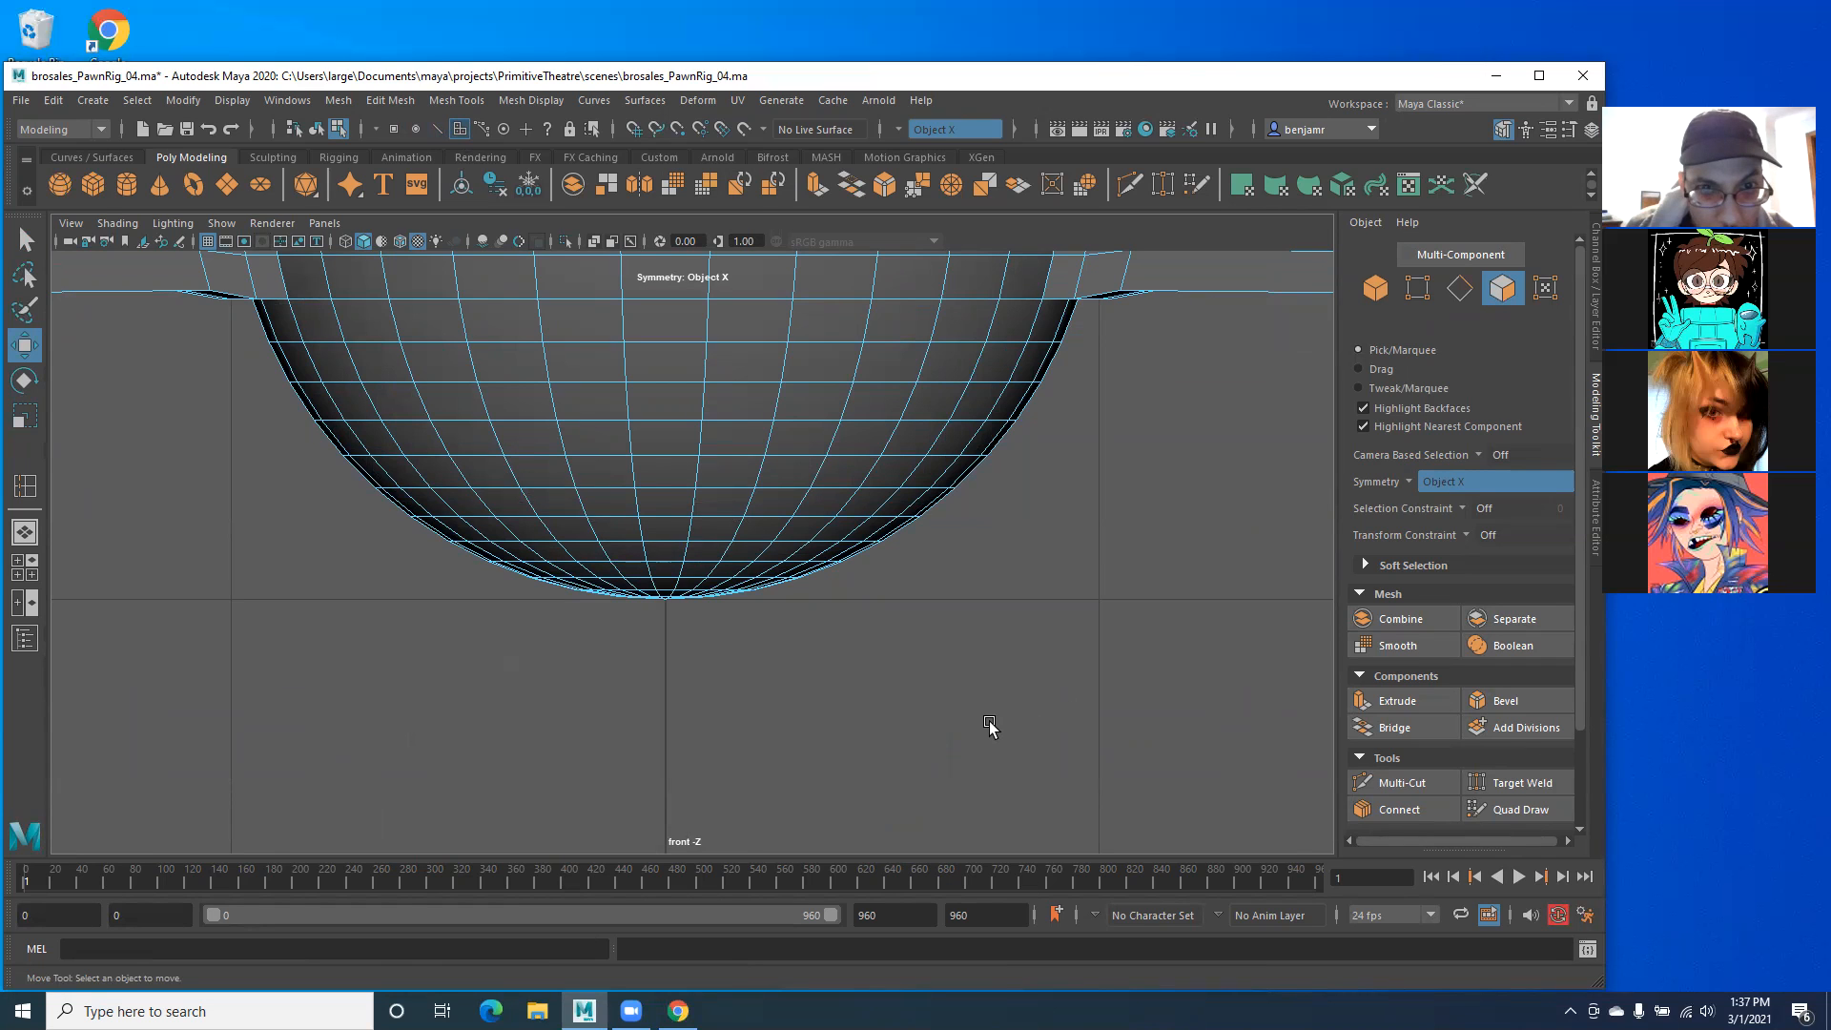
scroll(792, 534, "down", 5)
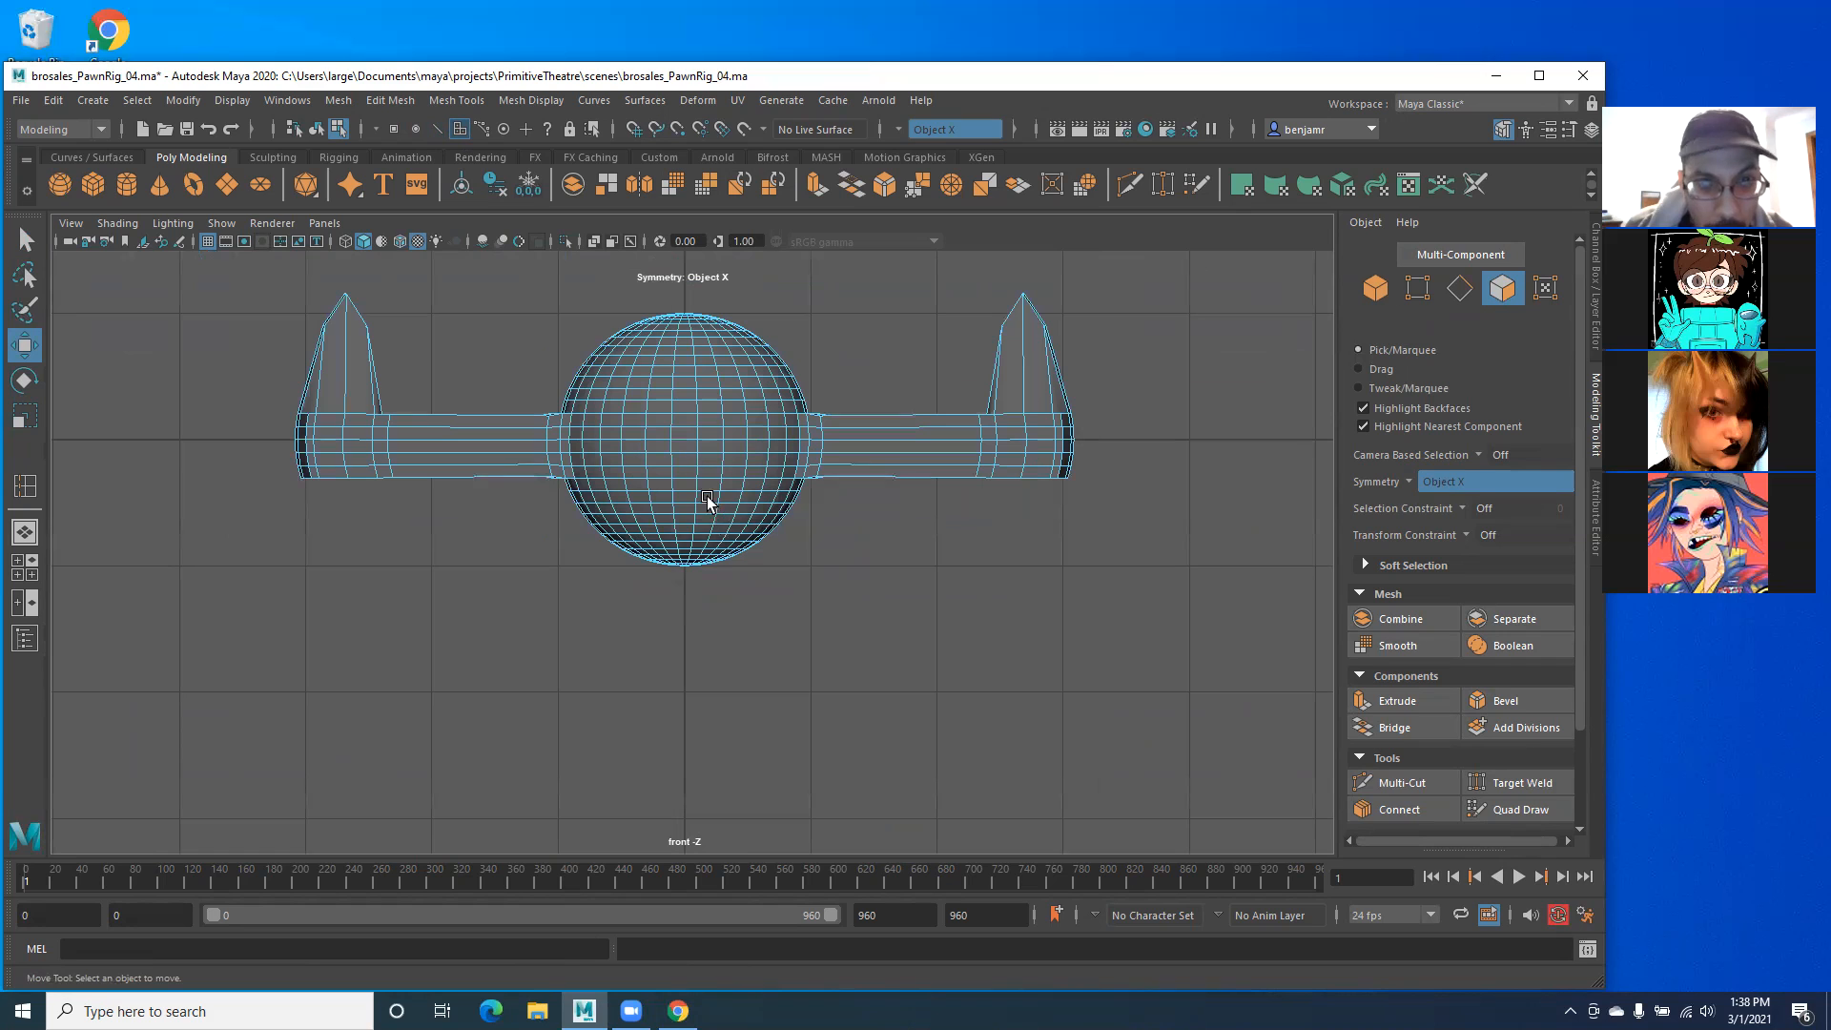
right_click_drag(703, 415, 790, 382)
left_click(1595, 290)
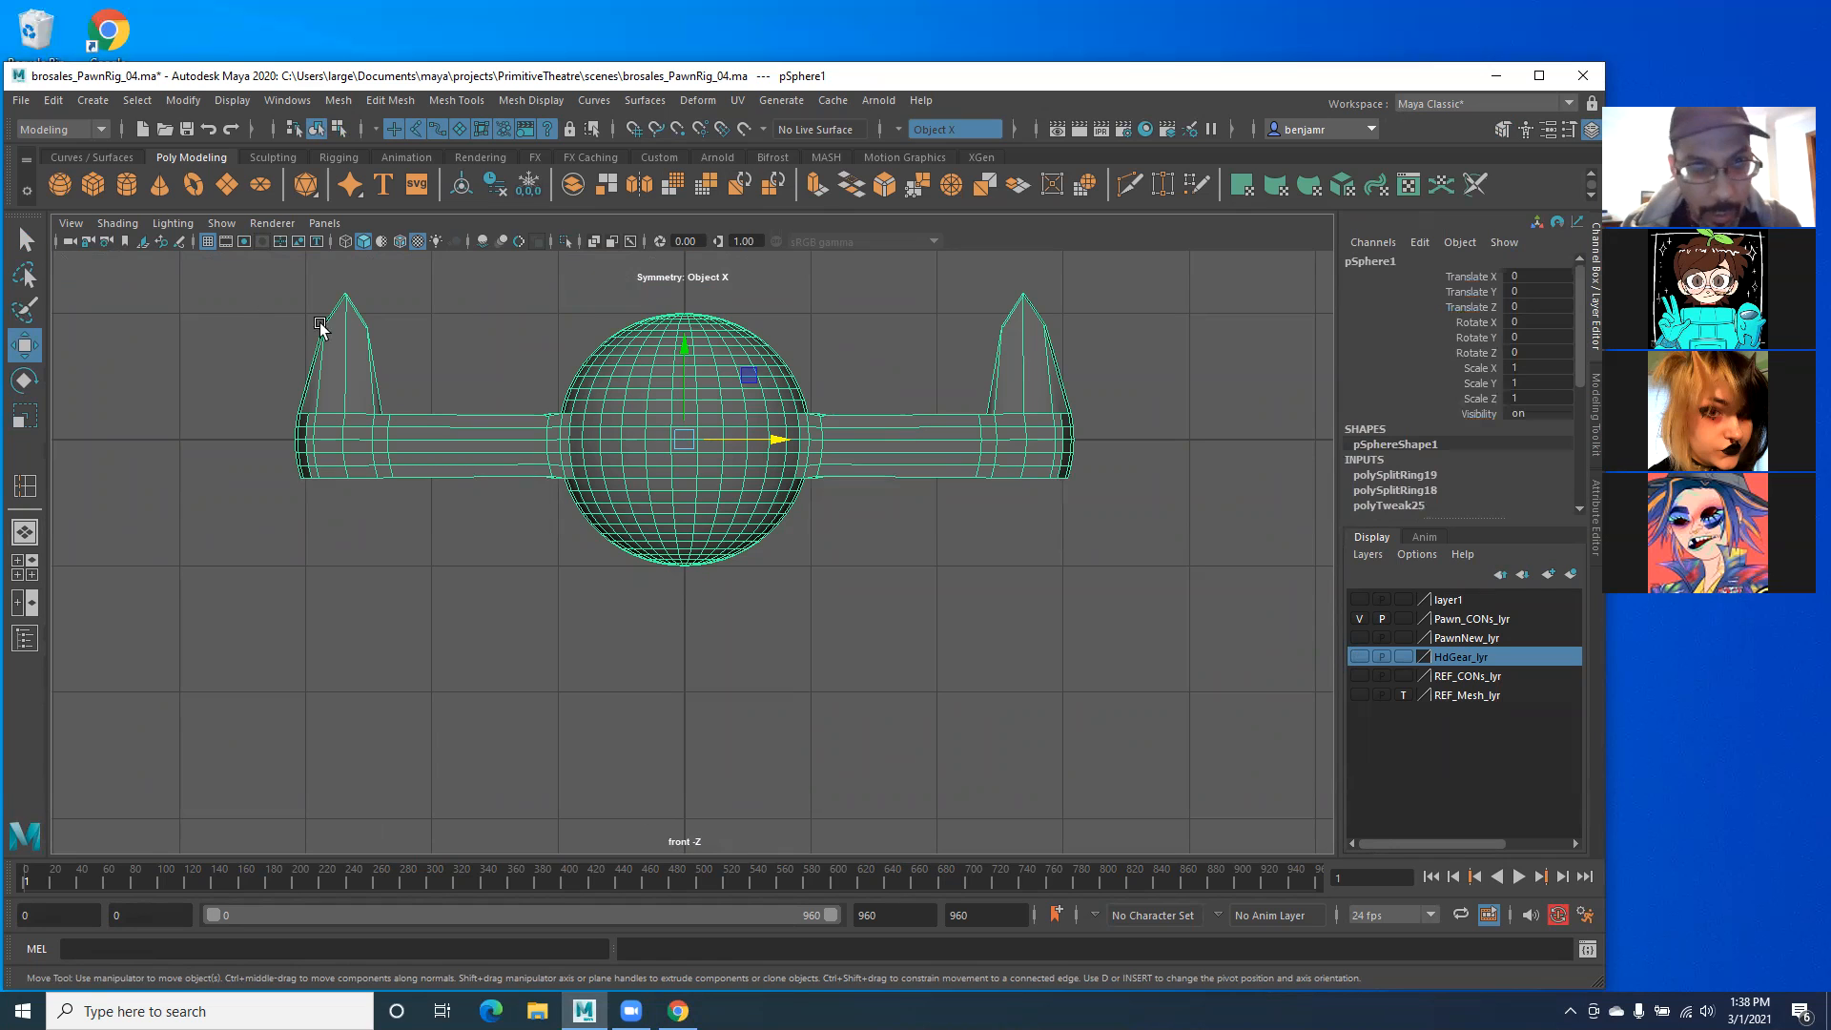
Step: Create a new polygon sphere and move it below the armed sphere to Translate Y -2.032
left_click(156, 388)
left_click(93, 101)
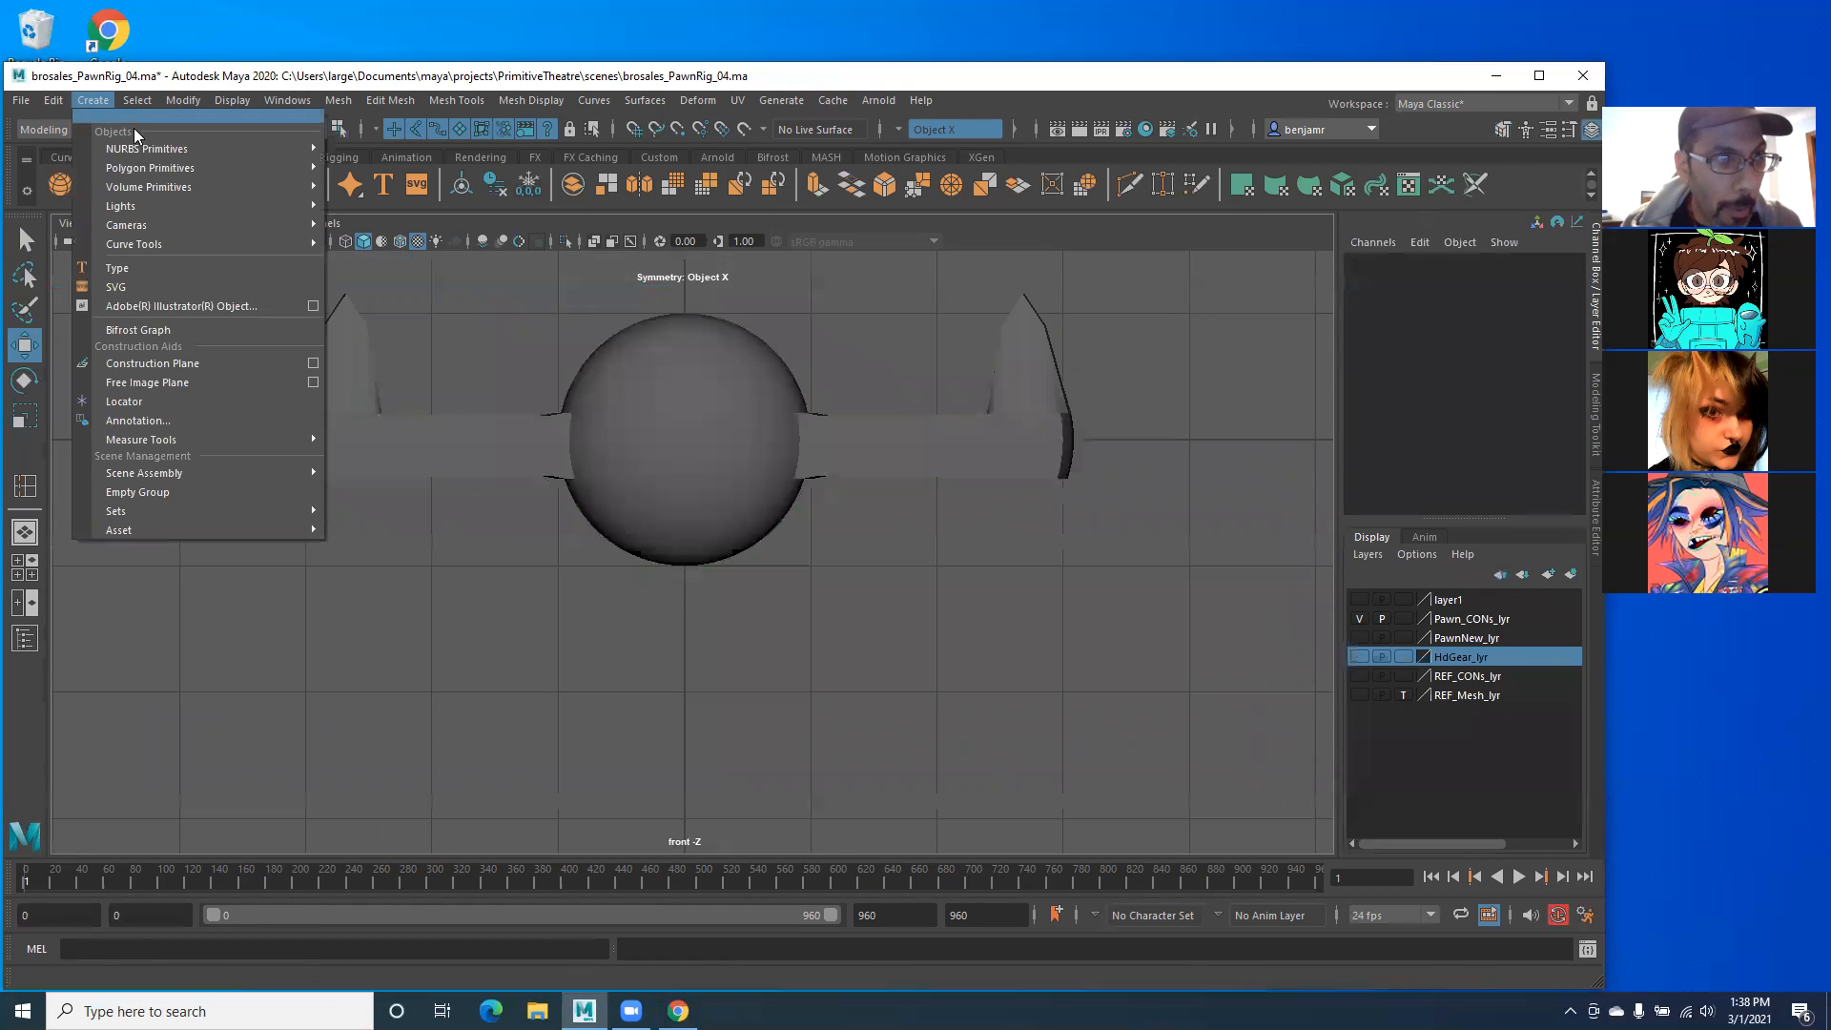
mouse_move(153, 168)
left_click(386, 170)
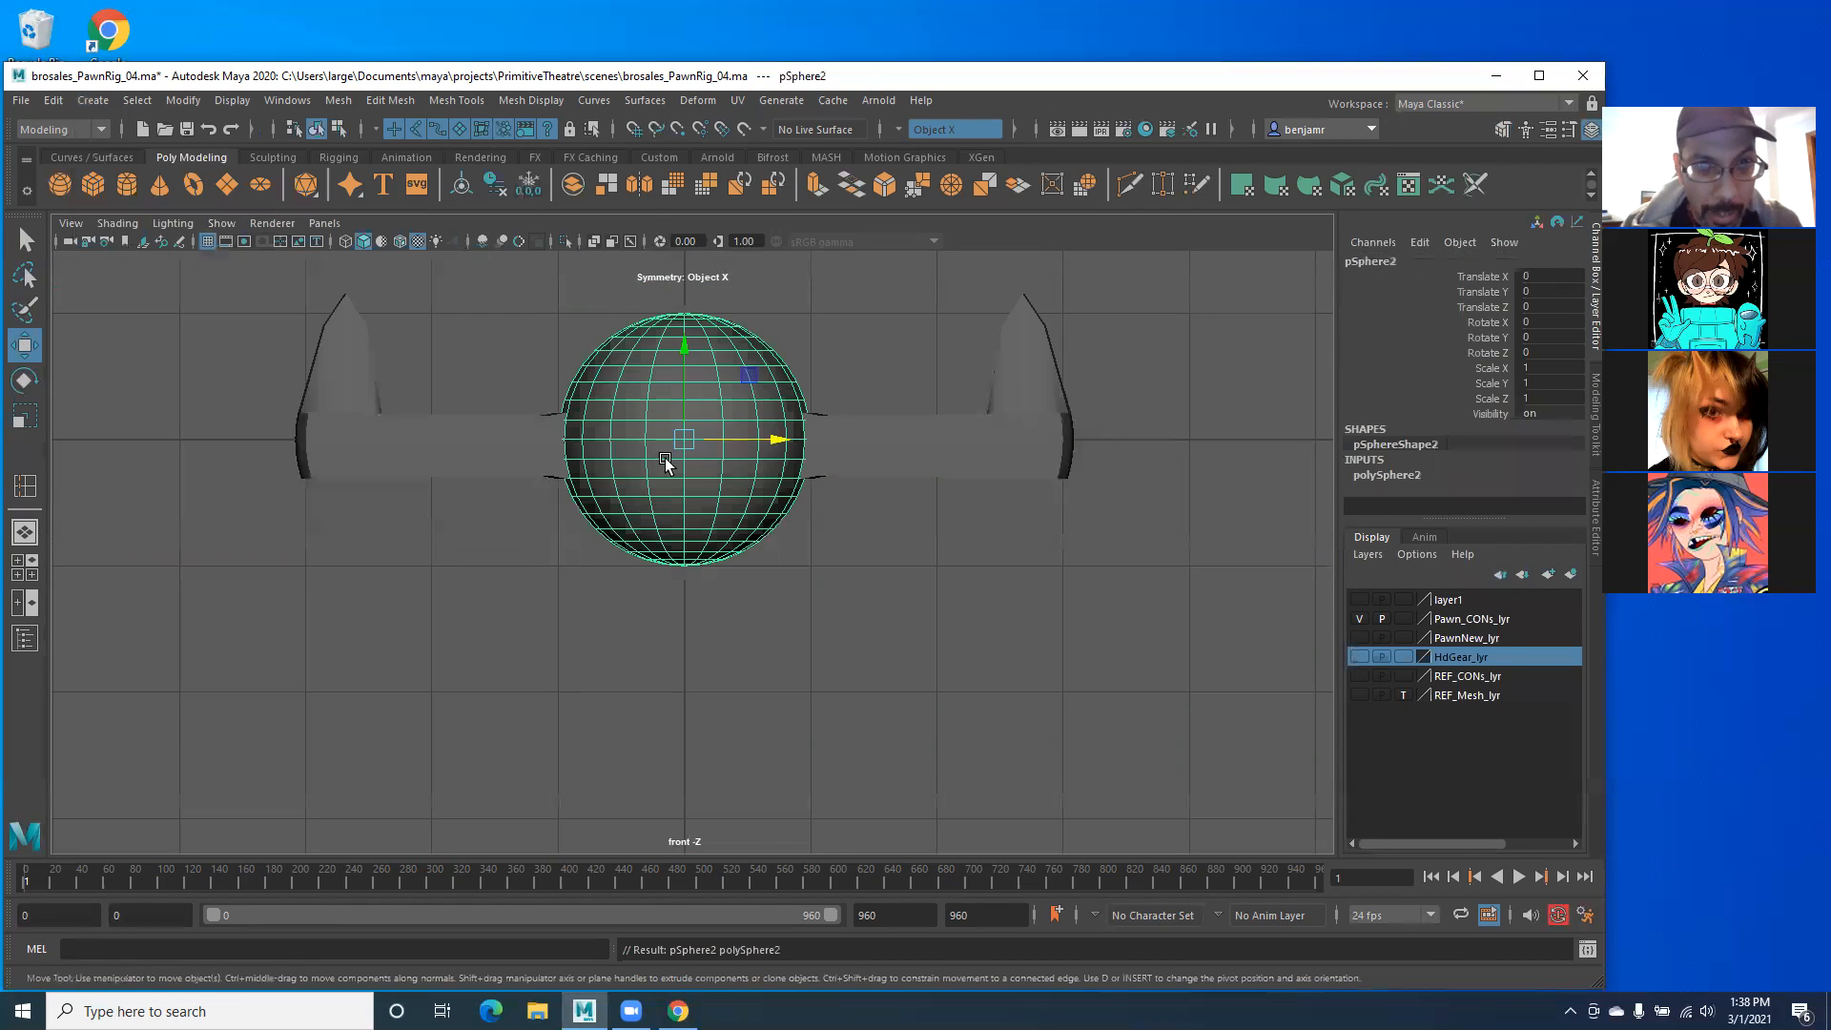
left_click_drag(695, 349, 734, 585)
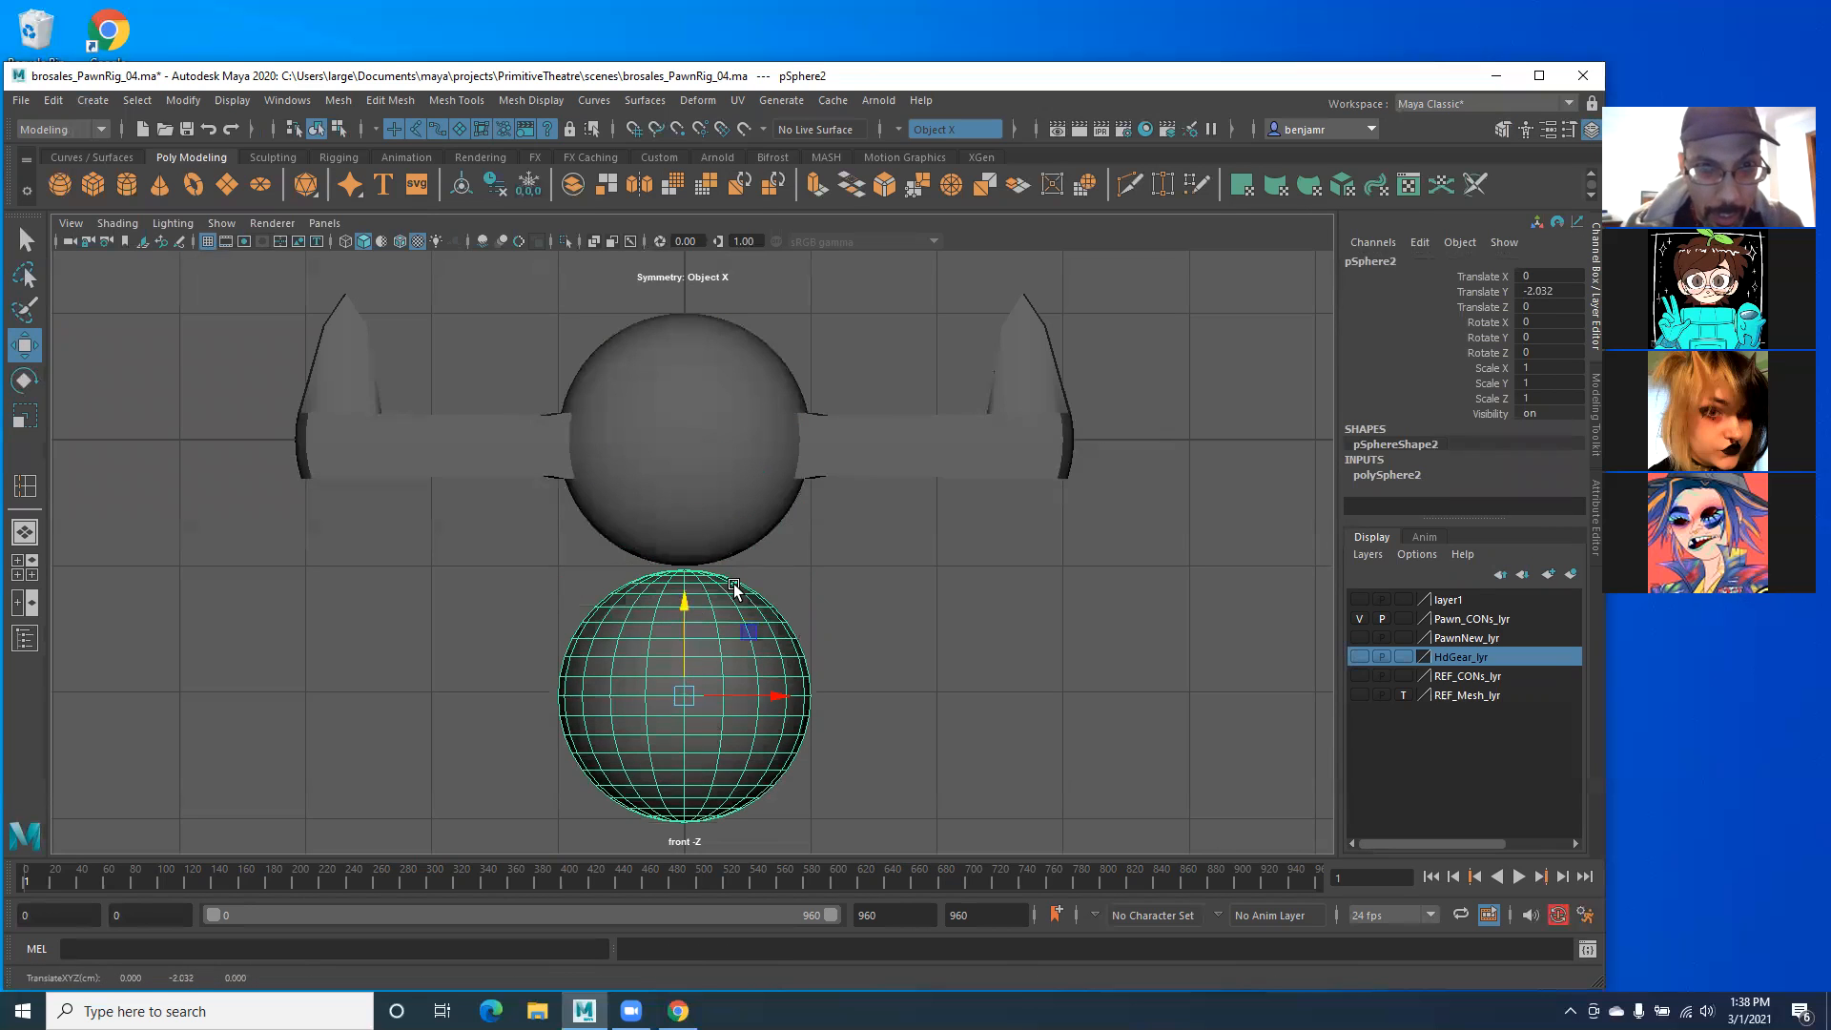
Step: Compare the new sphere's axis and height subdivision settings with the armed sphere's mesh and input history
left_click(1385, 475)
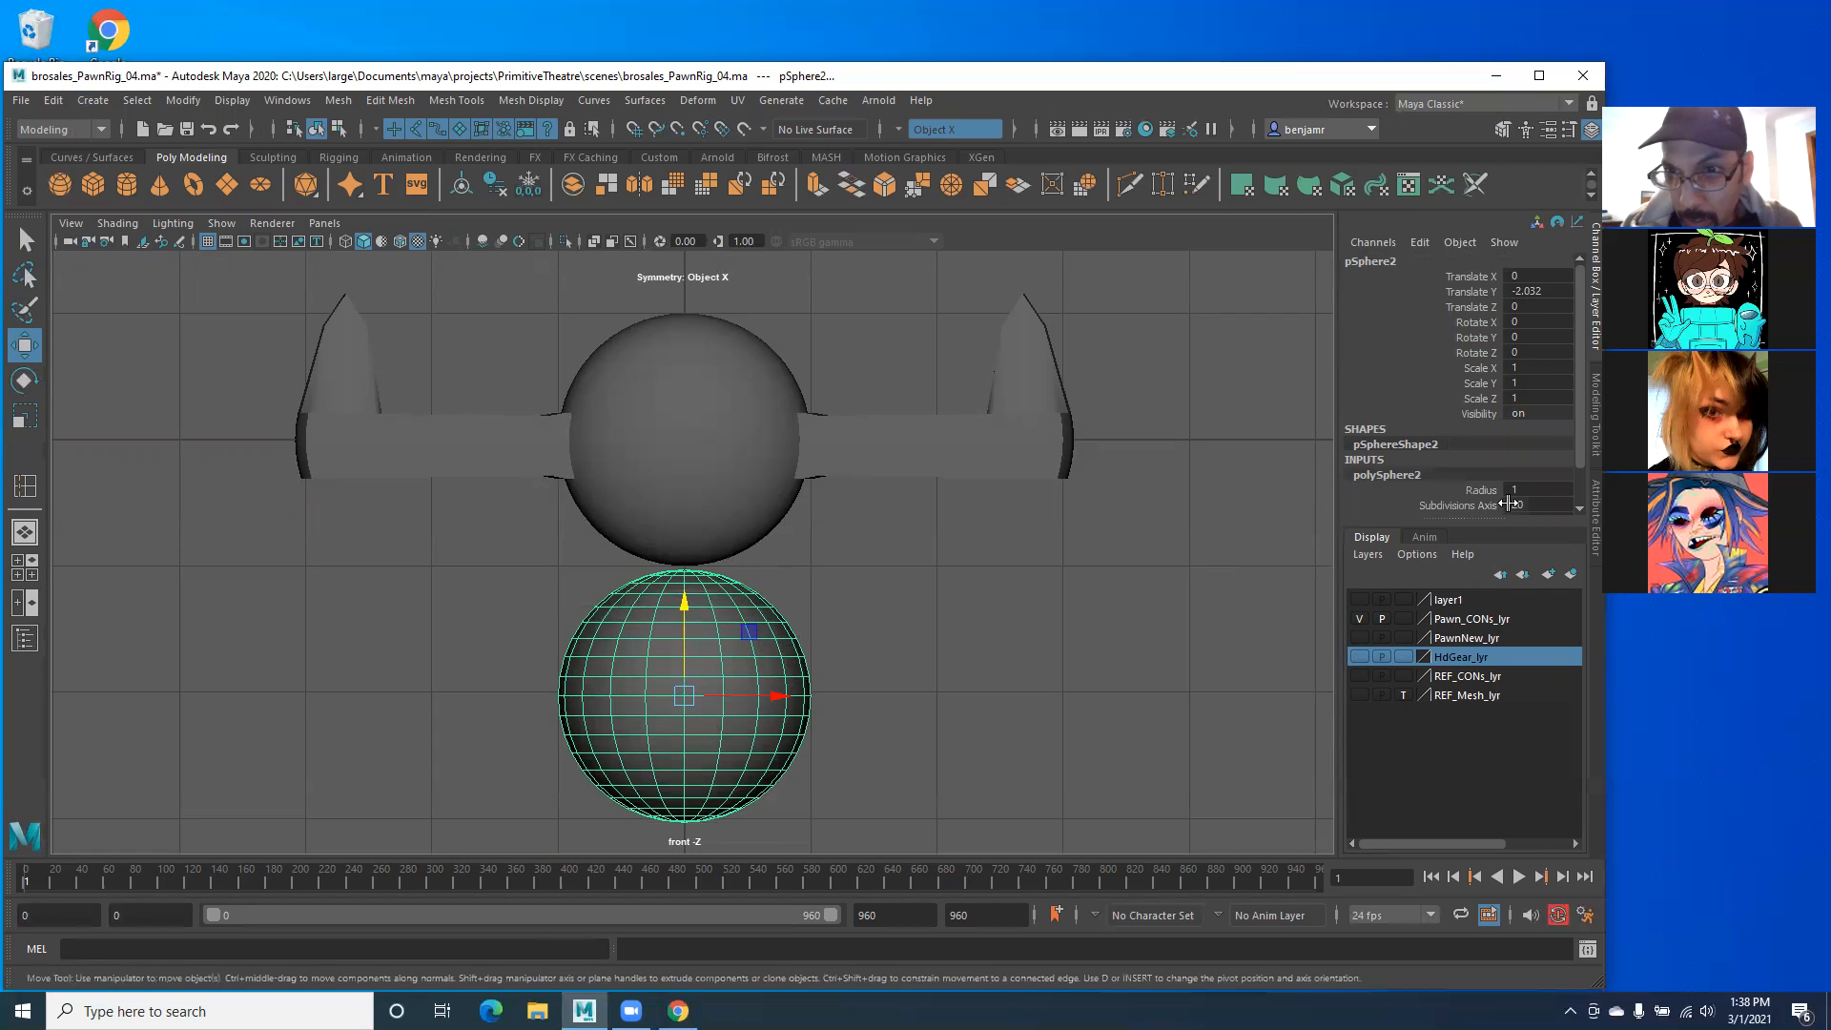
scroll(1510, 491, "down", 1)
left_click(742, 476)
left_click(752, 643)
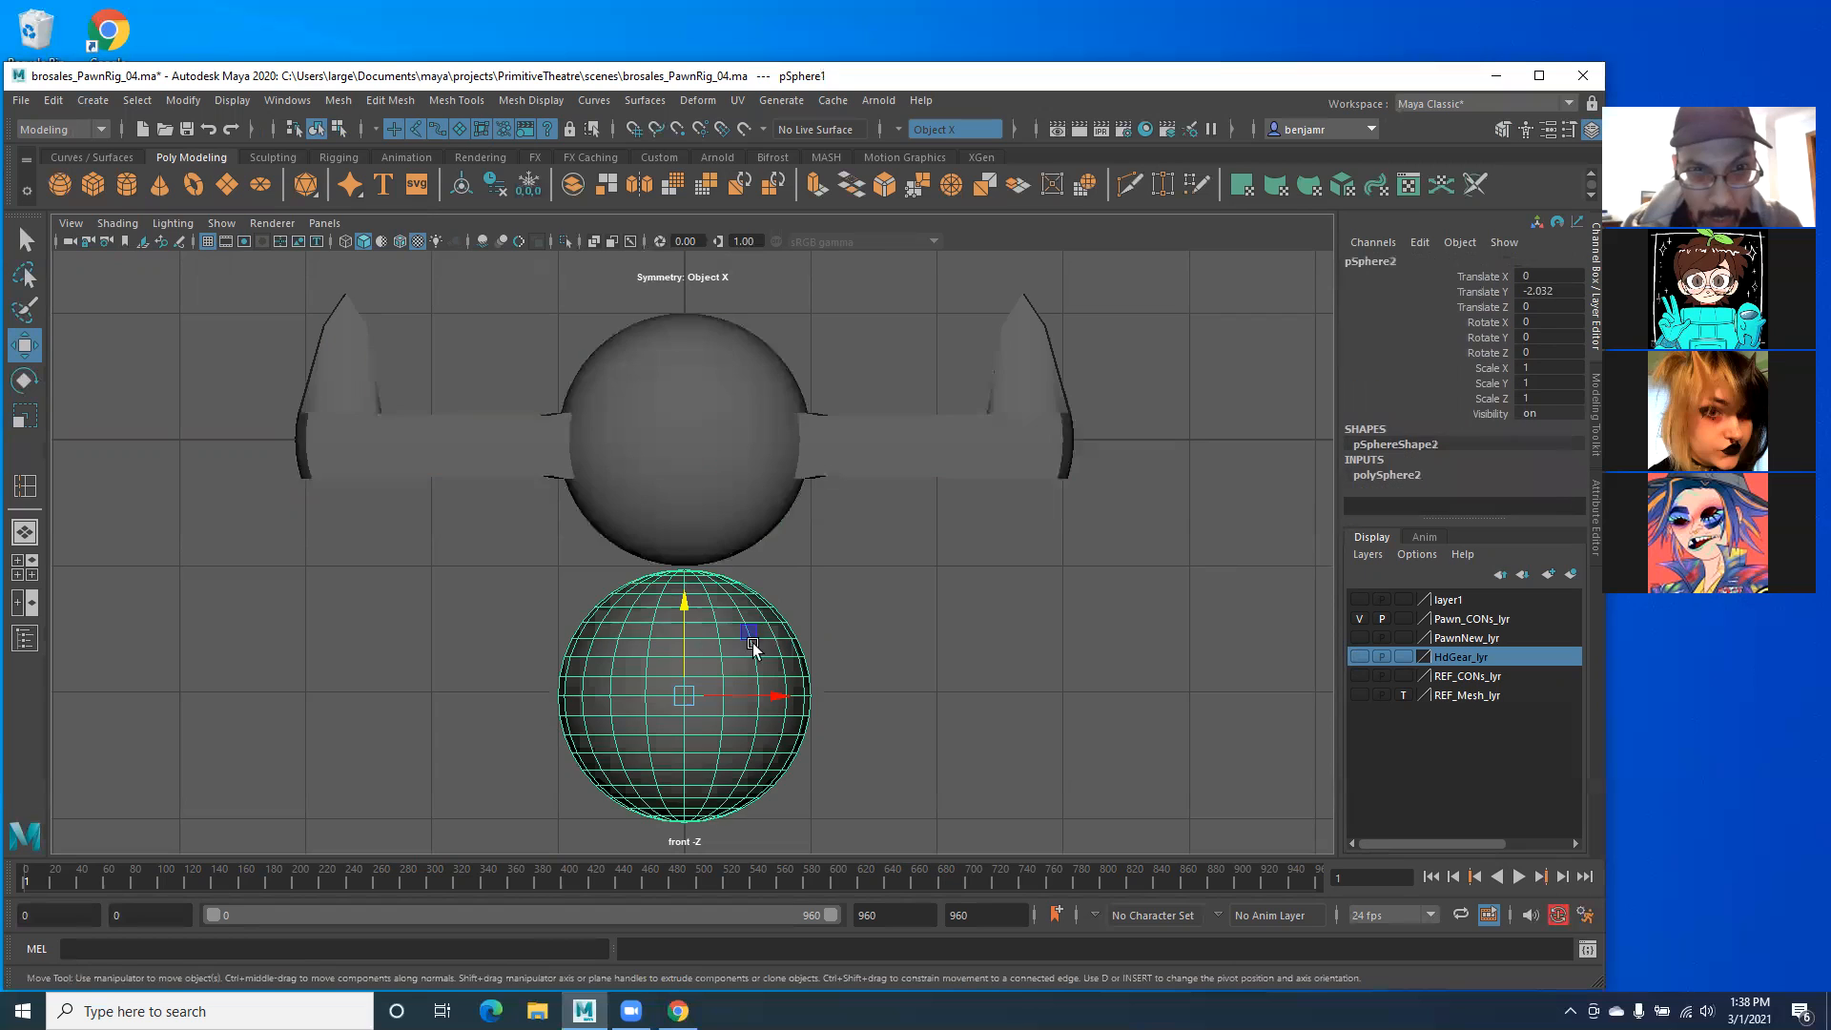
left_click(1373, 475)
scroll(1493, 485, "down", 1)
left_click_drag(1516, 462, 1524, 479)
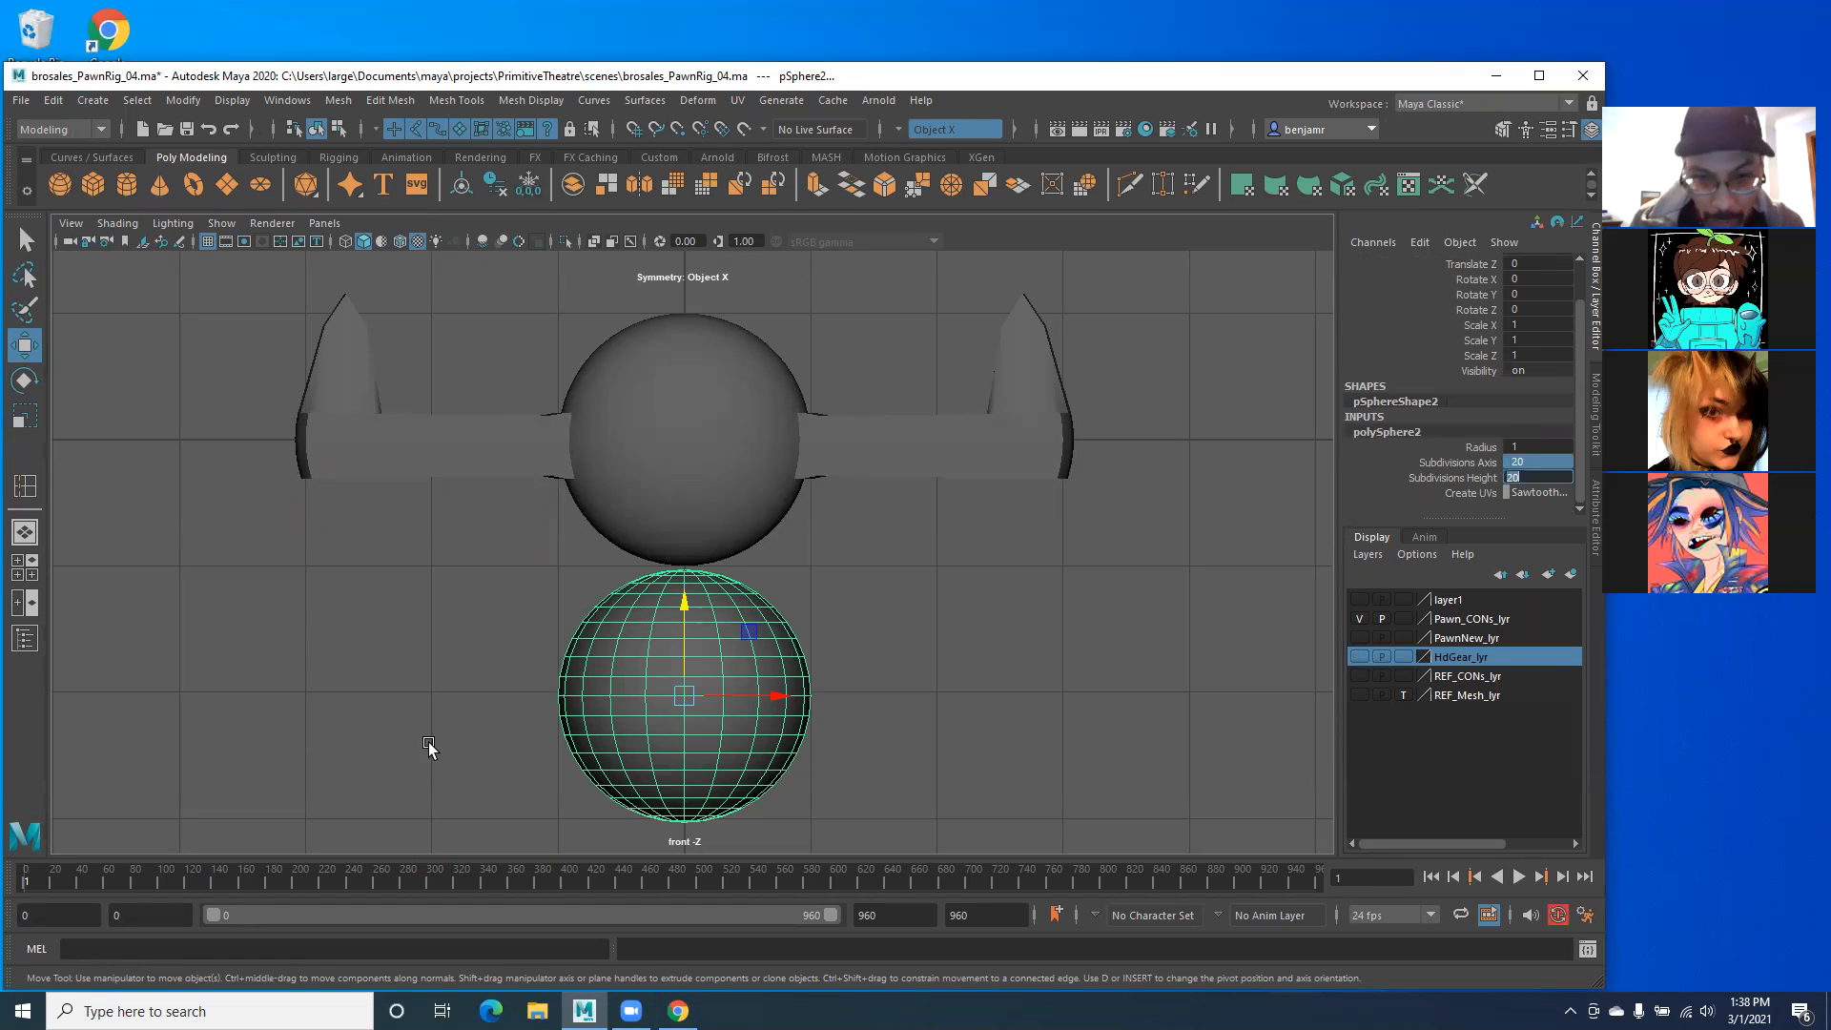
middle_click_drag(498, 683, 494, 611, "alt")
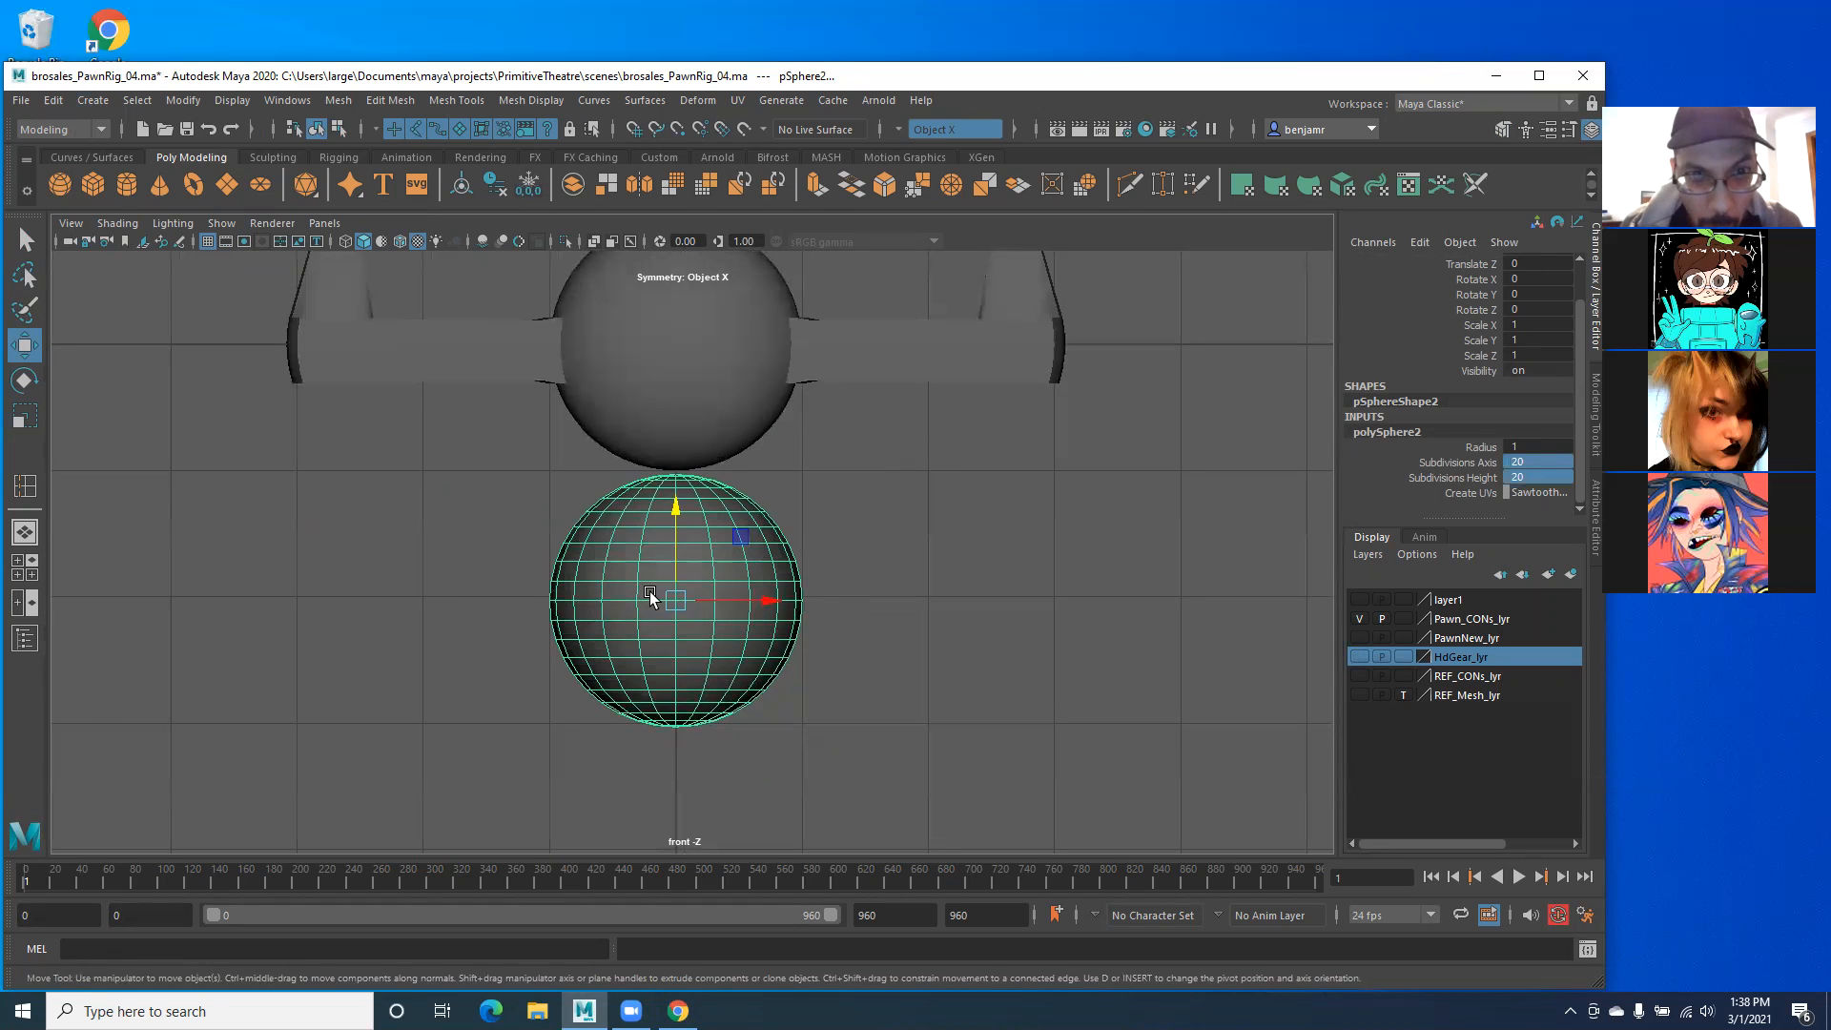
left_click(689, 421)
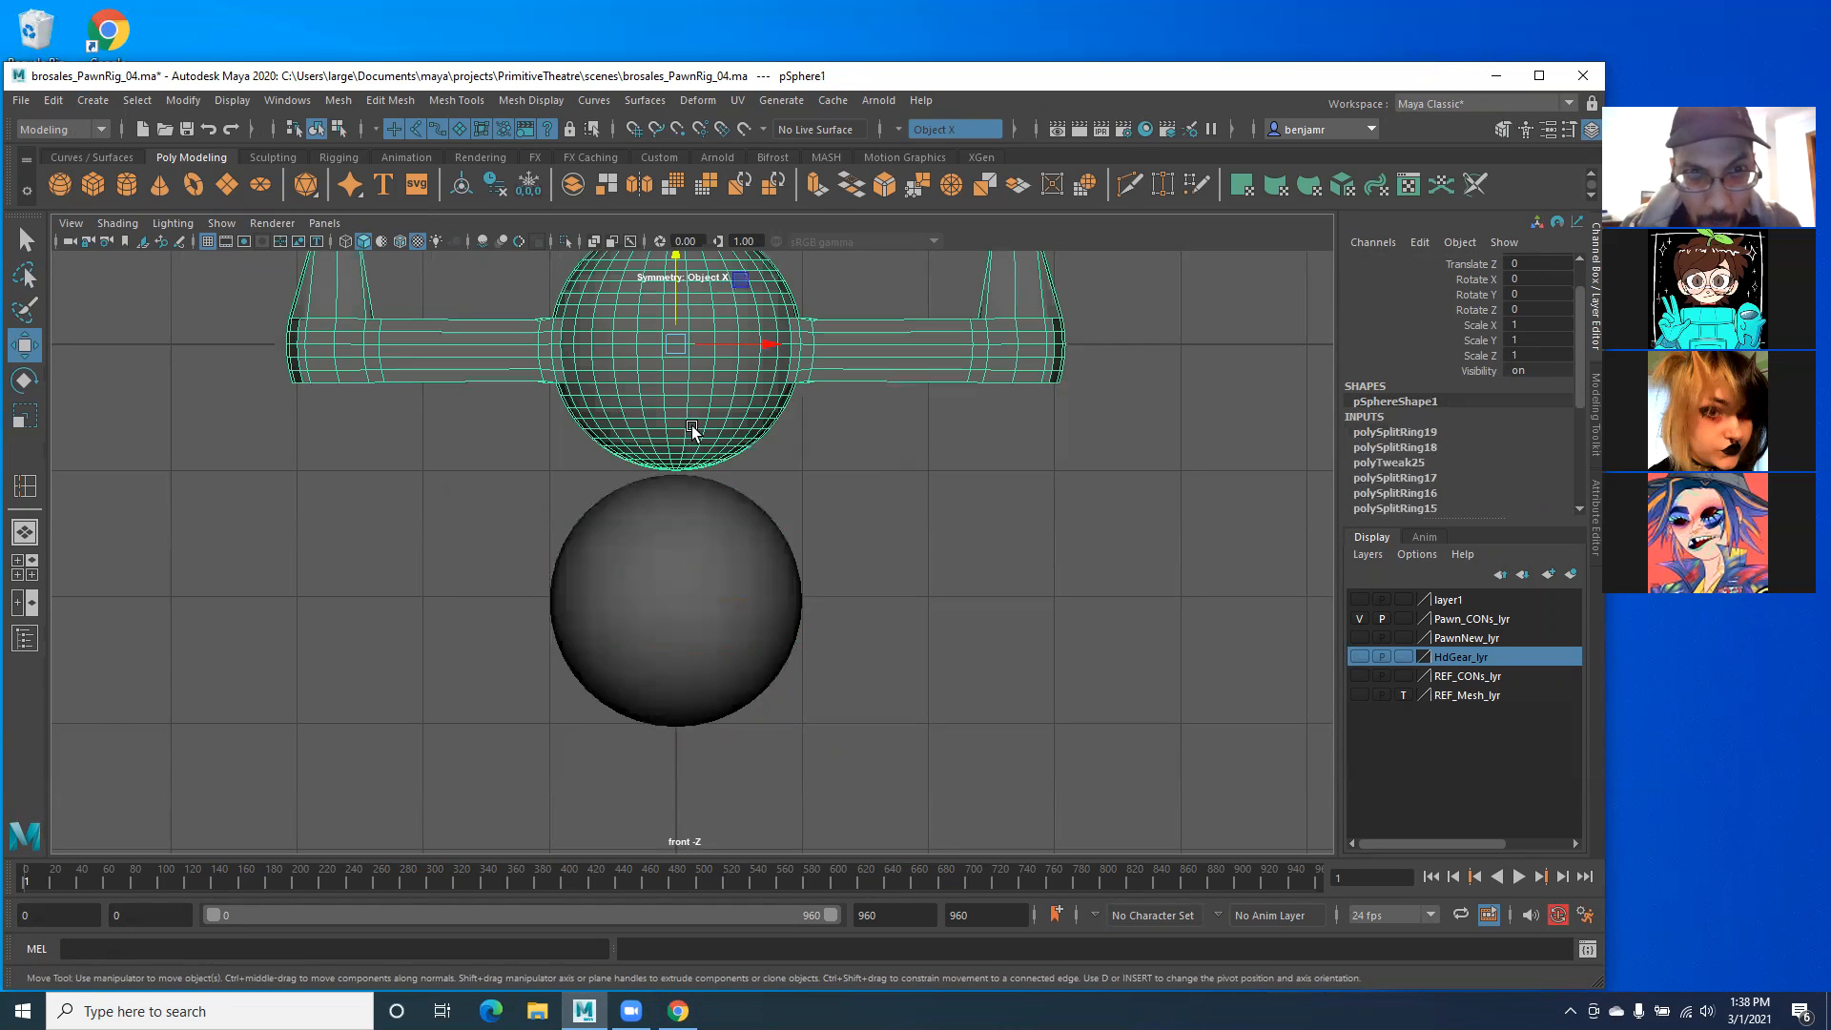
left_click(723, 569)
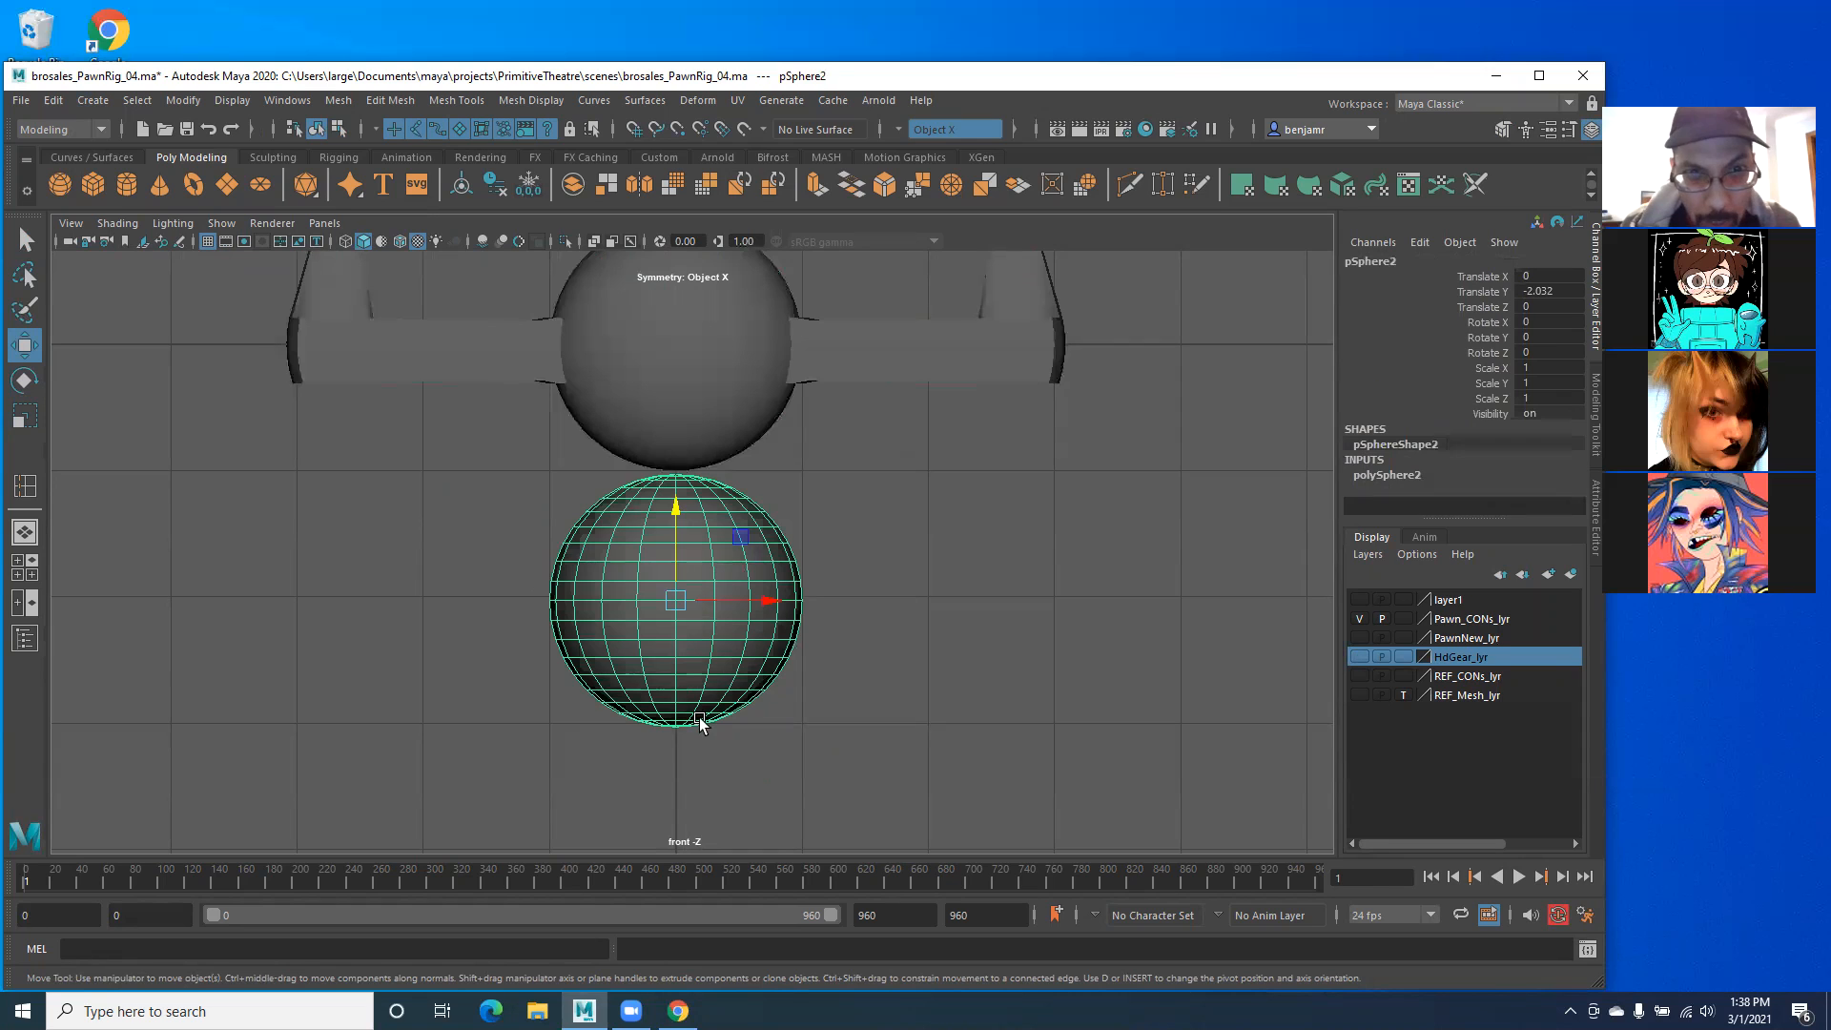
Step: Try a Subdivisions Height of 30 on the new sphere
left_click(1362, 477)
scroll(1433, 488, "down", 1)
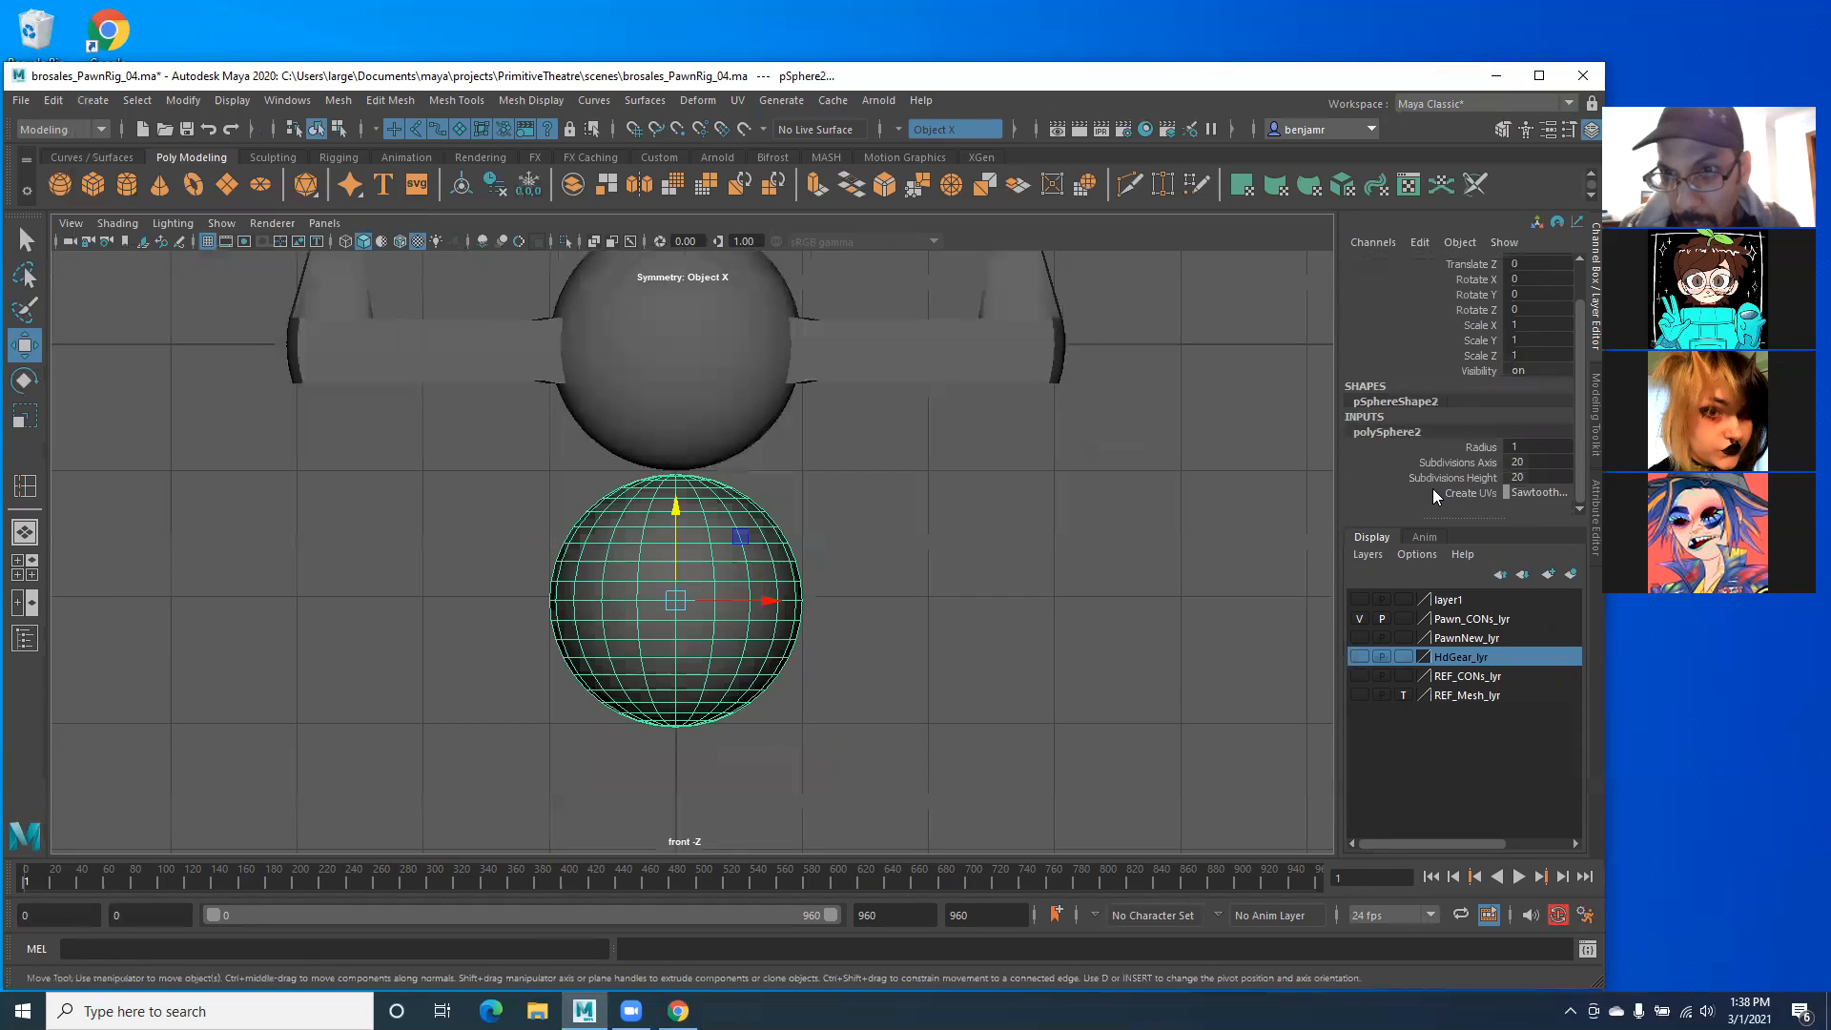
left_click(1525, 478)
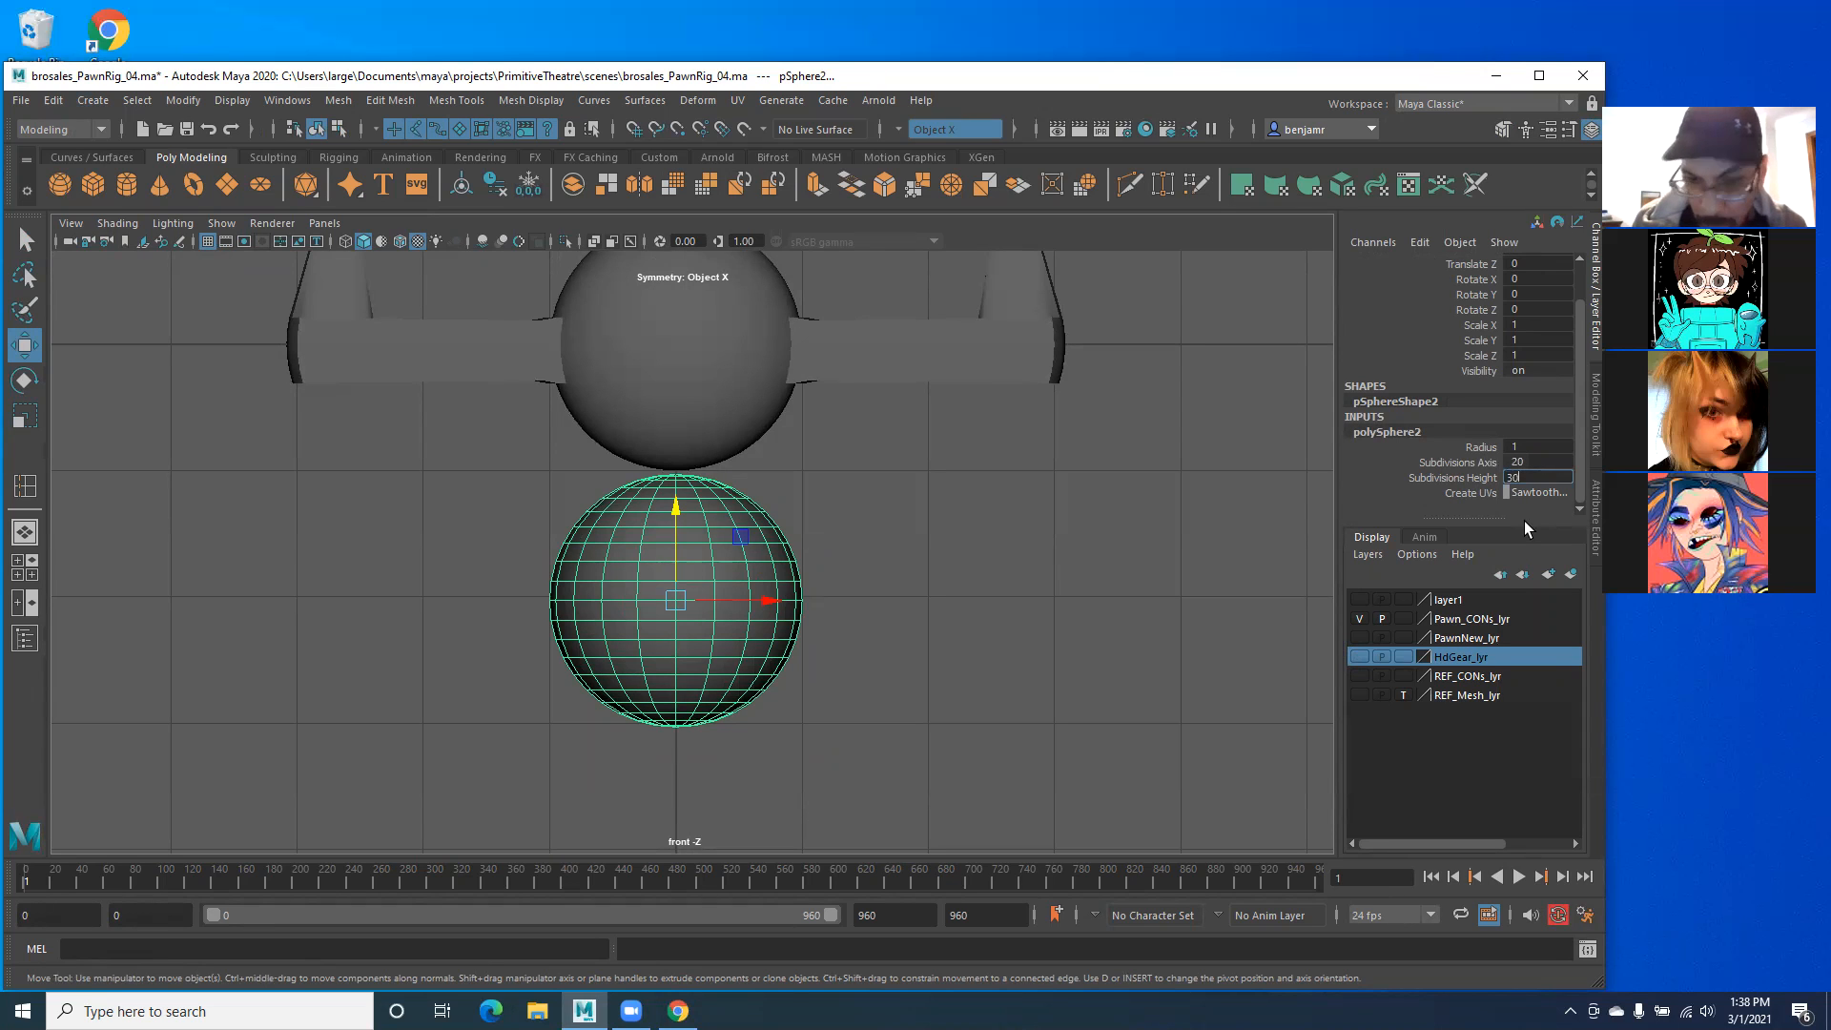
key("Return")
key("ctrl+z")
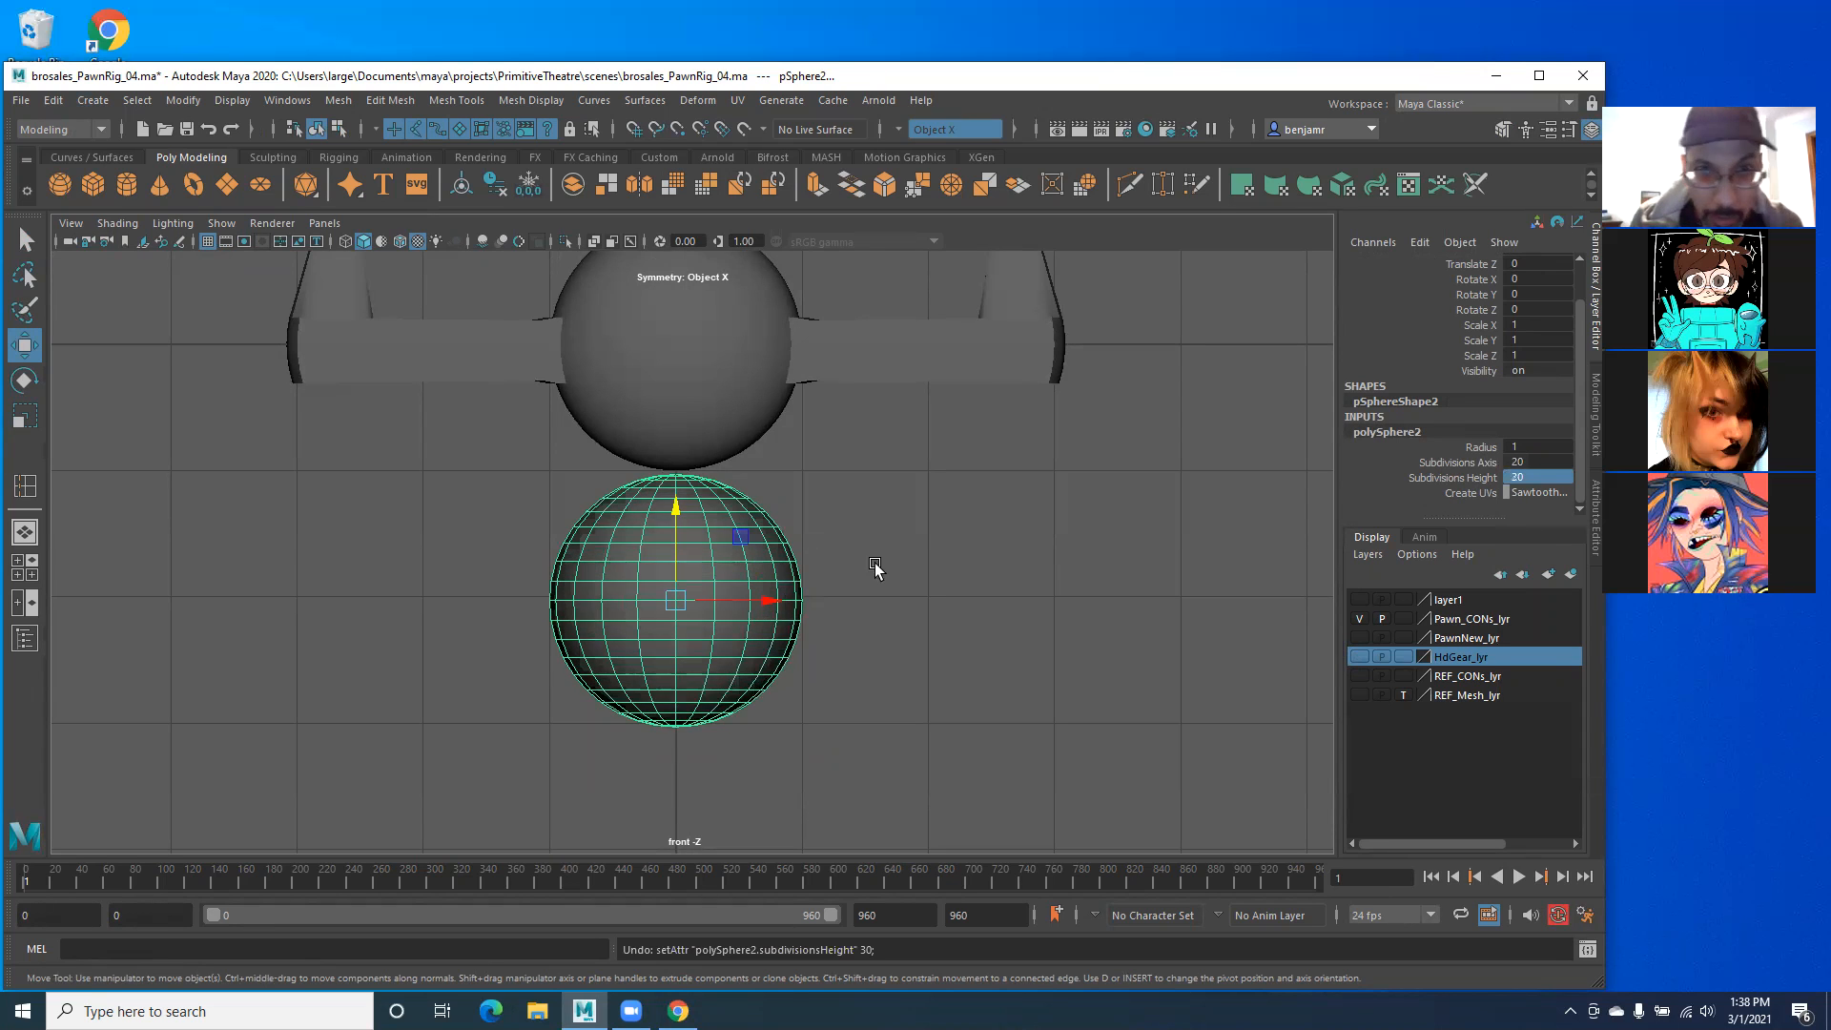
Step: Set the new sphere's Subdivisions Axis to 30 and compare its wireframe with the armed sphere's
left_click(1512, 462)
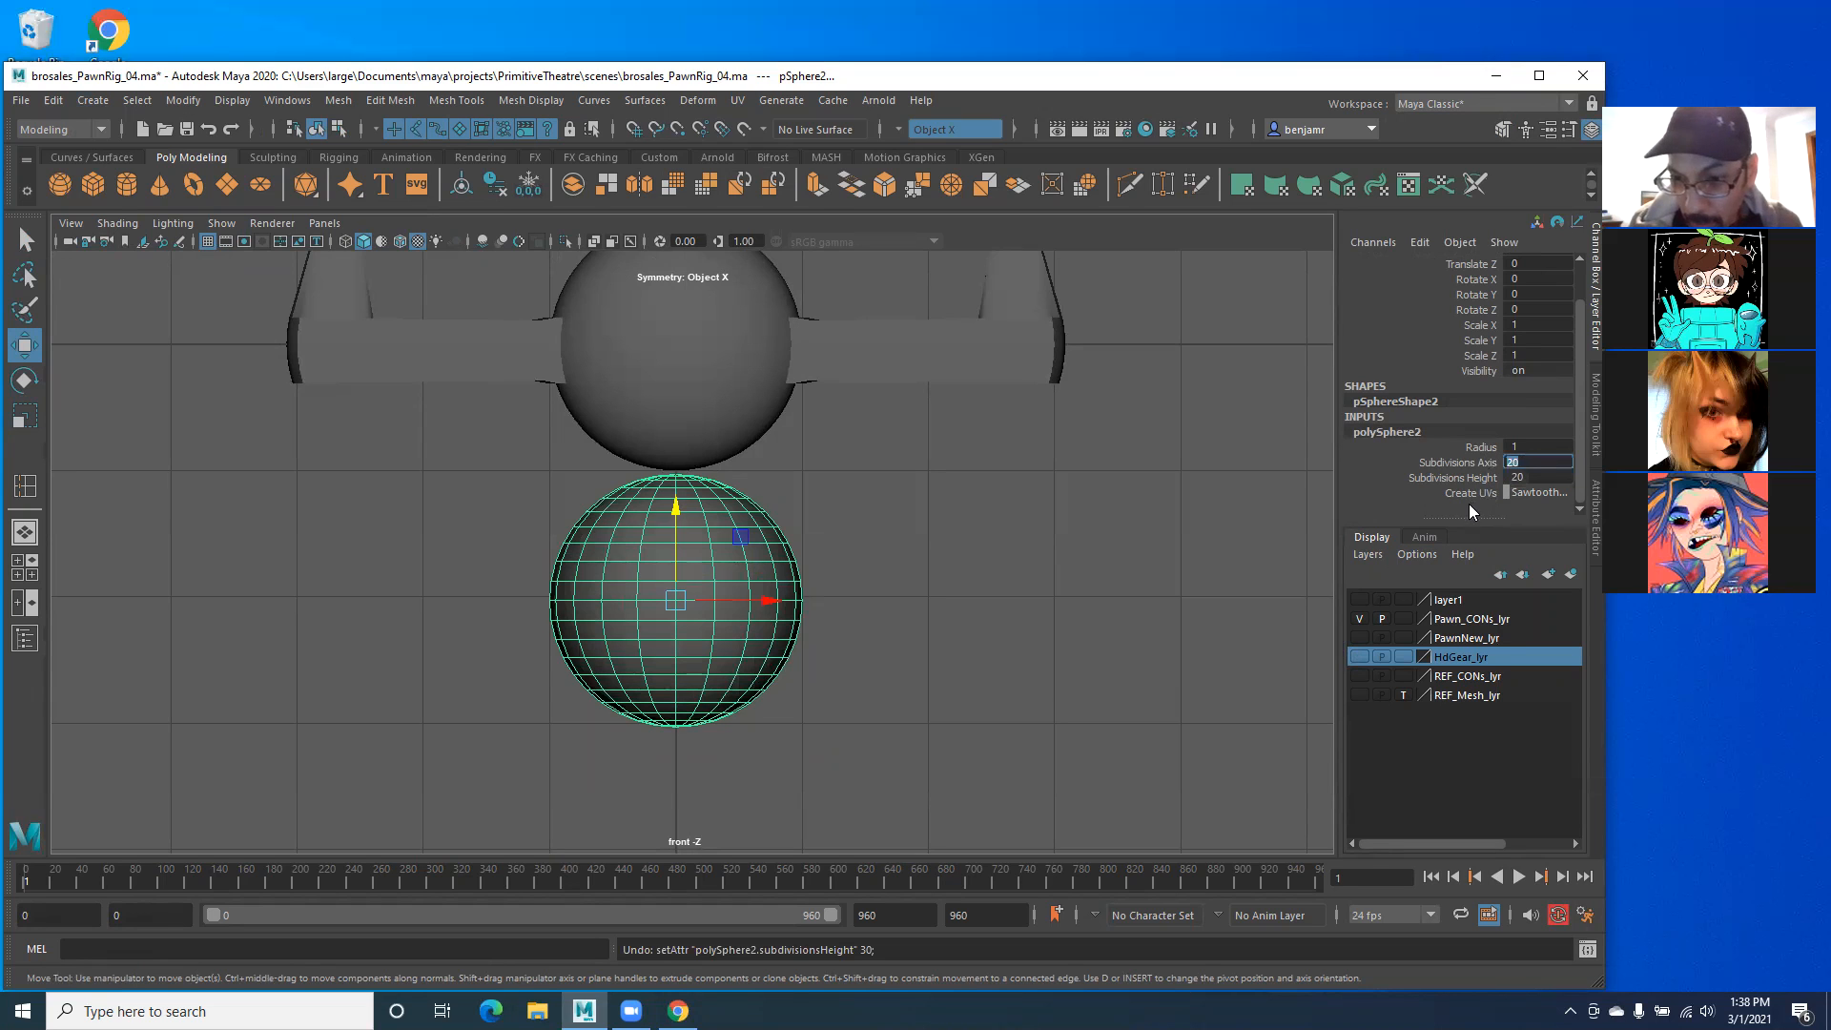
type("30")
key("Return")
left_click(581, 388)
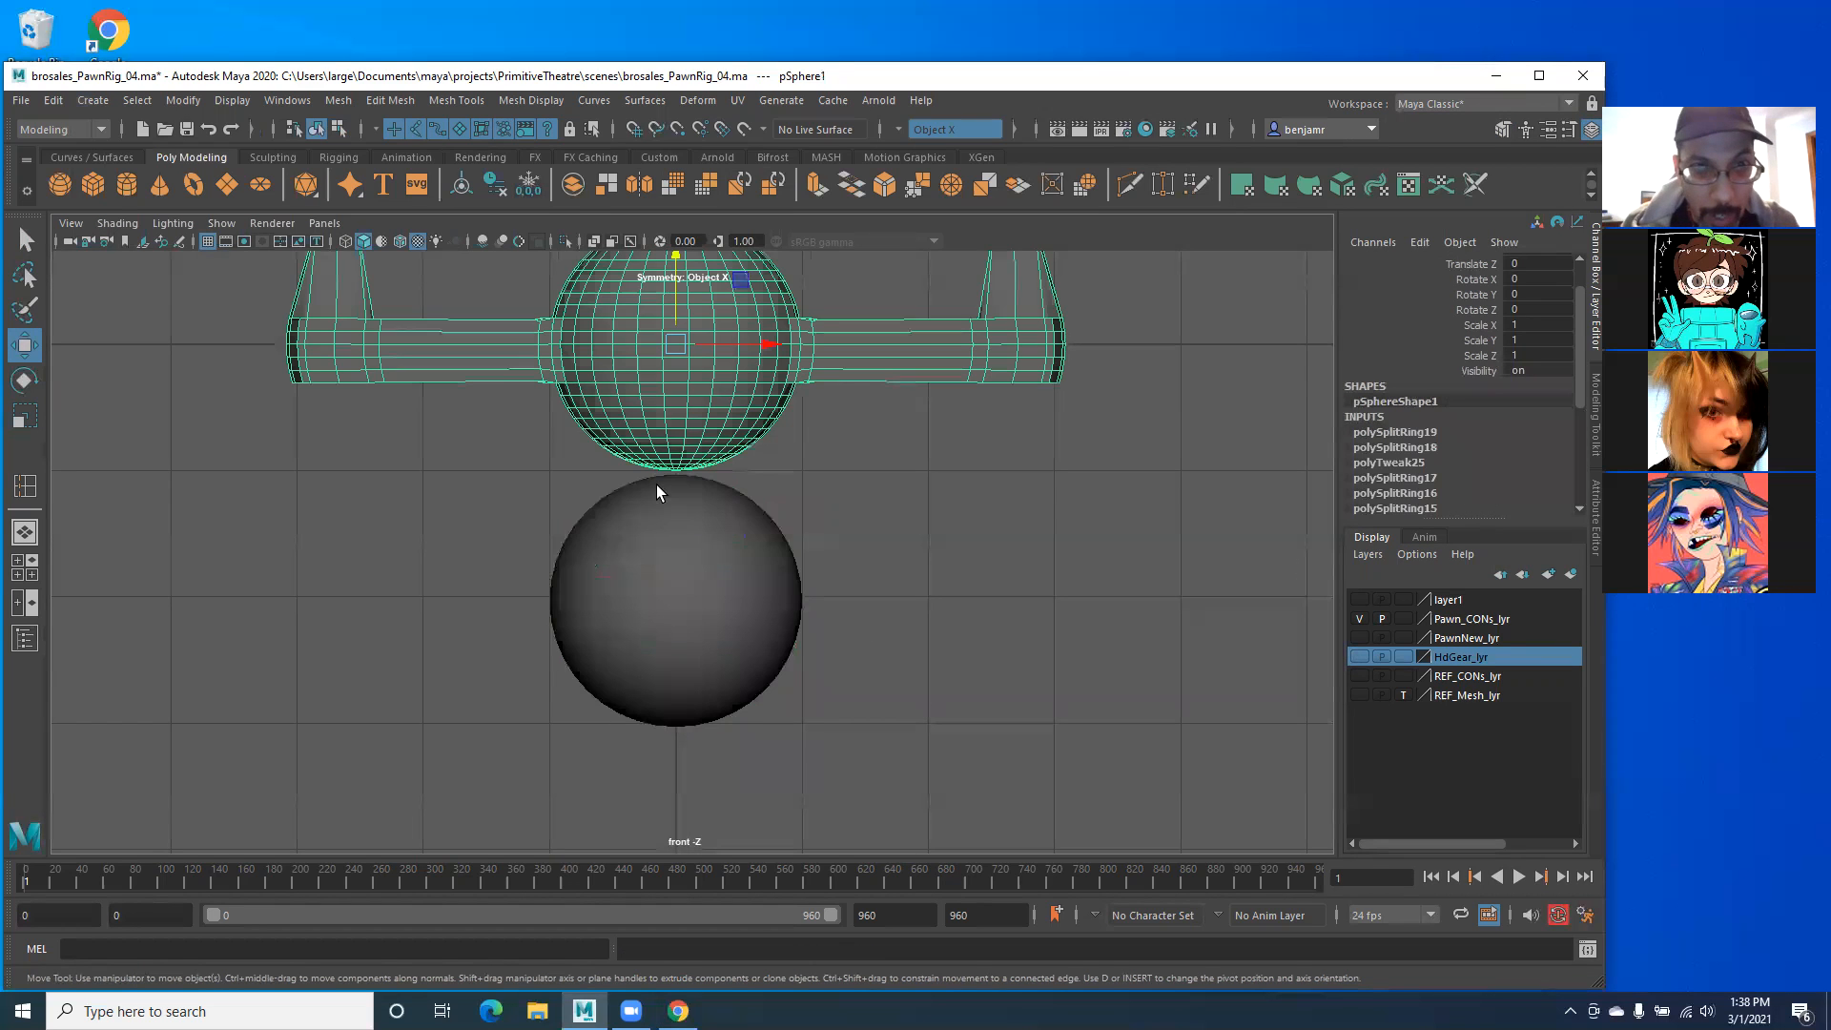
left_click_drag(684, 483, 604, 488, "alt")
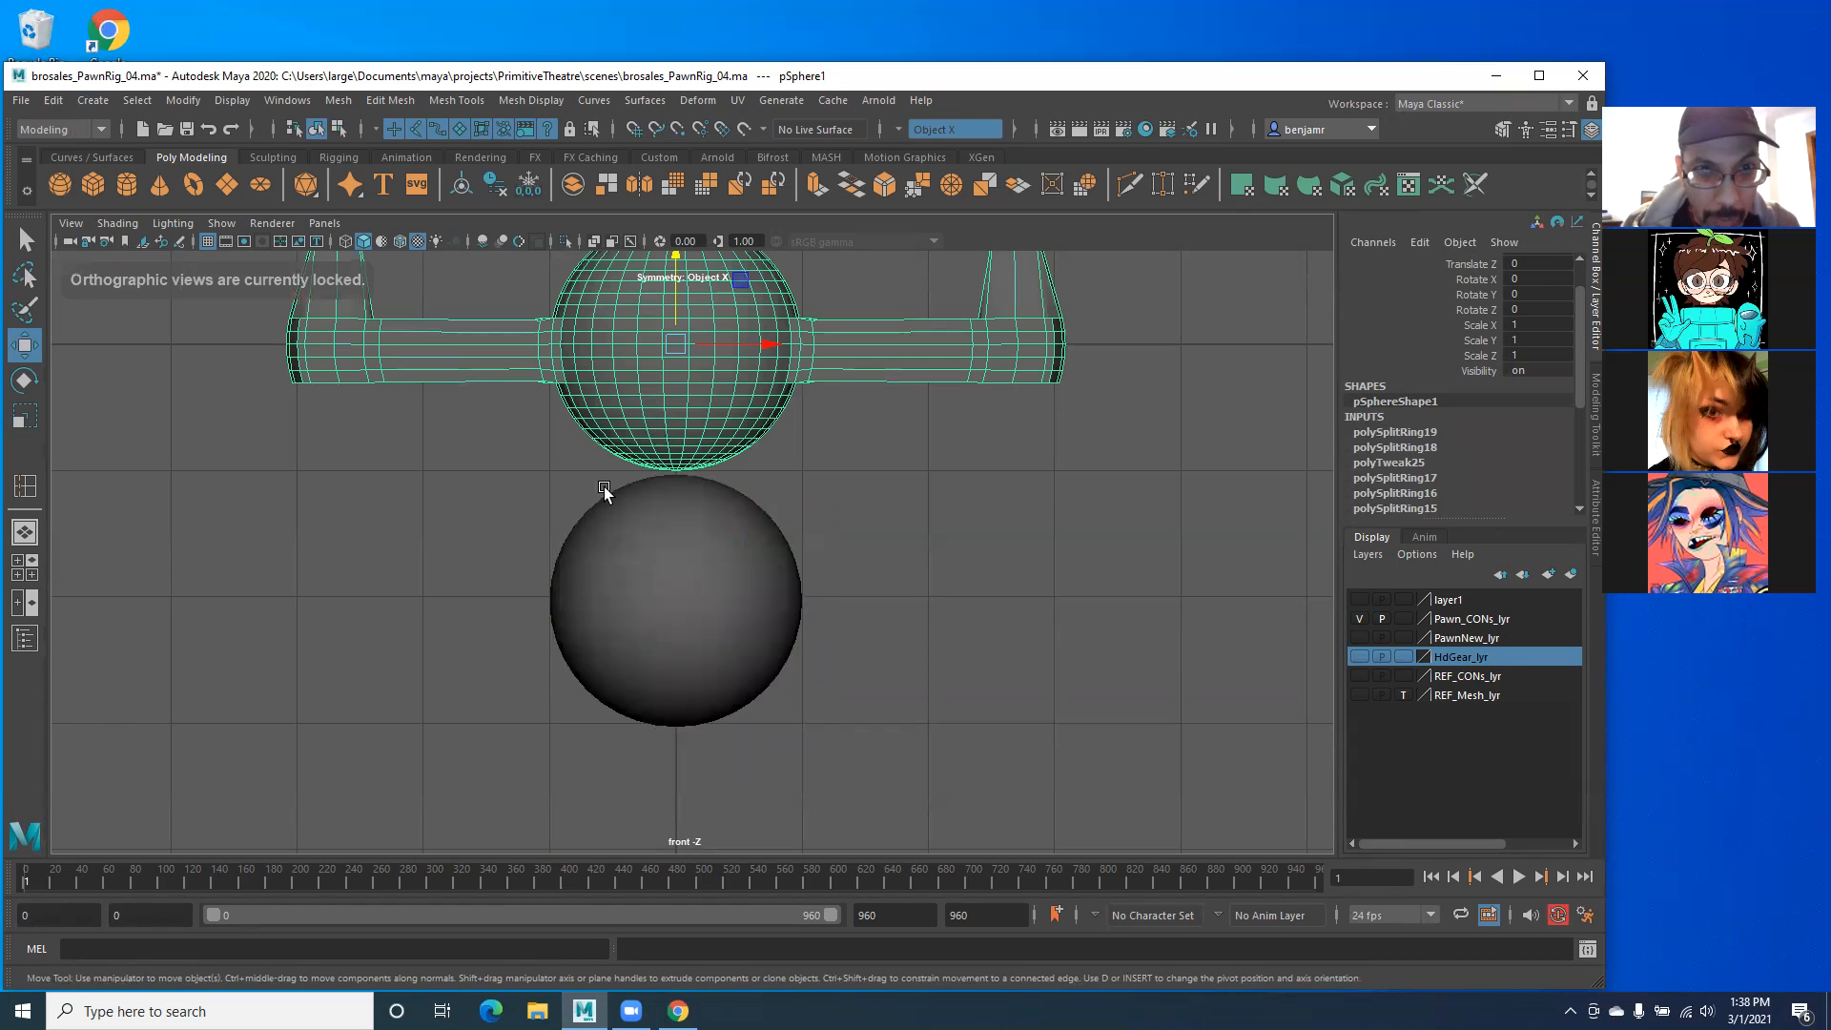
left_click(702, 565)
right_click_drag(677, 567, 329, 568, "alt")
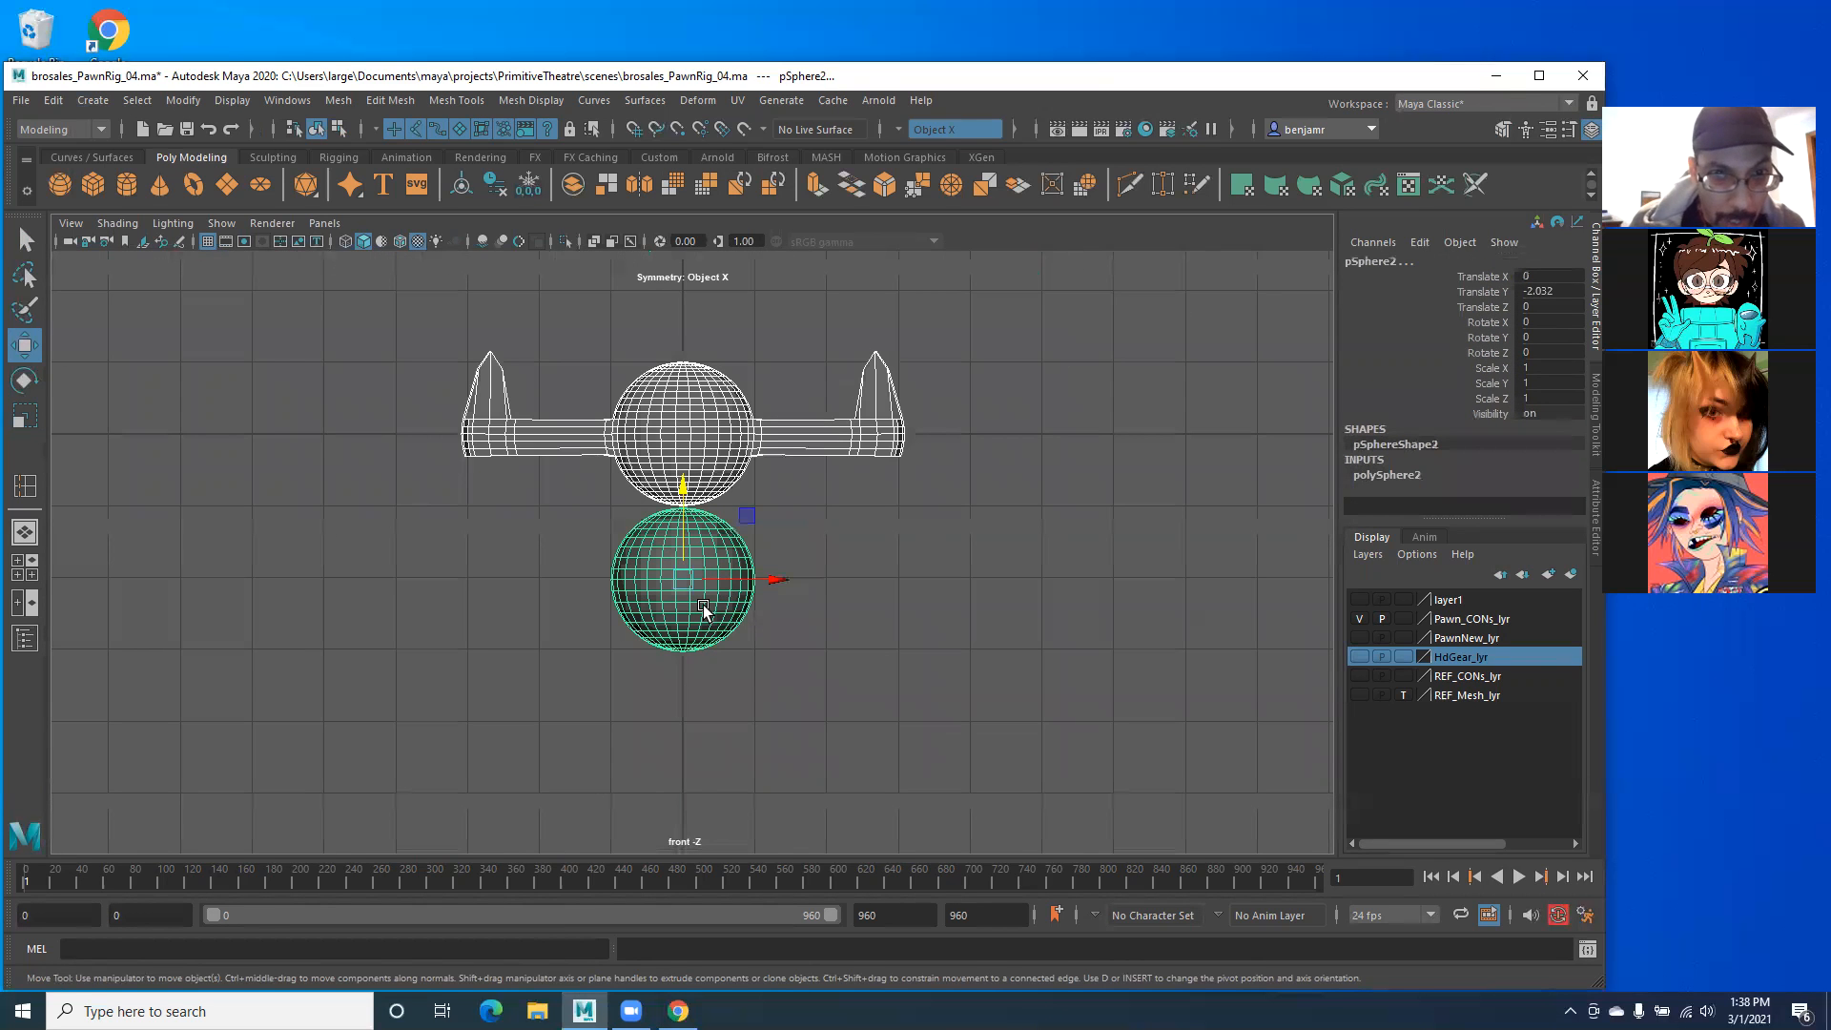
Step: Scale the new sphere uniformly to about 0.508 and move it down to Translate Y -5.326
key("r")
key("5")
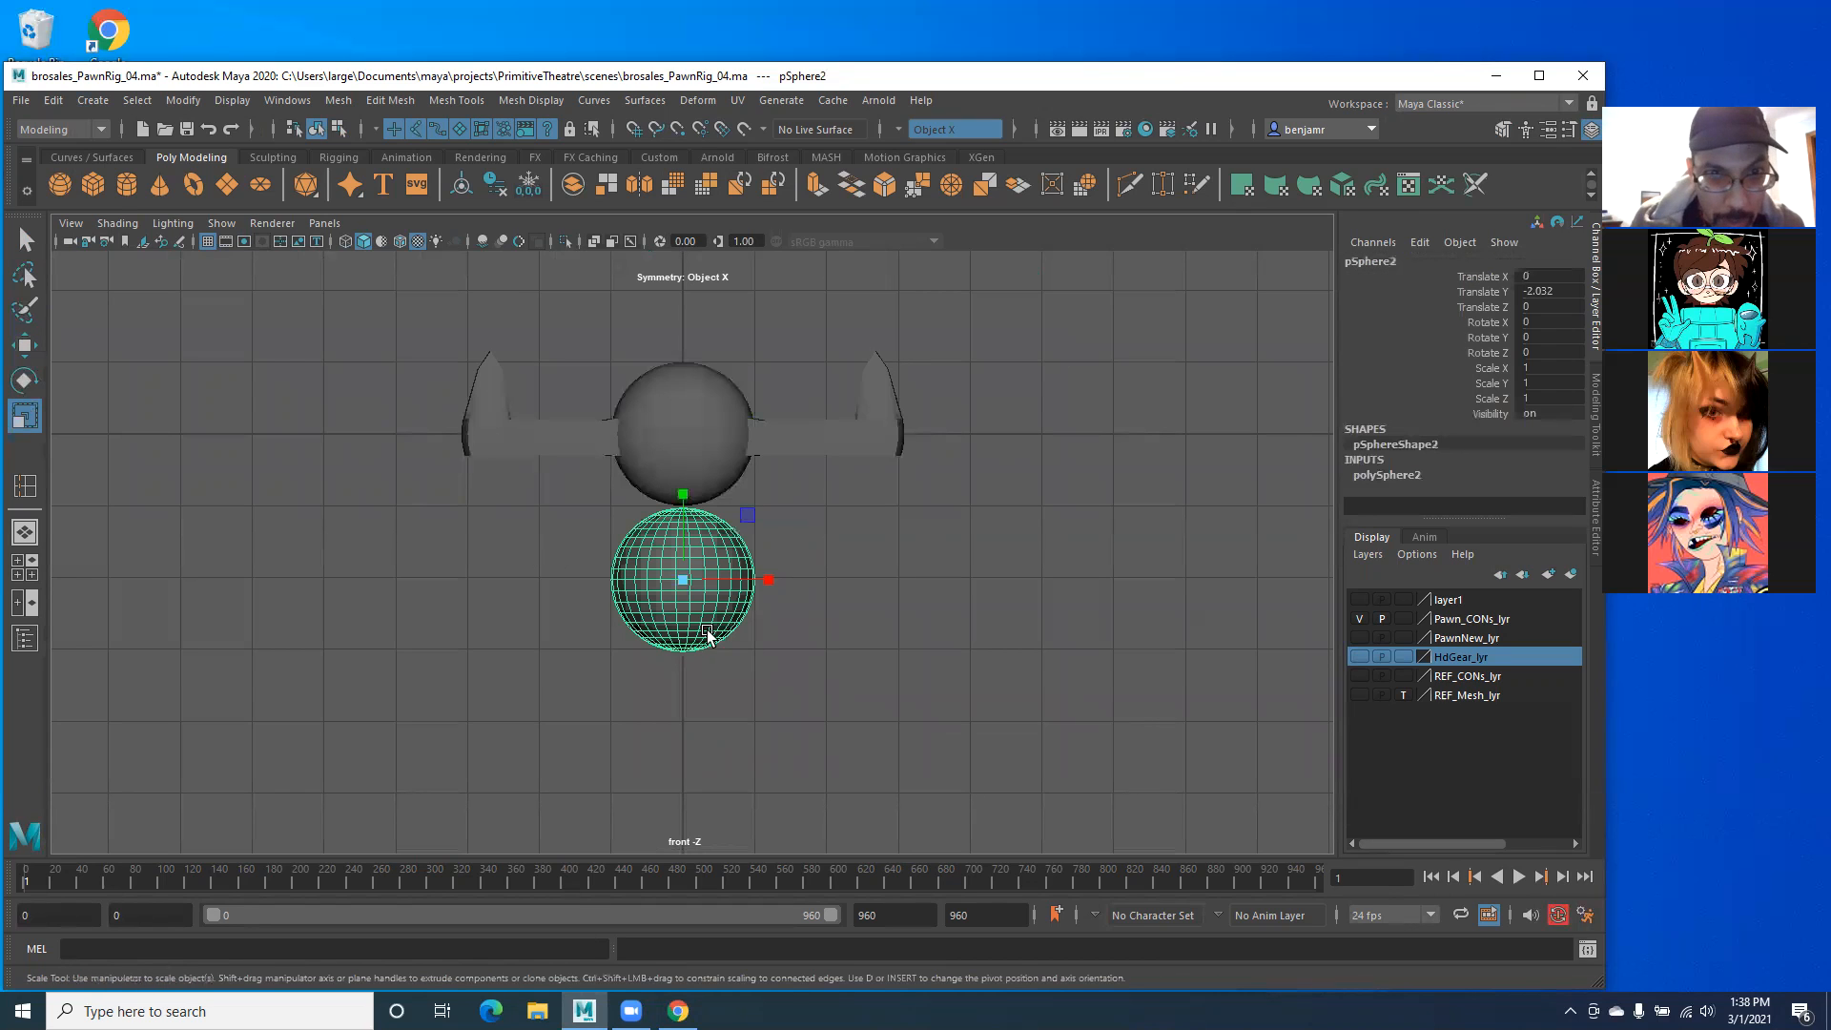
left_click_drag(687, 576, 628, 593)
key("w")
left_click_drag(683, 516, 719, 724)
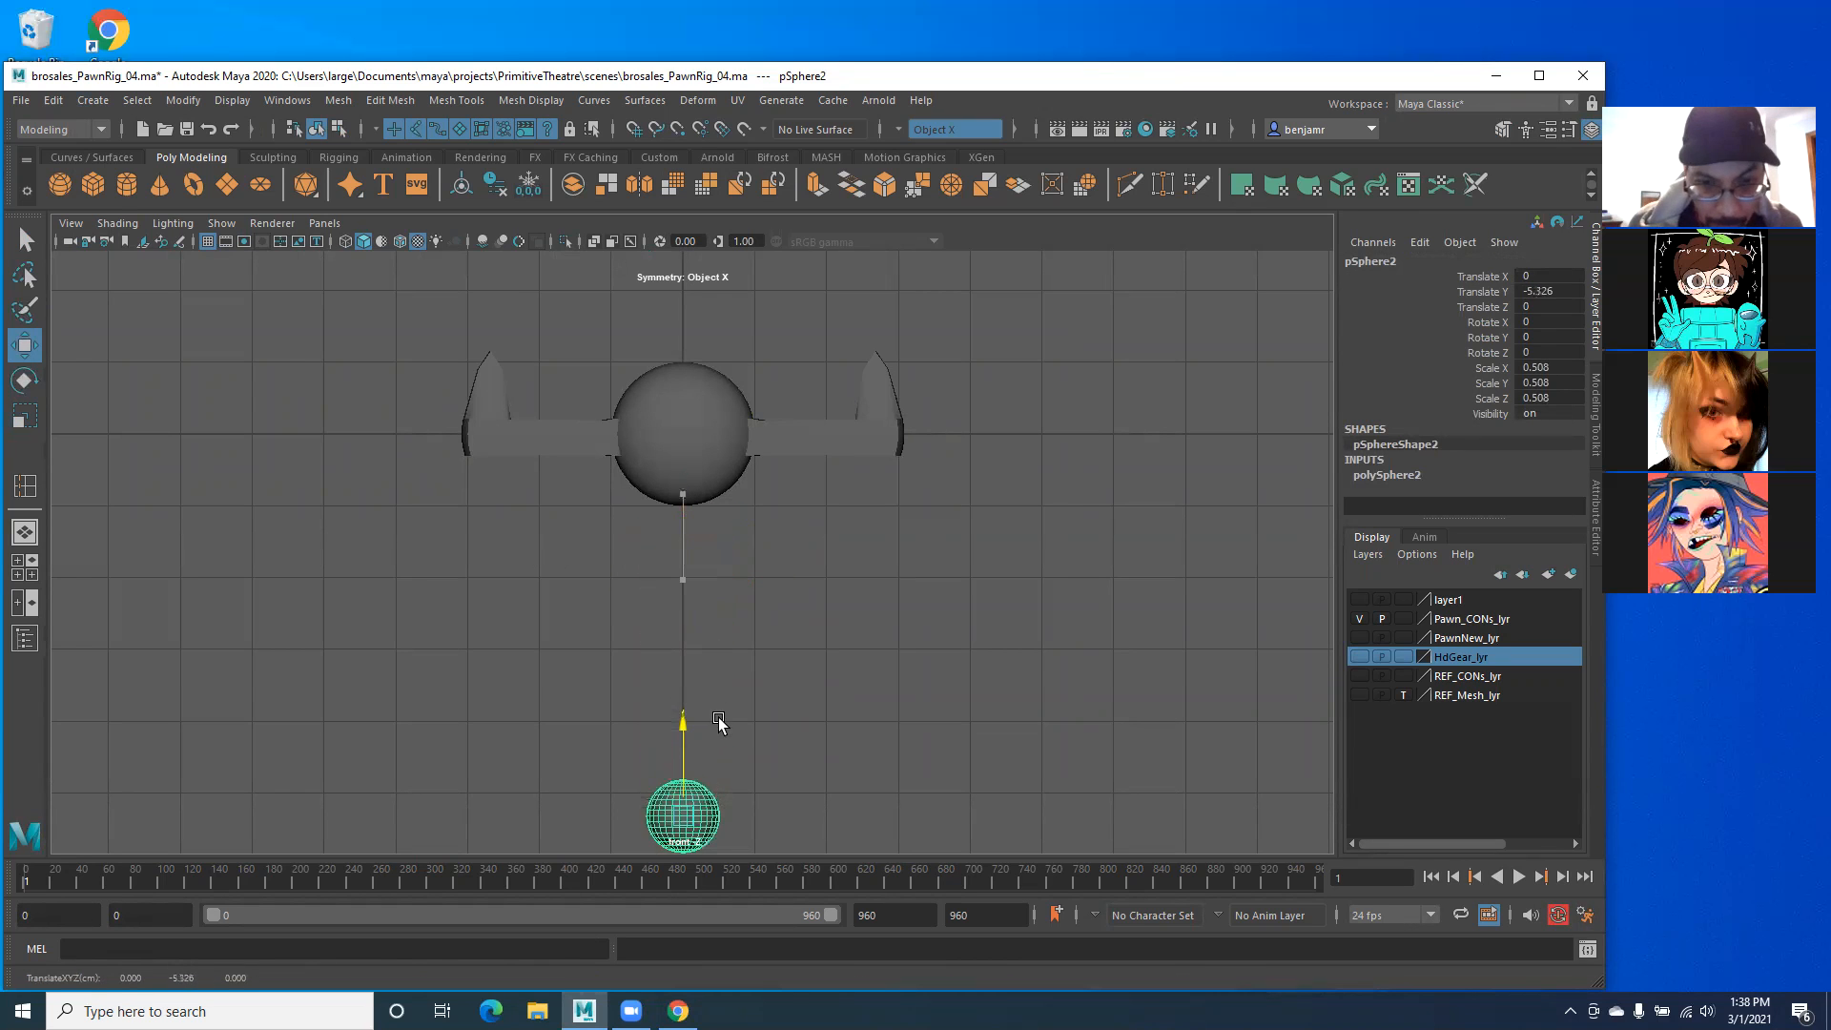
left_click(655, 471)
scroll(712, 718, "down", 2)
left_click(170, 407)
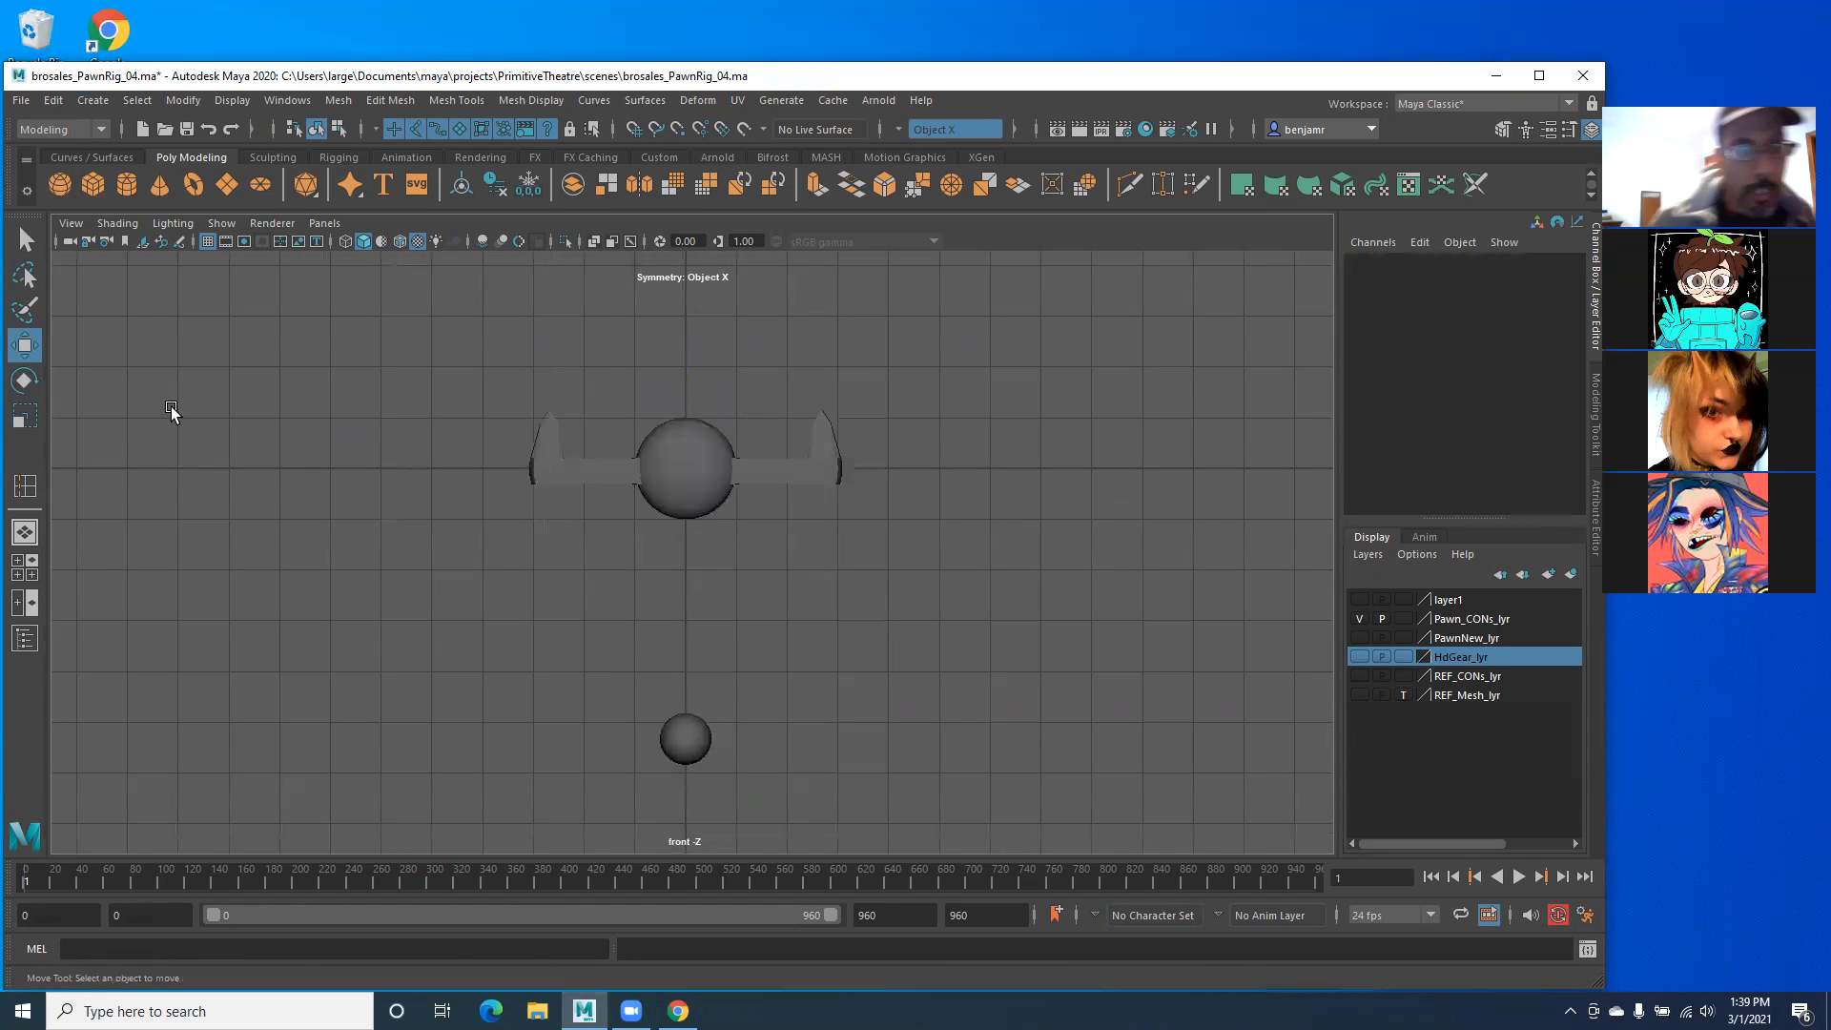
Step: Pull the lowest vertices of the armed sphere straight down to the small sphere, forming a long shaft
middle_click_drag(245, 497, 216, 329, "alt")
left_click_drag(502, 454, 496, 504, "alt")
scroll(495, 525, "up", 3)
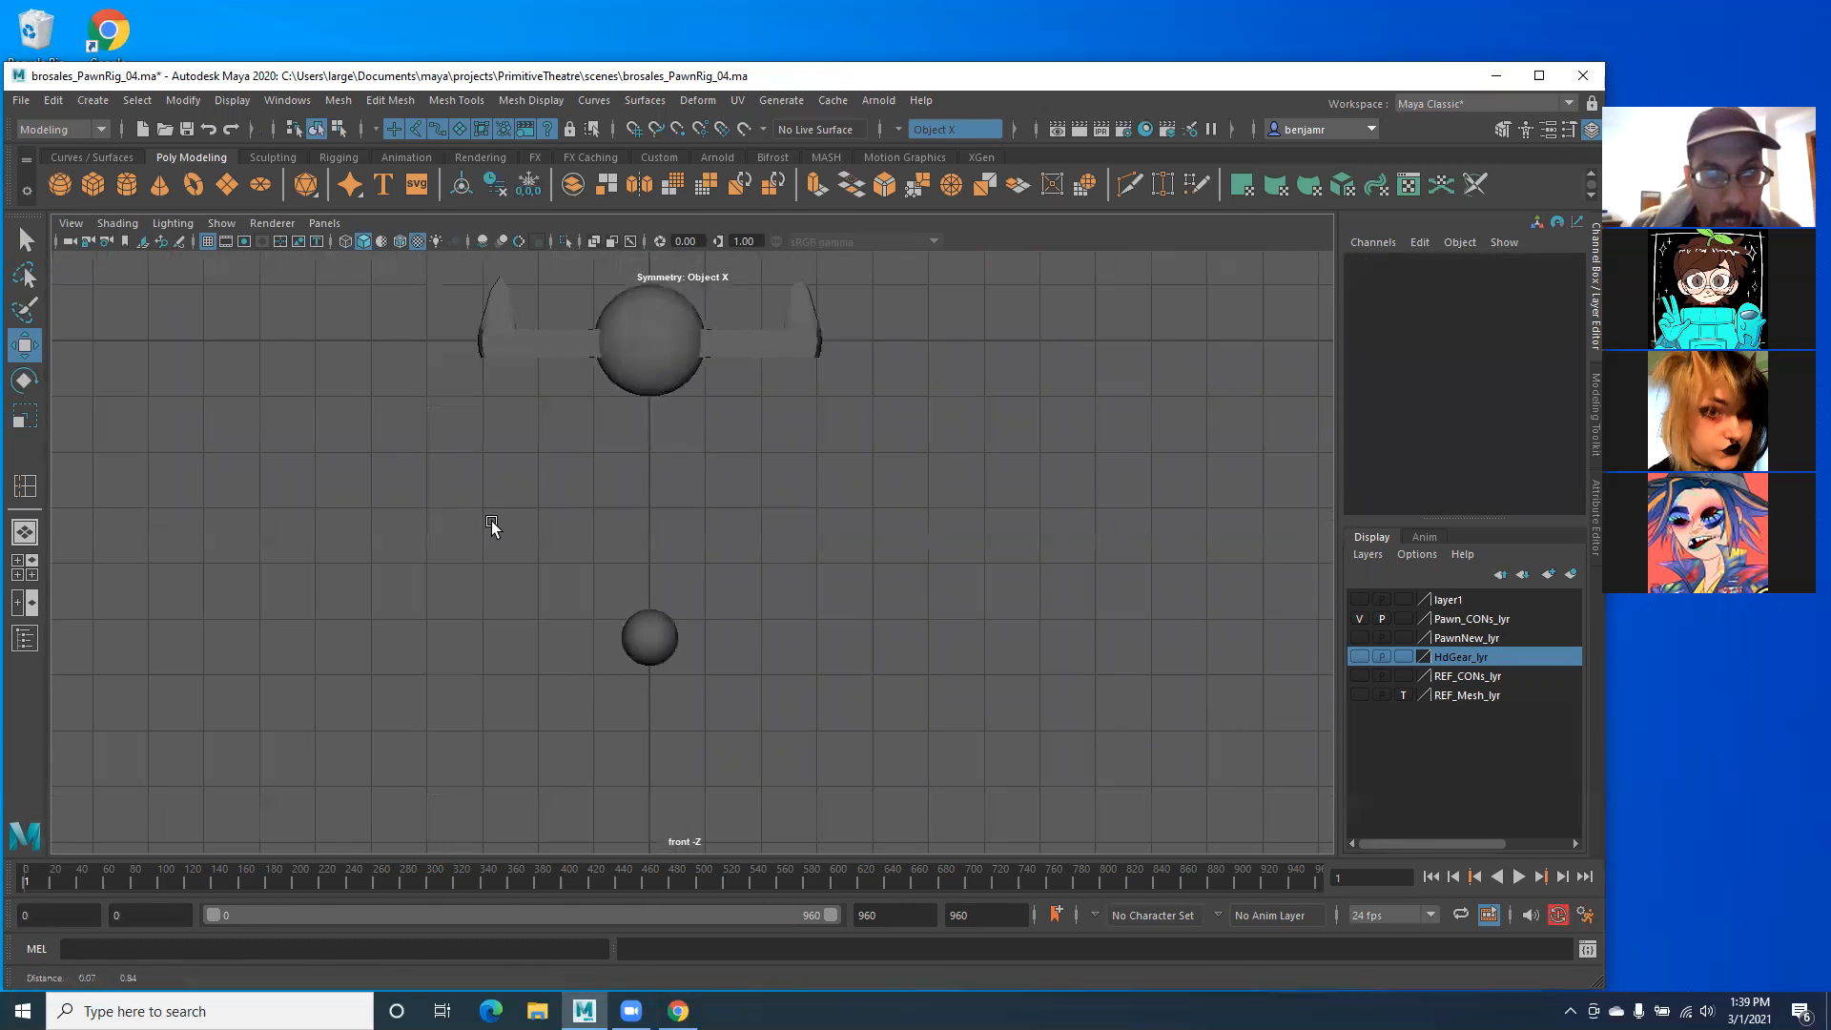
middle_click_drag(596, 450, 549, 531, "alt")
left_click(630, 468)
scroll(550, 530, "up", 2)
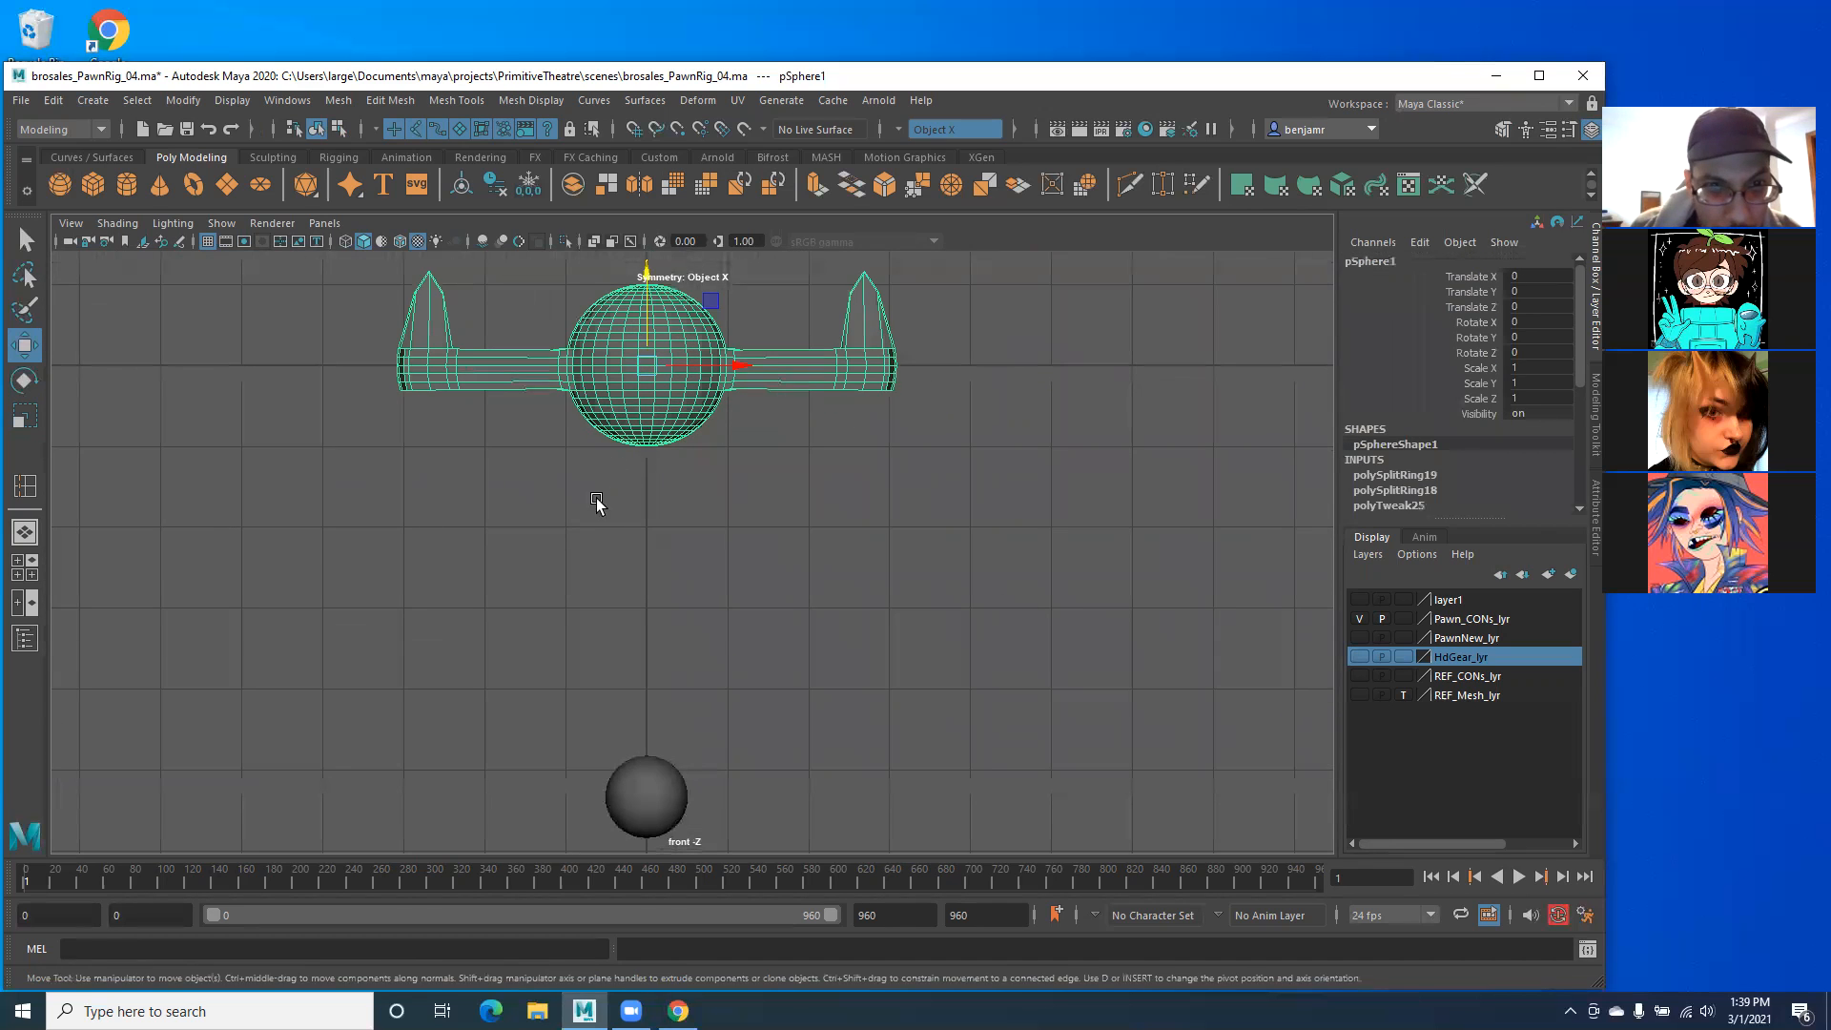
scroll(656, 427, "up", 2)
middle_click_drag(652, 454, 678, 544, "alt")
scroll(825, 561, "up", 6)
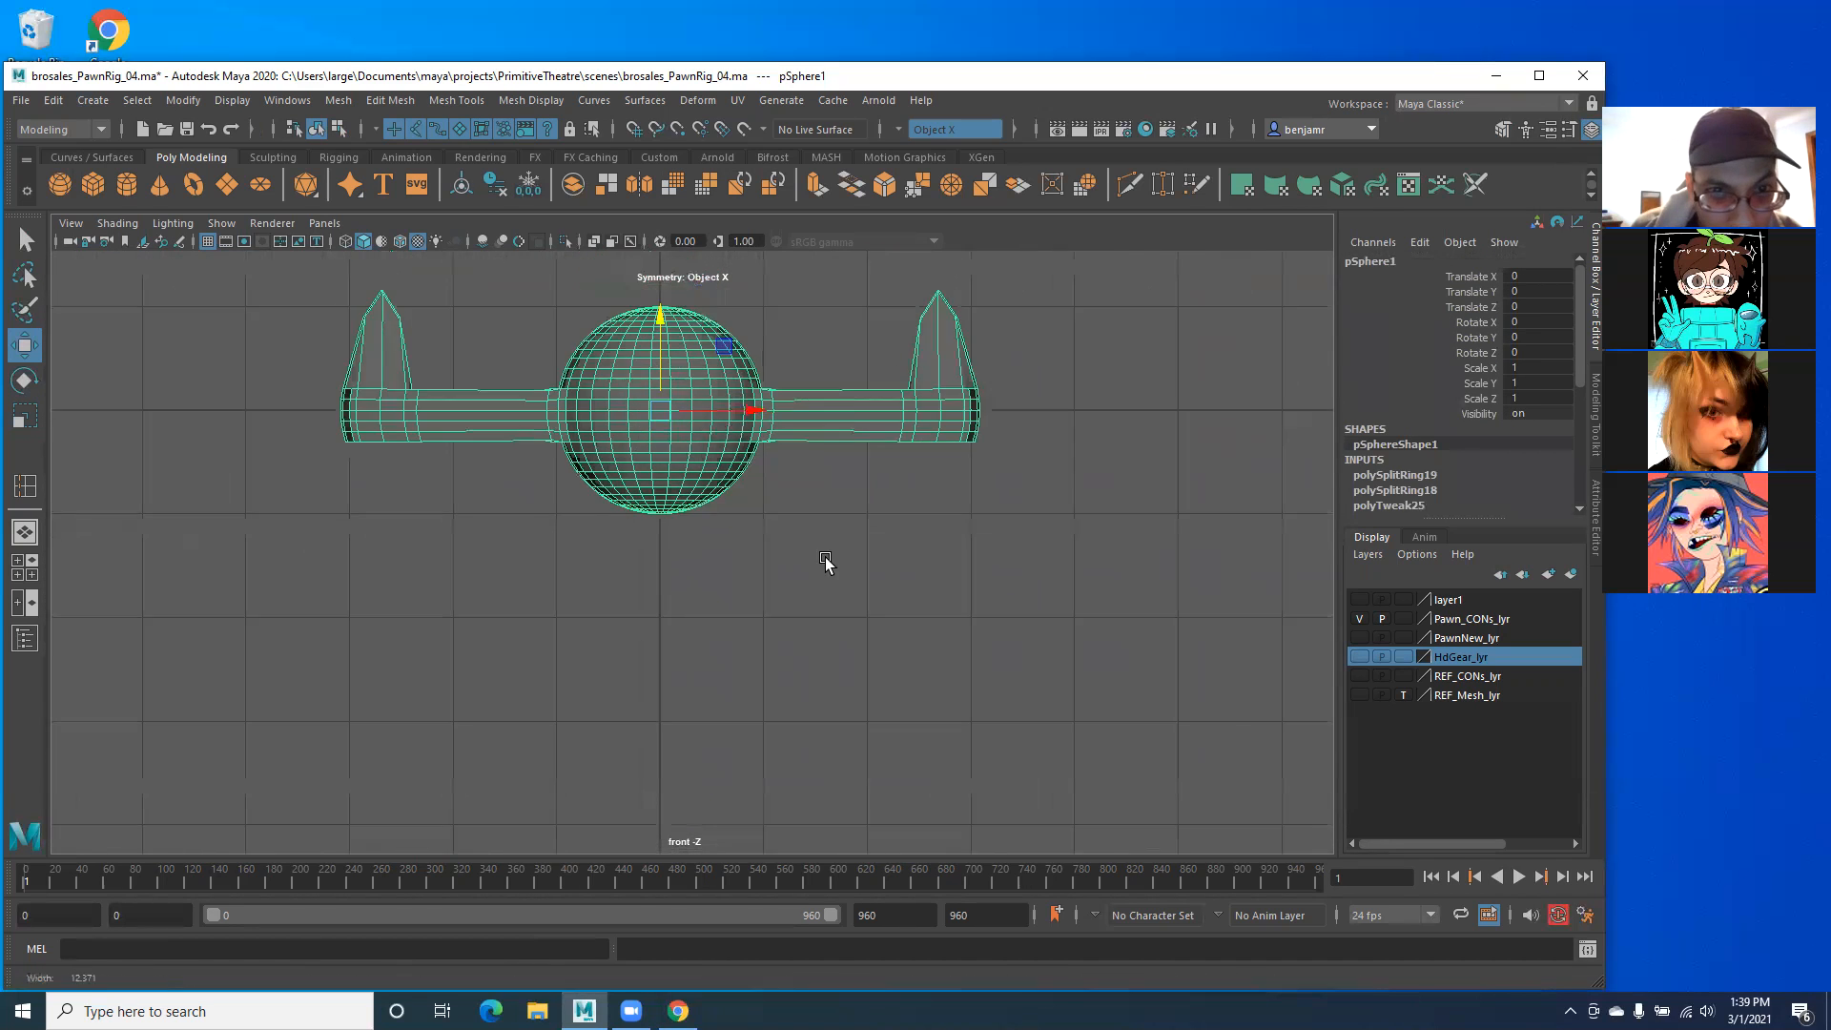
right_click_drag(627, 450, 532, 450)
left_click_drag(763, 558, 473, 477)
scroll(340, 483, "down", 8)
left_click_drag(693, 412, 696, 555, "shift")
scroll(493, 562, "up", 1)
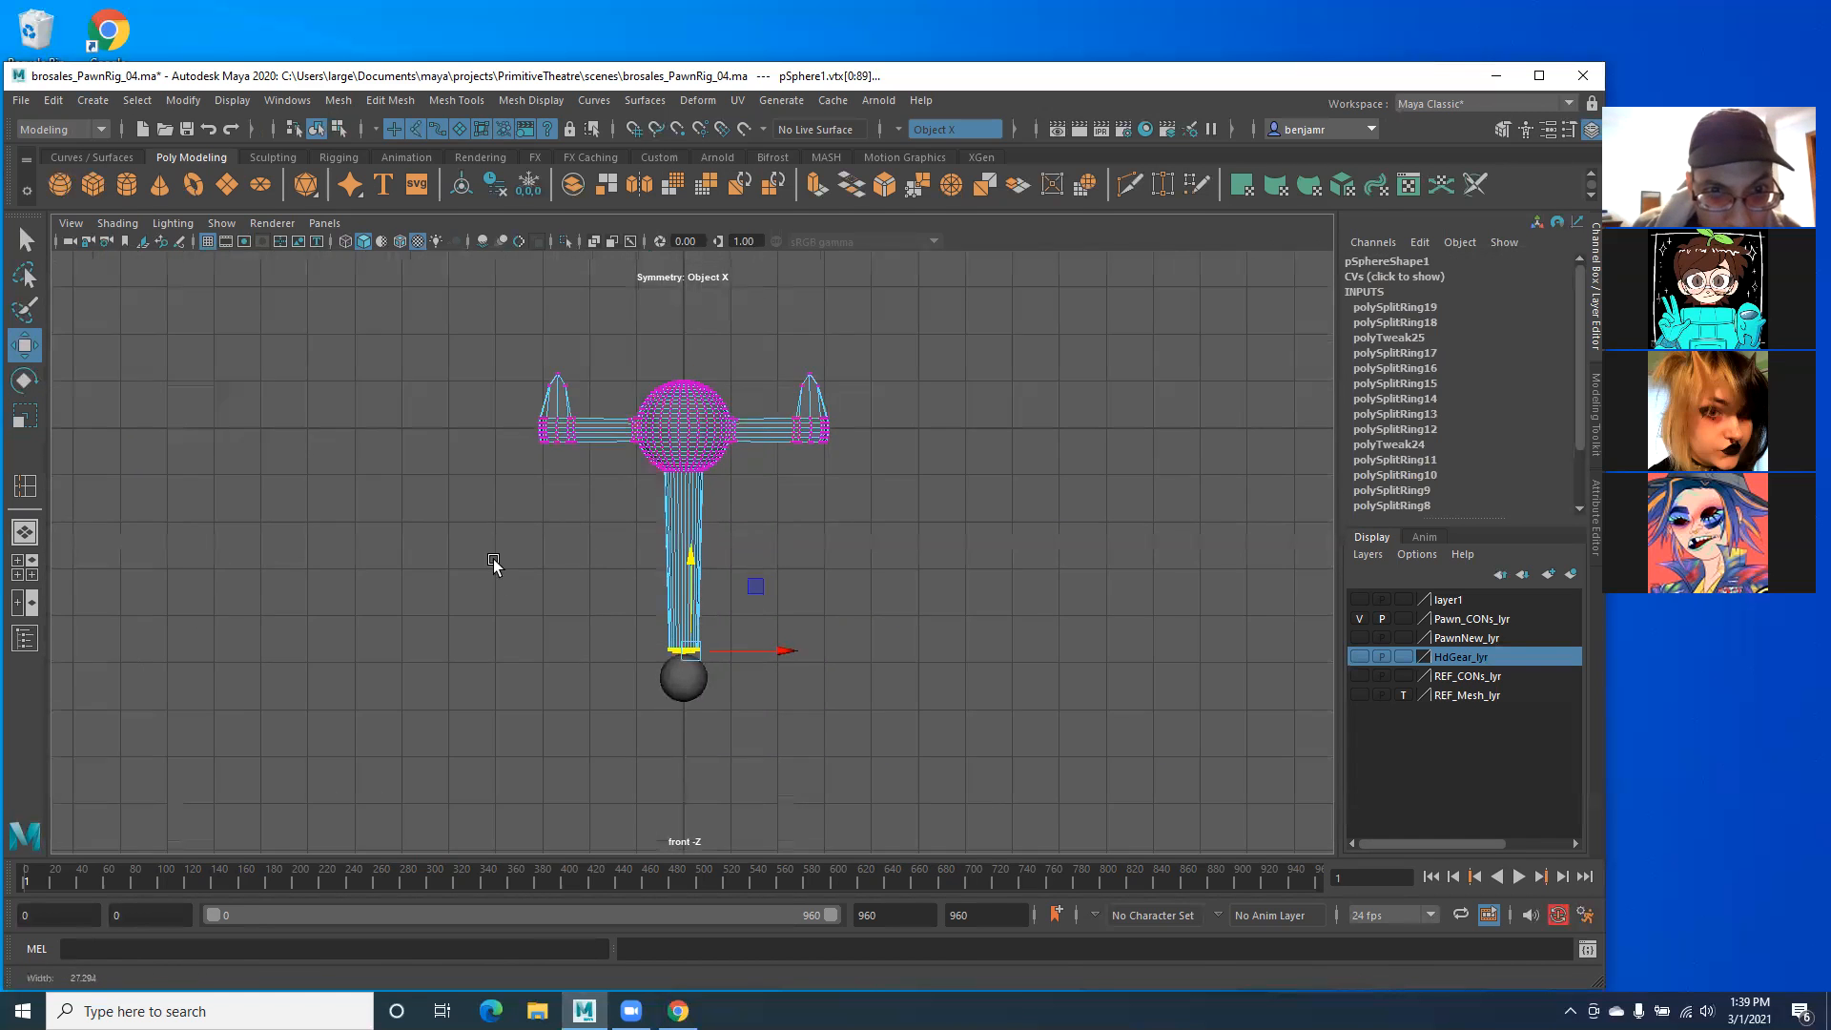
Step: Lower the shaft's end vertices so they sink slightly into the top of the small sphere
scroll(564, 495, "up", 10)
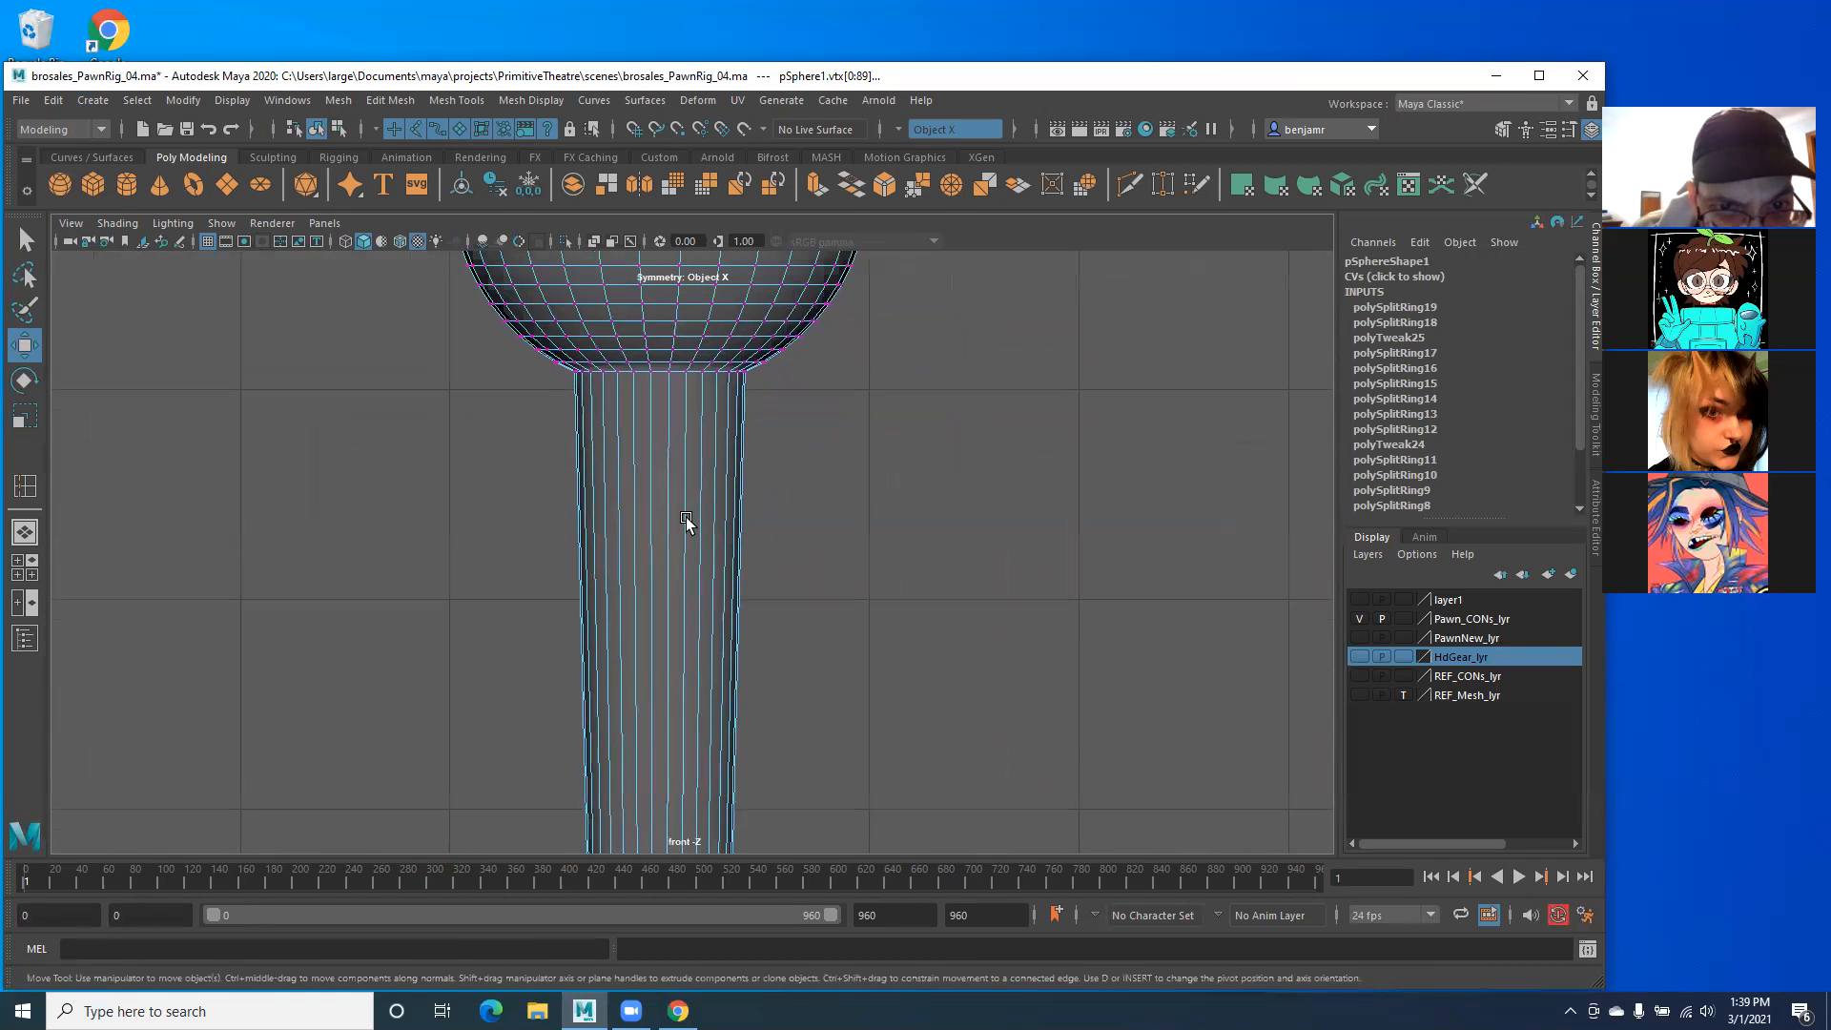
scroll(587, 489, "down", 8)
middle_click_drag(606, 567, 615, 397, "alt")
middle_click_drag(686, 688, 646, 541, "alt")
scroll(614, 547, "up", 6)
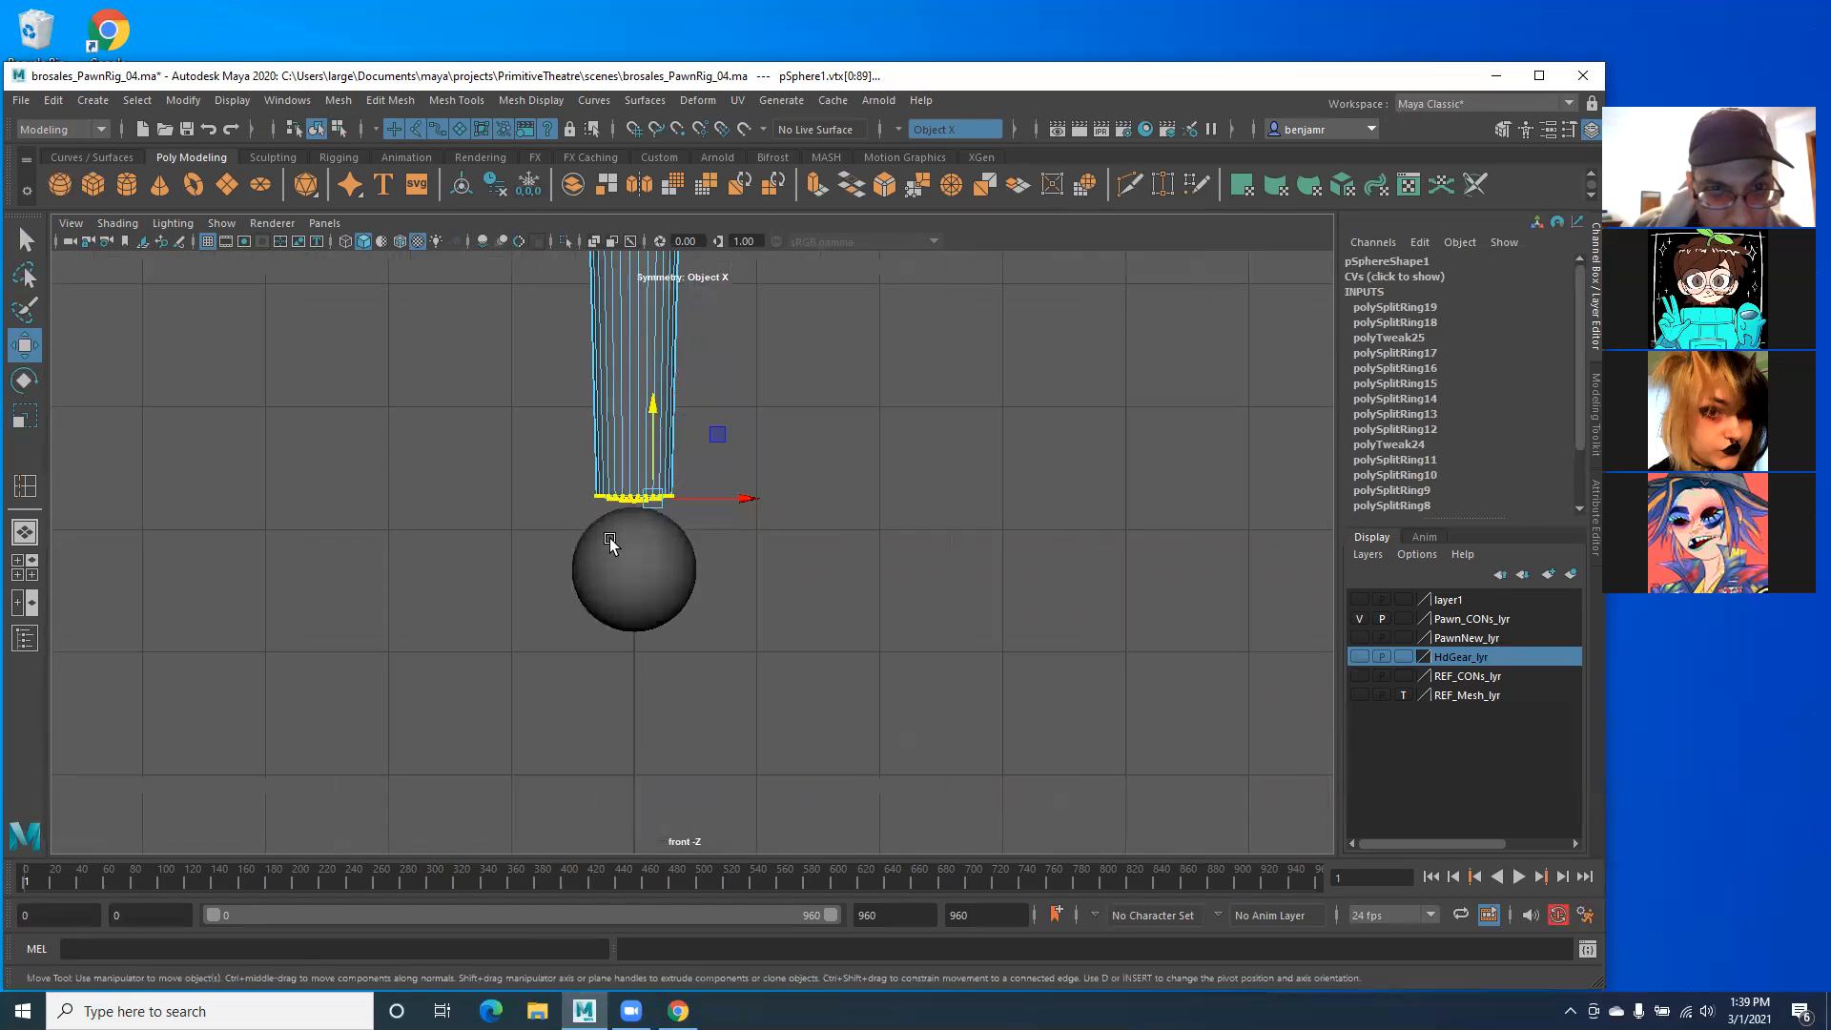
middle_click_drag(561, 475, 655, 574, "alt")
scroll(655, 577, "up", 3)
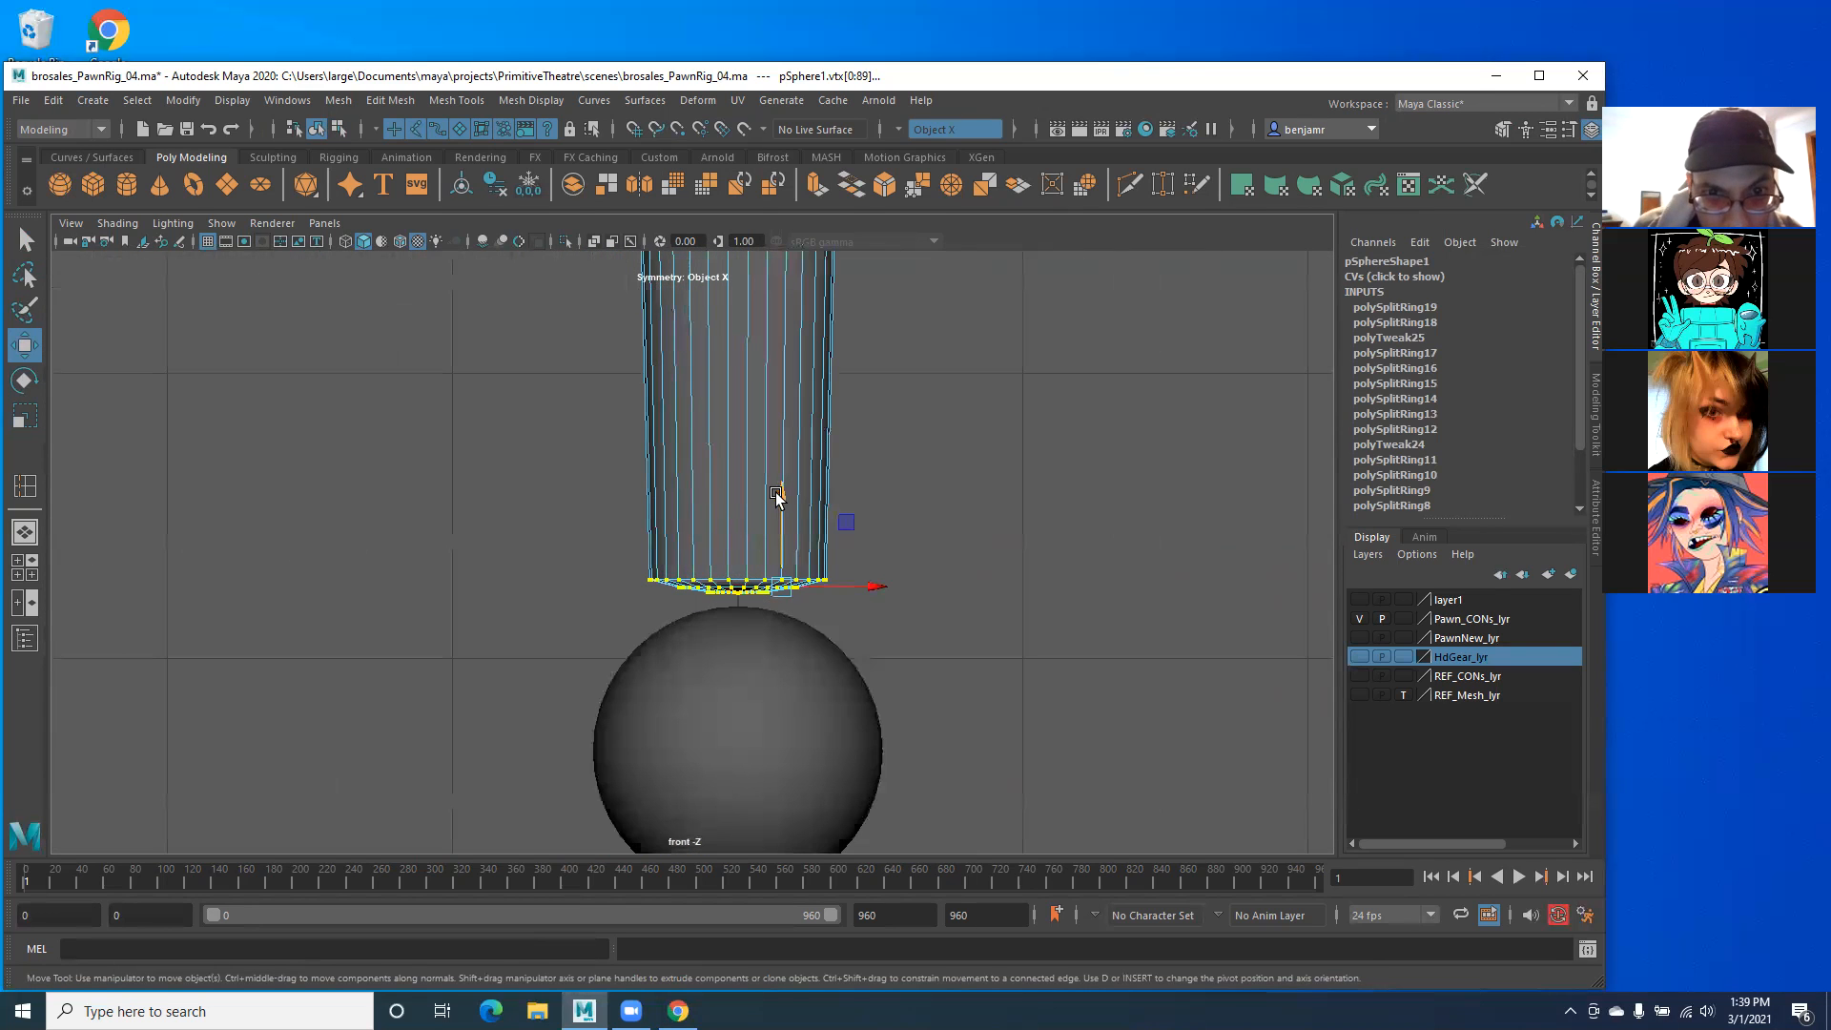
left_click_drag(778, 494, 767, 559)
Step: Delete the cap faces at the top of the small sphere where the shaft meets it
left_click(622, 685)
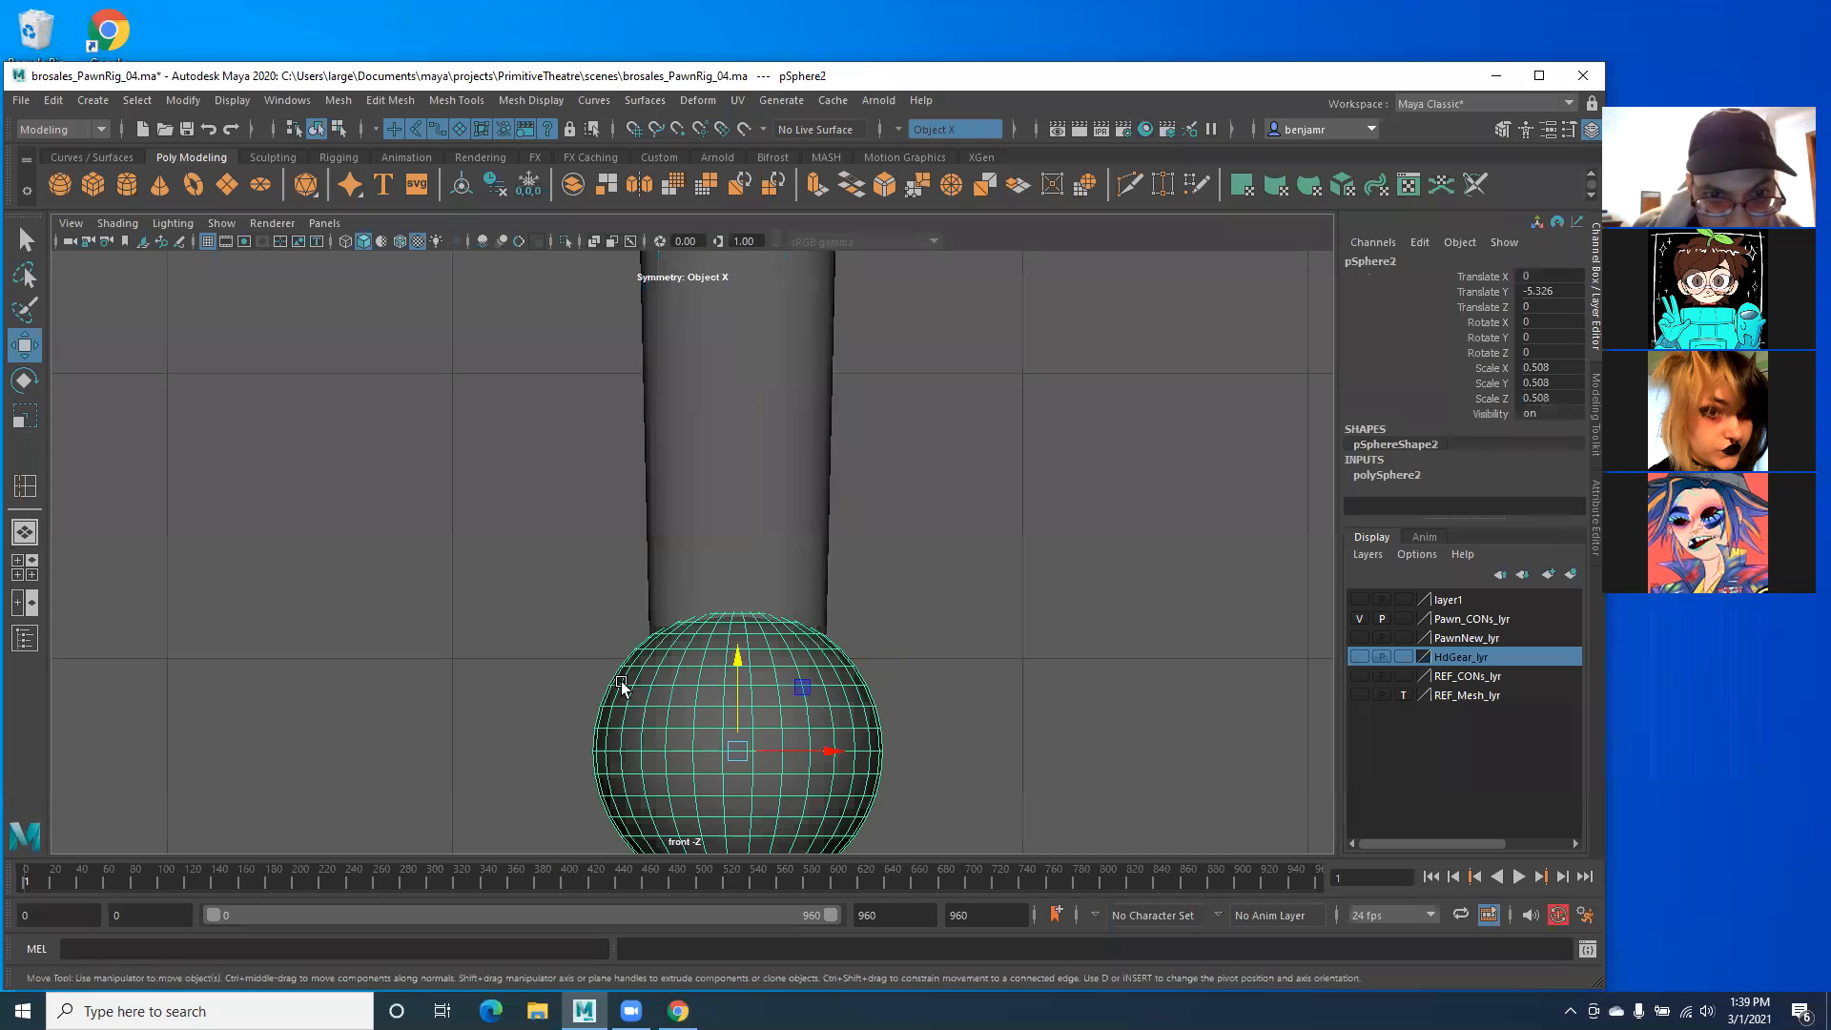
left_click_drag(626, 489, 622, 532)
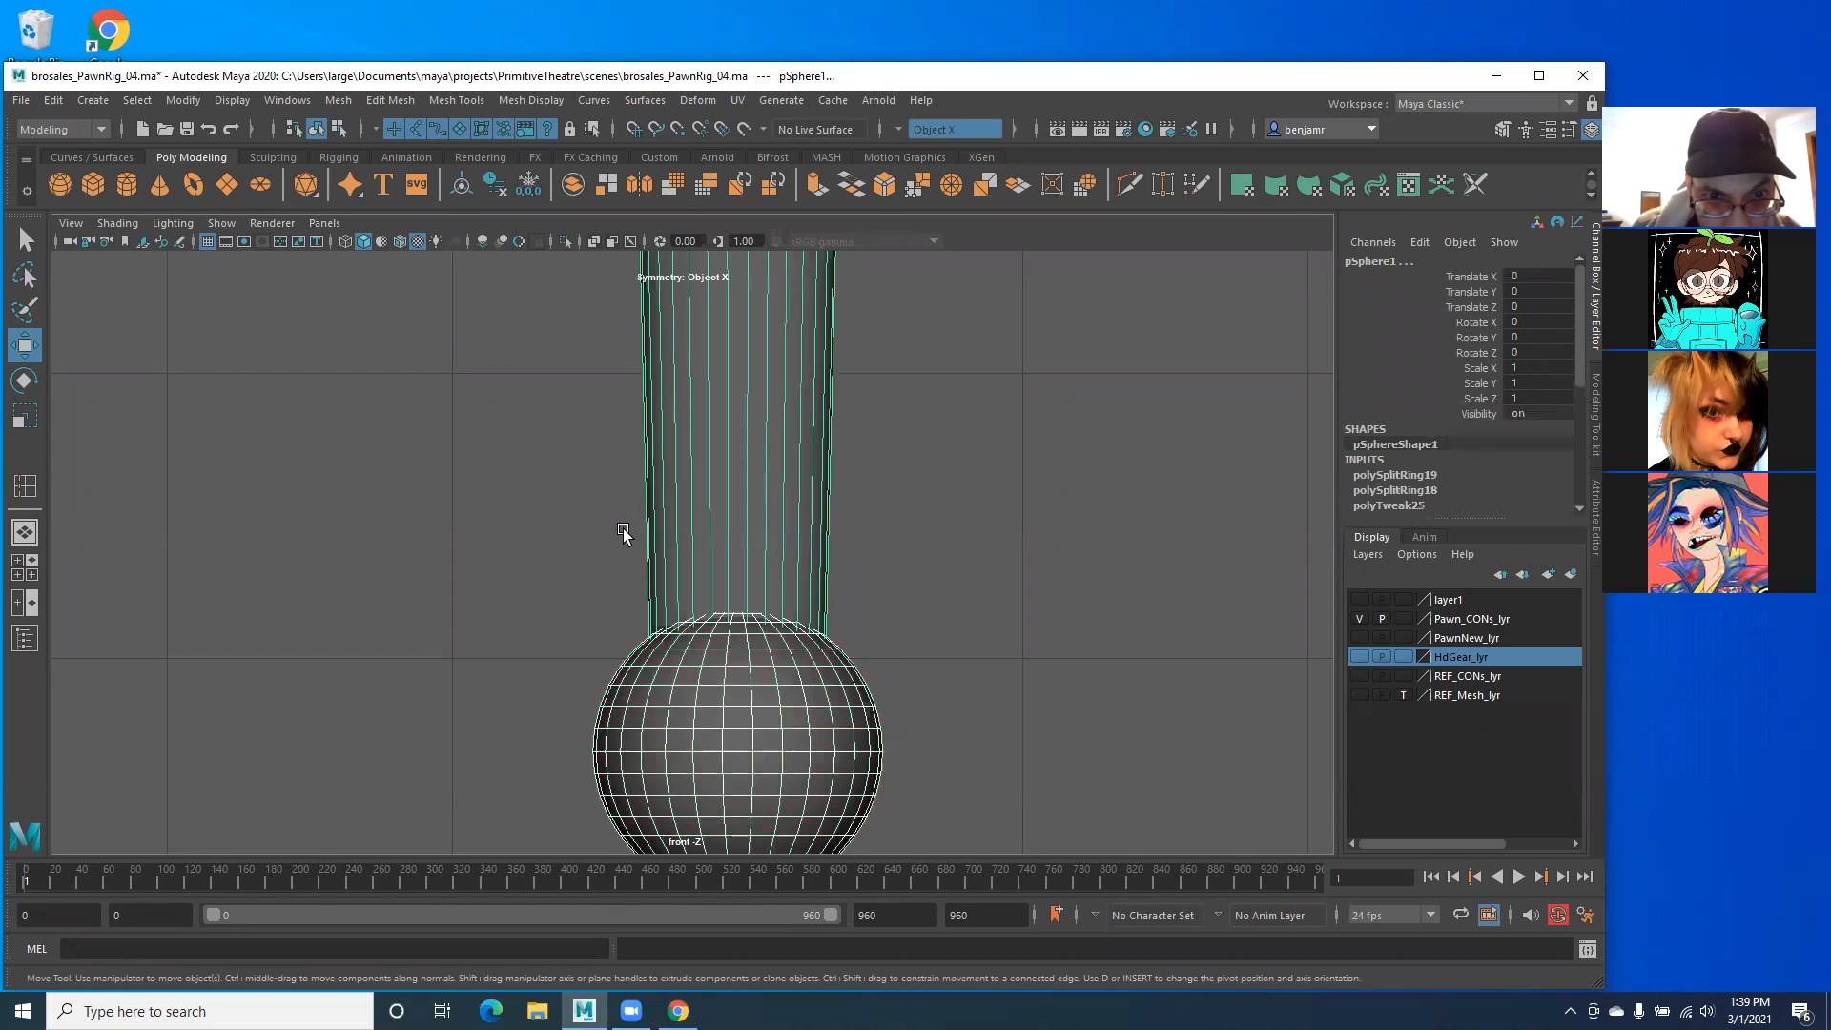
scroll(650, 624, "up", 2)
middle_click_drag(651, 624, 639, 559, "alt")
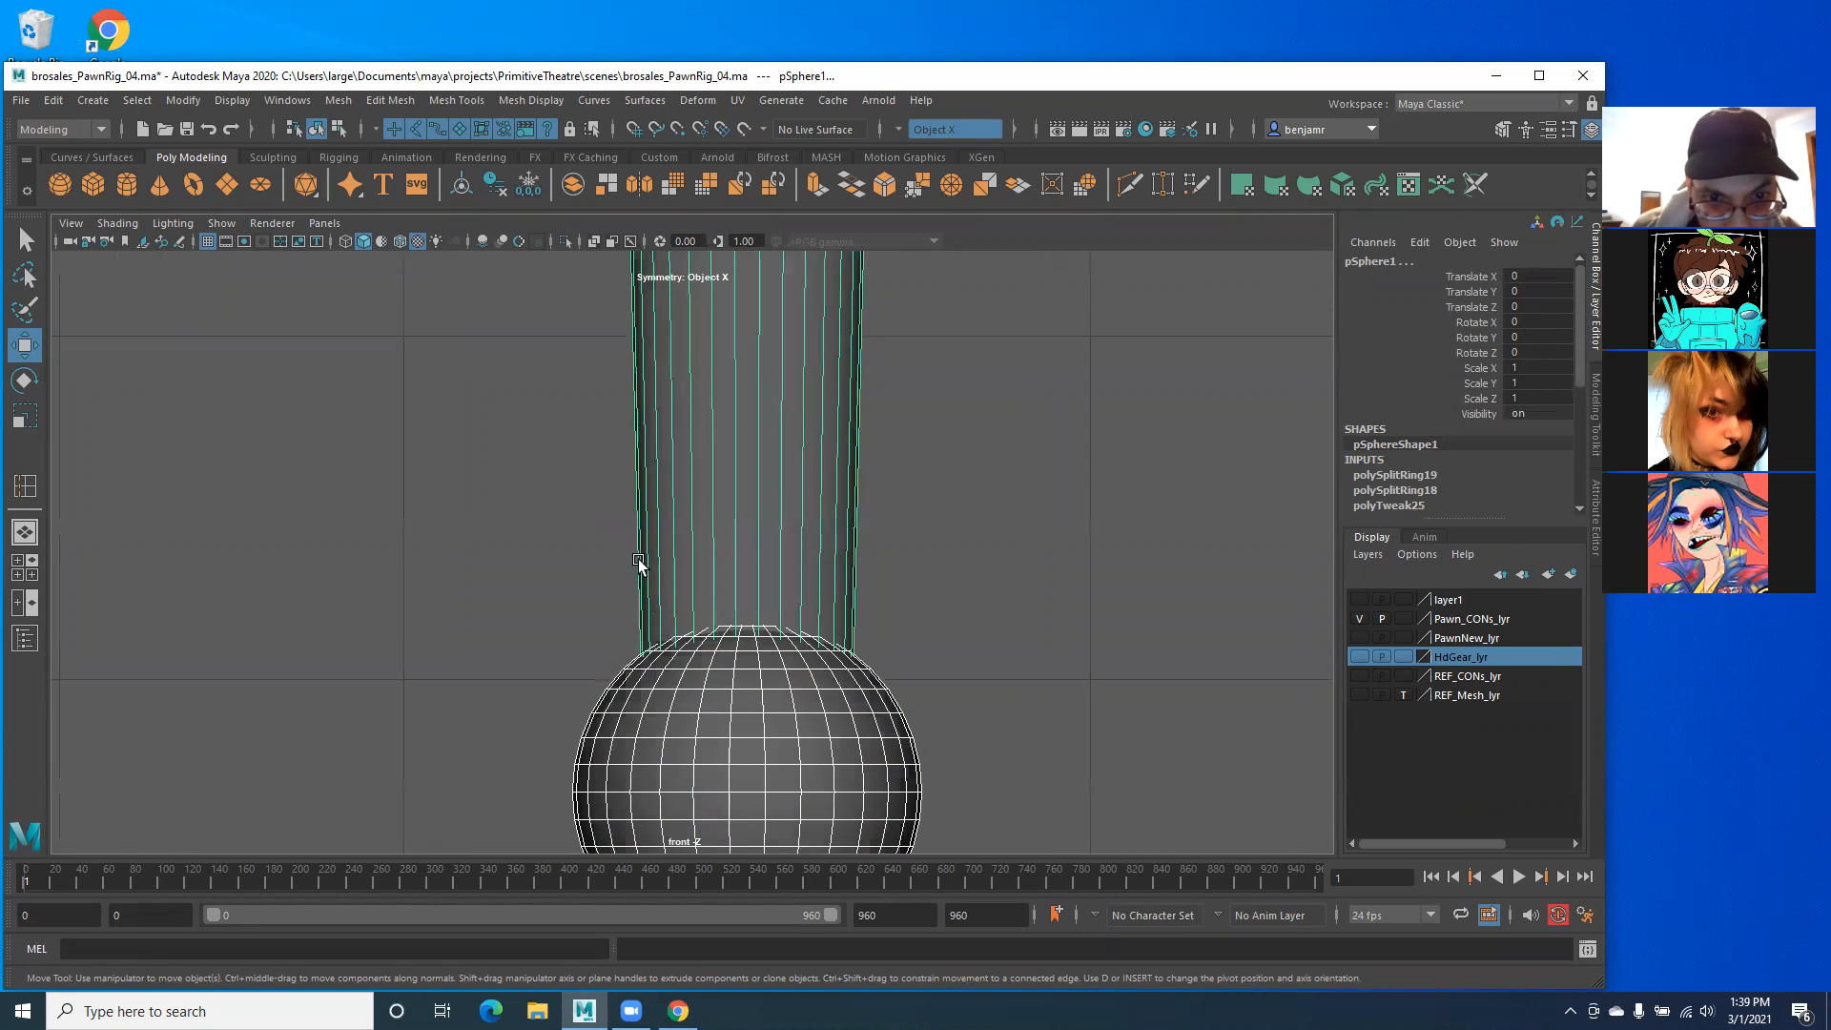
scroll(685, 599, "up", 2)
right_click_drag(732, 600, 709, 537)
left_click_drag(520, 489, 976, 610)
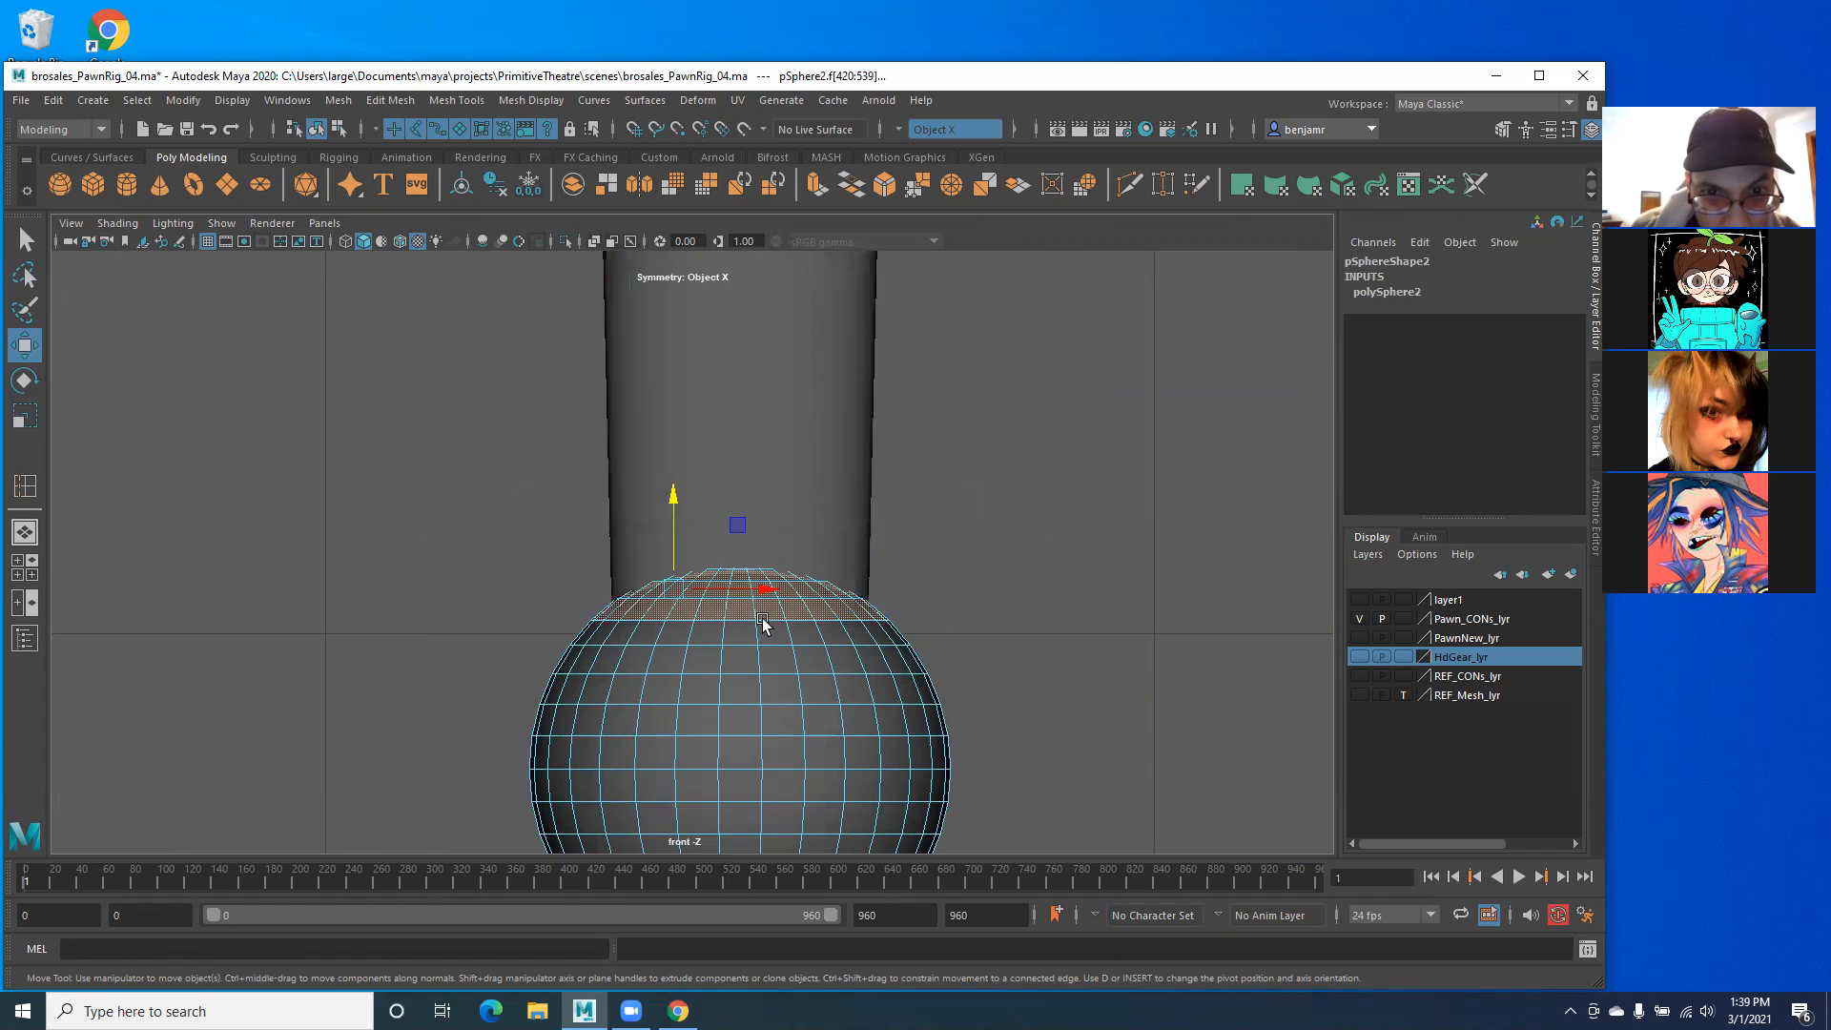
left_click_drag(562, 507, 814, 577)
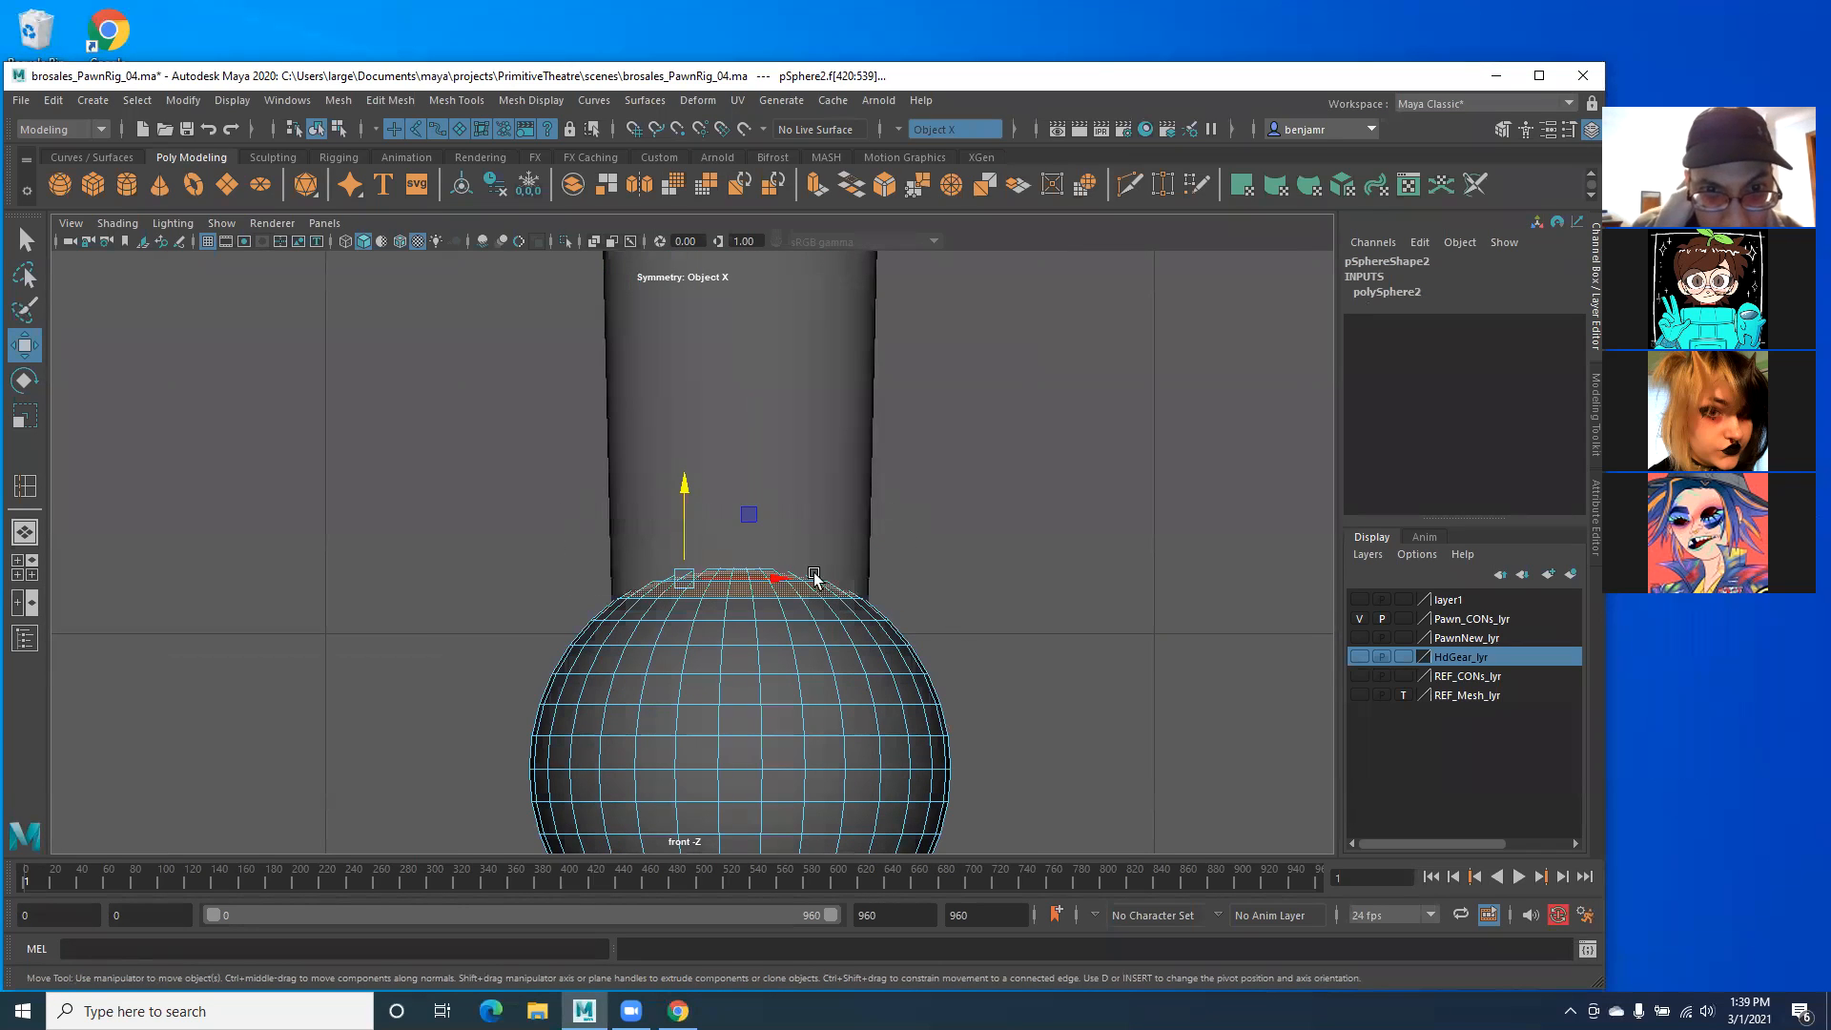
key("4")
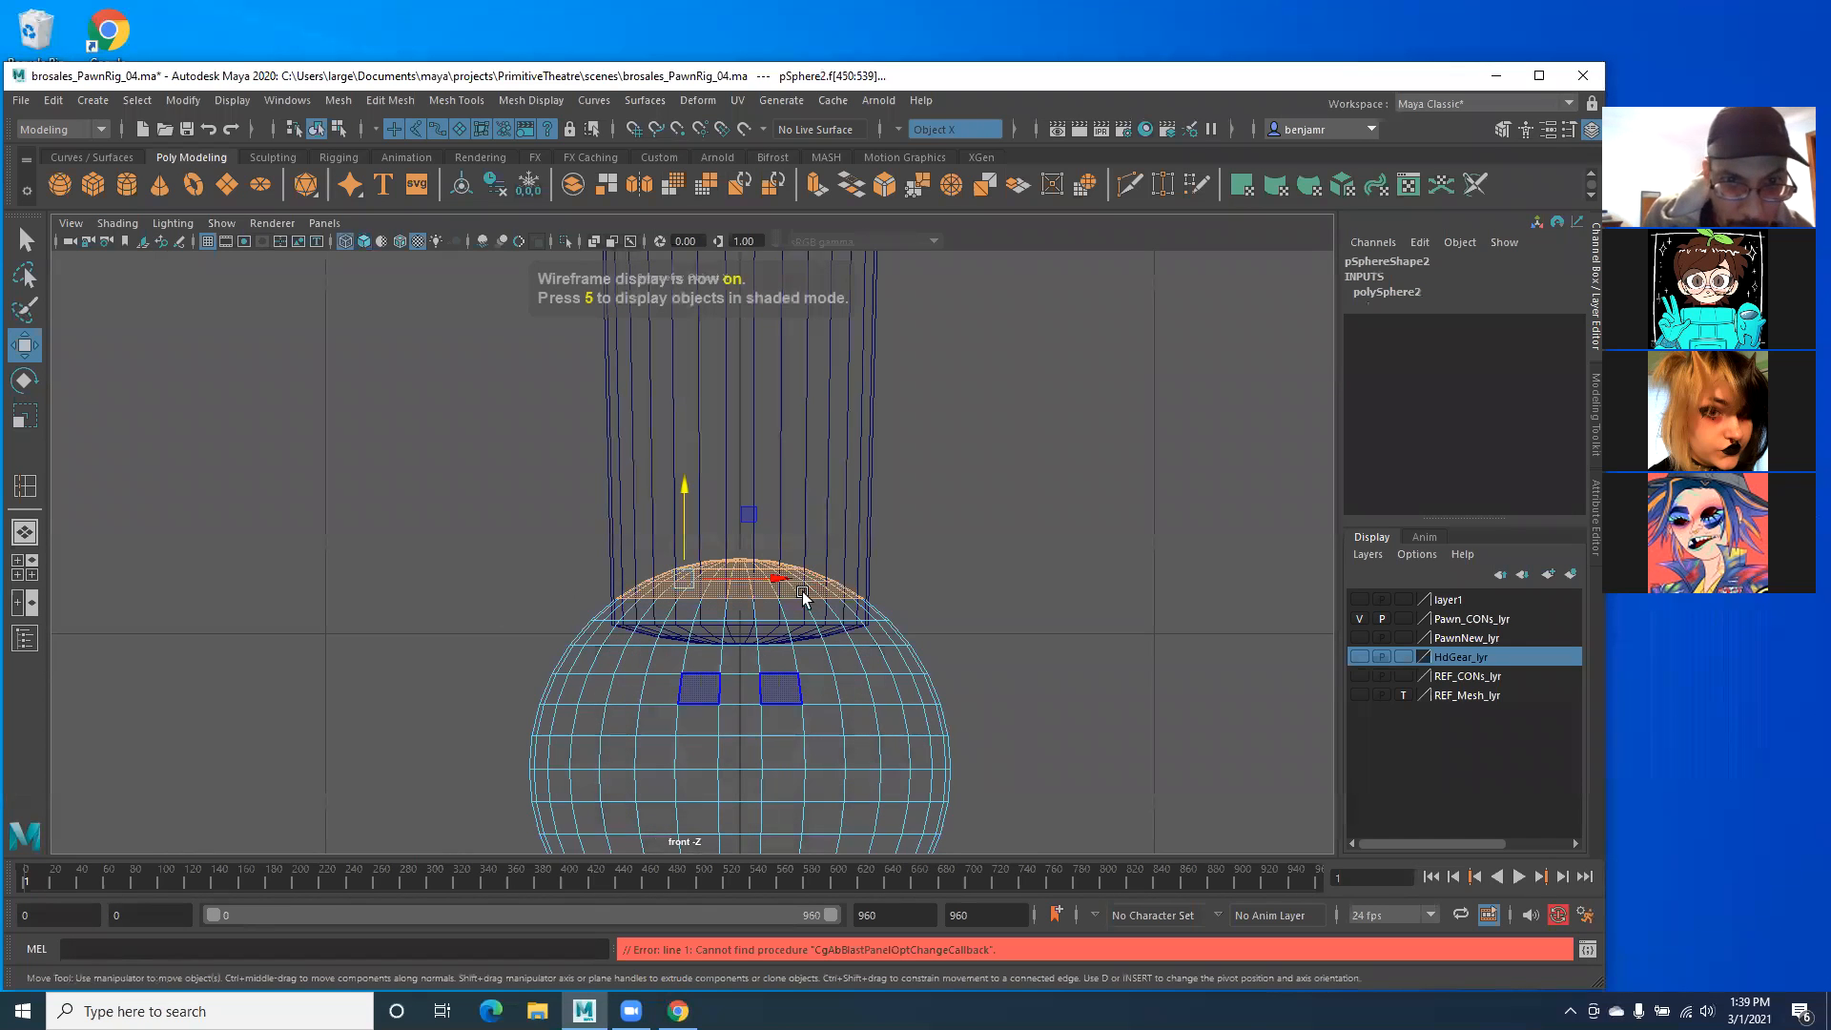
key("5")
left_click(611, 691)
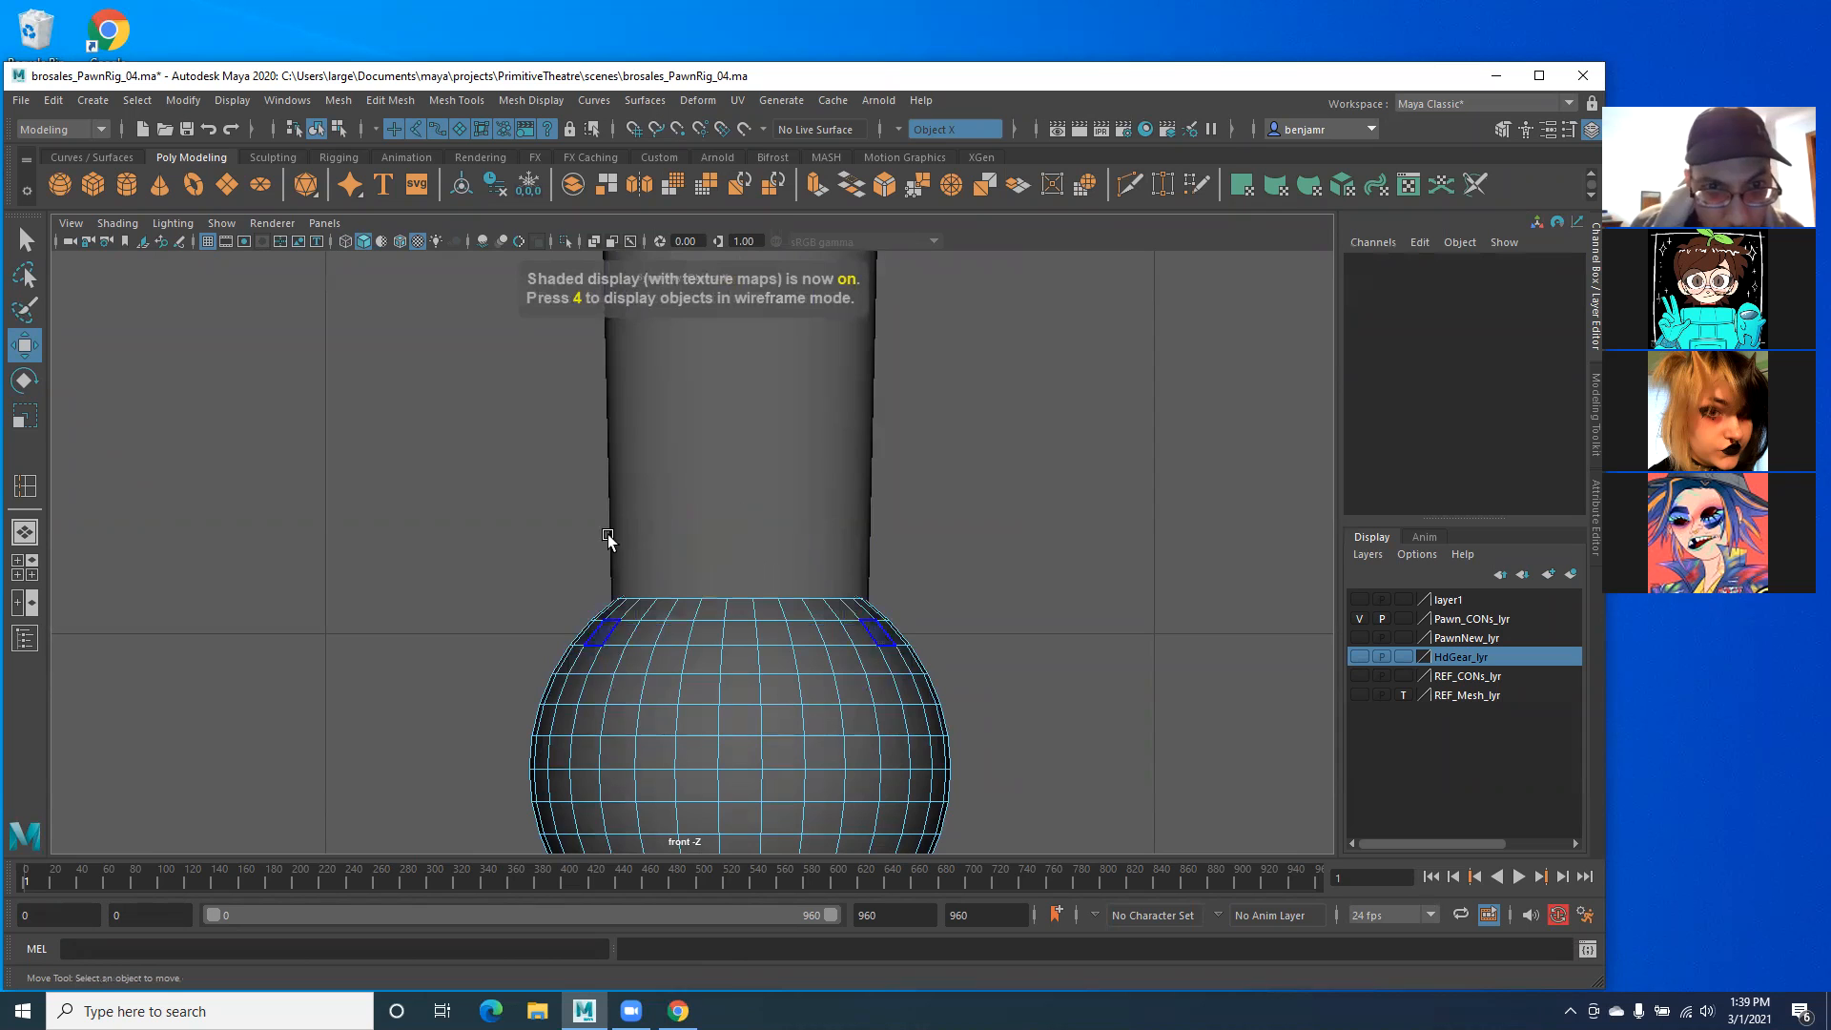
Step: Raise the shaft's end vertices until they sit just clear above the small sphere's open top
mouse_move(646, 484)
right_mouse_down()
mouse_move(735, 461)
mouse_move(633, 435)
mouse_move(804, 408)
right_mouse_up()
double_click(630, 435)
scroll(776, 400, "down", 5)
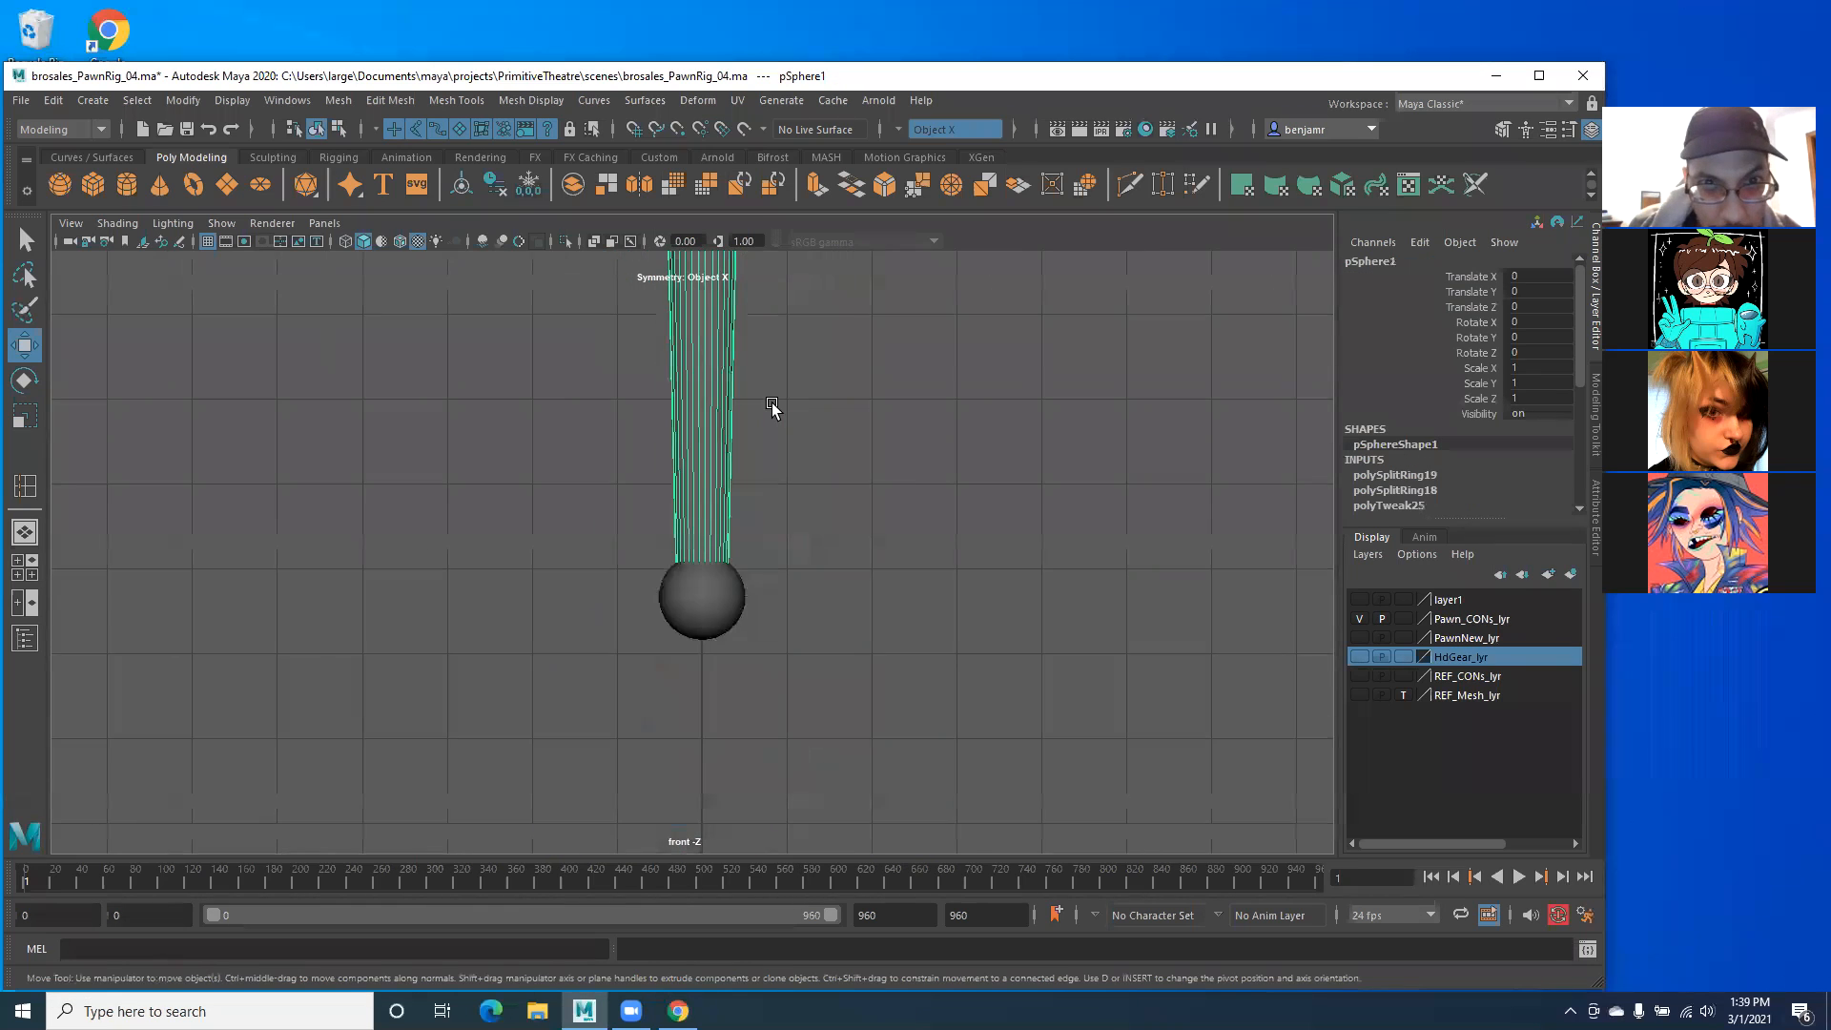
scroll(722, 517, "up", 4)
right_click_drag(698, 459, 603, 456)
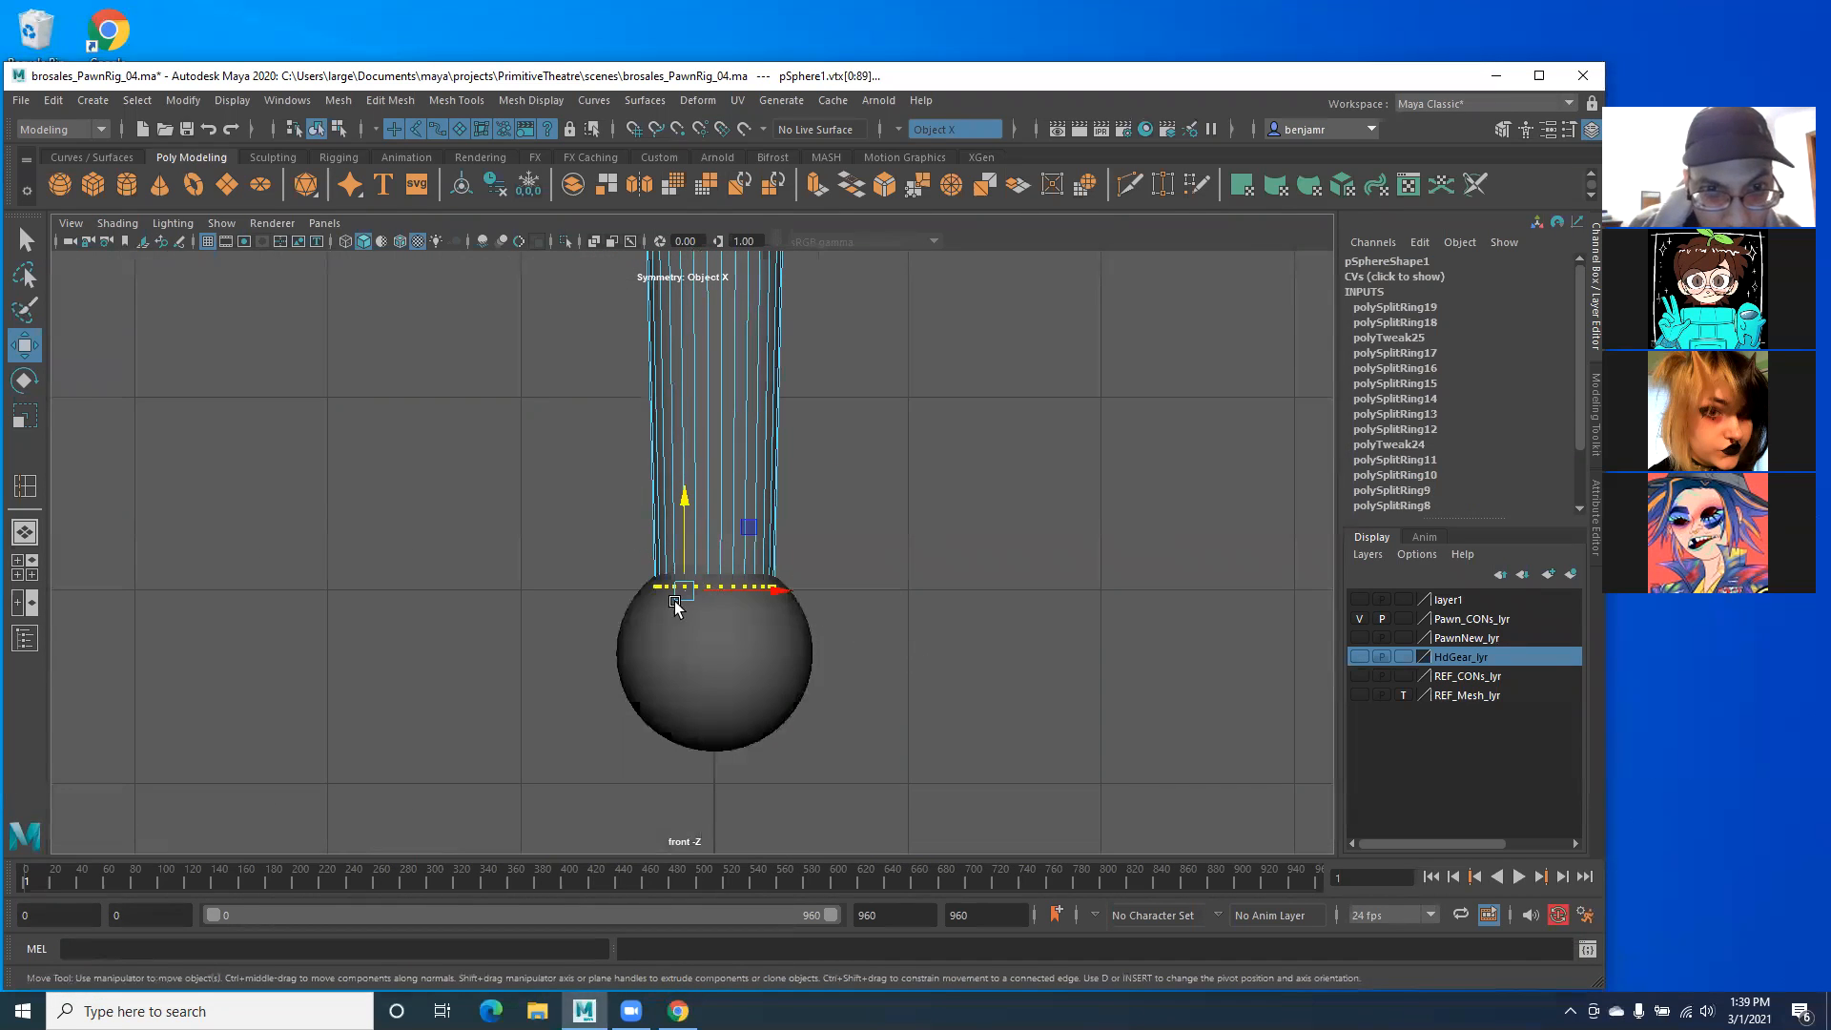
left_click_drag(589, 565, 818, 626)
mouse_move(686, 498)
left_mouse_down()
mouse_move(678, 453)
mouse_move(678, 471)
left_mouse_up()
scroll(805, 614, "up", 5)
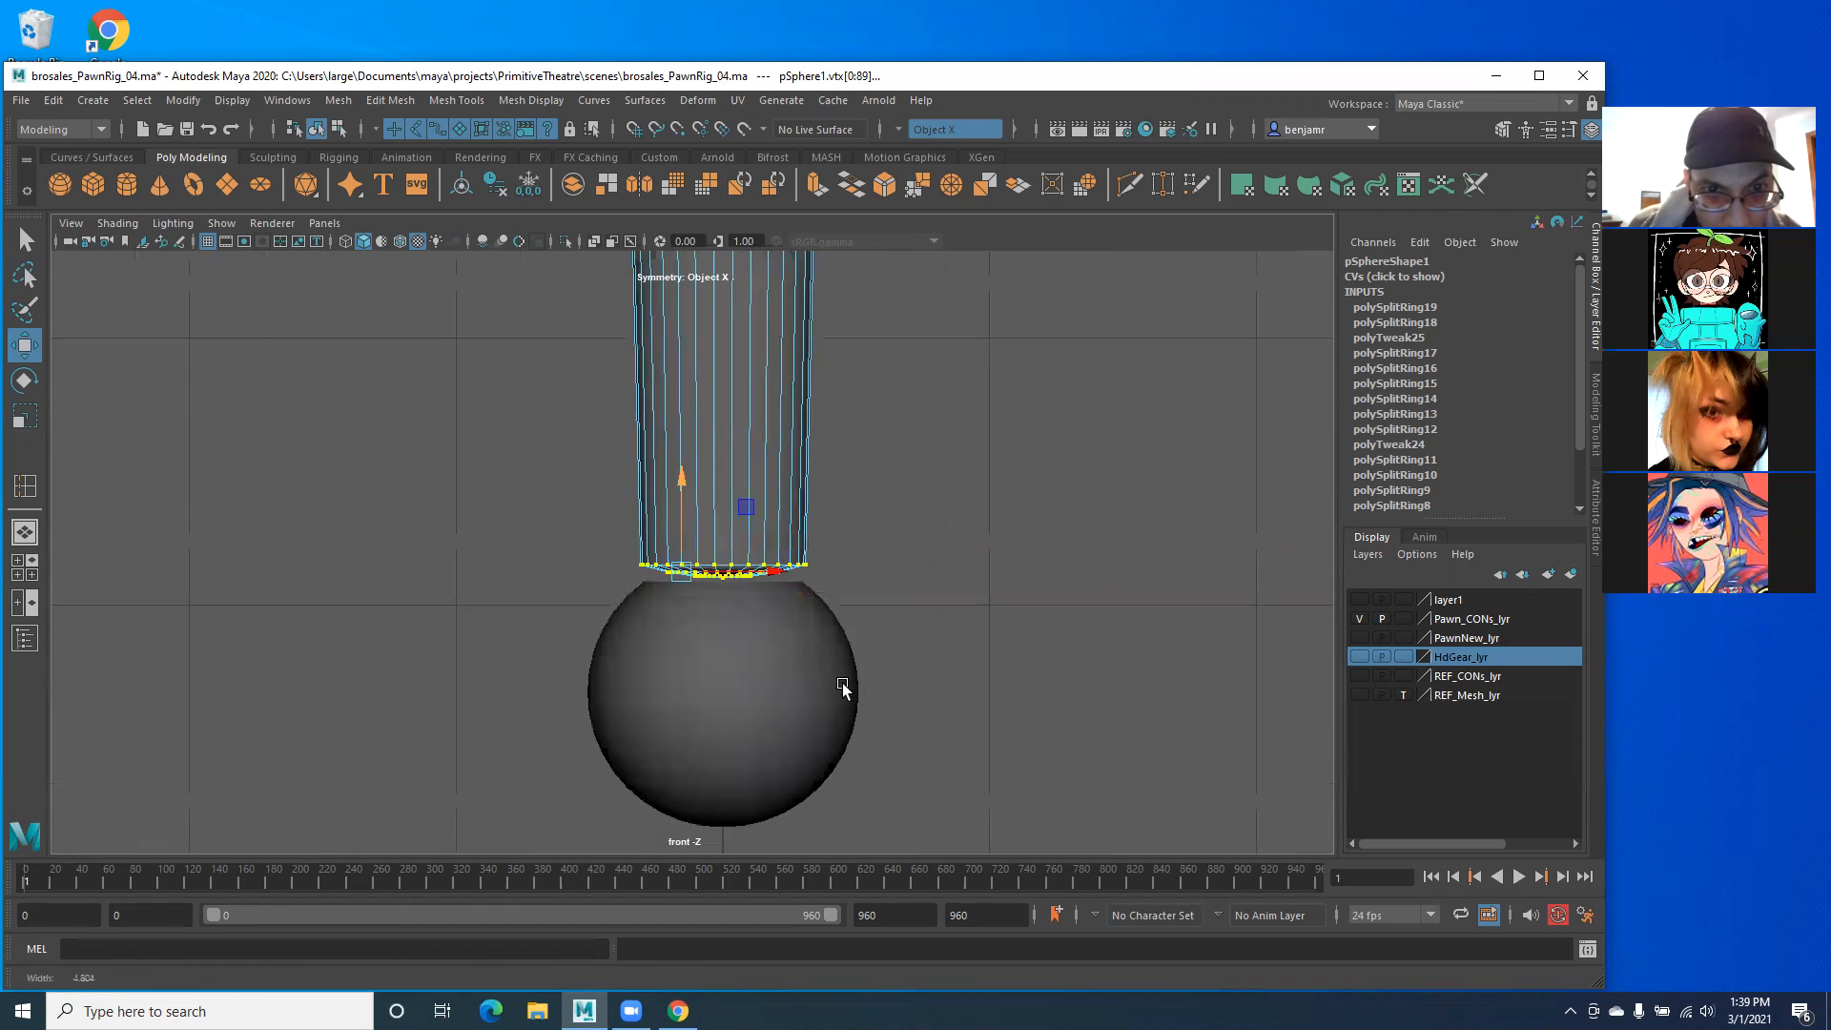
scroll(673, 529, "up", 3)
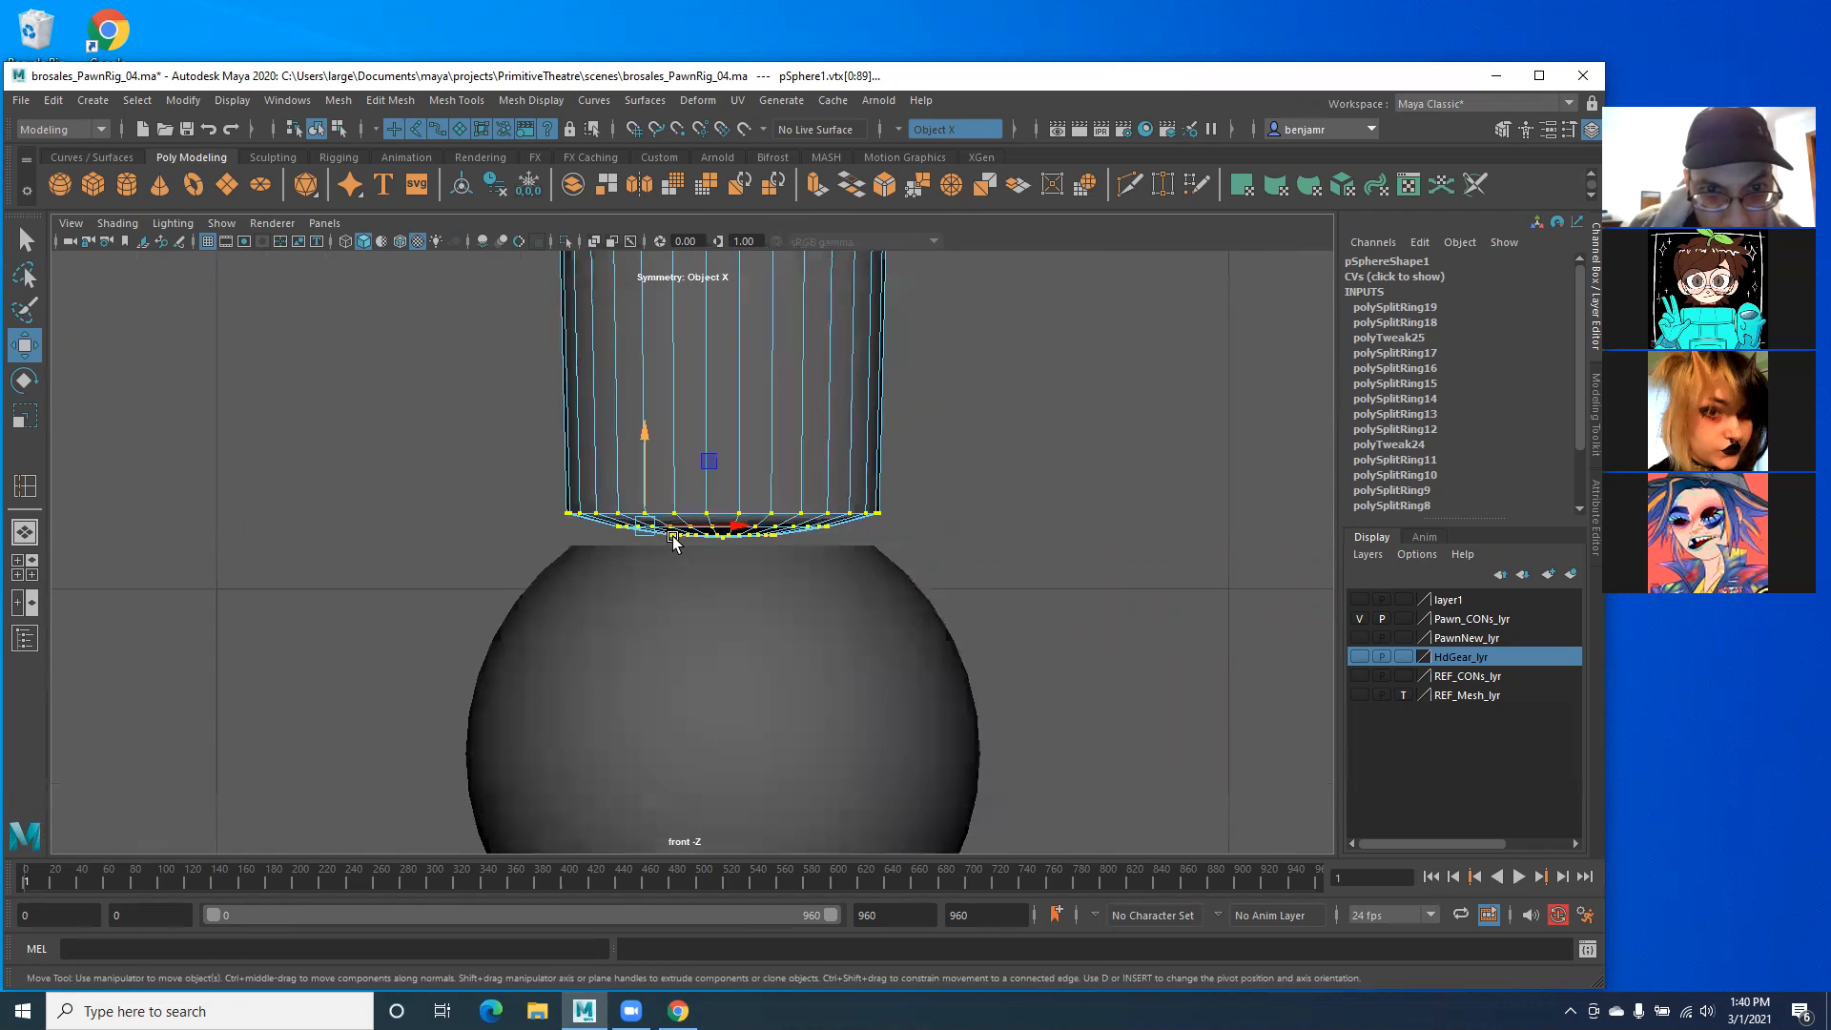
Step: Delete the cap faces closing the lower end of the shaft
right_click_drag(810, 485, 795, 536)
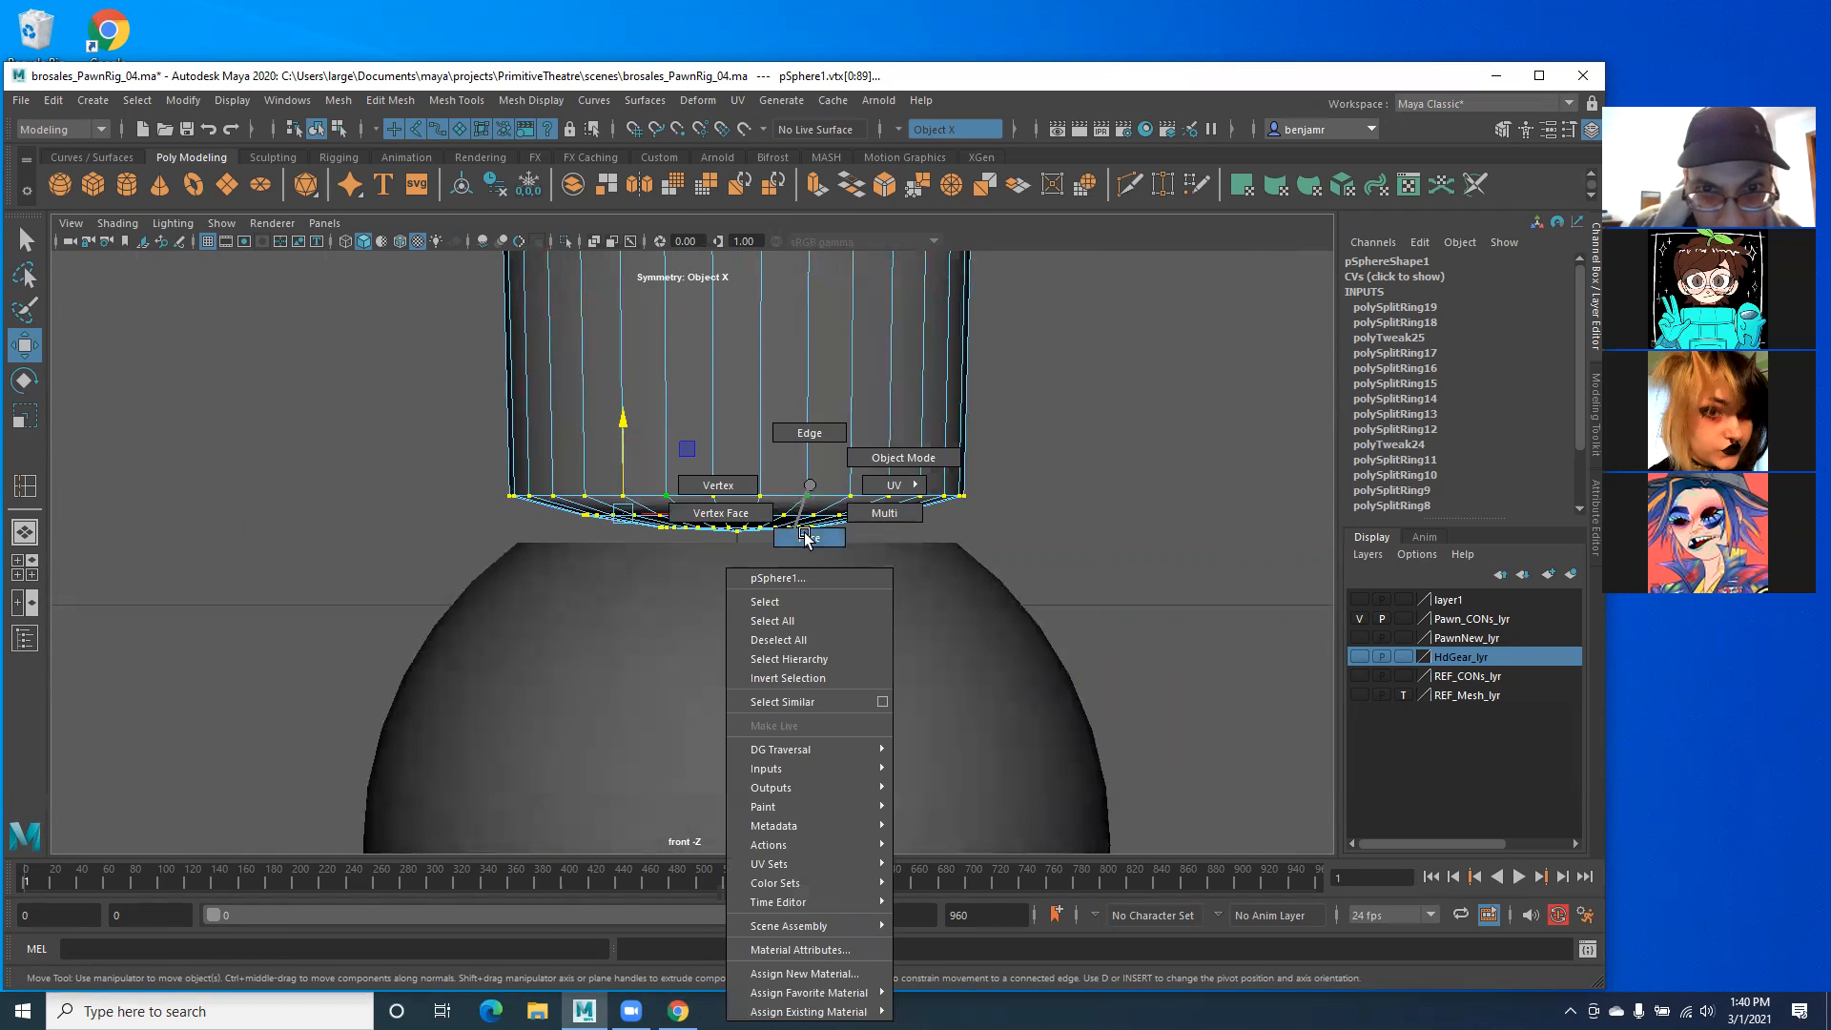
left_click_drag(974, 507, 483, 534)
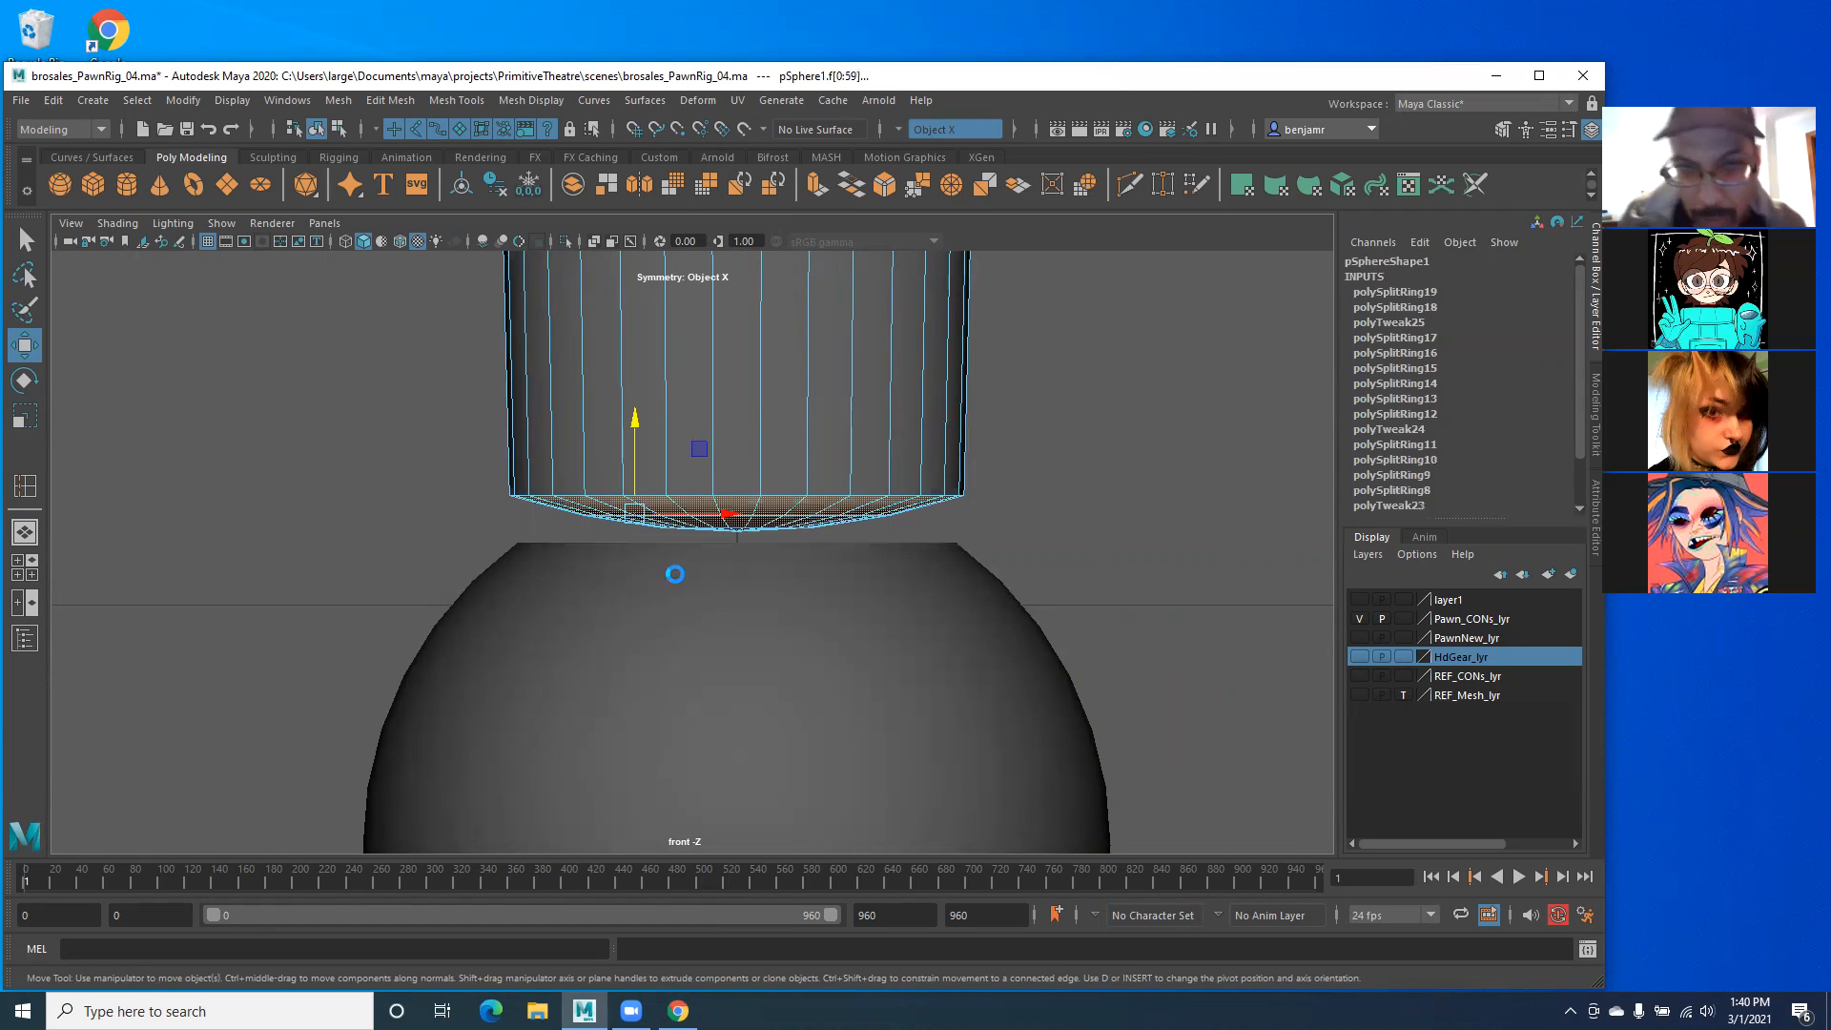
key("Delete")
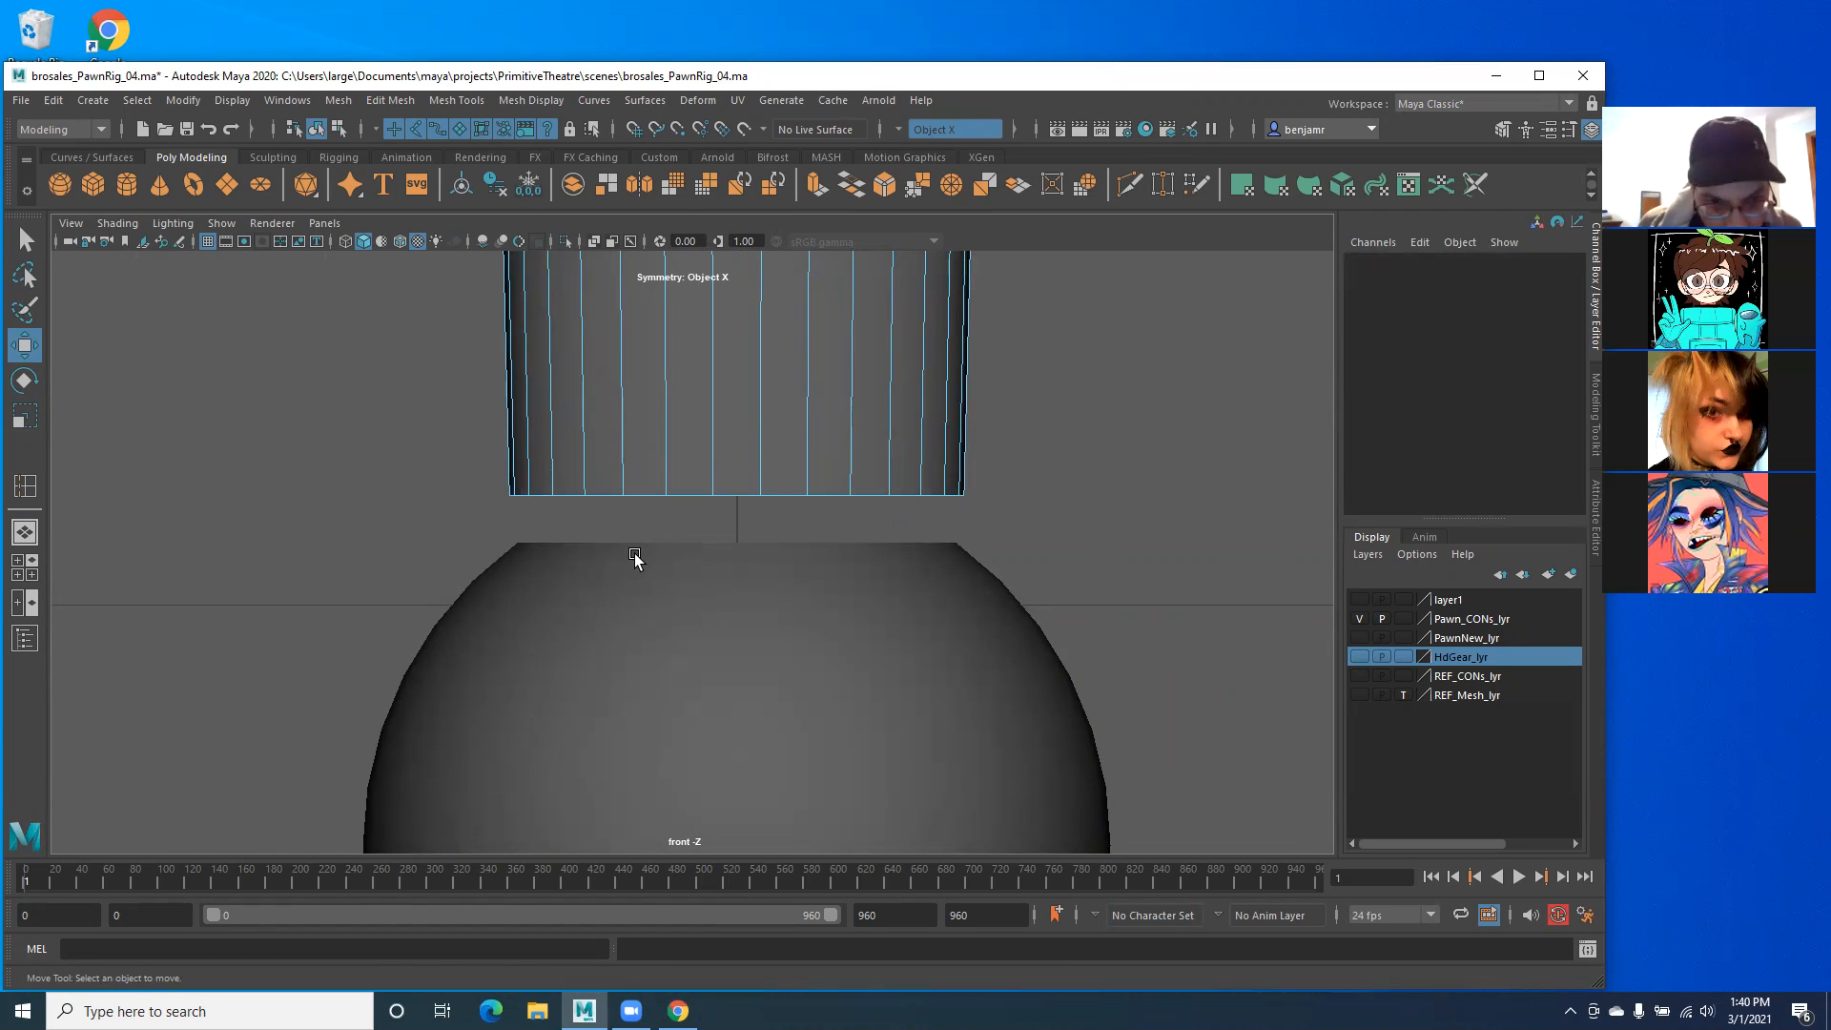
Step: Lower the shaft's open rim to just above the small sphere and scale it slightly narrower along X
middle_click_drag(589, 538, 587, 556, "alt")
right_click_drag(637, 484, 552, 482)
left_click_drag(421, 487, 1121, 516)
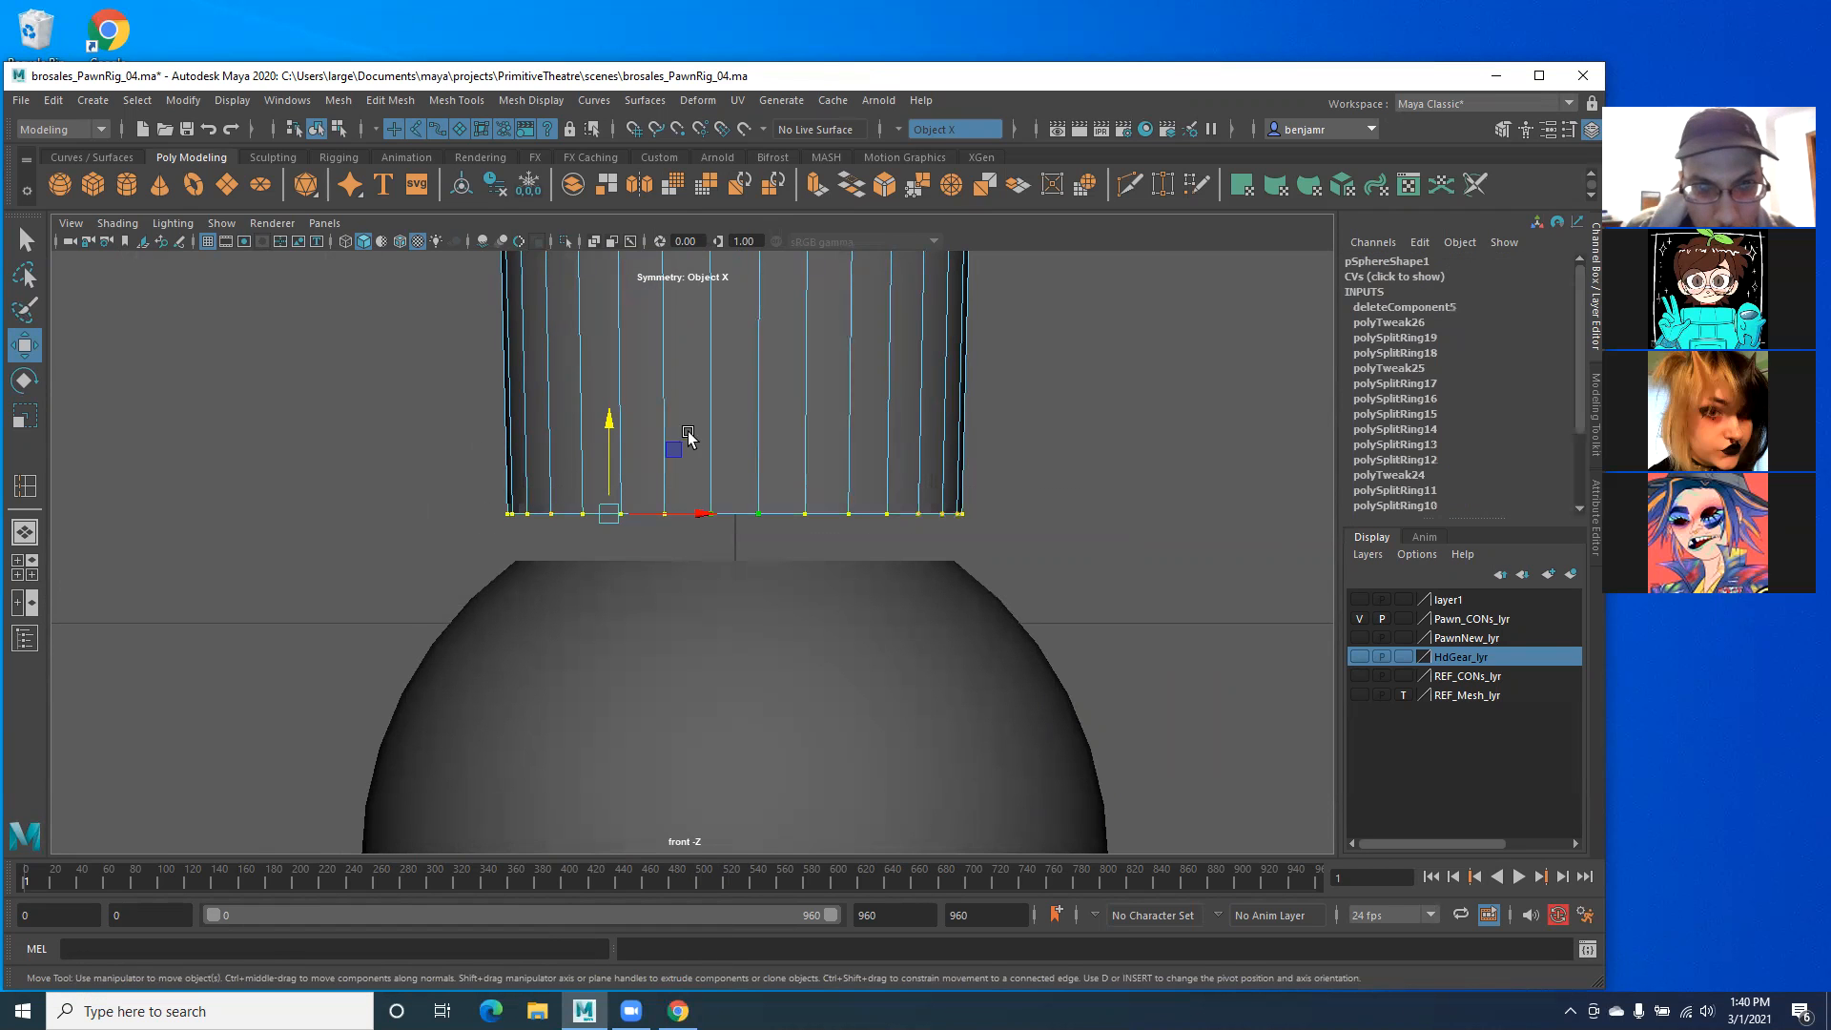
left_click_drag(607, 441, 610, 463)
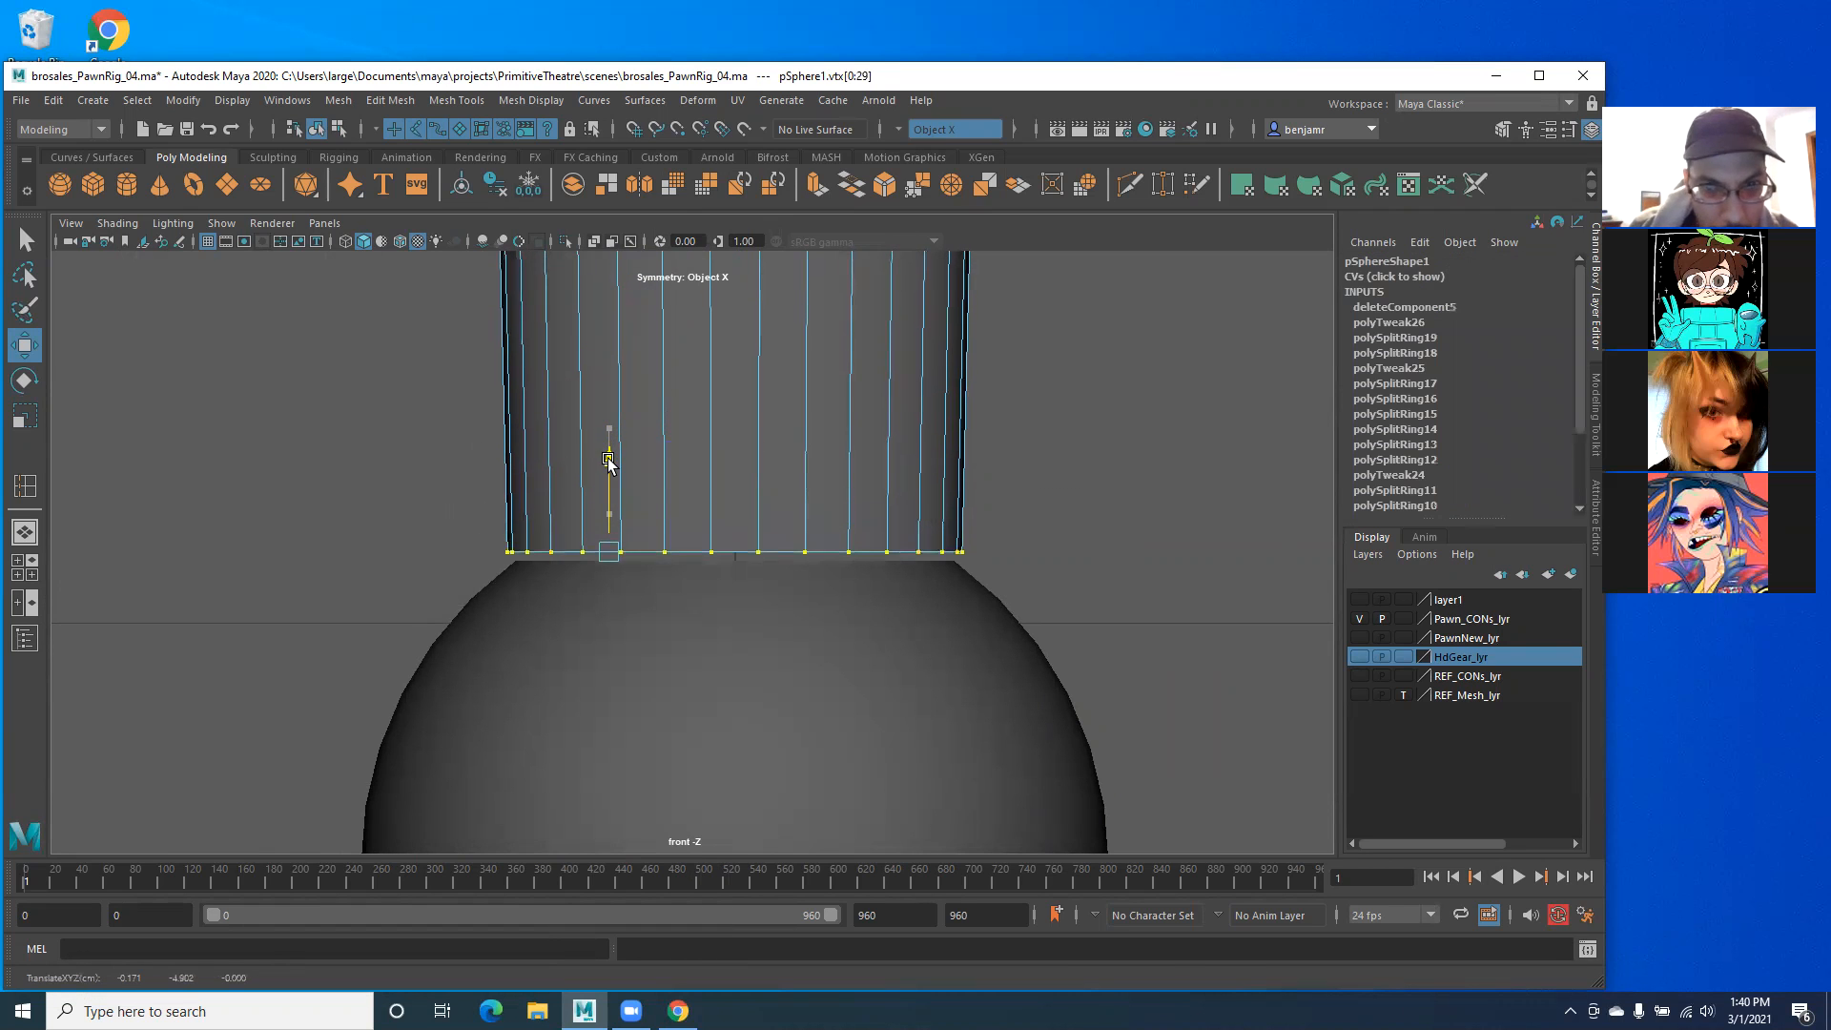
key("r")
left_click_drag(704, 551, 693, 553)
Step: In the perspective view, scale the small sphere along Z so its open rim matches the shaft's depth
right_click_drag(782, 482, 830, 454)
left_click(826, 644)
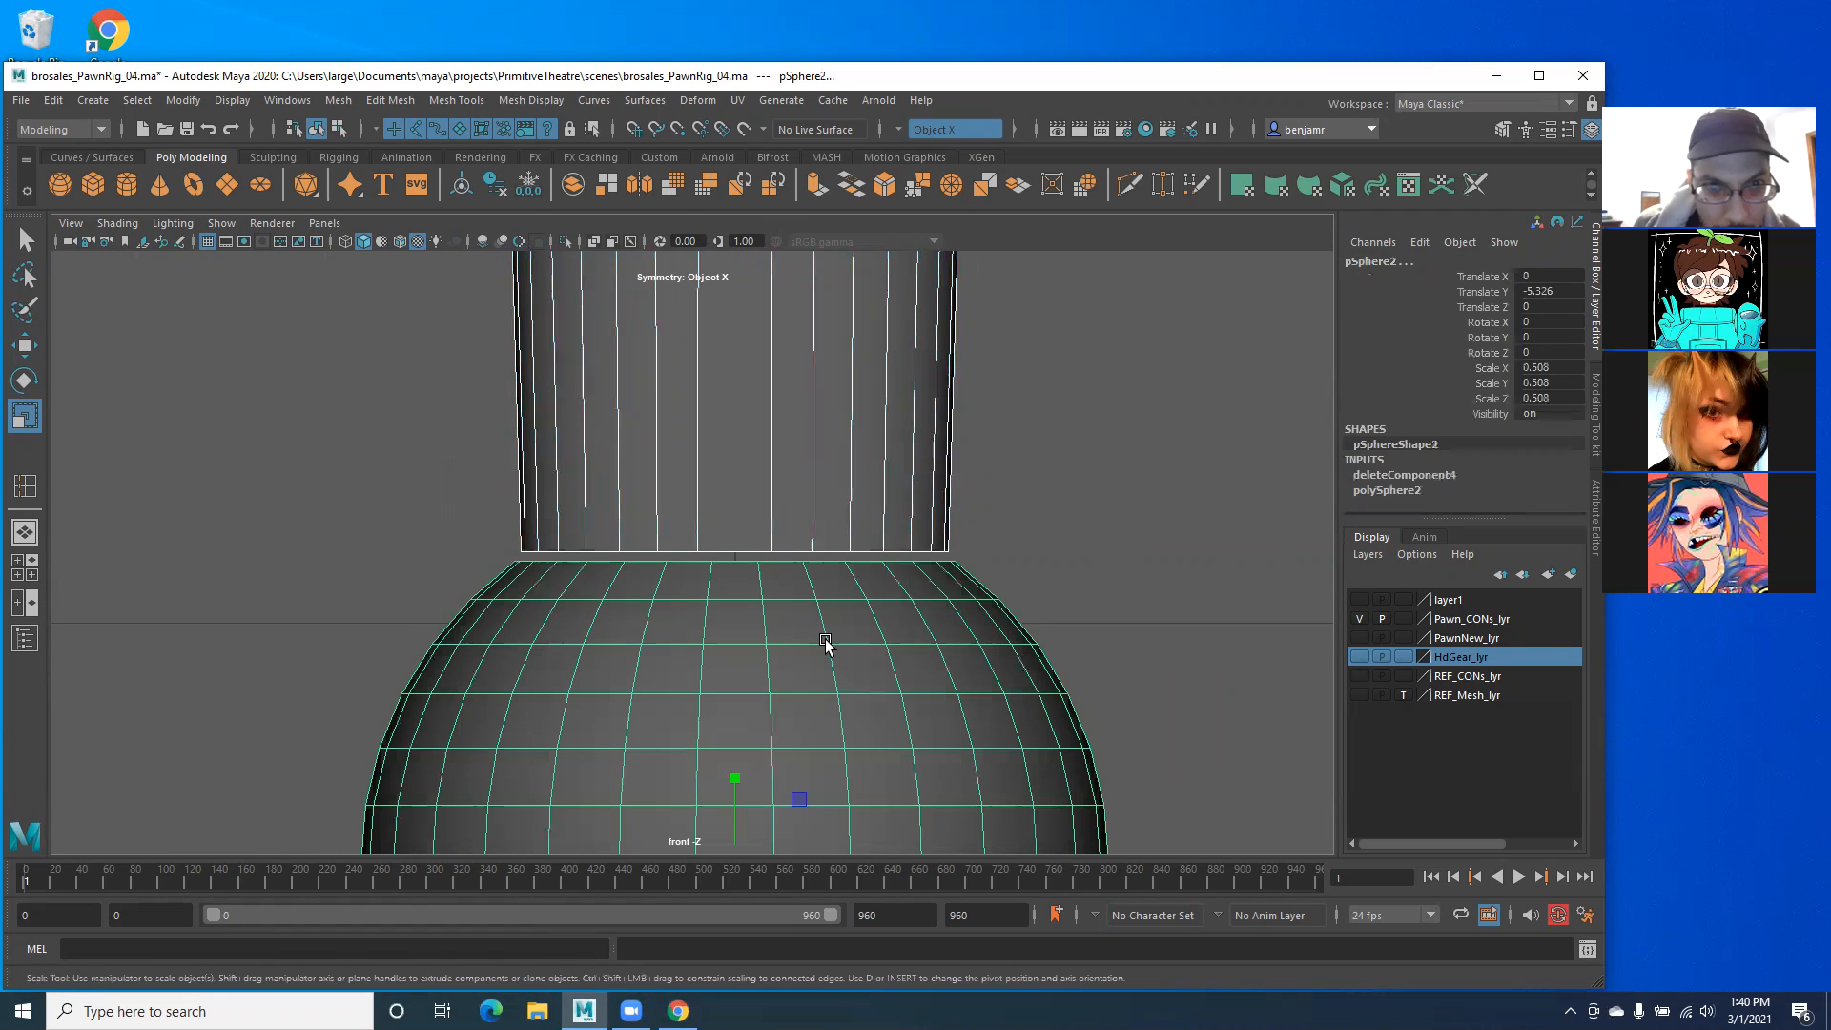
middle_click_drag(851, 597, 844, 685, "alt")
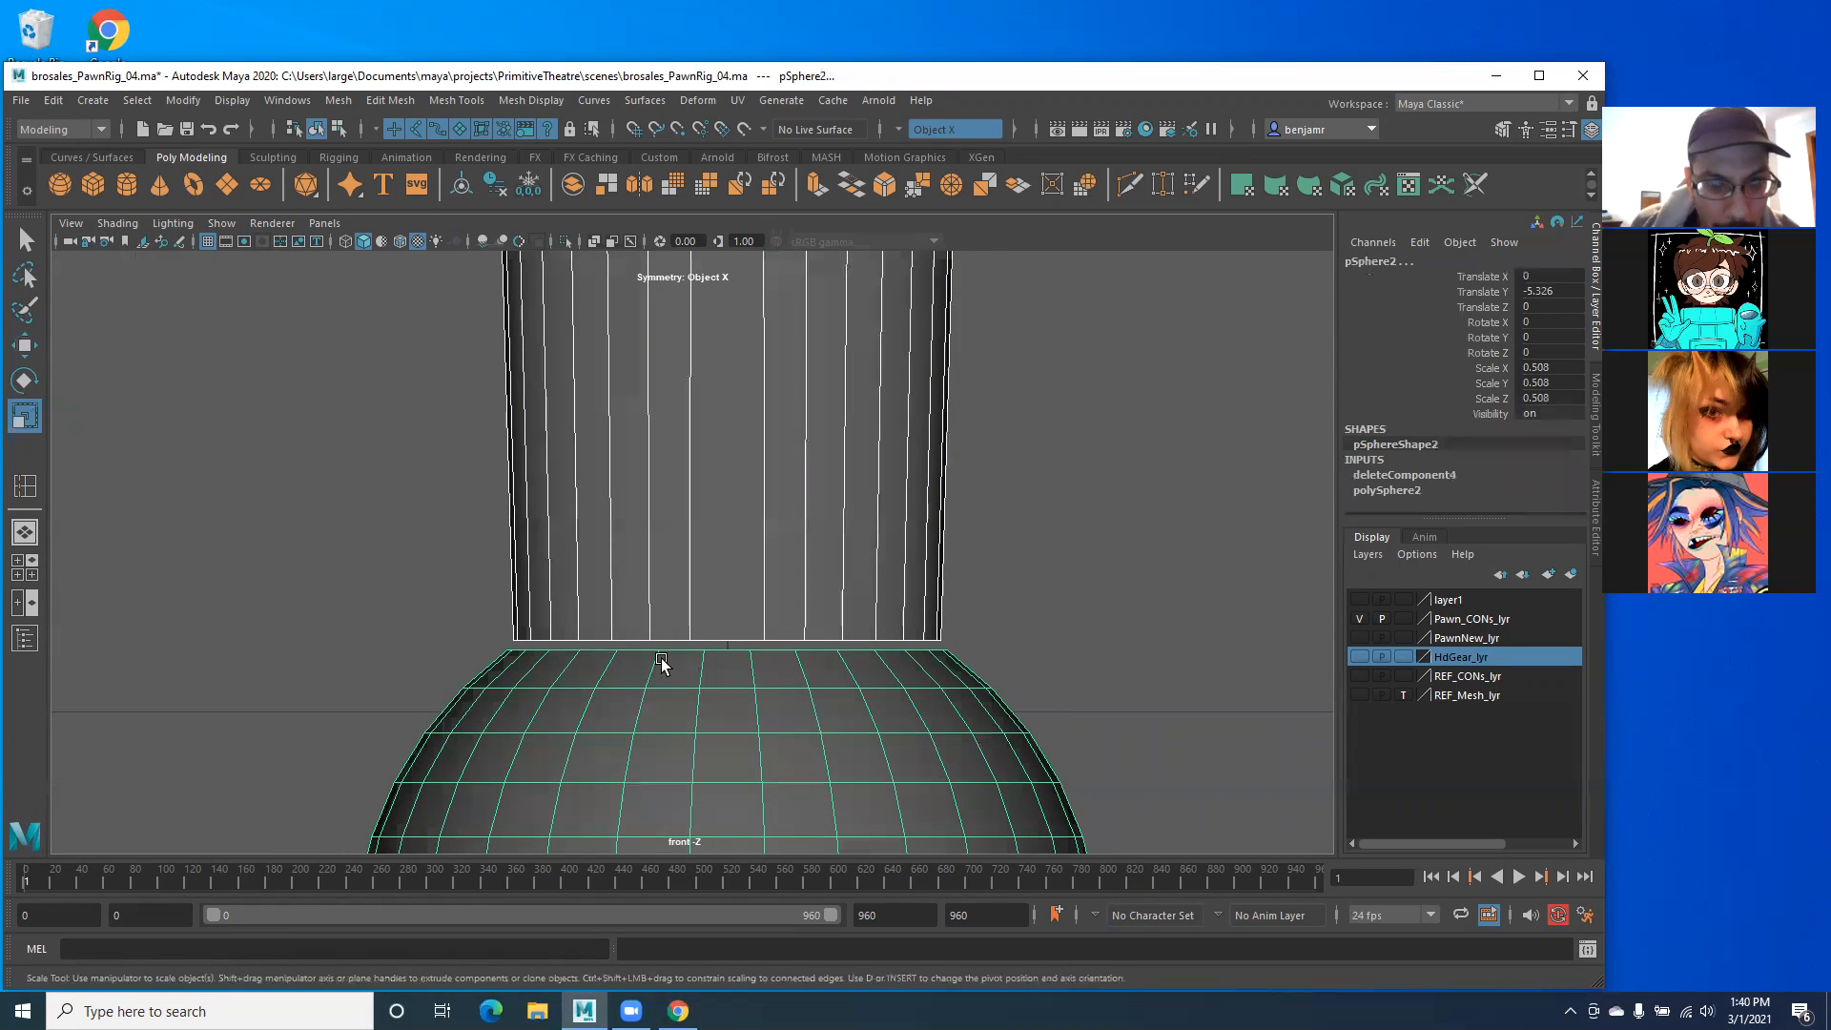
key("space")
left_click_drag(661, 660, 652, 612)
left_click_drag(629, 643, 593, 291, "alt")
middle_click_drag(593, 820, 672, 458, "alt")
right_click_drag(627, 551, 792, 457, "alt")
left_click_drag(802, 416, 925, 616, "alt")
middle_click_drag(976, 547, 724, 513, "alt")
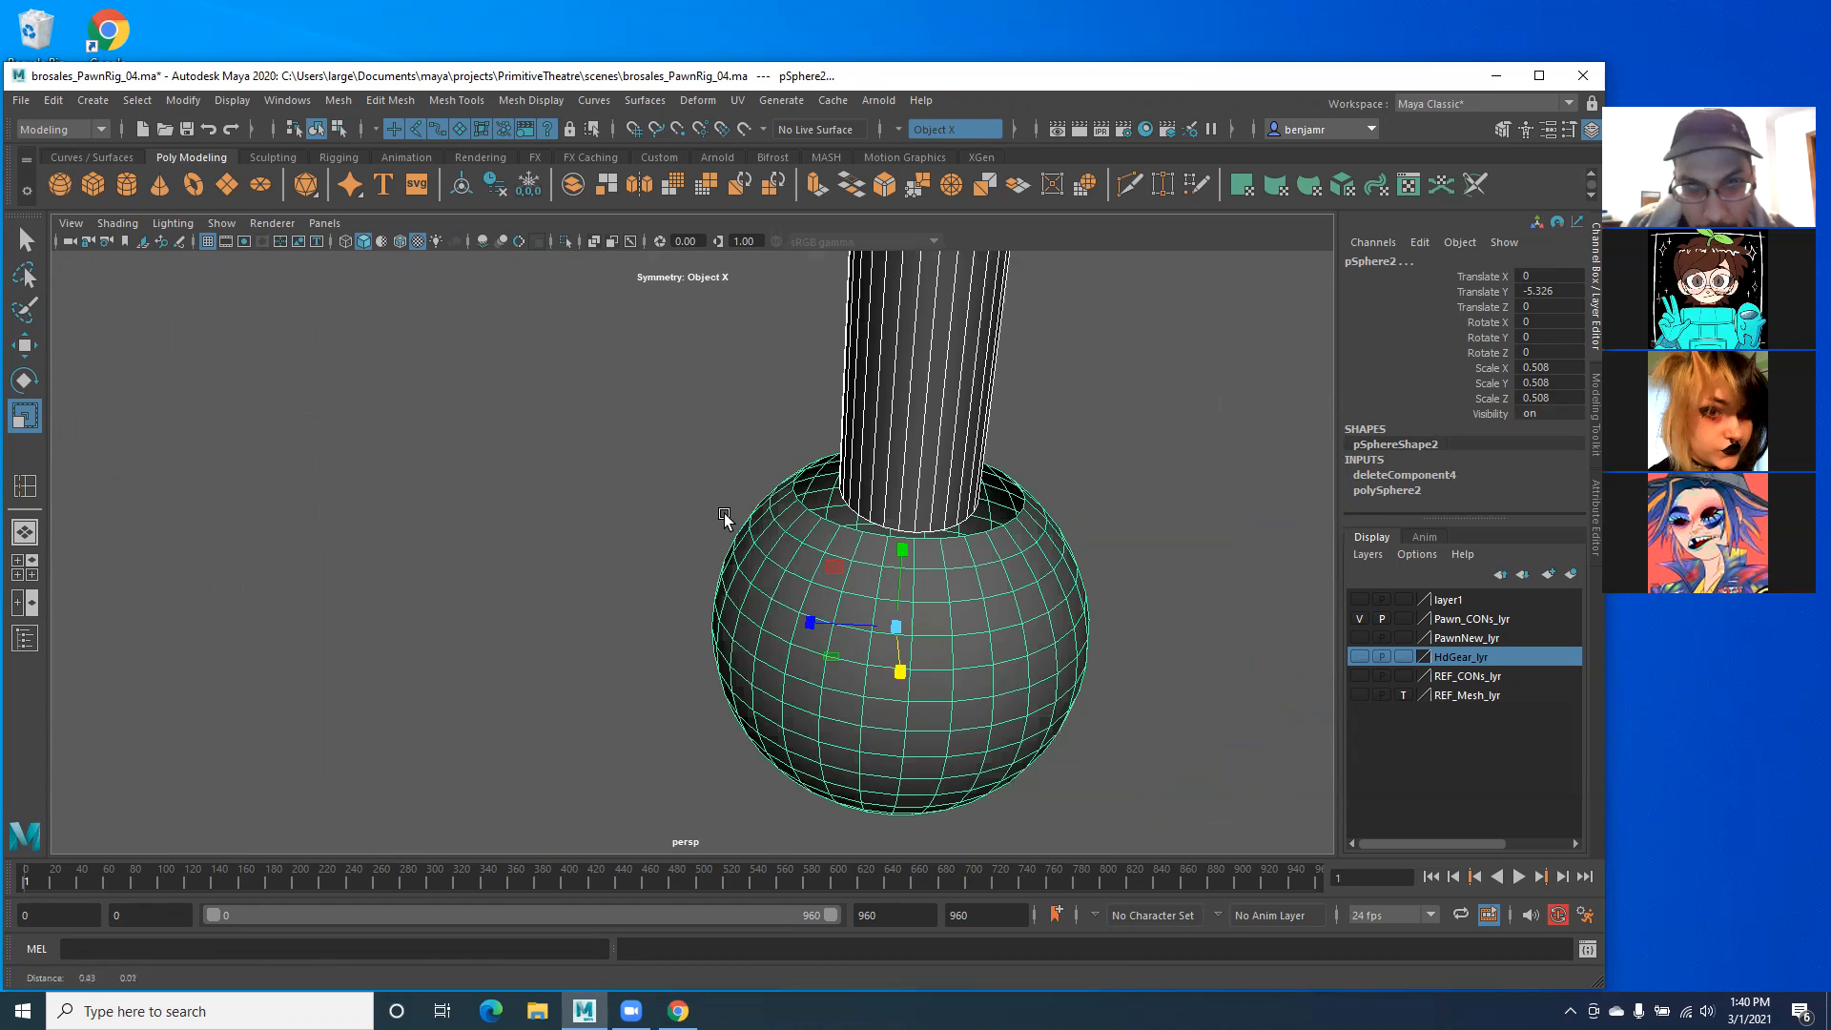
left_click(793, 601)
left_click_drag(810, 626, 934, 622)
Step: Combine the small sphere and the shaft body into a single mesh
middle_click_drag(522, 485, 703, 477, "alt")
left_click(707, 466, "shift")
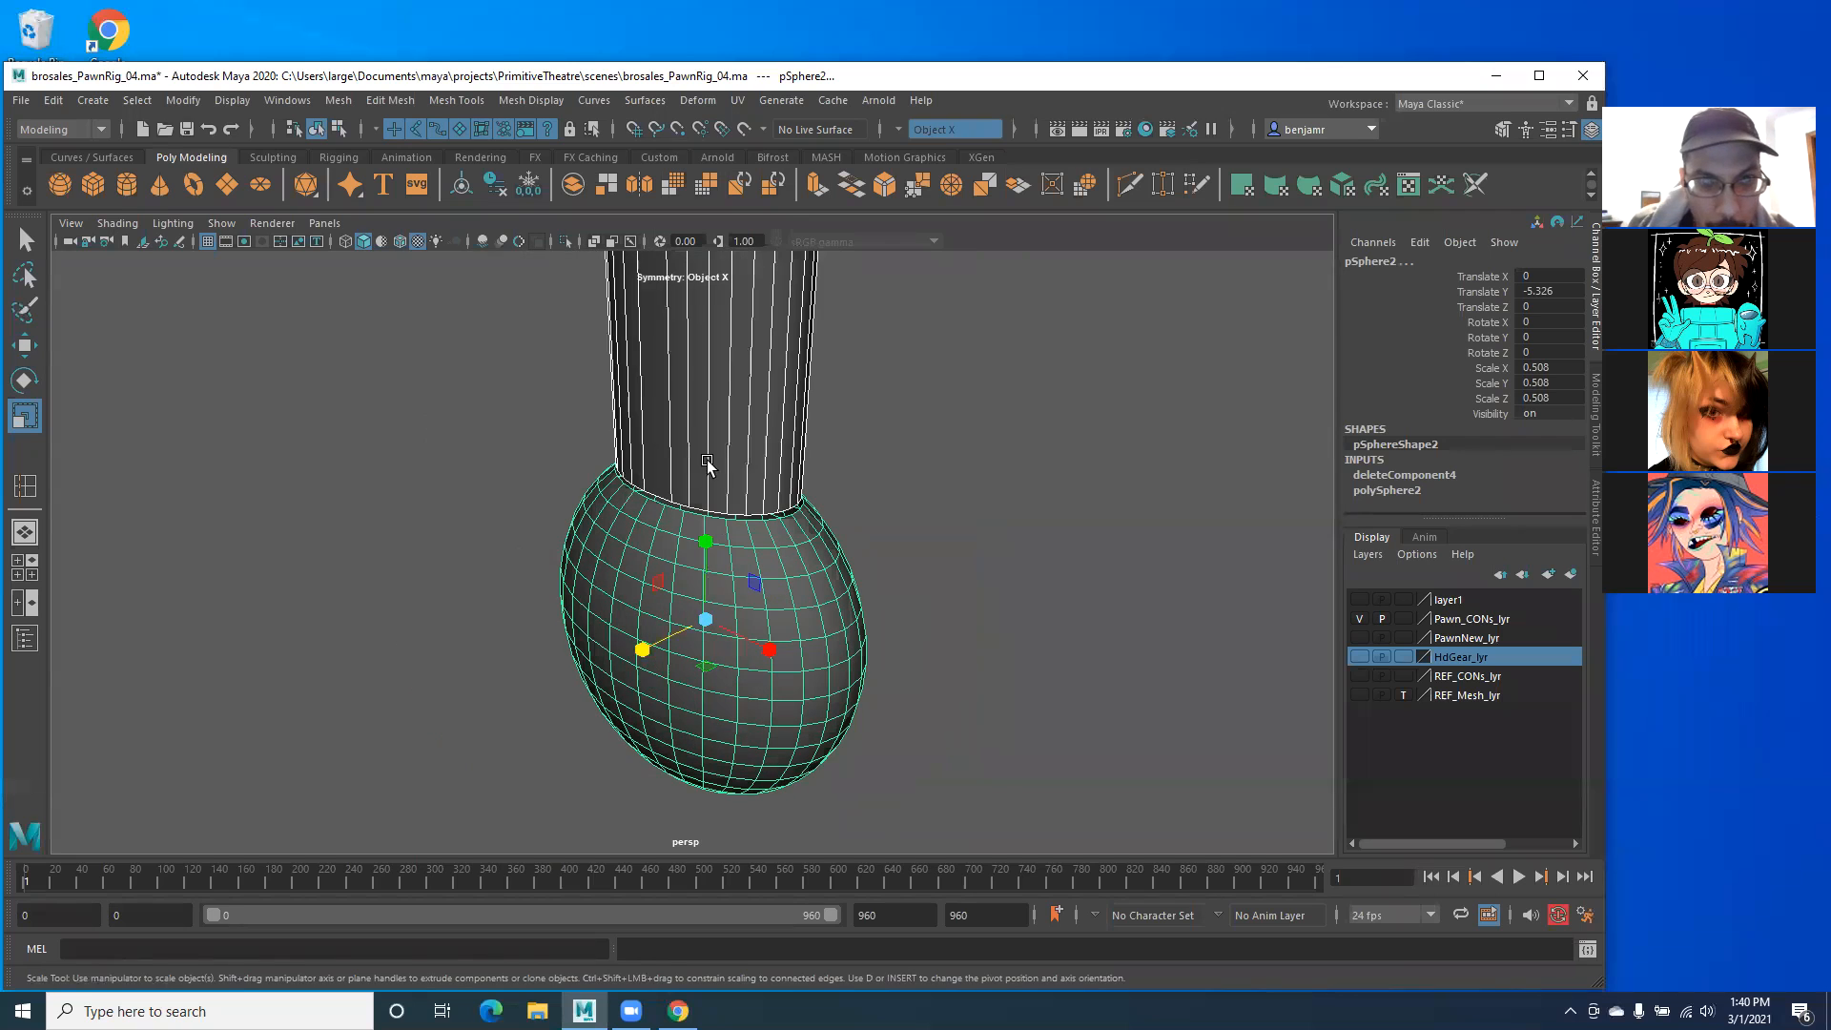
left_click(381, 99)
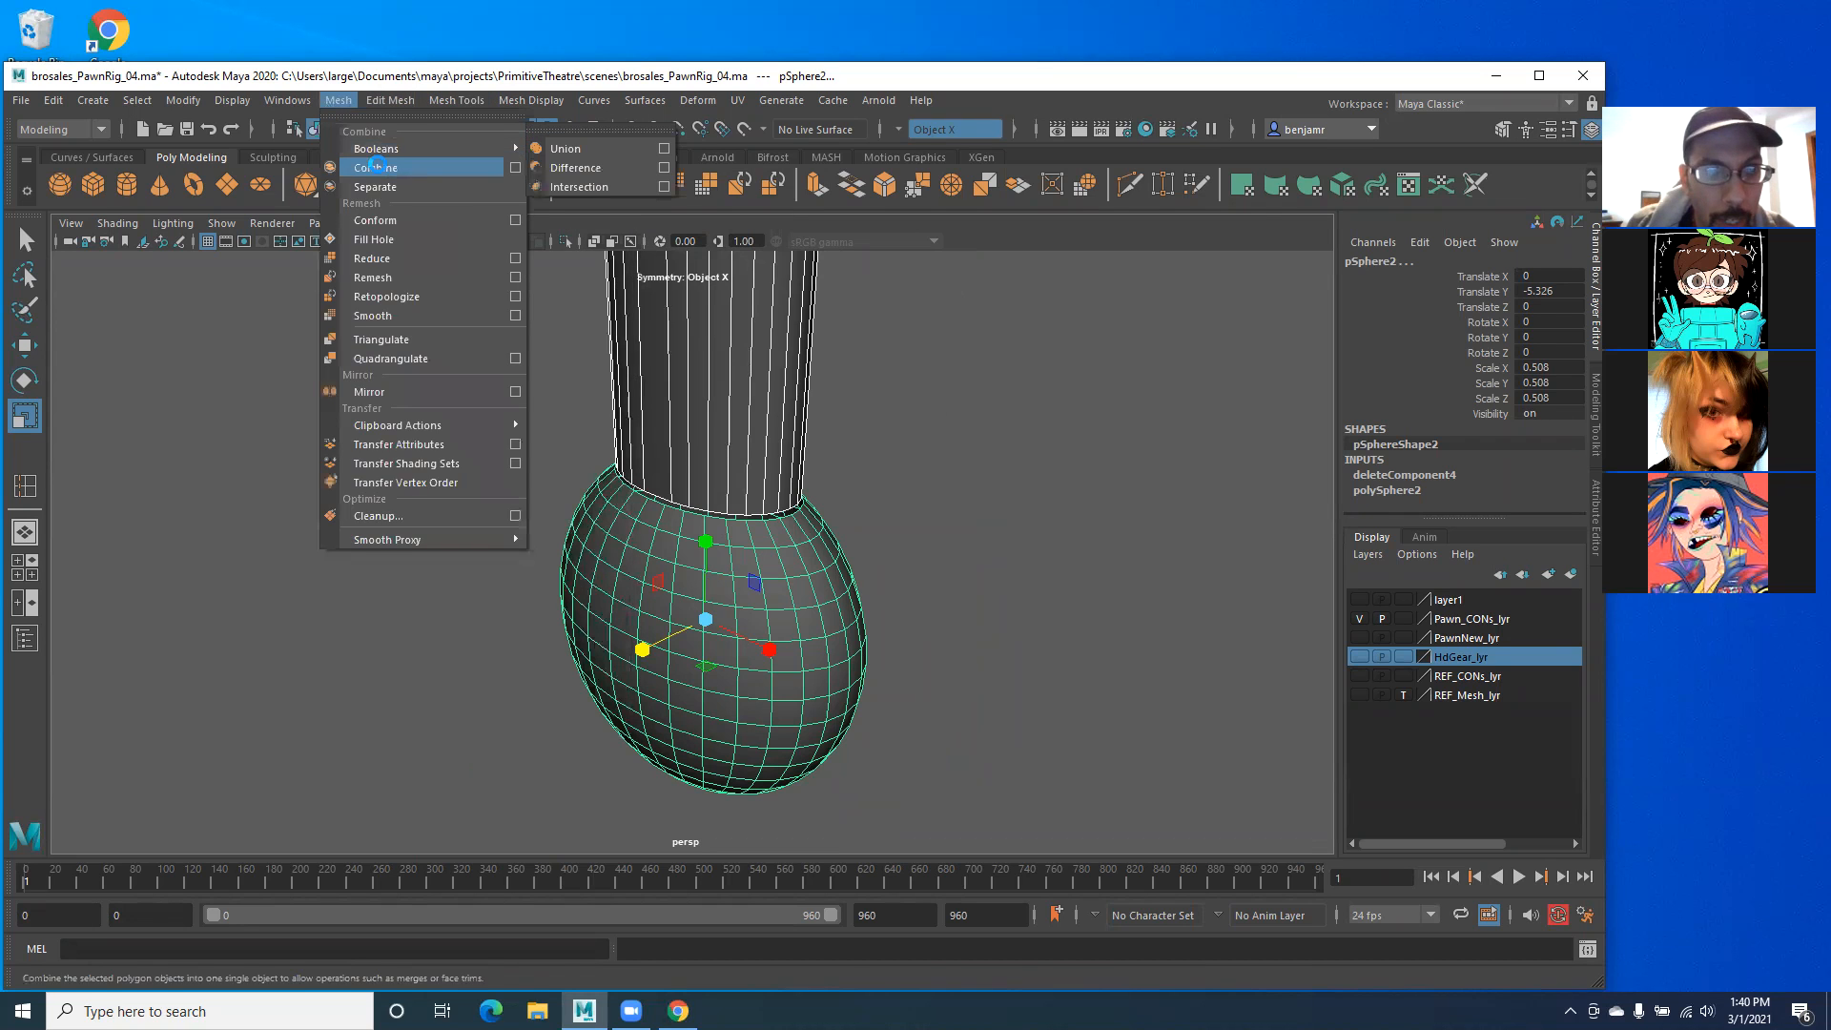
left_click(377, 167)
left_click(462, 379)
scroll(582, 537, "up", 1)
left_click(640, 523)
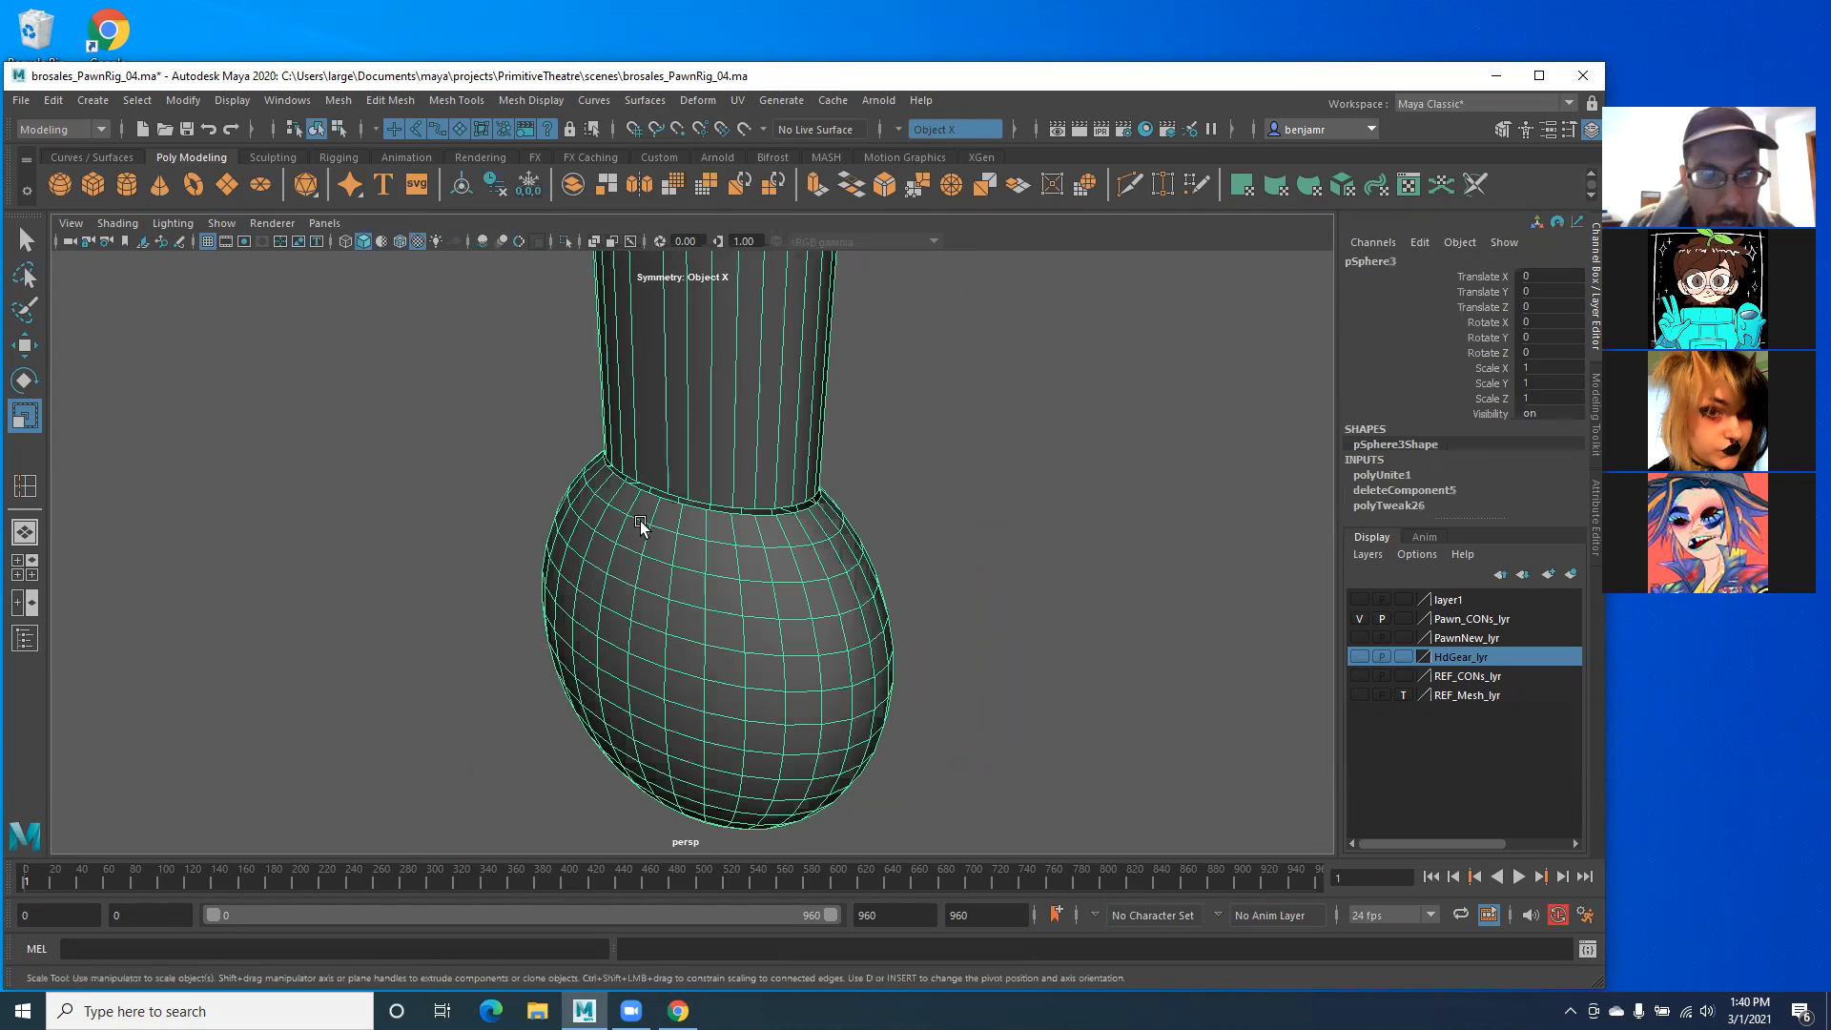
Step: In vertex mode, use Target Weld to merge the first shaft rim vertex with its neighbour on the small sphere's rim
scroll(639, 611, "up", 4)
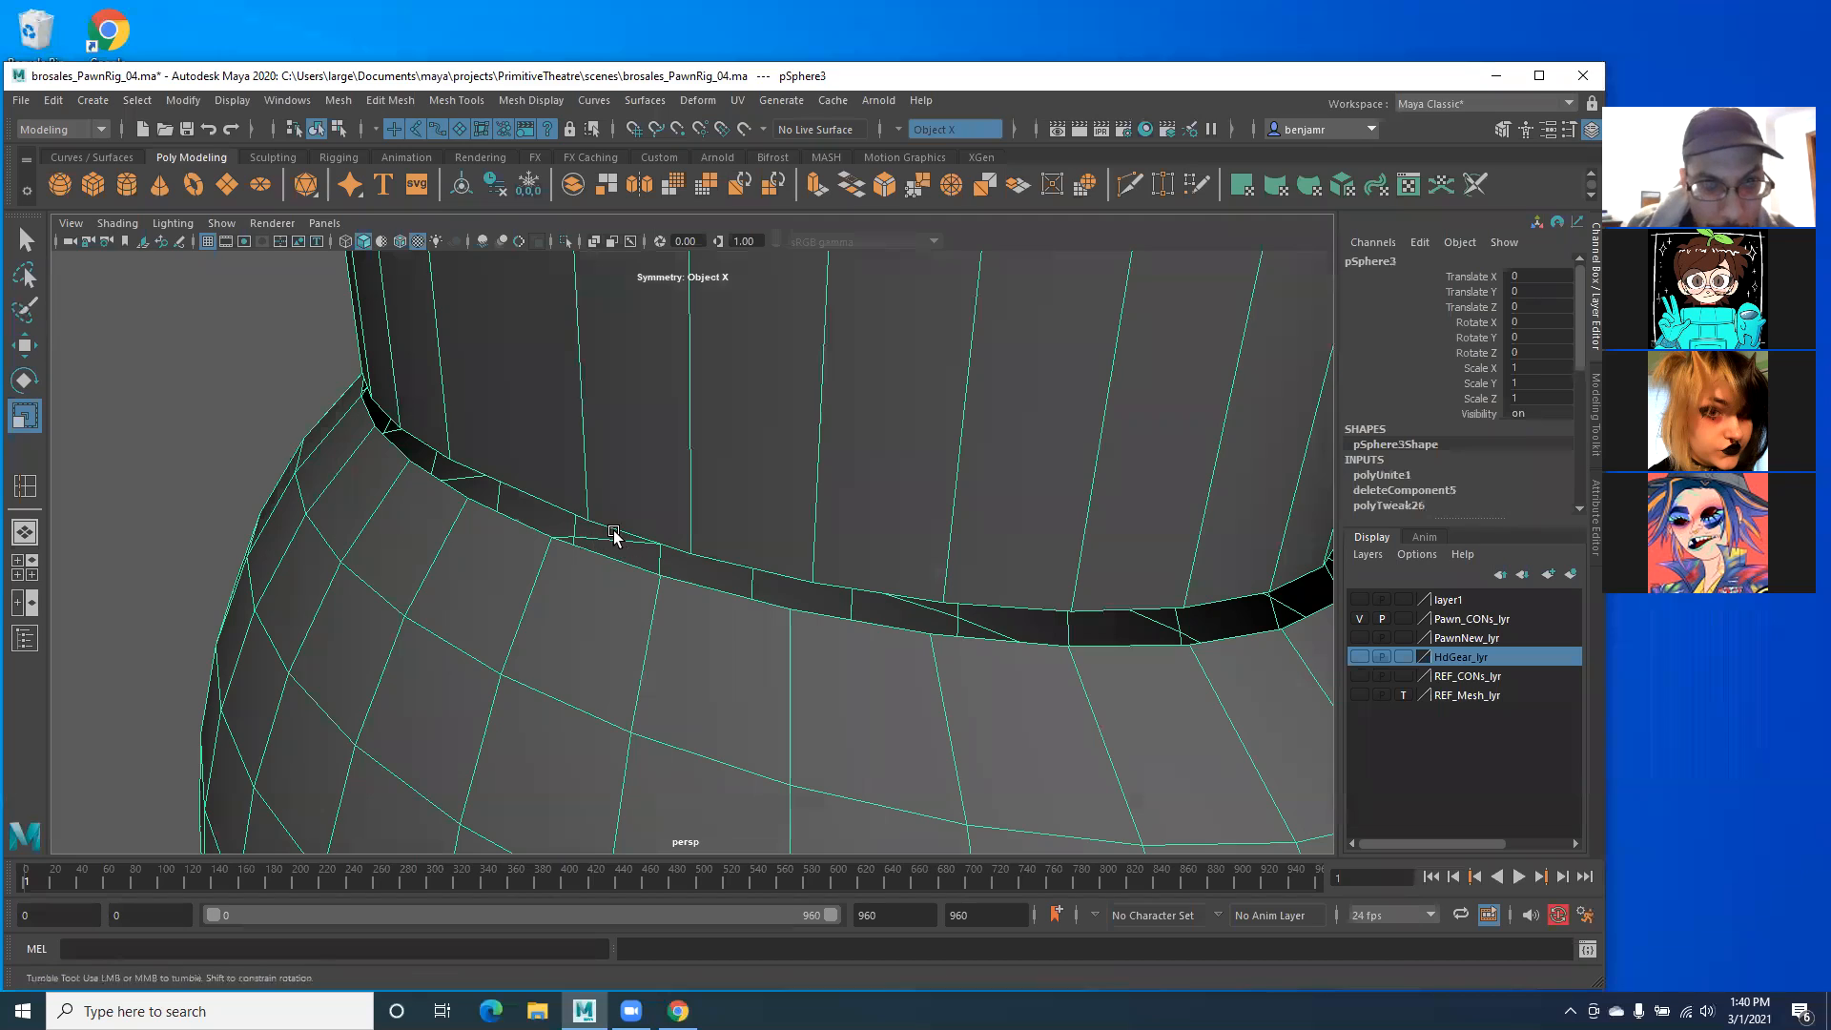
left_click_drag(613, 532, 592, 562, "alt")
left_click_drag(383, 572, 662, 581, "alt")
right_click_drag(662, 581, 590, 479, "alt")
left_click_drag(622, 525, 544, 551, "alt")
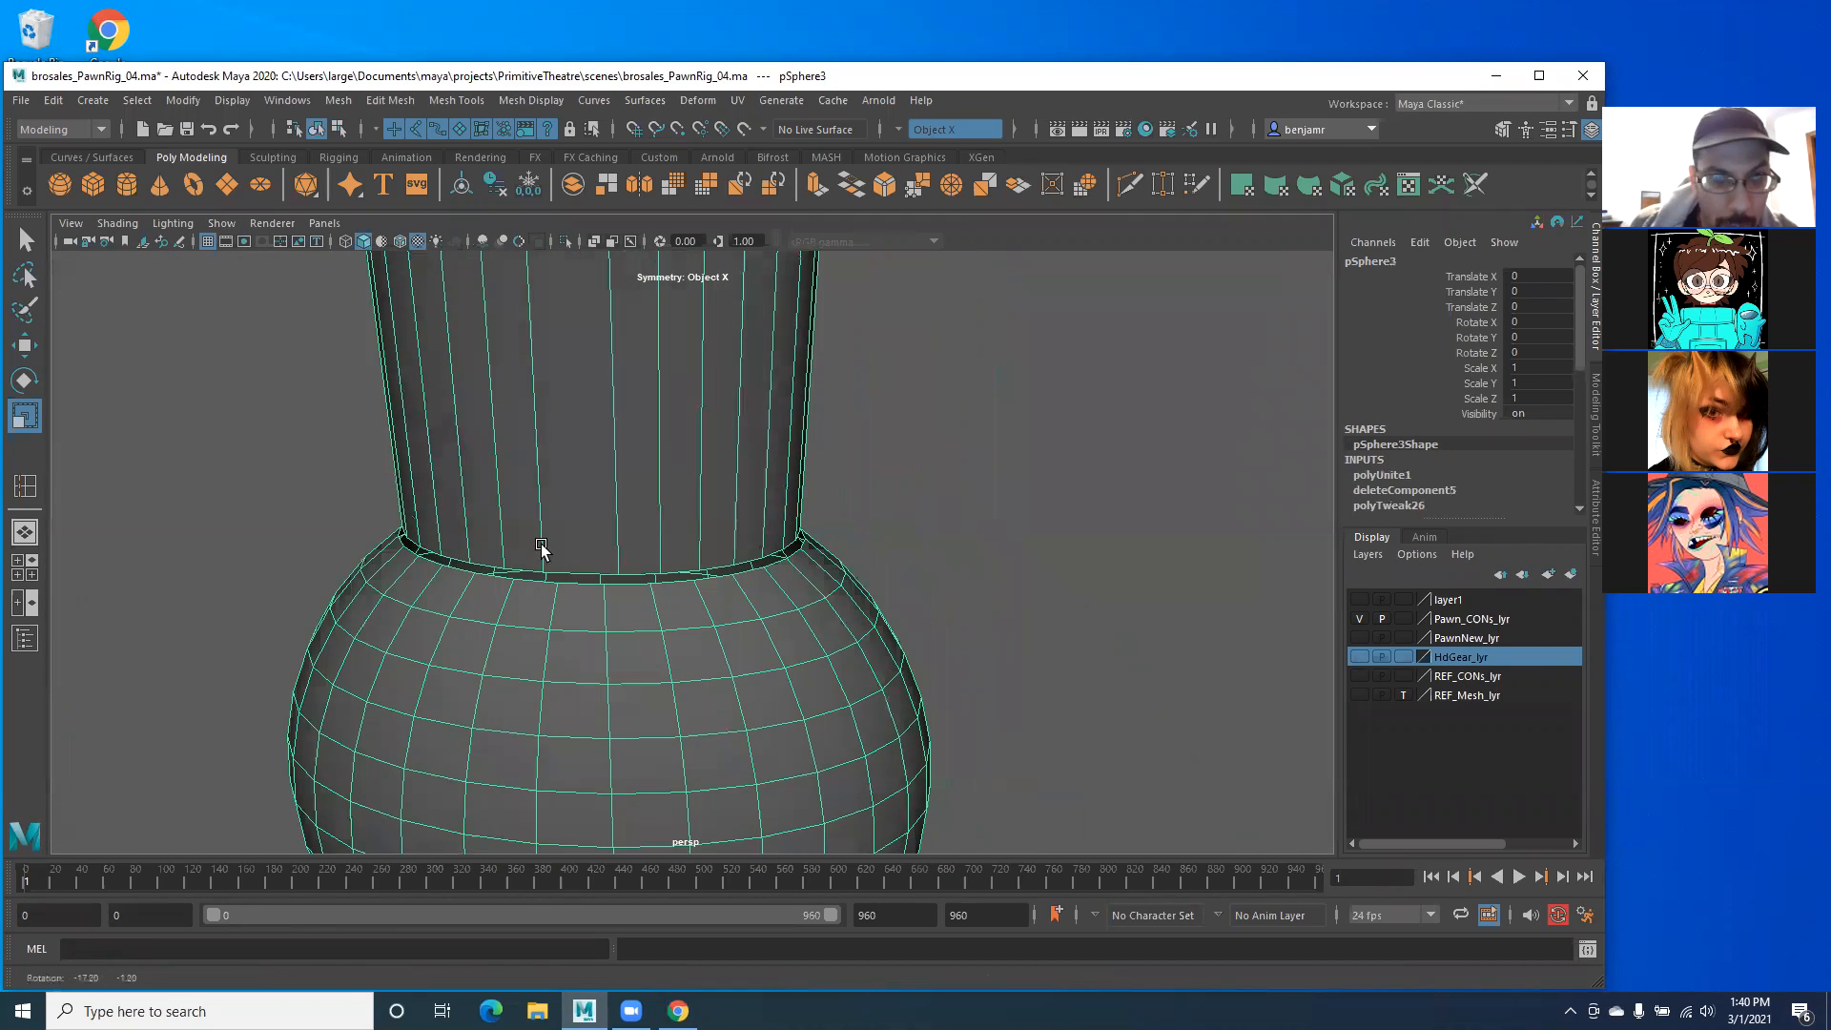
middle_click_drag(569, 561, 662, 544, "alt")
right_click_drag(662, 543, 676, 549, "alt")
scroll(676, 553, "up", 6)
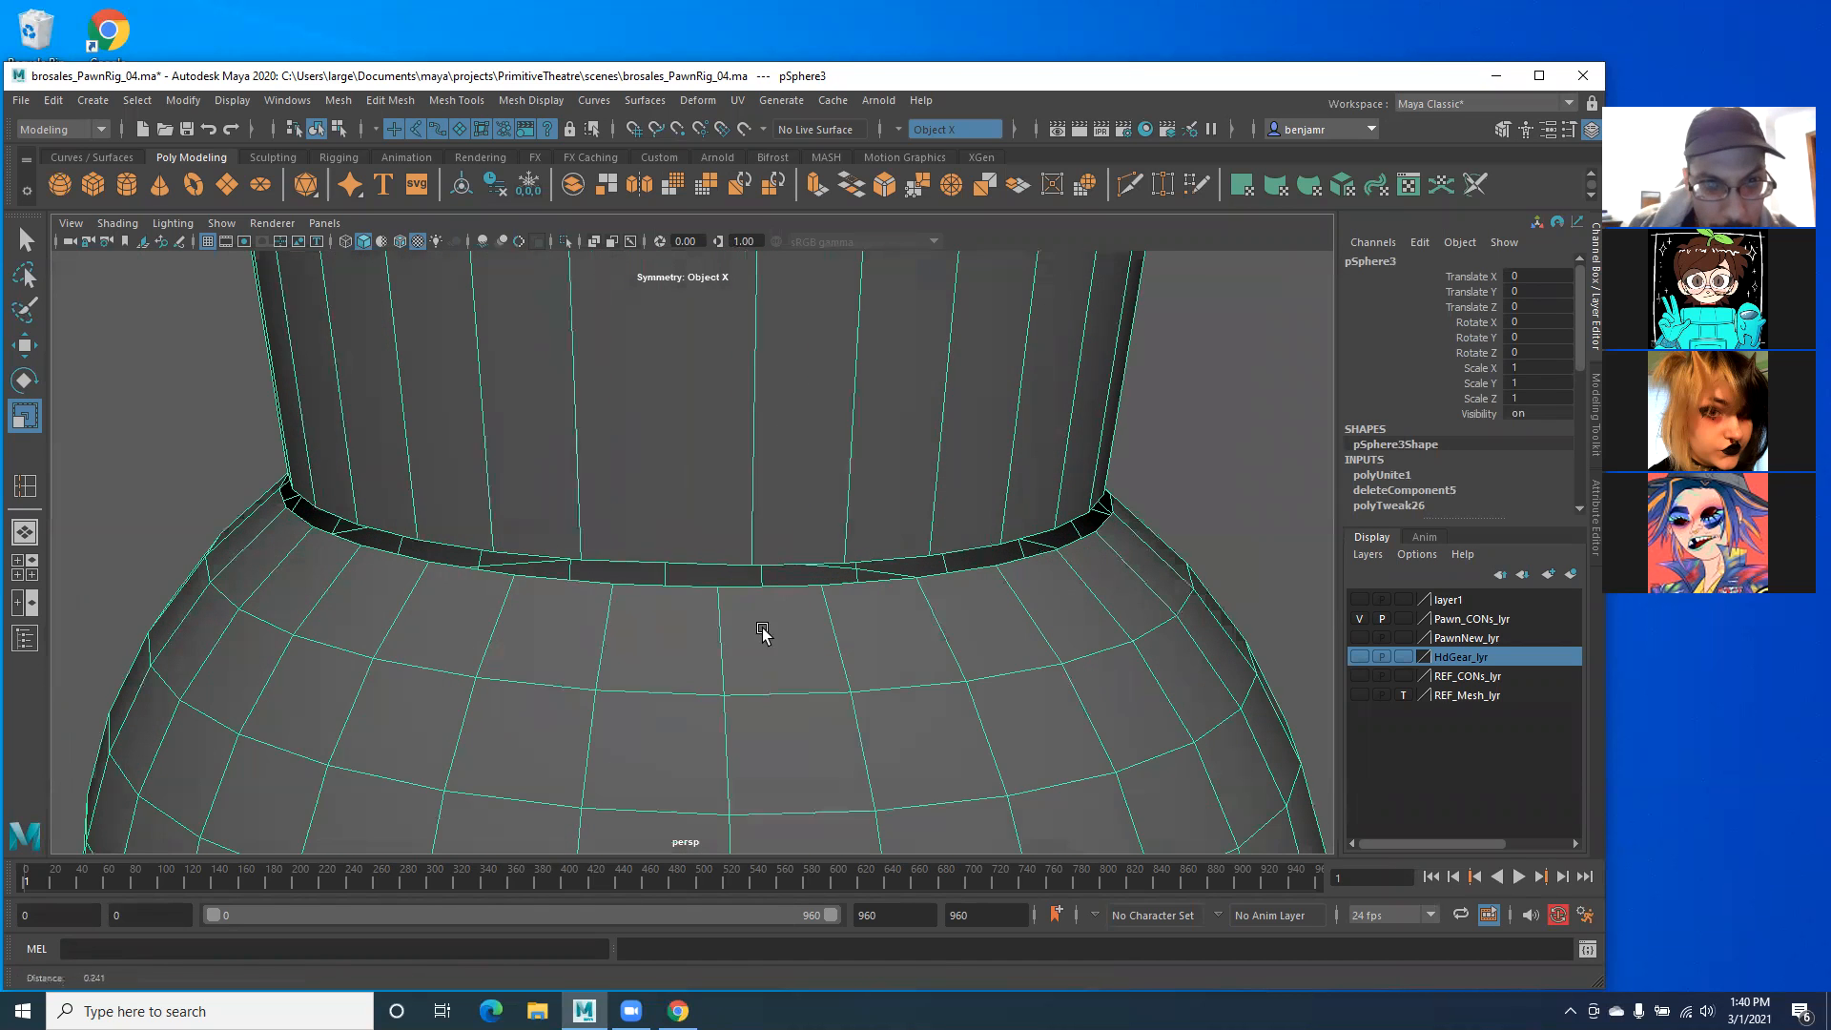
right_click_drag(577, 523, 489, 486)
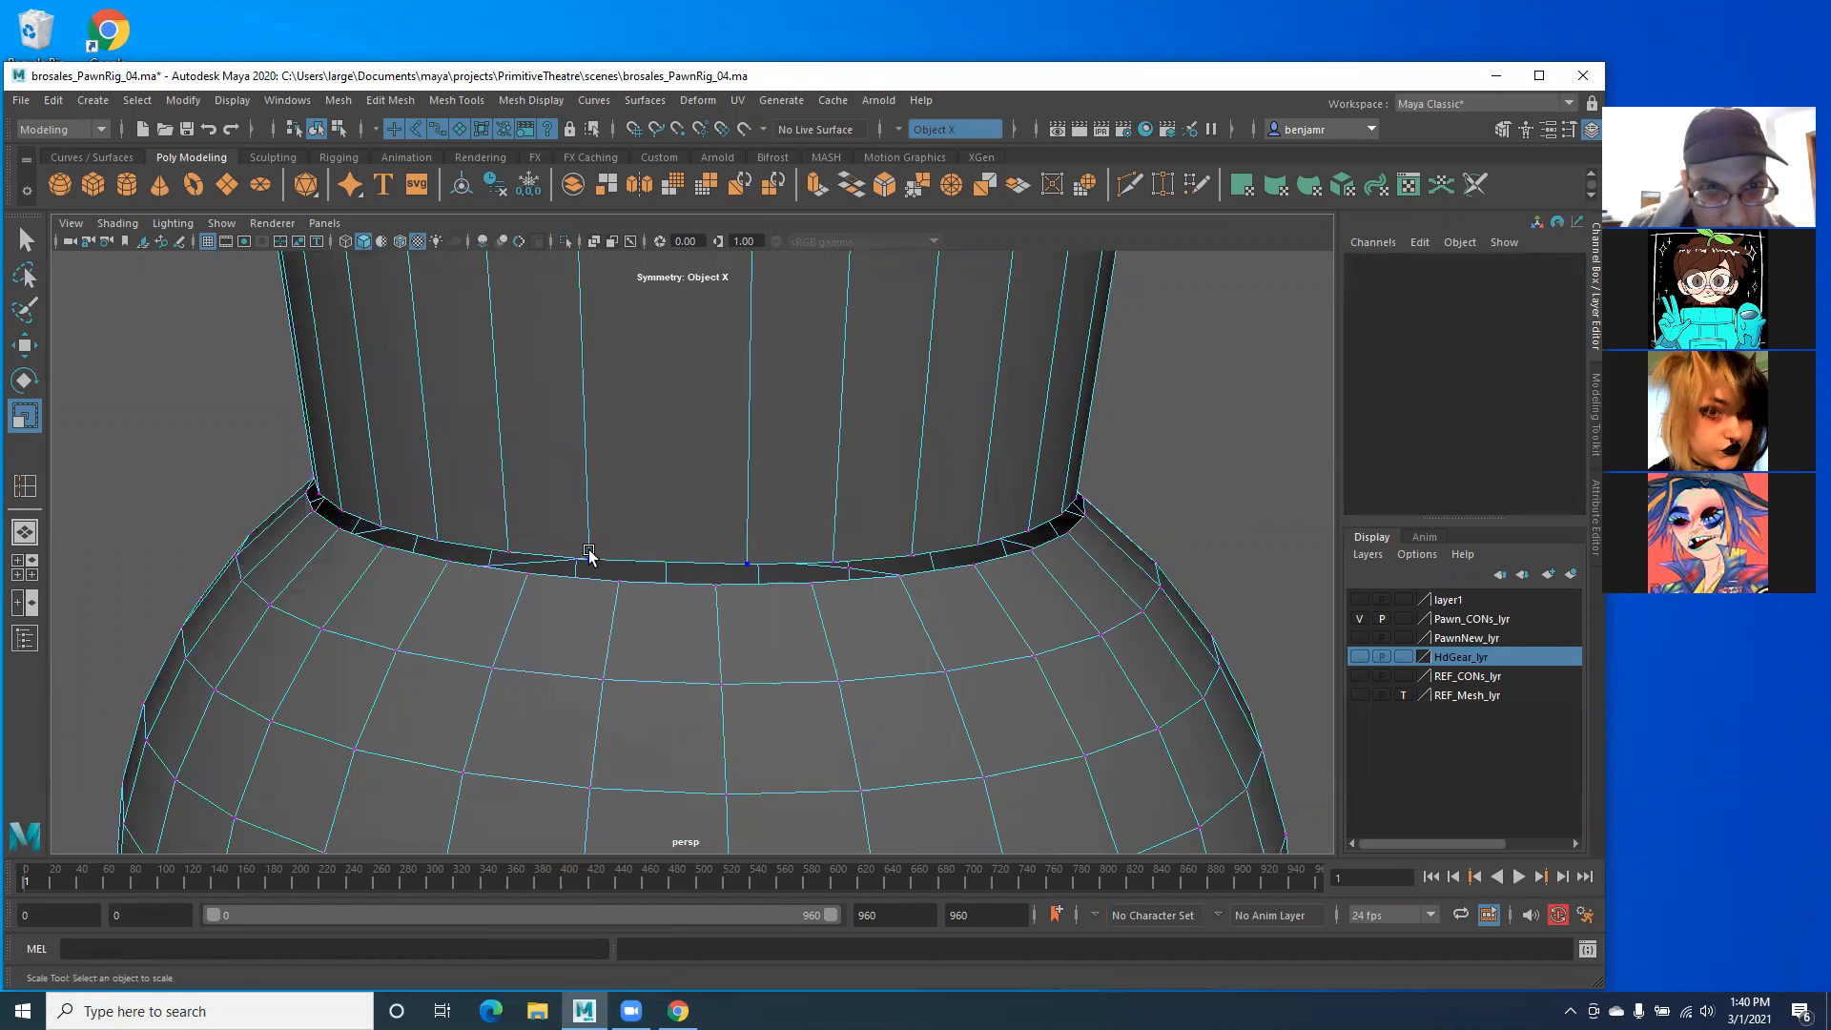
key("w")
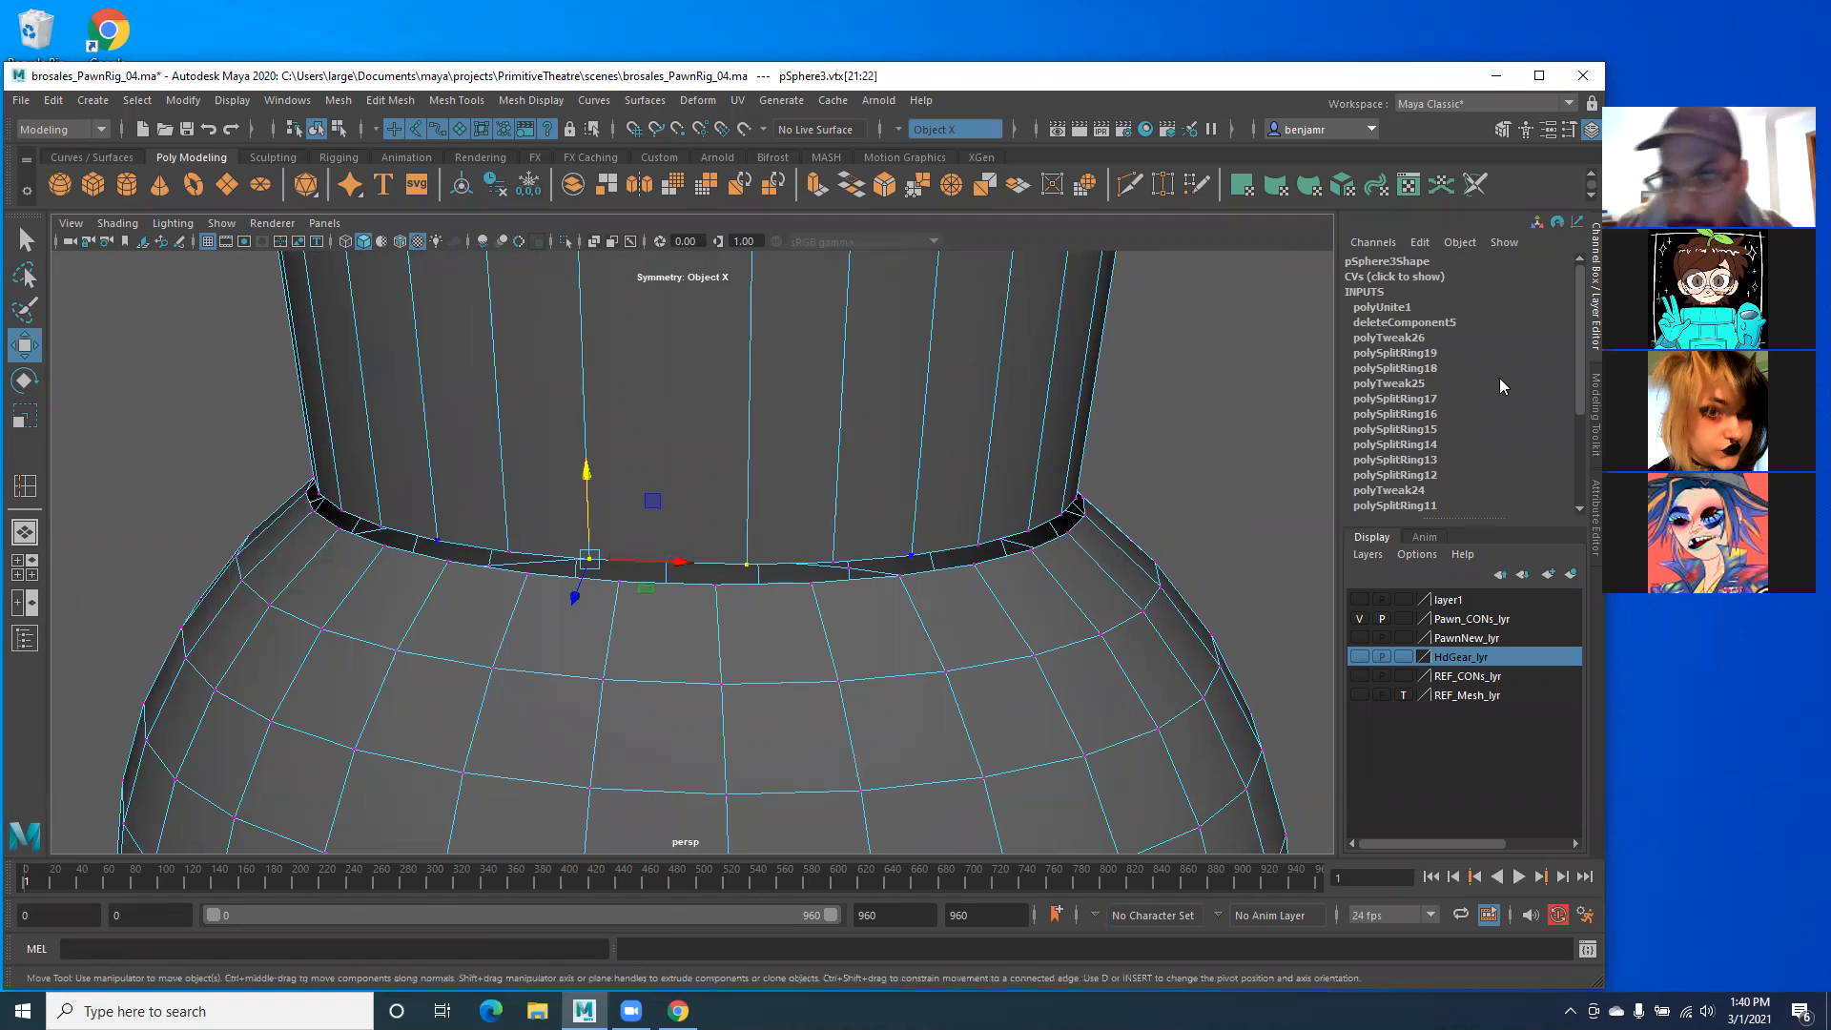
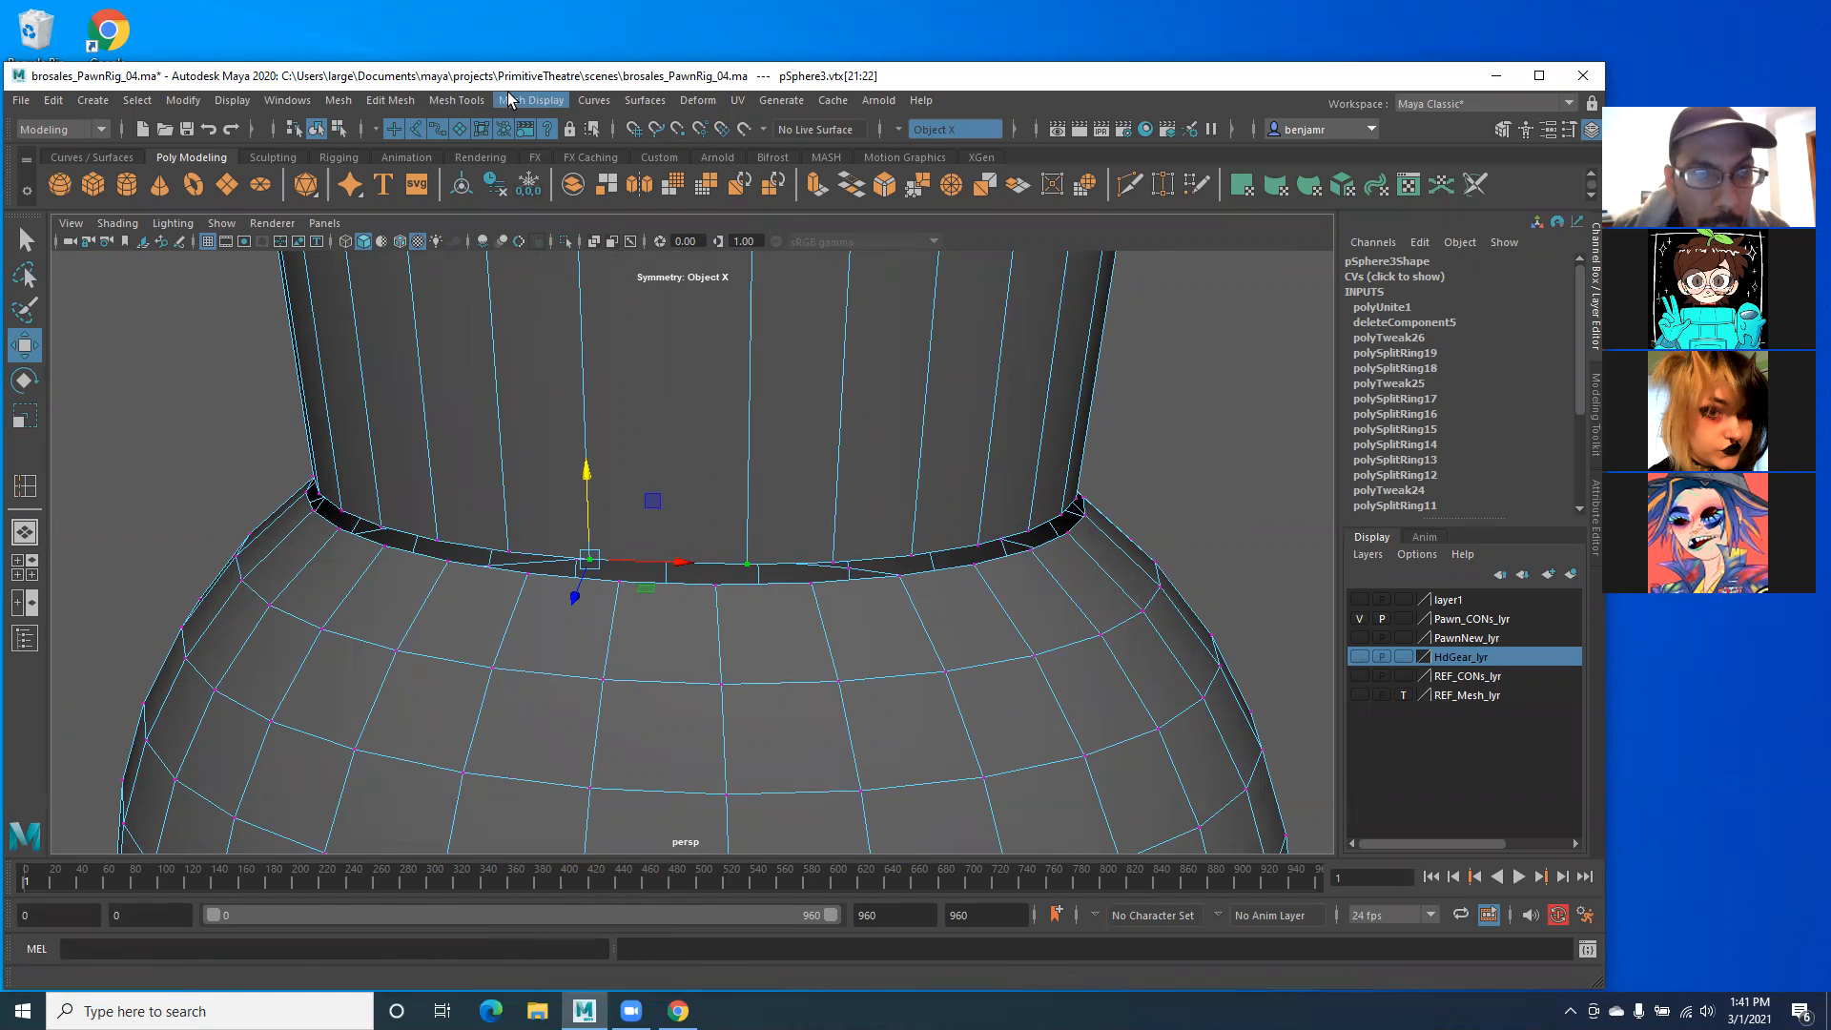
left_click(473, 101)
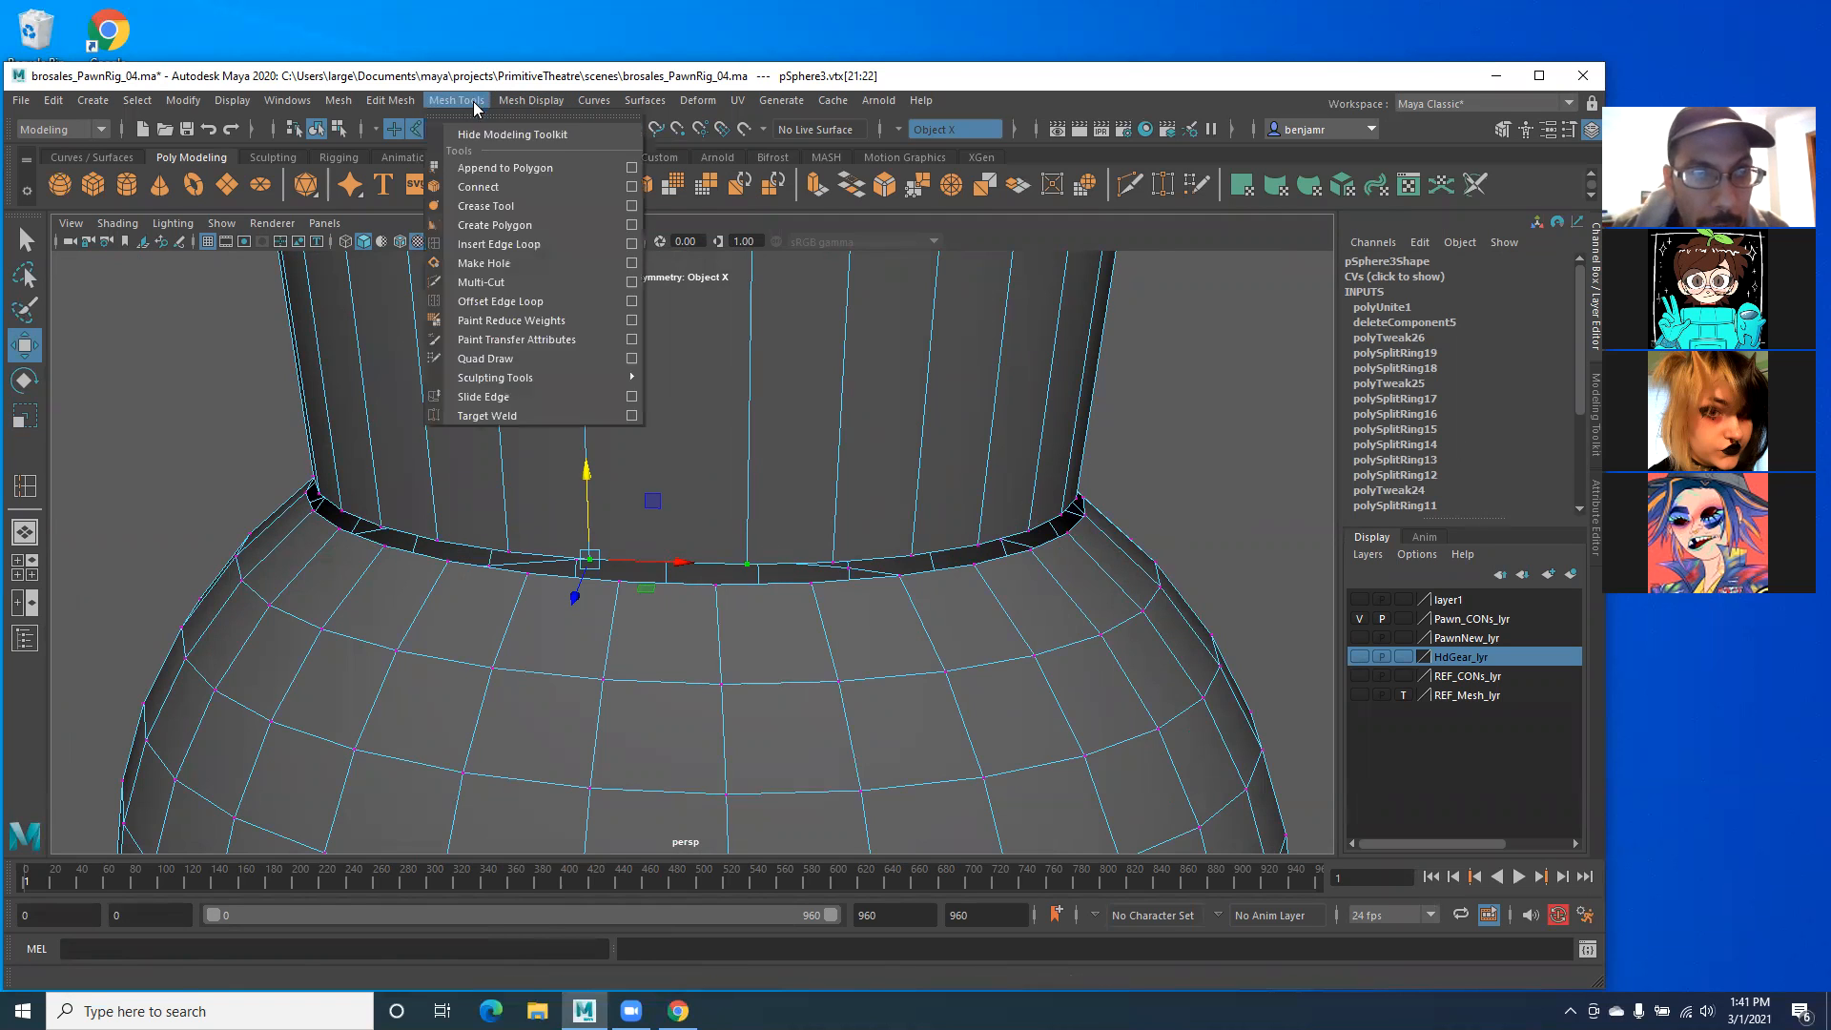
left_click(517, 416)
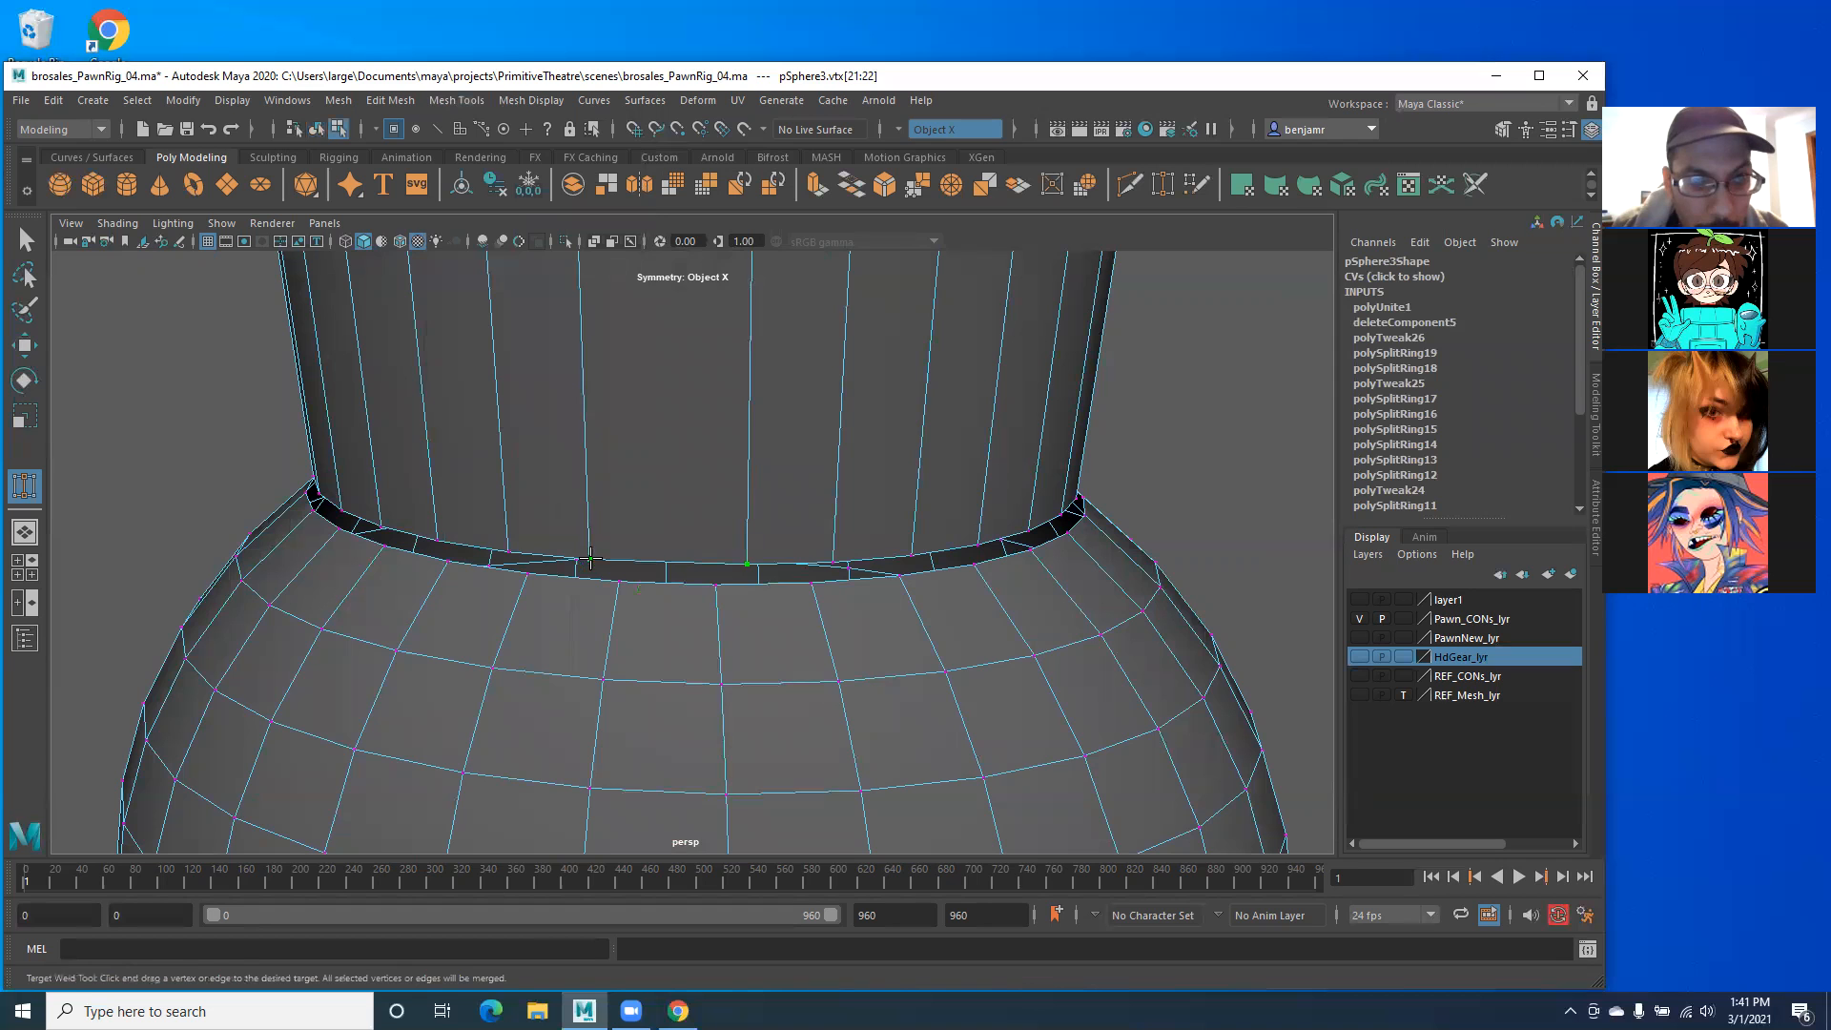
left_click_drag(616, 580, 620, 580)
Step: In wireframe display, target-weld the remaining shaft rim vertices to the matching vertices around the small sphere's opening
left_click_drag(506, 586, 564, 536, "alt")
key("4")
scroll(563, 536, "up", 6)
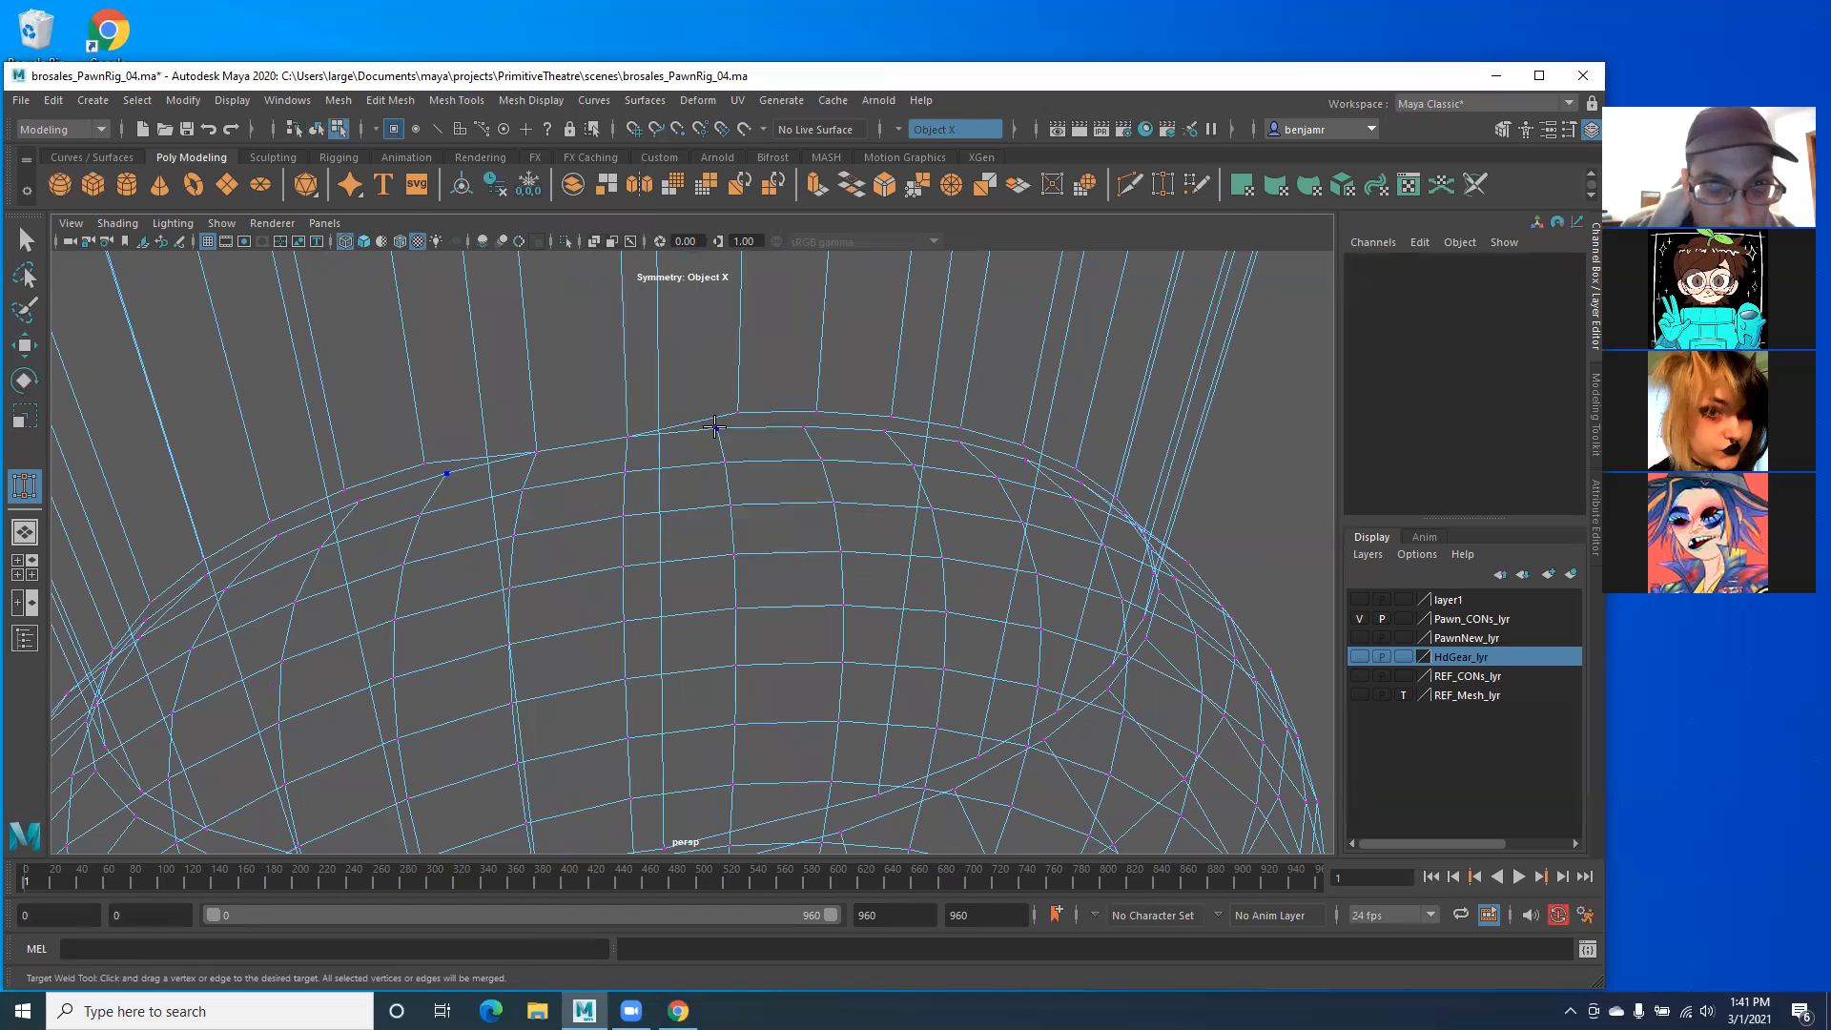
left_click_drag(725, 433, 955, 454)
left_click_drag(954, 454, 908, 346, "alt")
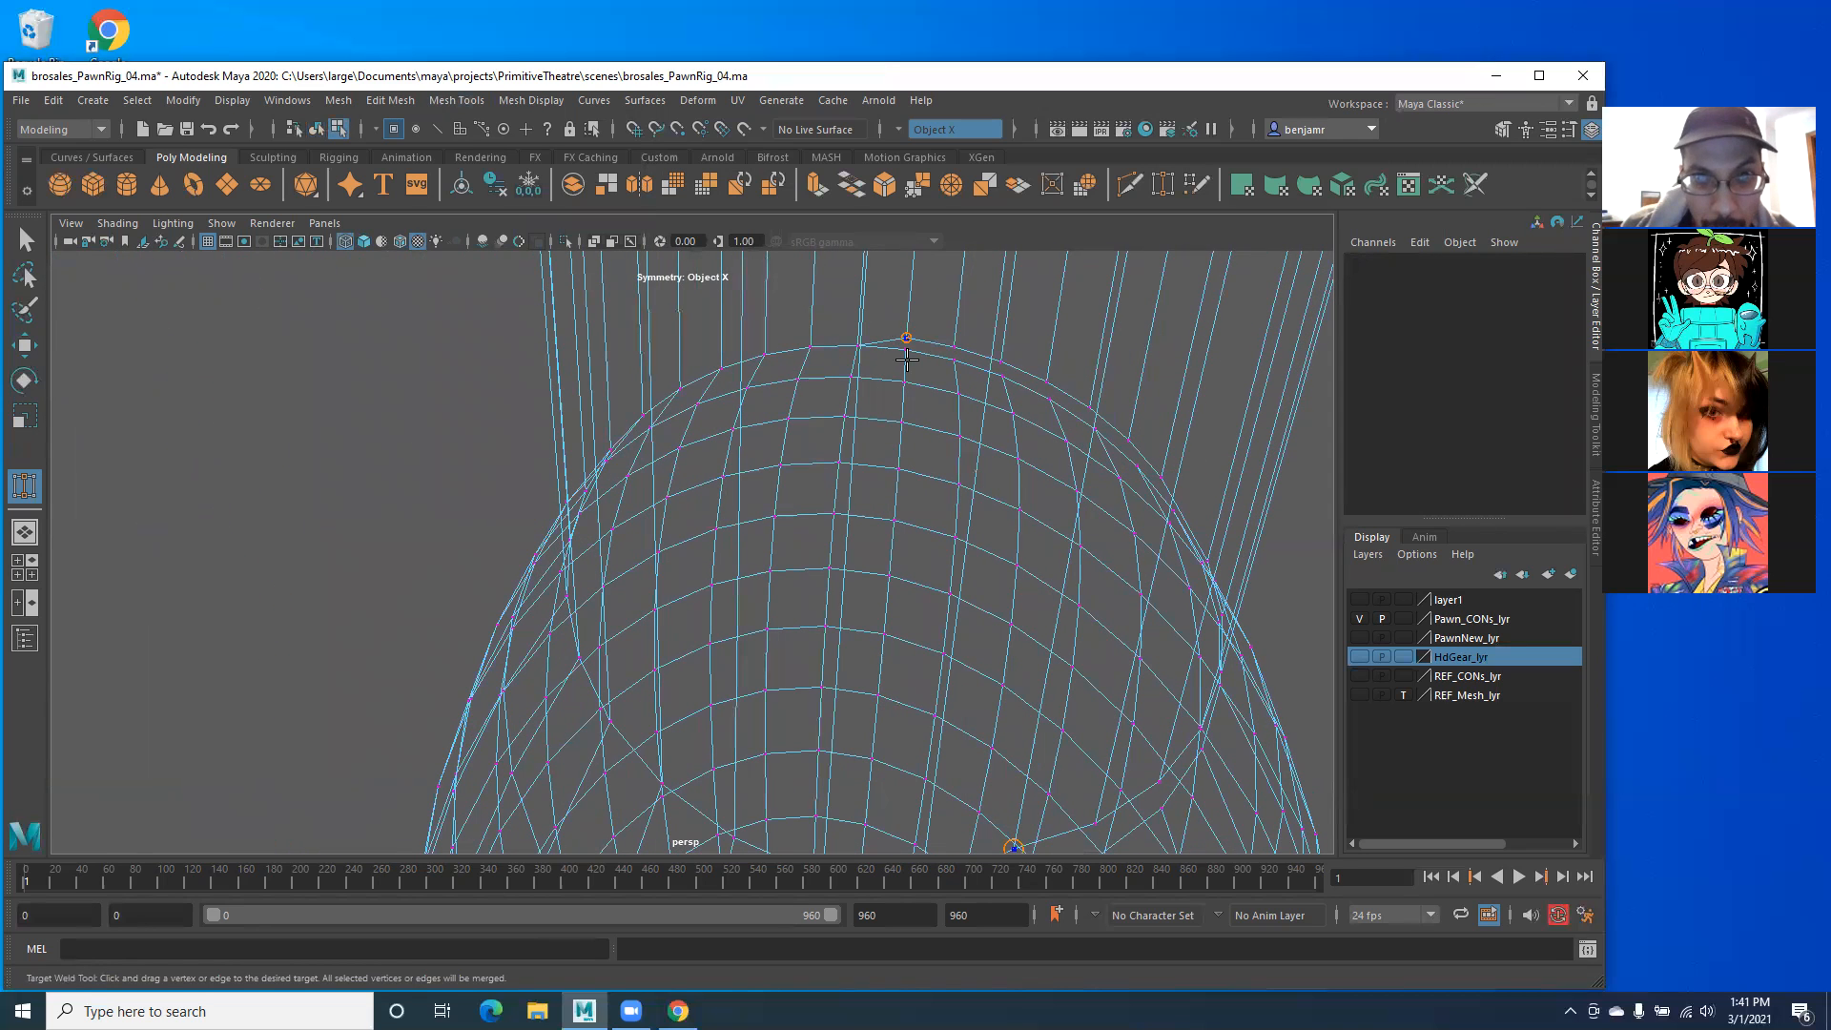
mouse_move(1001, 363)
left_mouse_down()
mouse_move(989, 392)
mouse_move(994, 375)
mouse_move(1054, 399)
left_mouse_up()
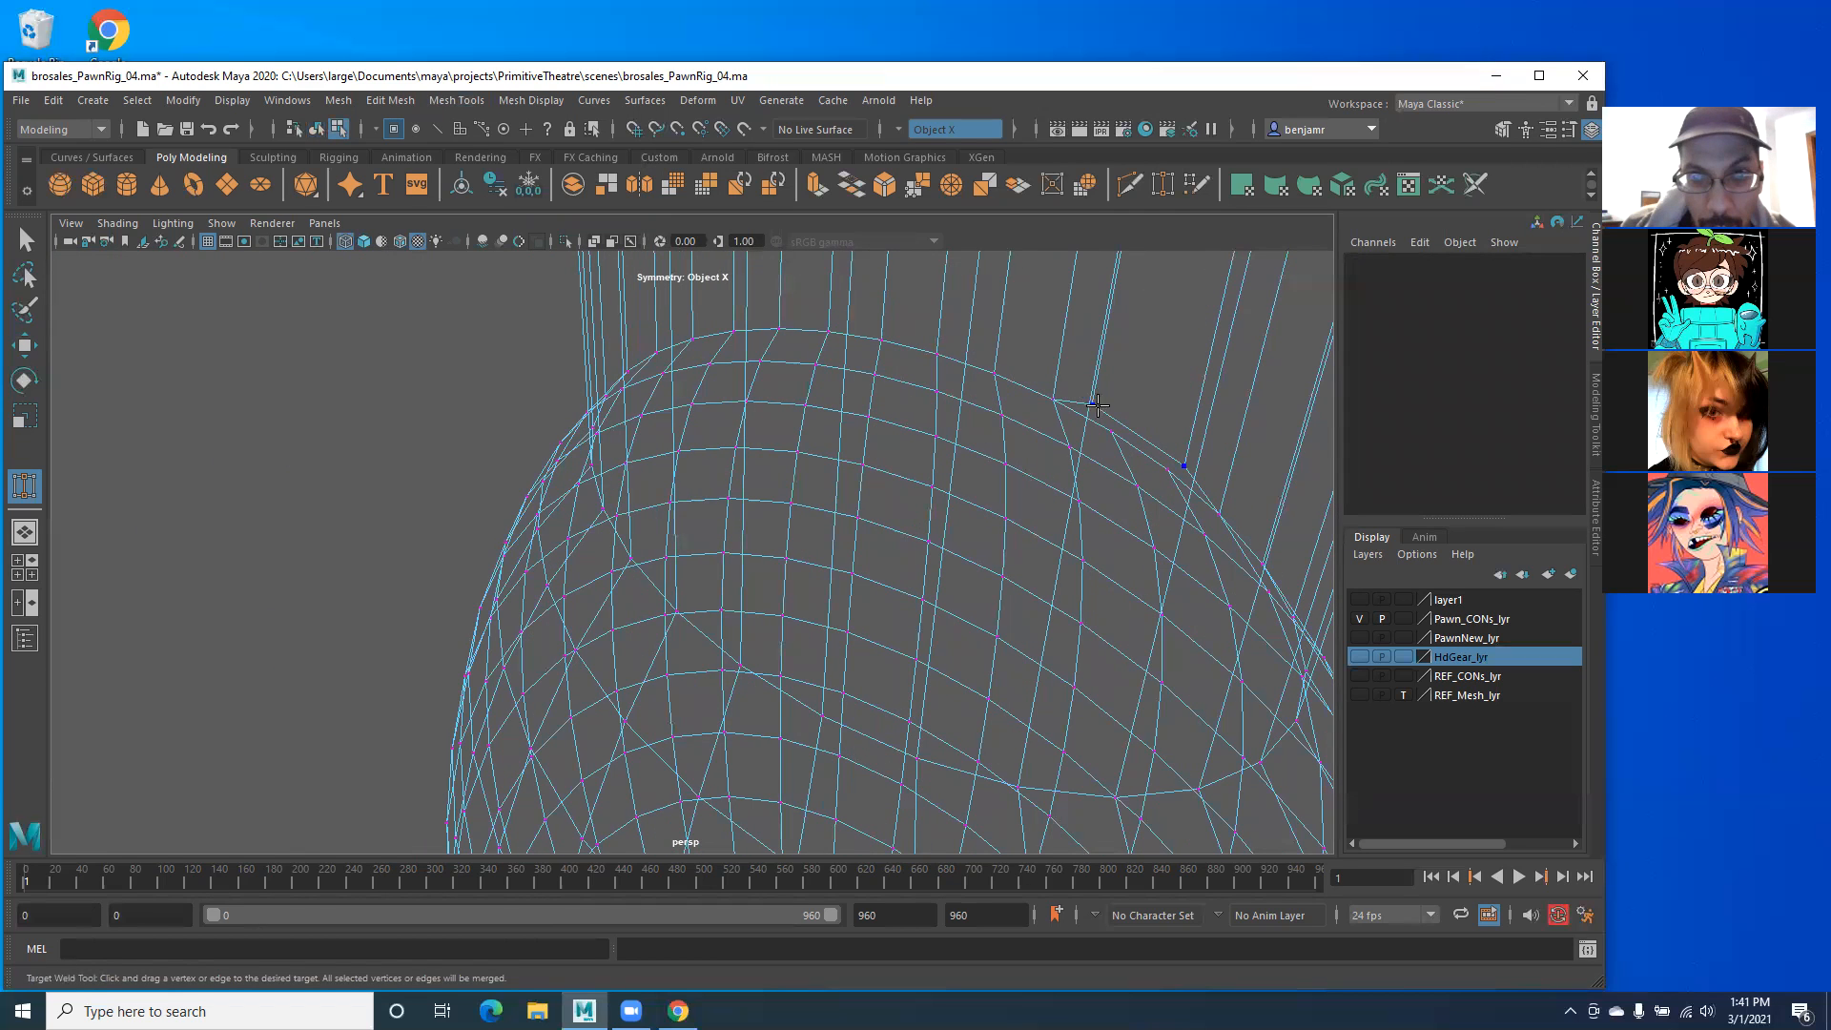
Step: Leave the Target Weld tool and return the welded mesh to object mode
right_click_drag(982, 409, 125, 305, "alt")
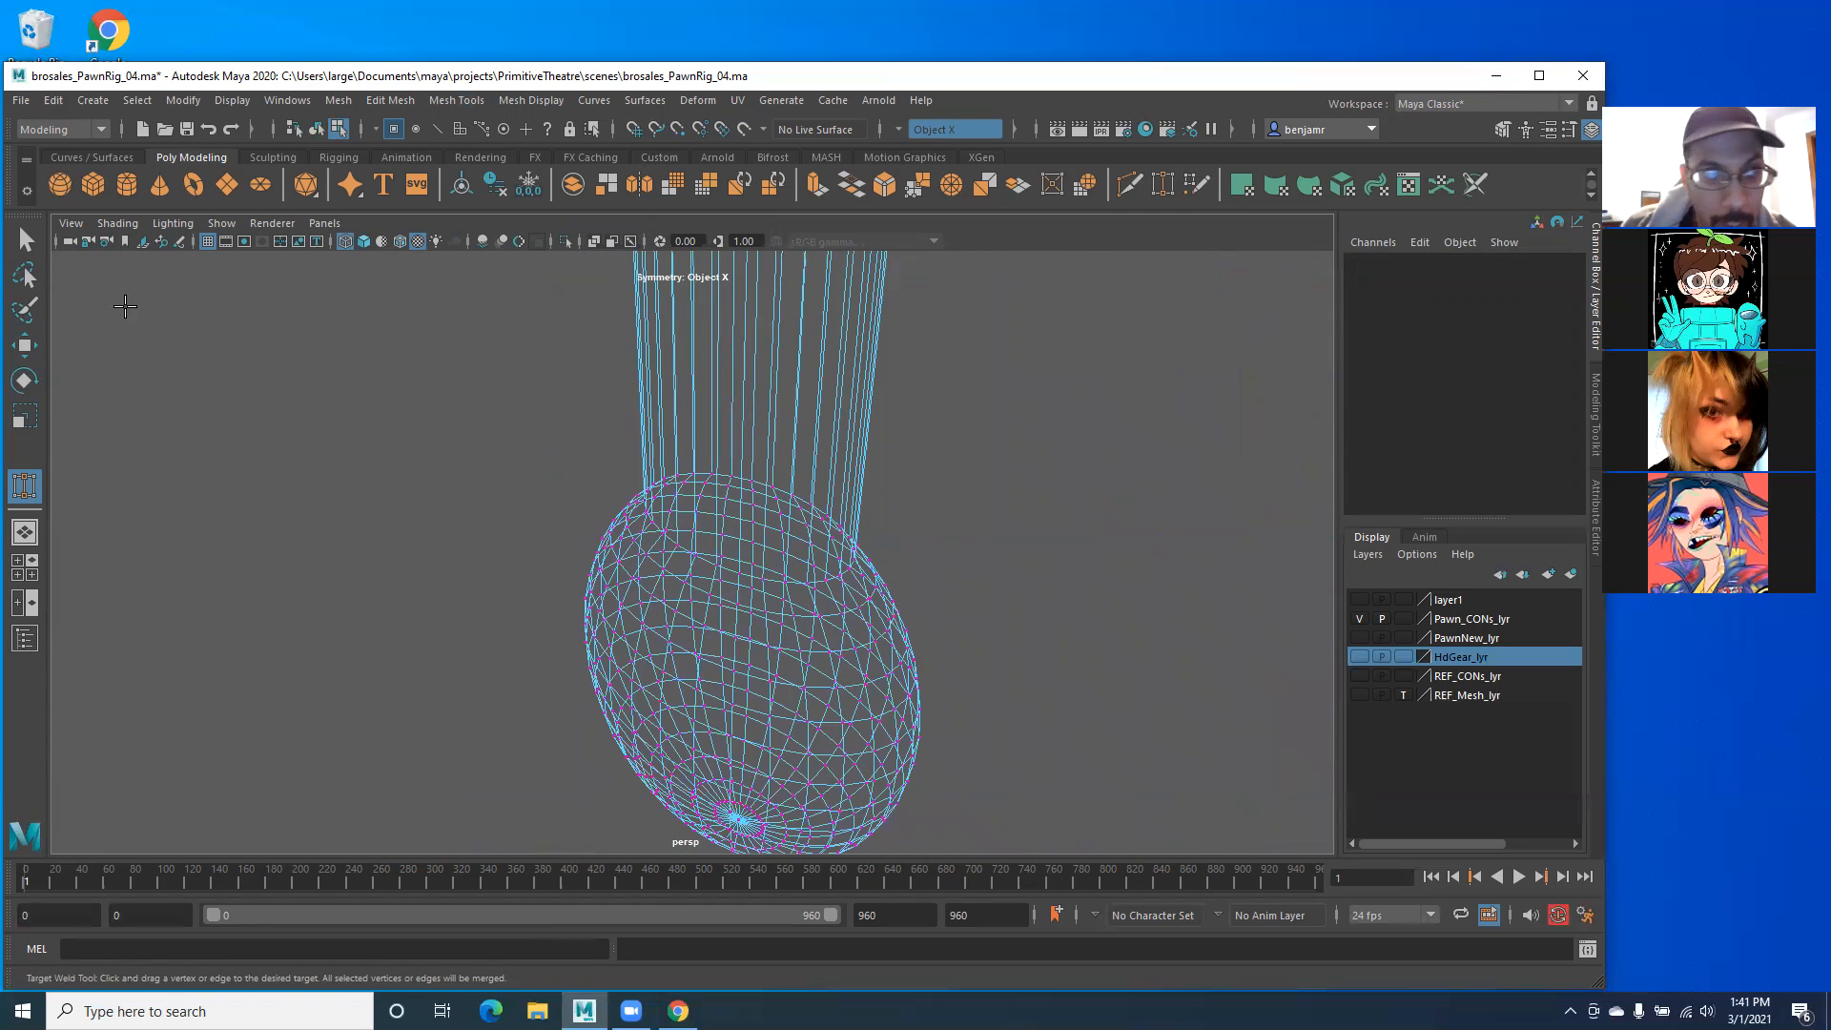
left_click(25, 239)
right_click_drag(695, 396, 758, 373)
right_click_drag(803, 445, 760, 438, "alt")
left_click_drag(760, 438, 857, 578, "alt")
right_click_drag(857, 578, 859, 524, "alt")
left_click_drag(858, 525, 605, 544, "alt")
scroll(607, 542, "up", 3)
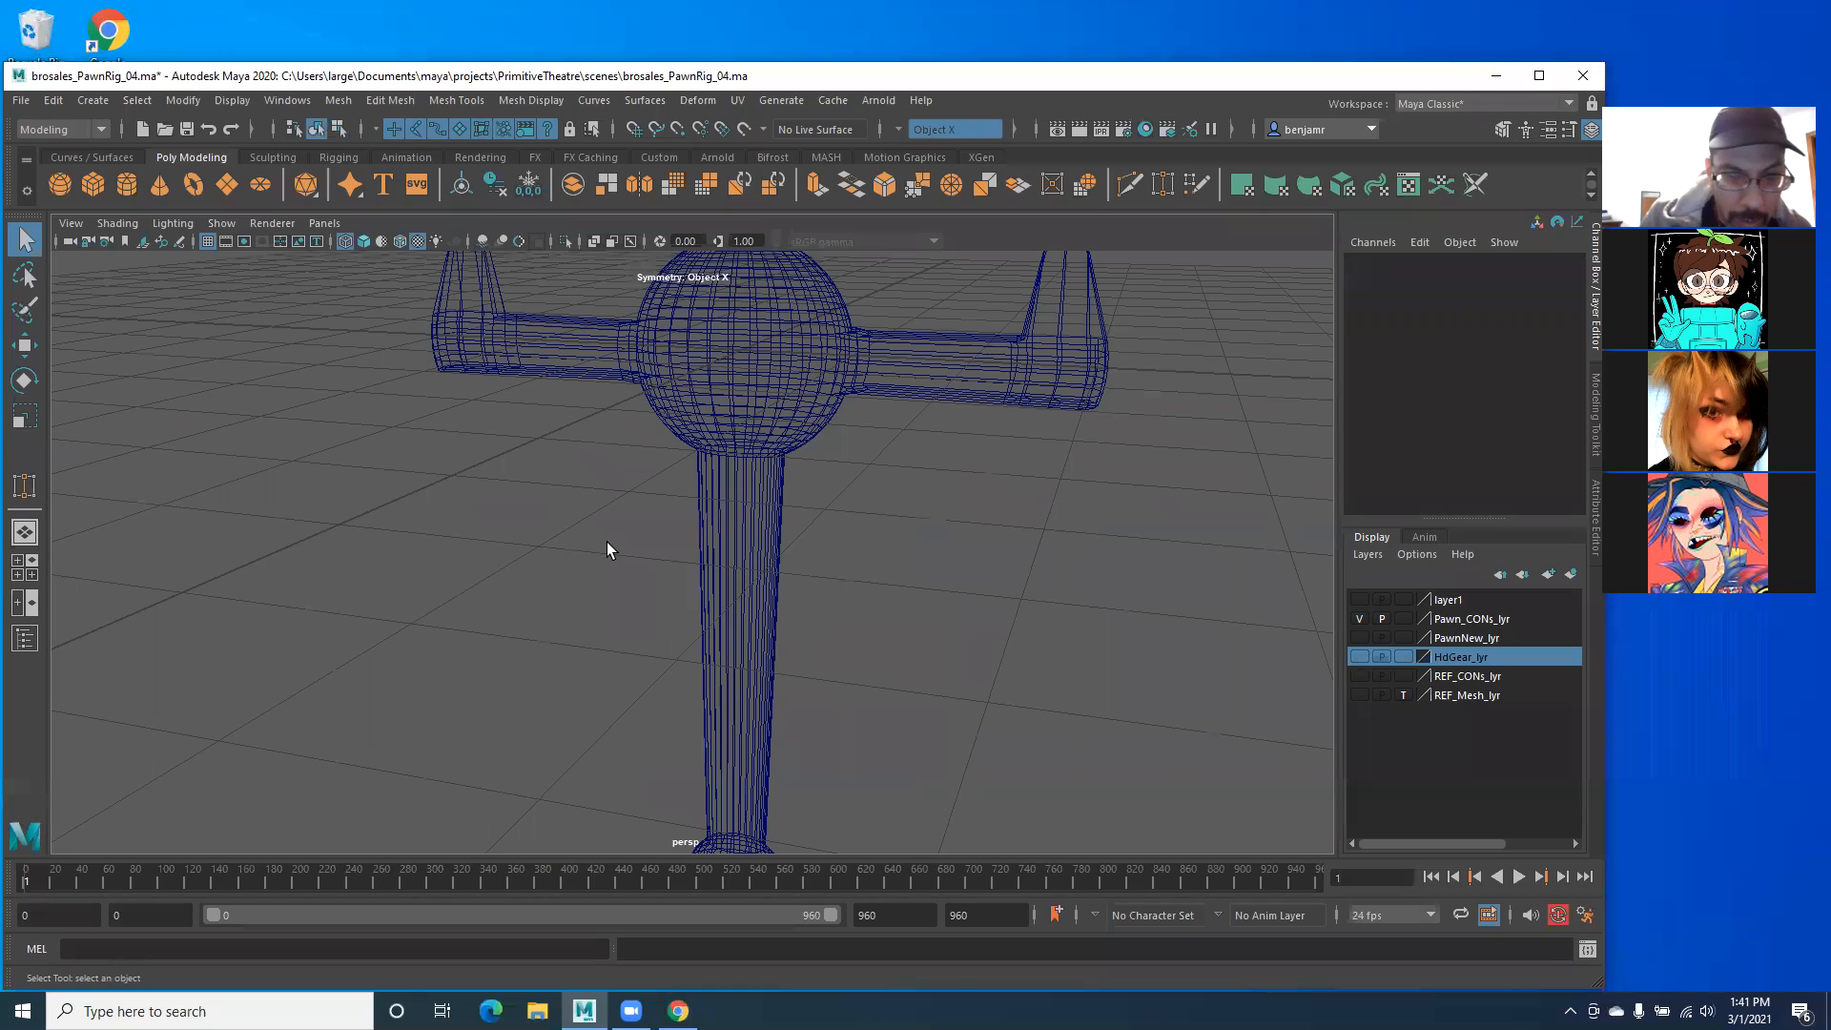
Step: Restore the shaded display and select the combined mesh, framing the large sphere
key("6")
mouse_move(607, 542)
middle_mouse_down("alt")
mouse_move(625, 581)
mouse_move(539, 688)
middle_mouse_up("alt")
scroll(626, 581, "up", 3)
left_click(580, 615)
left_click_drag(578, 593, 637, 586, "alt")
scroll(636, 585, "up", 3)
middle_click_drag(637, 585, 607, 617, "alt")
left_click_drag(599, 529, 603, 450, "alt")
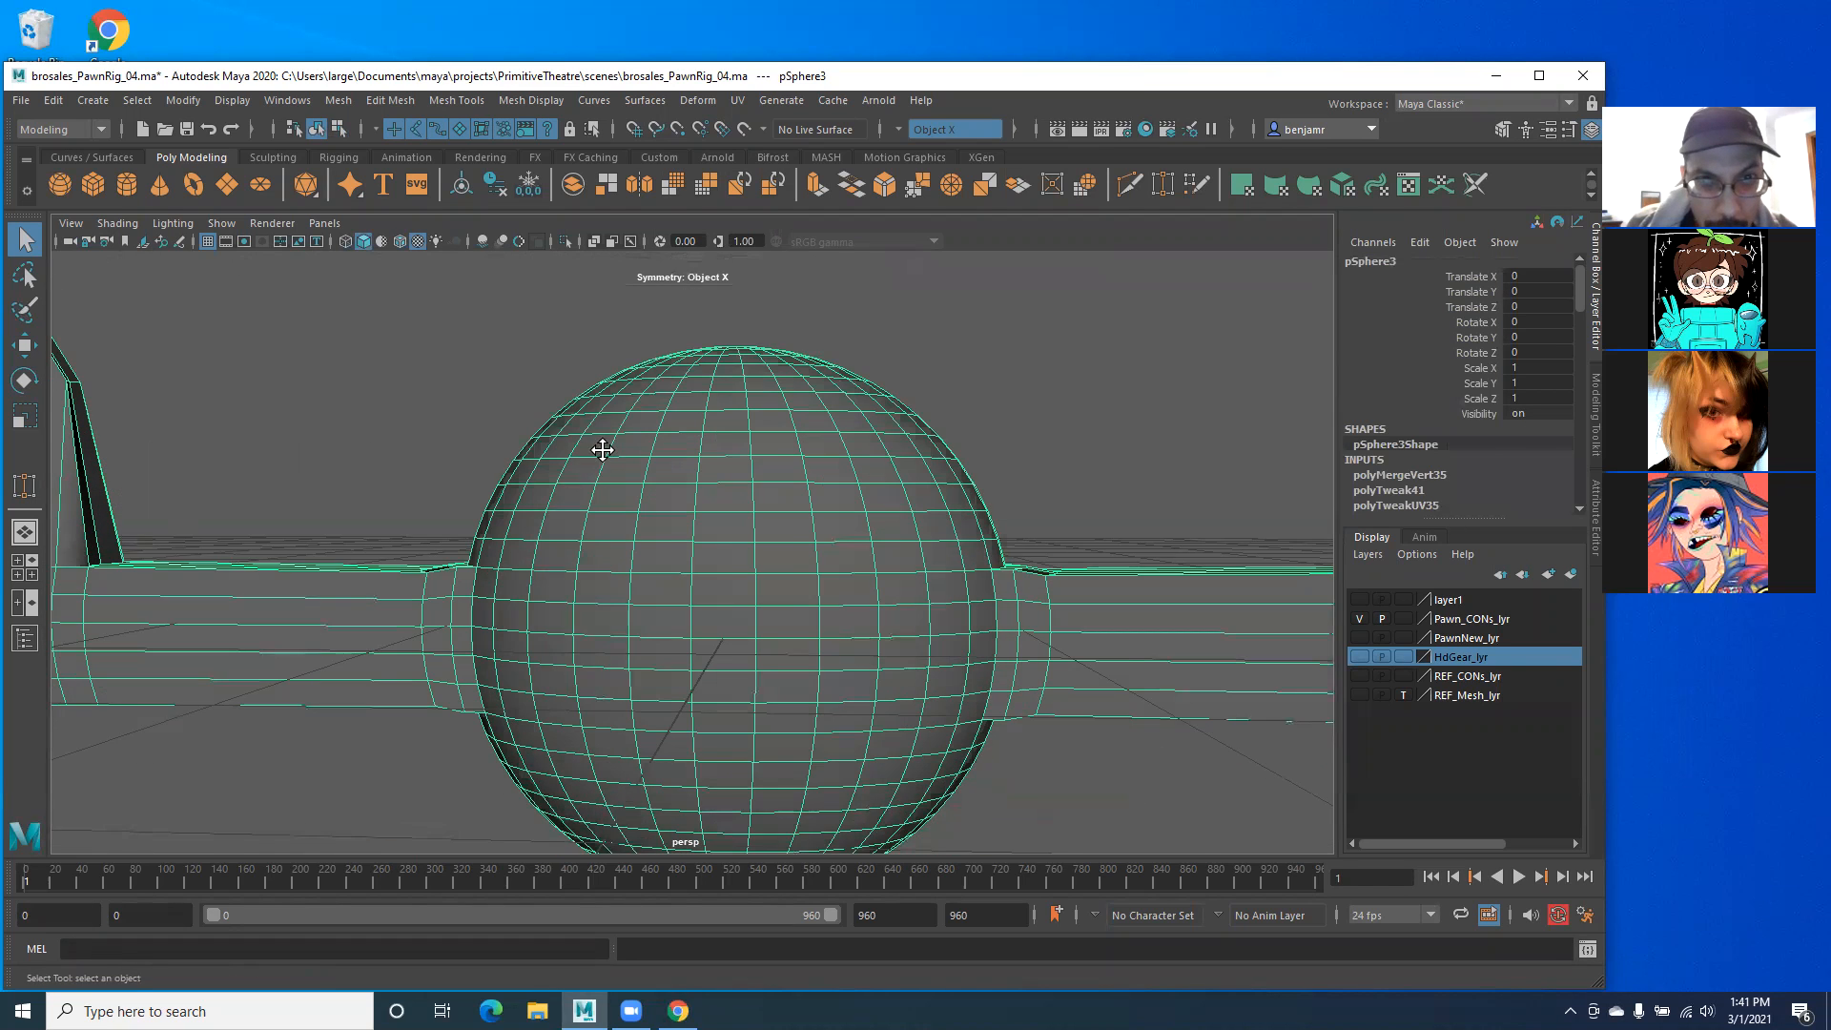
middle_click_drag(603, 450, 616, 512, "alt")
Step: In the front view, select the vertices capping the large sphere's top and raise them to pull out an upper shaft
right_click_drag(631, 502, 637, 535)
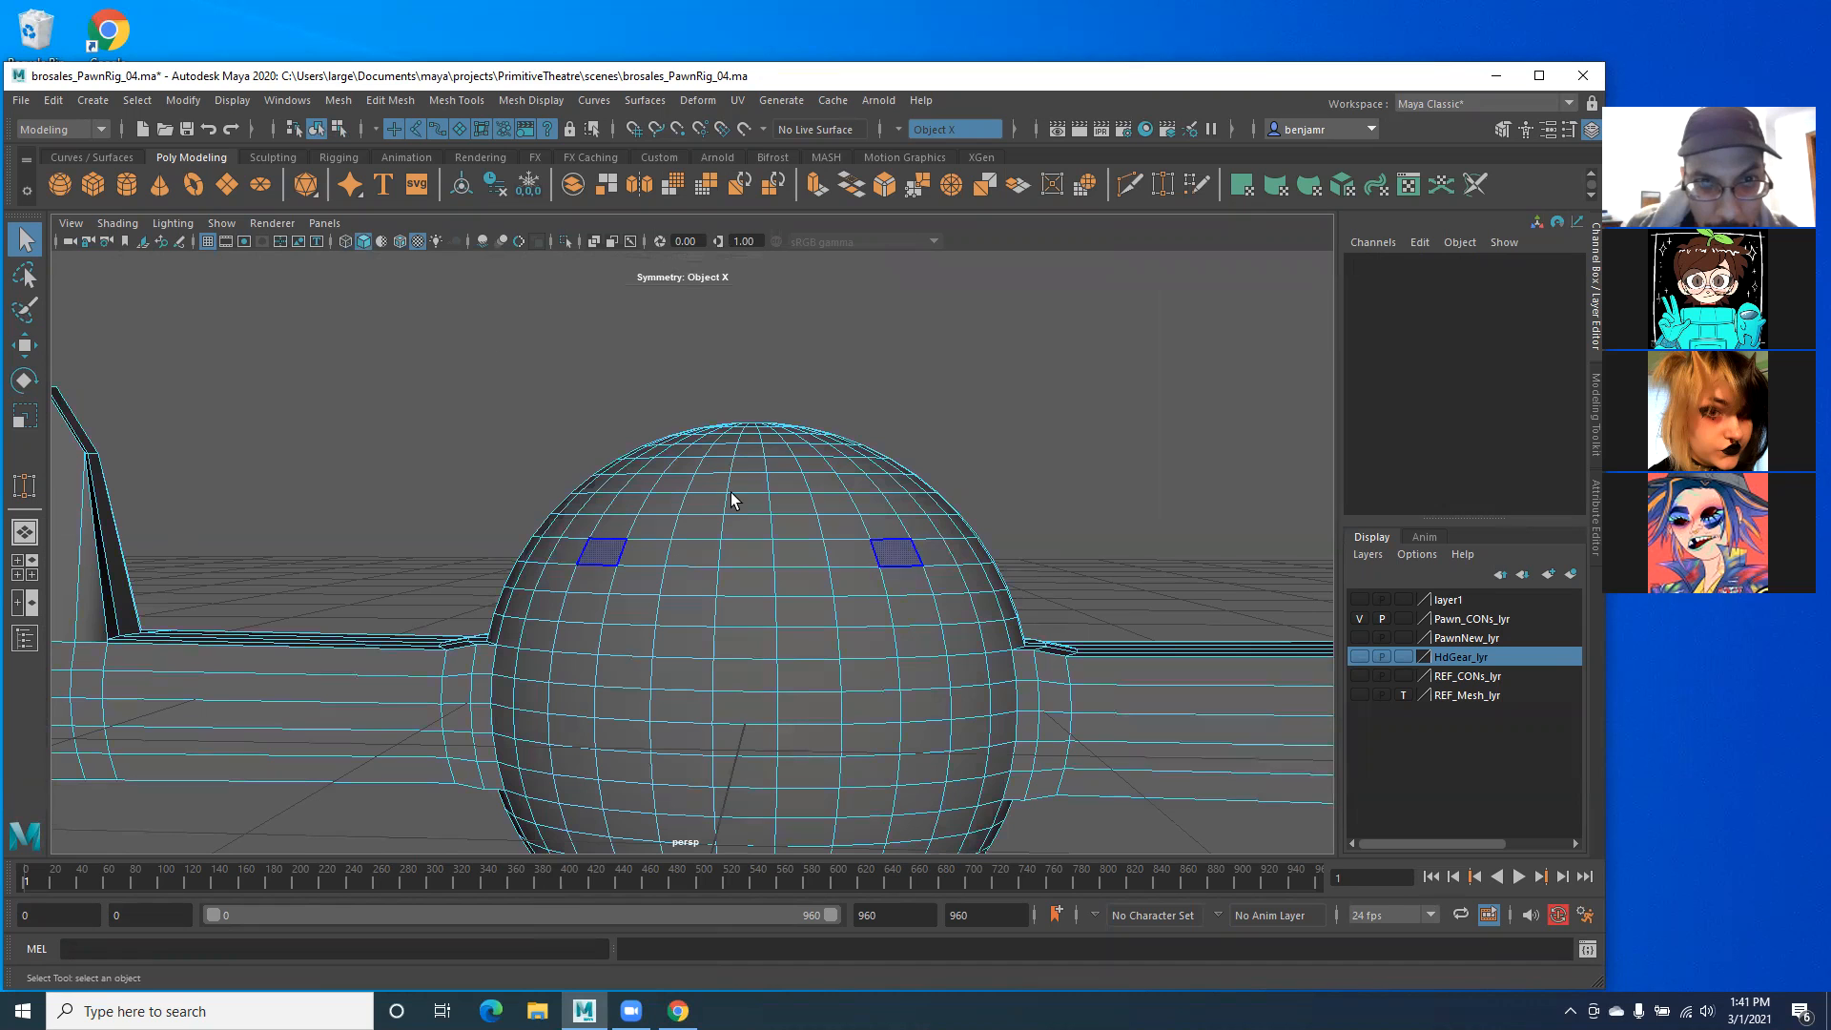
key("space")
left_click_drag(702, 523, 695, 565)
scroll(935, 550, "down", 12)
scroll(732, 406, "up", 3)
middle_click_drag(732, 406, 723, 662, "alt")
scroll(650, 498, "up", 6)
scroll(633, 534, "up", 3)
middle_click_drag(625, 392, 610, 737, "alt")
scroll(618, 558, "up", 2)
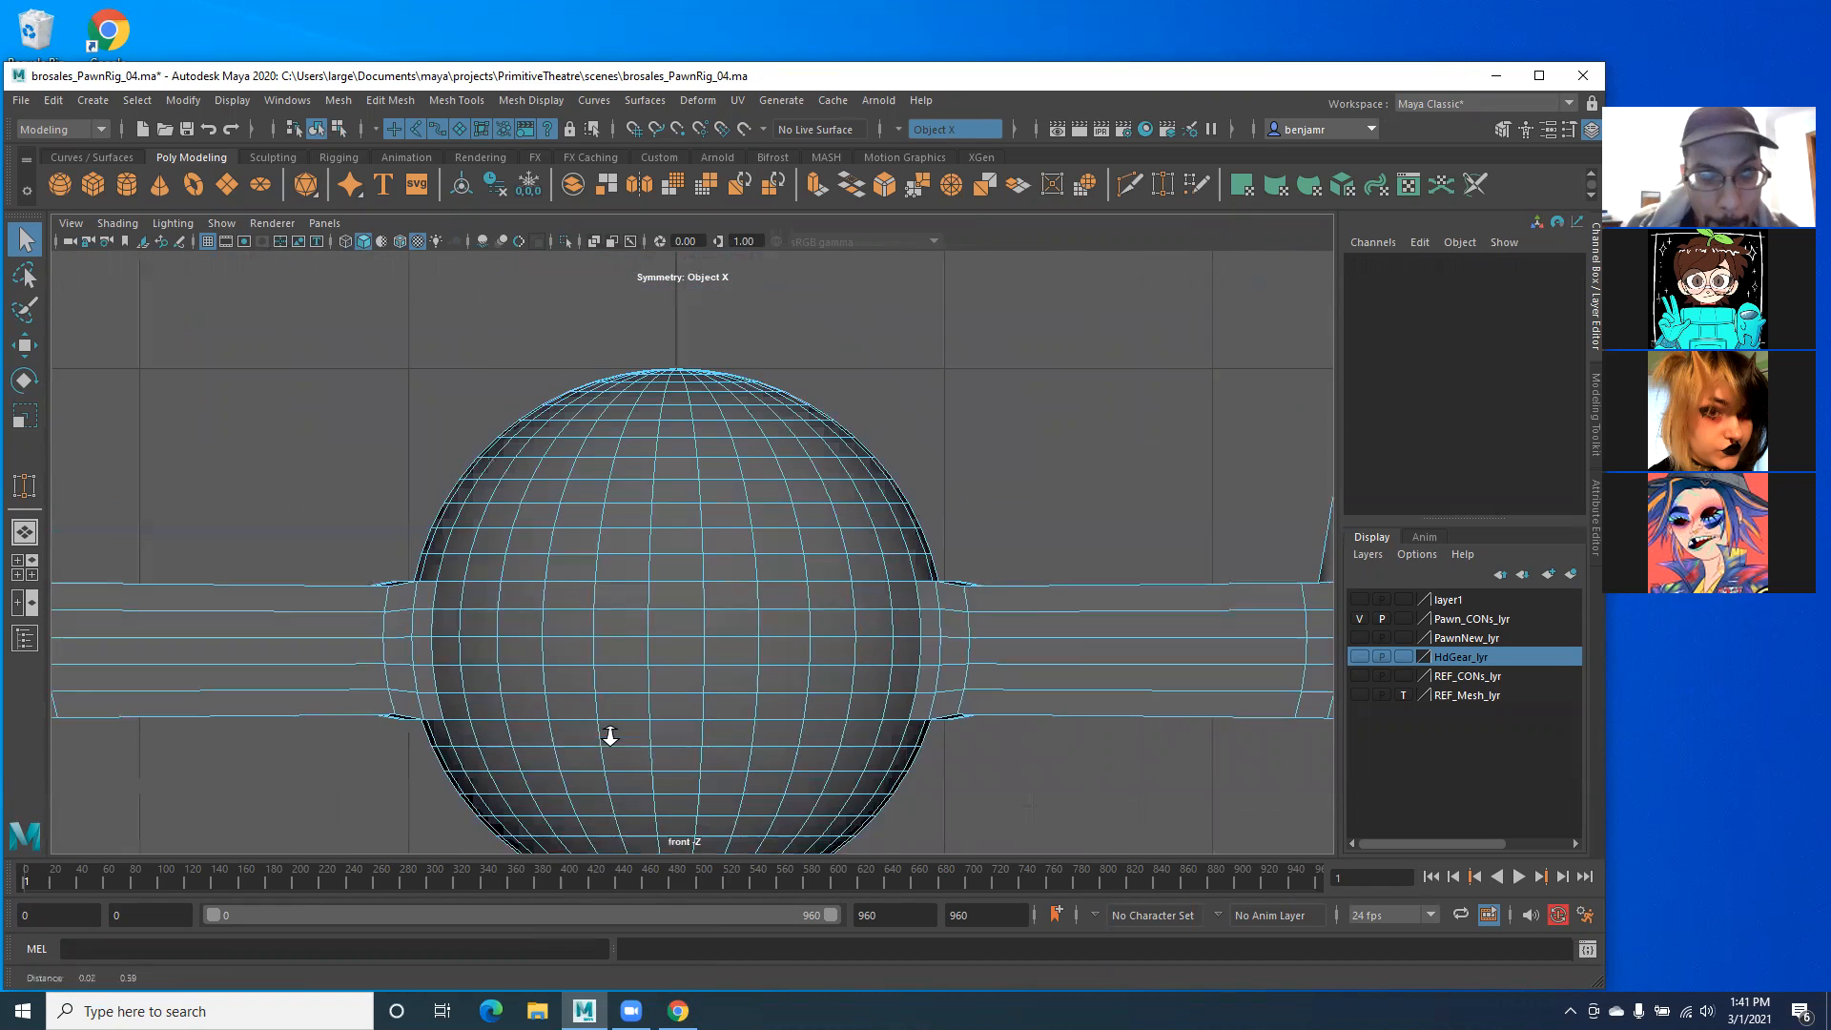
scroll(626, 487, "up", 3)
middle_click_drag(629, 469, 617, 589, "alt")
right_click_drag(602, 442, 512, 445)
left_click_drag(321, 320, 933, 452)
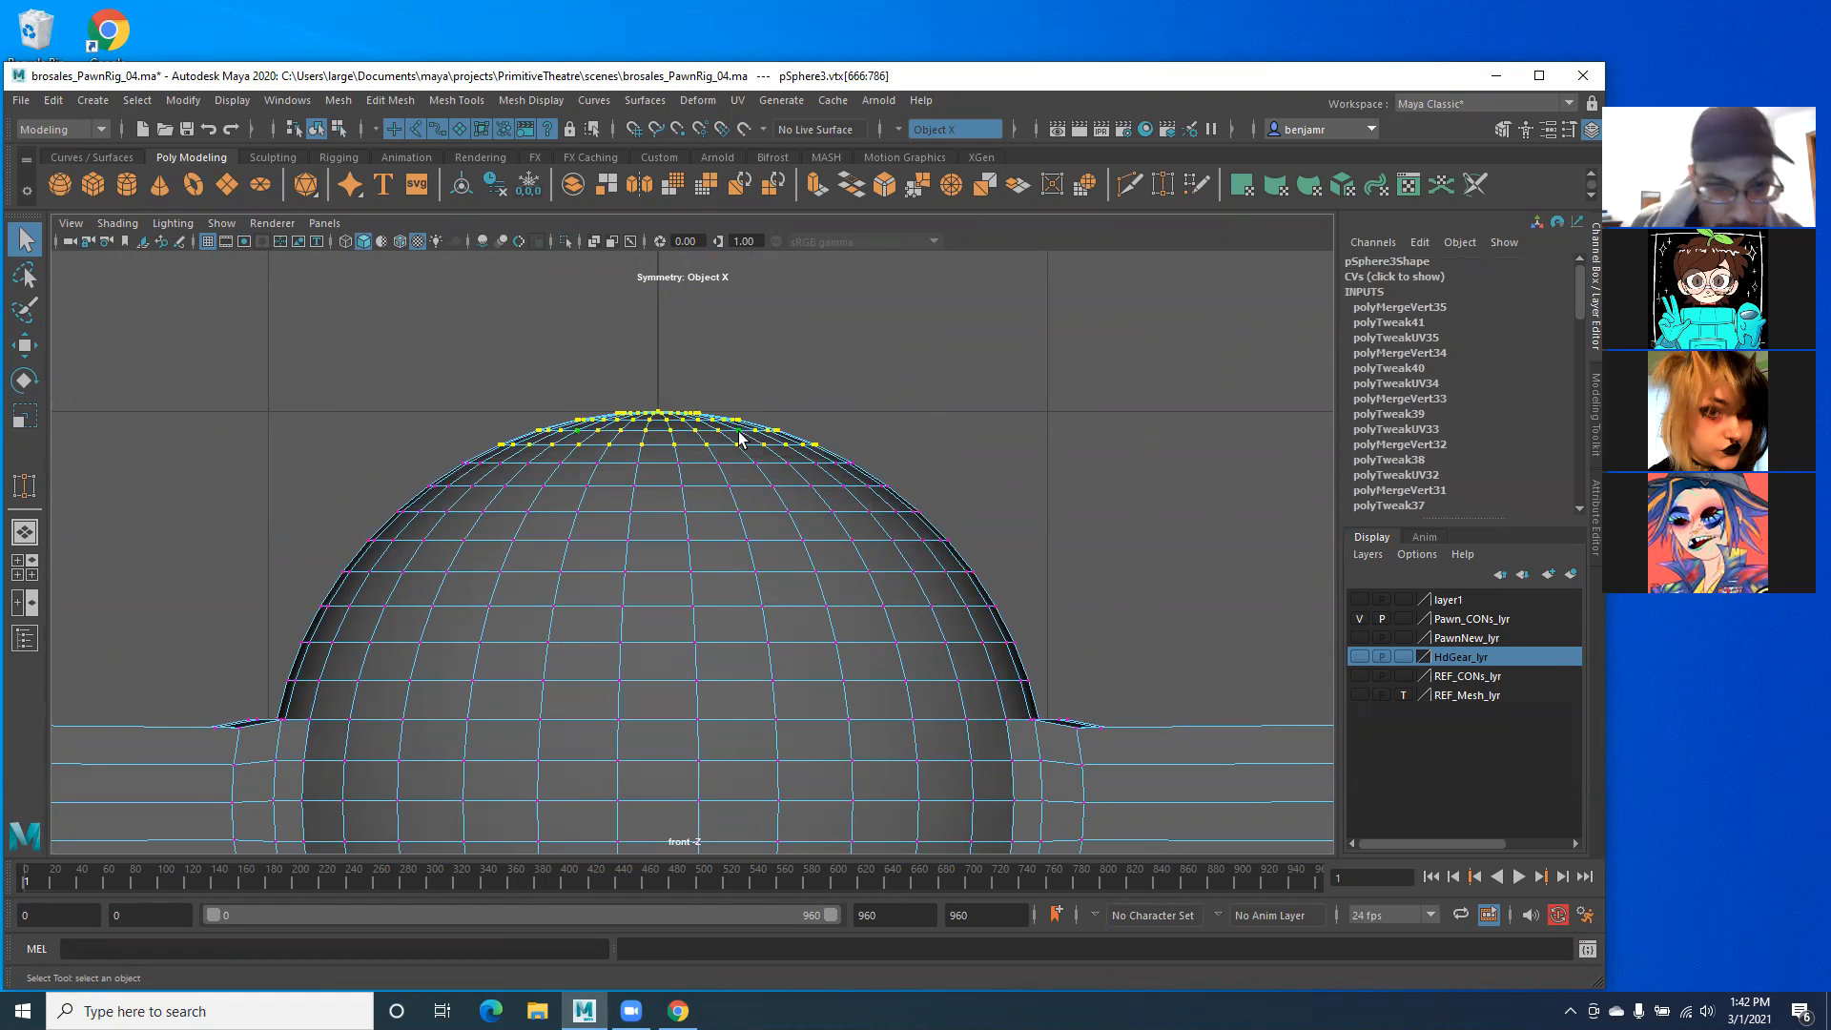
right_click_drag(945, 580, 631, 545, "alt")
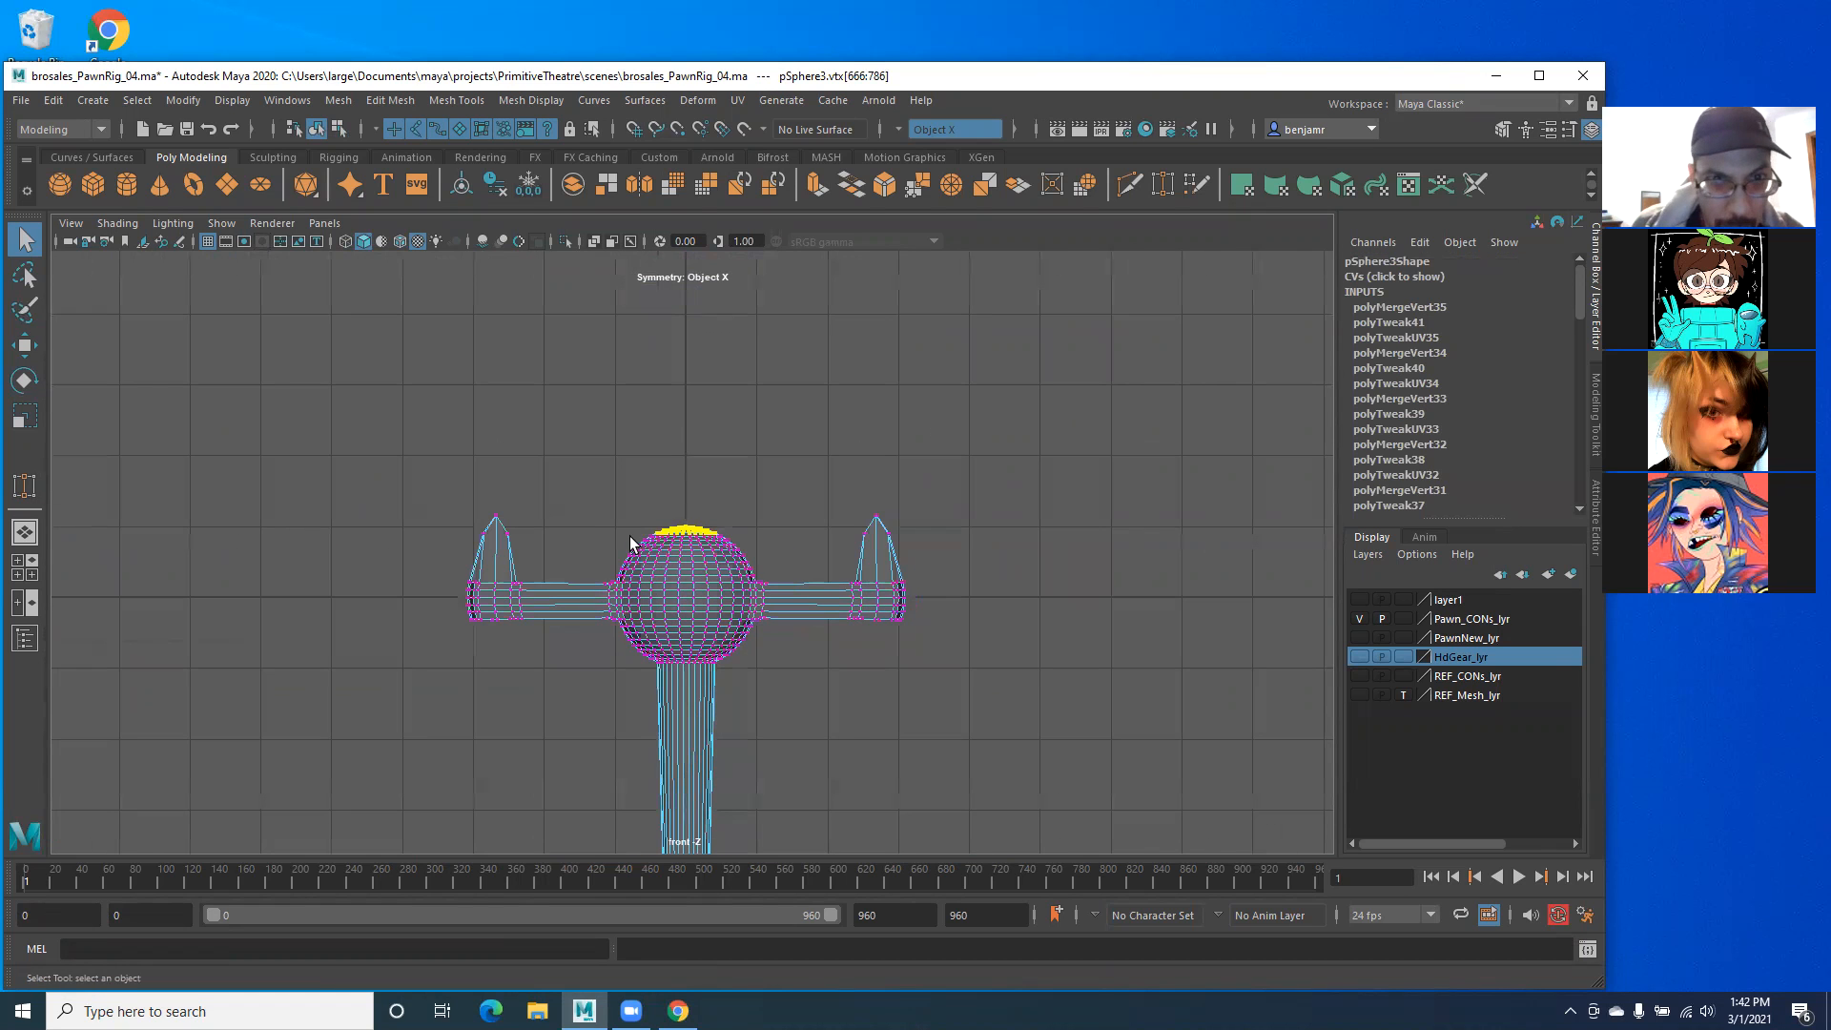
key("w")
middle_click_drag(663, 434, 650, 541, "alt")
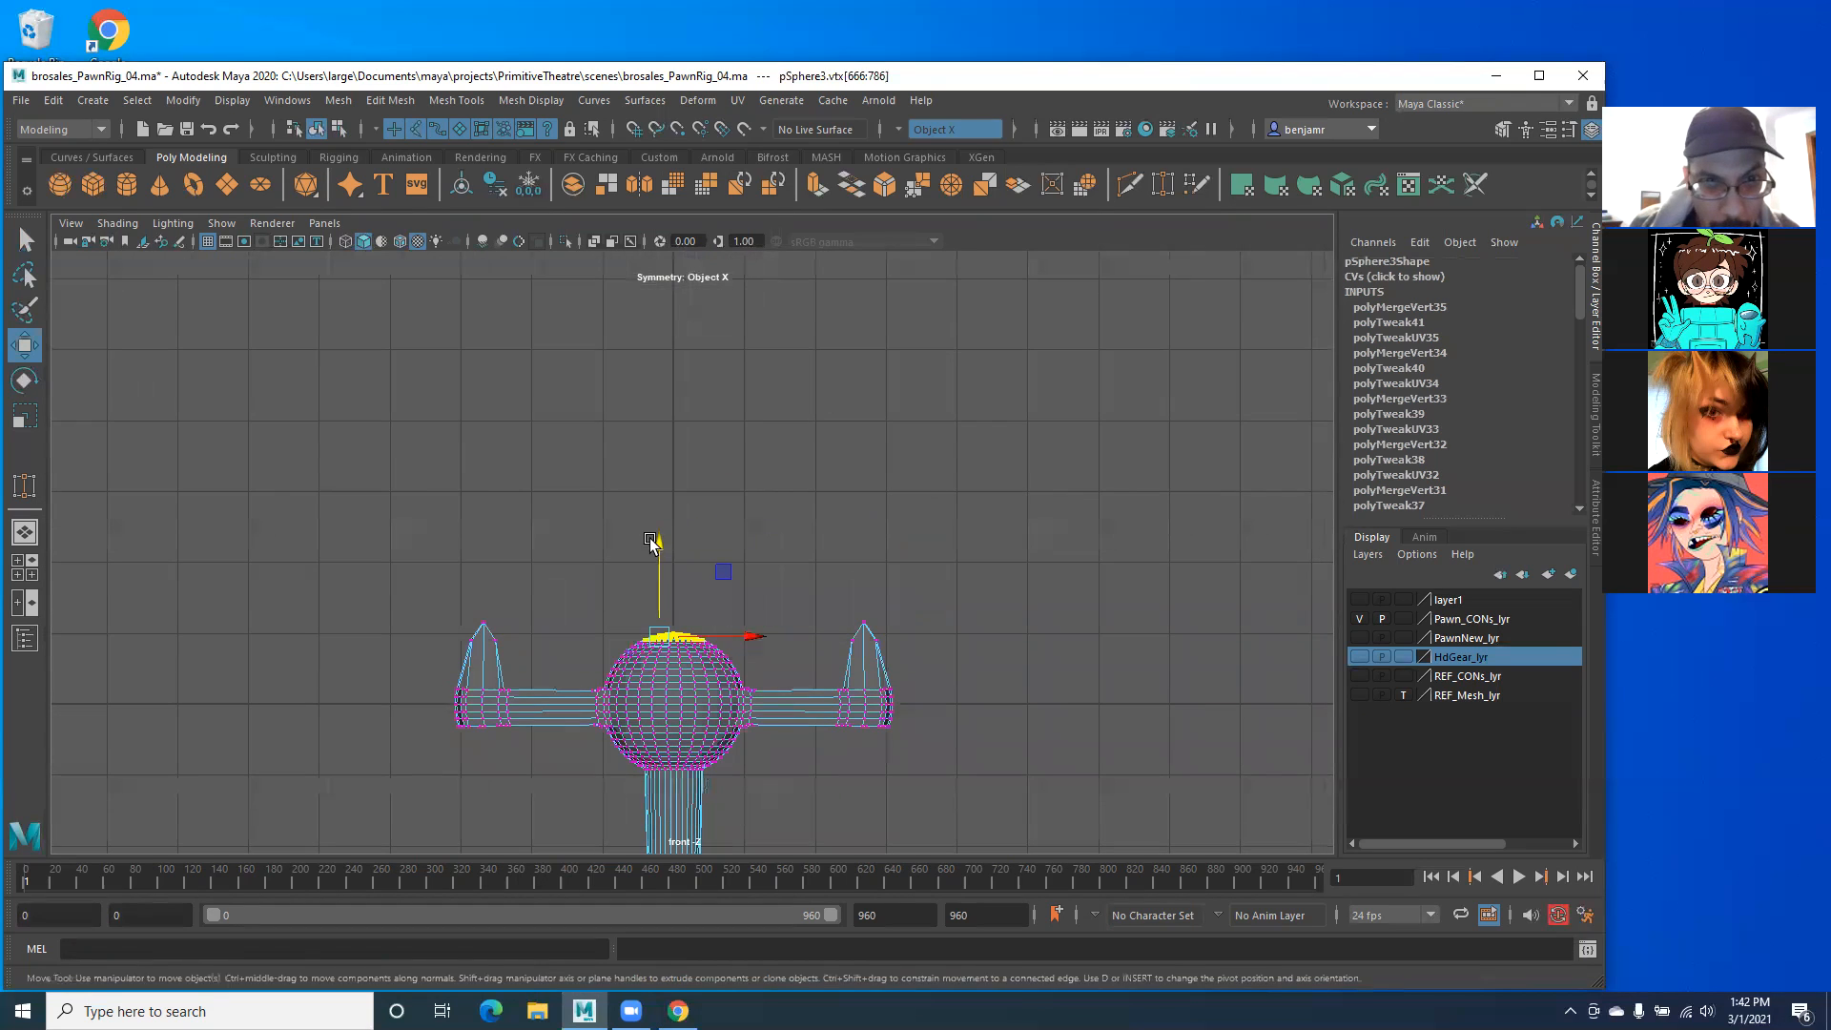
left_click_drag(658, 535, 659, 199)
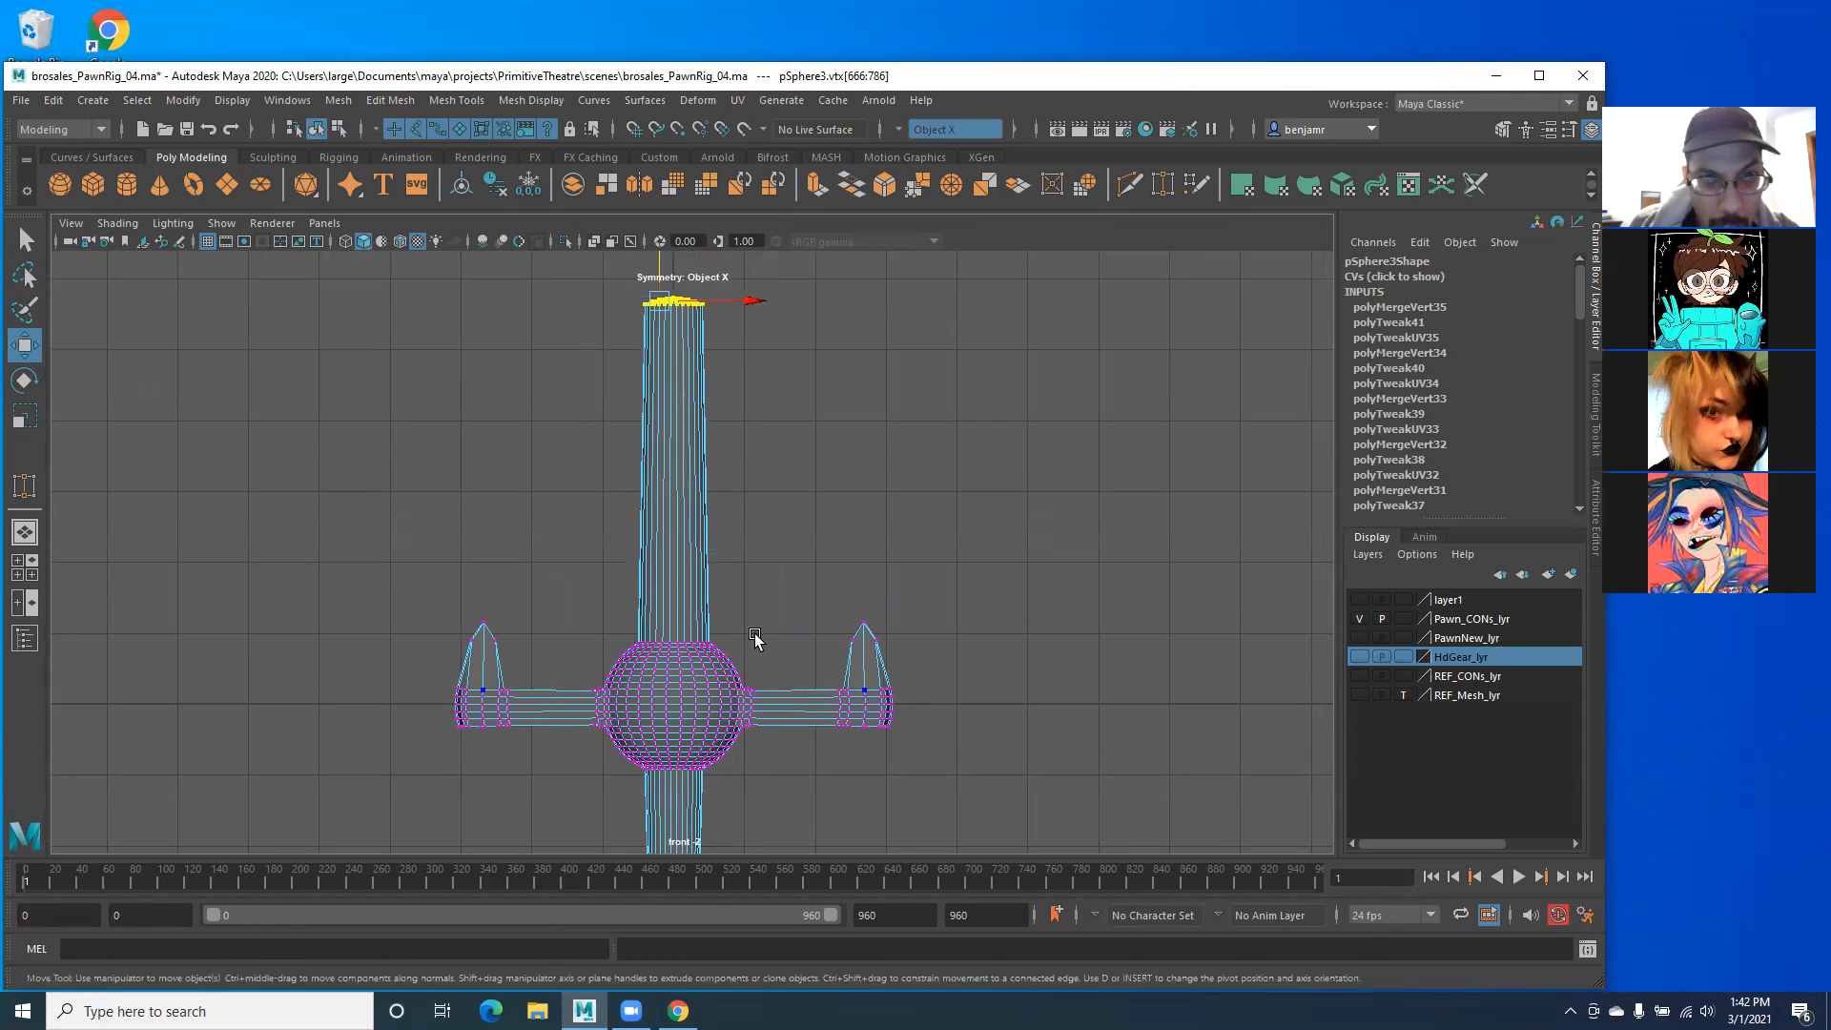
Step: Raise the upper shaft's end vertices much further so it extends well beyond the length of the lower shaft
middle_click_drag(758, 682, 758, 841, "alt")
left_click_drag(656, 321, 662, 168)
right_click_drag(901, 684, 458, 563, "alt")
left_click_drag(666, 346, 681, 125)
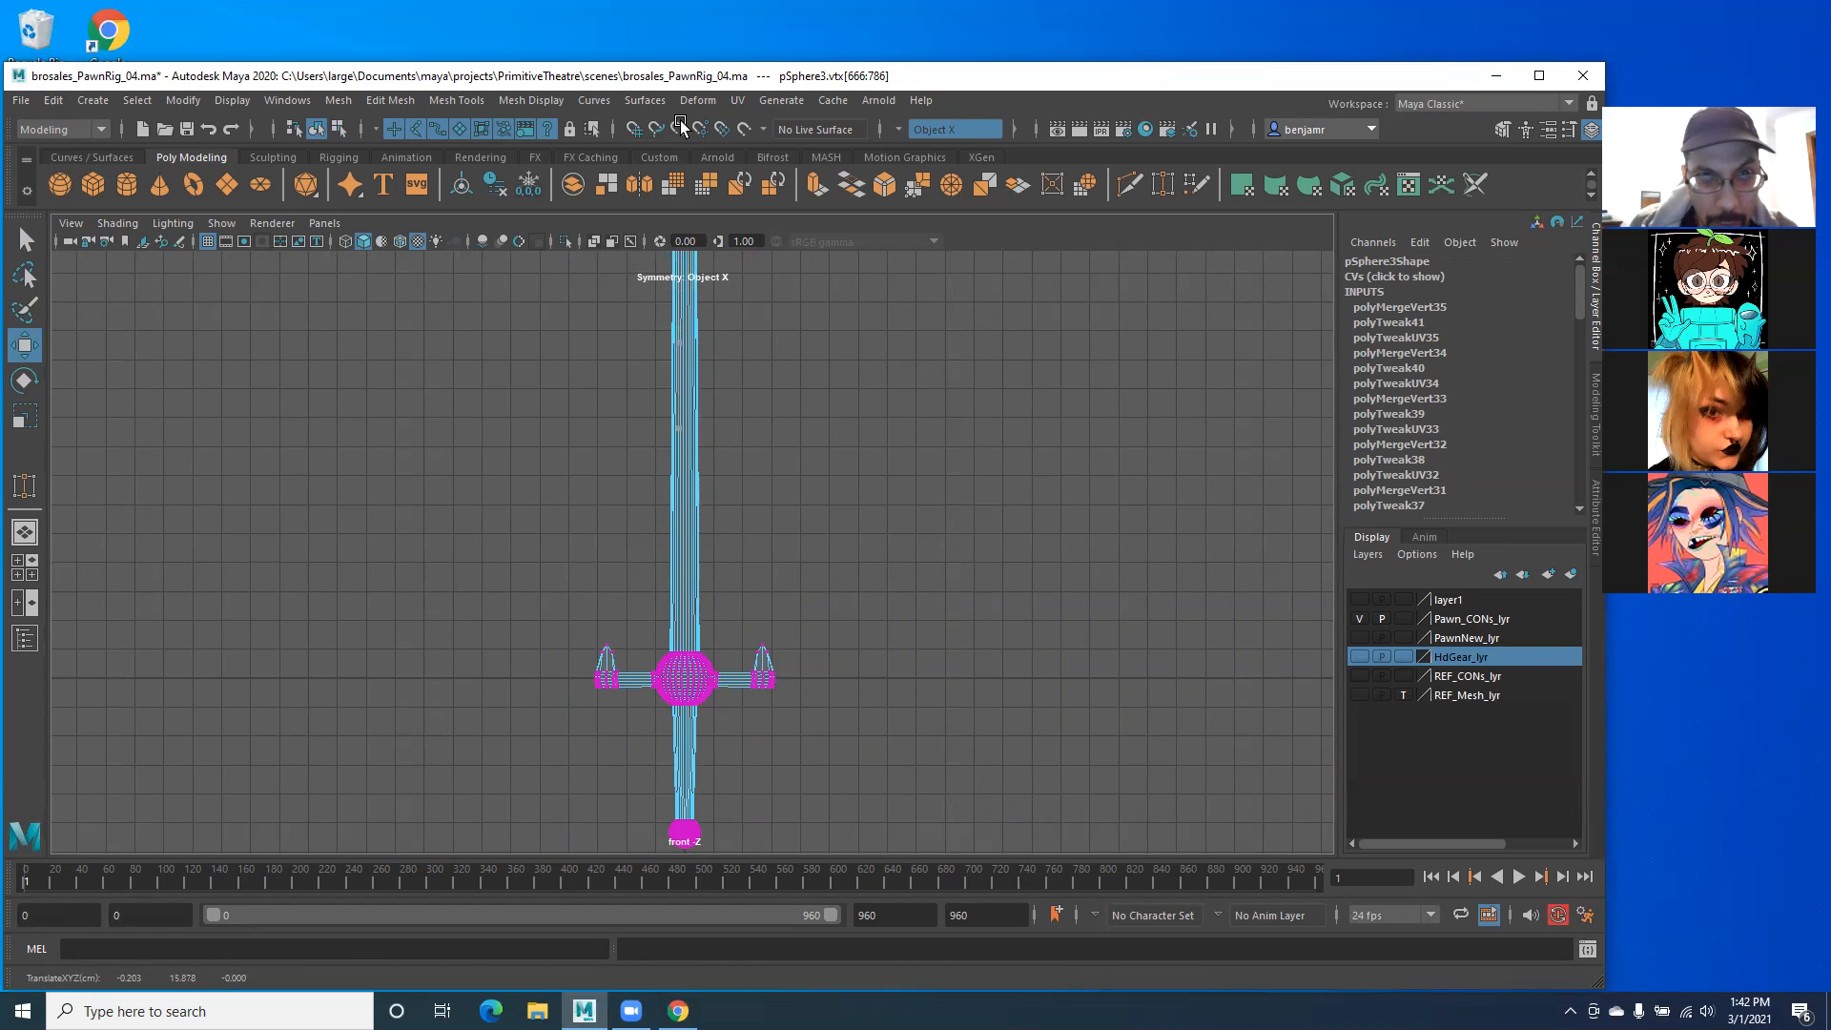
Step: Raise the cap vertices inside the upper shaft's outermost ring to start a tapered tip
right_click_drag(846, 418, 467, 389, "alt")
middle_click_drag(593, 479, 553, 596, "alt")
scroll(554, 529, "up", 4)
middle_click_drag(498, 424, 631, 678, "alt")
scroll(631, 678, "up", 9)
middle_click_drag(502, 519, 341, 361, "alt")
scroll(630, 589, "up", 3)
middle_click_drag(761, 727, 614, 544, "alt")
scroll(607, 561, "up", 5)
middle_click_drag(733, 448, 549, 523, "alt")
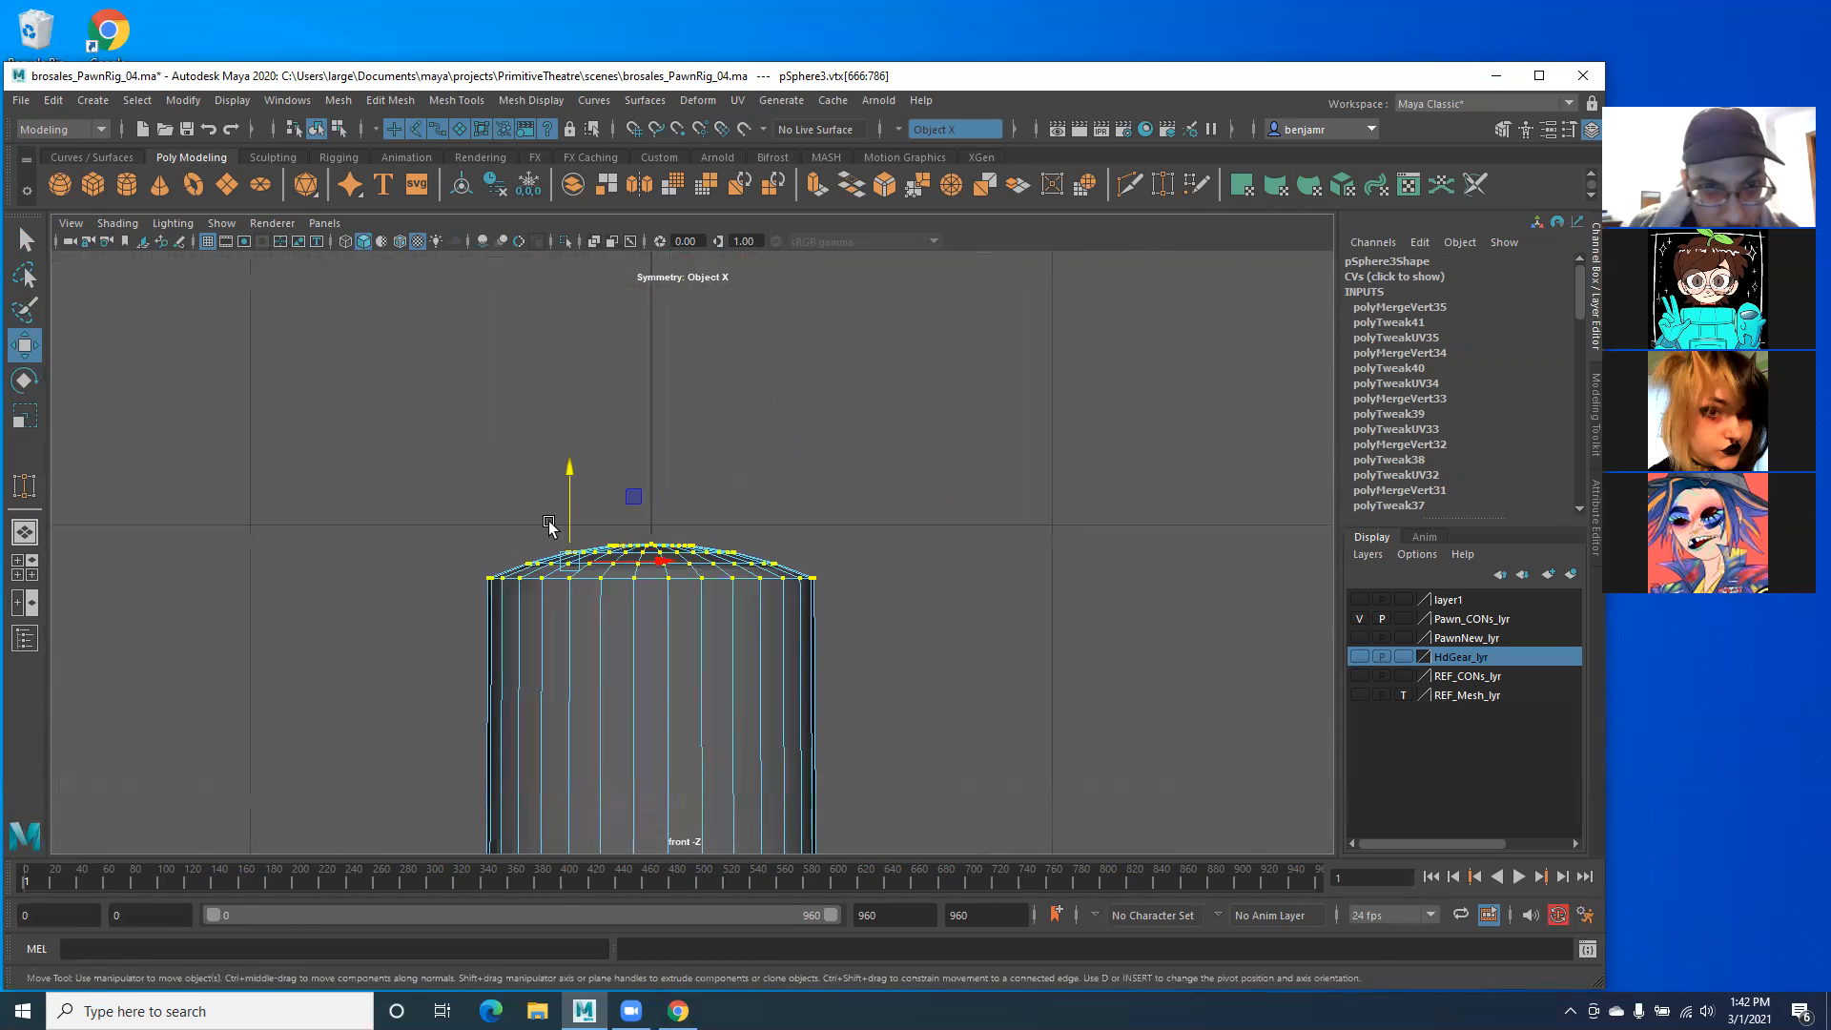
left_click_drag(508, 471, 798, 578)
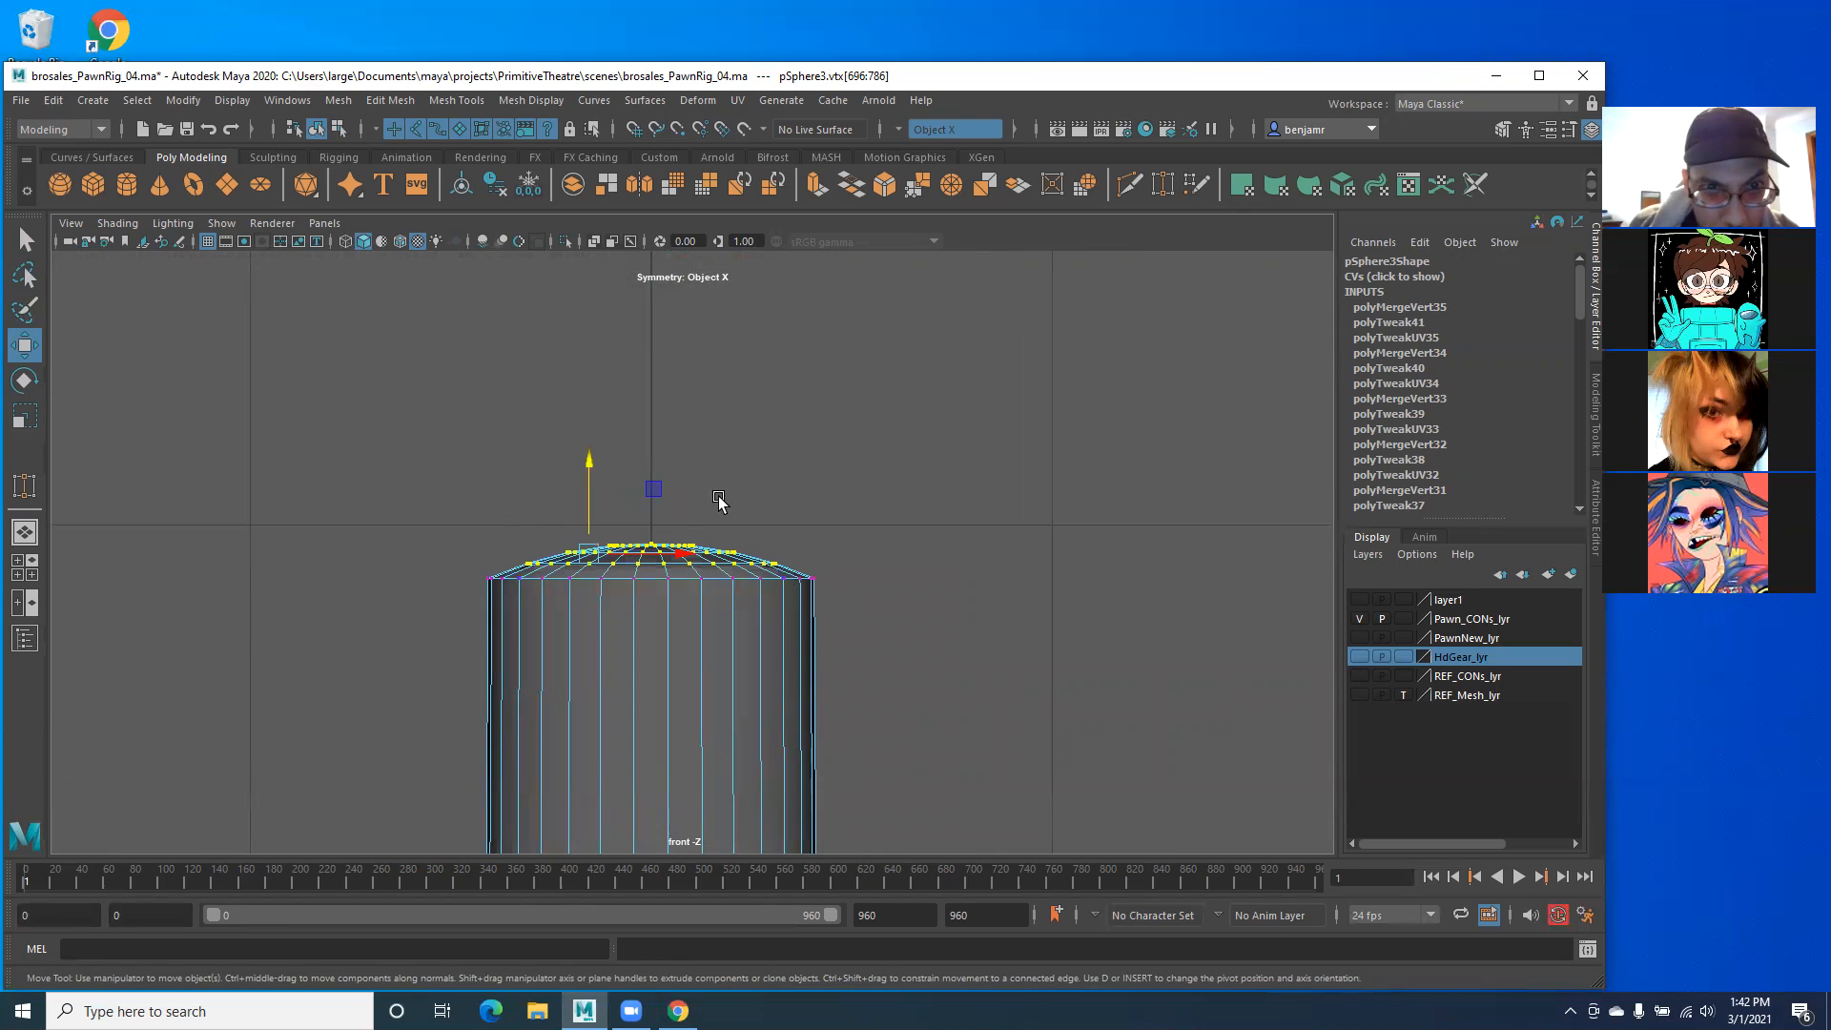
left_click_drag(588, 458, 771, 528)
Step: Raise the smaller inner rings of the cap progressively to lengthen the tapered tip
left_click_drag(608, 419, 715, 471)
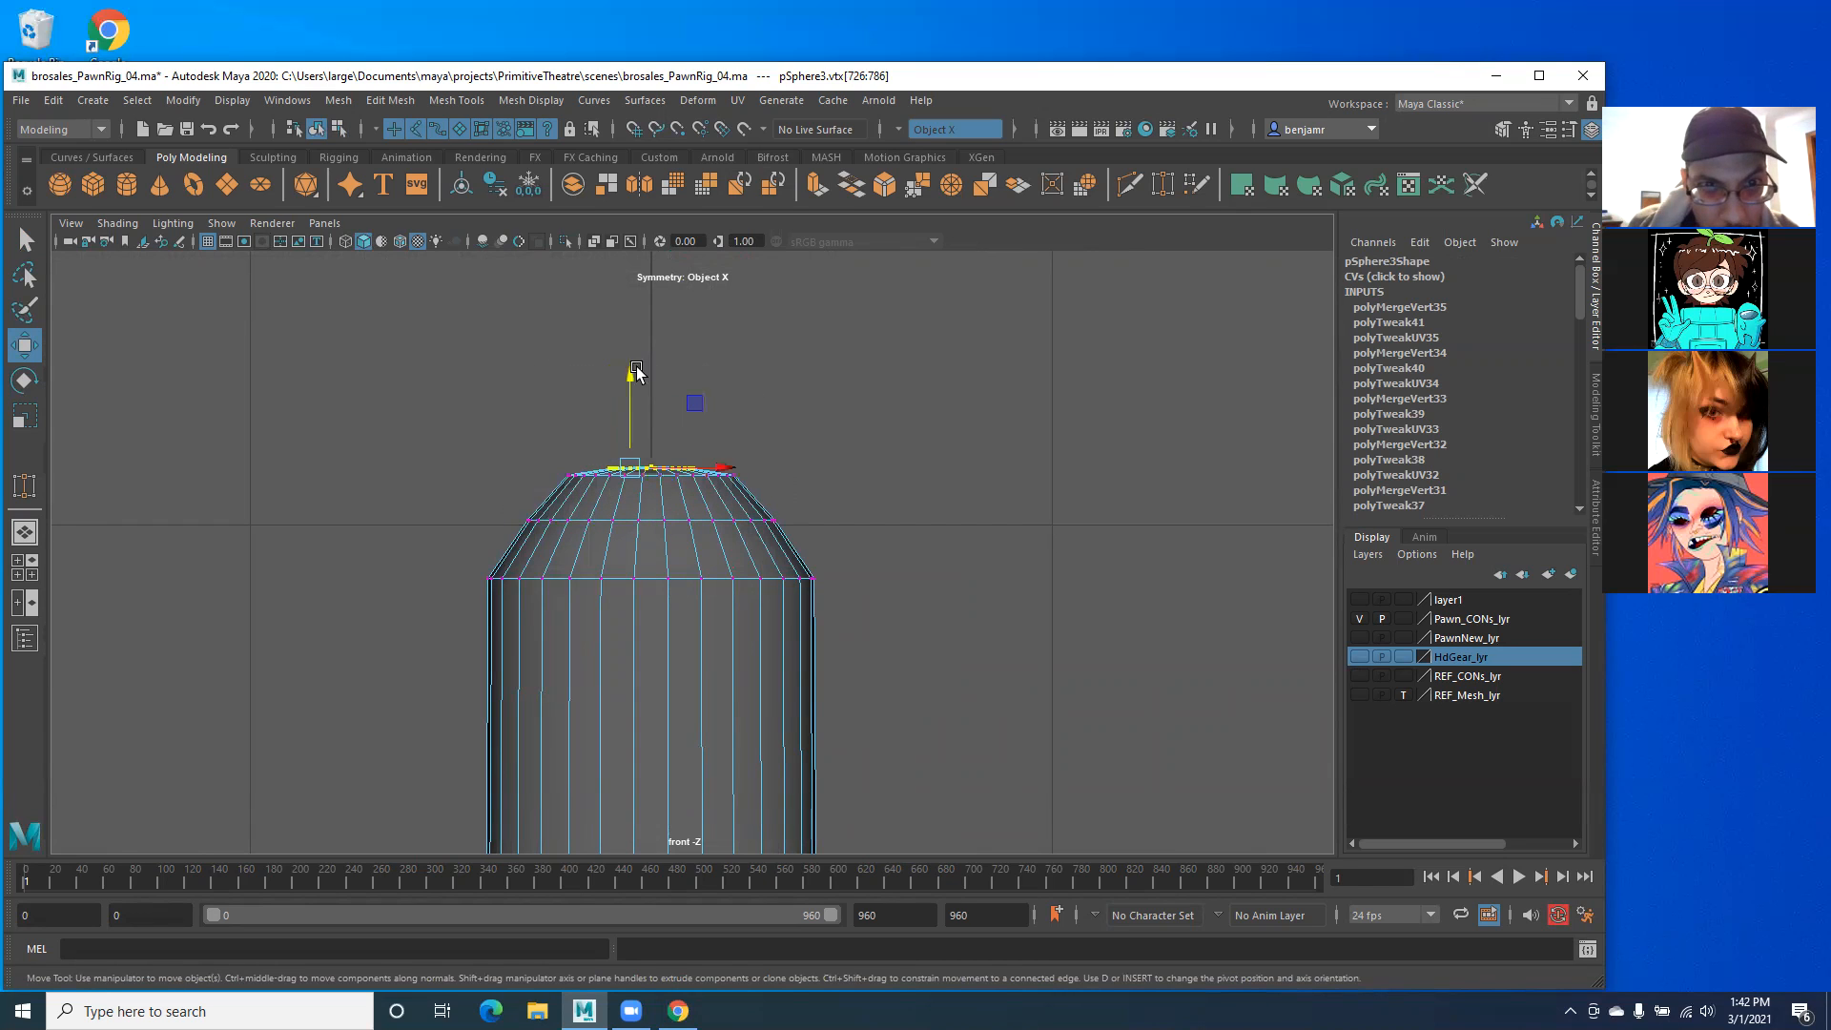
left_click_drag(635, 372, 622, 321)
left_click_drag(458, 381, 778, 496)
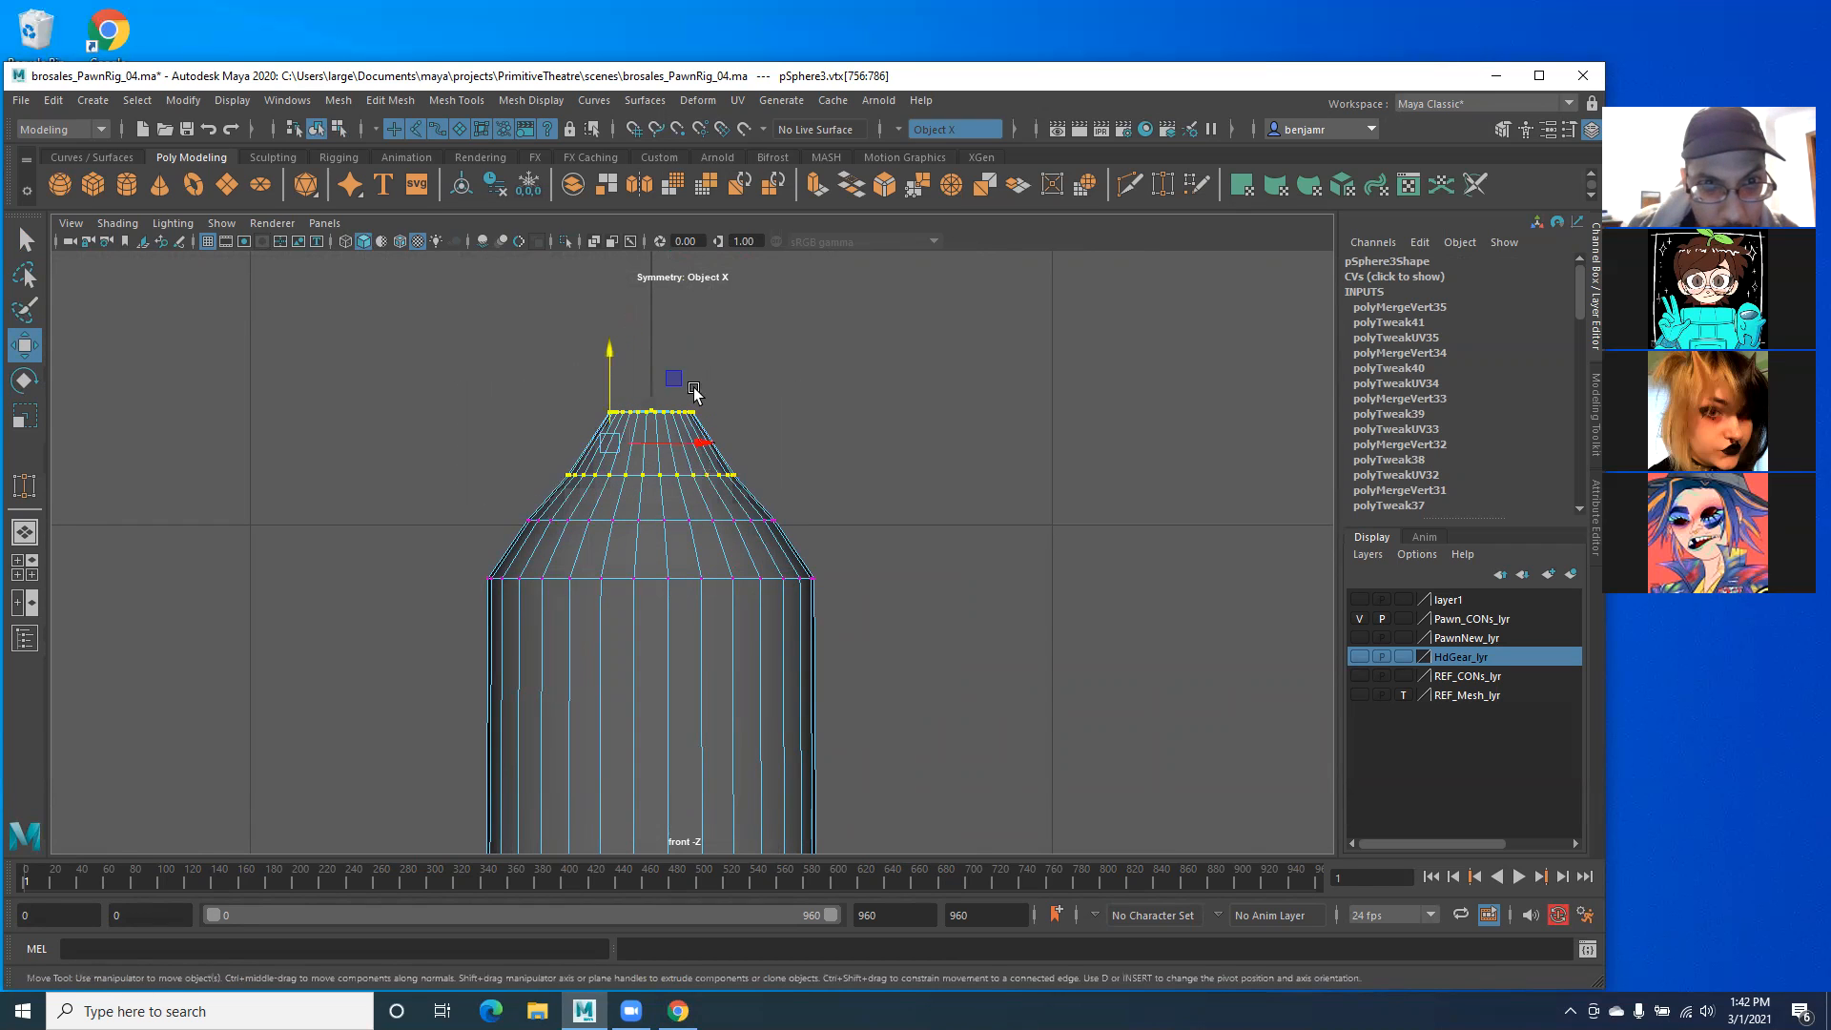
left_click_drag(620, 365, 606, 339)
Step: Raise the tip's centre vertex to close the taper into a sharp point
scroll(536, 353, "up", 3)
middle_click_drag(578, 407, 553, 638, "alt")
scroll(482, 558, "up", 5)
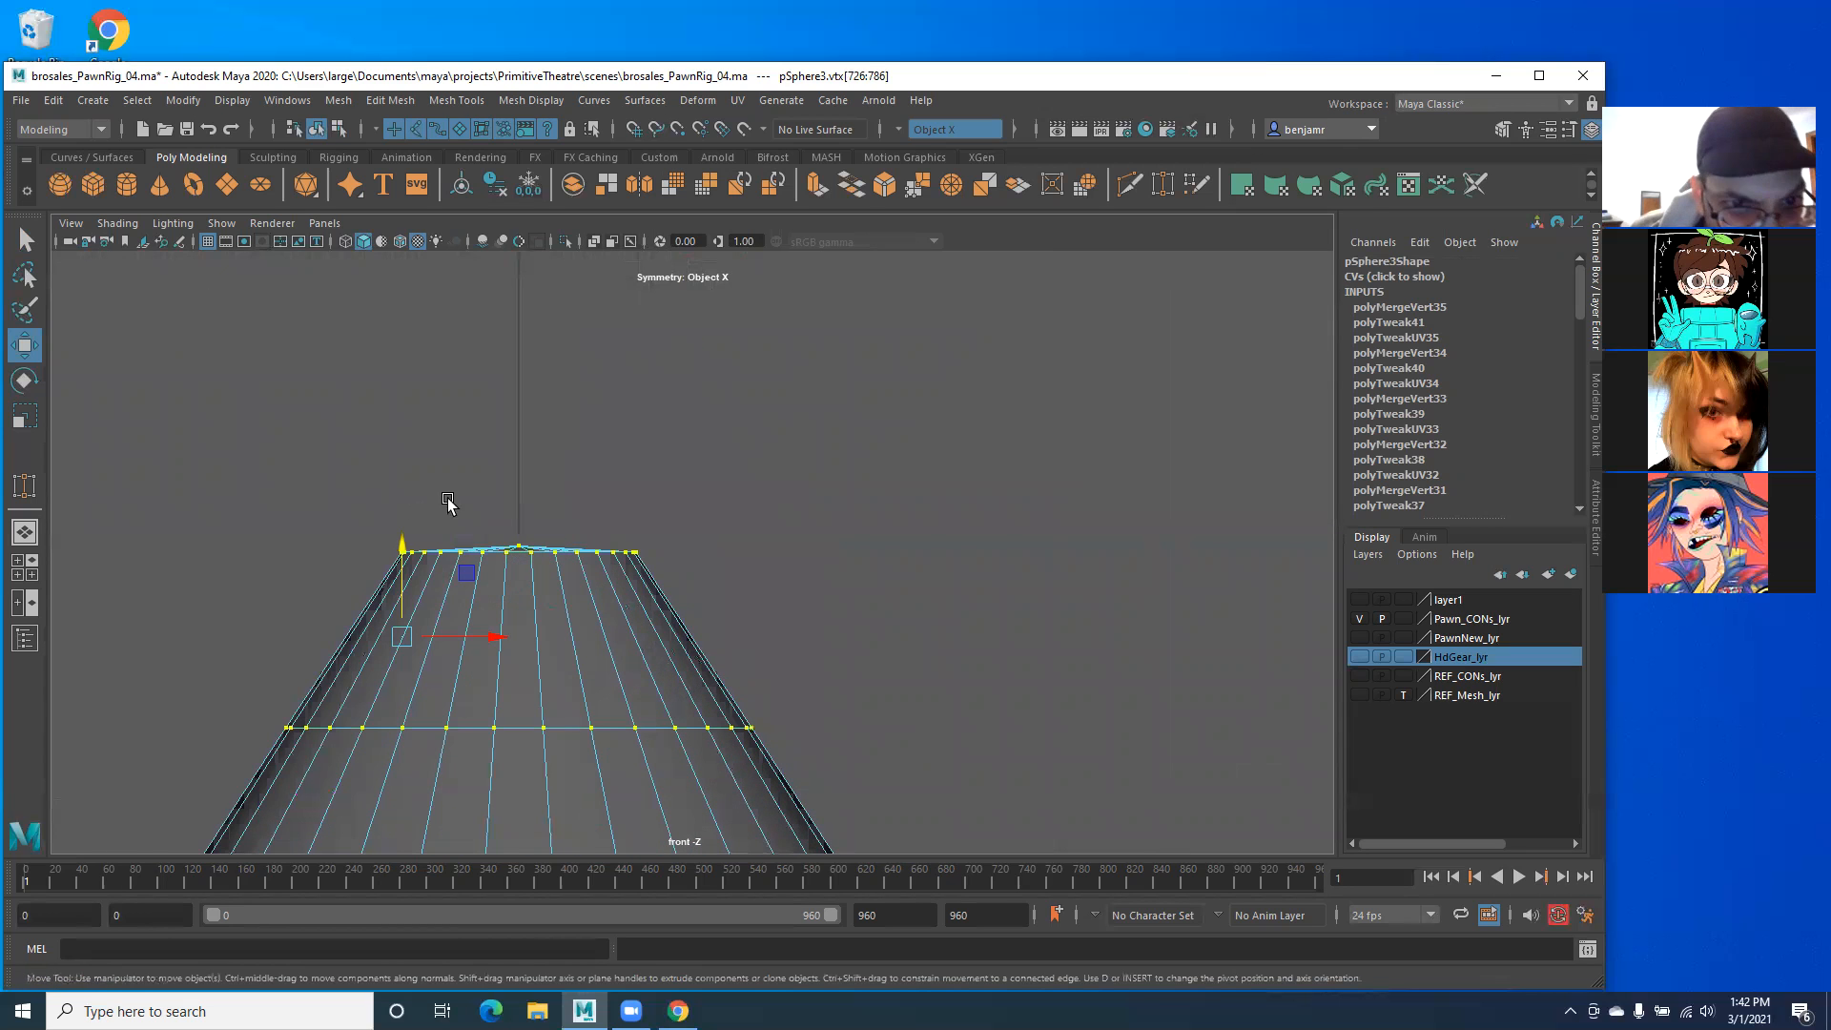
left_click_drag(532, 551, 531, 550)
left_click_drag(518, 378, 518, 369)
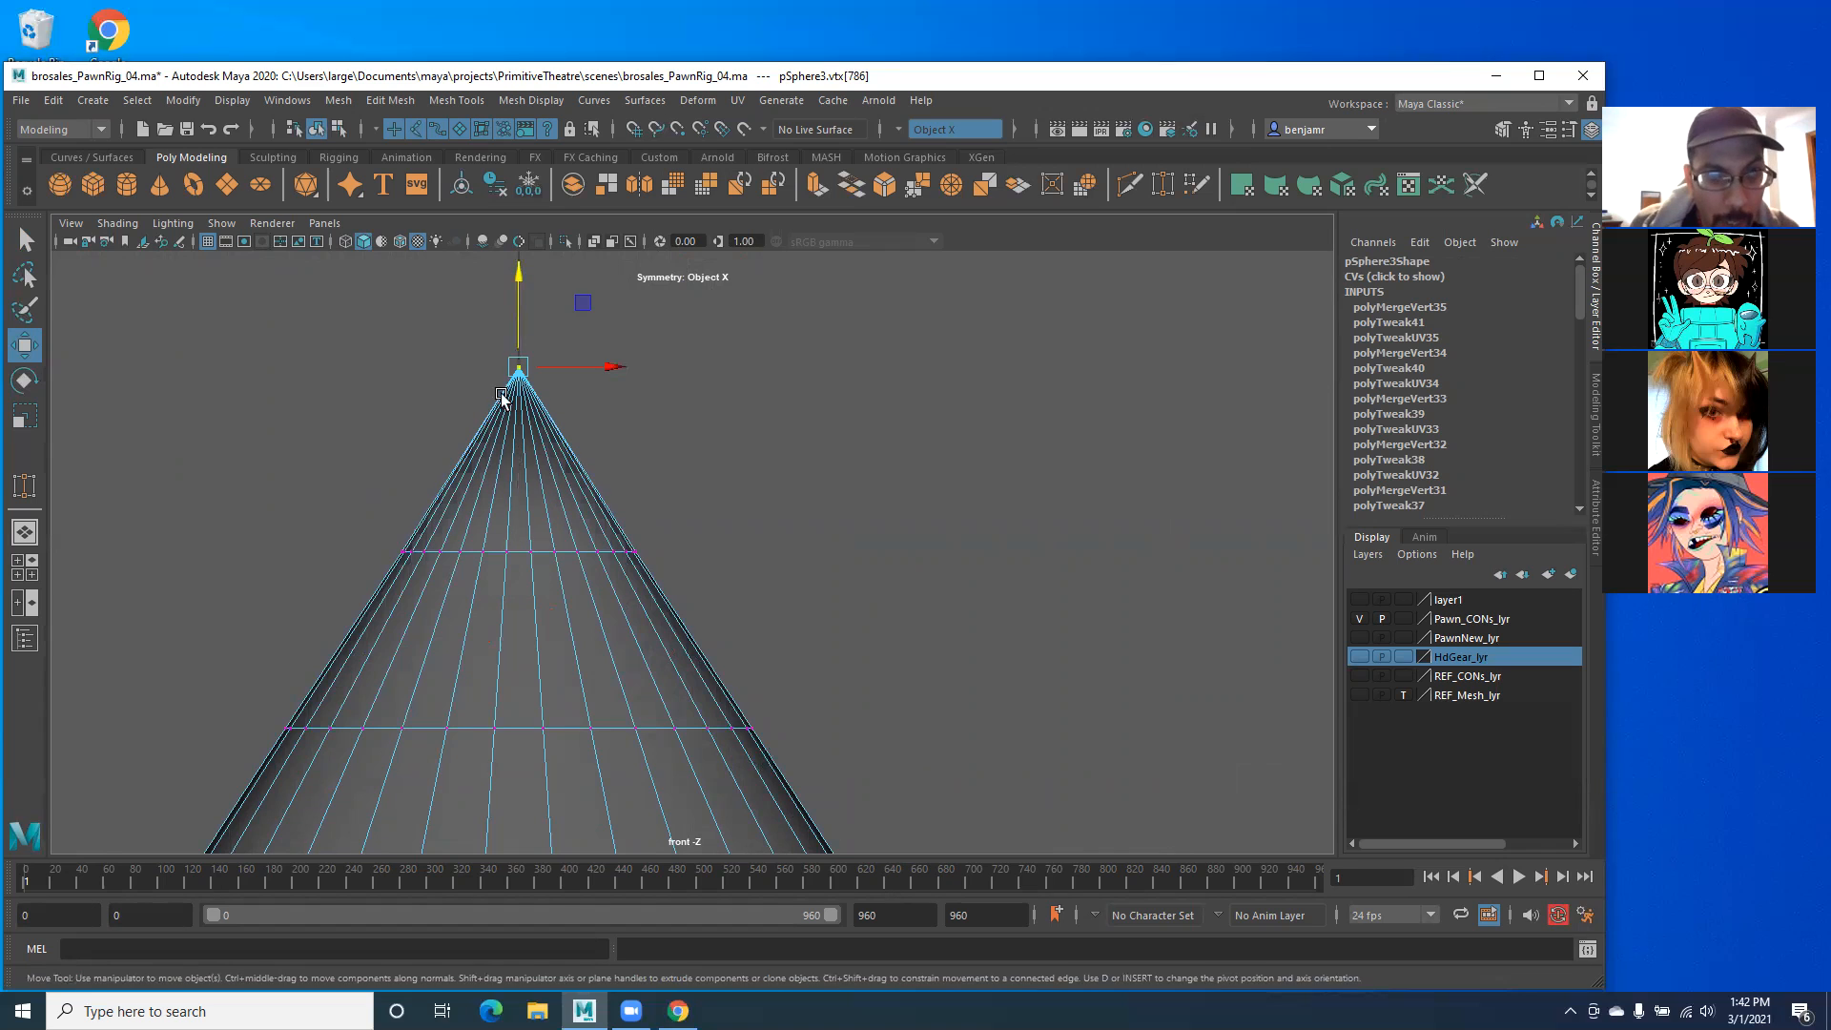
left_click_drag(516, 273, 518, 305)
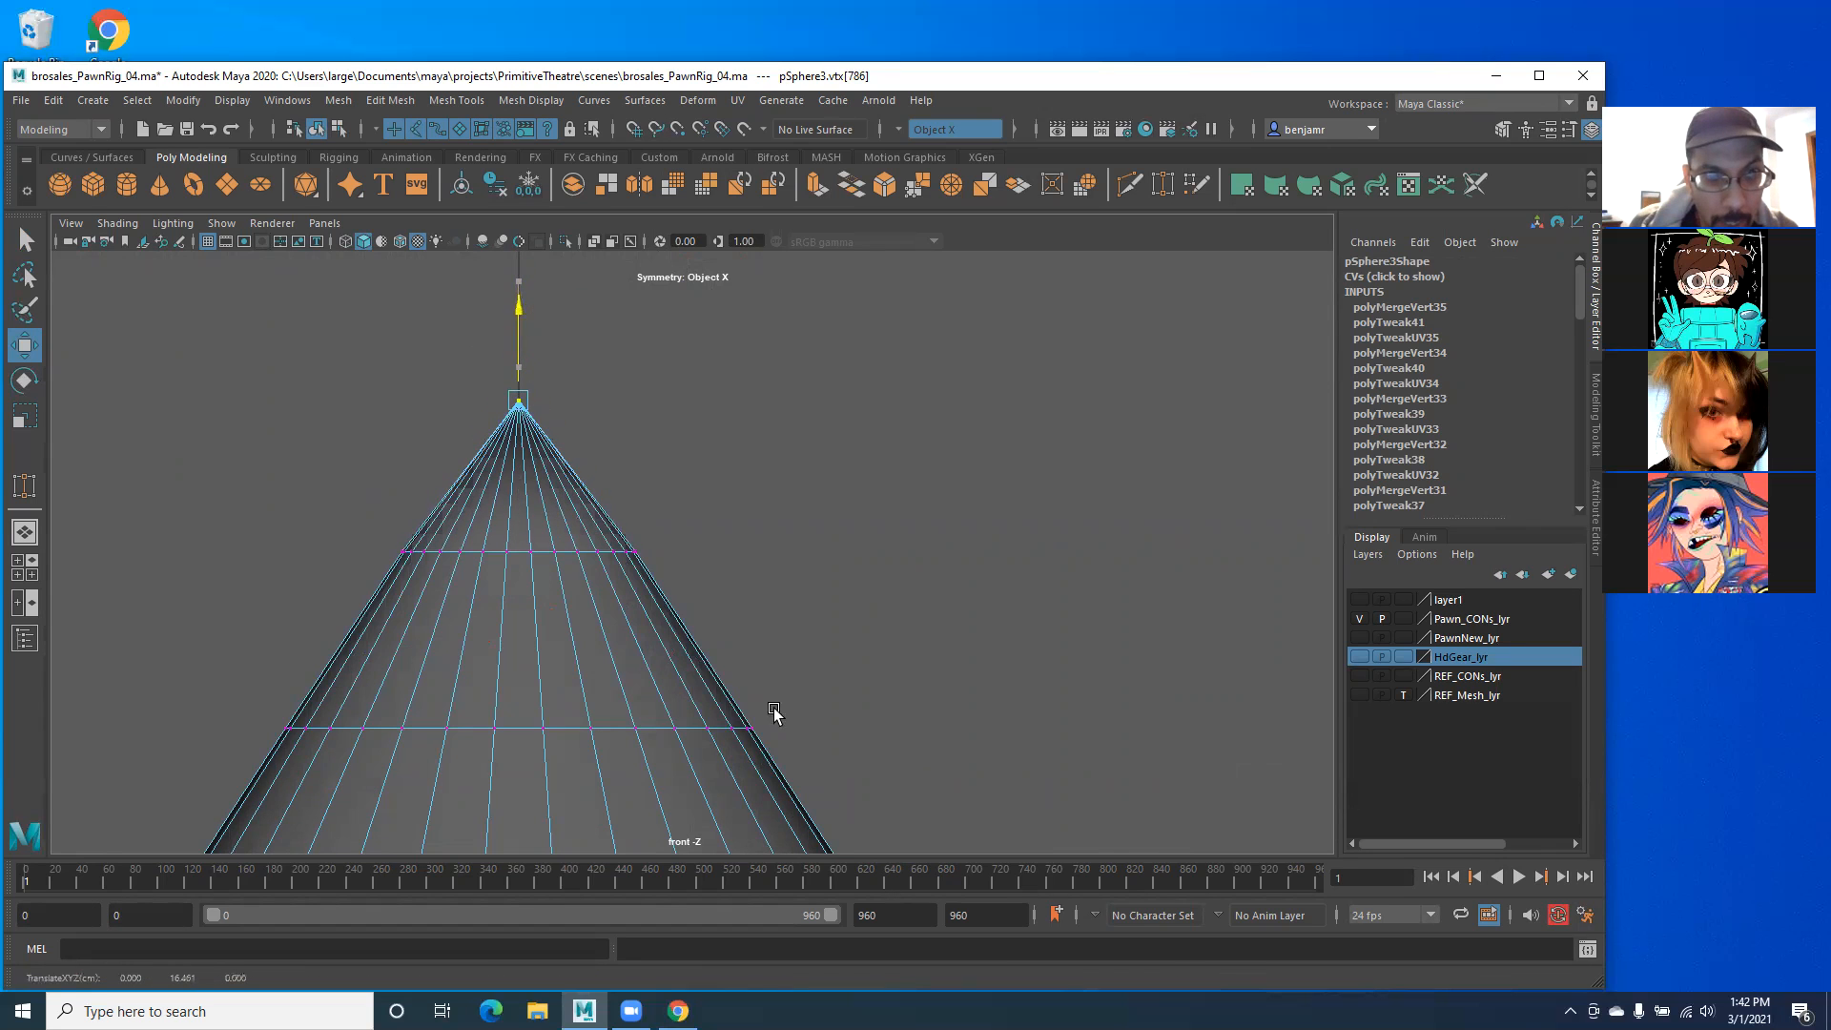
Step: Examine the long pointed shaft and the overall proportions in the front and perspective views
right_click_drag(774, 713, 646, 702, "alt")
middle_click_drag(649, 303, 651, 272, "alt")
scroll(710, 637, "down", 5)
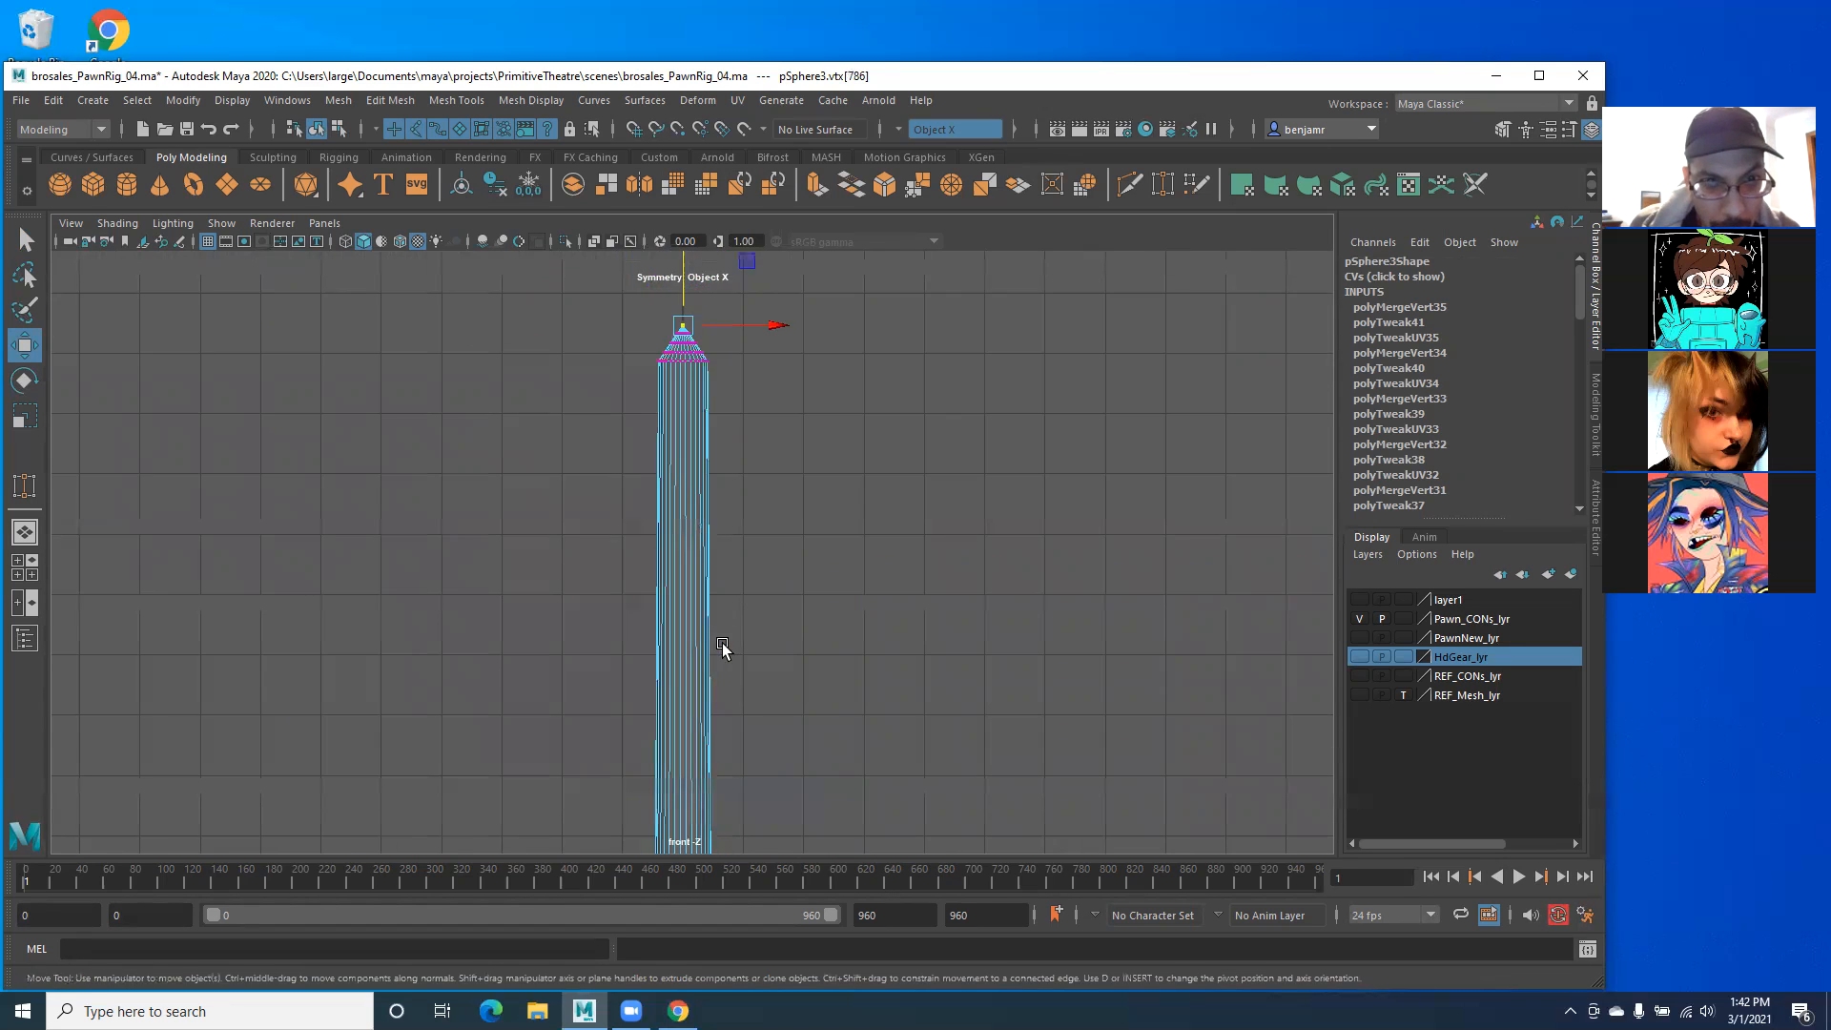
middle_click_drag(699, 515, 704, 286, "alt")
middle_click_drag(792, 501, 793, 324, "alt")
middle_click_drag(629, 629, 644, 410, "alt")
right_click_drag(735, 552, 607, 666, "alt")
key("space")
left_click_drag(719, 620, 639, 603)
mouse_move(654, 540)
left_mouse_down("alt")
mouse_move(811, 570)
mouse_move(769, 581)
mouse_move(953, 591)
left_mouse_up("alt")
left_click_drag(867, 564, 688, 589, "alt")
right_click_drag(803, 609, 334, 587, "alt")
middle_click_drag(727, 593, 696, 674, "alt")
Step: Return the mesh to object mode, deselect it and examine its thickness from the side
right_click_drag(696, 517, 760, 458)
left_click(704, 507)
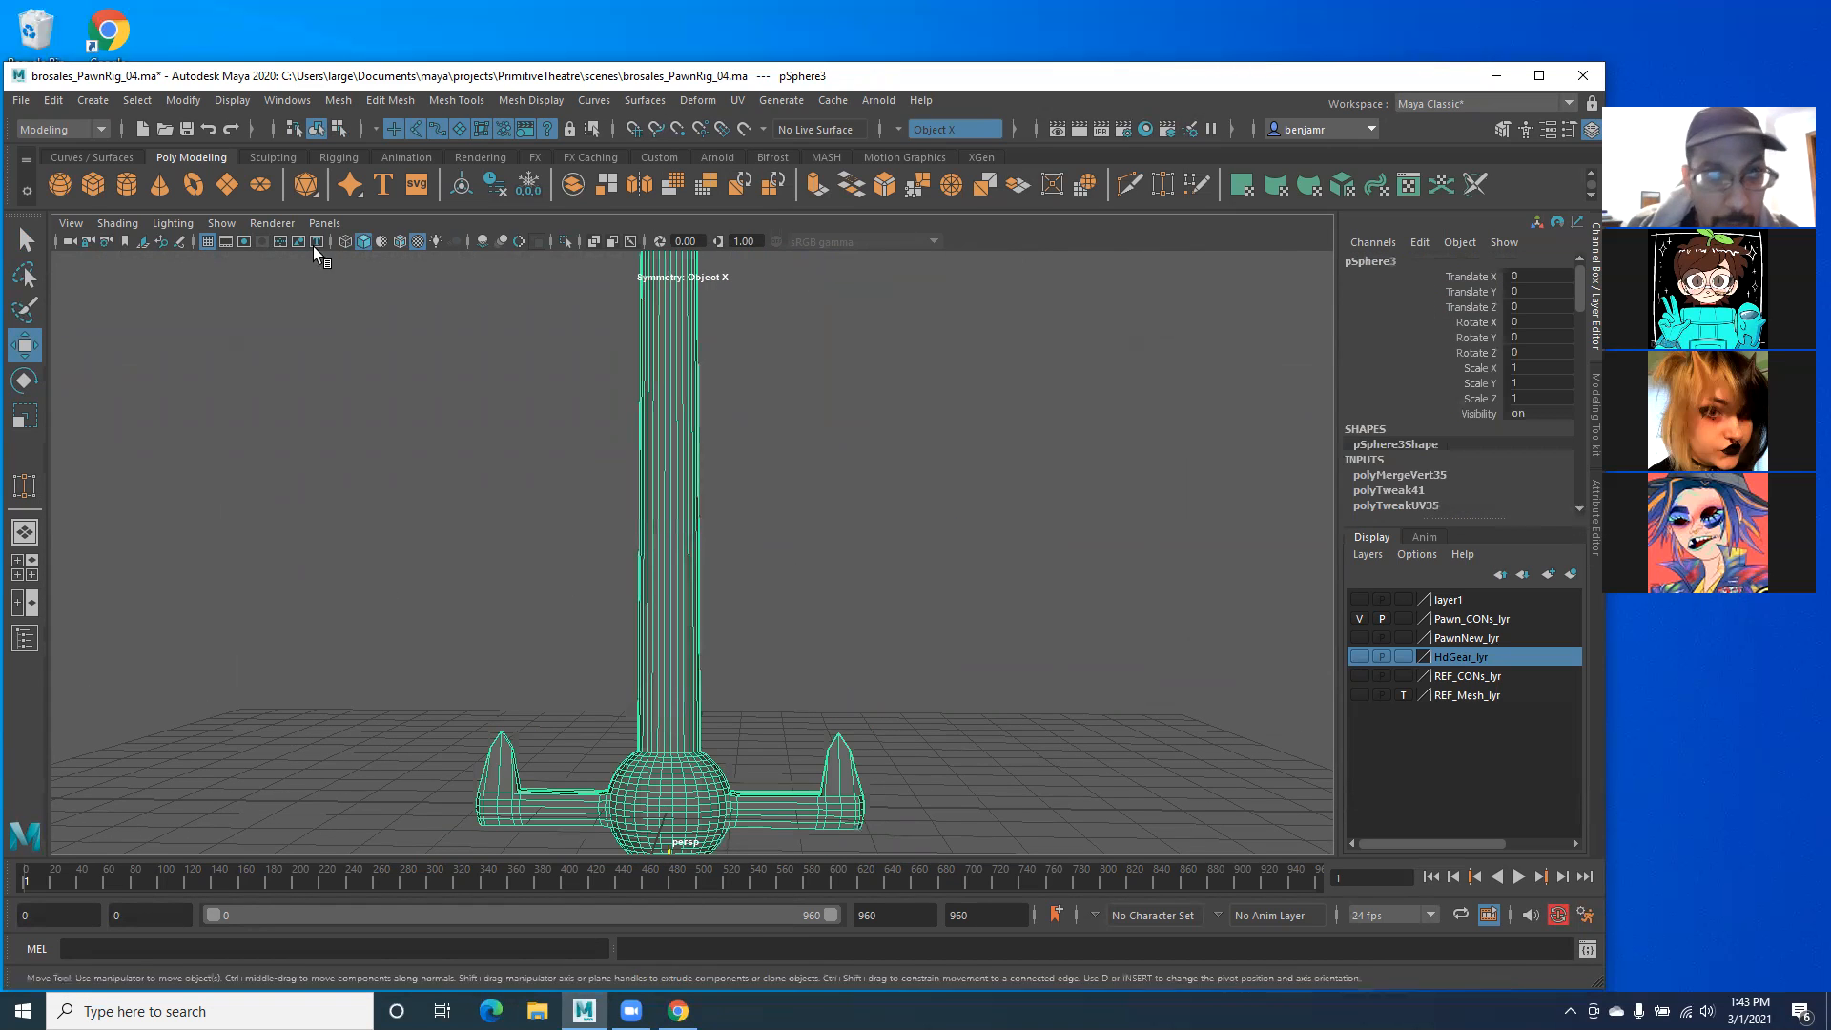
left_click(340, 101)
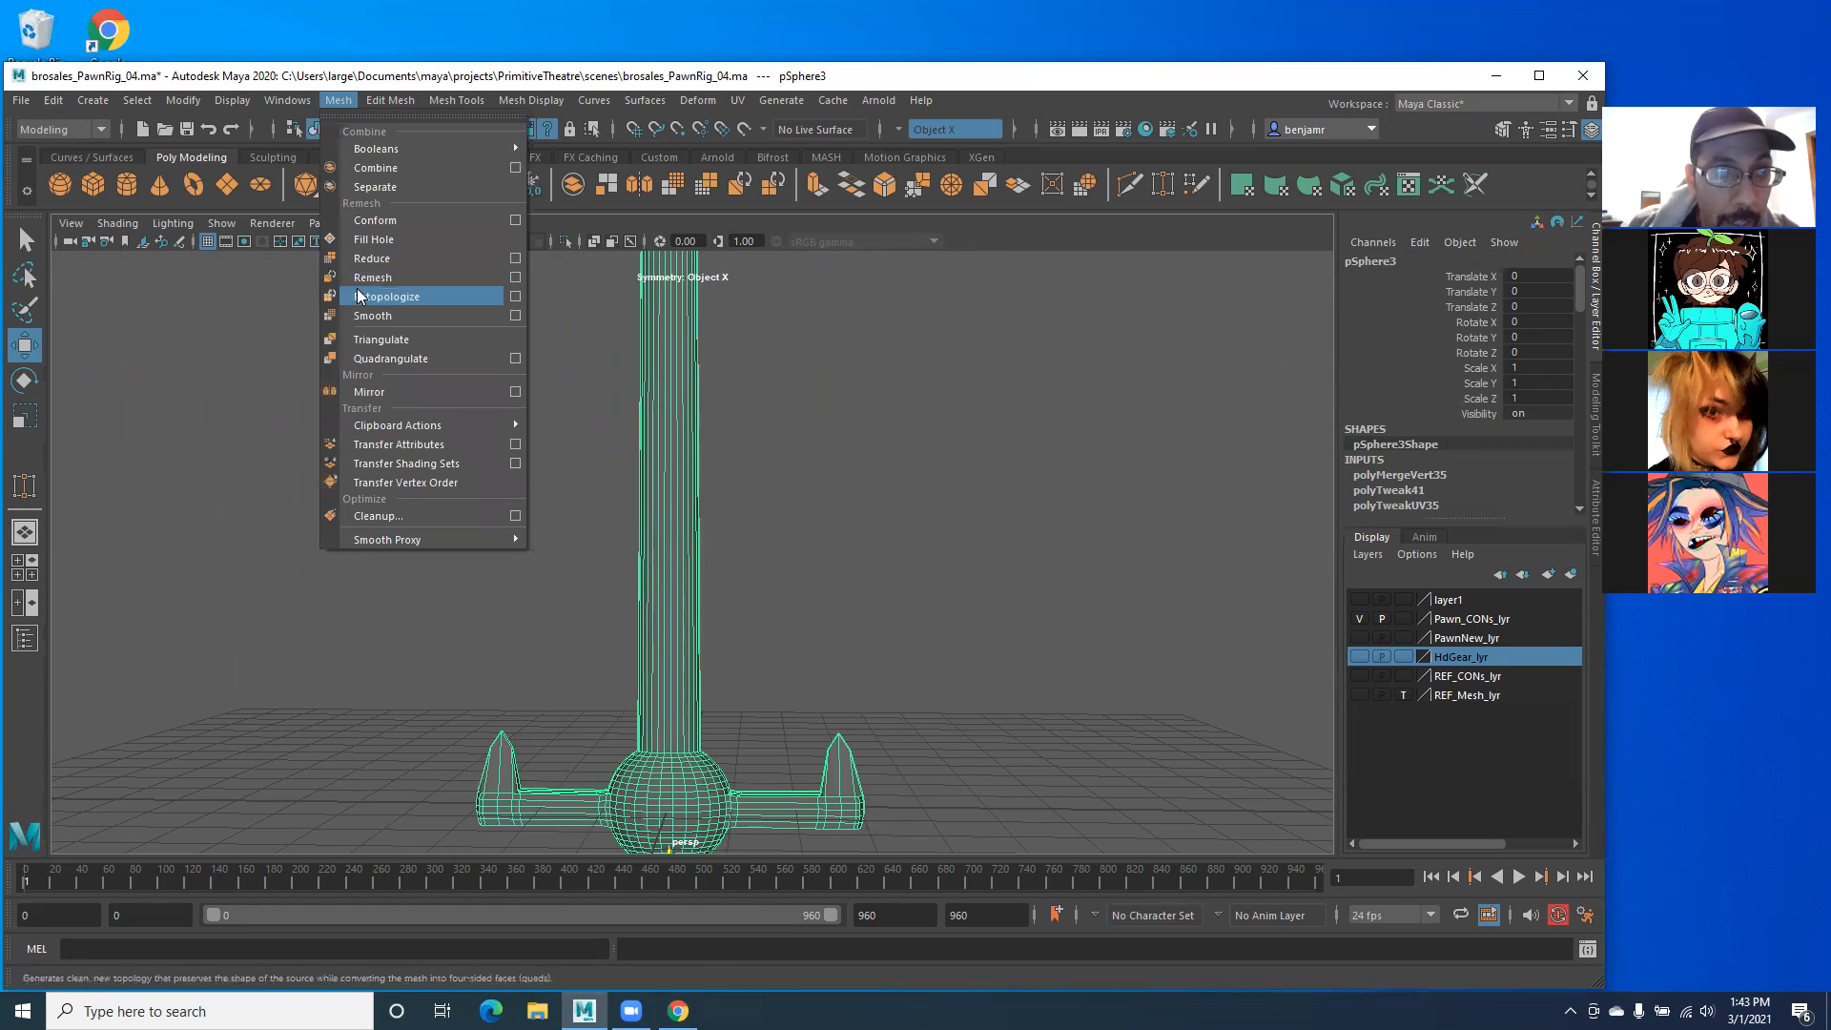
left_click(632, 367)
left_click_drag(662, 370, 488, 368, "alt")
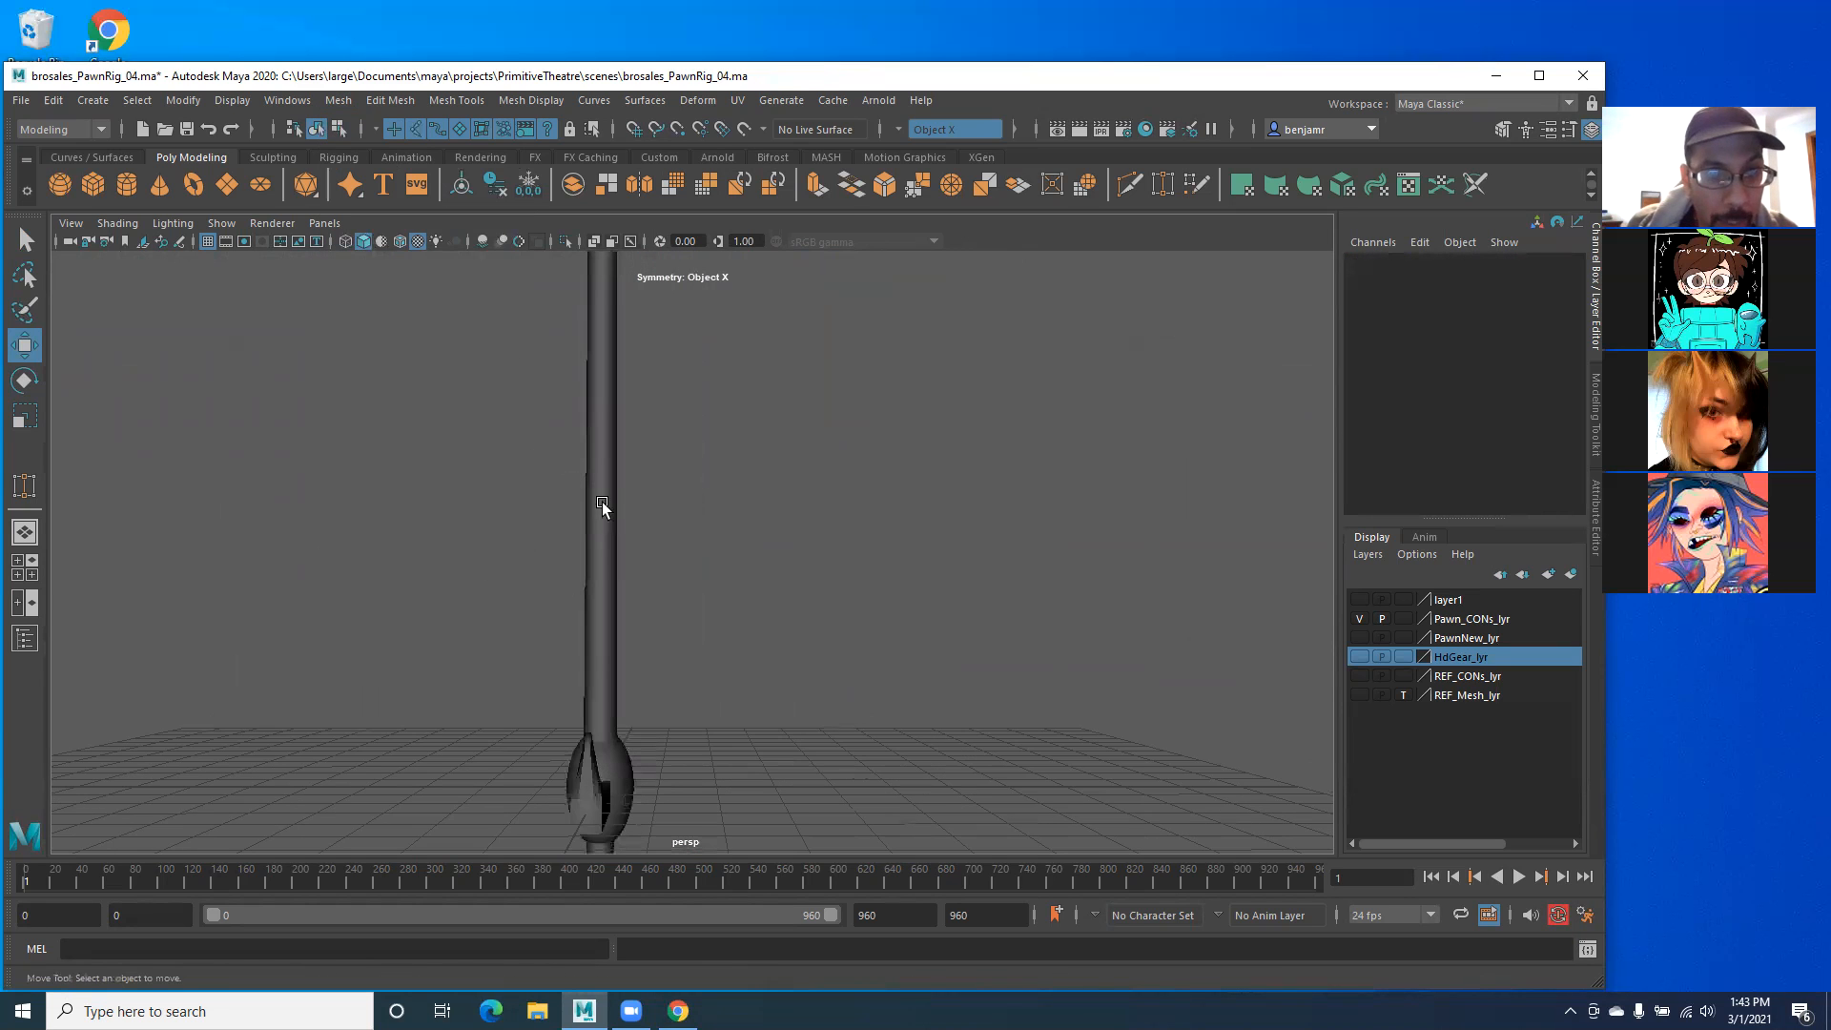
Step: Insert edge loops around the upper shaft just above the central sphere with the Insert Edge Loop tool
left_click(602, 502)
left_click_drag(586, 615, 683, 695, "alt")
middle_click_drag(735, 482, 573, 351, "alt")
left_click(275, 99)
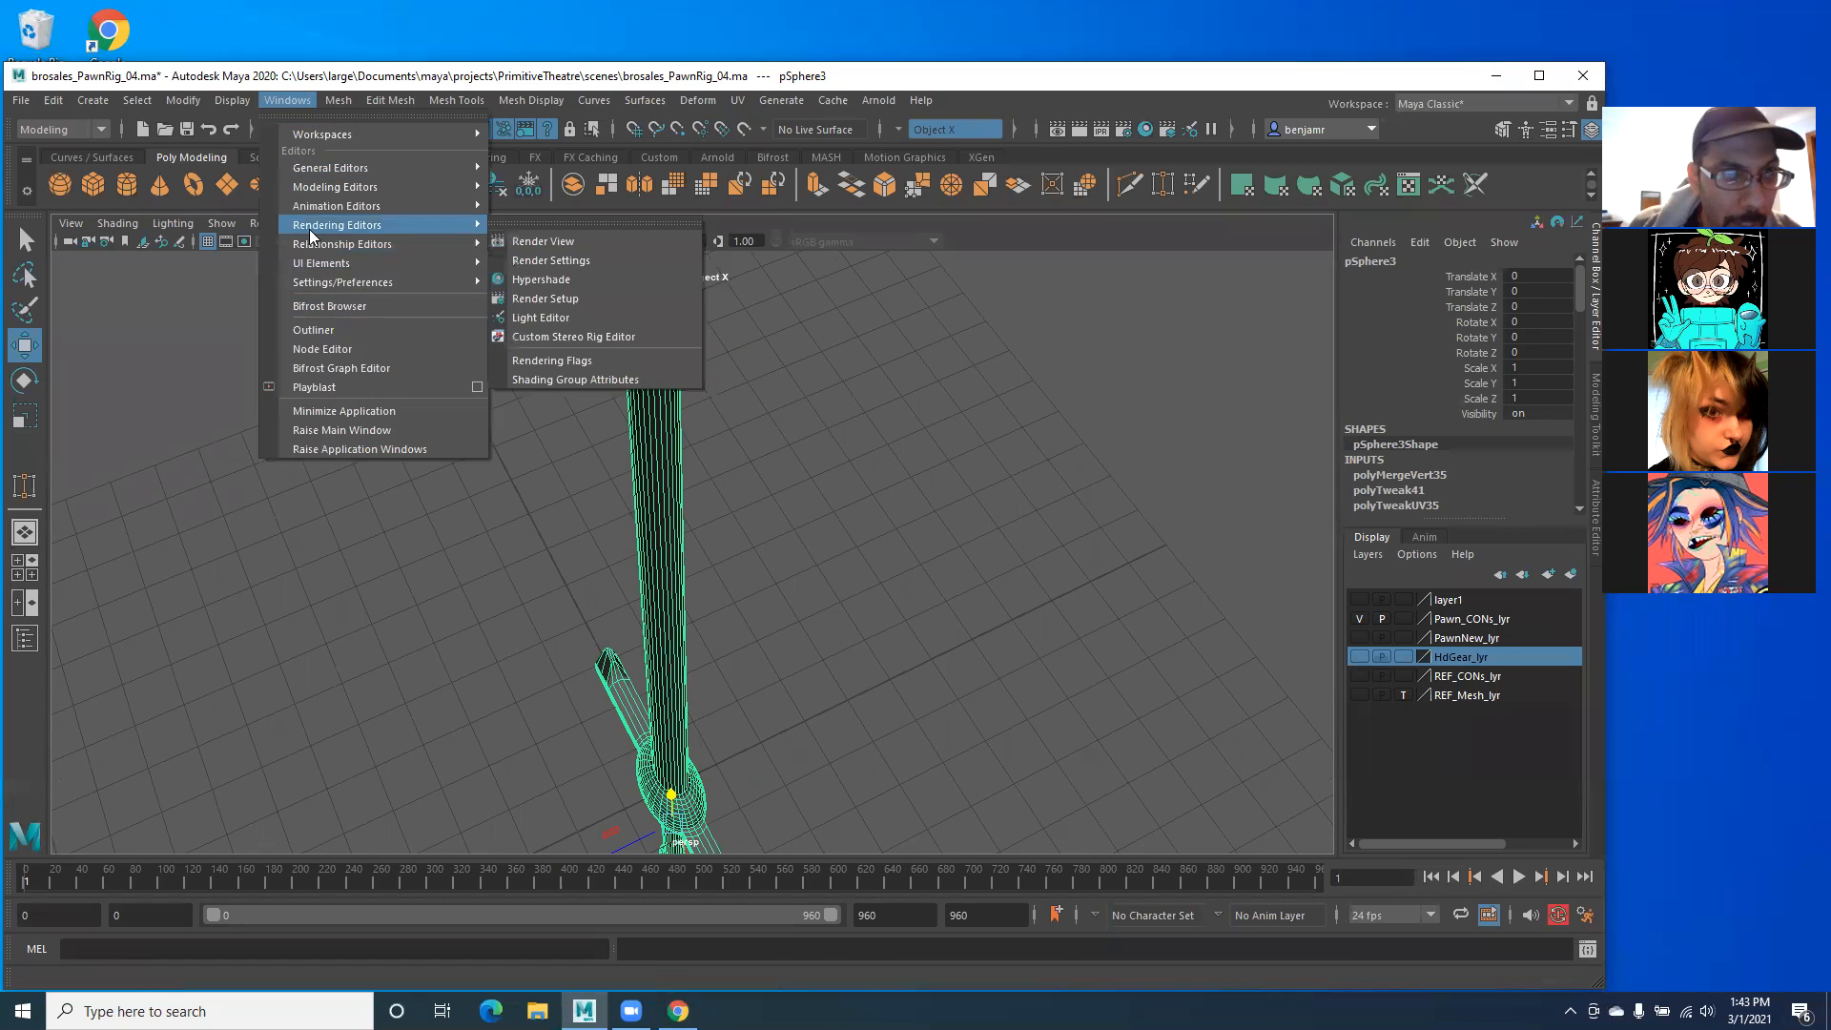
mouse_move(338, 101)
mouse_move(444, 104)
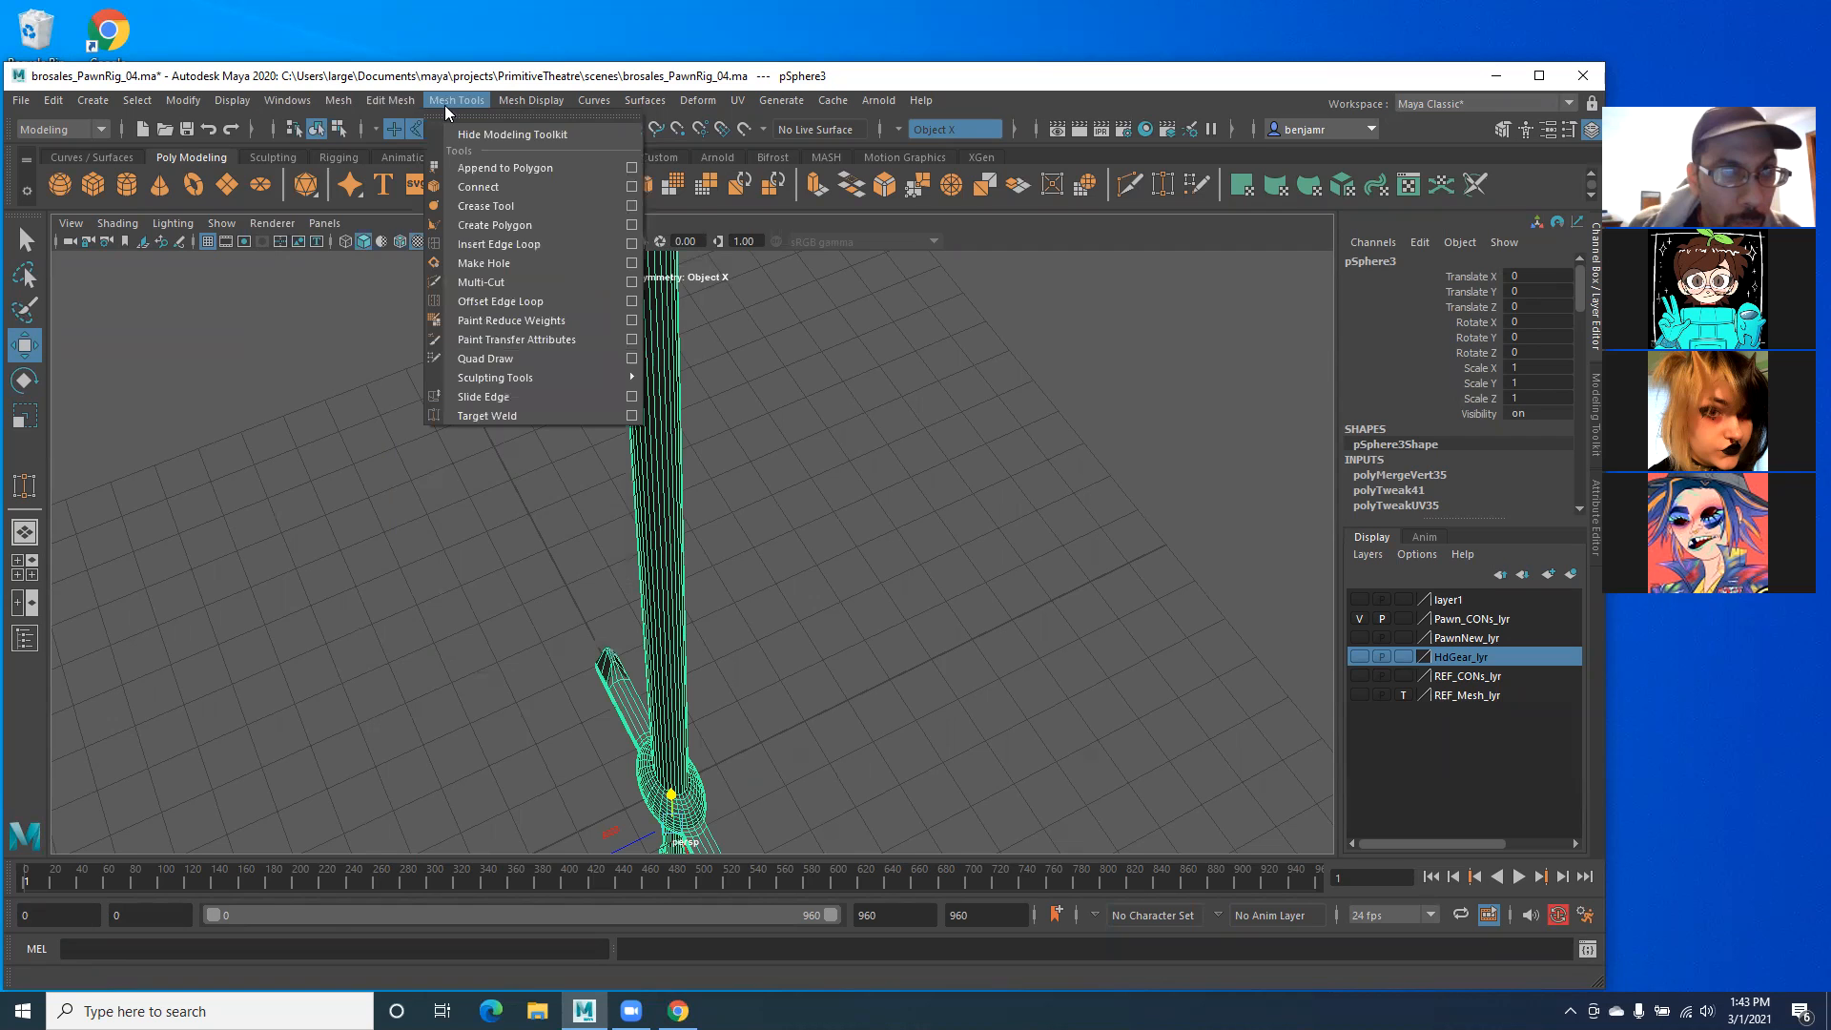
left_click(439, 250)
middle_click_drag(519, 470, 513, 313, "alt")
right_click_drag(842, 712, 717, 754, "alt")
middle_click_drag(573, 689, 662, 565, "alt")
right_click_drag(662, 565, 910, 713, "alt")
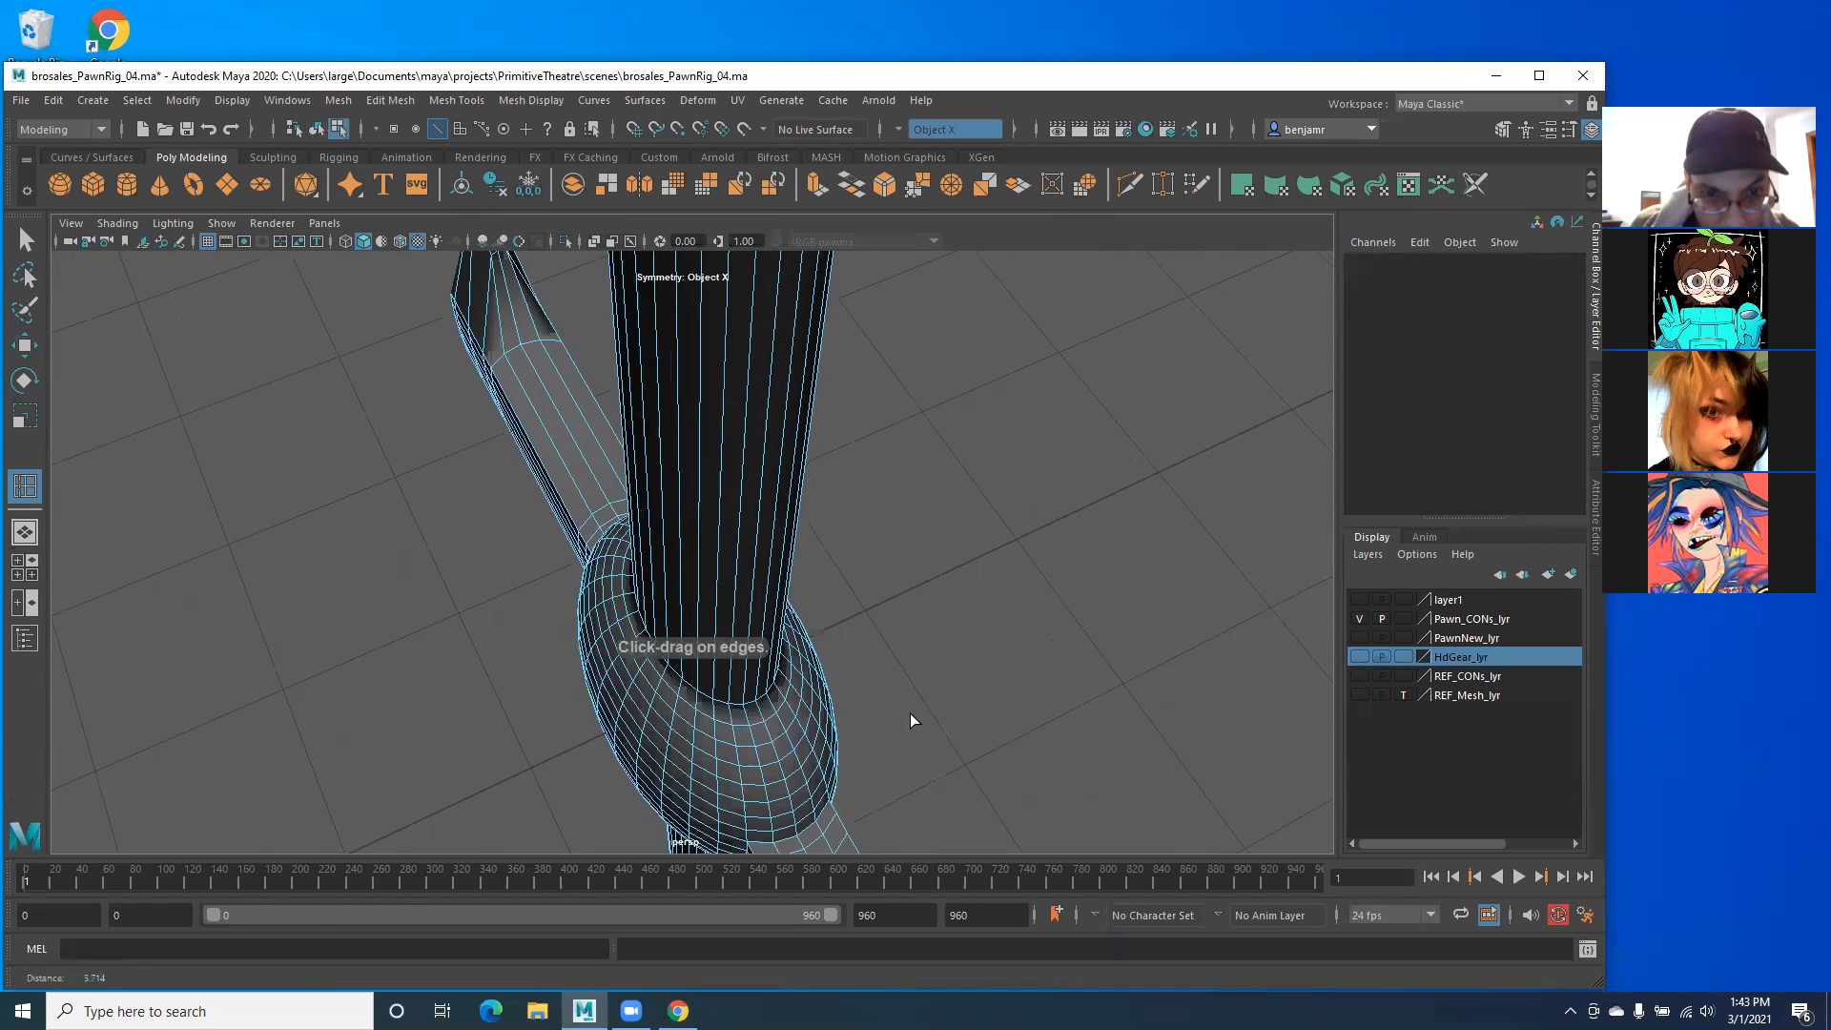
left_click_drag(634, 653, 668, 534, "alt")
middle_click_drag(668, 535, 645, 671, "alt")
middle_click_drag(662, 838, 717, 665, "alt")
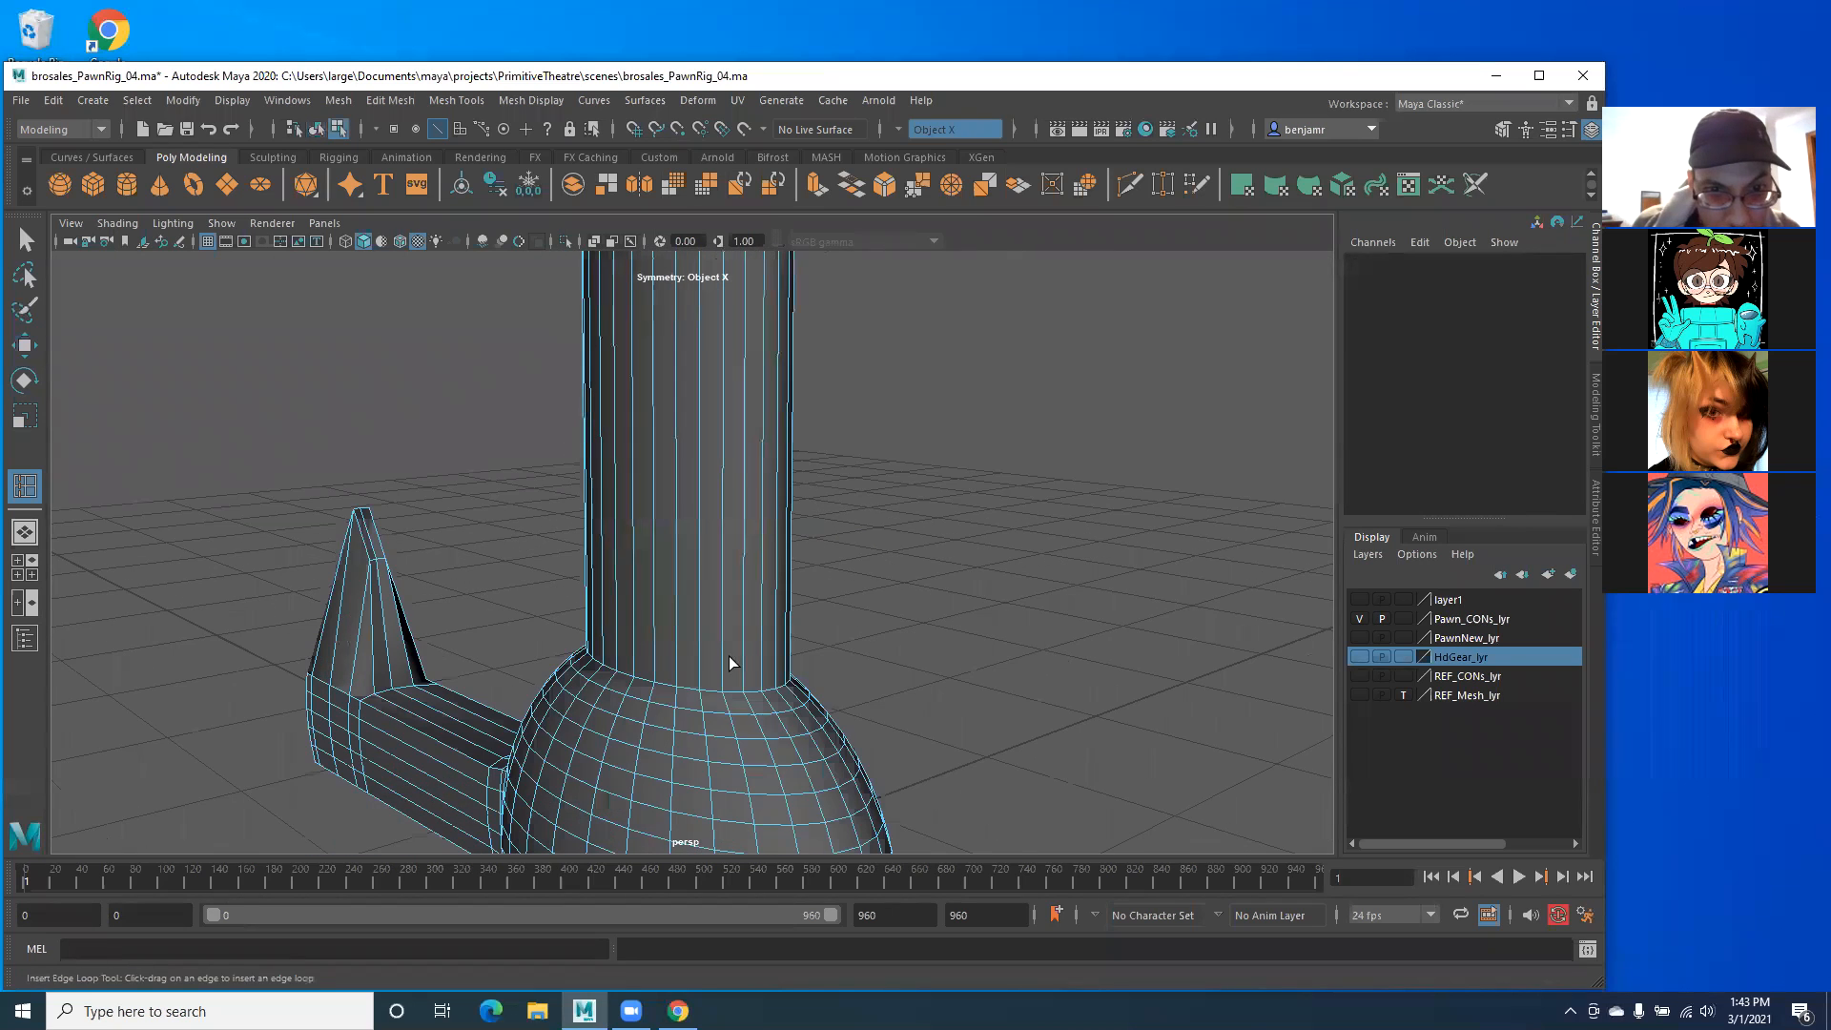
mouse_move(742, 641)
left_mouse_down()
mouse_move(748, 681)
mouse_move(748, 666)
left_mouse_up()
left_click_drag(742, 589, 752, 489)
Step: Insert edge loops around the lower shaft, below the central sphere, along its length and above the small sphere
left_click_drag(666, 687, 622, 357, "alt")
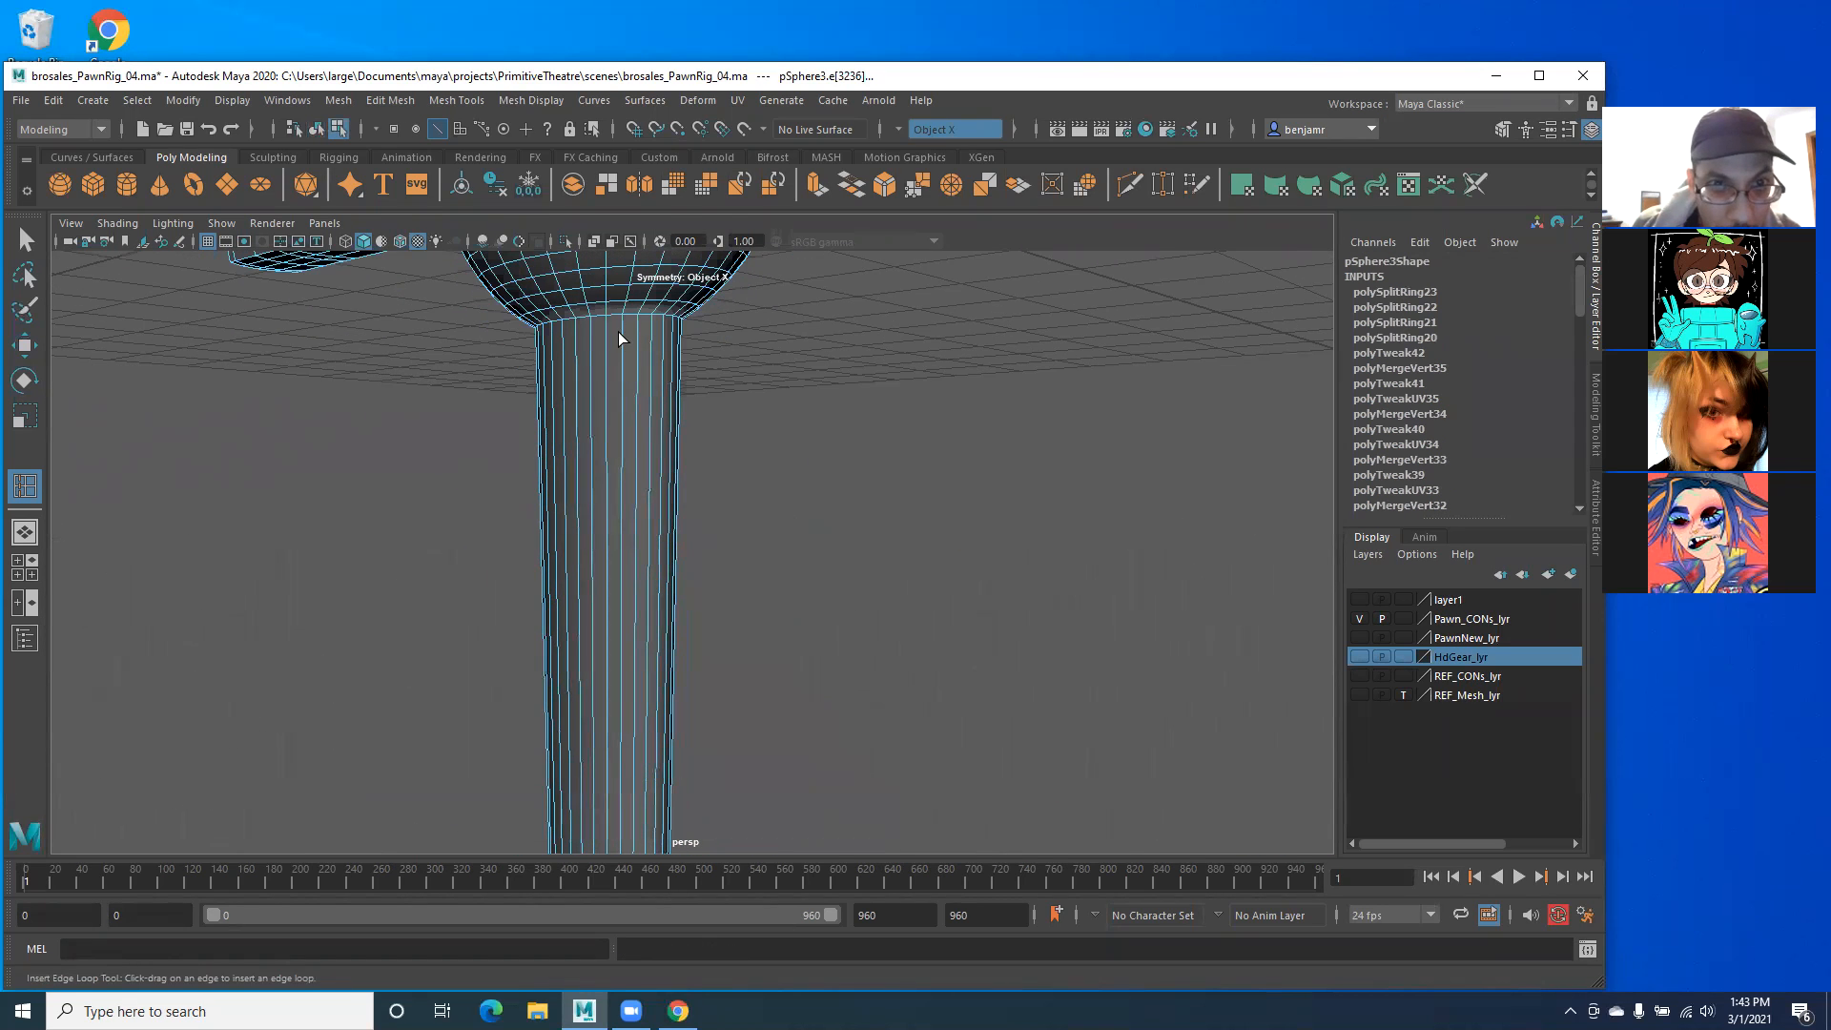
left_click(624, 351)
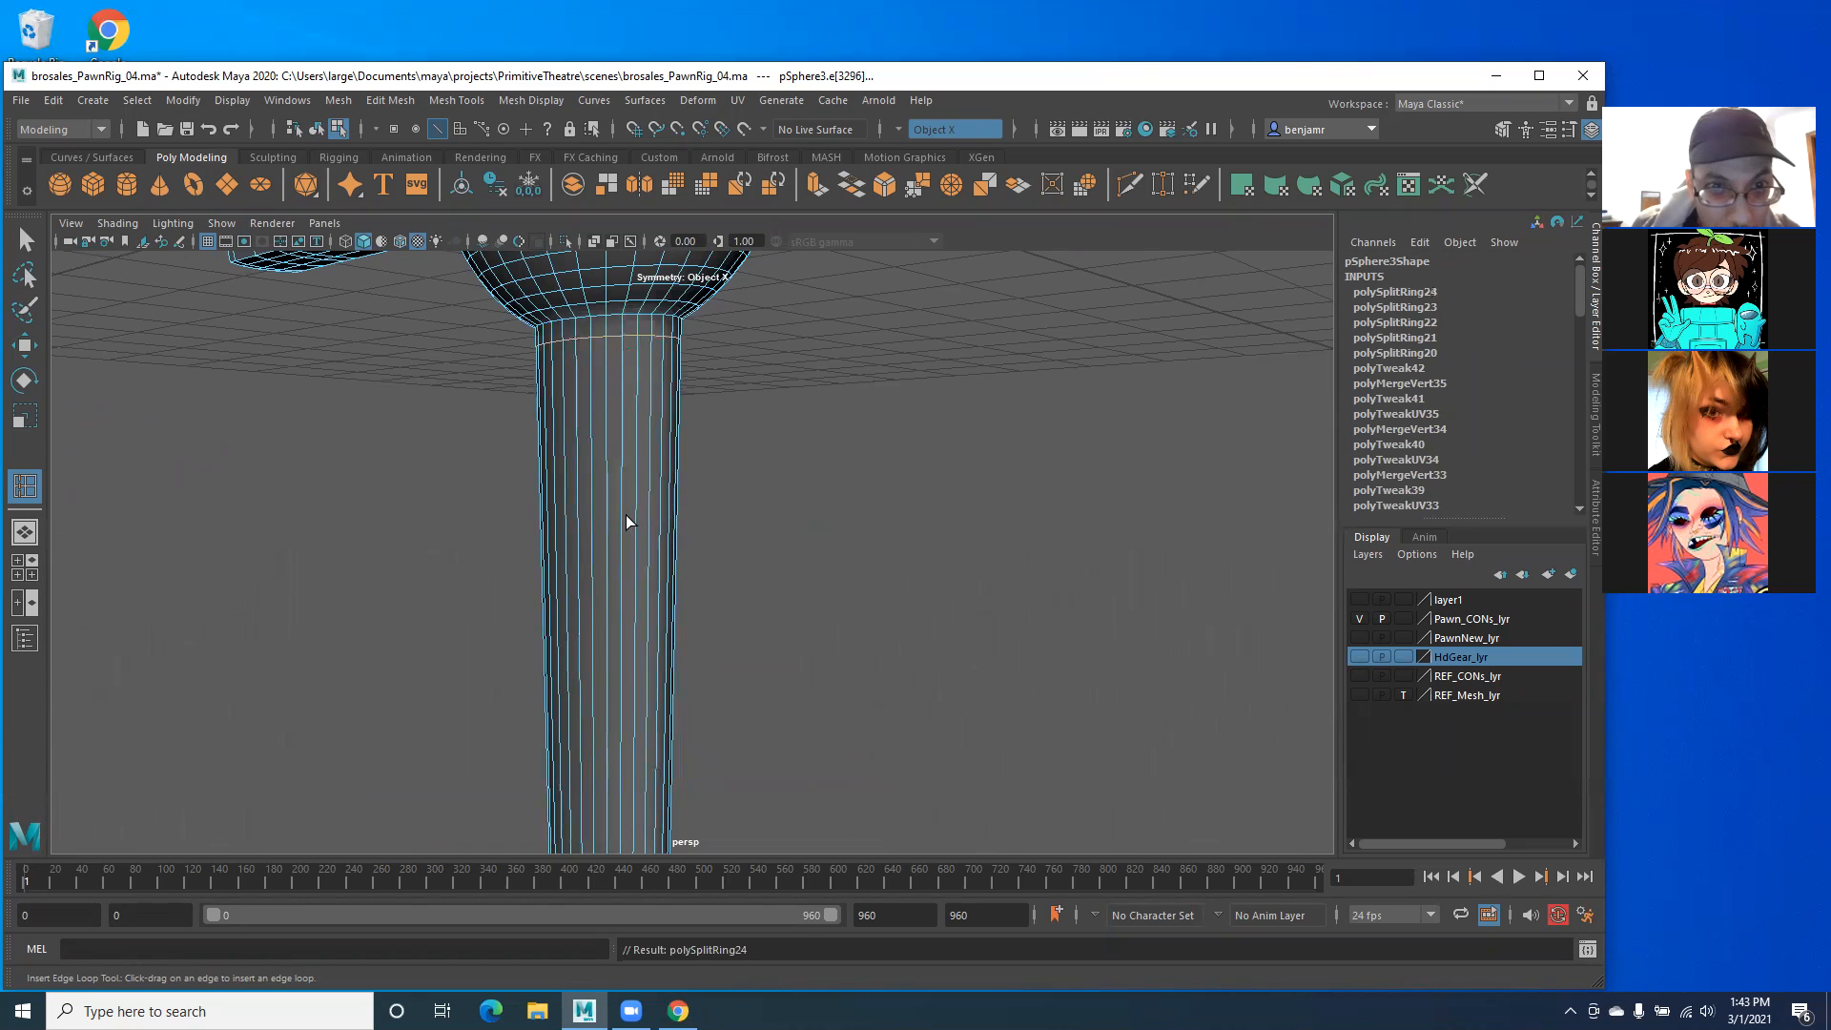
left_click_drag(619, 501, 626, 579)
middle_click_drag(547, 483, 494, 243, "alt")
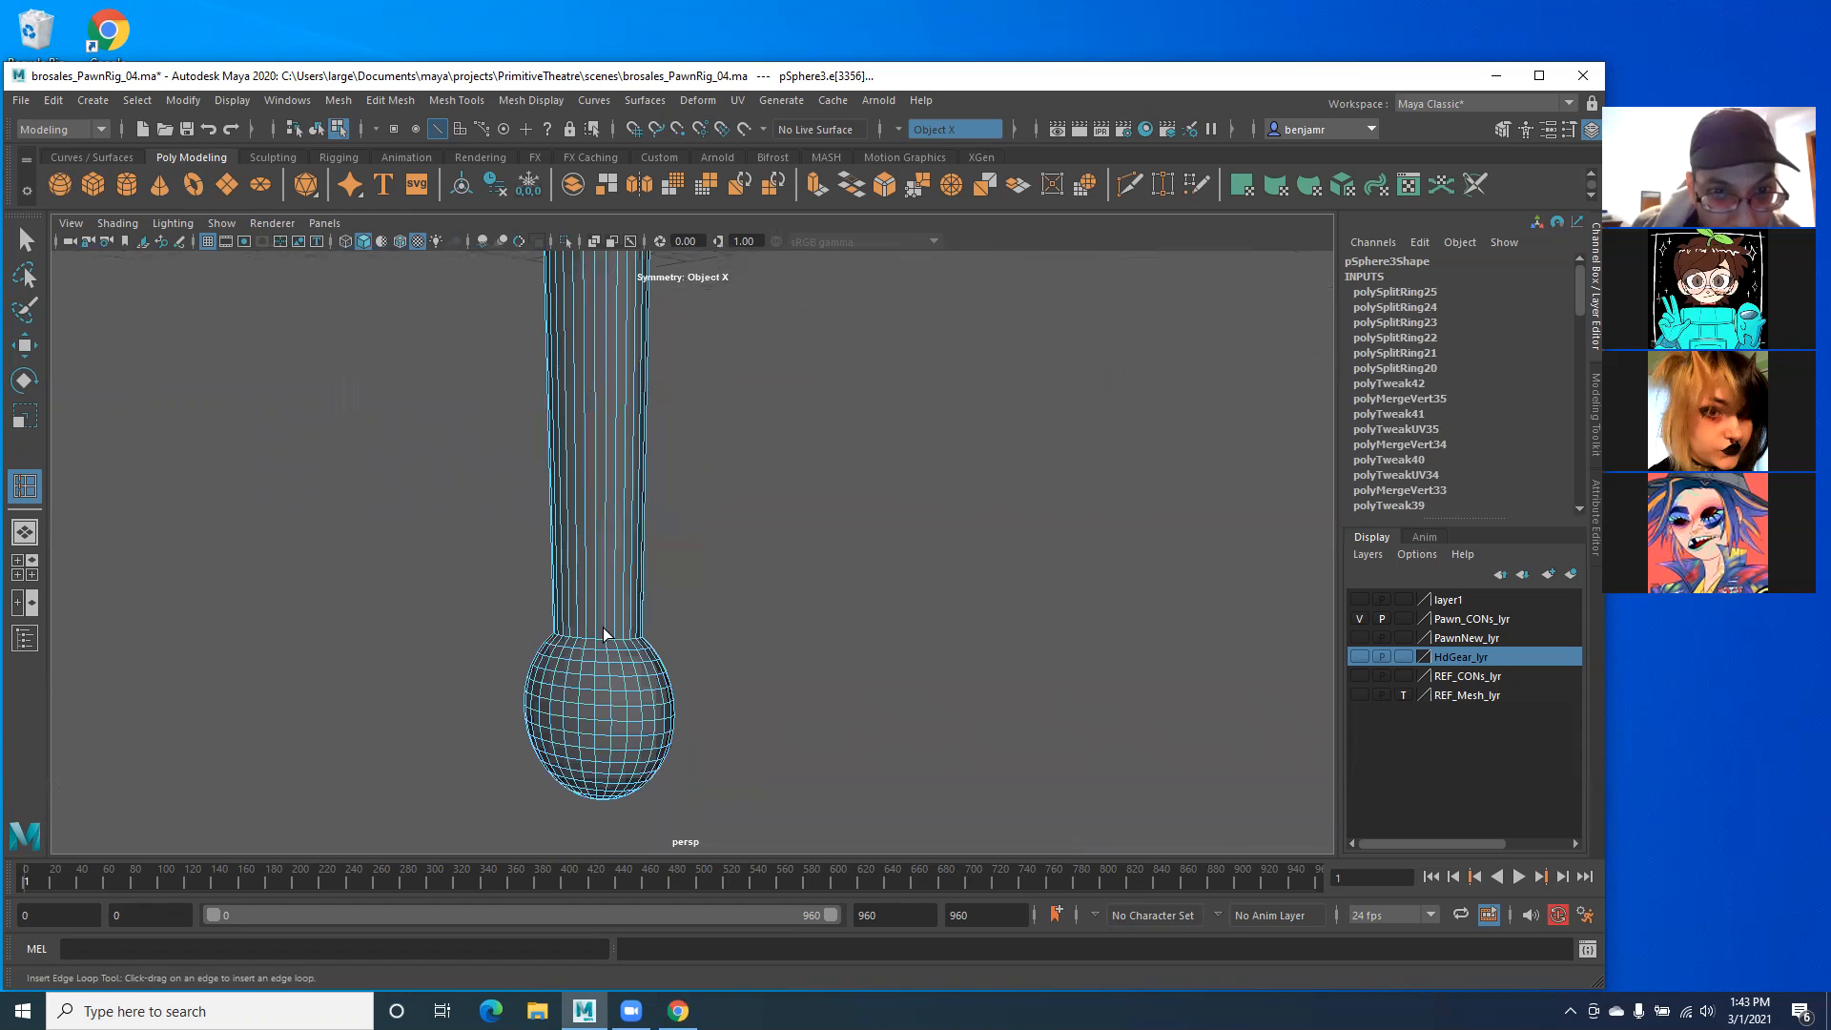
left_click_drag(611, 622, 615, 481)
left_click_drag(603, 329, 601, 330)
Step: Insert an edge loop around the arm between the central sphere and the upright spike
middle_click_drag(560, 331, 429, 572, "alt")
right_click_drag(429, 572, 474, 450, "alt")
middle_click_drag(474, 450, 509, 519, "alt")
left_click_drag(510, 519, 805, 618, "alt")
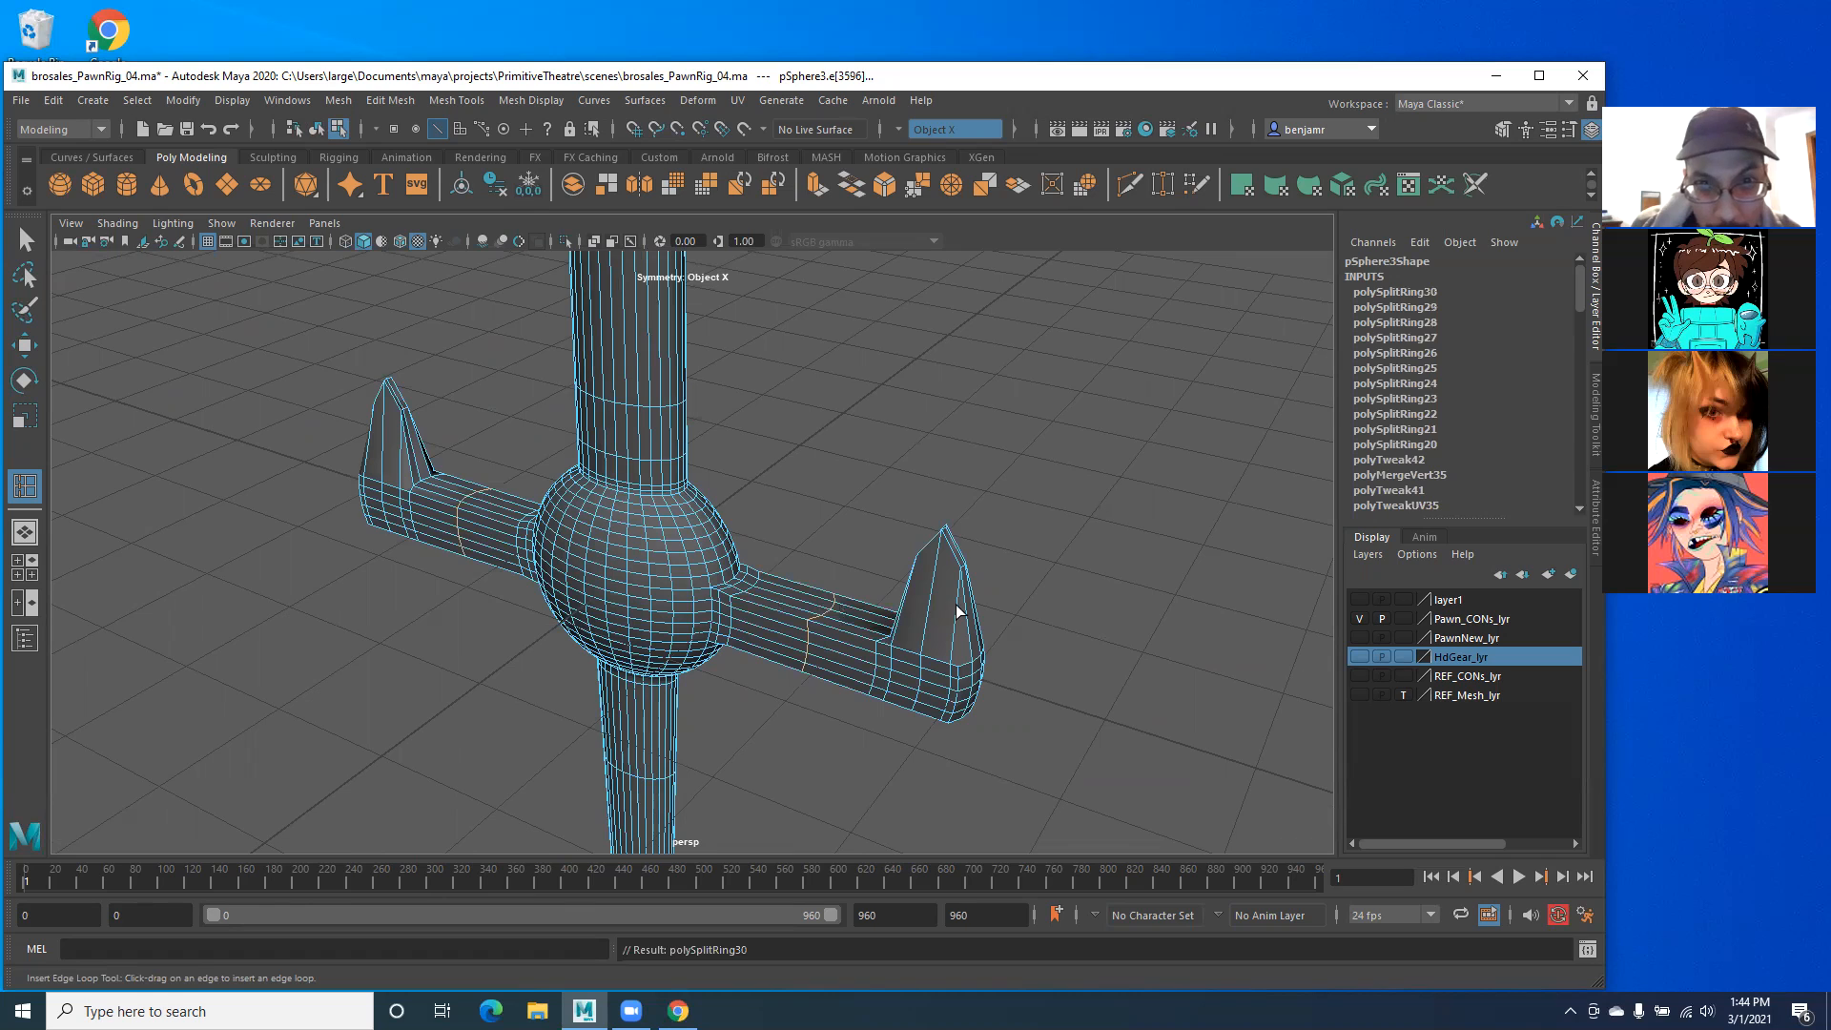
Step: Try to insert edge loops across the spike at the arm's end, and undo them
left_click_drag(929, 606, 929, 616)
key("ctrl+z")
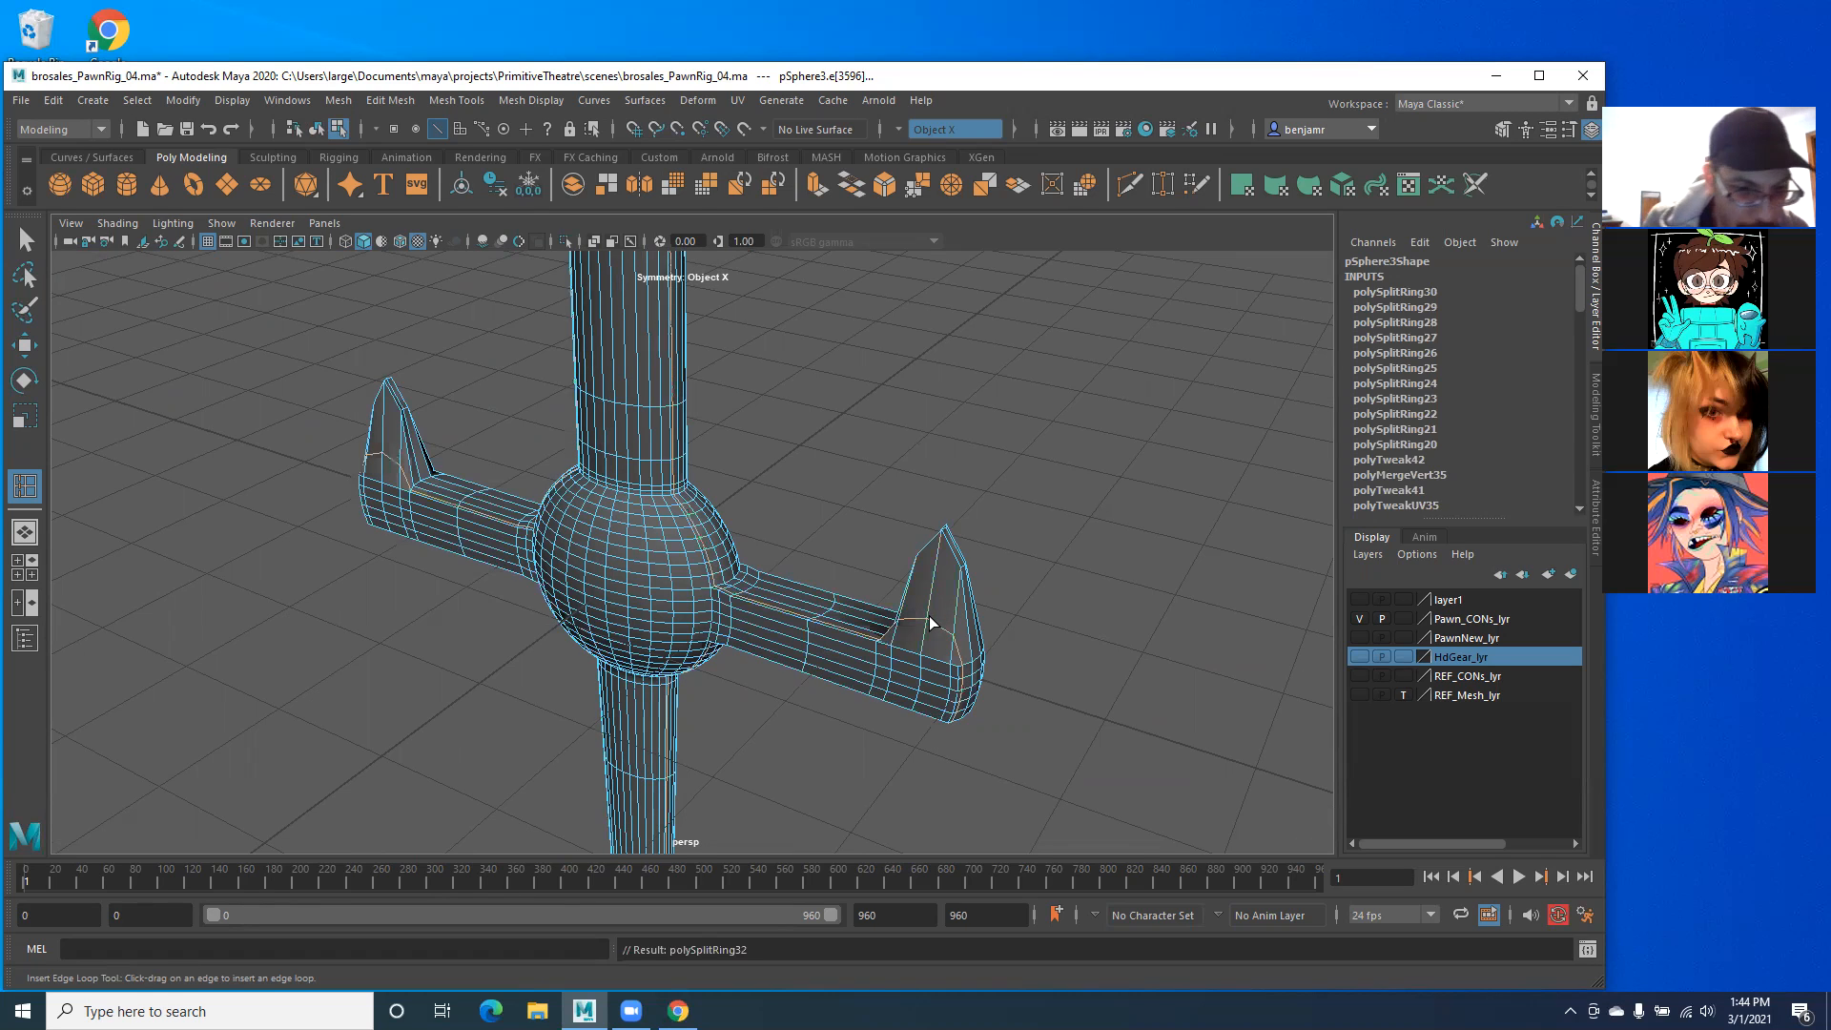
left_click_drag(926, 609, 923, 612)
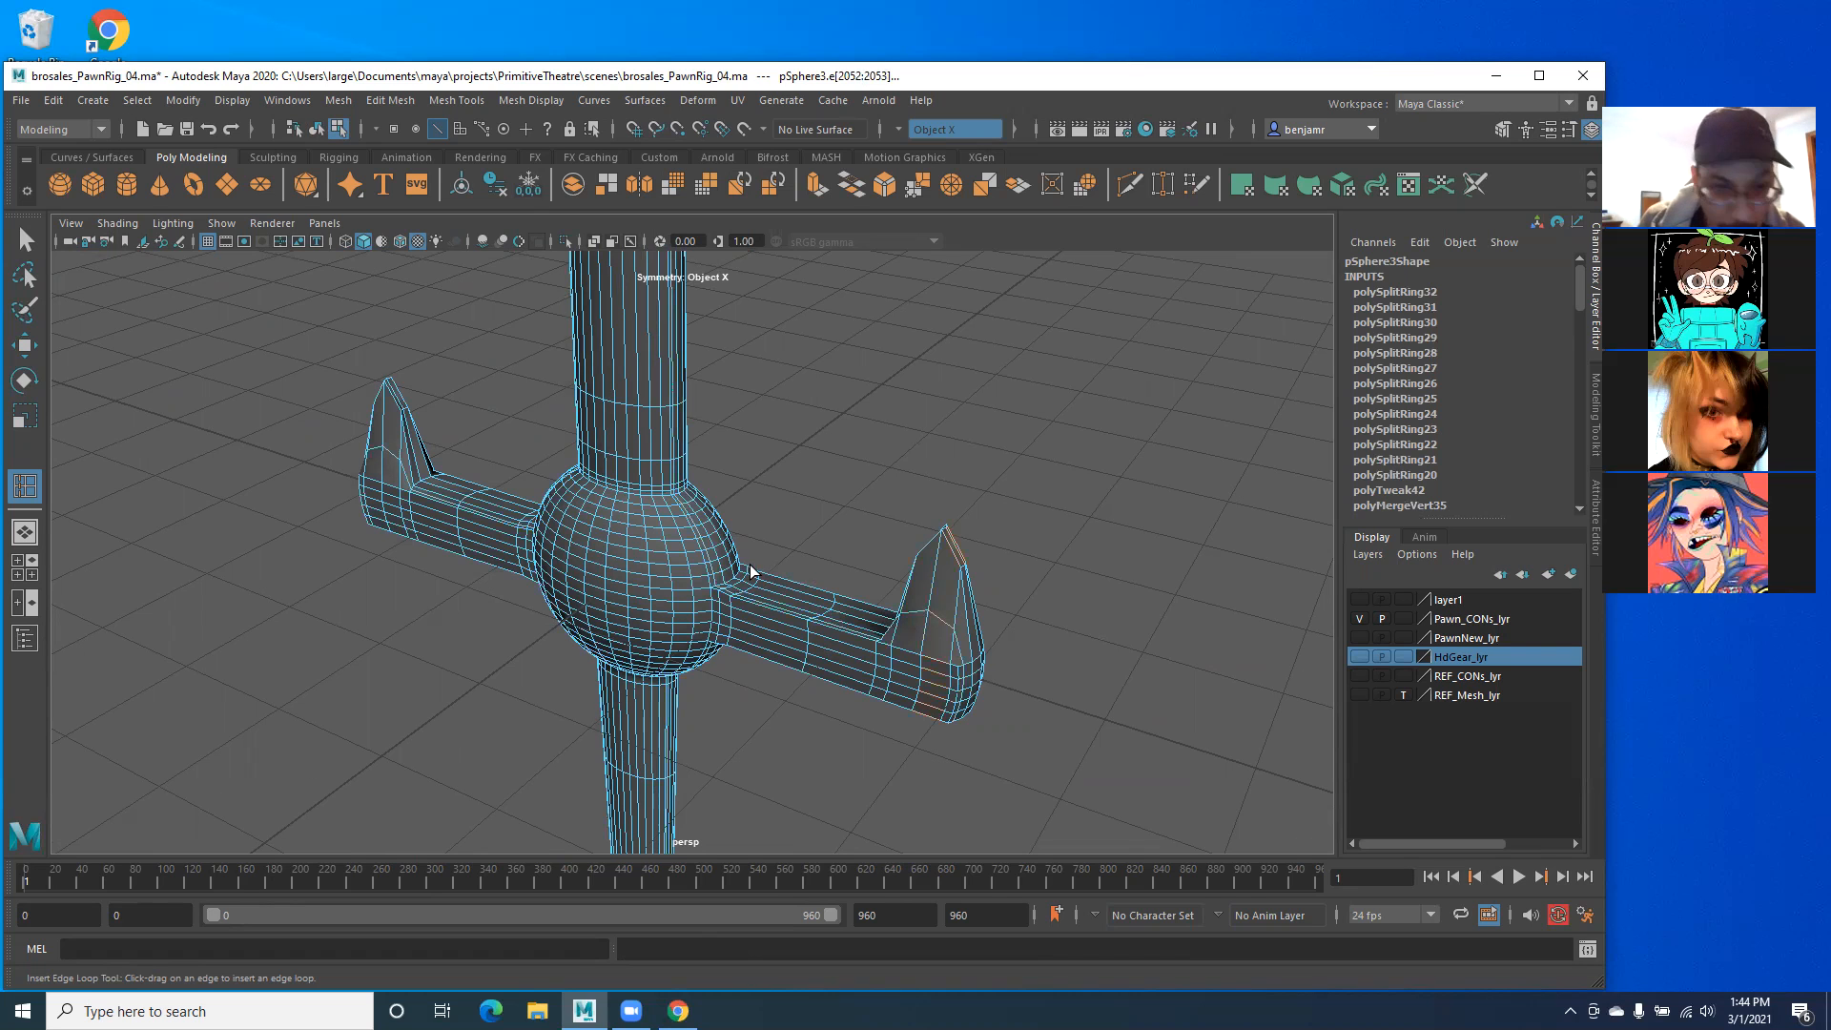
key("ctrl+z")
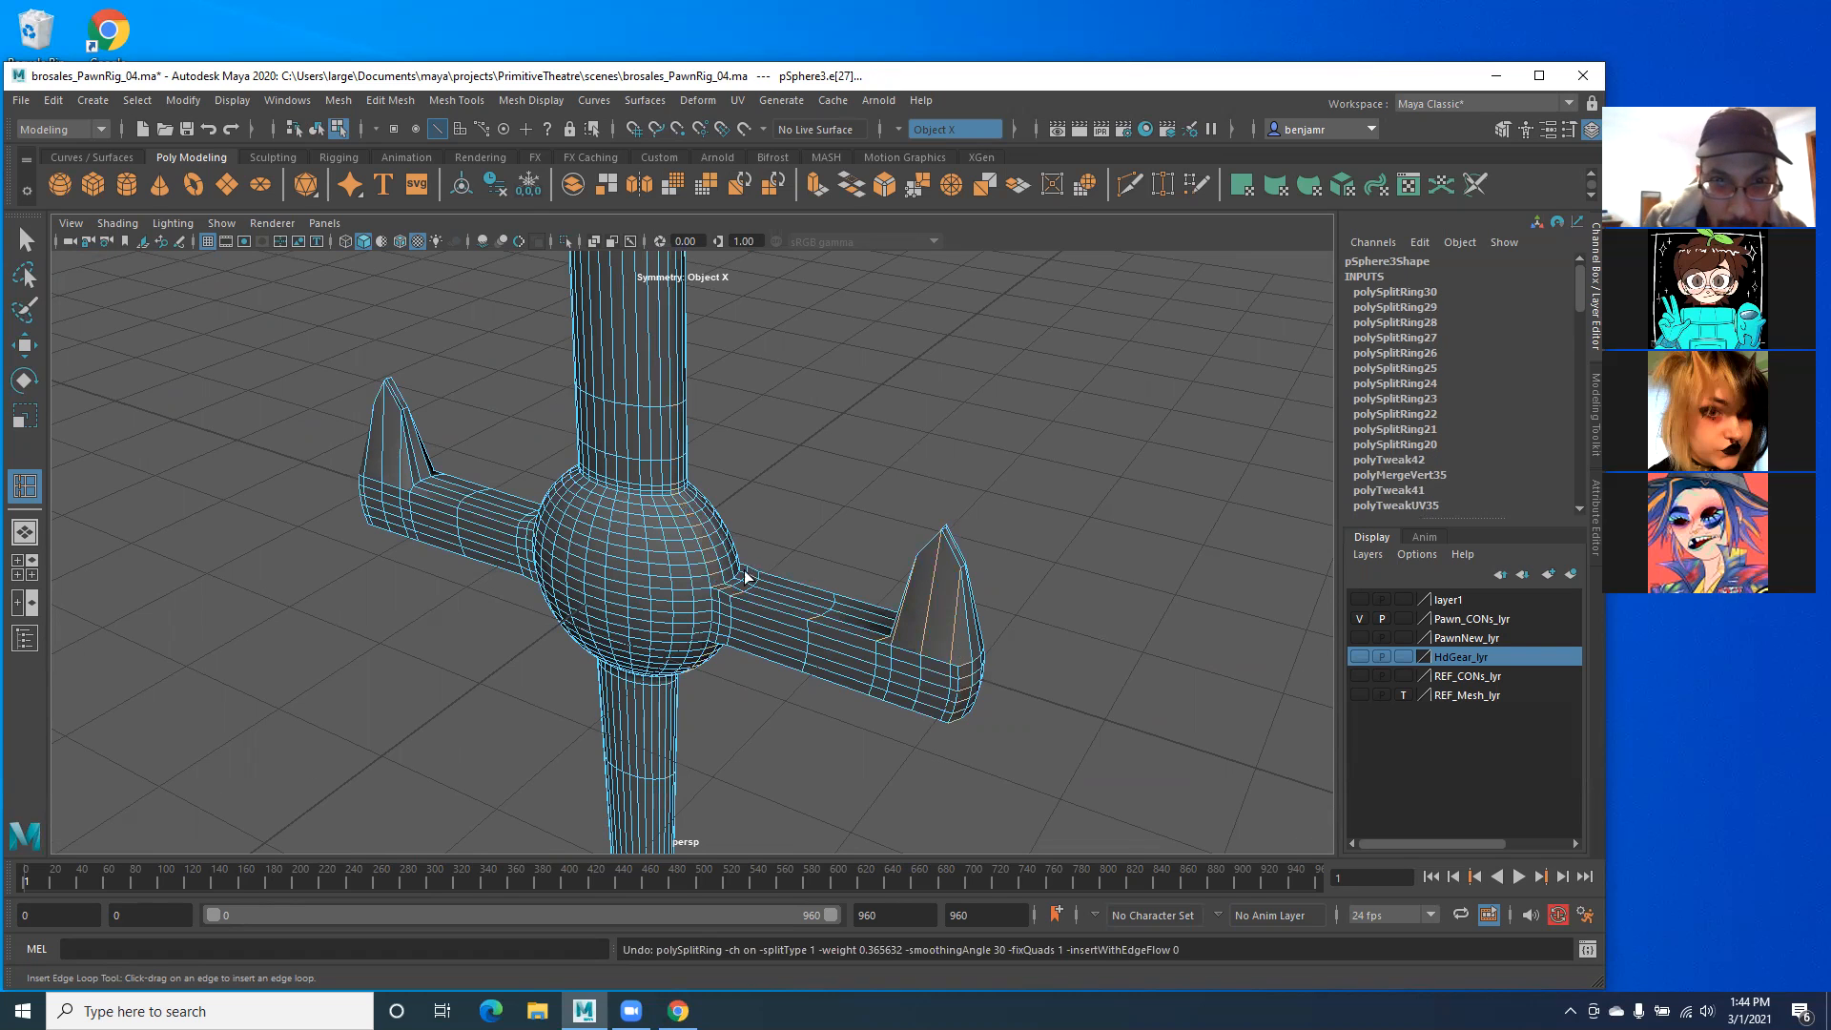
Step: Examine the whole mesh and its long upper shaft from several angles in the perspective view
middle_click_drag(487, 489, 521, 722, "alt")
middle_click_drag(487, 434, 489, 637, "alt")
right_click_drag(344, 524, 96, 429, "alt")
left_click_drag(469, 498, 493, 643, "alt")
left_click_drag(412, 587, 302, 676, "alt")
middle_click_drag(751, 558, 632, 385, "alt")
right_click_drag(631, 385, 477, 334, "alt")
left_click_drag(711, 564, 592, 582, "alt")
right_click_drag(419, 382, 187, 275, "alt")
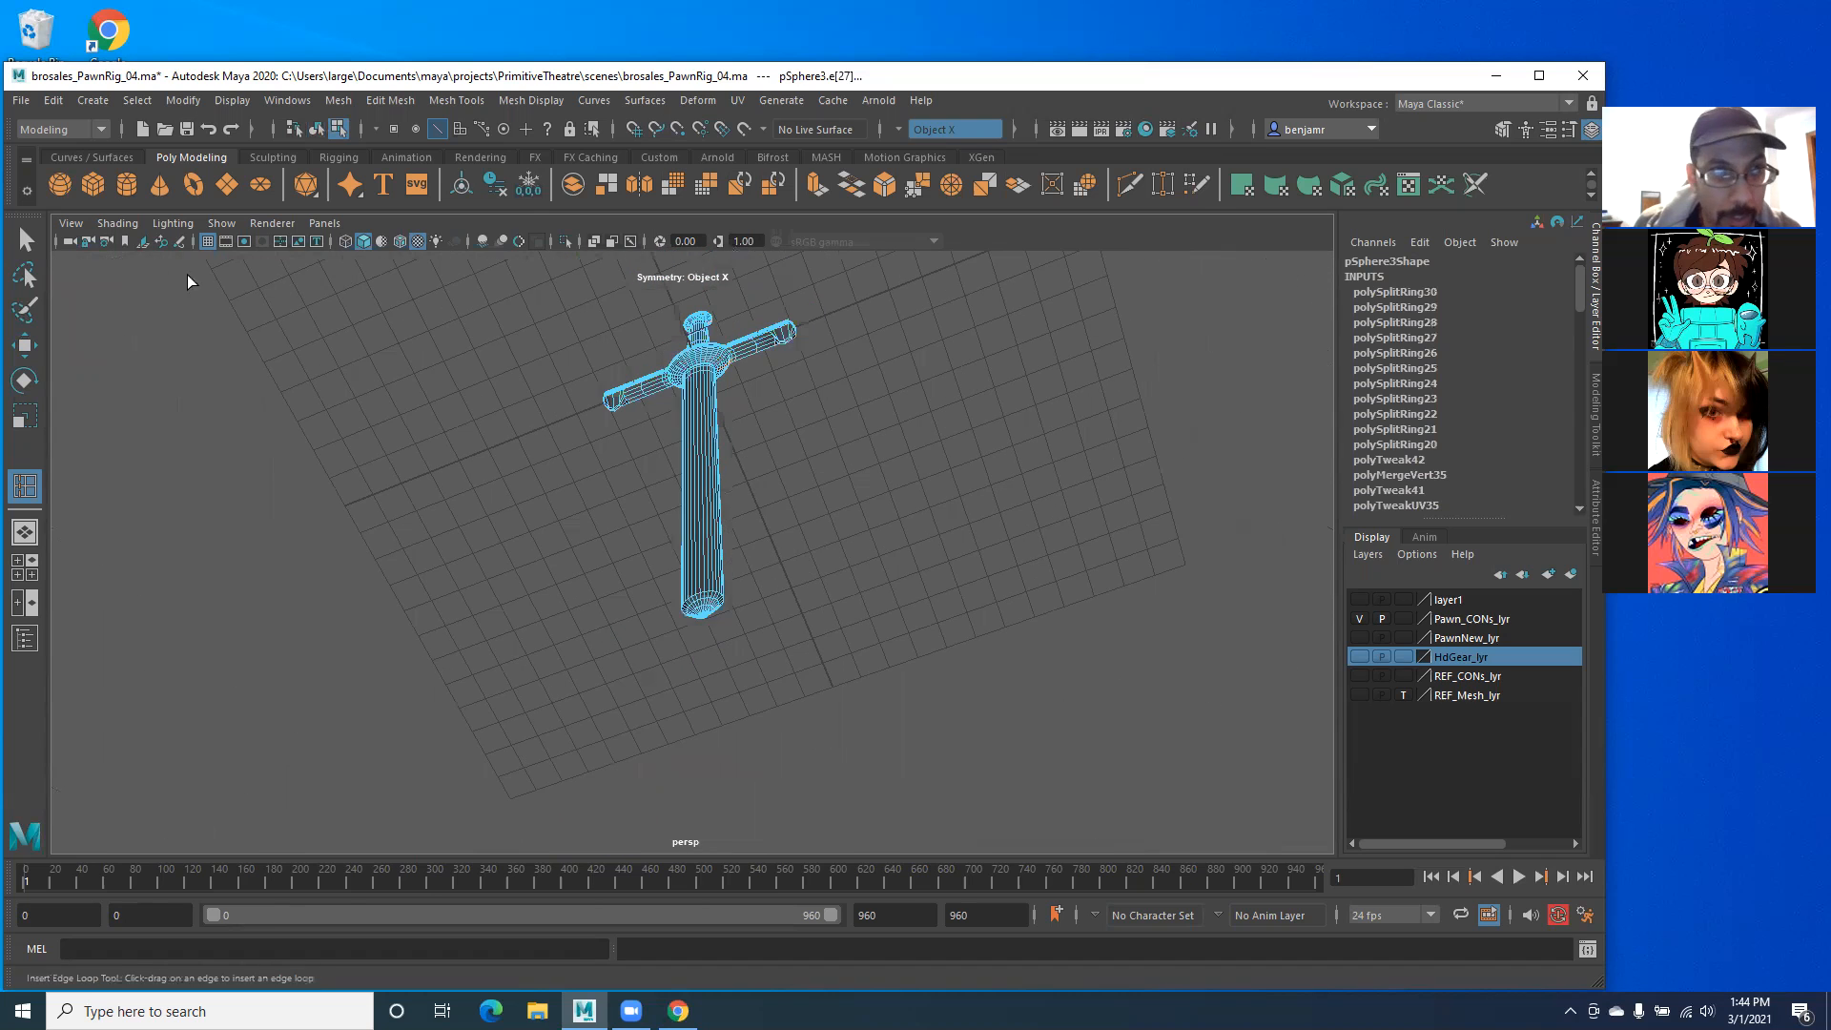
Step: Switch the mesh to vertex editing and select the vertices of the upper shaft in the perspective view
left_click(22, 240)
right_click_drag(689, 490, 580, 485)
key("f")
right_click(711, 397)
left_click(675, 382)
left_click_drag(799, 713, 891, 838)
left_click_drag(686, 613, 676, 550, "alt")
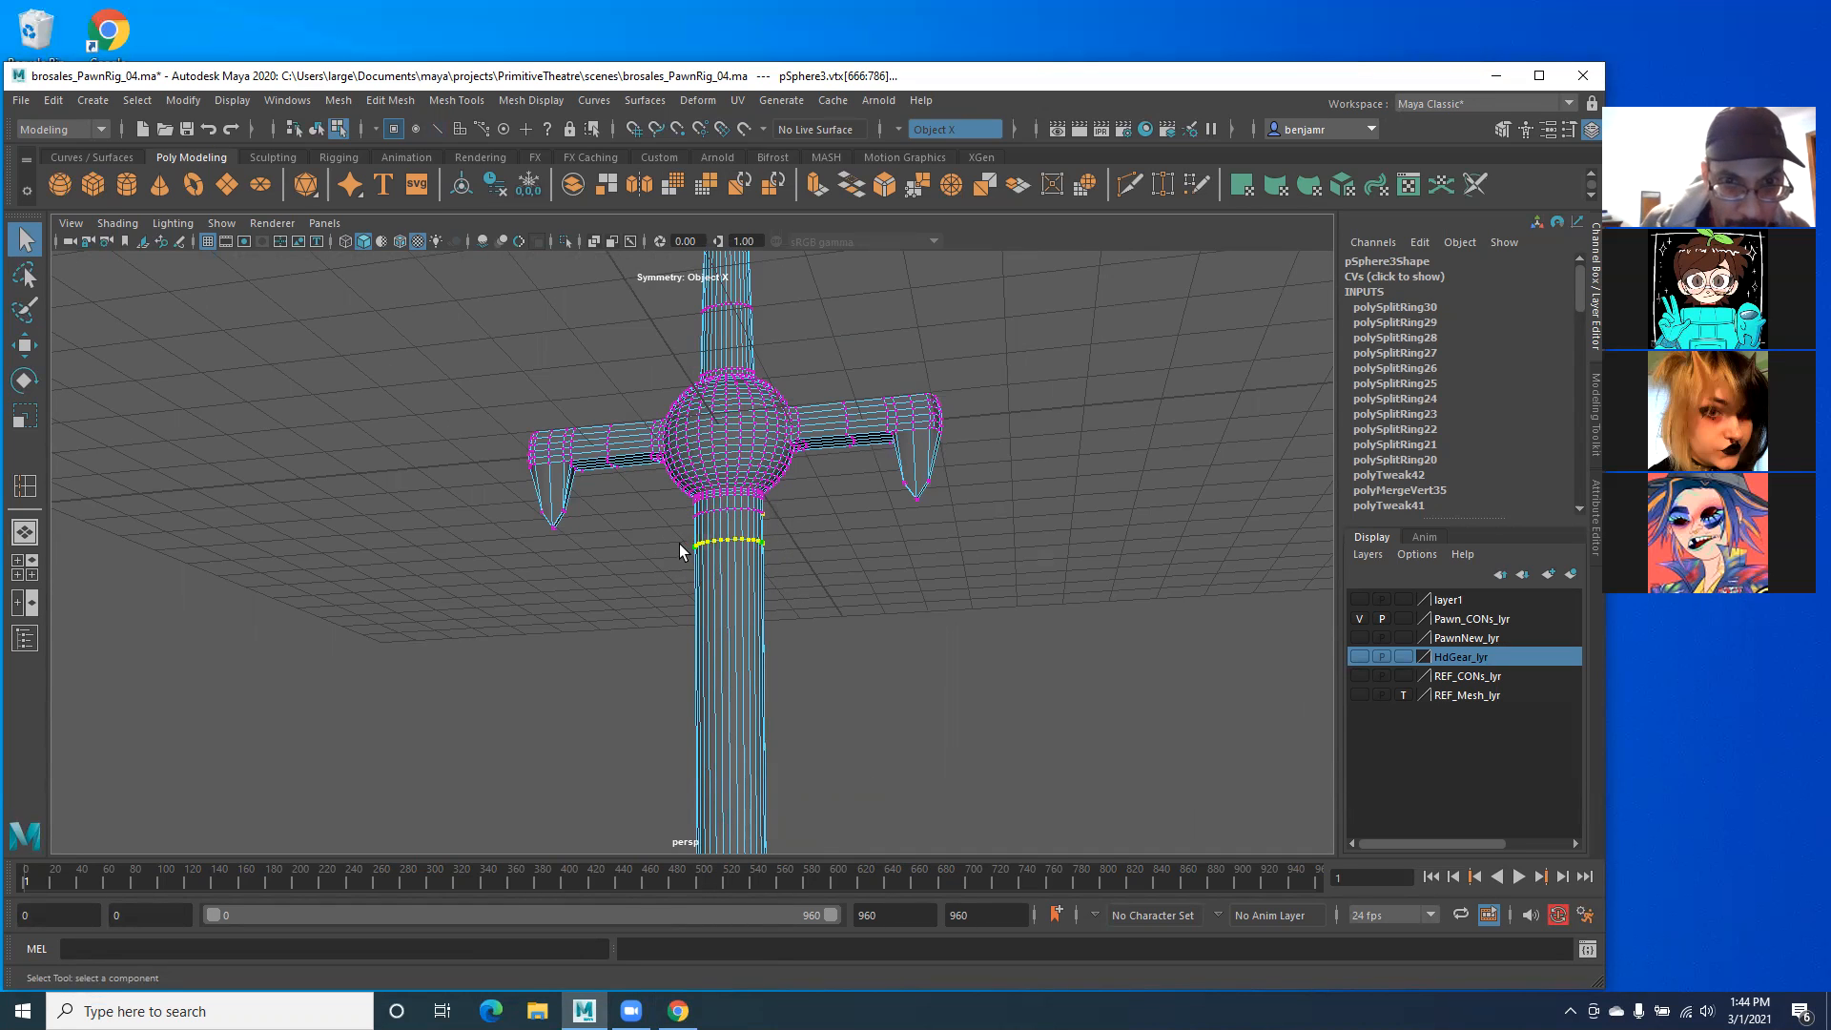
Step: In the front view, reselect only the vertices from the tip down to the upper edge loop for scaling
key("space")
left_click_drag(710, 561, 724, 616)
right_click_drag(522, 573, 576, 592, "alt")
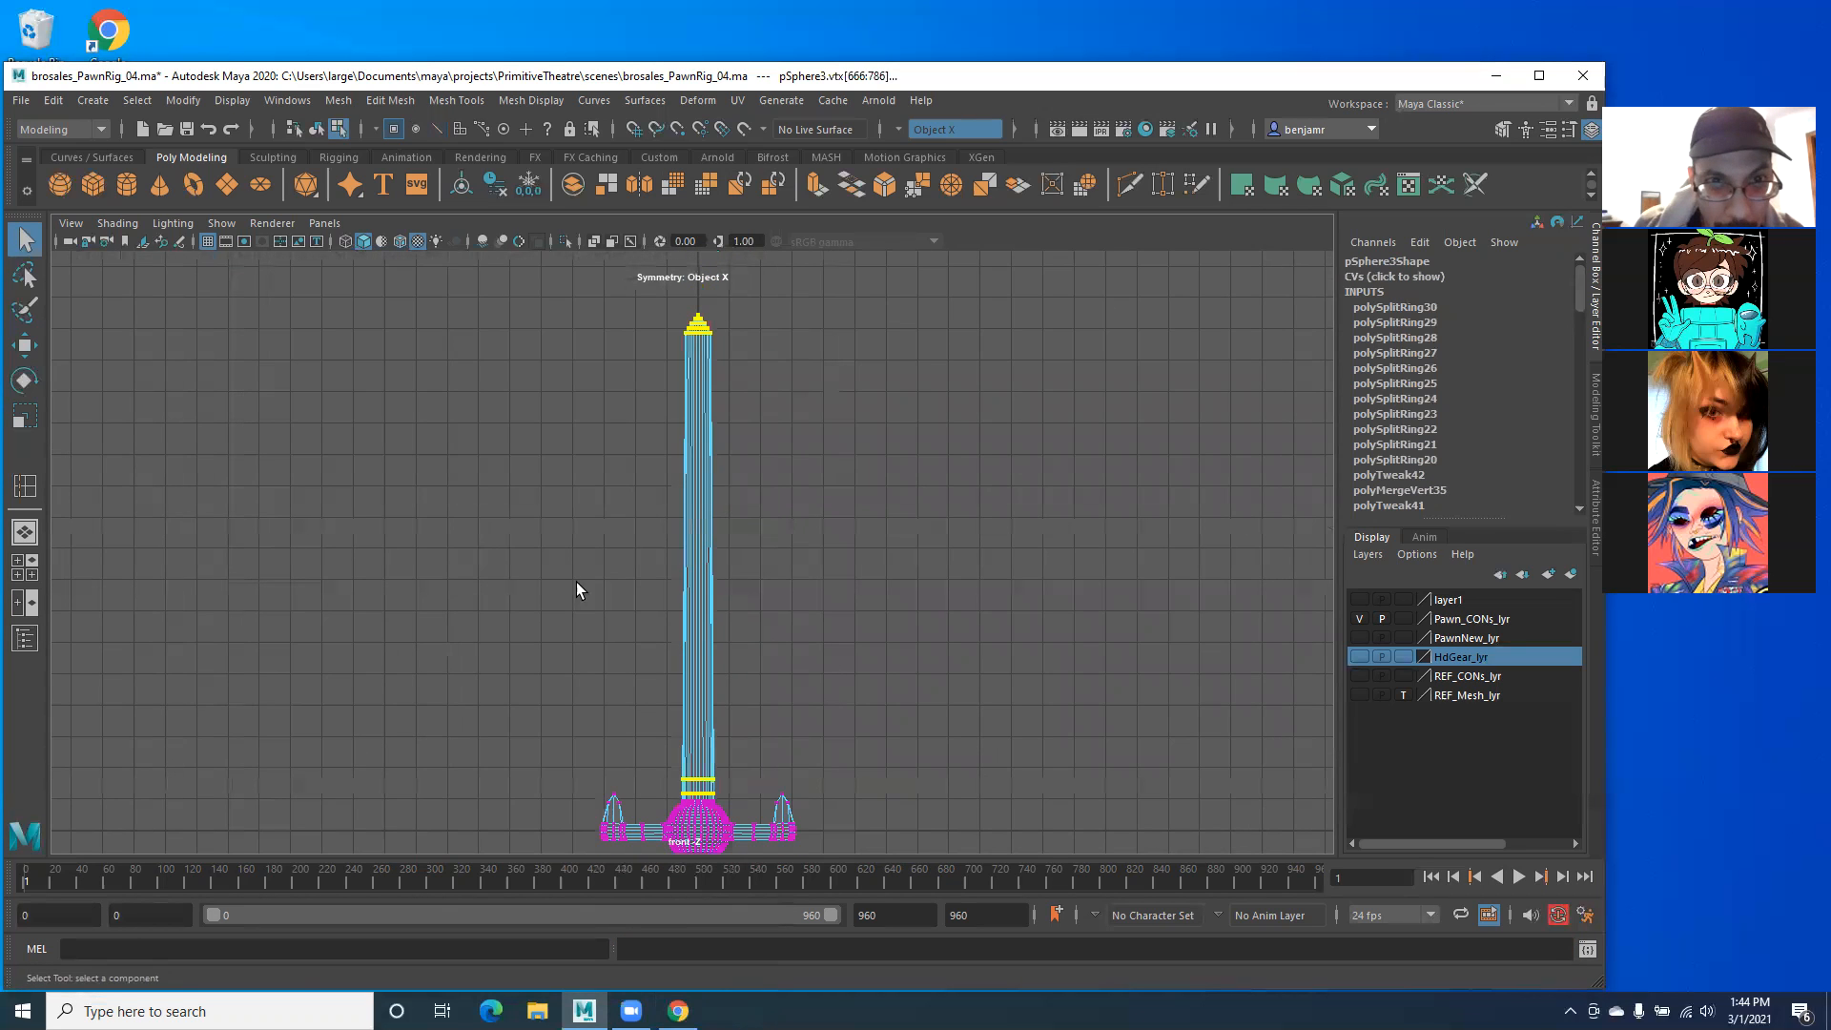
middle_click_drag(553, 513, 572, 466, "alt")
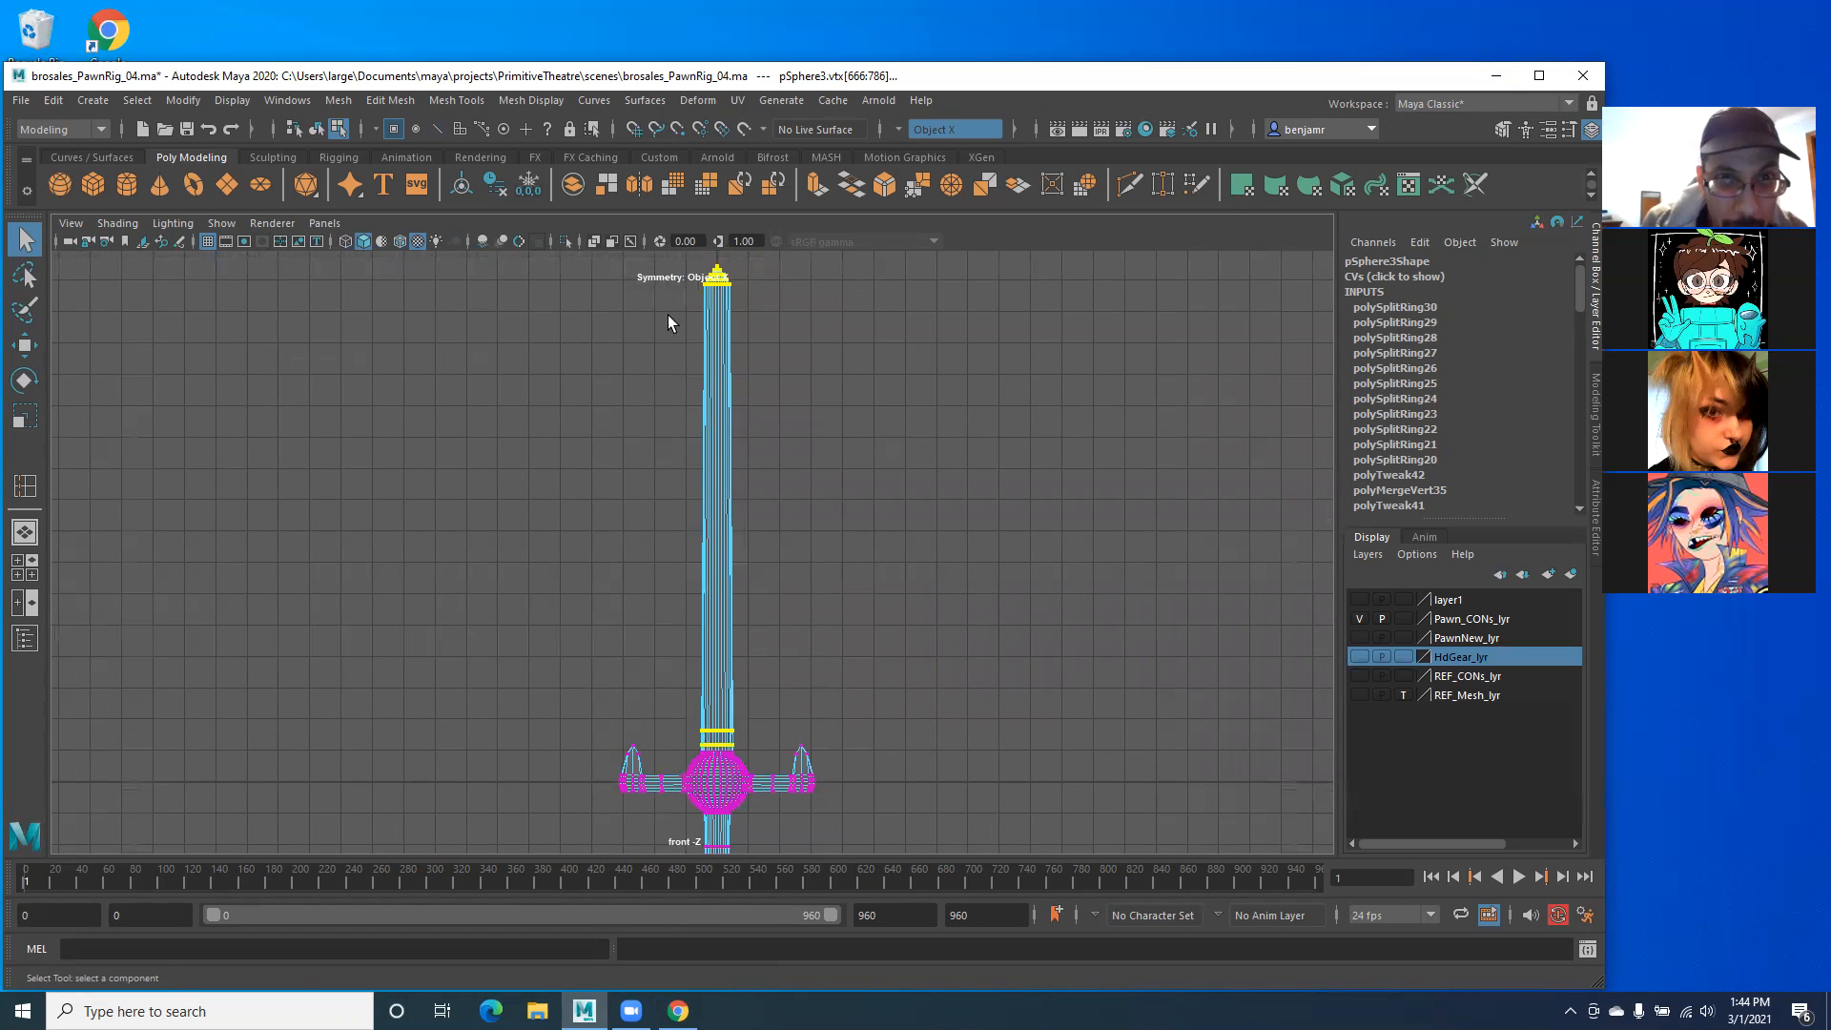
left_click_drag(653, 258, 765, 733)
key("r")
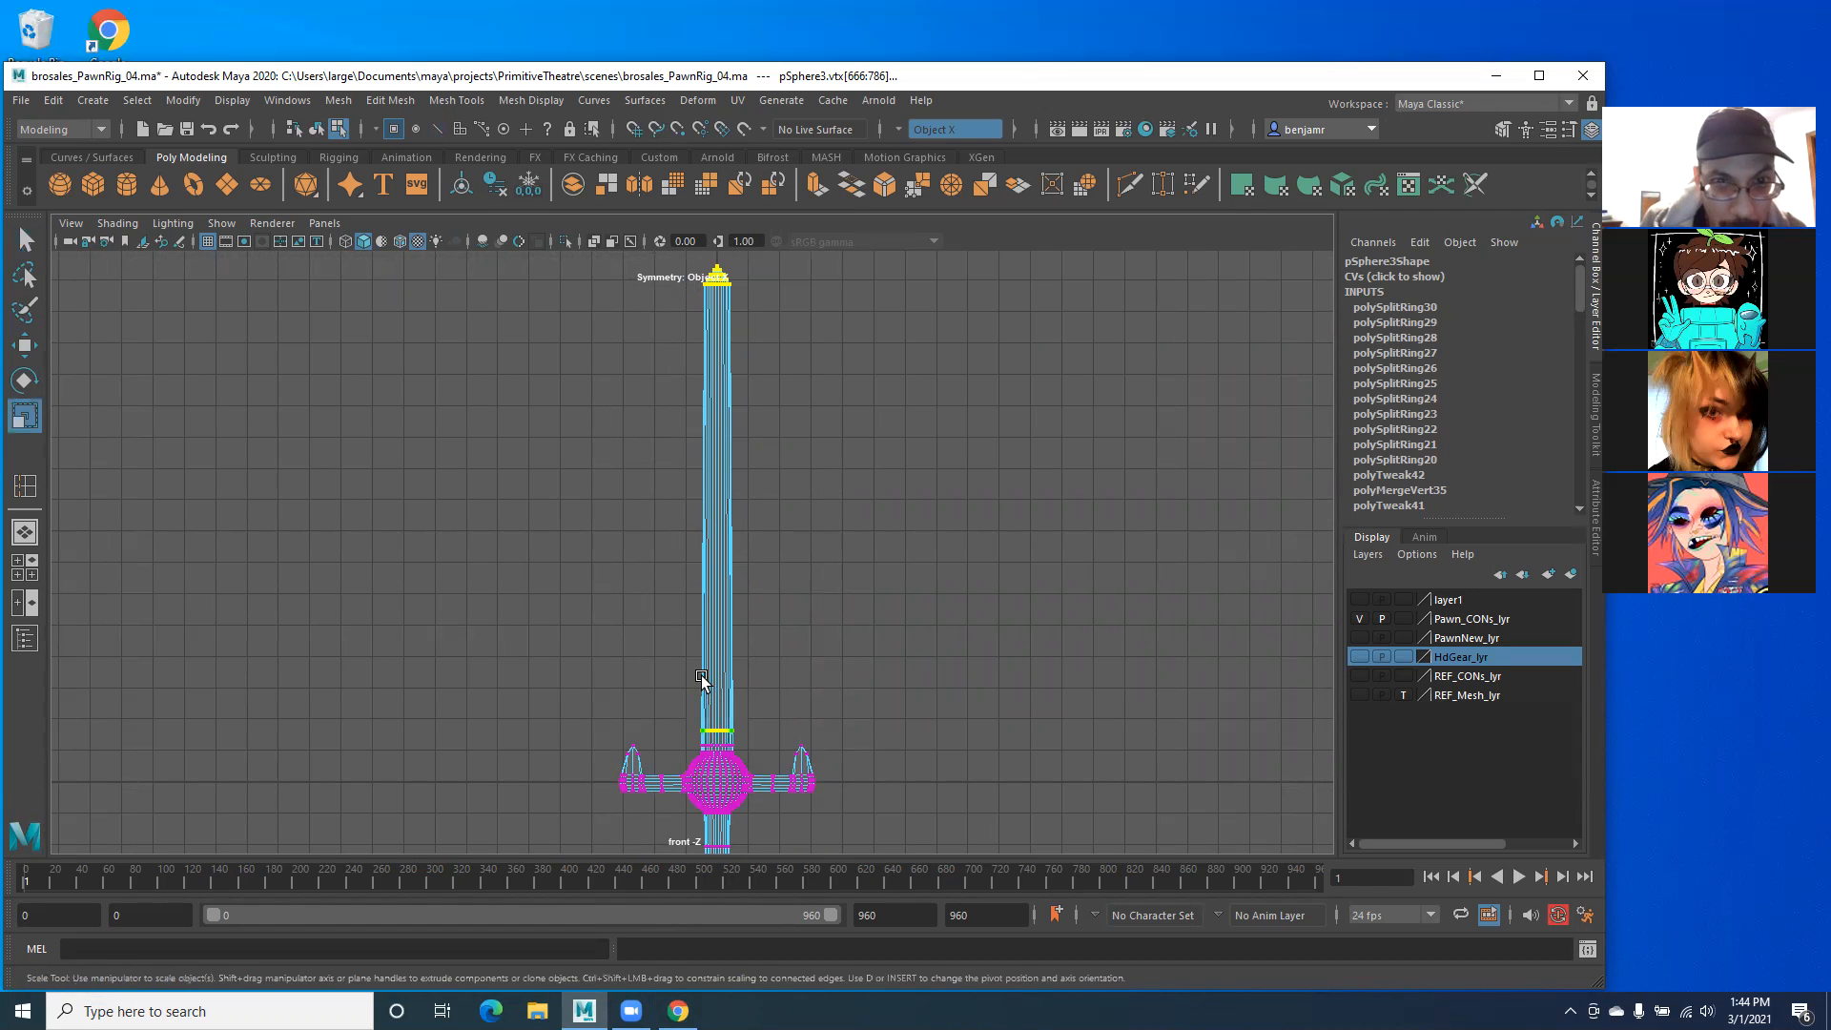
Step: Flatten the selected upper shaft into a thin blade by scaling it along Z to about 0.45, and deselect it
key("space")
left_click_drag(702, 655, 811, 637)
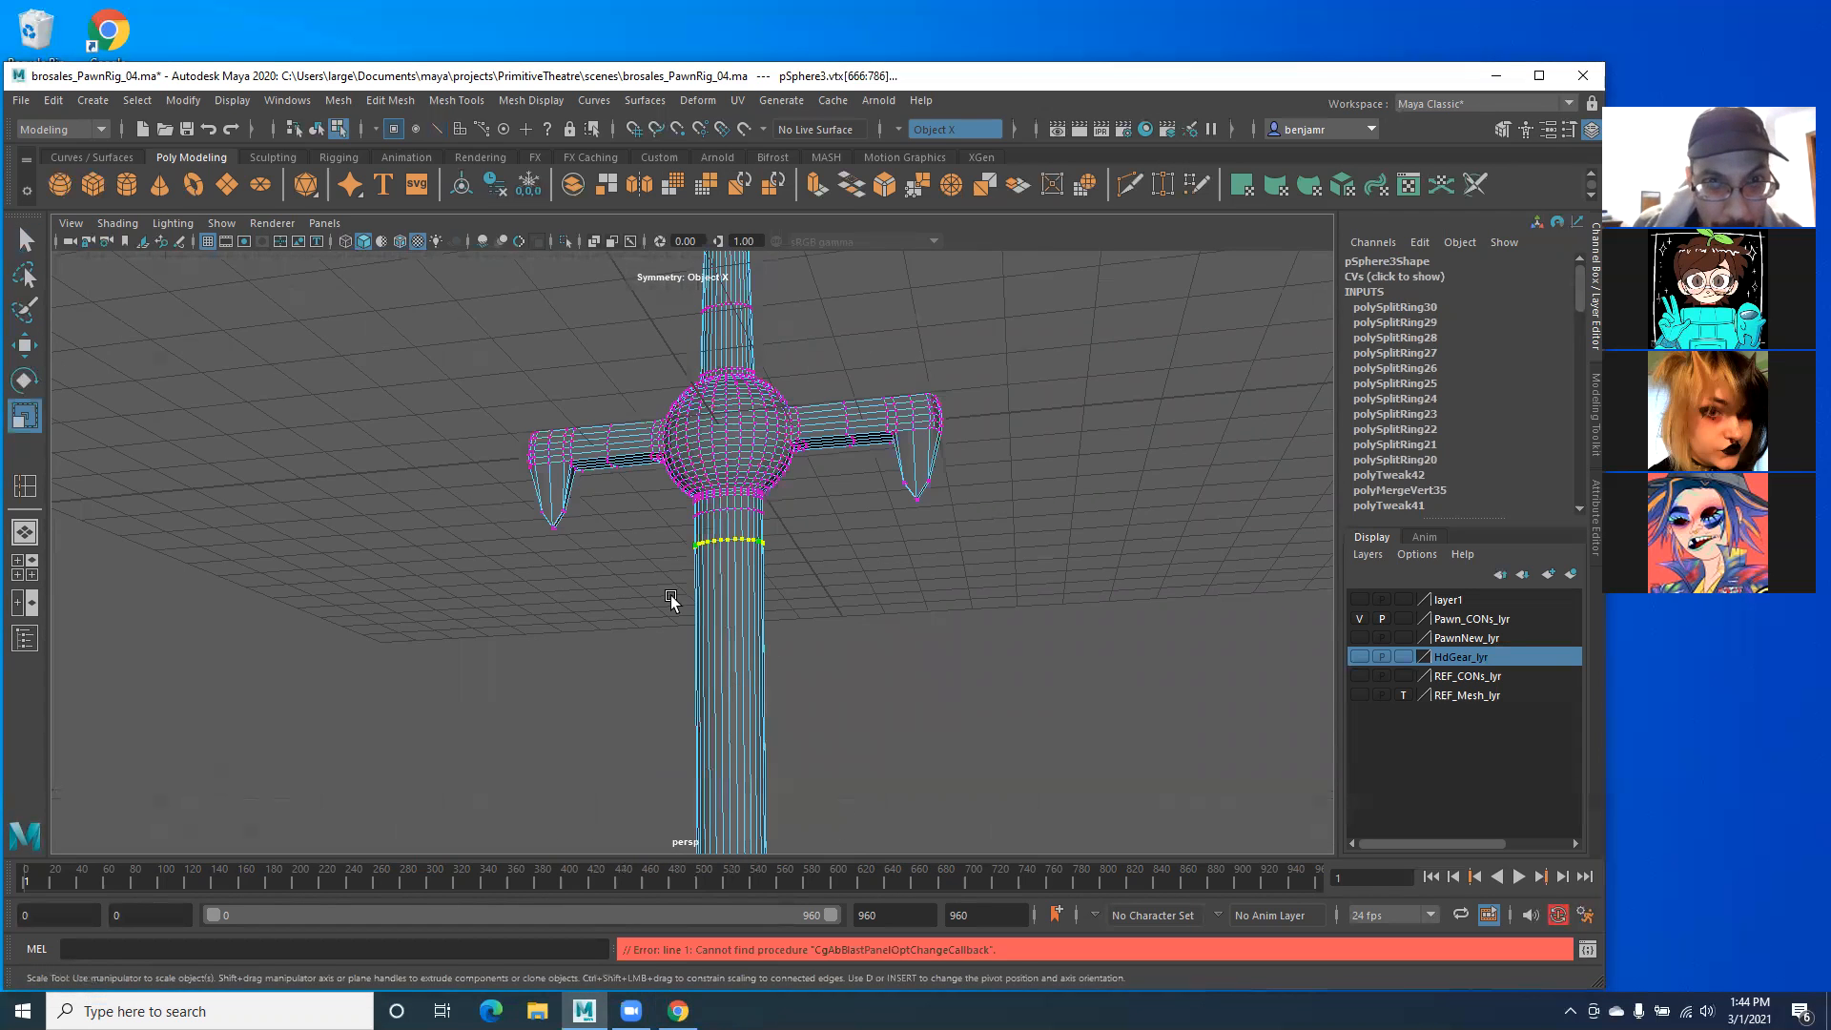
right_click_drag(810, 634, 709, 625, "alt")
left_click_drag(709, 625, 666, 513, "alt")
middle_click_drag(786, 603, 723, 520, "alt")
left_click_drag(831, 583, 792, 592)
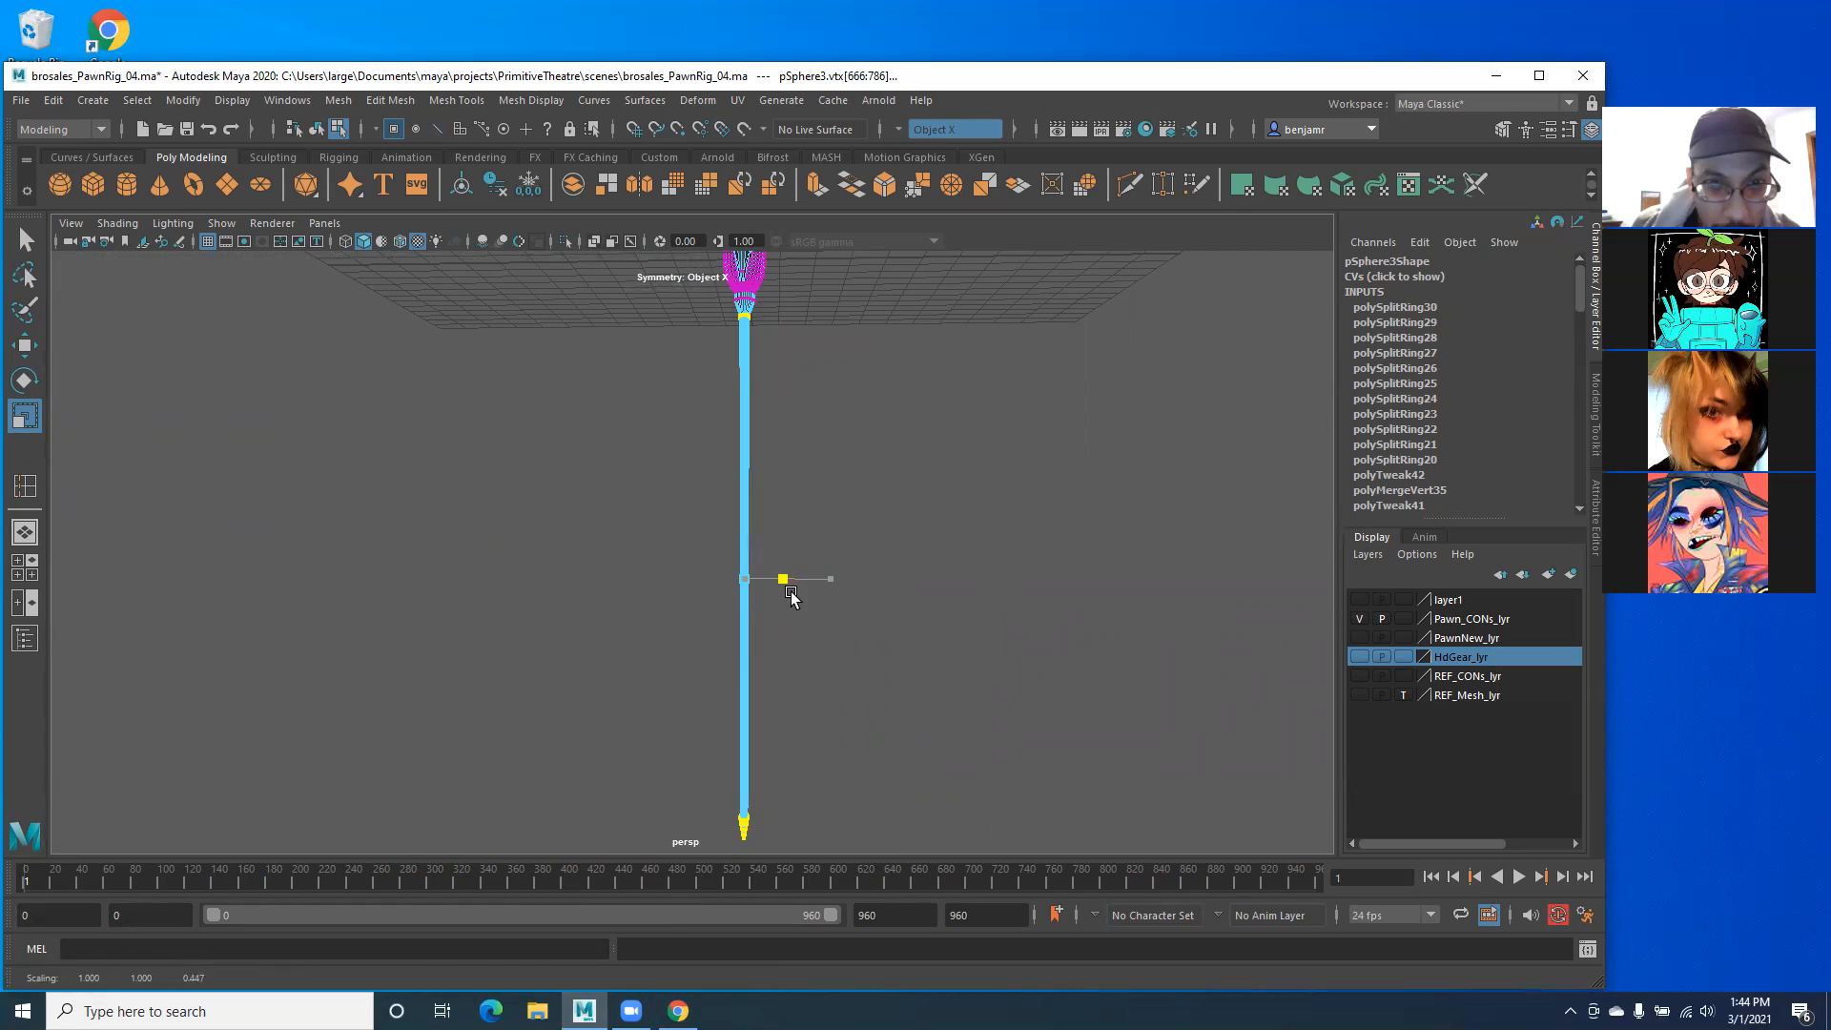
left_click_drag(722, 518, 615, 525, "alt")
left_click(611, 389)
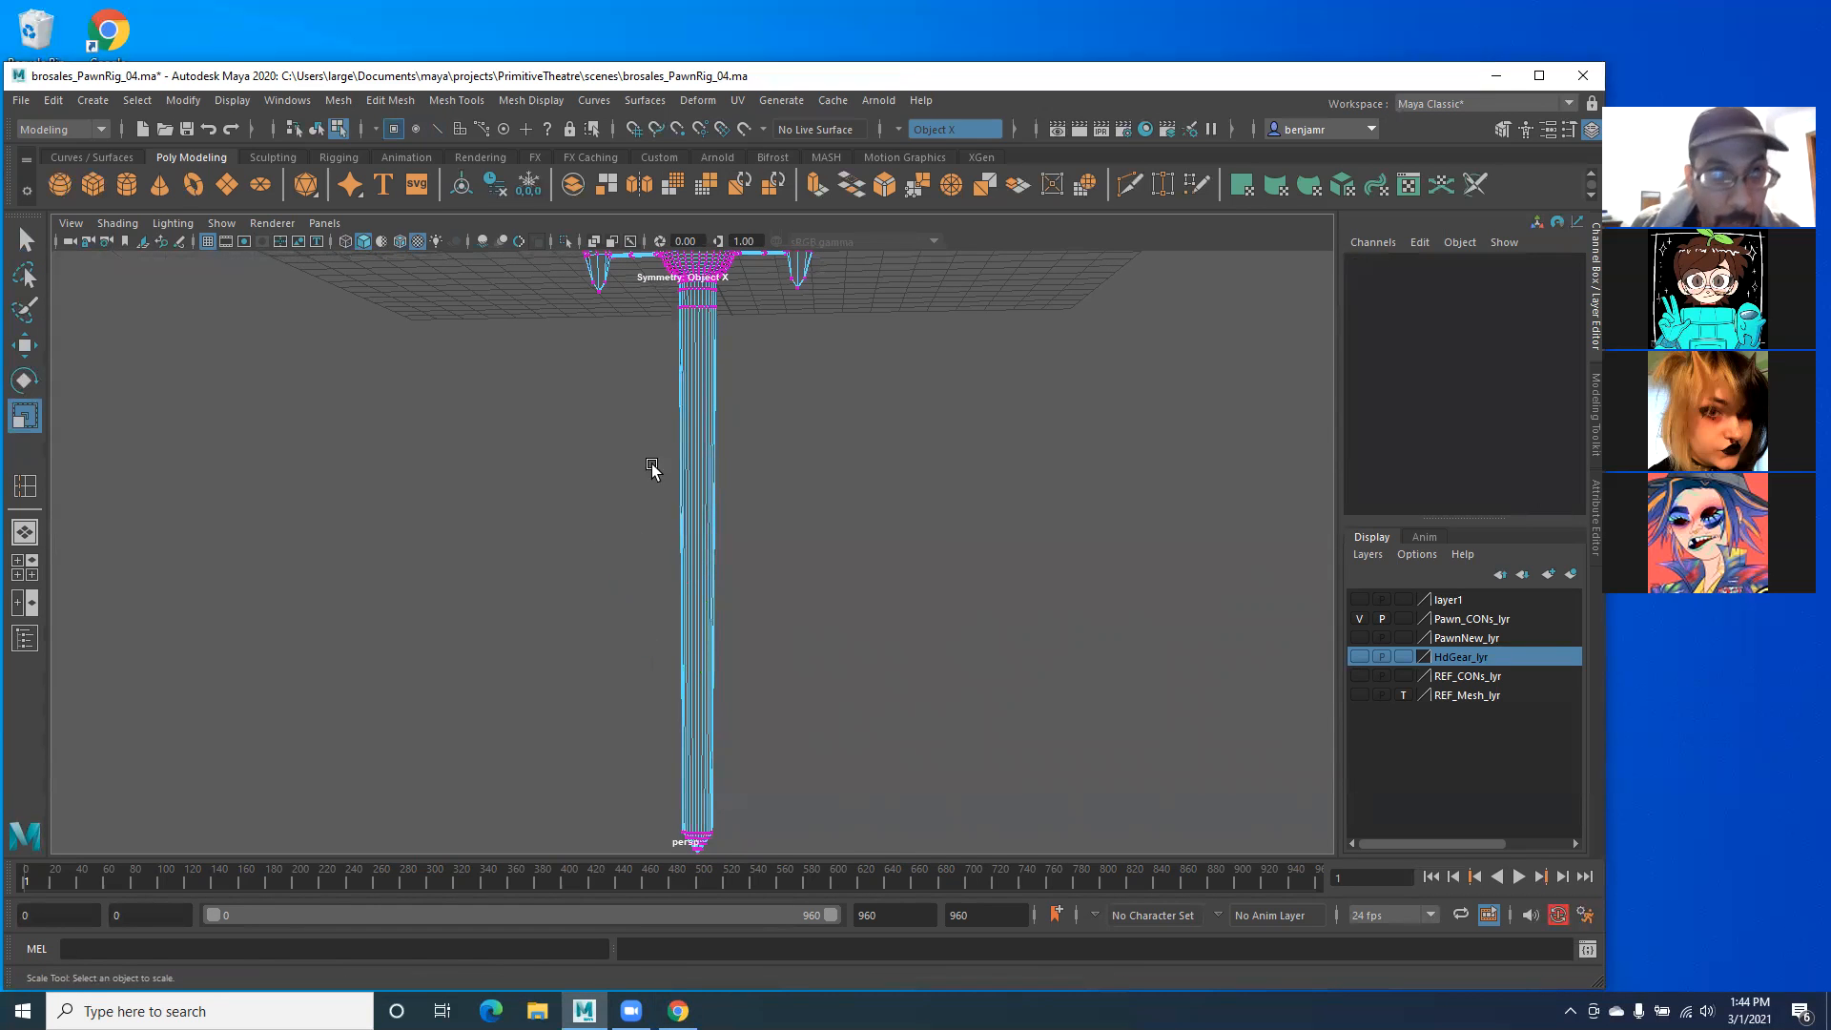
Step: Return the mesh to object mode and insert another edge loop around the blade, above its base loop
right_click_drag(683, 439, 753, 397)
left_click(745, 397)
left_click(681, 372)
left_click(390, 100)
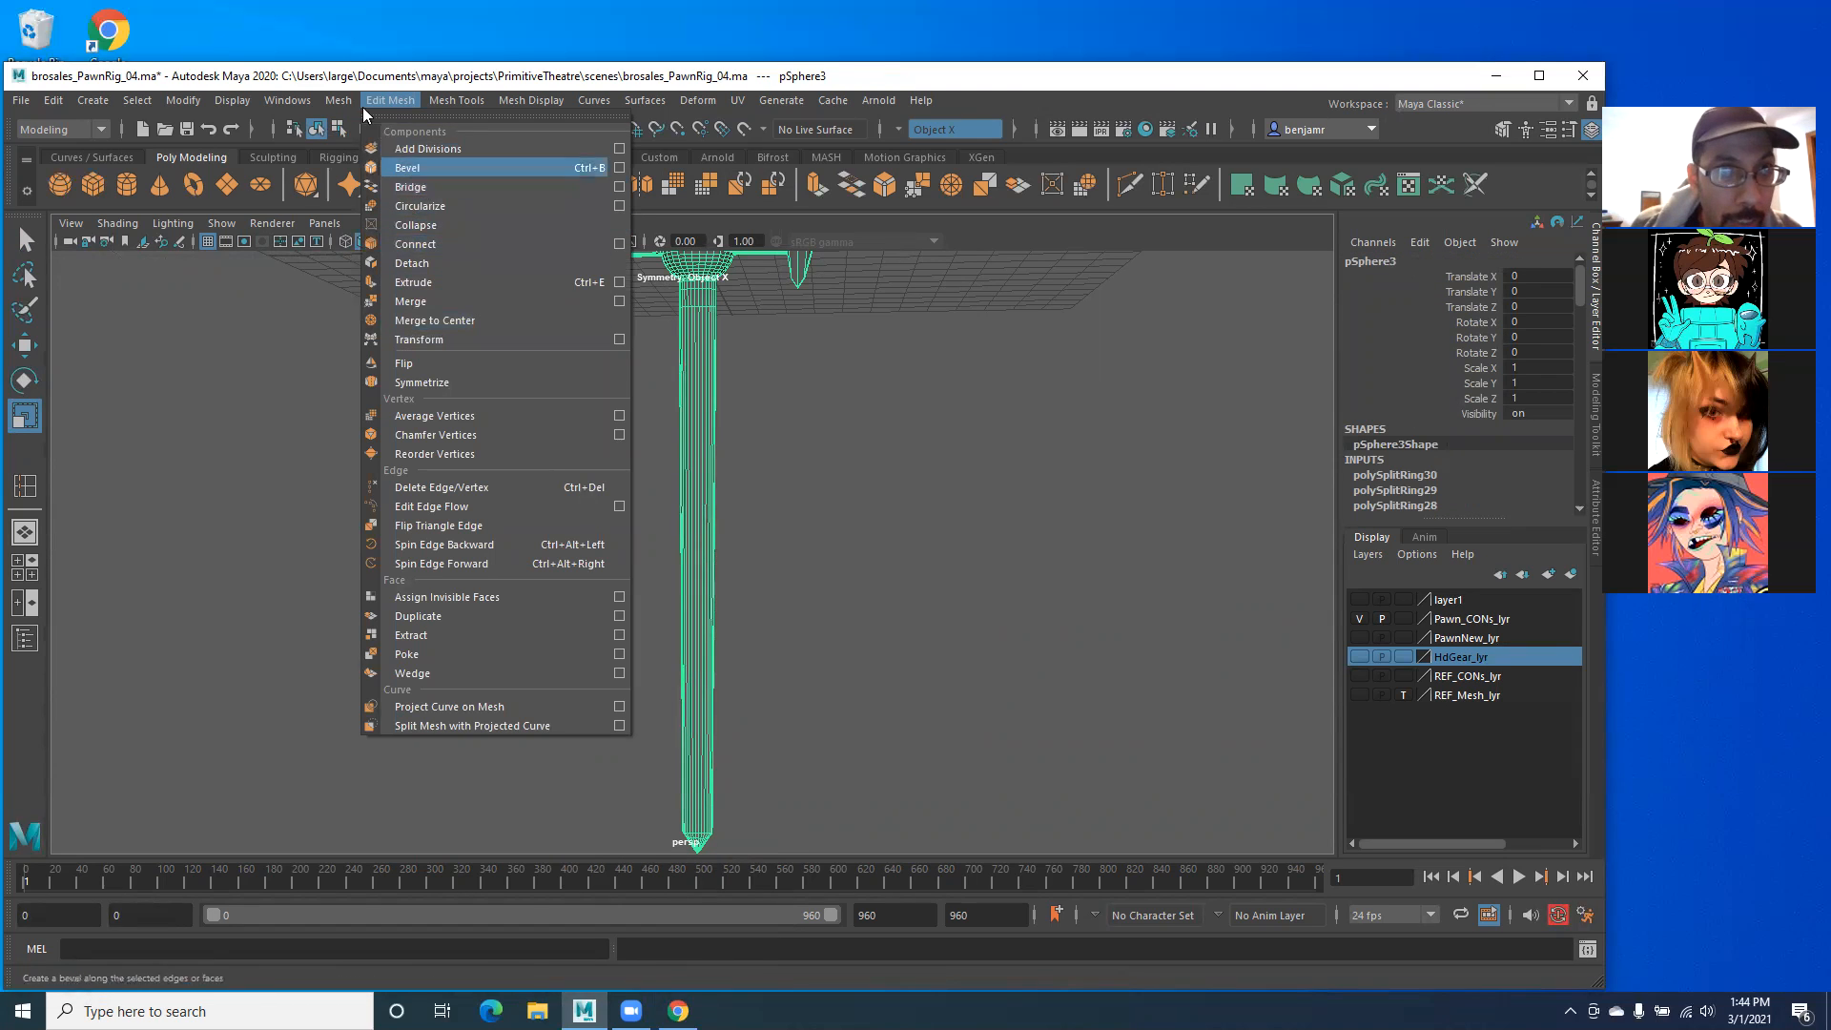
mouse_move(460, 100)
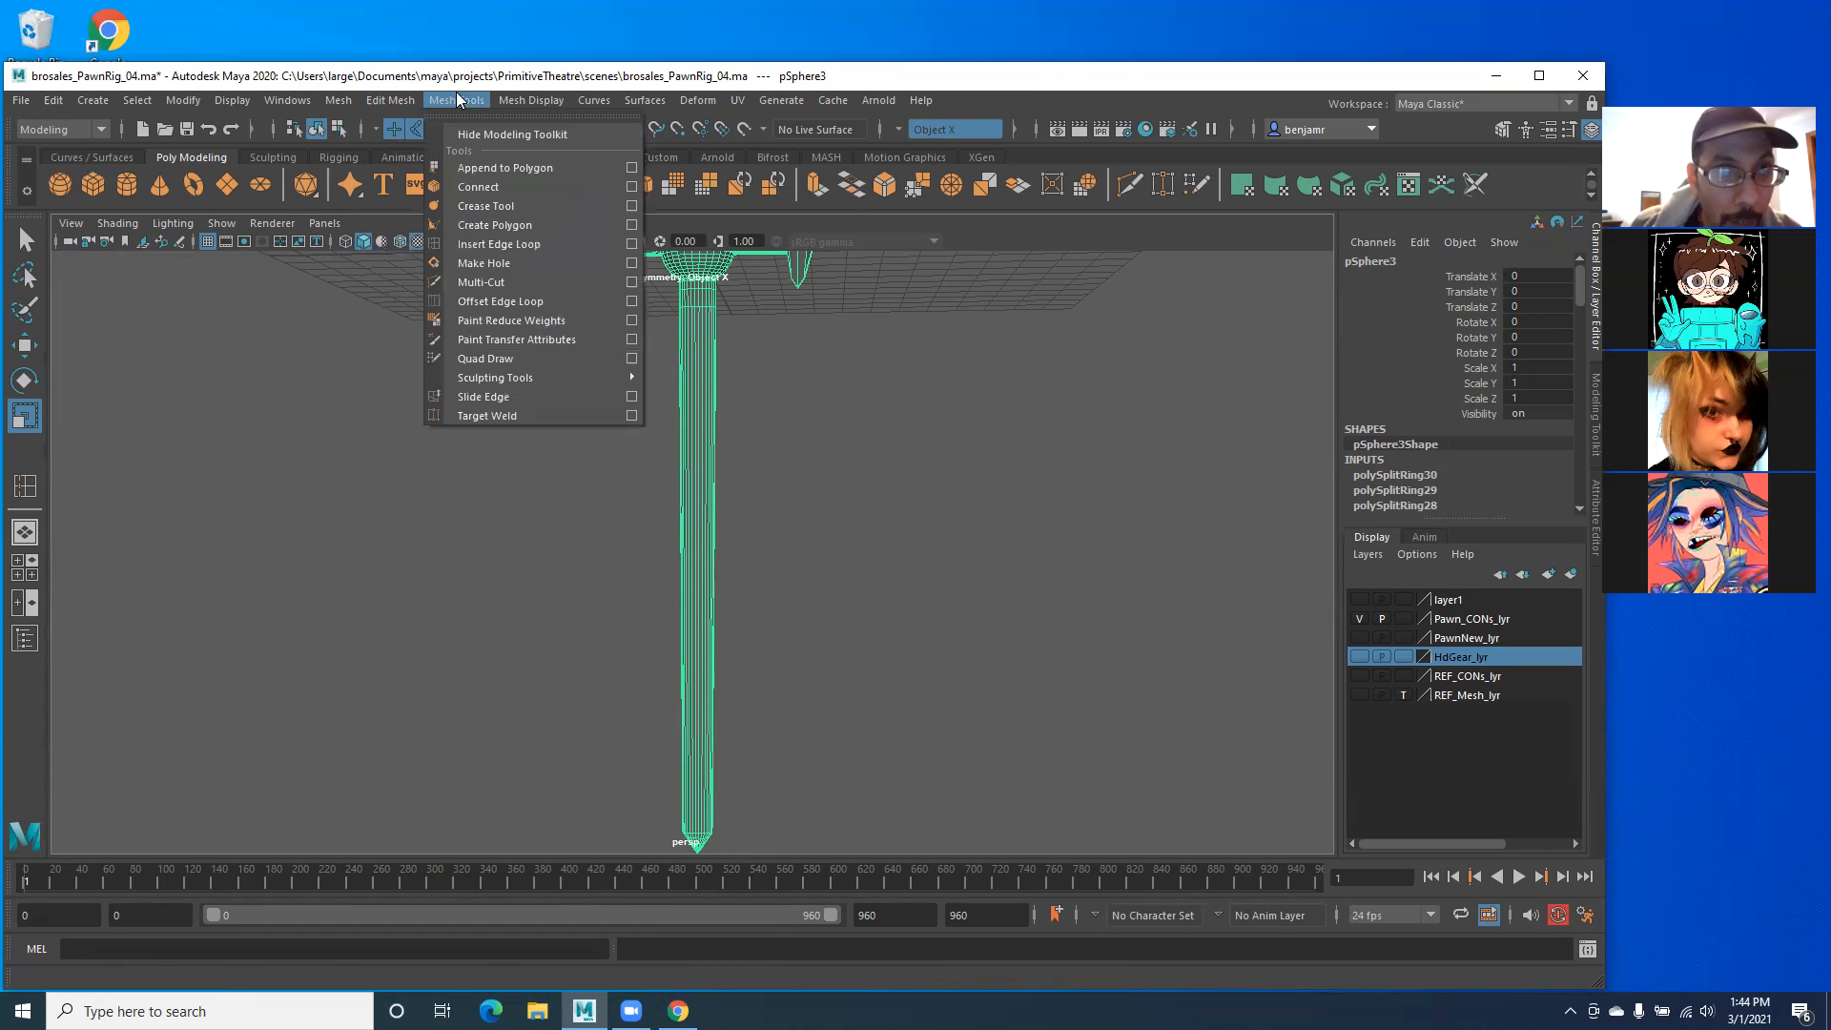
left_click(484, 244)
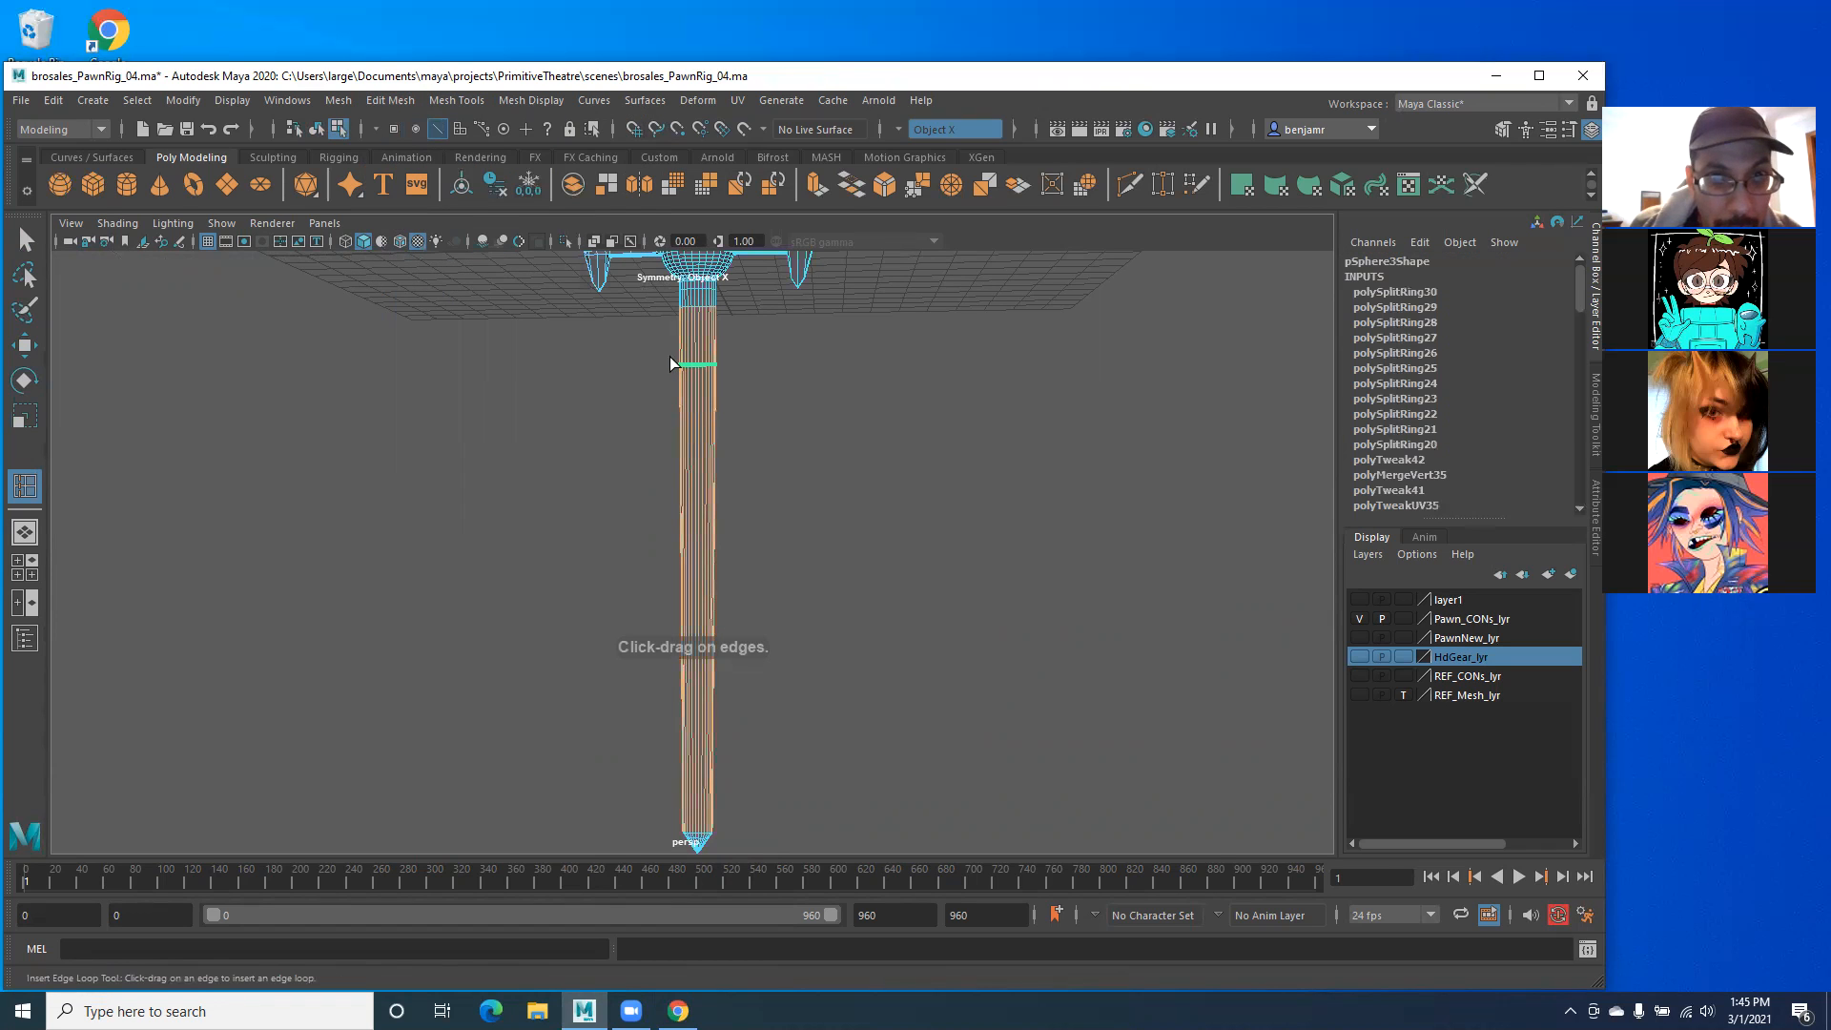
left_click(681, 414)
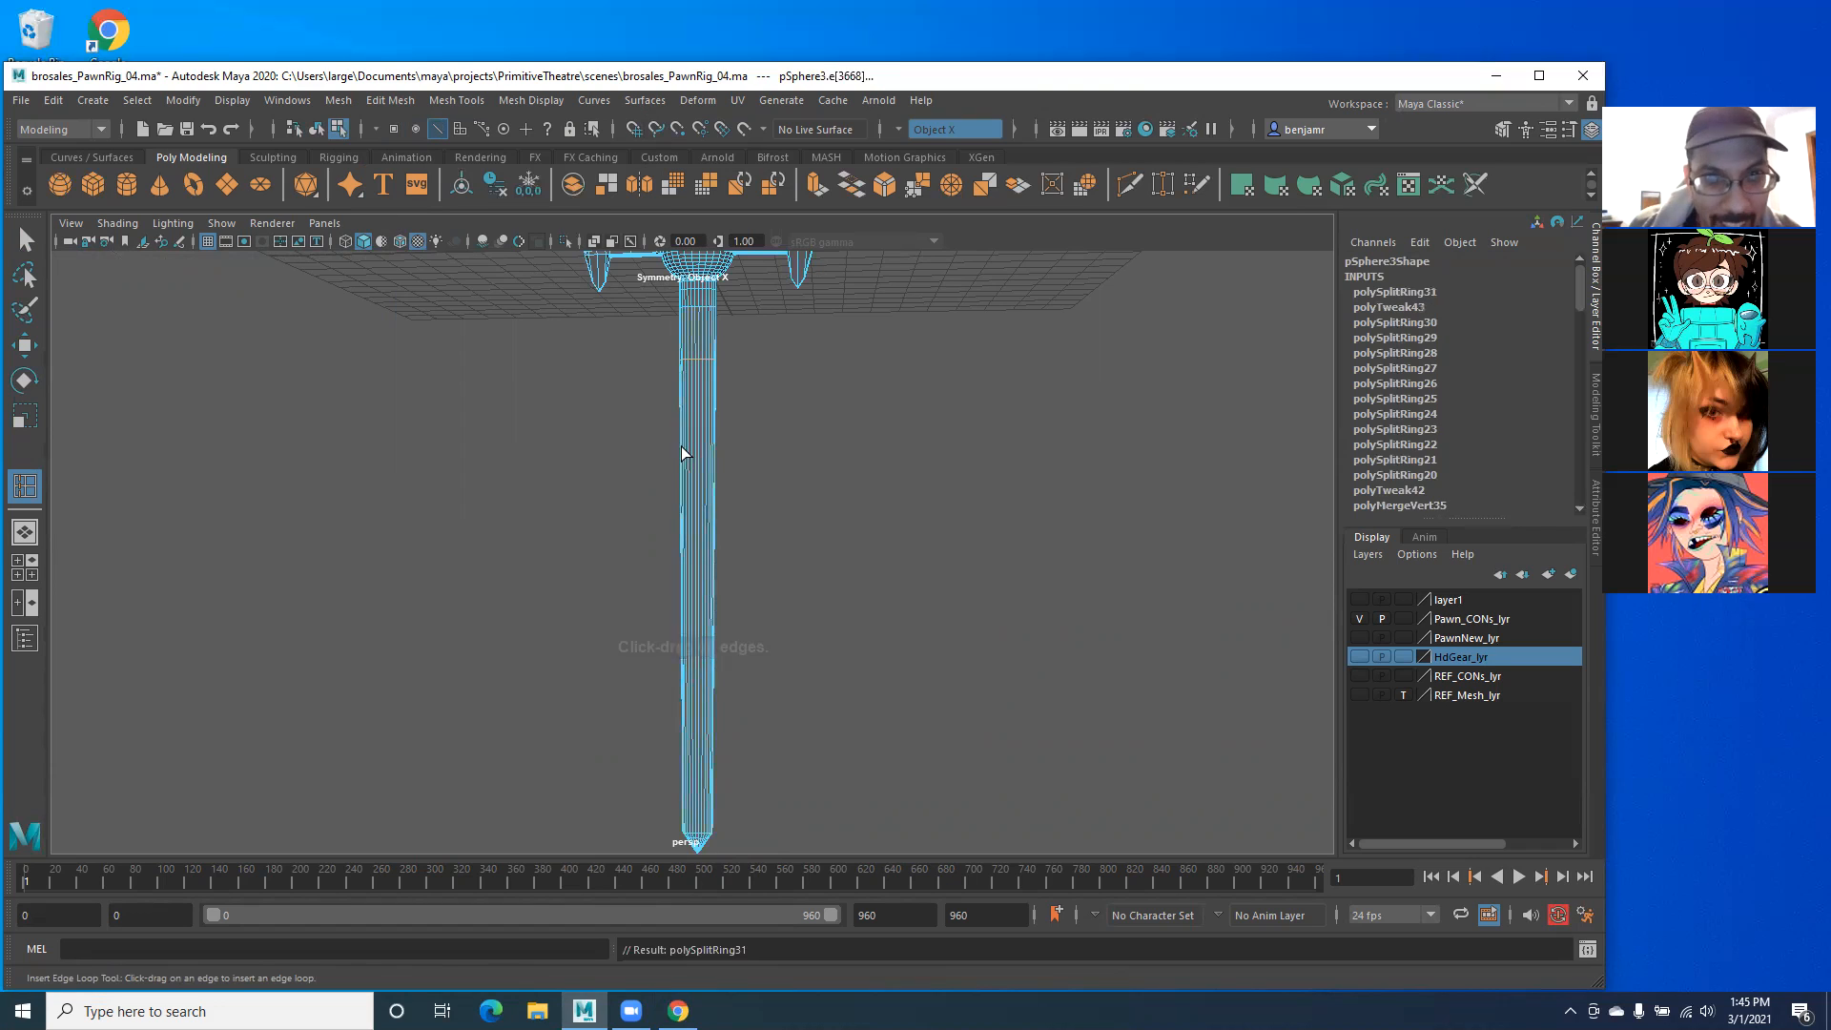
Step: Try to widen the new blade edge loop along X, and undo the scaling
key("r")
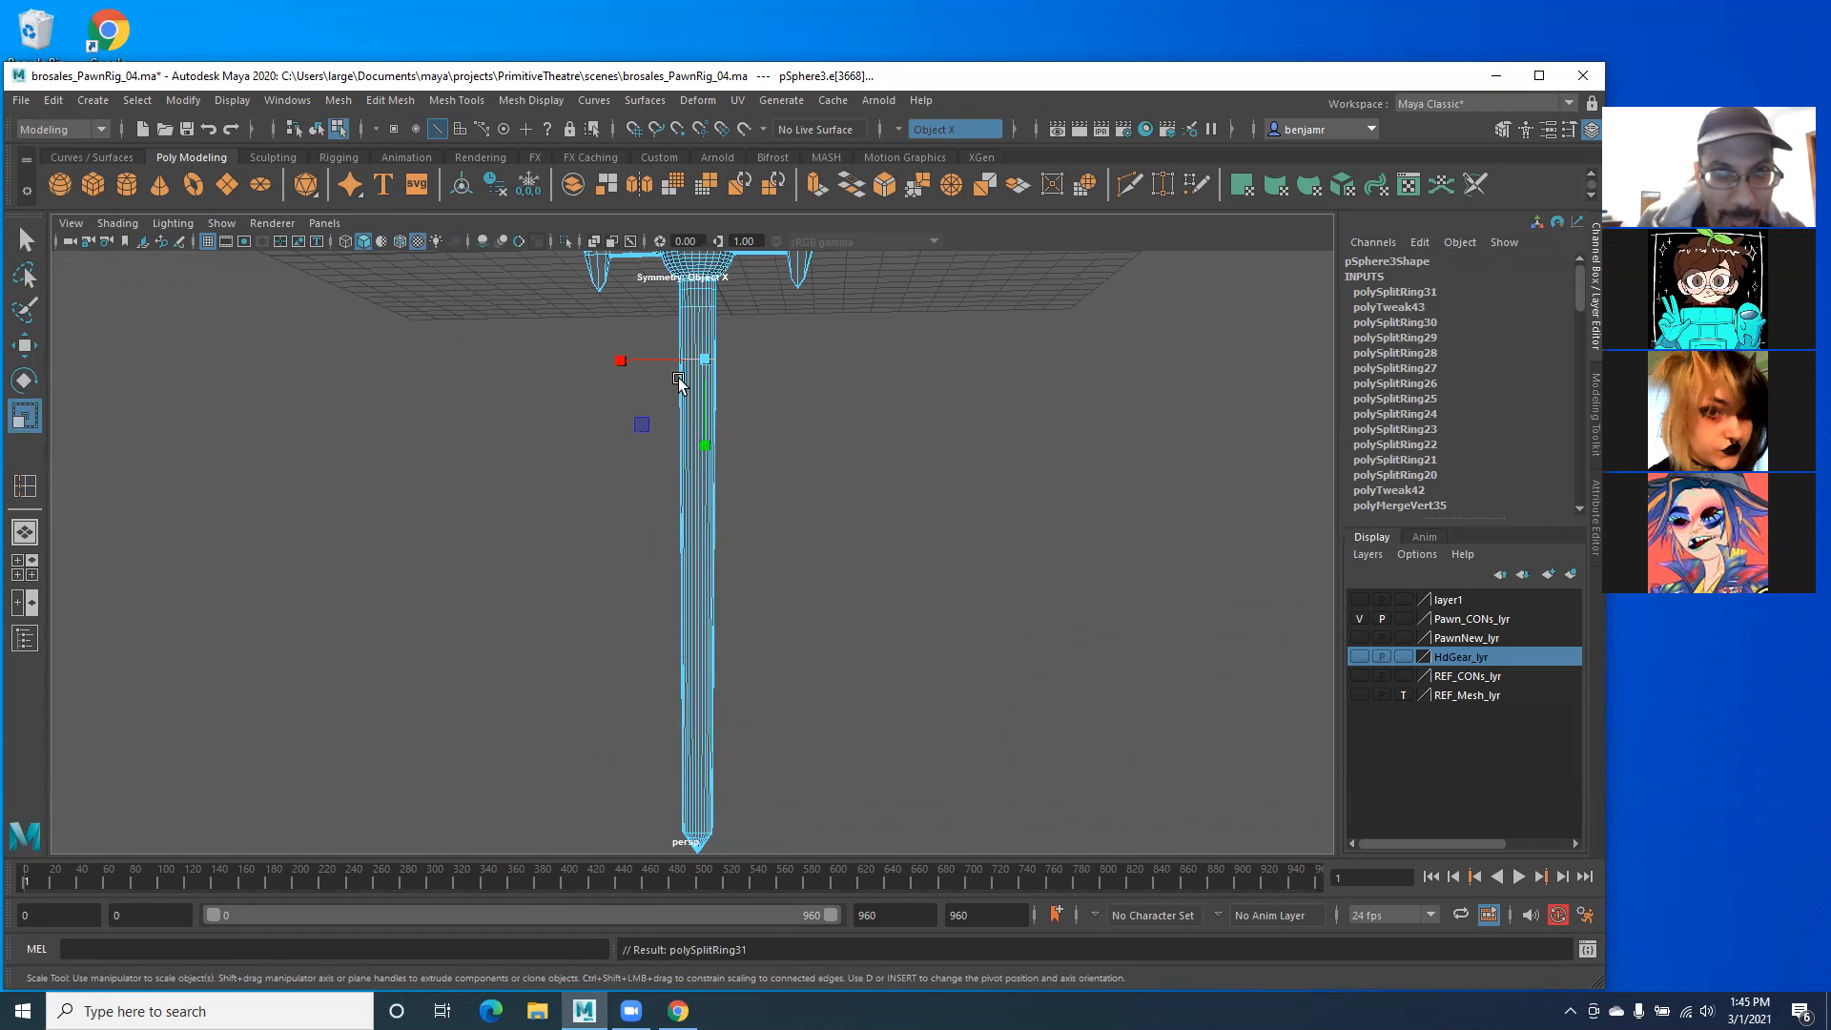
left_click_drag(615, 361, 486, 365)
key("ctrl+z")
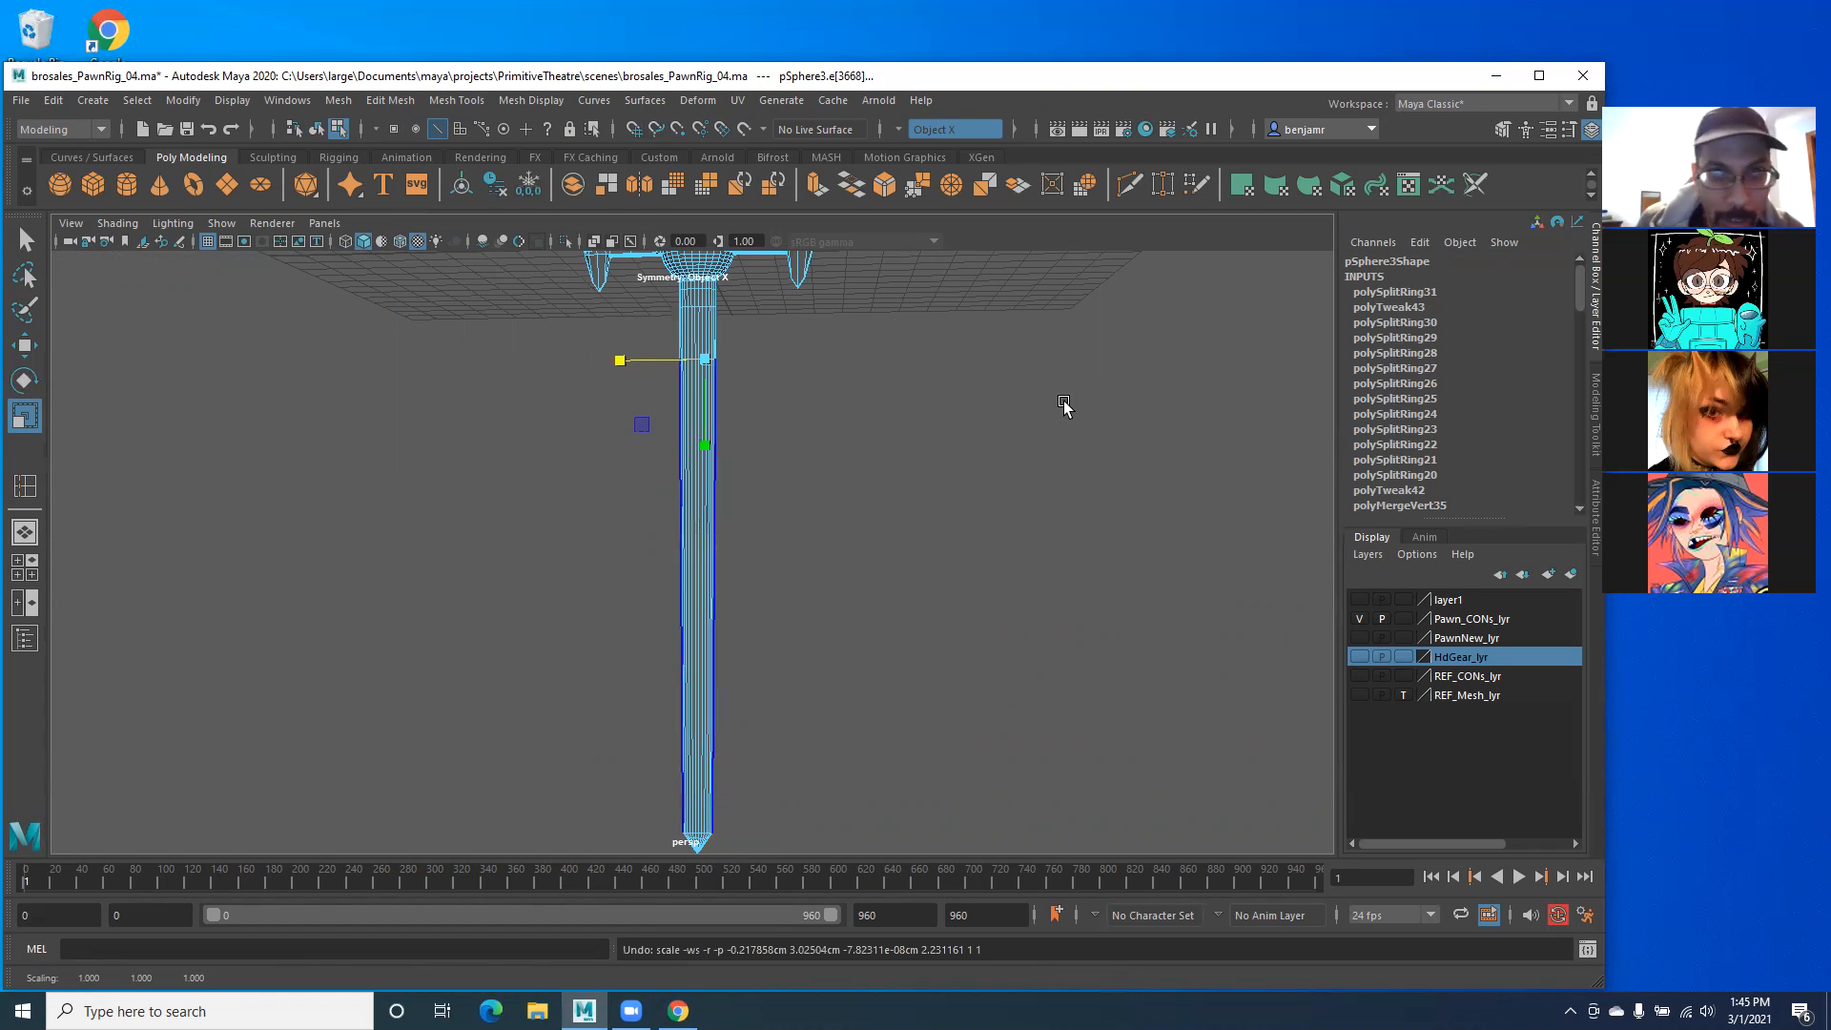
Step: Turn symmetry off, try widening the new edge loop along X again, and undo the scaling
left_click(1594, 411)
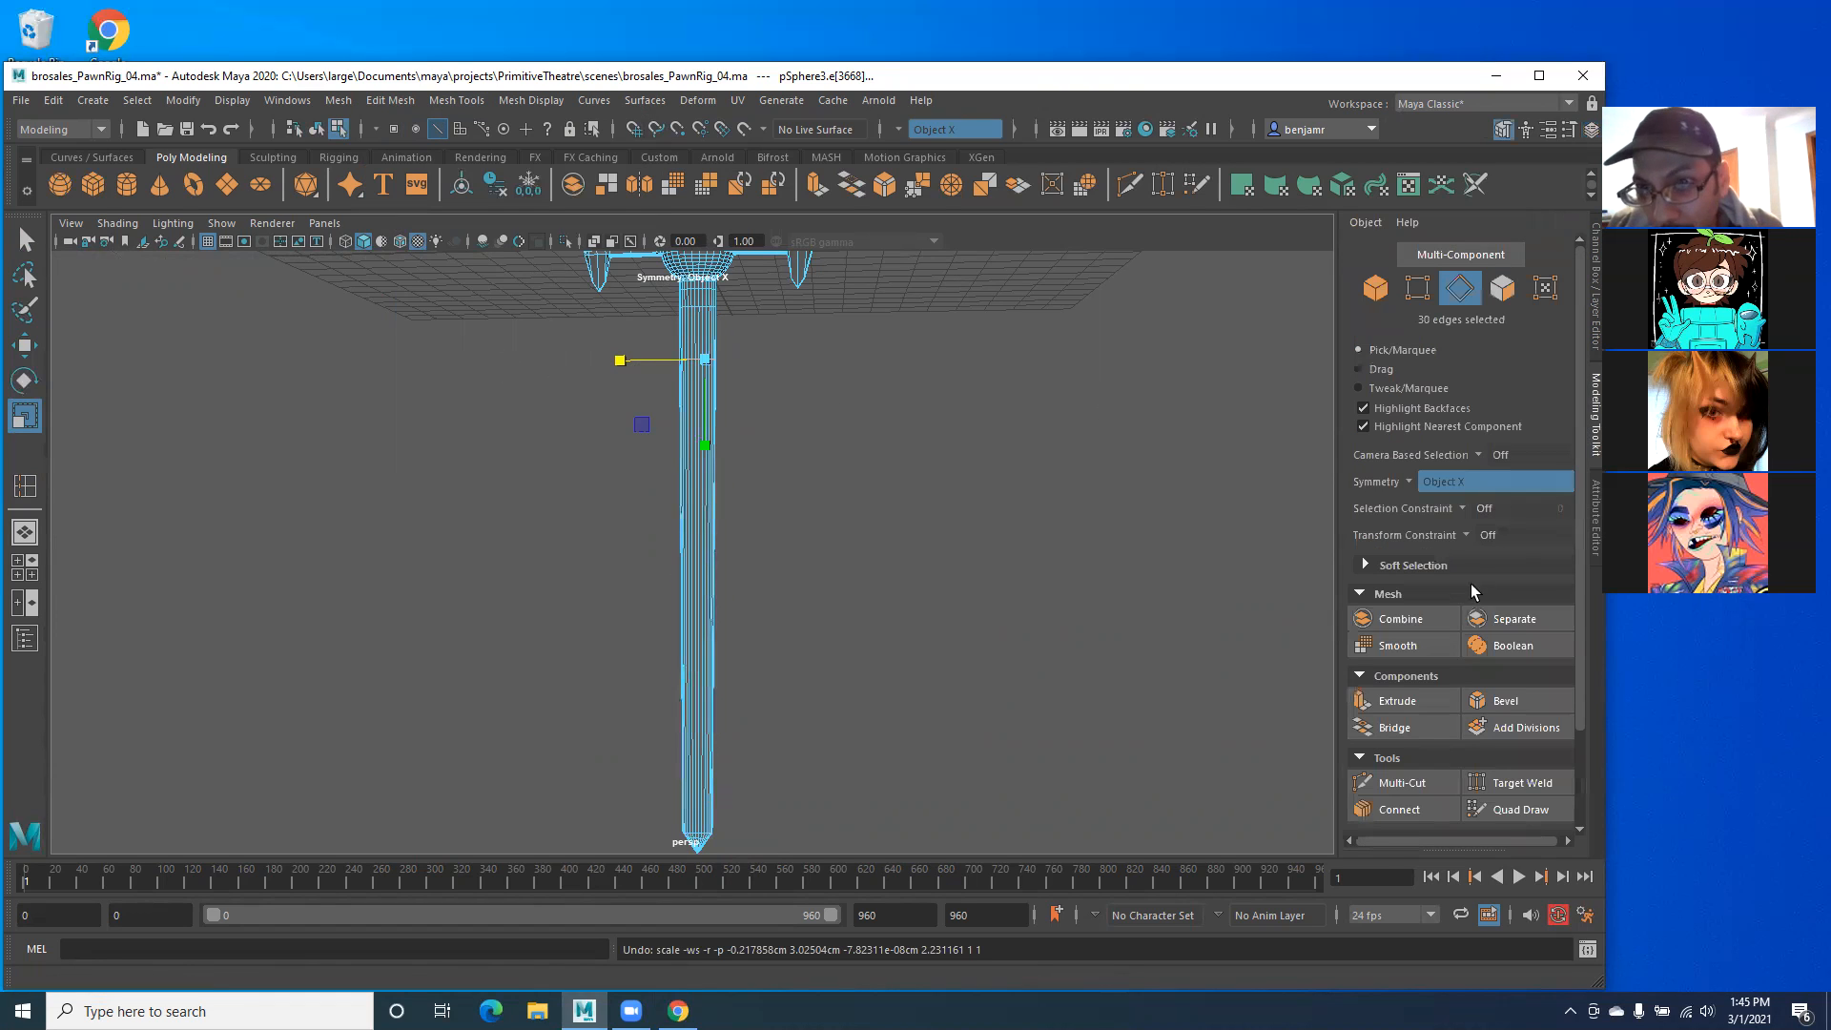
left_click(1408, 481)
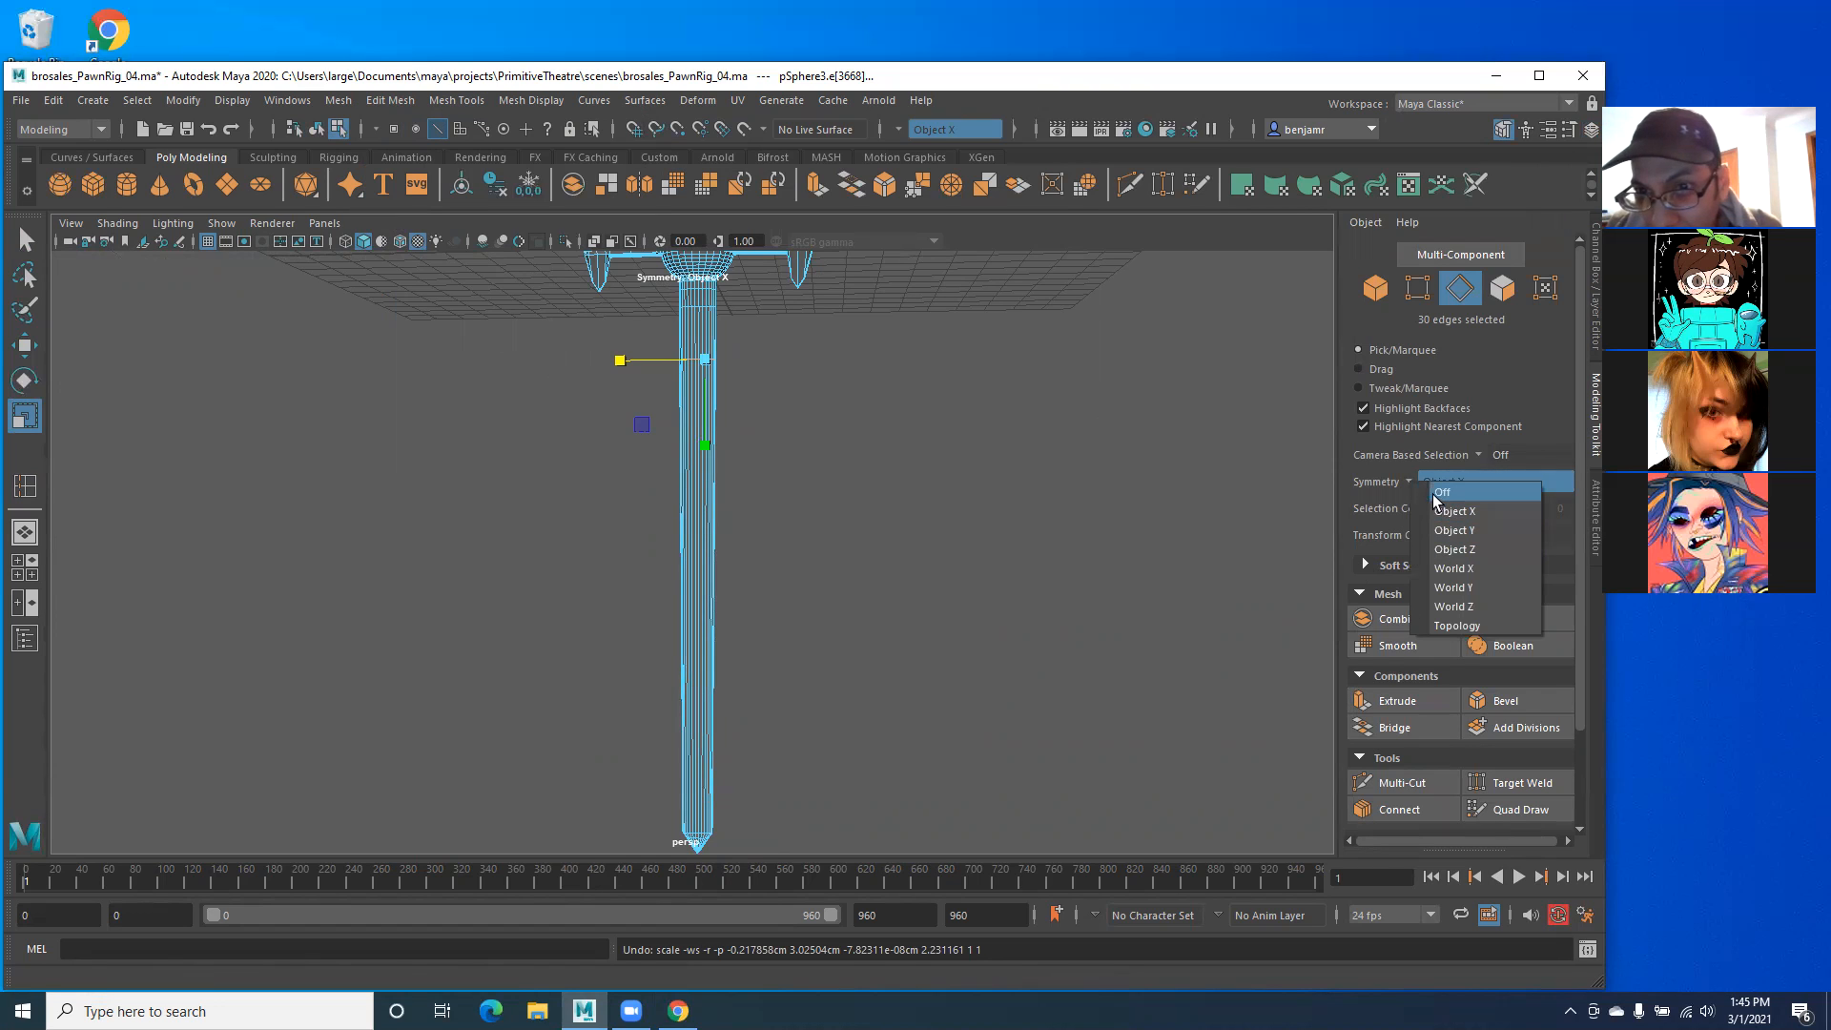
left_click(1442, 493)
left_click_drag(619, 361, 530, 370)
key("ctrl+z")
Step: In the front view, select the vertices of the new edge loop and scale them along X to widen the blade
key("space")
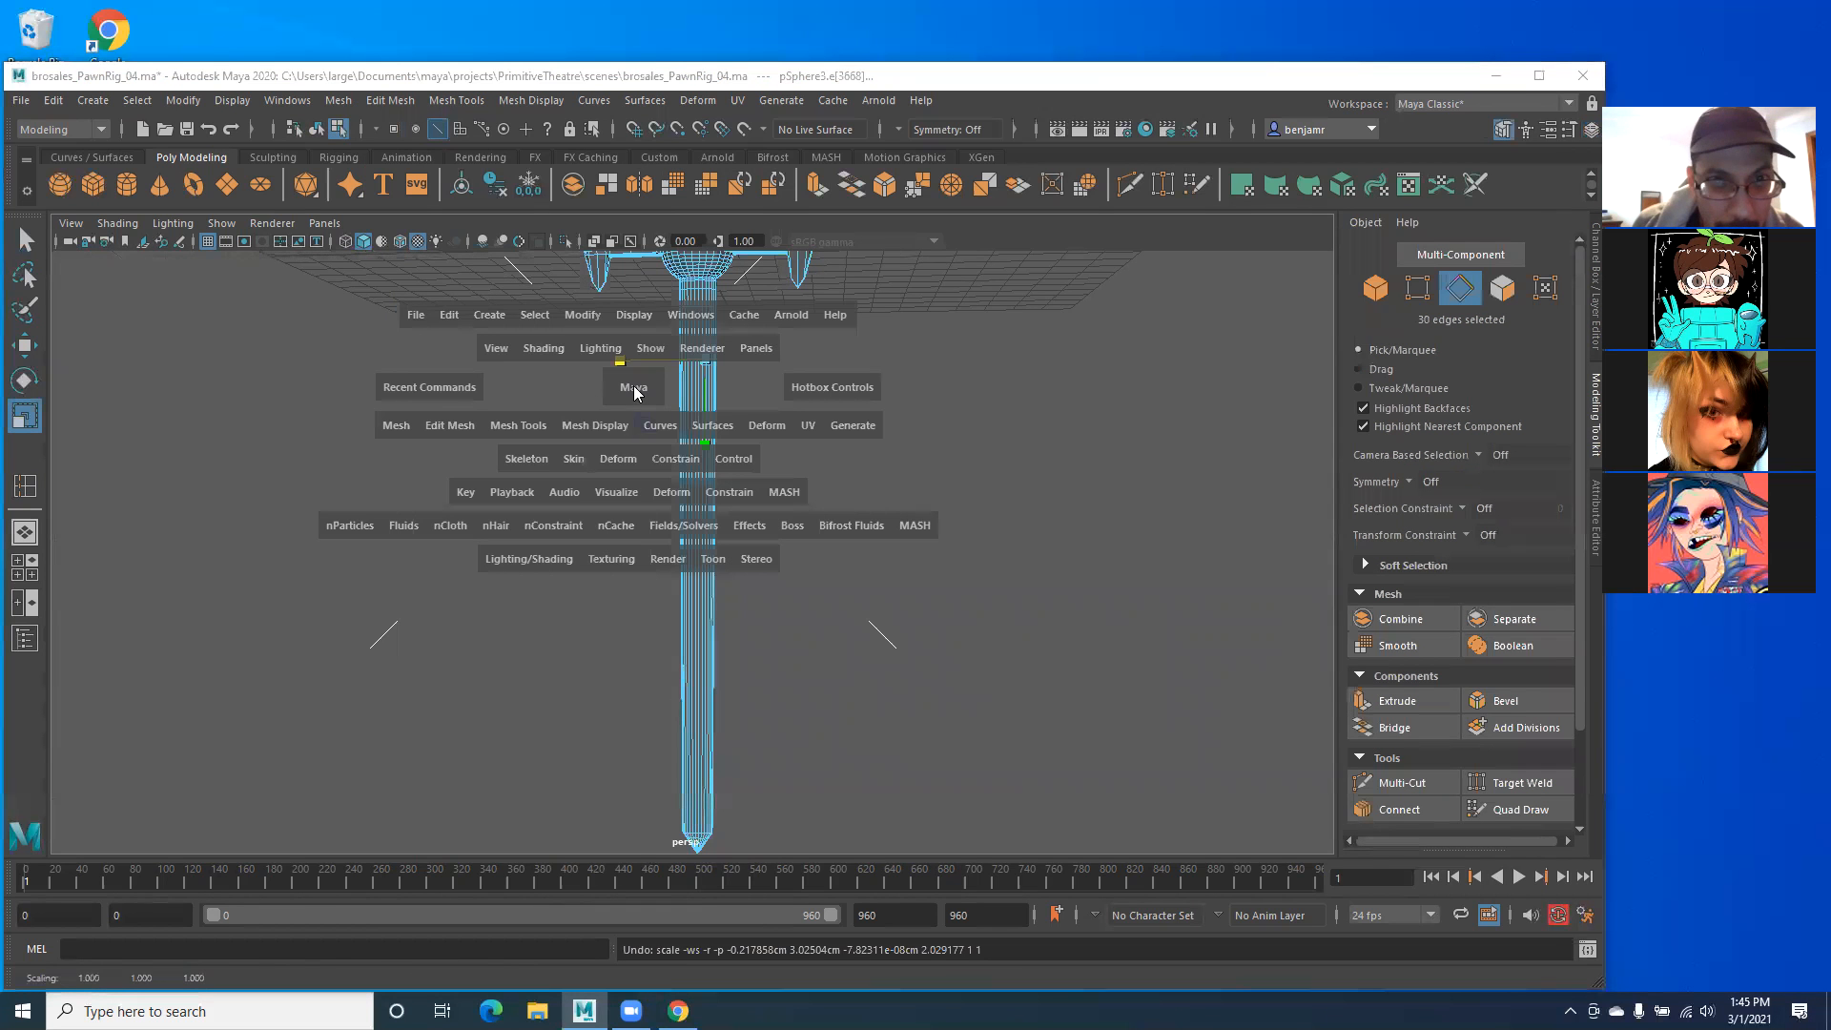
left_click(611, 442)
scroll(592, 633, "up", 6)
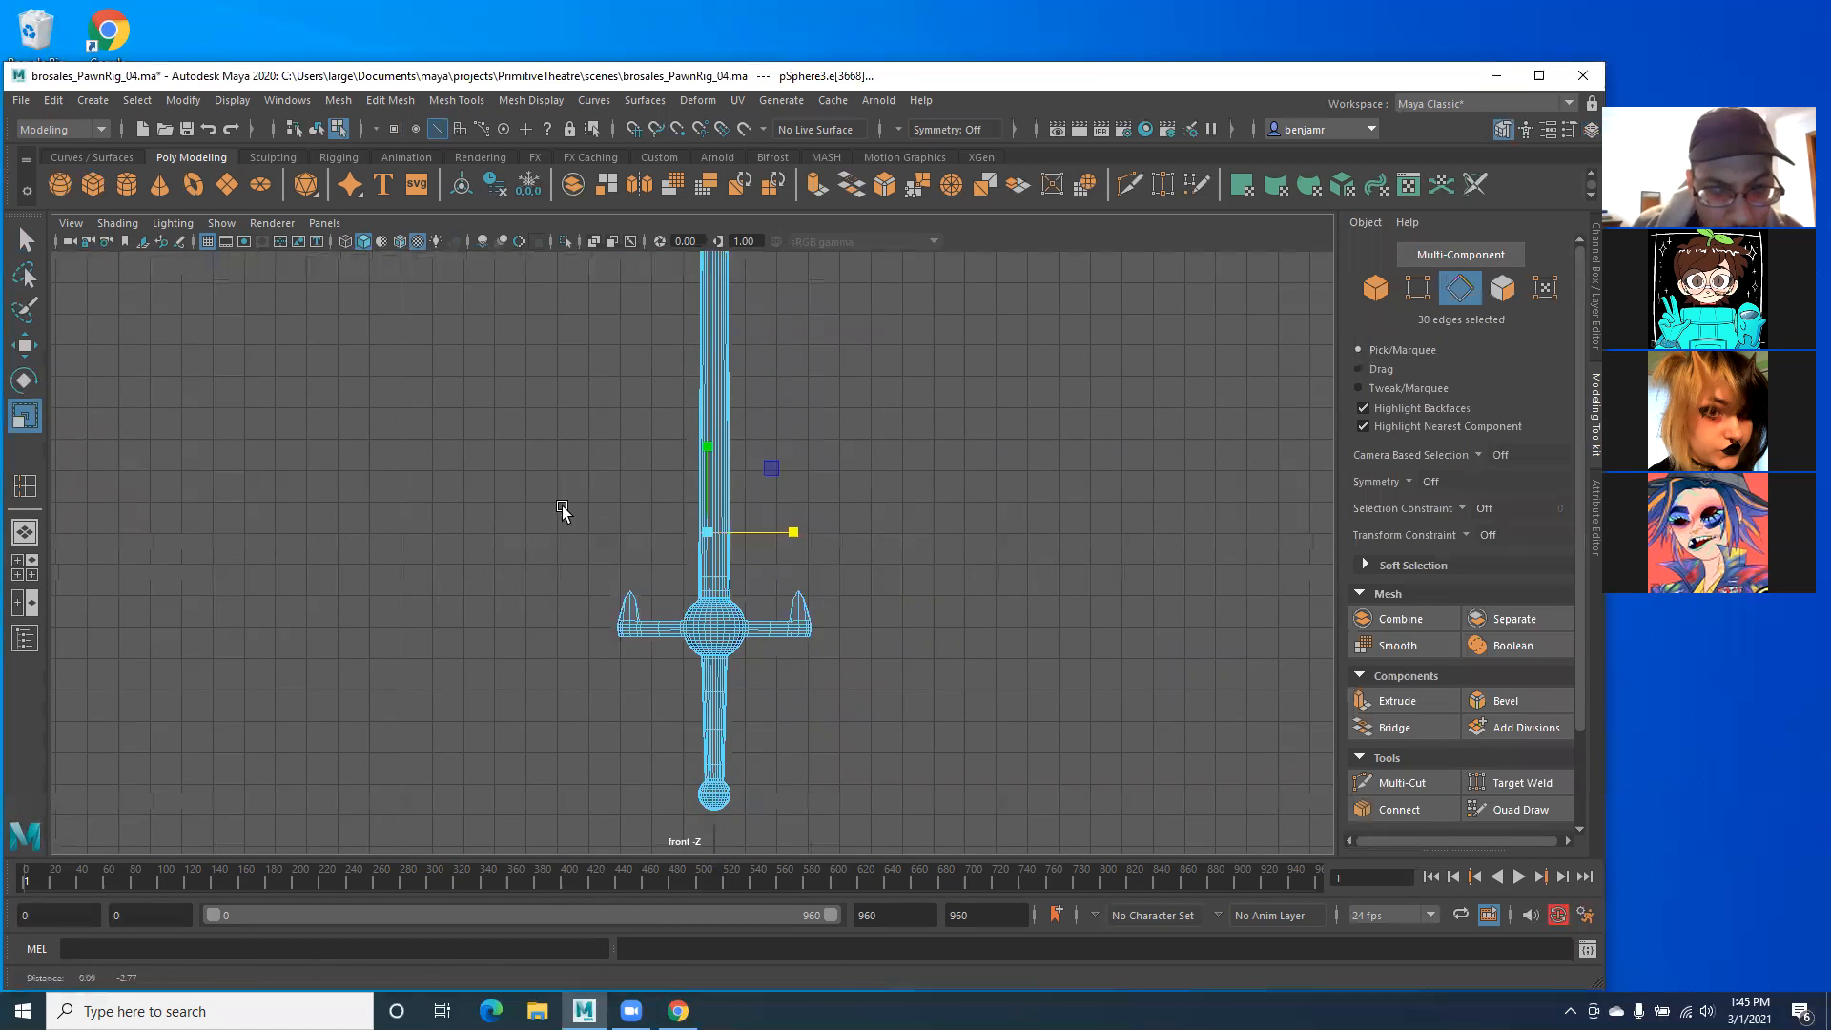
scroll(725, 562, "up", 3)
left_click(707, 474)
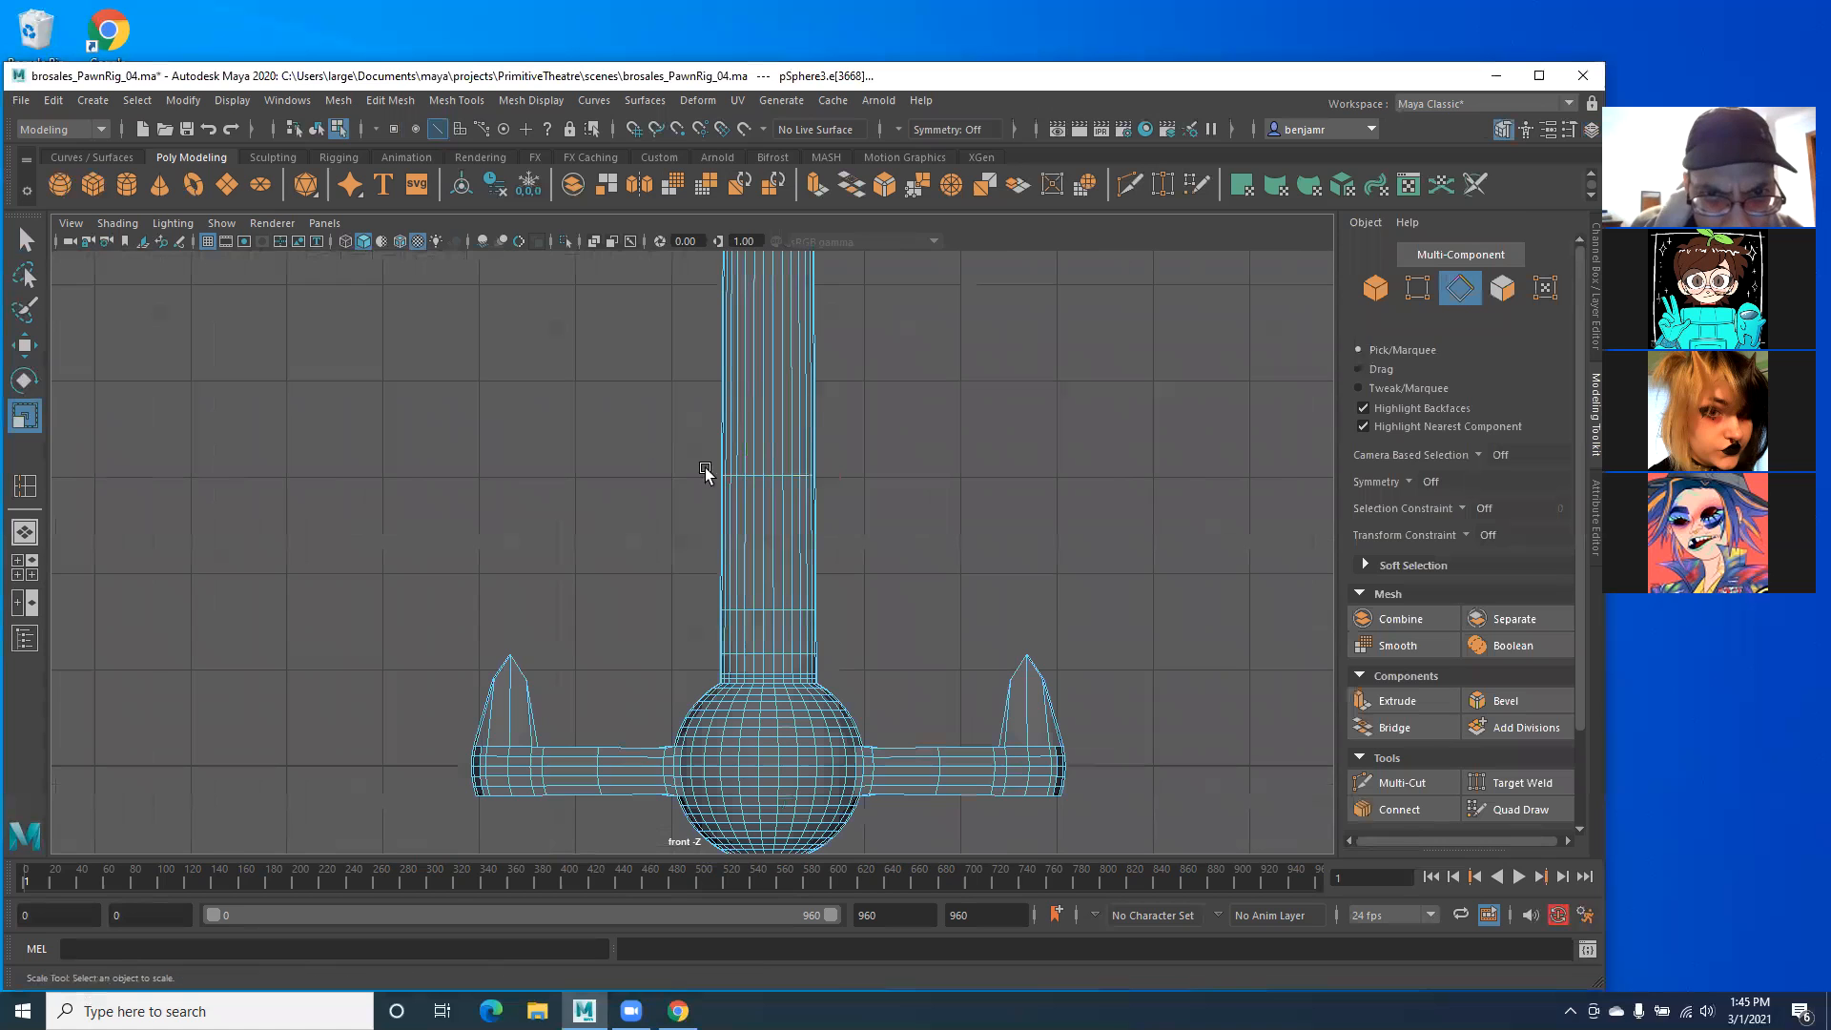
right_click(745, 474)
left_click(654, 473)
left_click_drag(672, 440, 905, 464)
right_click_drag(906, 464, 450, 397, "alt")
middle_click_drag(512, 315, 583, 527, "alt")
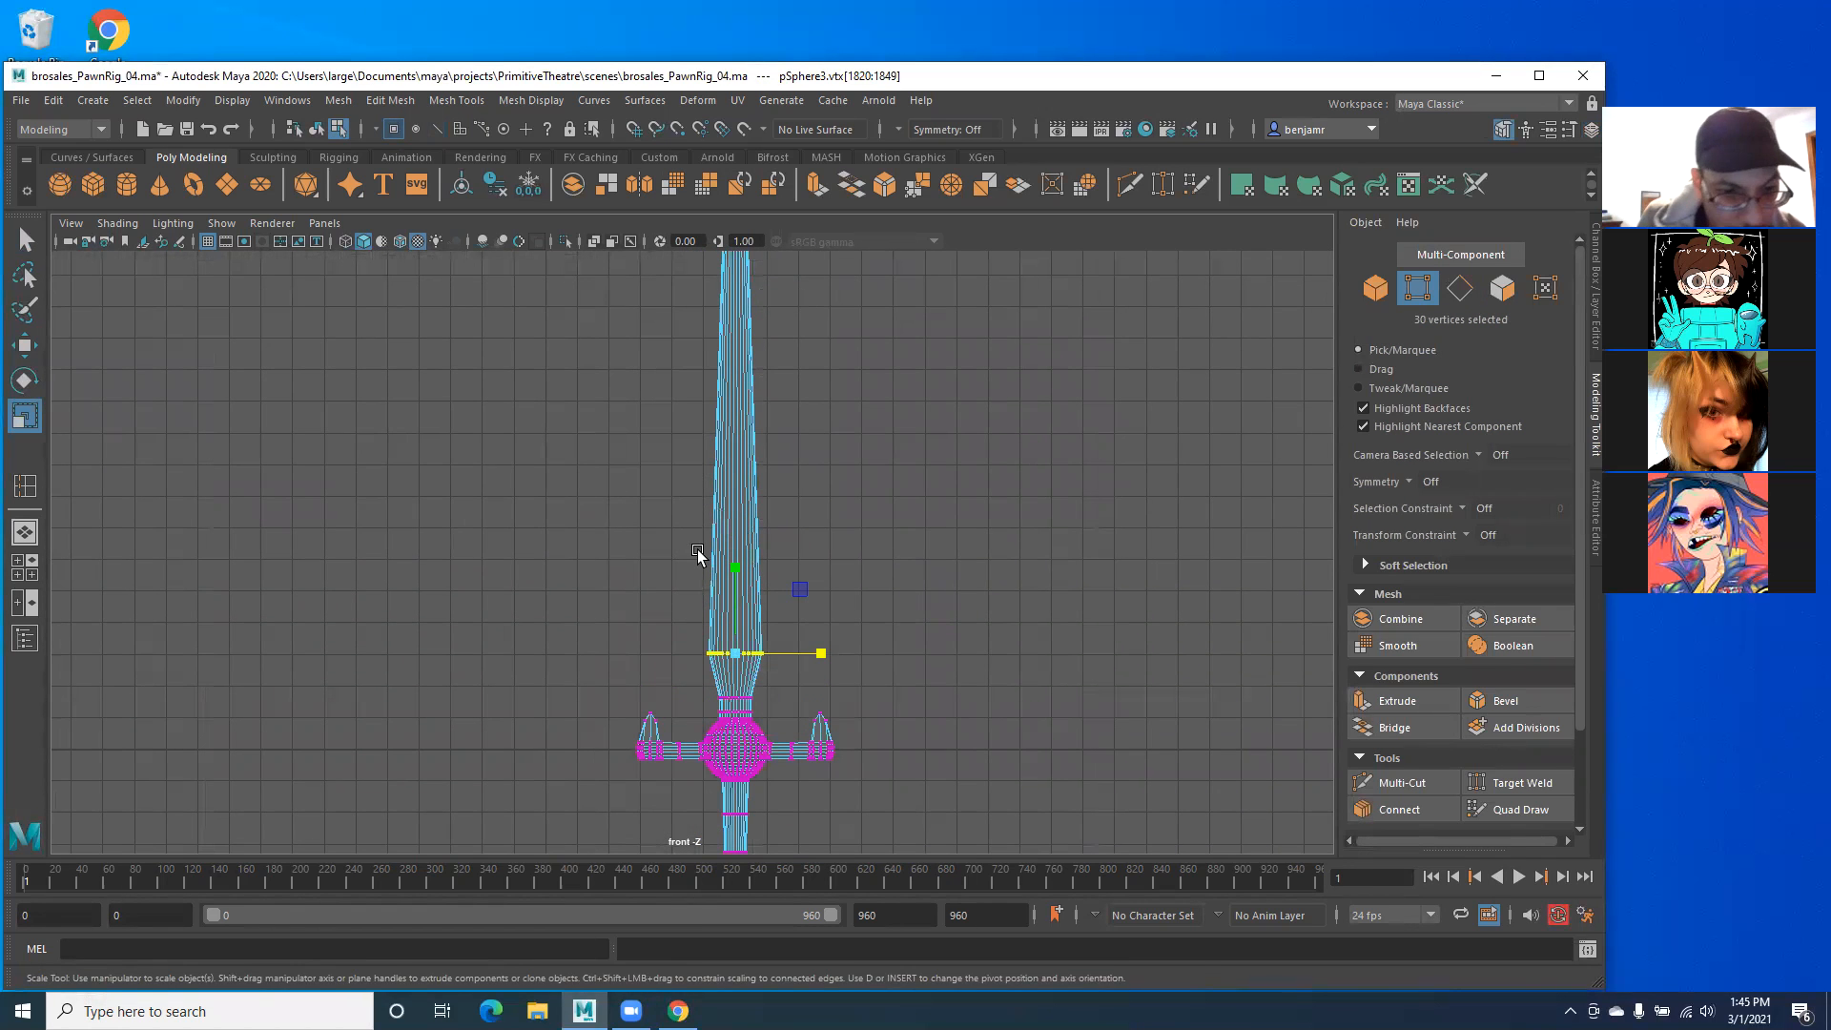
Step: Lower the widened vertex ring toward the central sphere and widen it further along X
key("w")
left_click_drag(736, 560, 732, 582)
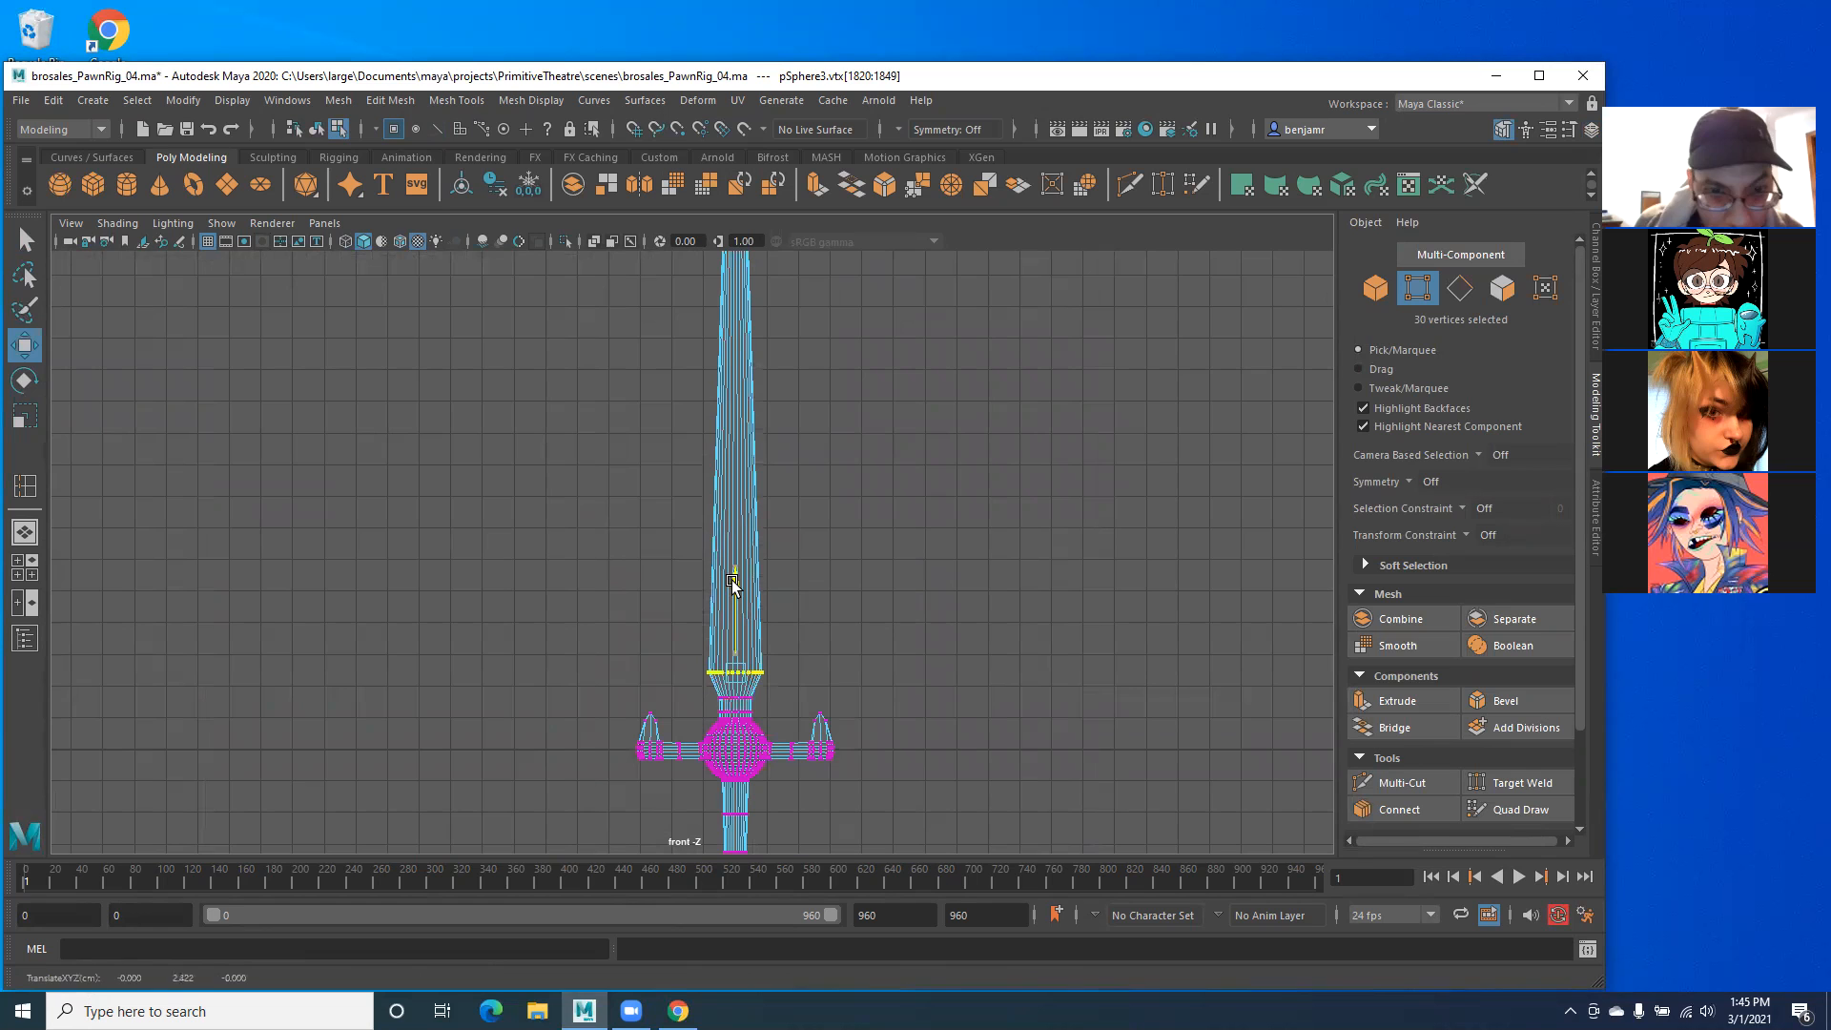
key("r")
left_click_drag(814, 675, 835, 670)
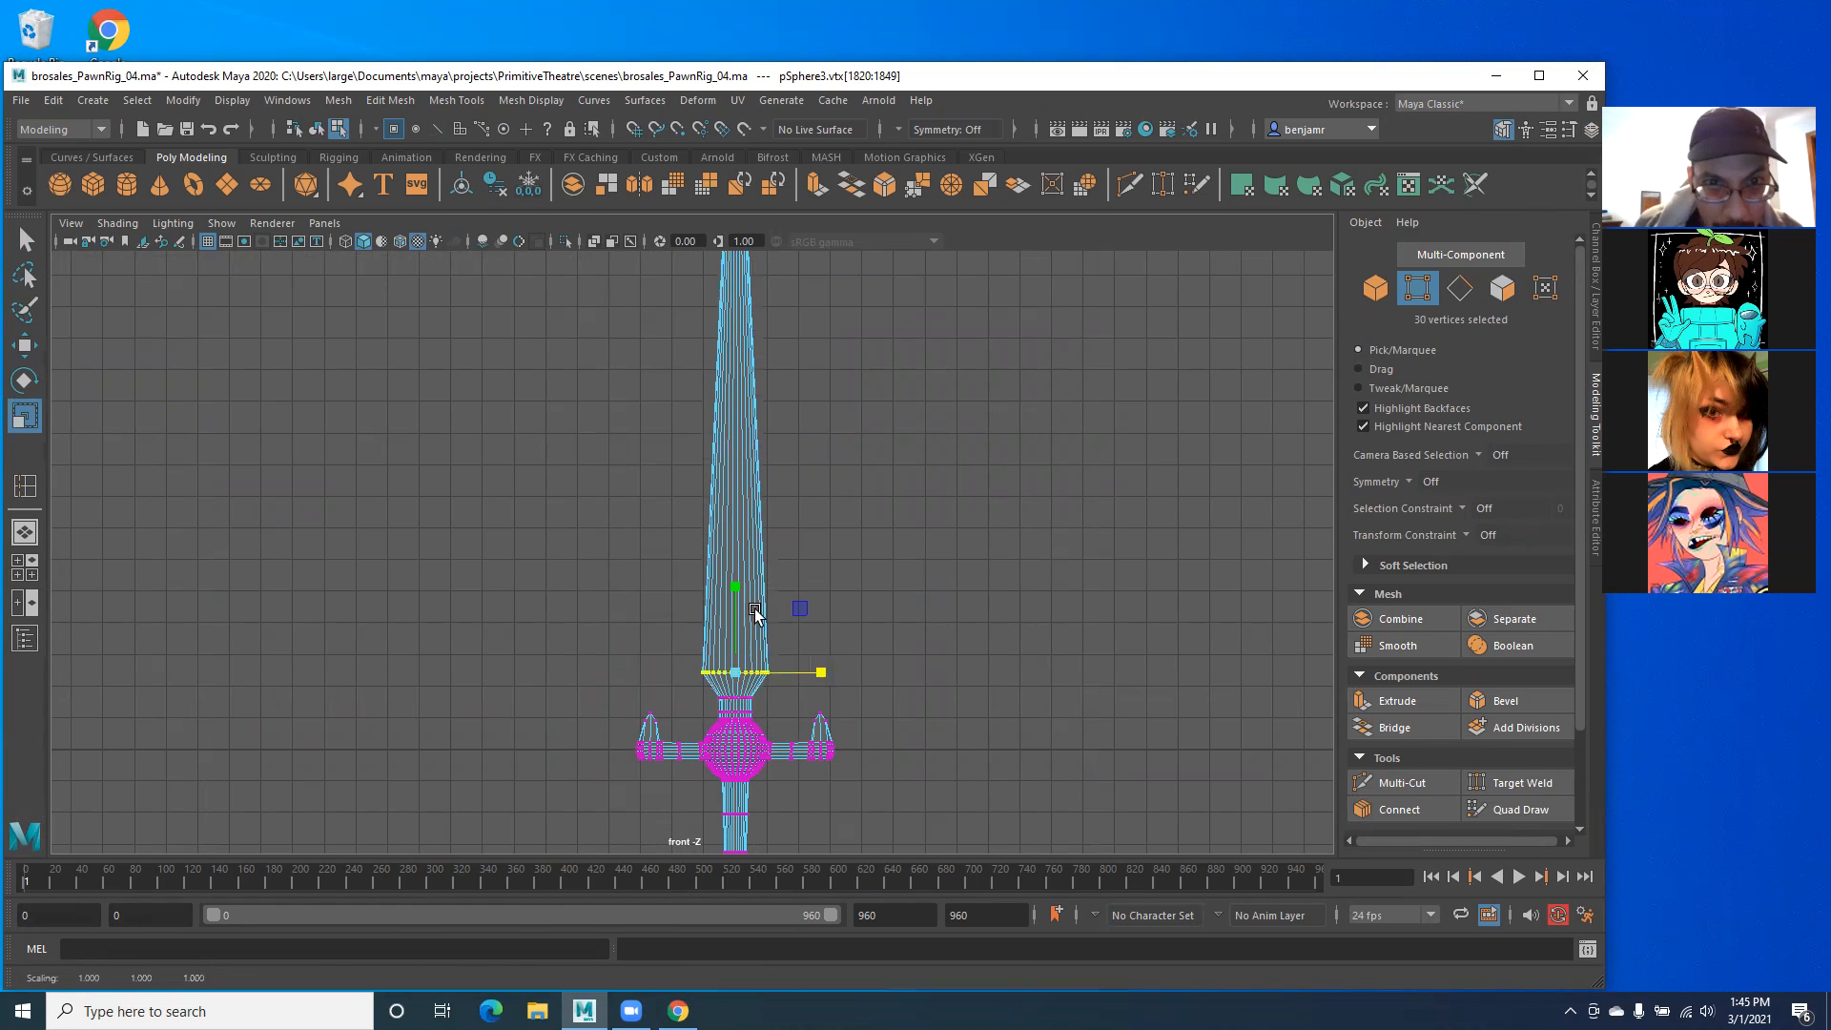
Step: Return the mesh to object mode and examine the tapered blade, arms and lower shaft in the perspective view
right_click_drag(788, 540, 580, 483, "alt")
left_click(716, 554)
right_click_drag(720, 542, 788, 456)
left_click_drag(707, 544, 696, 507, "alt")
key("space")
left_click_drag(576, 535, 646, 524, "alt")
right_click(663, 486)
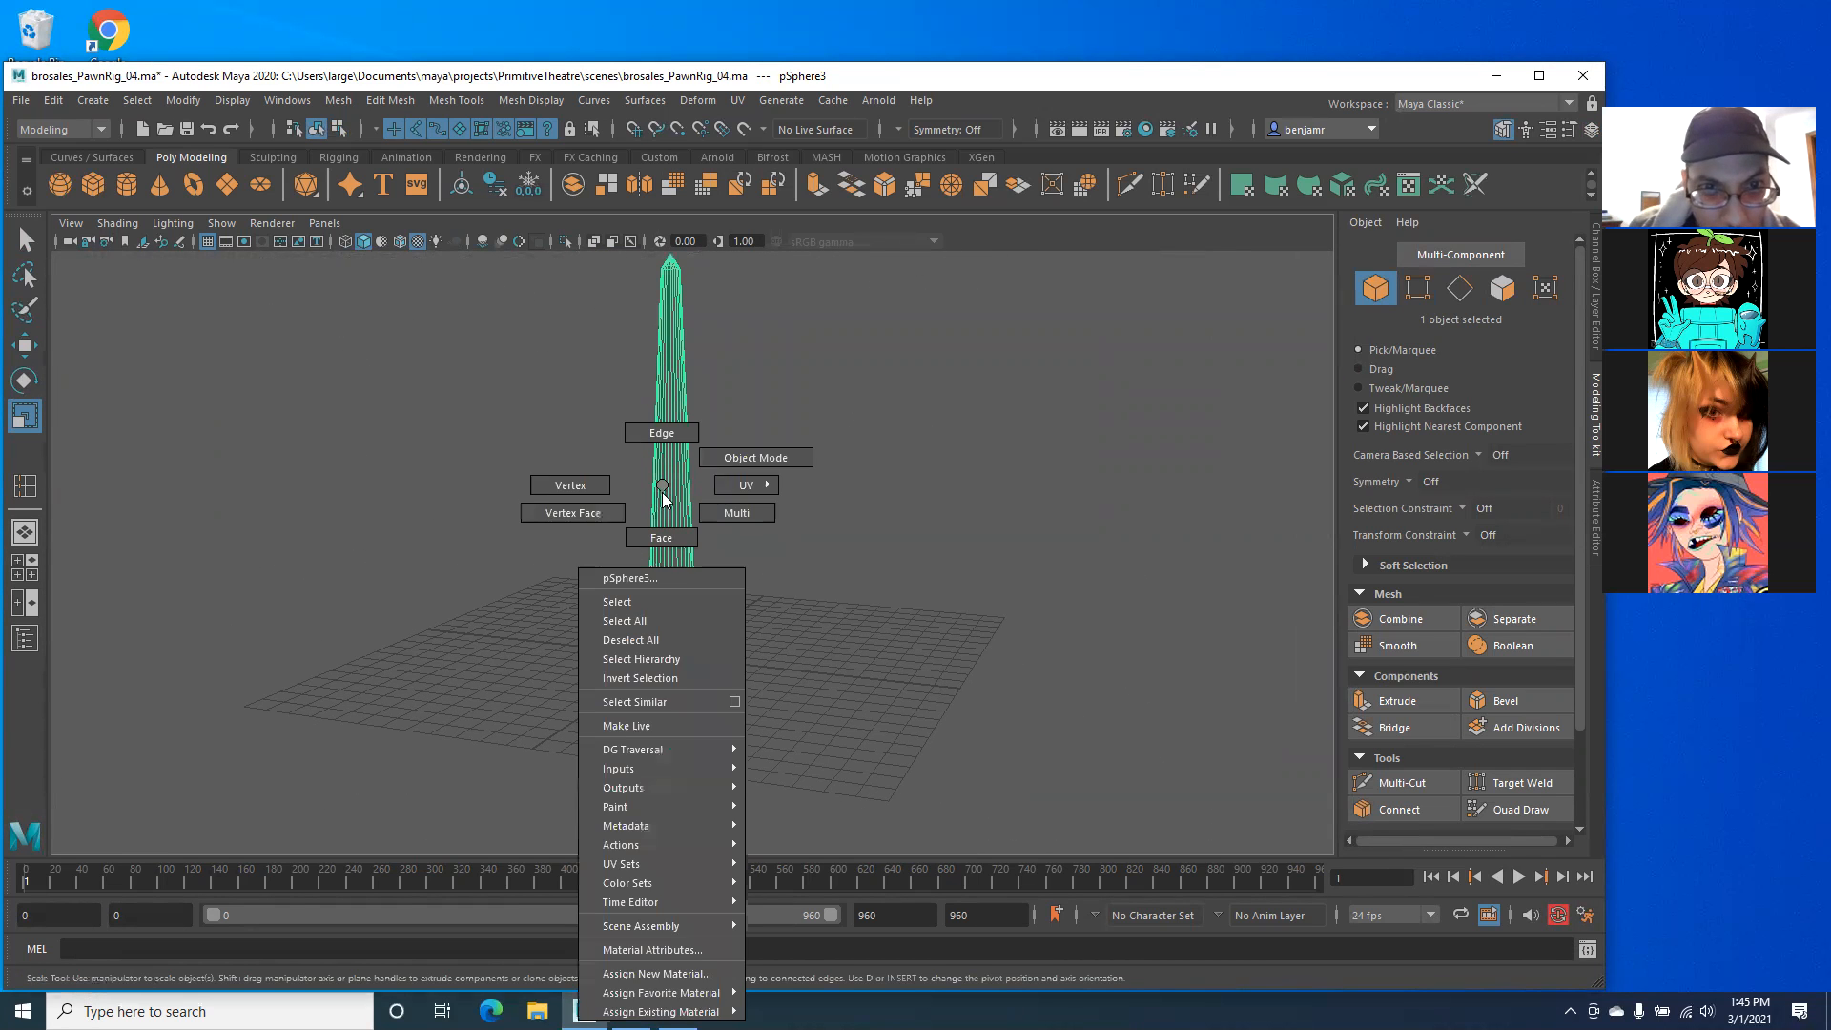
left_click(727, 460)
left_click(708, 511)
left_click(659, 559)
middle_click_drag(624, 580, 614, 544, "alt")
right_click_drag(614, 544, 638, 576, "alt")
middle_click_drag(638, 576, 648, 469, "alt")
right_click_drag(683, 707, 698, 774, "alt")
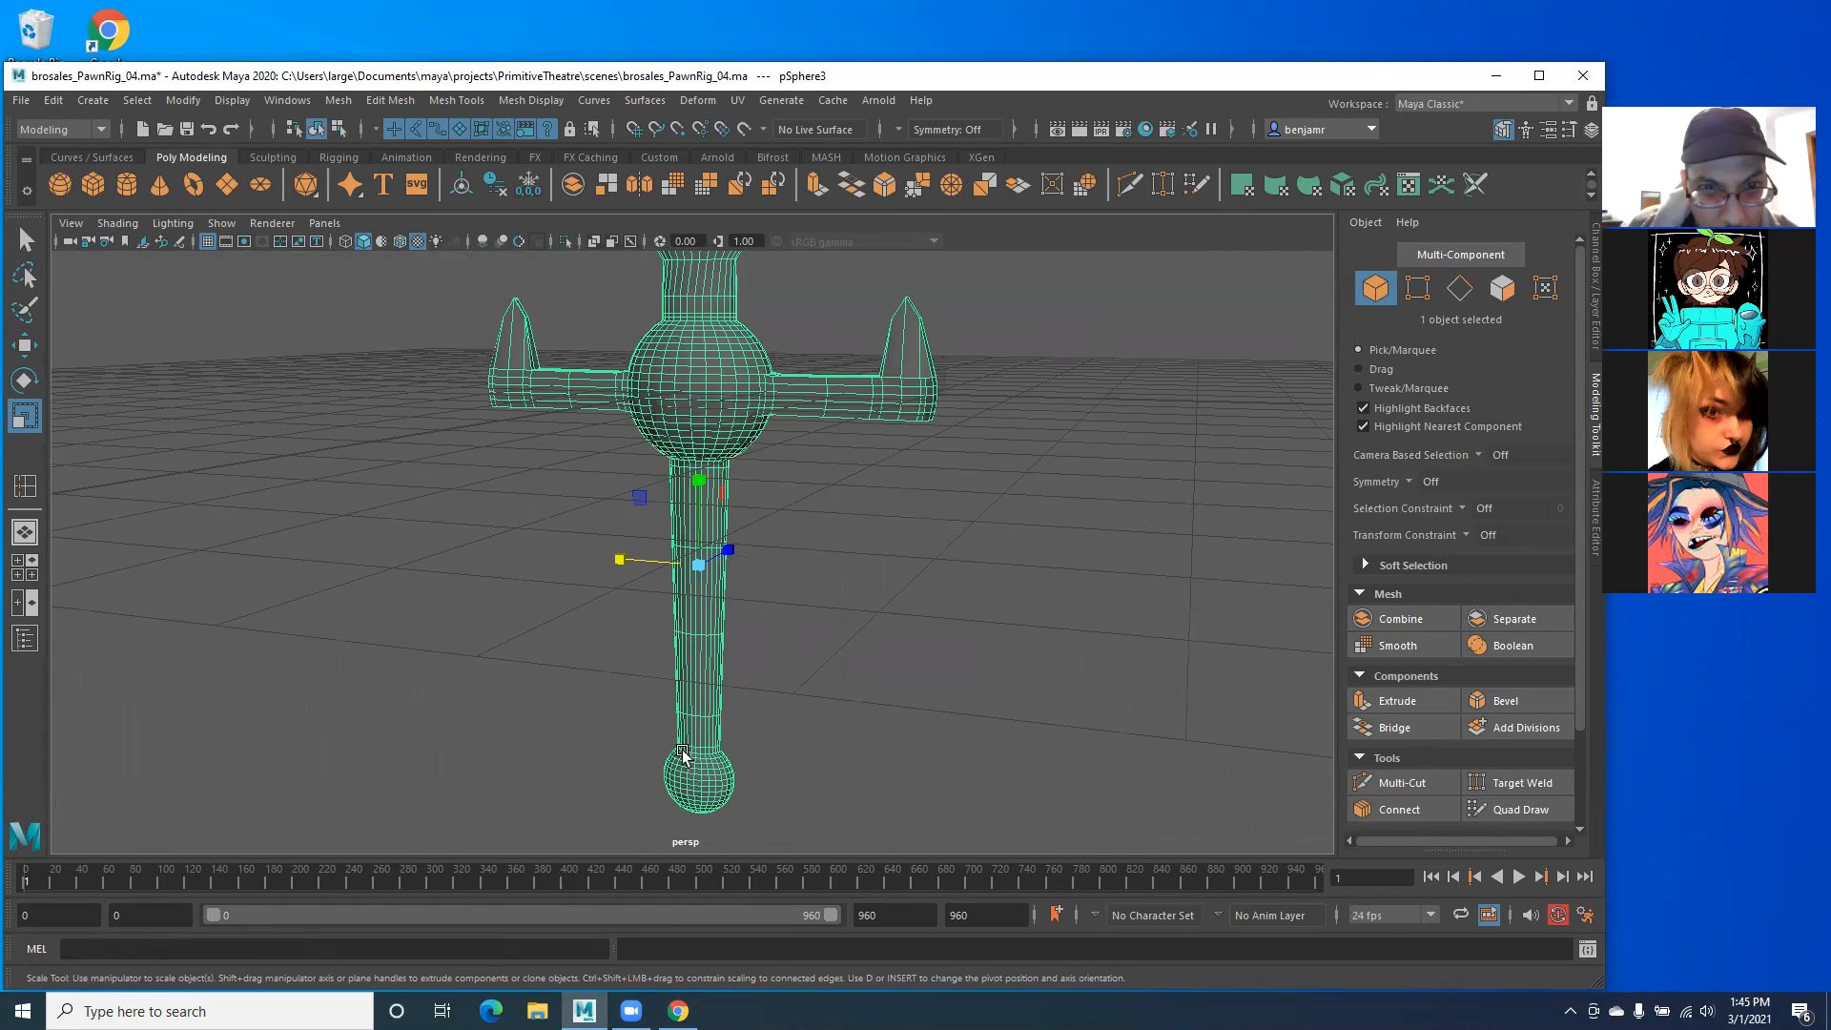
Step: Select the edge loop at the flared base of the blade's neck, just above the central sphere, and narrow it along Z
left_click_drag(671, 701, 745, 512, "alt")
scroll(773, 499, "up", 2)
middle_click_drag(773, 499, 585, 577, "alt")
scroll(584, 576, "up", 3)
left_click_drag(585, 576, 693, 579, "alt")
scroll(693, 579, "up", 4)
middle_click_drag(735, 613, 797, 658, "alt")
left_click_drag(798, 659, 818, 654, "alt")
right_click_drag(735, 484, 733, 434)
double_click(746, 601)
left_click_drag(776, 606, 846, 629, "alt")
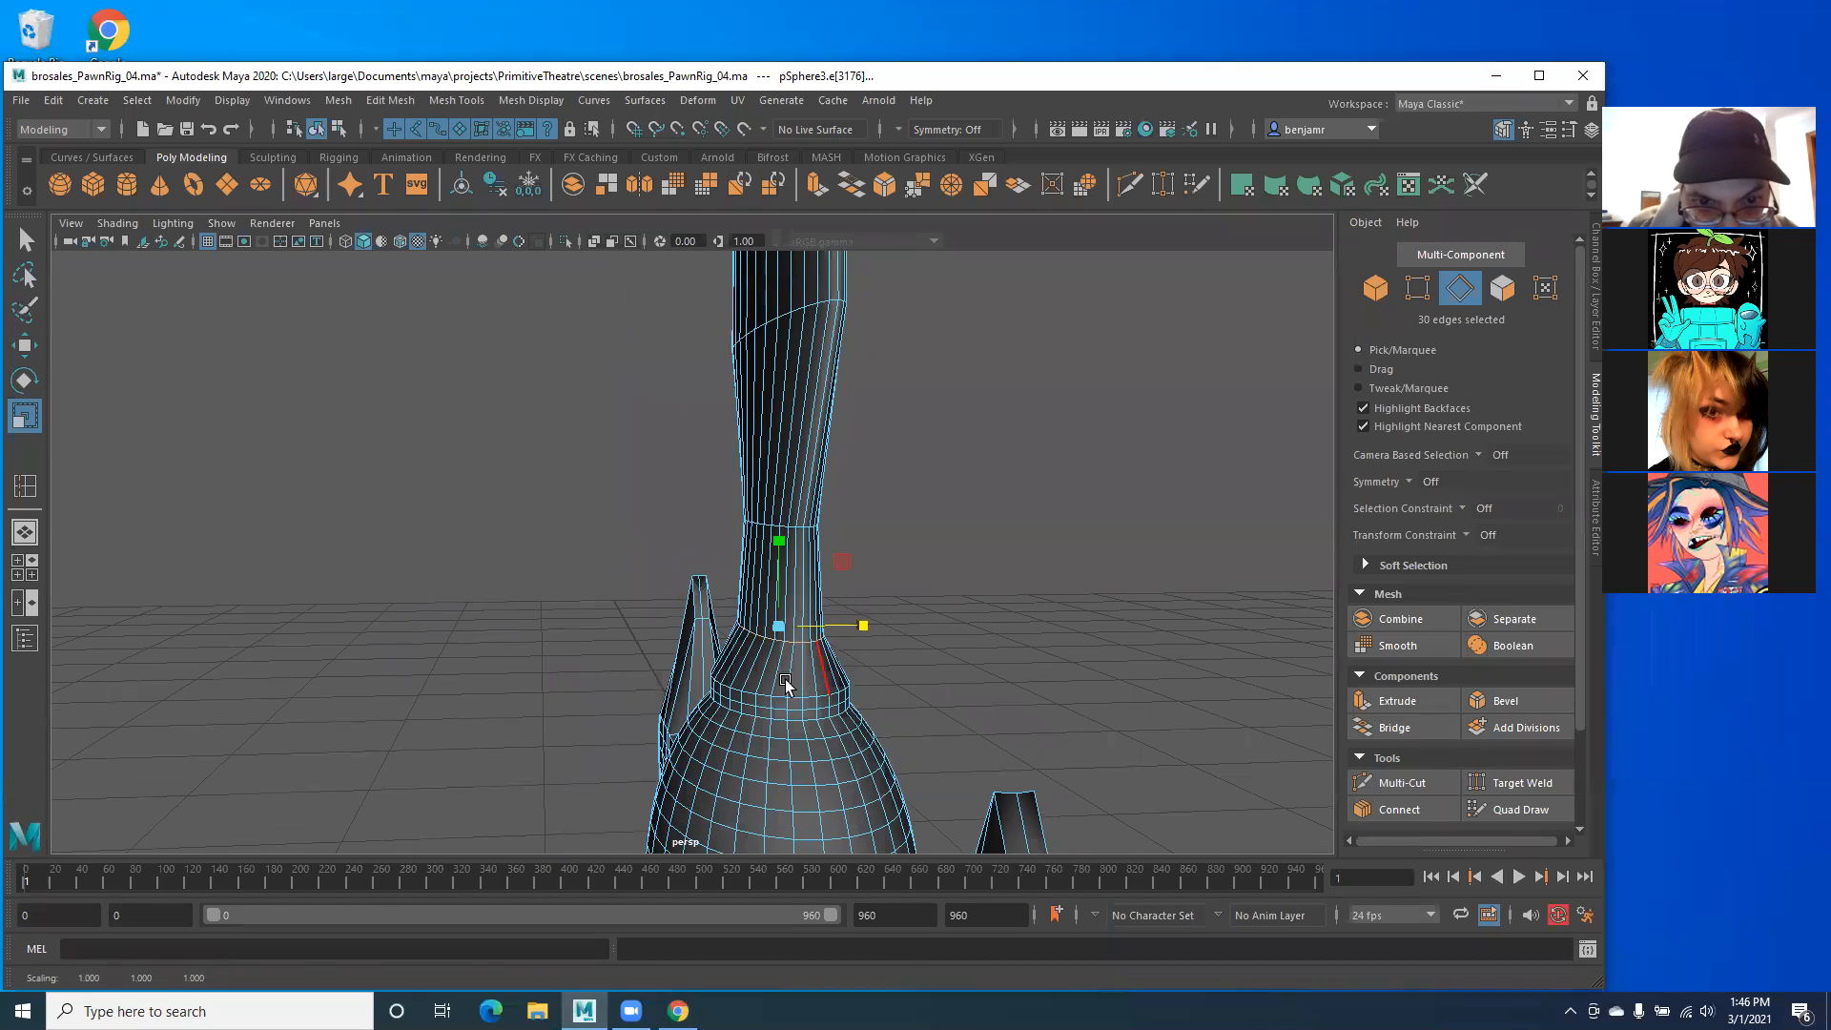
double_click(765, 701)
left_click_drag(862, 675, 827, 684)
left_click_drag(823, 679, 822, 679)
Step: Select the next edge loop up on the blade's neck and narrow it slightly along Z
left_click_drag(625, 616, 707, 655, "alt")
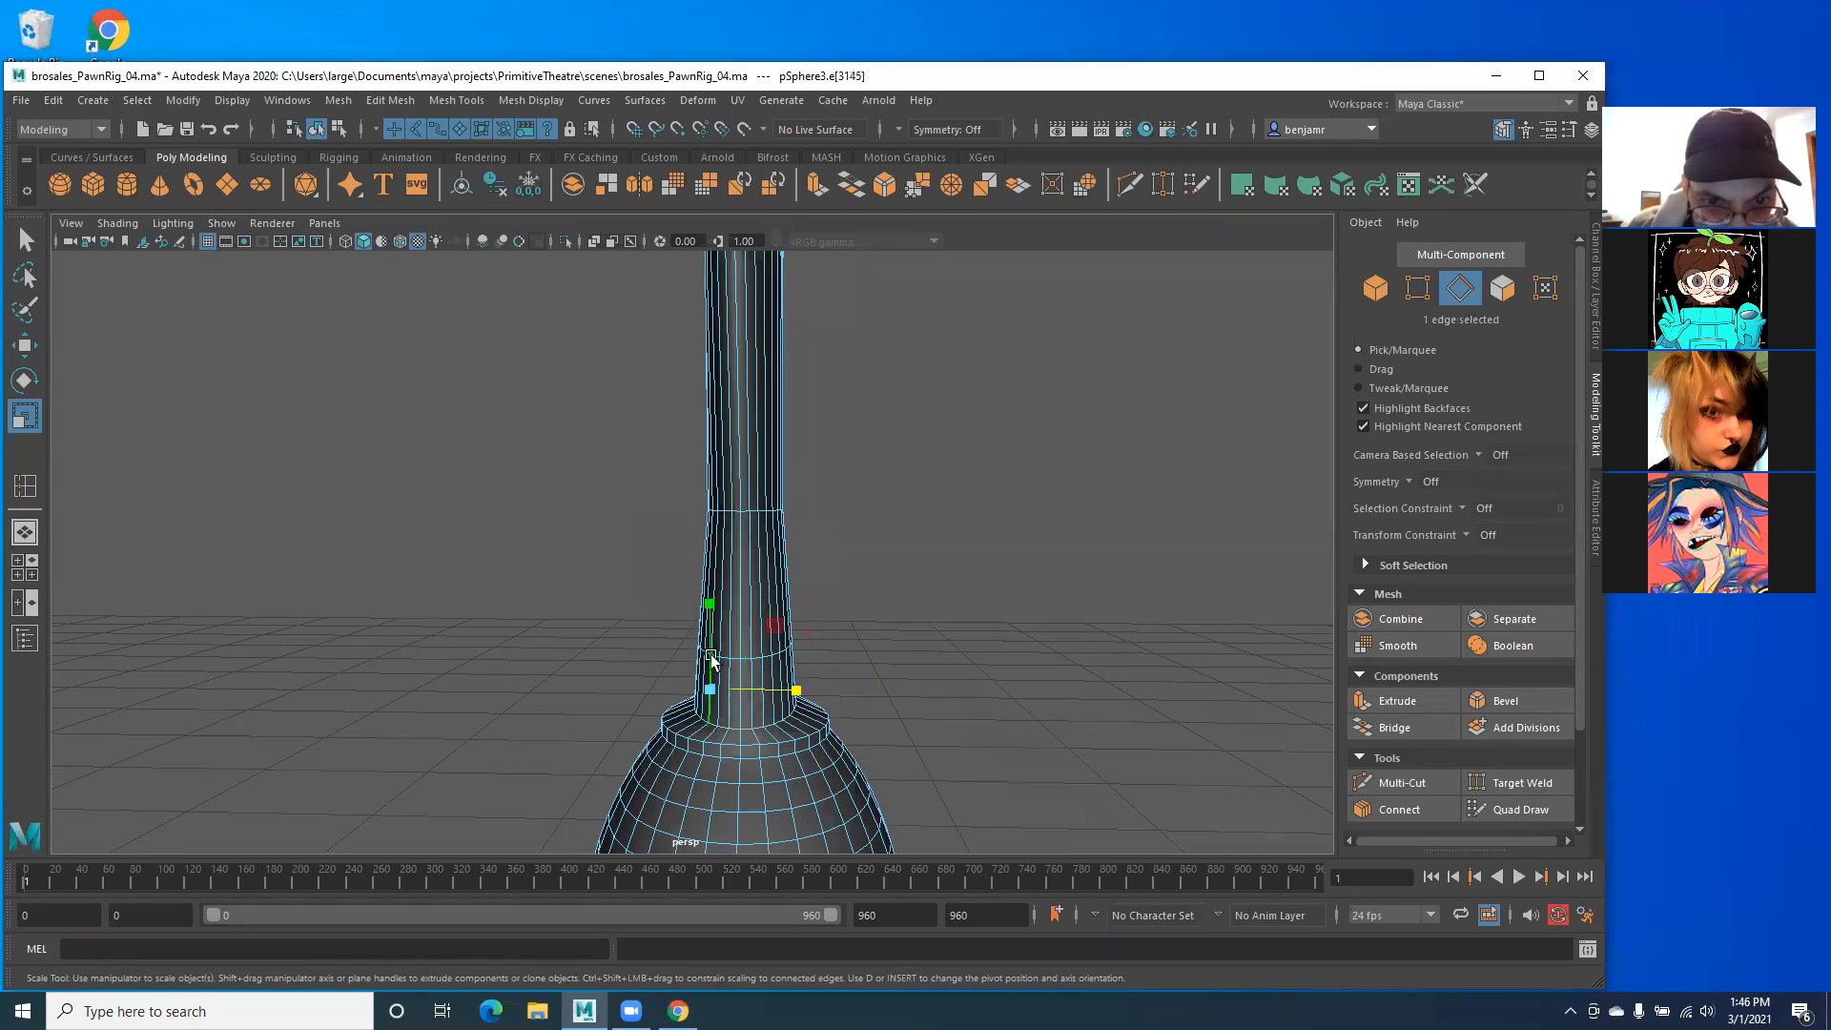
double_click(731, 658)
double_click(742, 659)
left_click_drag(822, 645, 818, 646)
Step: Insert an edge loop in the flared transition between the neck and the blade, and return the mesh to object mode
scroll(483, 597, "down", 3)
left_click_drag(479, 603, 734, 588, "alt")
scroll(706, 512, "up", 4)
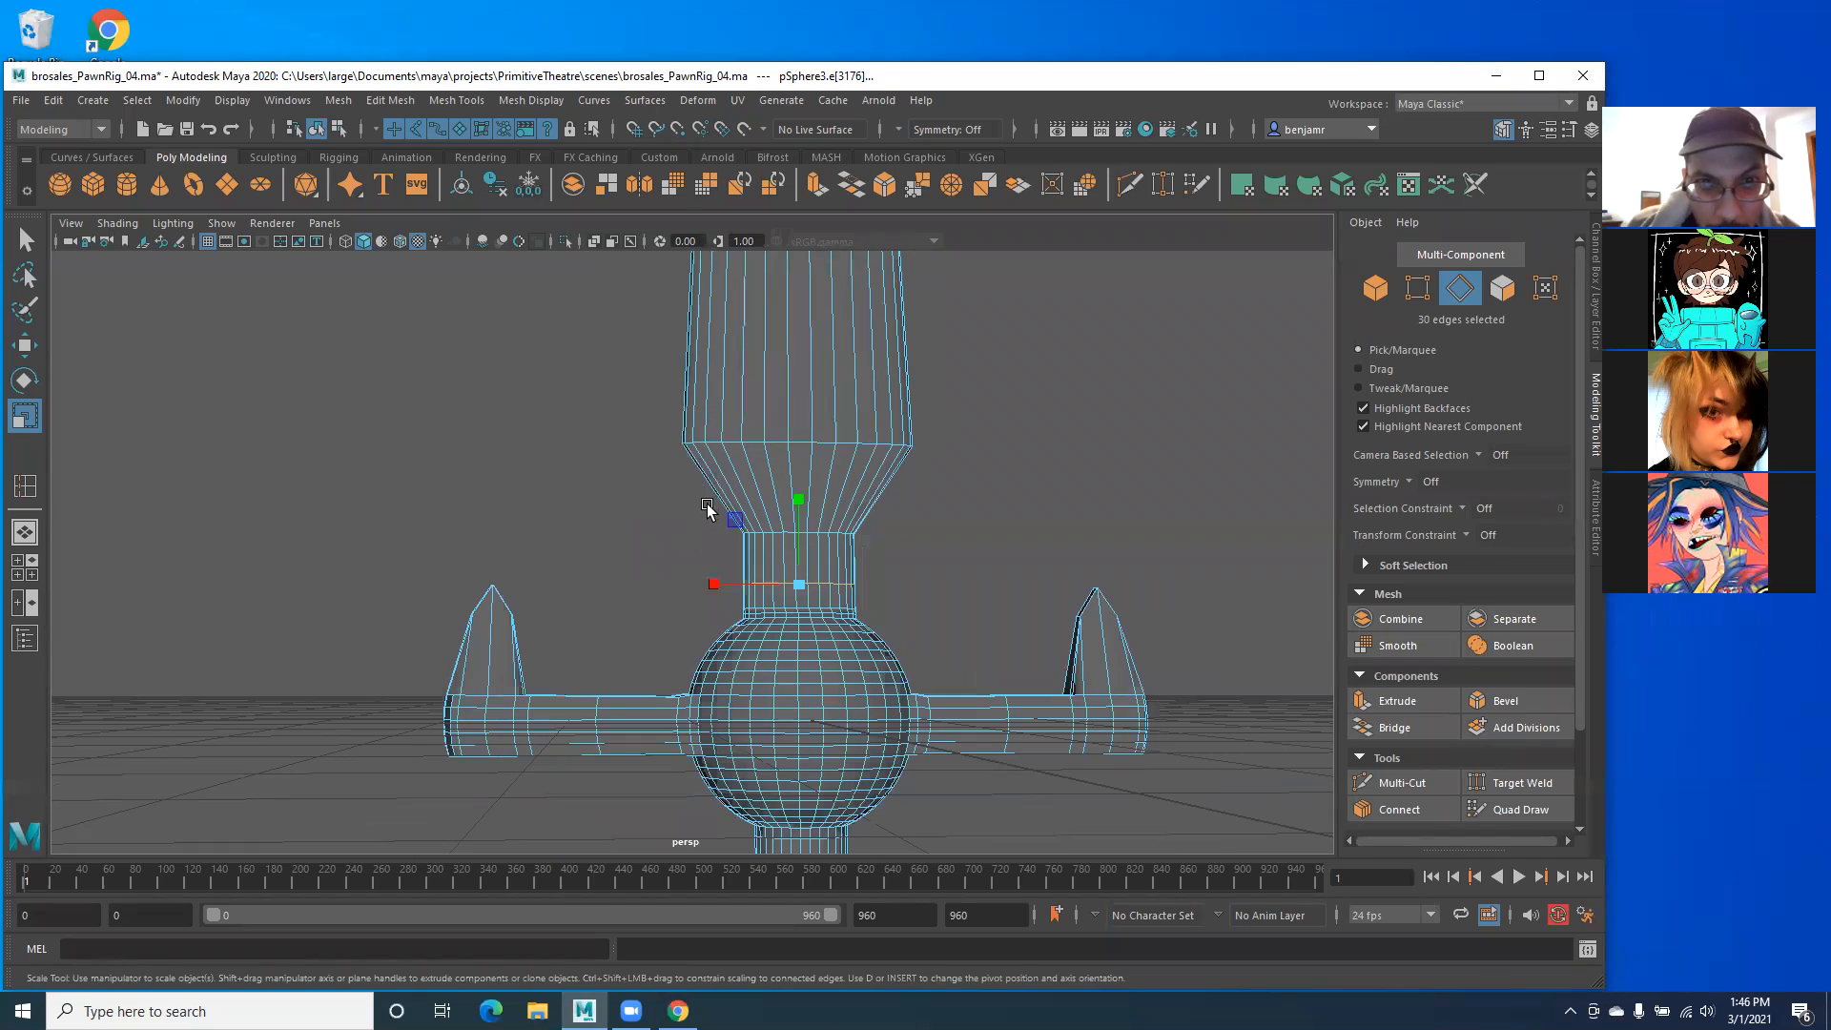
scroll(811, 652, "up", 2)
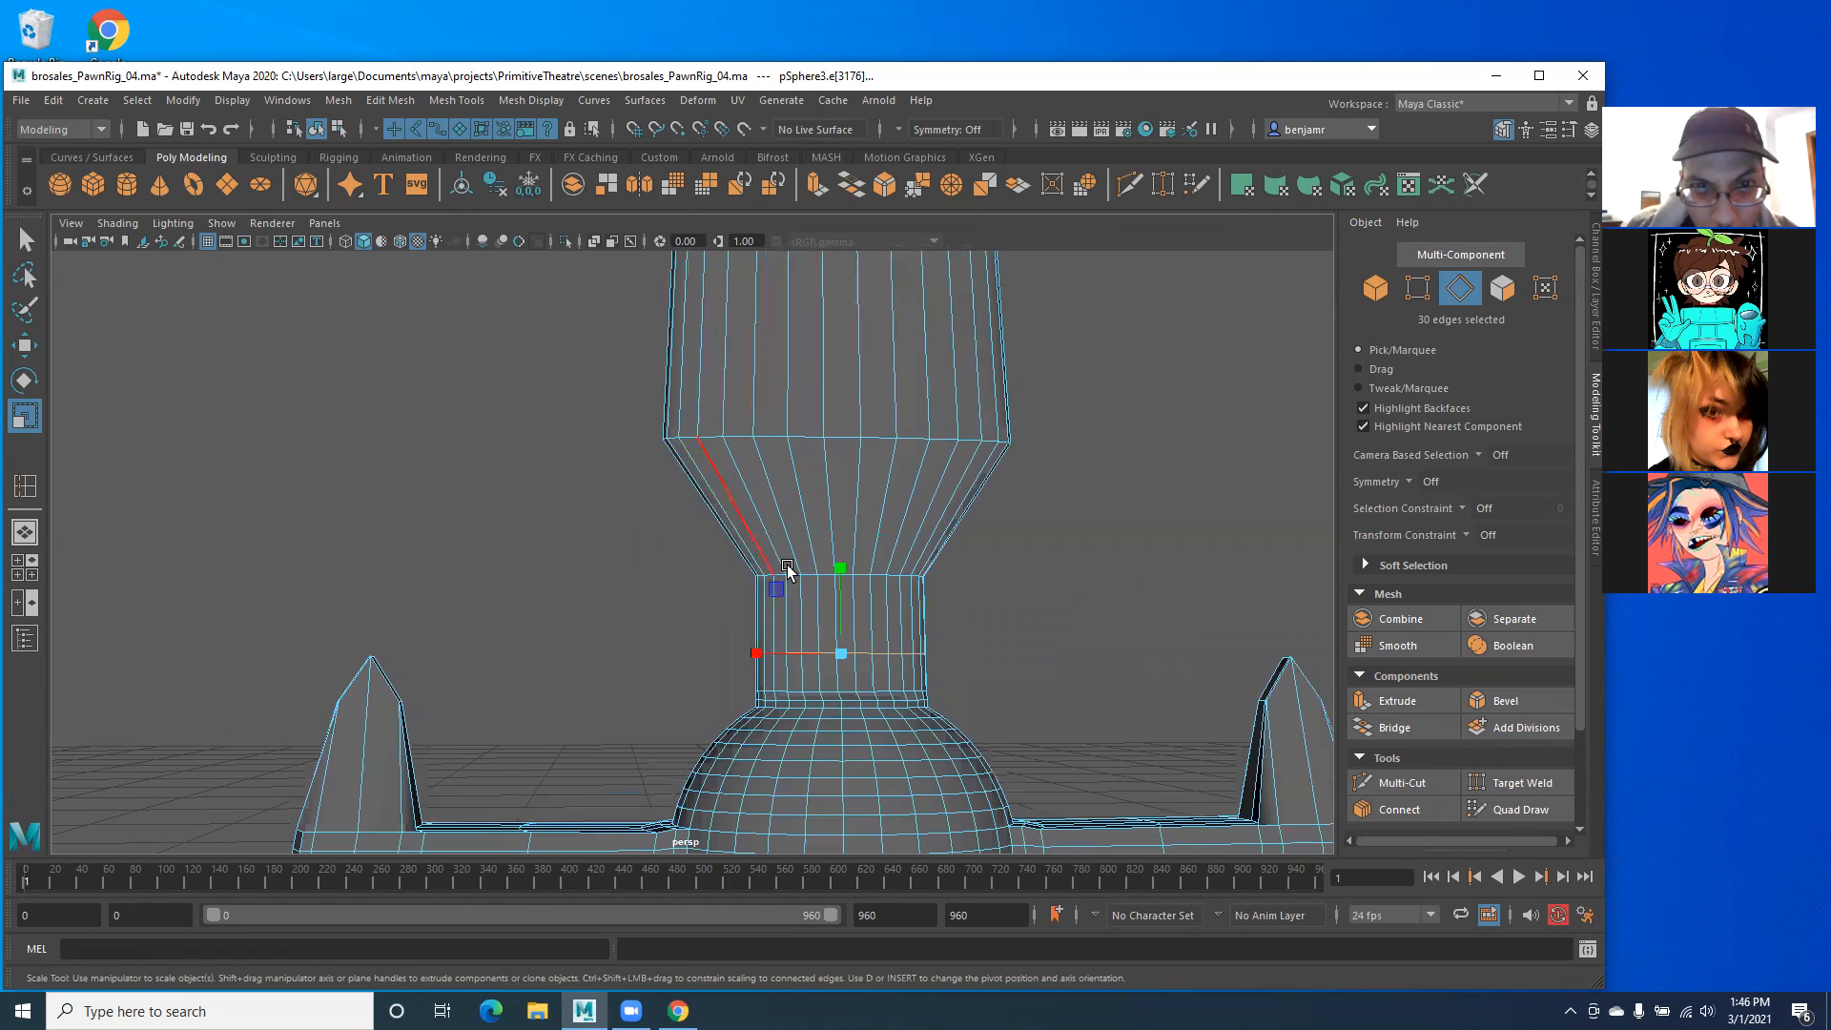
scroll(754, 564, "up", 1)
scroll(754, 564, "up", 2)
right_click_drag(798, 485, 688, 471)
left_click_drag(654, 475, 740, 448, "alt")
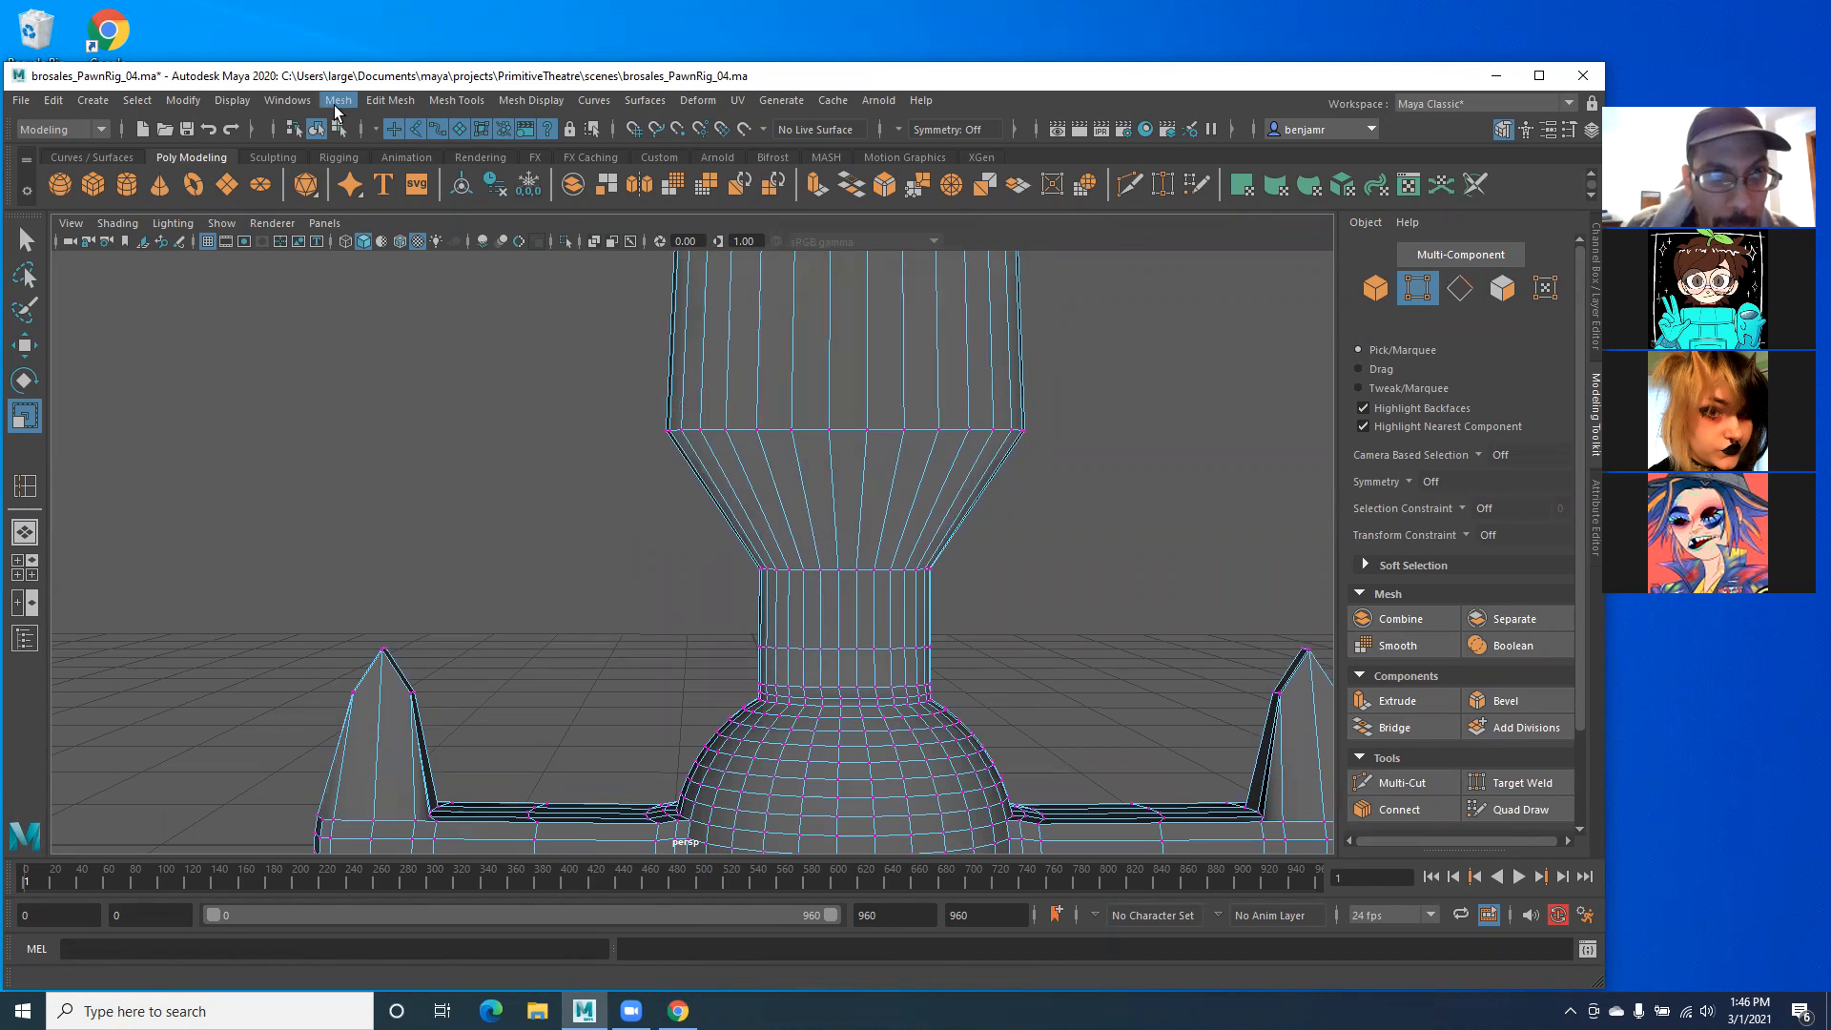
right_click_drag(728, 422, 727, 361)
left_click(685, 367)
left_click(391, 100)
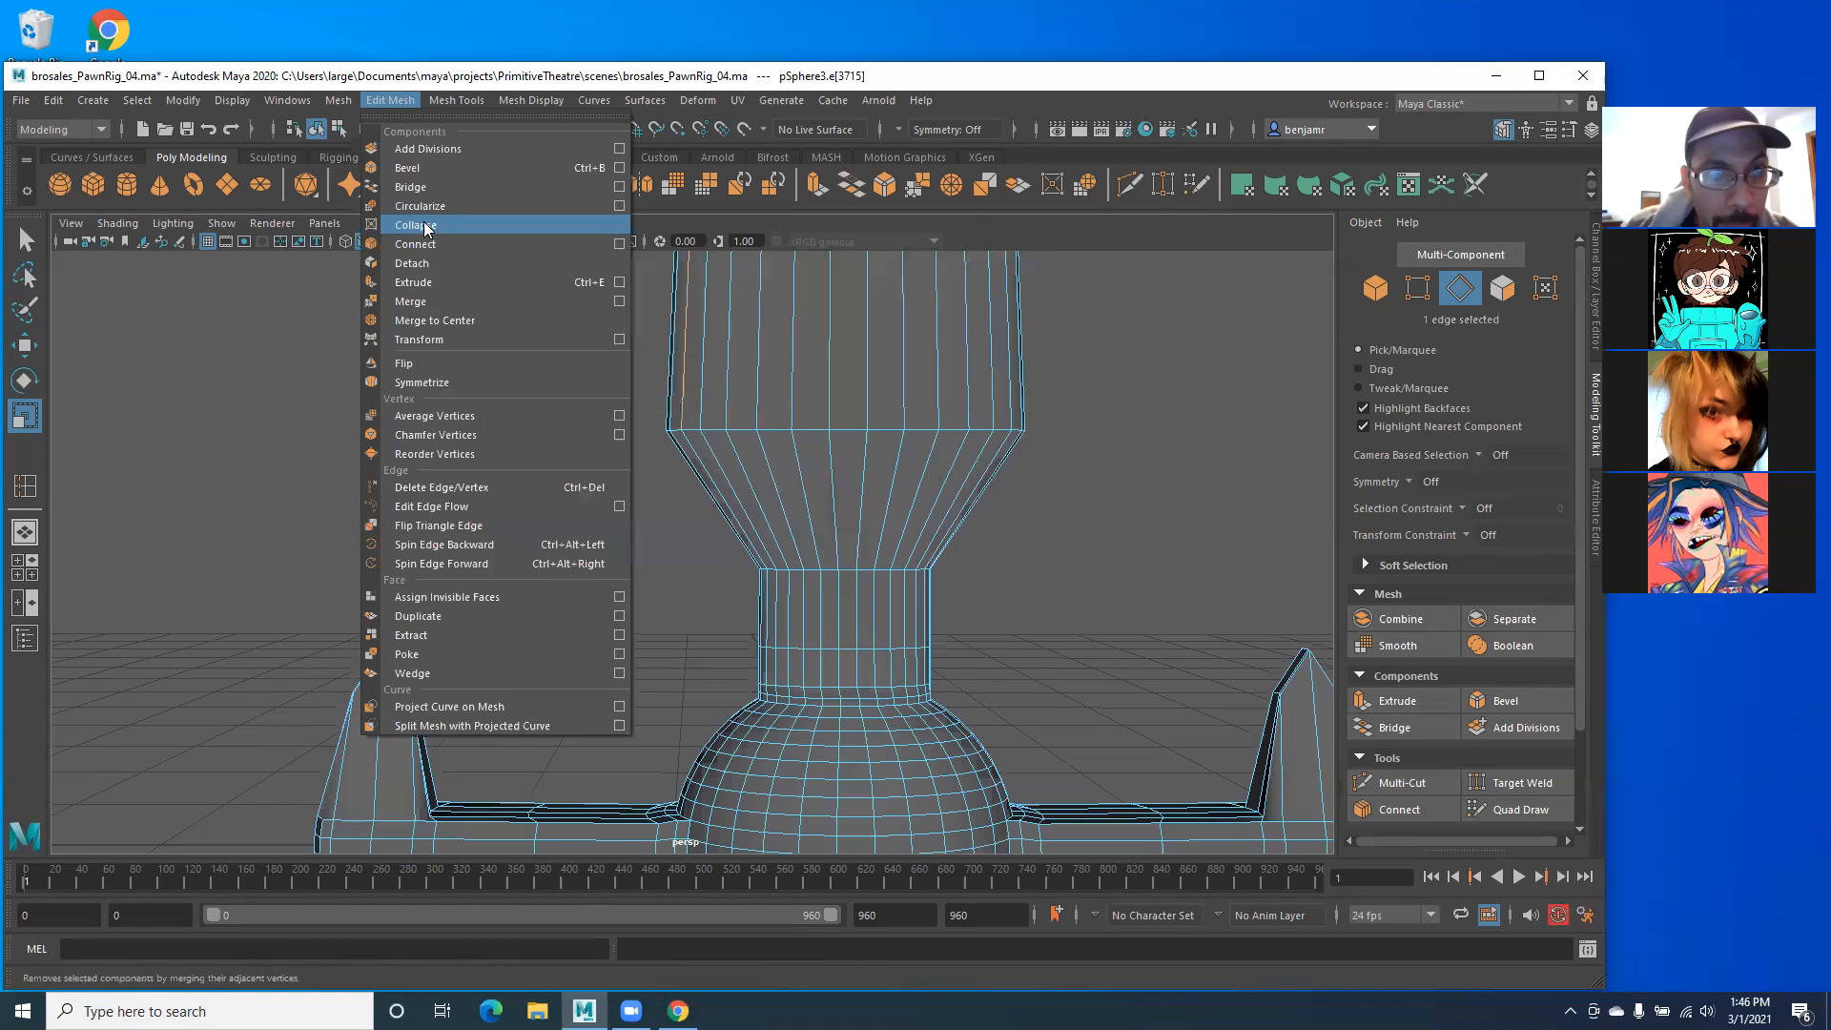
mouse_move(461, 94)
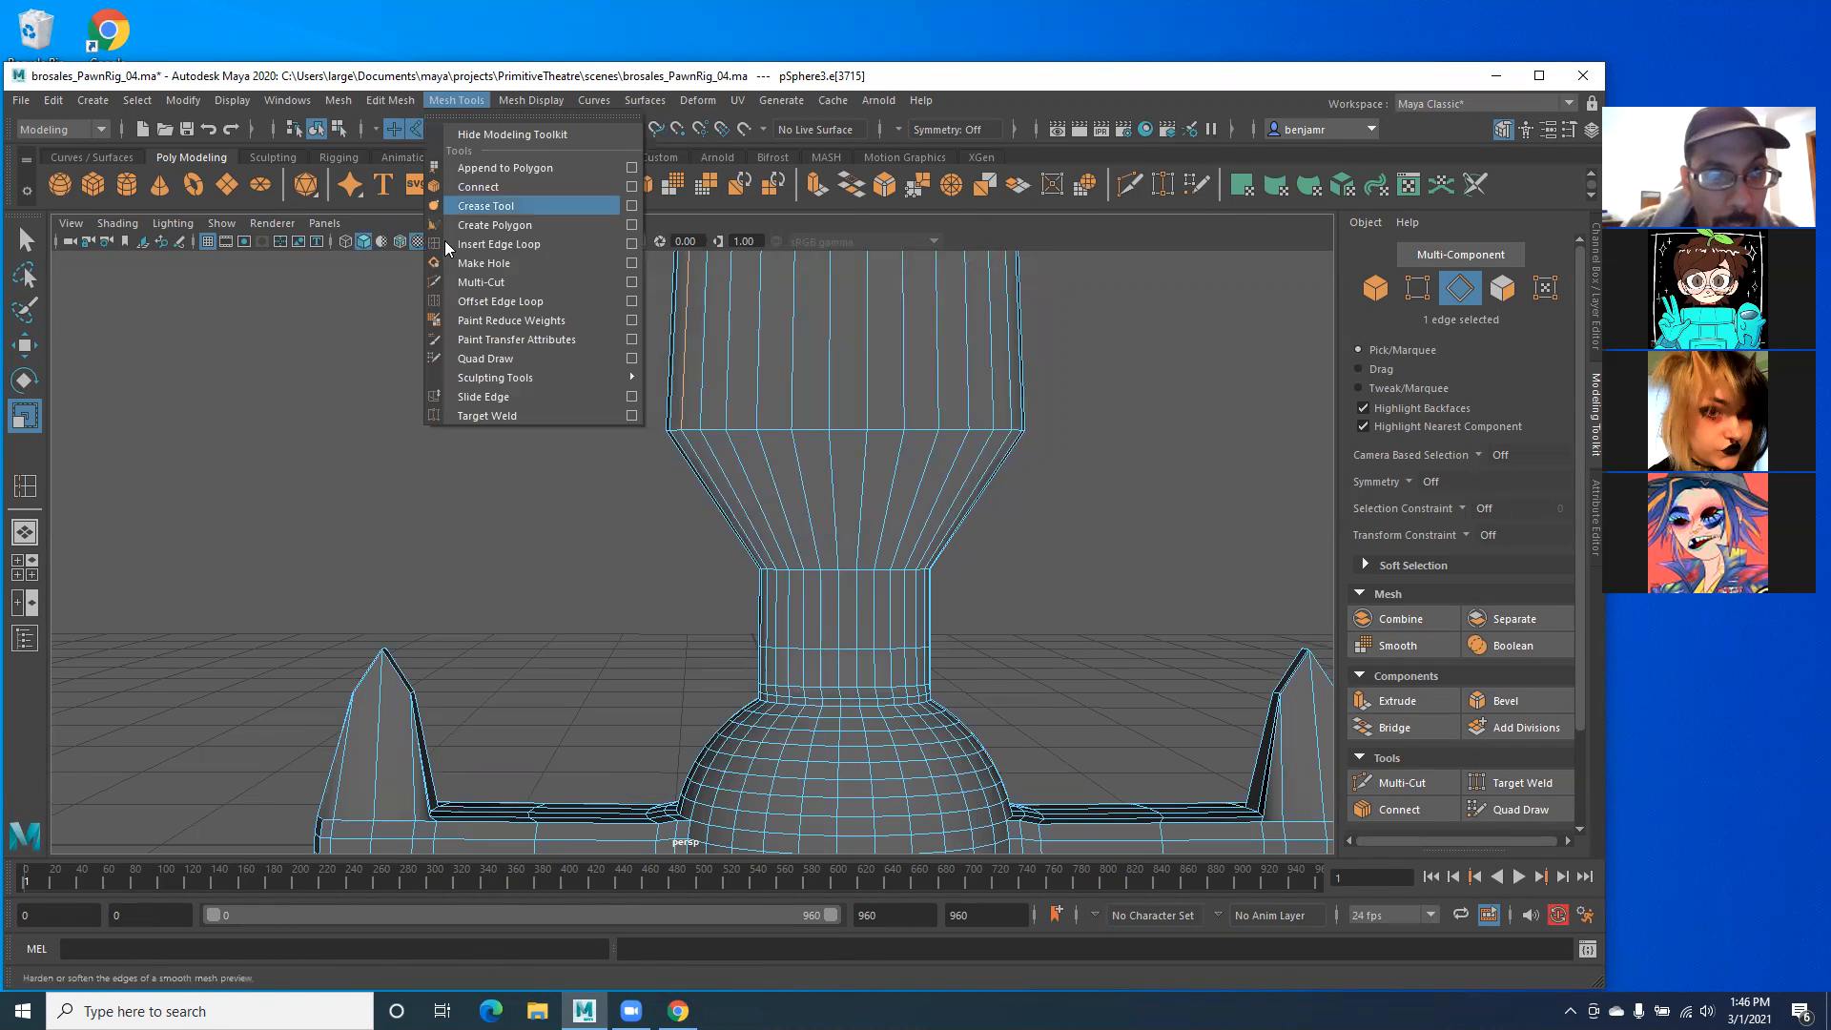
left_click(453, 245)
left_click_drag(752, 485, 775, 497)
key("r")
scroll(485, 469, "down", 6)
right_click_drag(732, 365, 797, 337)
Step: Select the sword mesh, frame it in the perspective view and examine its overall shape from several angles
key("5")
mouse_move(494, 449)
left_mouse_down("alt")
mouse_move(396, 482)
mouse_move(515, 495)
mouse_move(674, 392)
mouse_move(689, 503)
mouse_move(703, 458)
mouse_move(748, 605)
mouse_move(692, 647)
left_mouse_up("alt")
left_click(748, 604)
right_click_drag(692, 646, 721, 701, "alt")
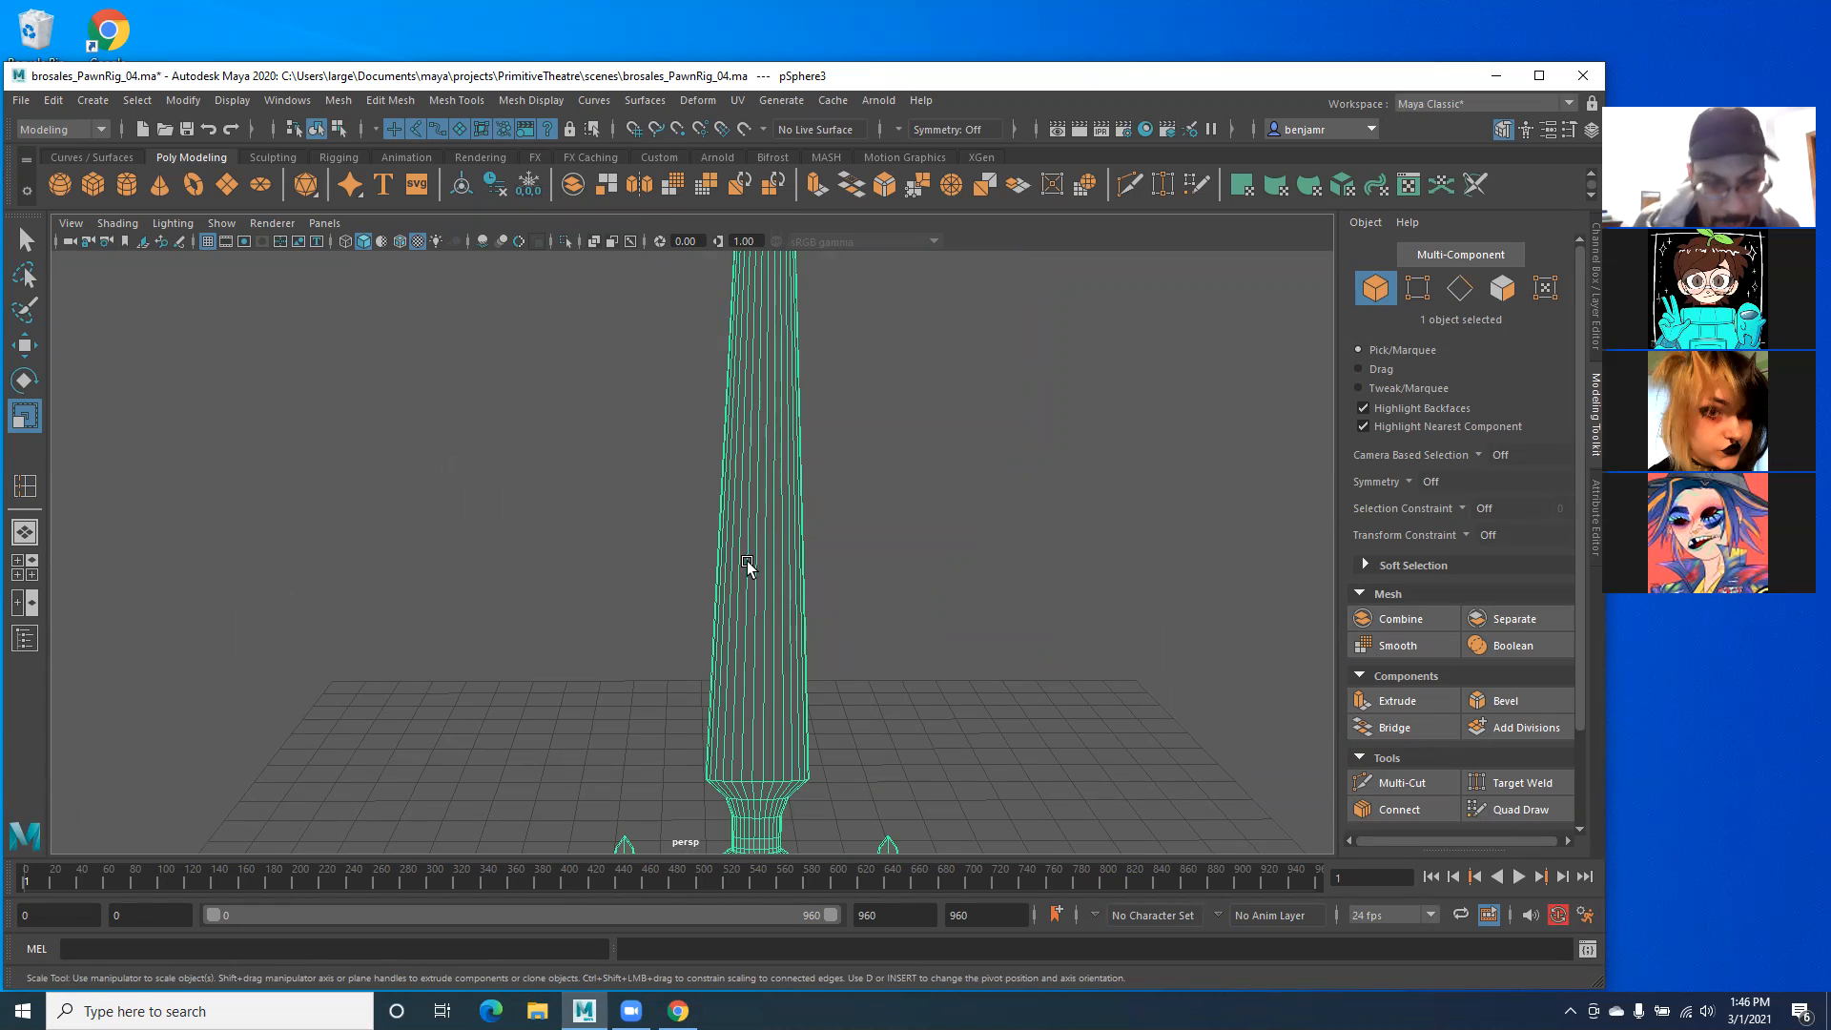
key("f")
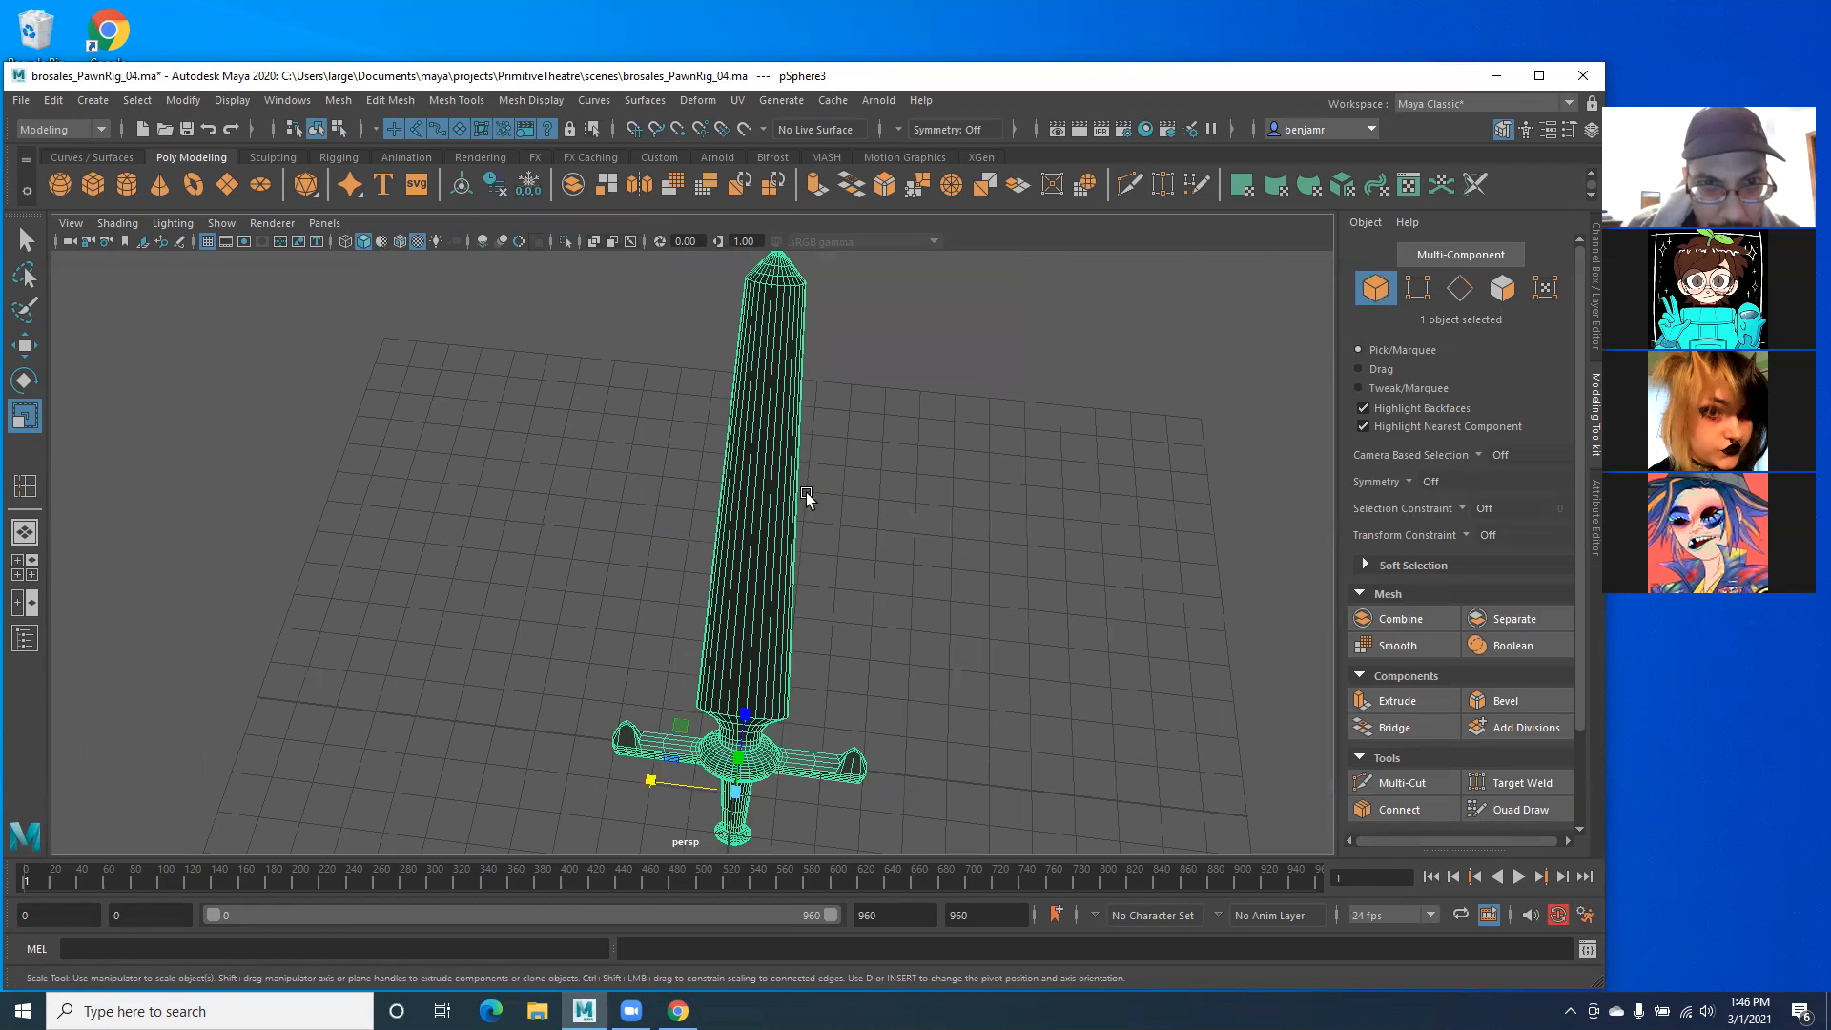
left_click_drag(806, 498, 729, 524, "alt")
left_click_drag(702, 611, 593, 515, "alt")
left_click_drag(599, 582, 784, 531, "alt")
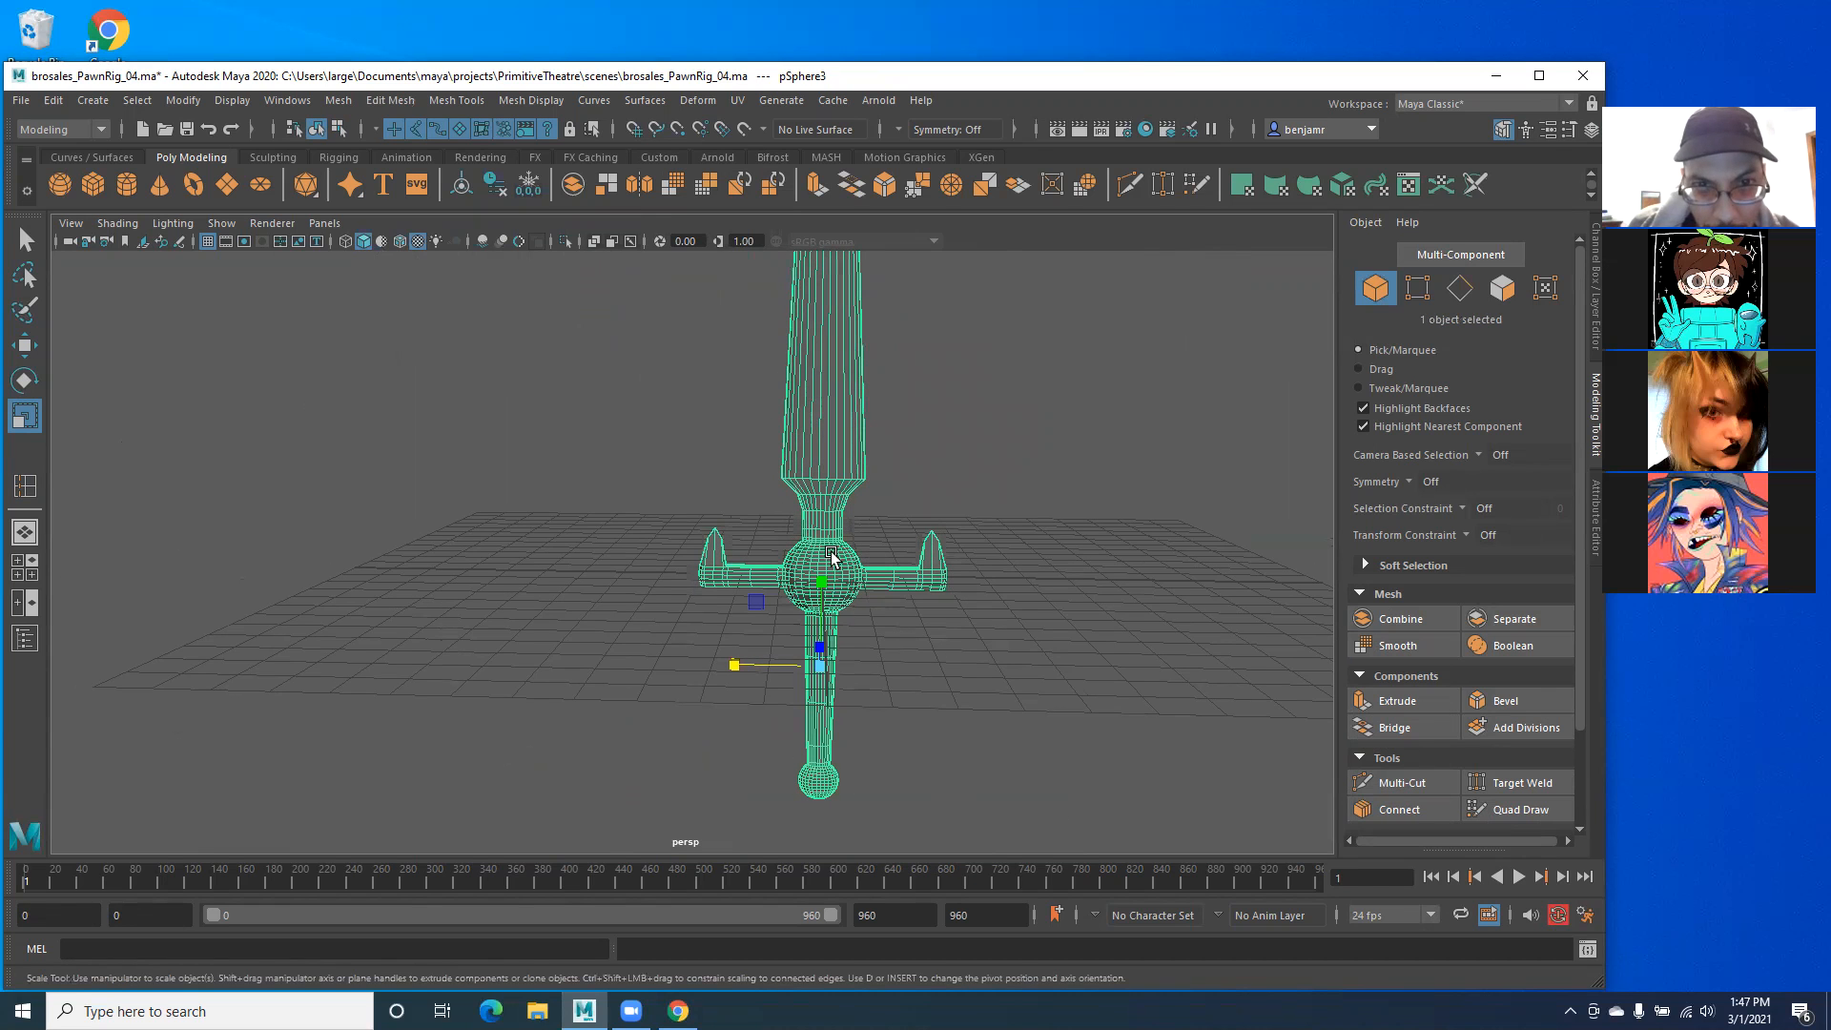
Step: Examine the blade's neck, central sphere, spiked arms and lower shaft up close and from below
scroll(730, 607, "up", 3)
middle_click_drag(731, 608, 666, 584, "alt")
scroll(706, 580, "up", 1)
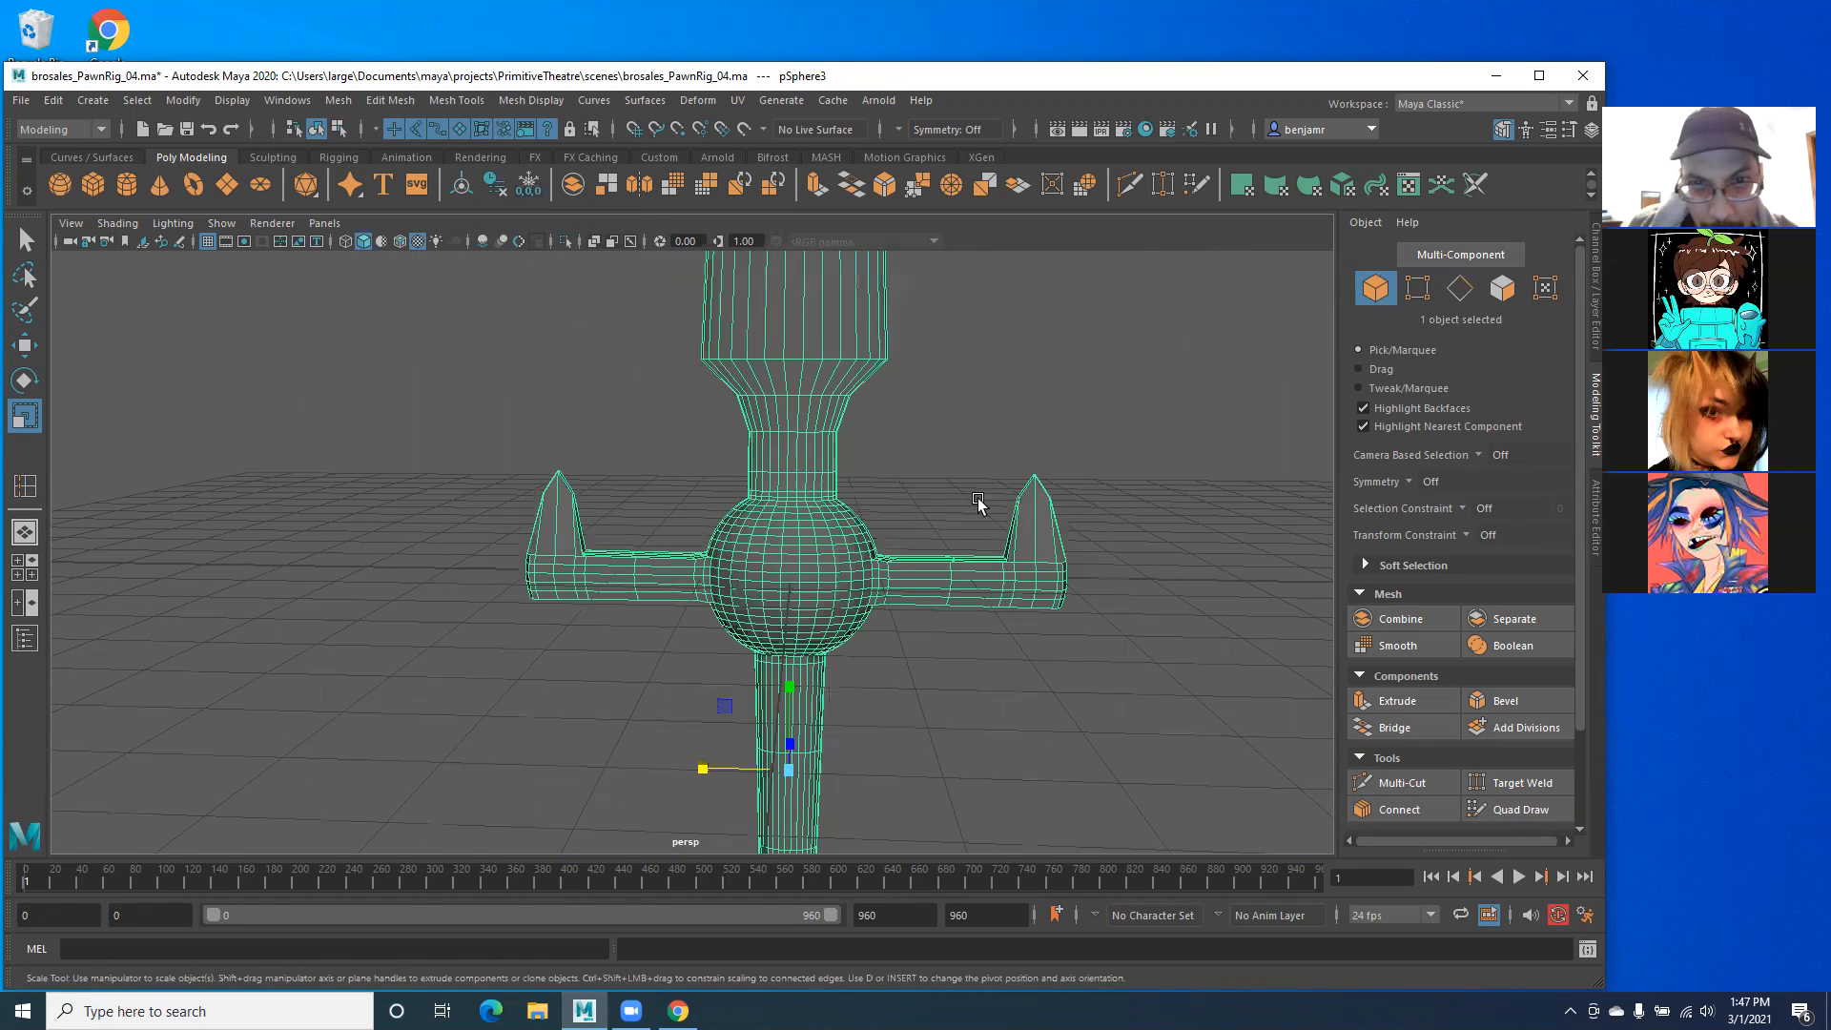
middle_click_drag(978, 502, 997, 546, "alt")
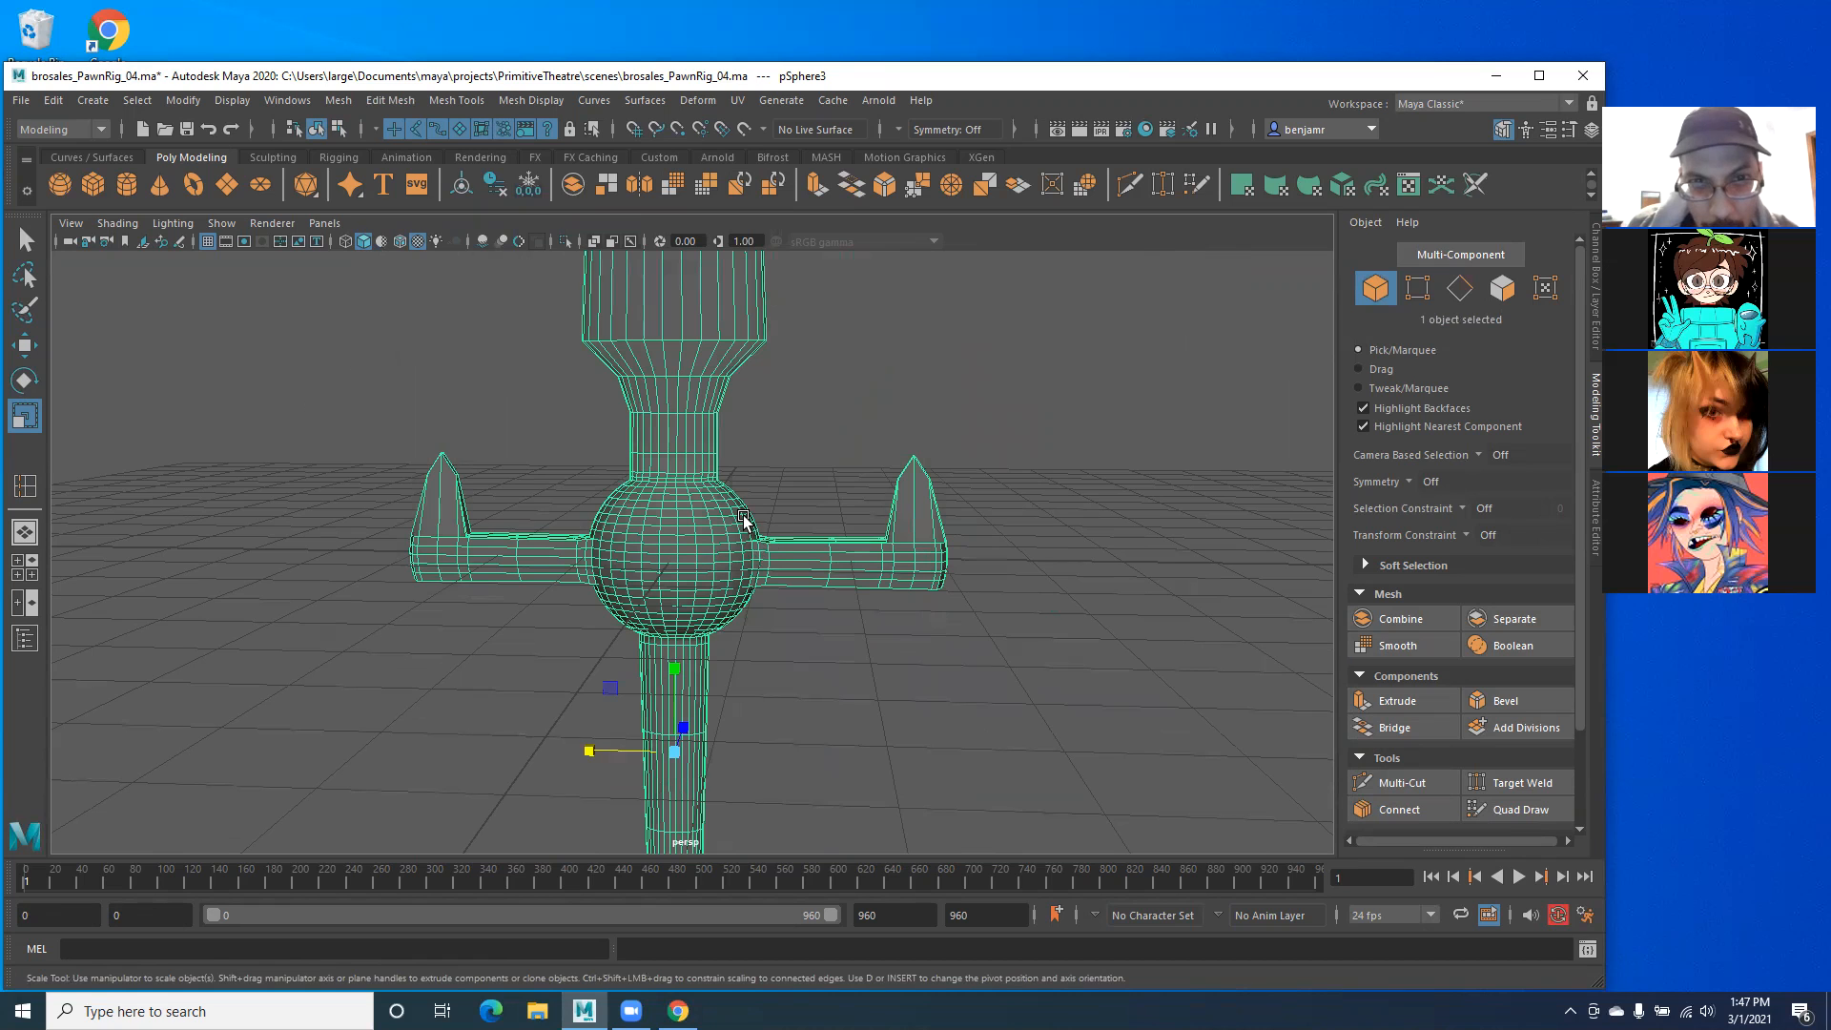
left_click_drag(902, 591, 764, 488, "alt")
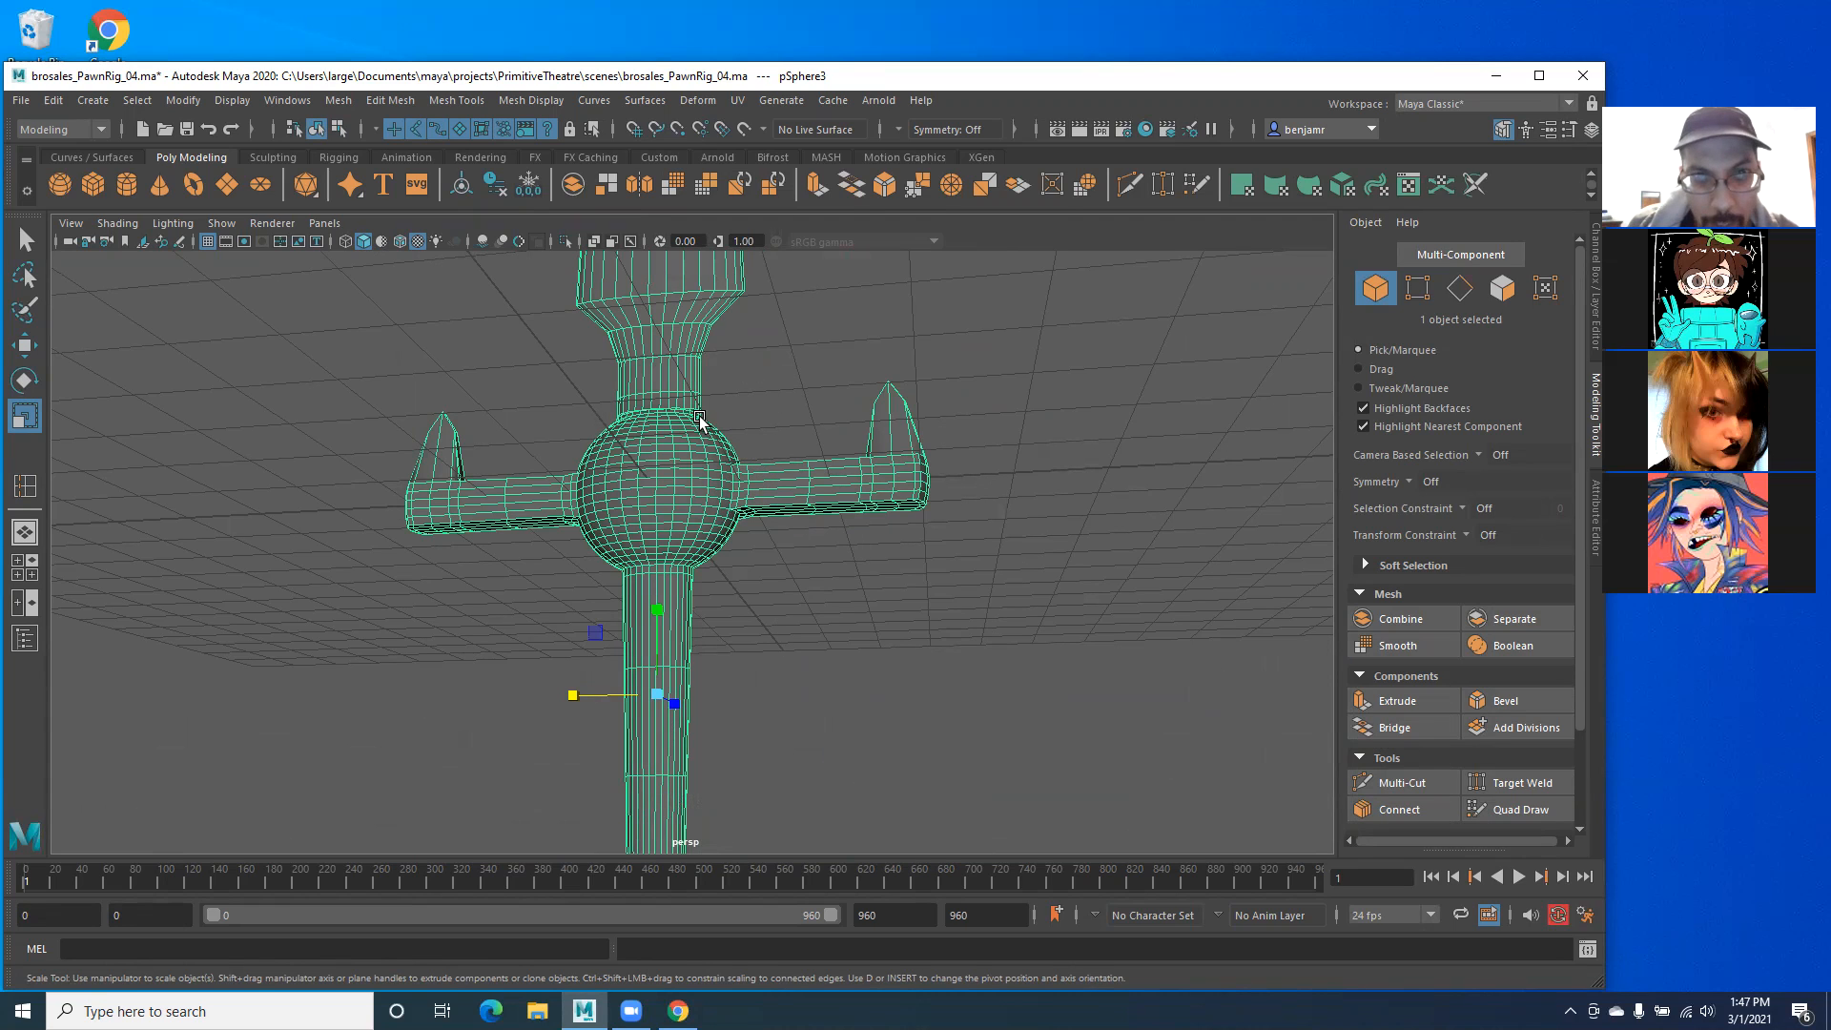
left_click_drag(760, 643, 850, 496, "alt")
left_click_drag(645, 525, 780, 597, "alt")
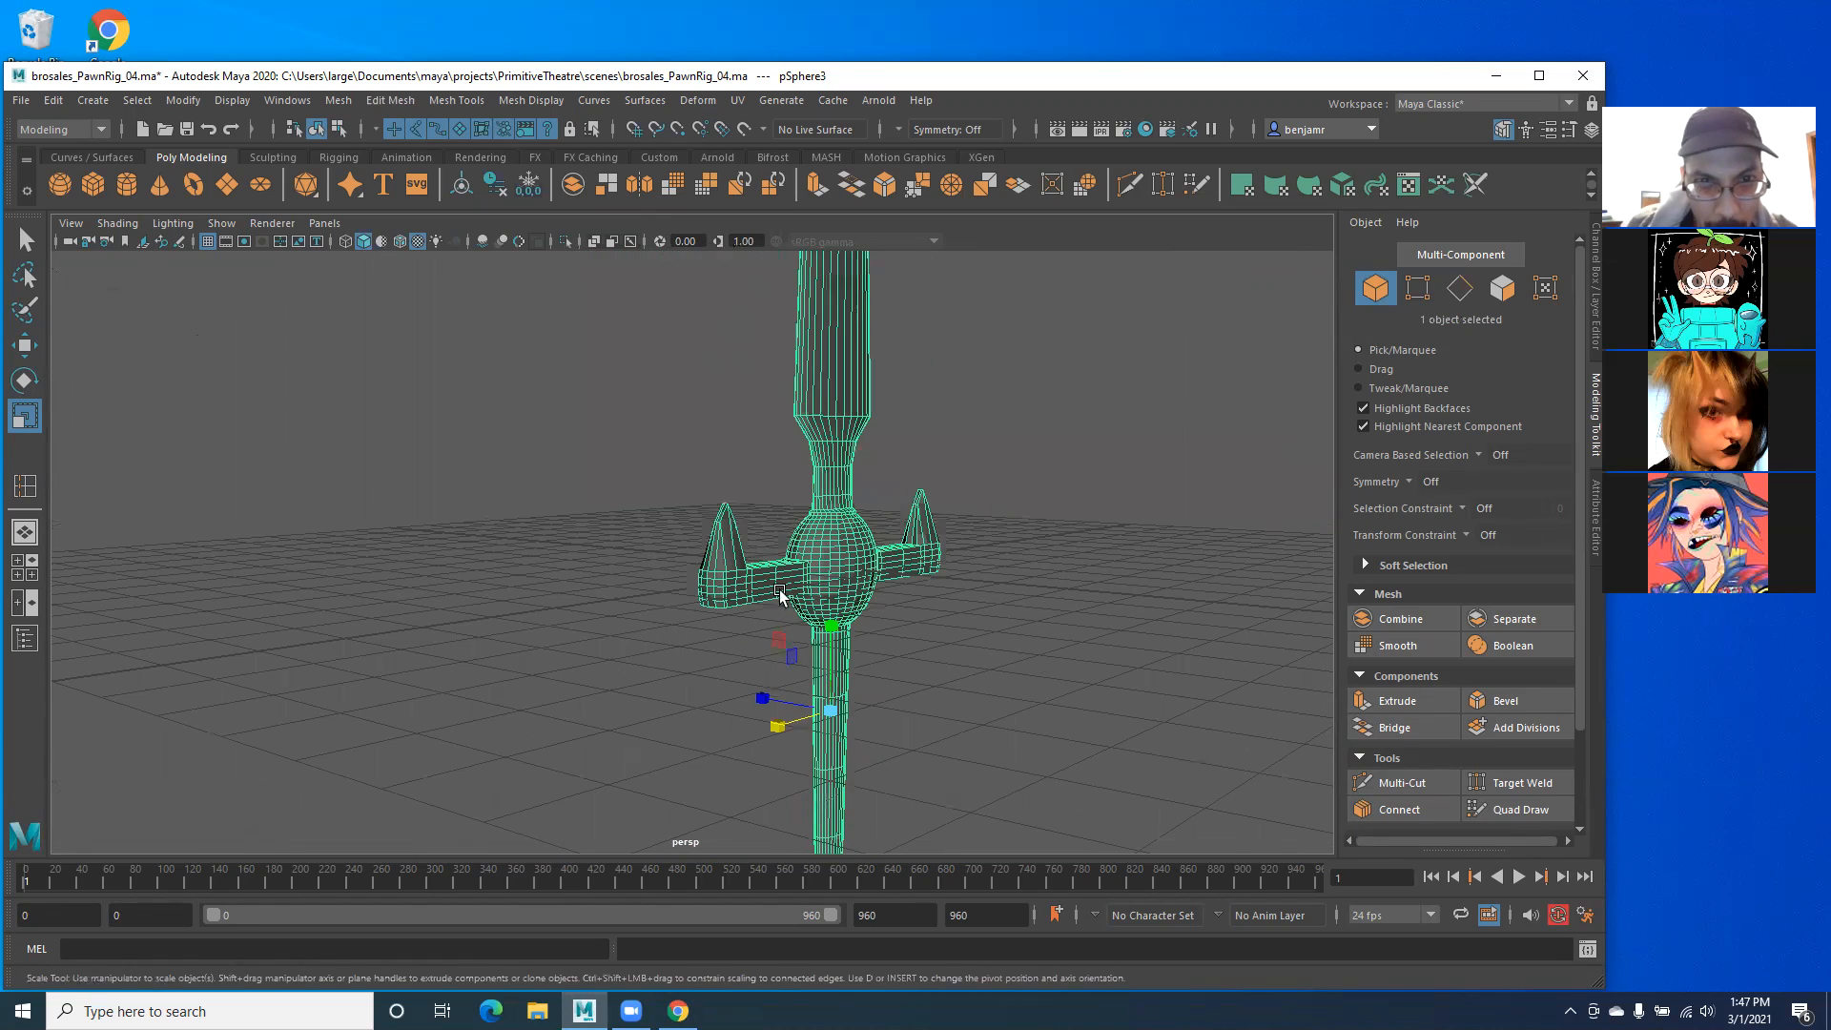
left_click_drag(931, 511, 706, 348, "alt")
scroll(496, 606, "down", 5)
left_click_drag(520, 621, 544, 629, "alt")
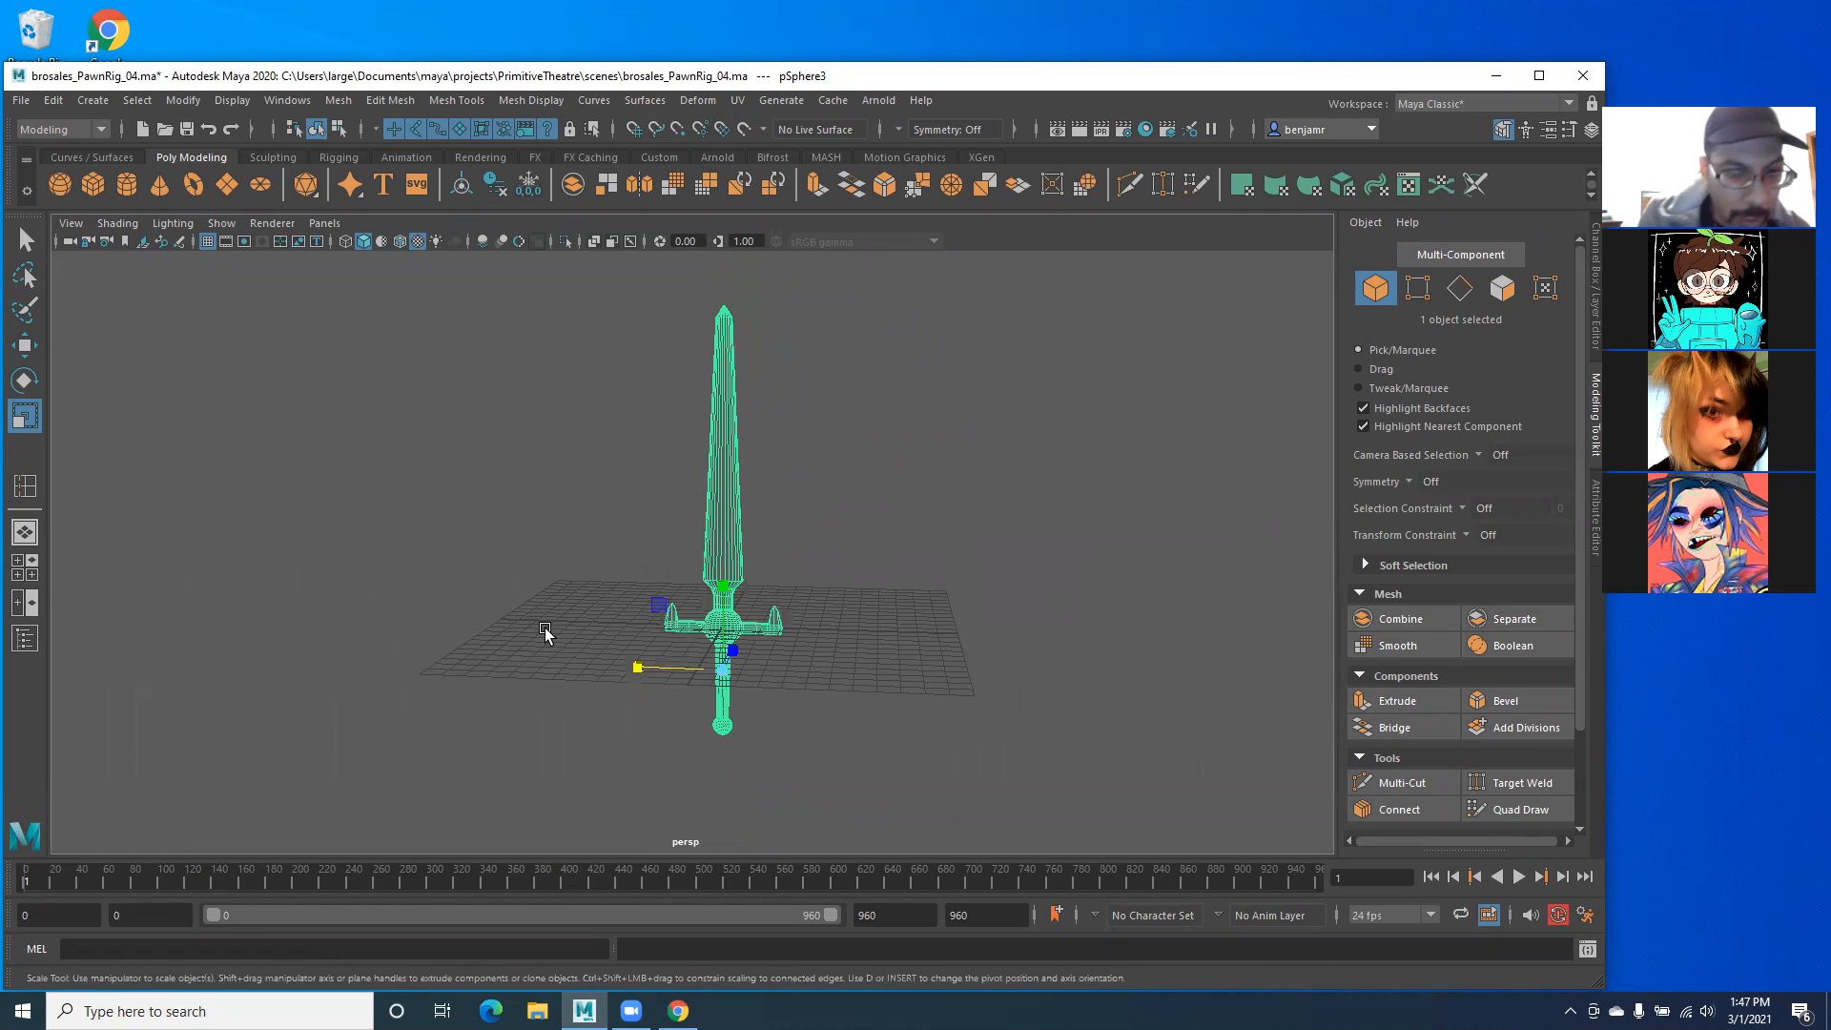
Step: Activate the Move tool on the sword and show its transform channels and the display layers
key("w")
left_click_drag(634, 748, 610, 598, "alt")
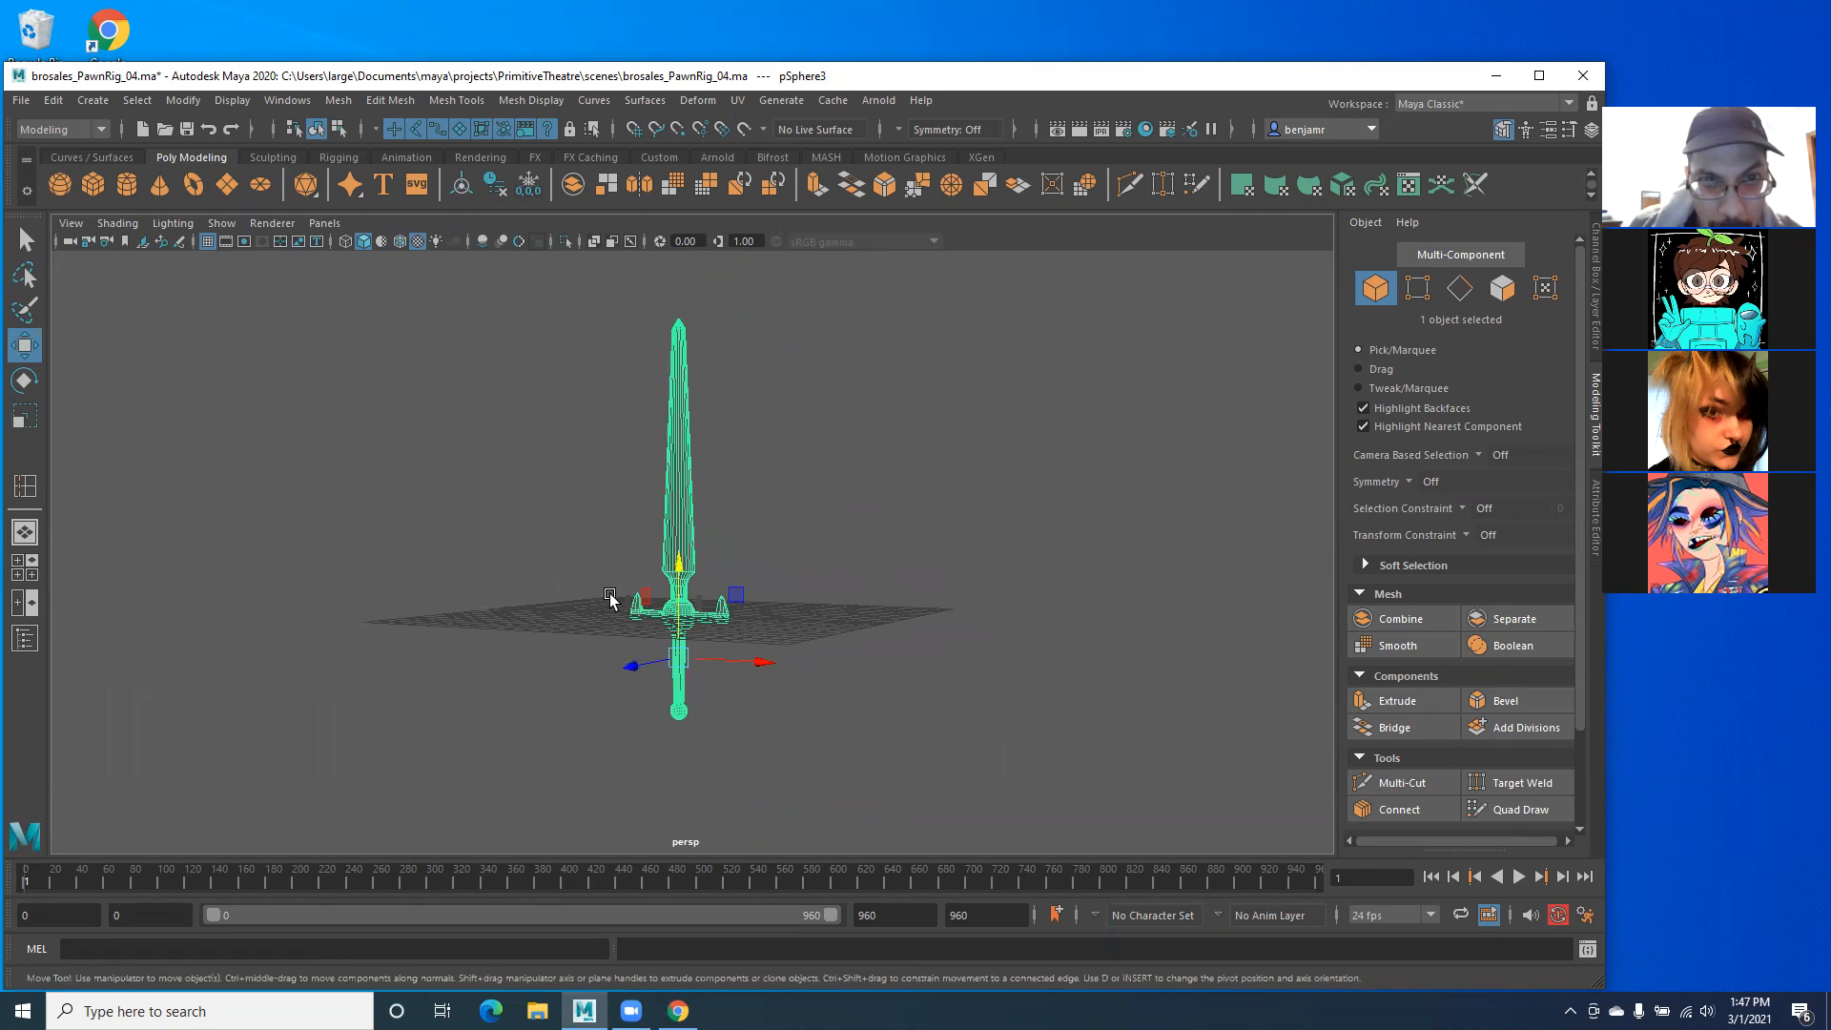
left_click(1598, 308)
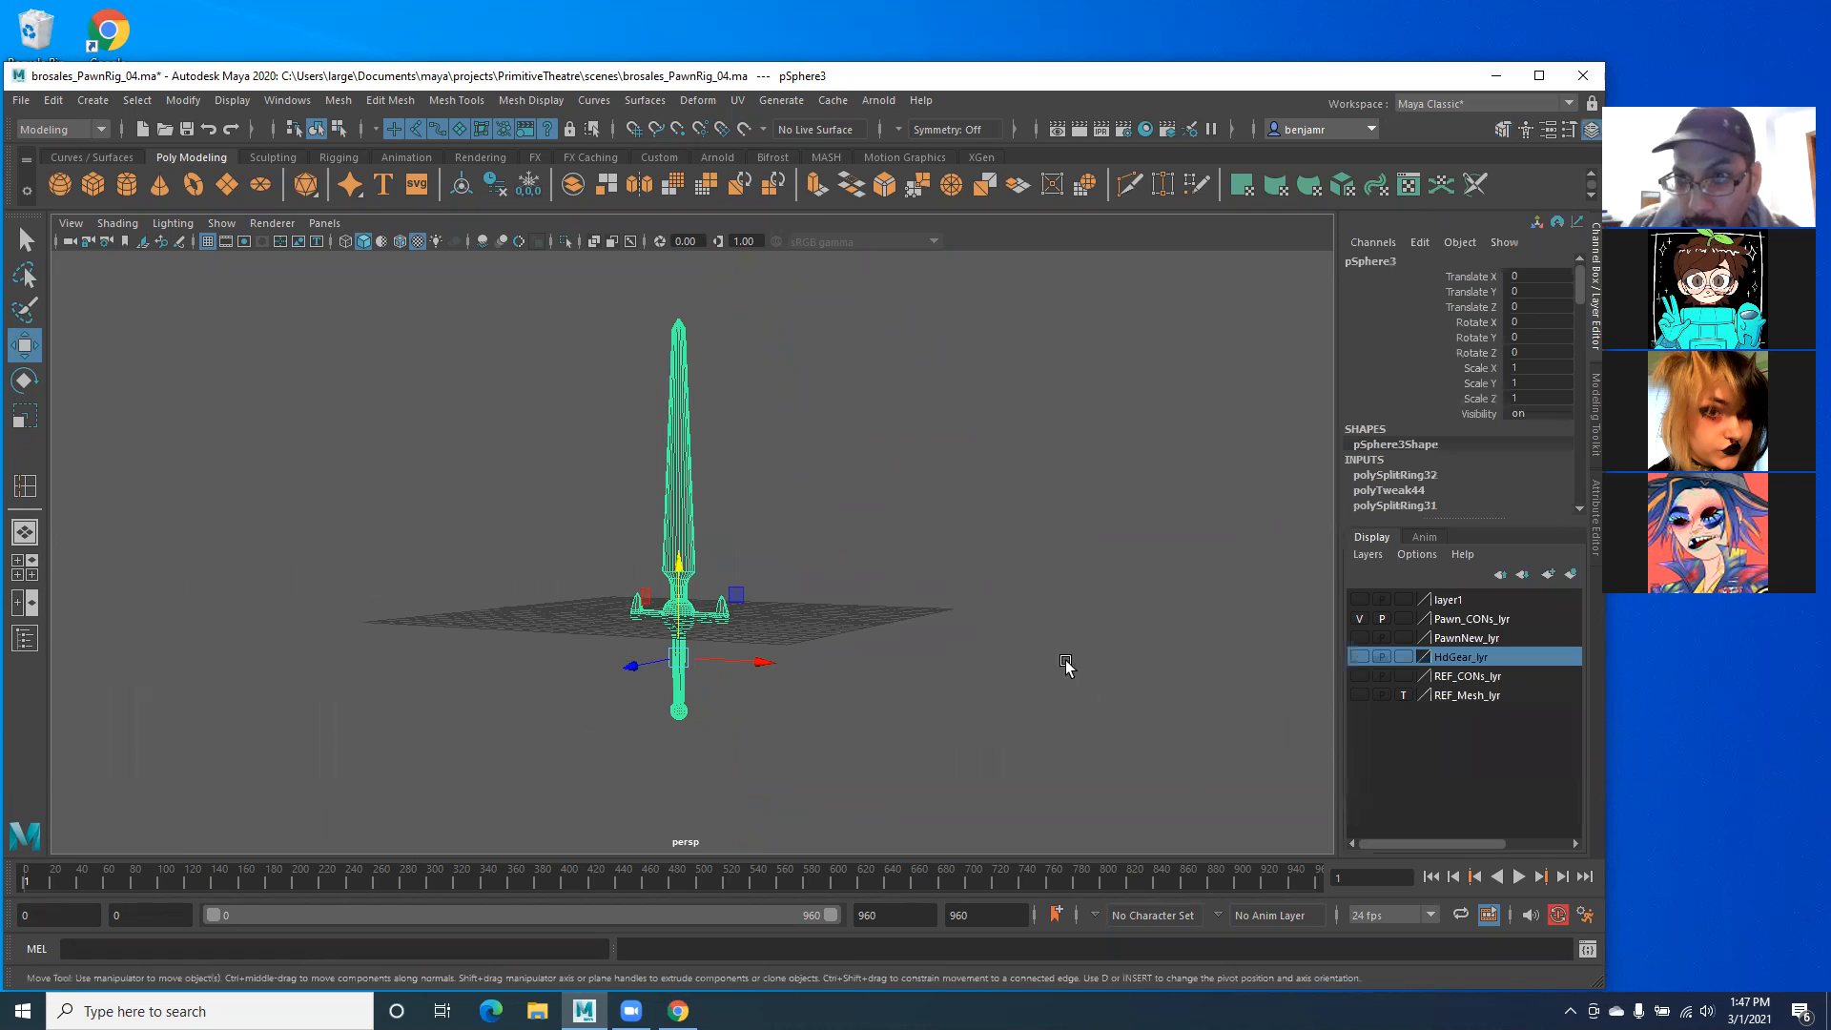